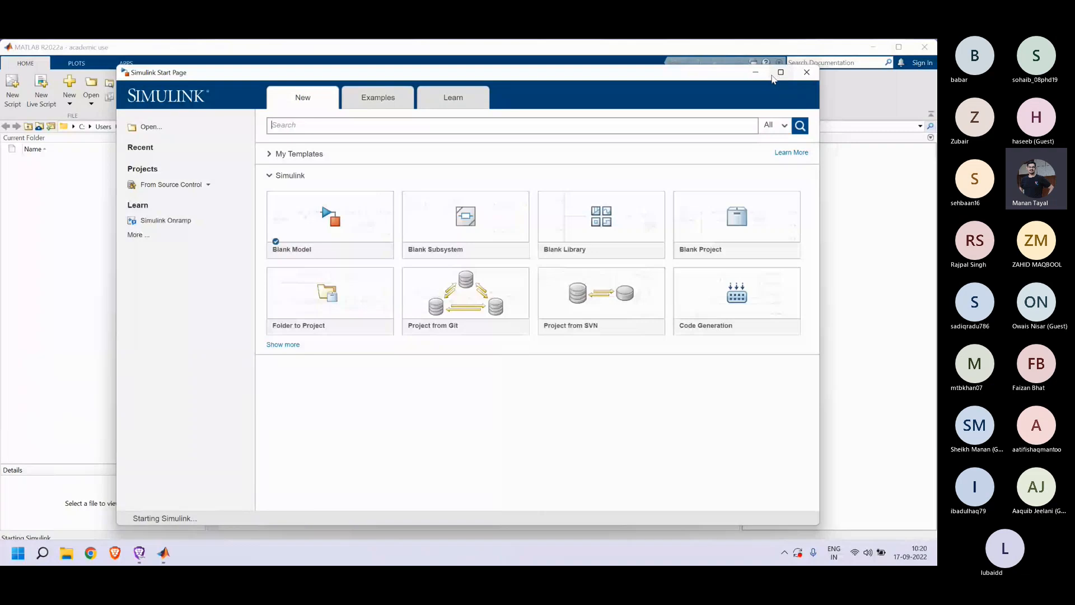
Step: Look over the featured Simulink examples and create a new blank model
left_click(778, 74)
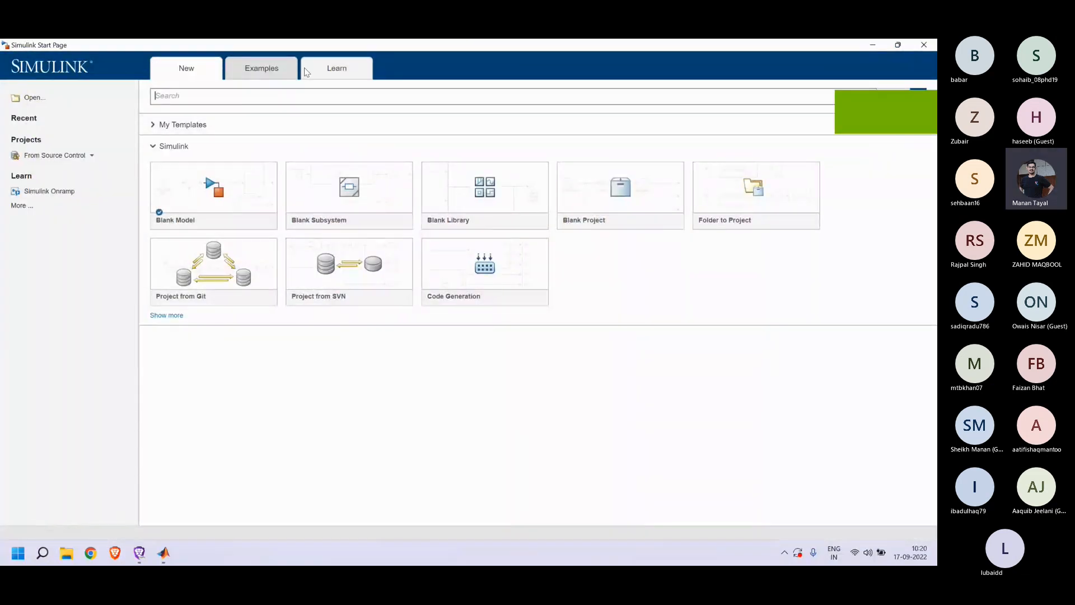
left_click(252, 70)
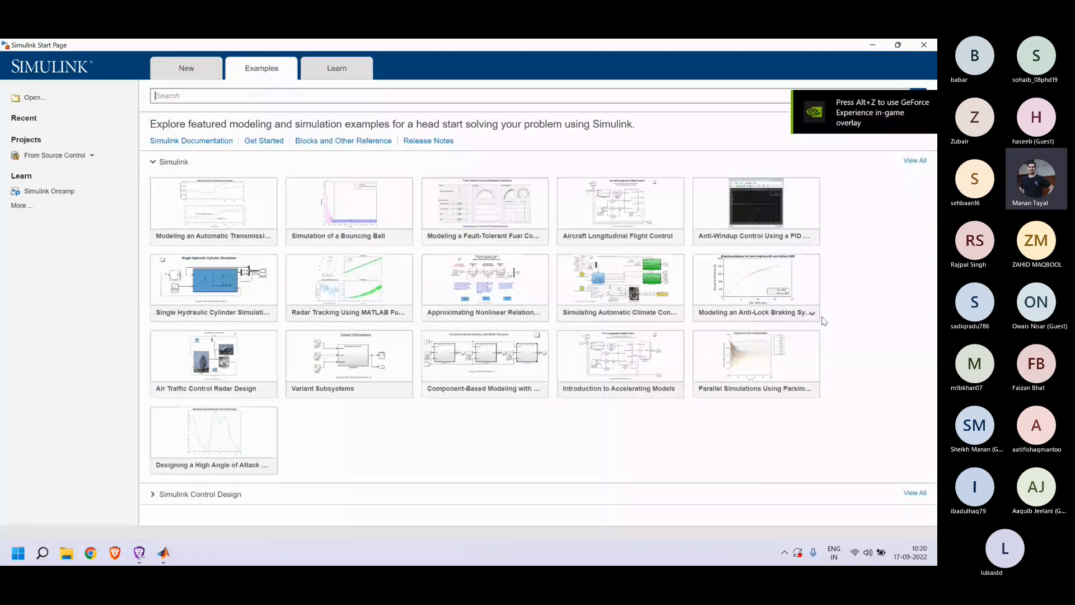
mouse_move(668, 238)
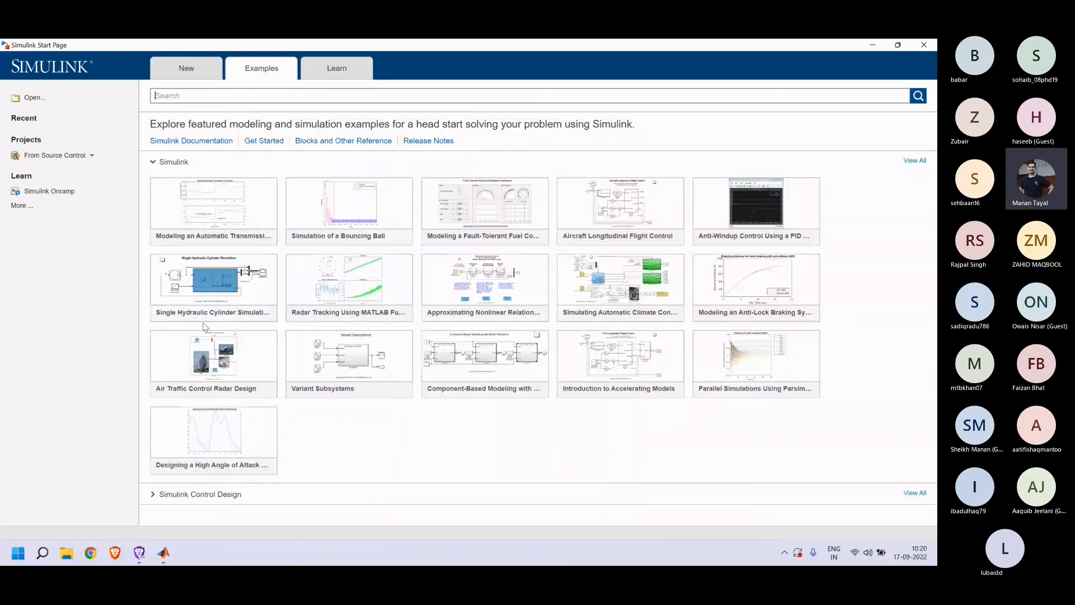
left_click(191, 69)
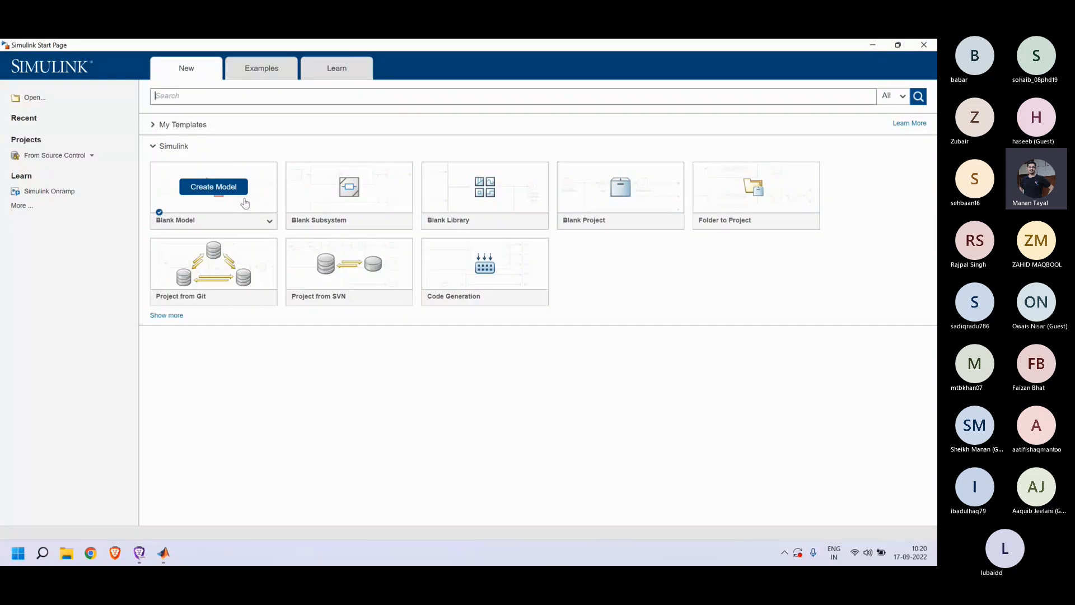
left_click(218, 191)
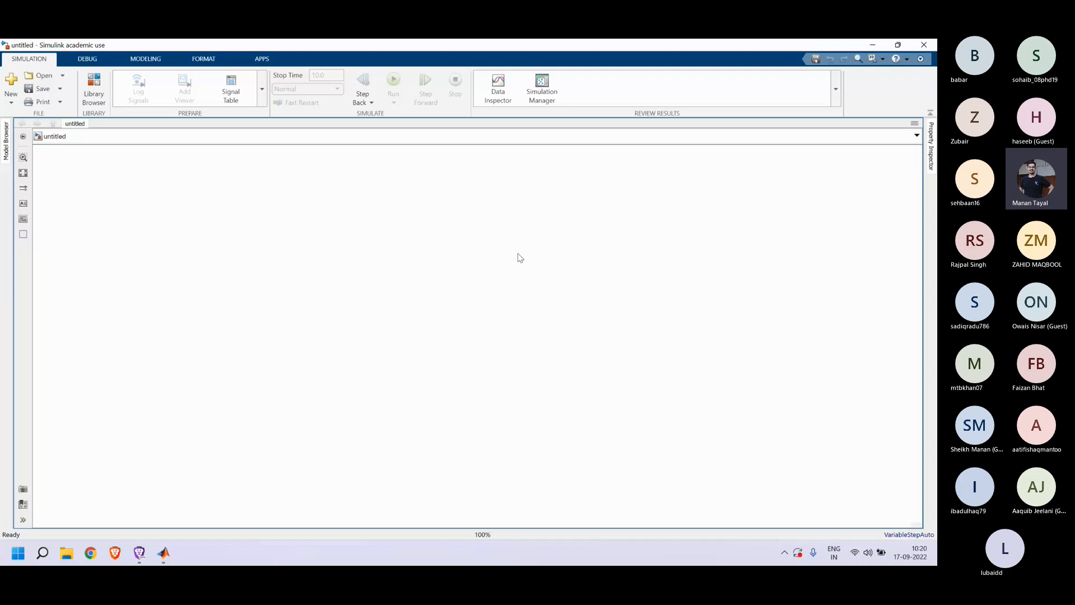
Step: Open the Library Browser beside the empty canvas and examine the blocks in the Math Operations library
left_click(92, 98)
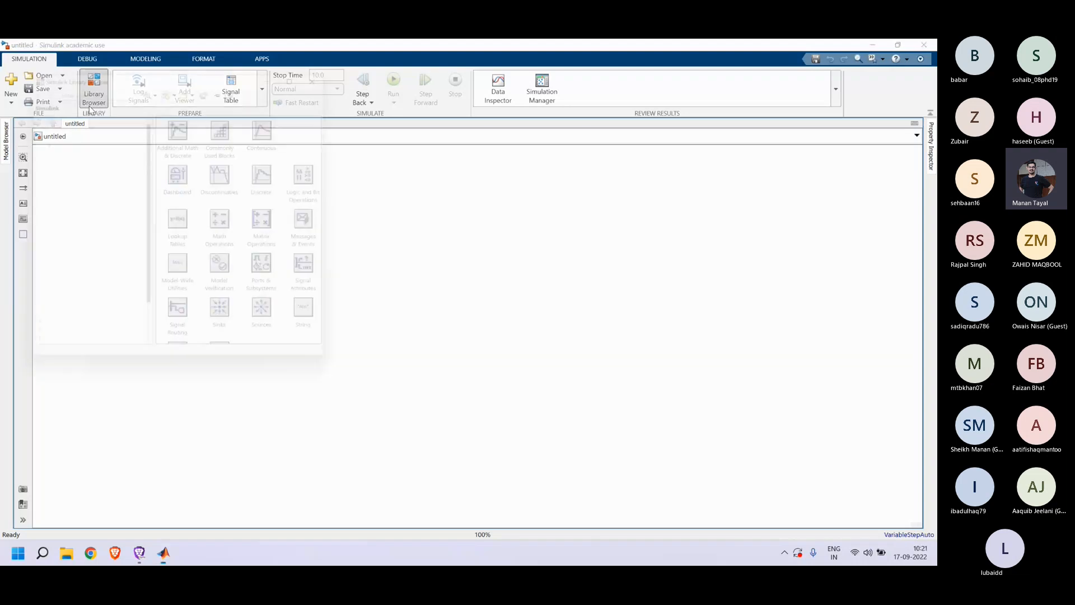
left_click_drag(193, 65, 729, 105)
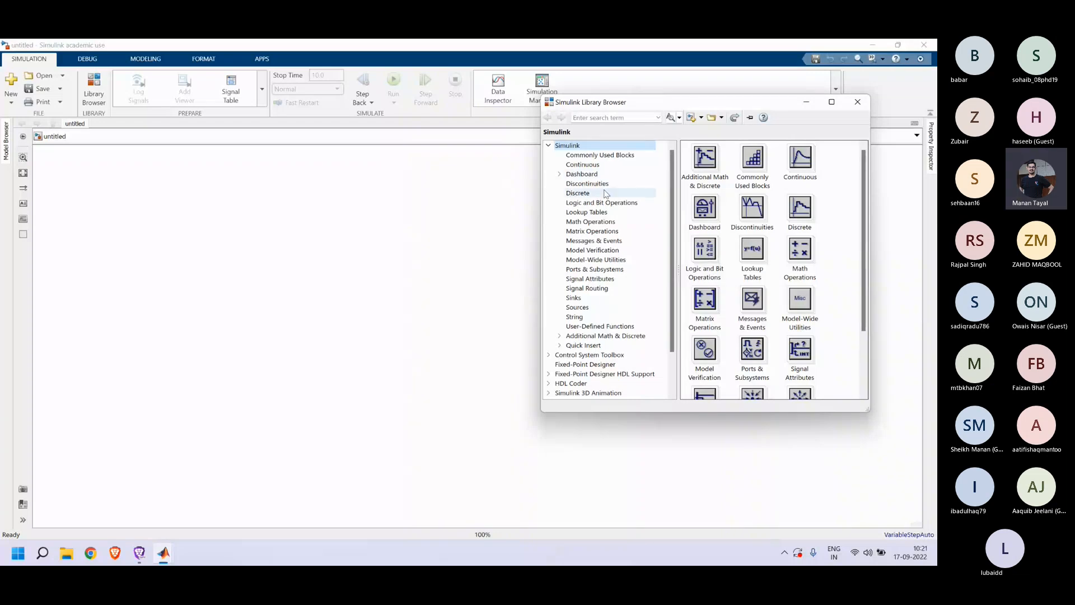
left_click(614, 221)
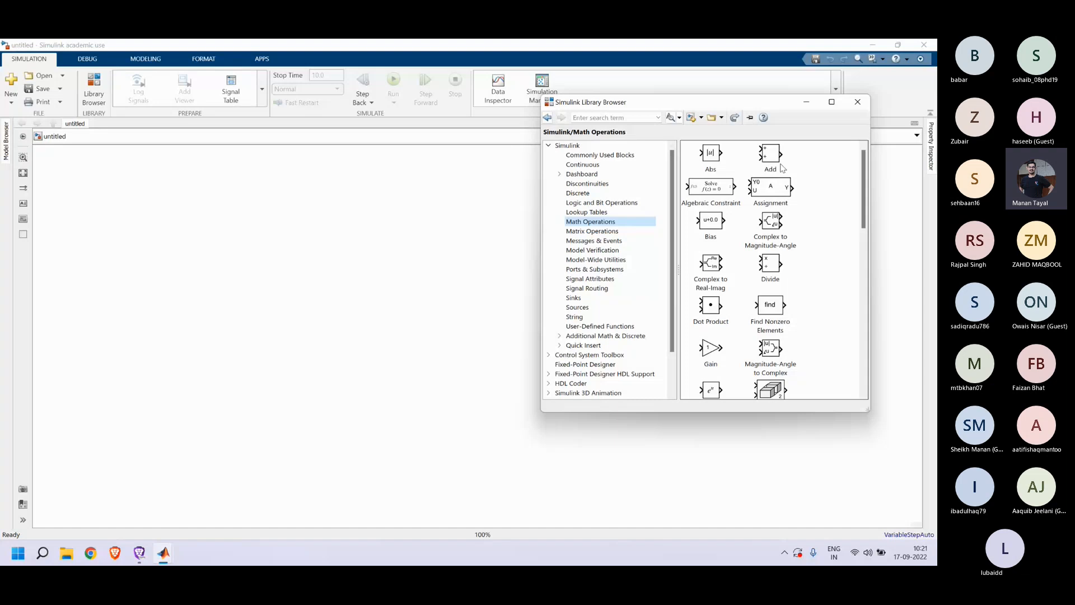
scroll(738, 191, "down", 2)
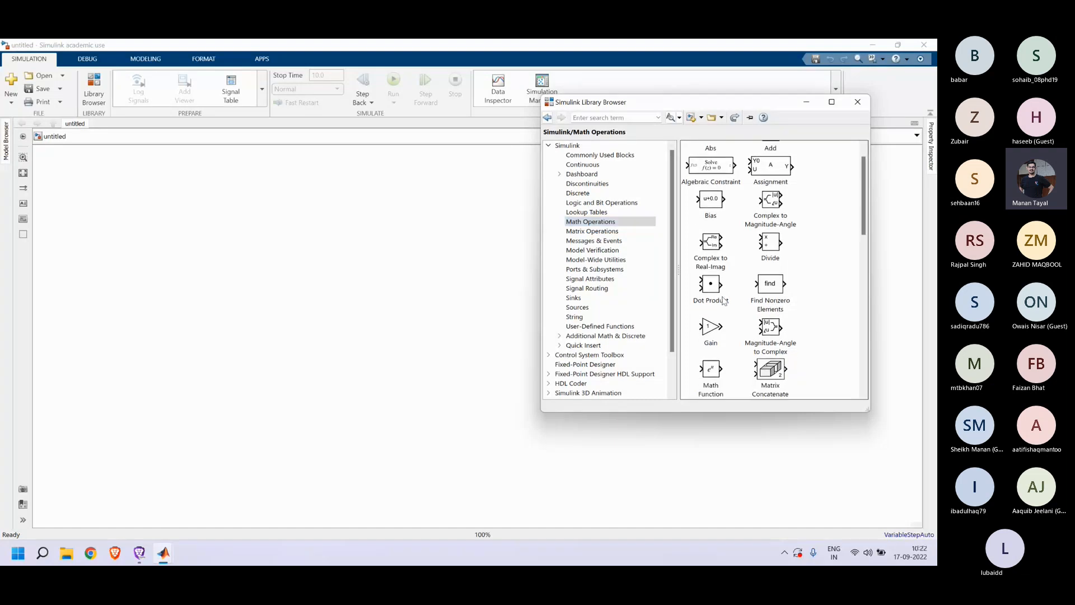
scroll(767, 335, "down", 6)
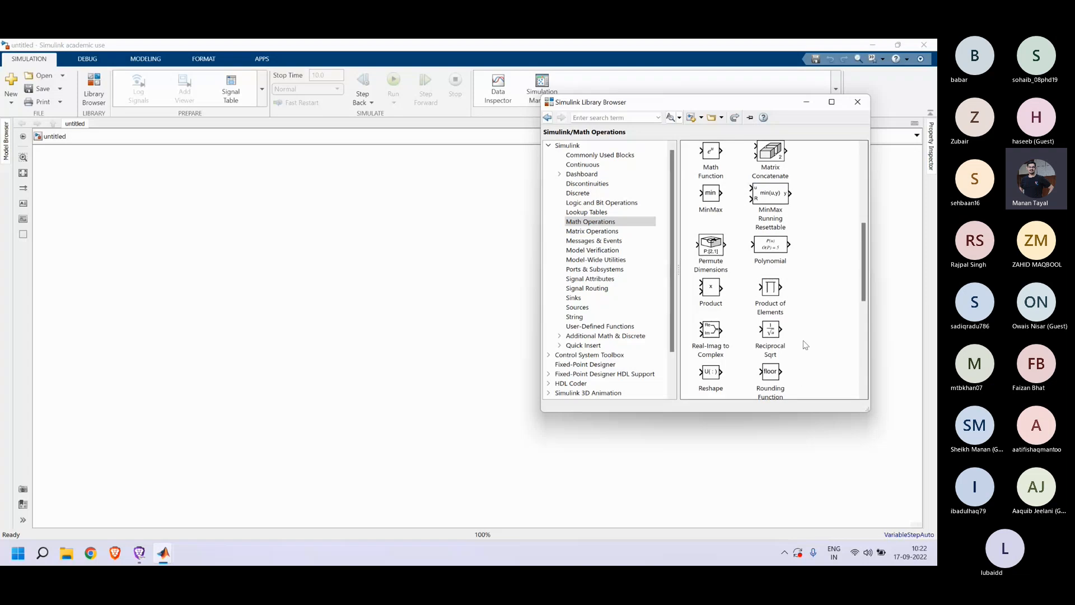
scroll(806, 345, "down", 1)
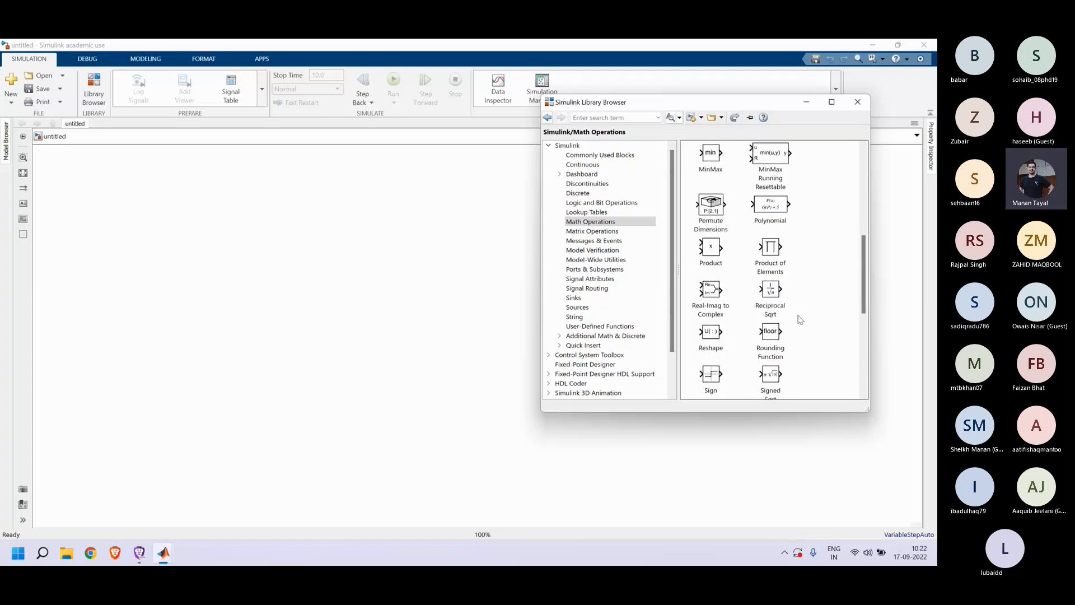
scroll(799, 319, "down", 4)
scroll(800, 319, "down", 1)
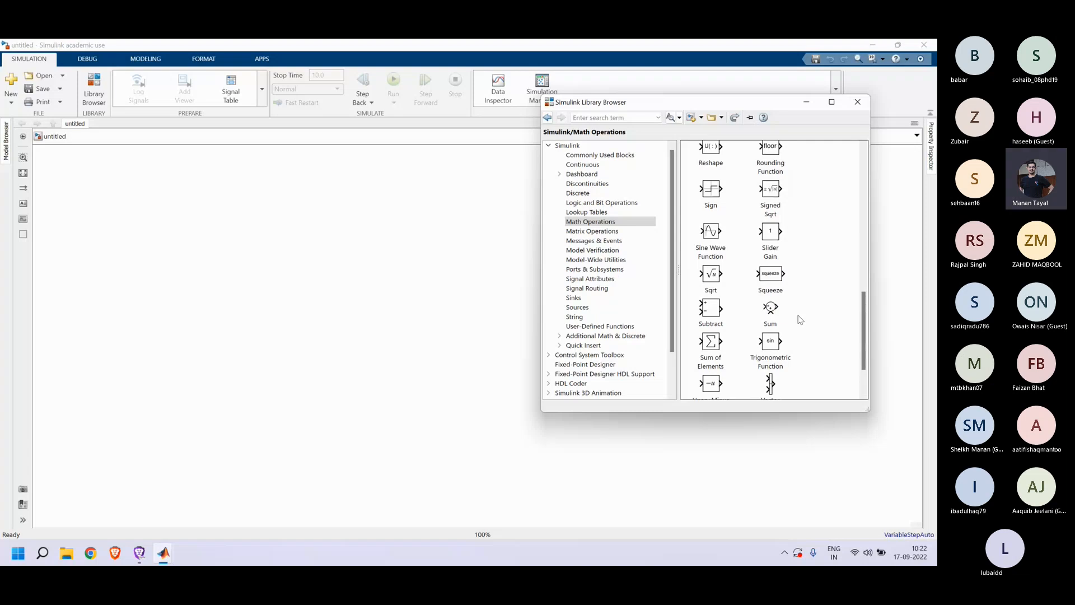
scroll(800, 319, "down", 2)
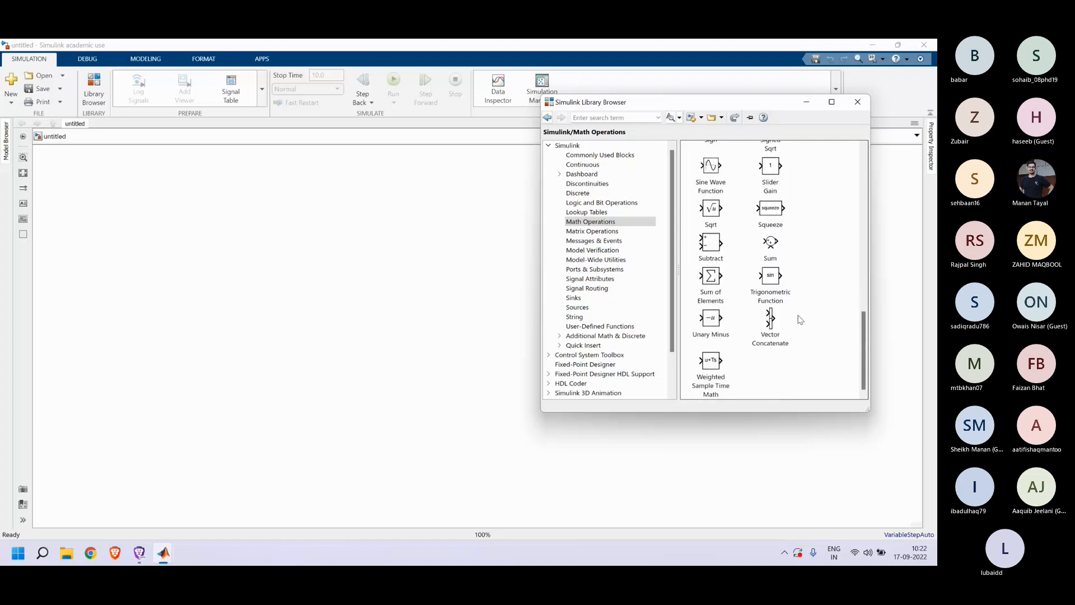
Step: Examine the Model Verification and Messages & Events libraries, review Math Operations again, and put the Library Browser away
left_click(587, 234)
left_click(592, 250)
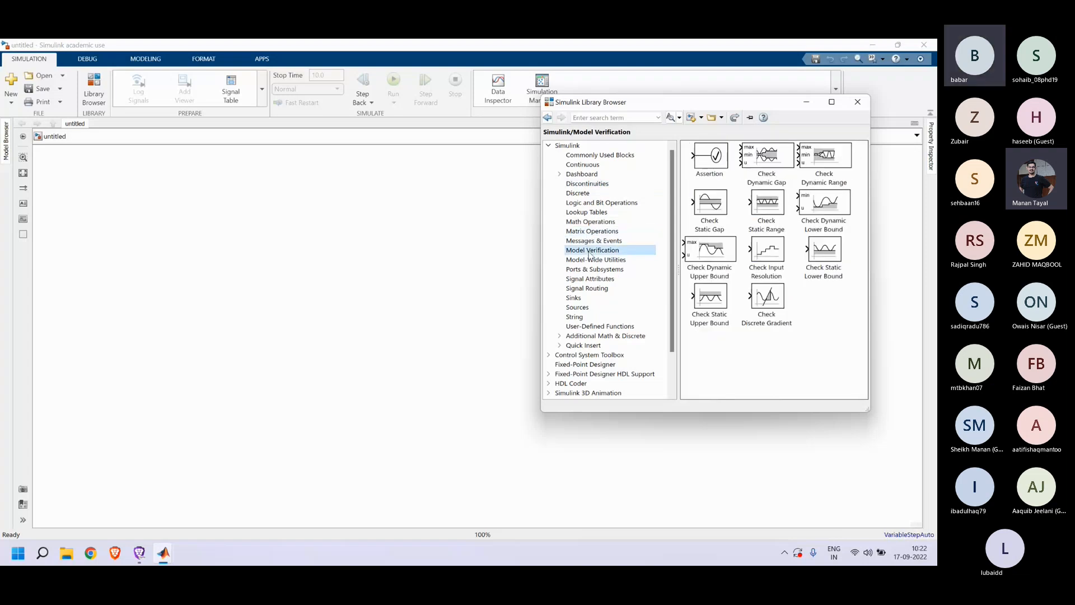
left_click(593, 241)
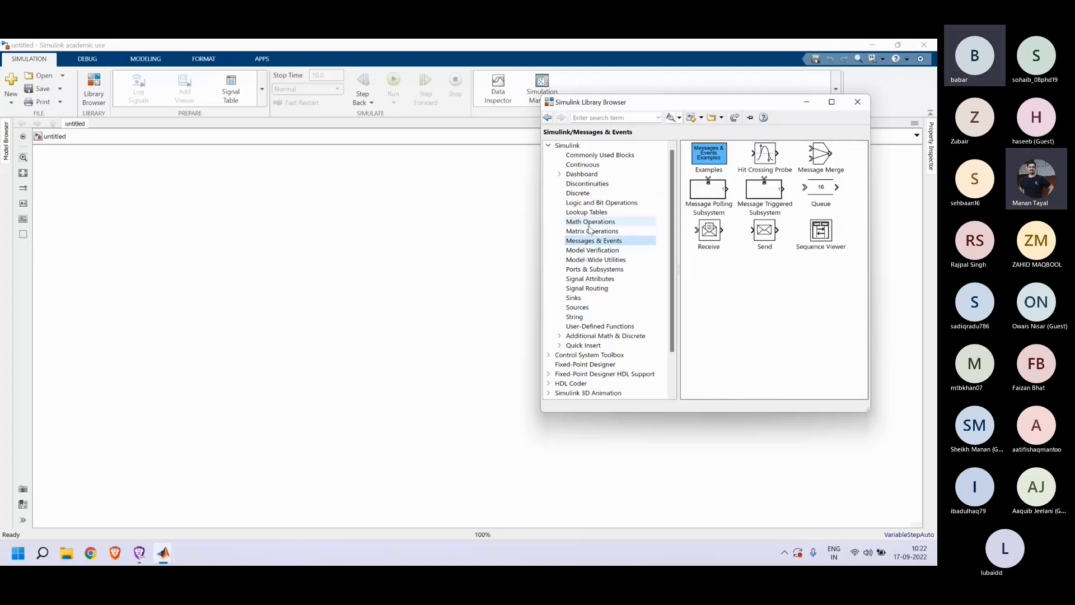
left_click(589, 221)
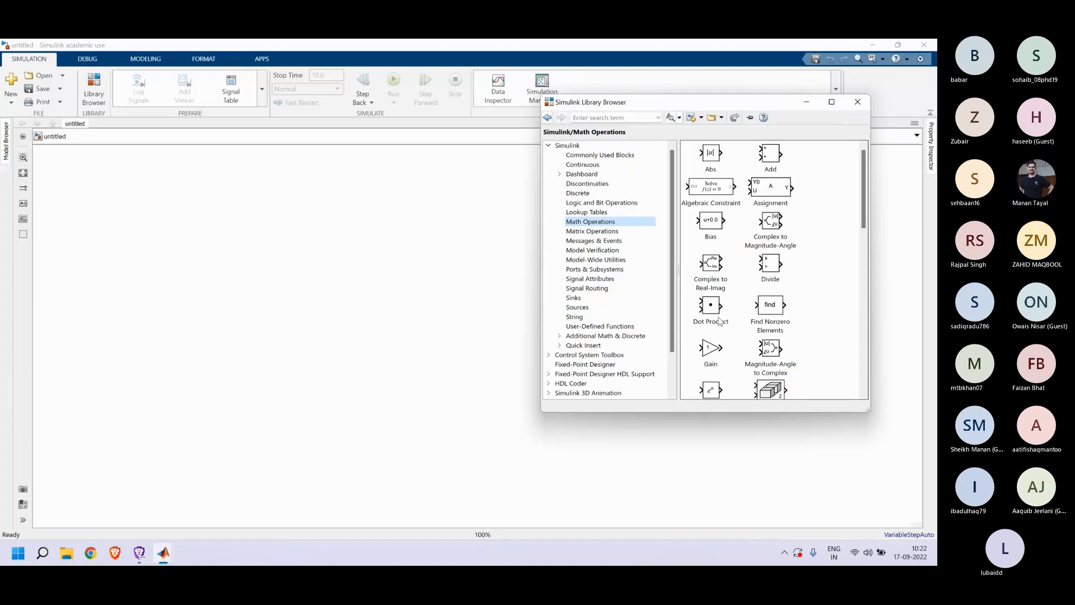
scroll(759, 242, "down", 10)
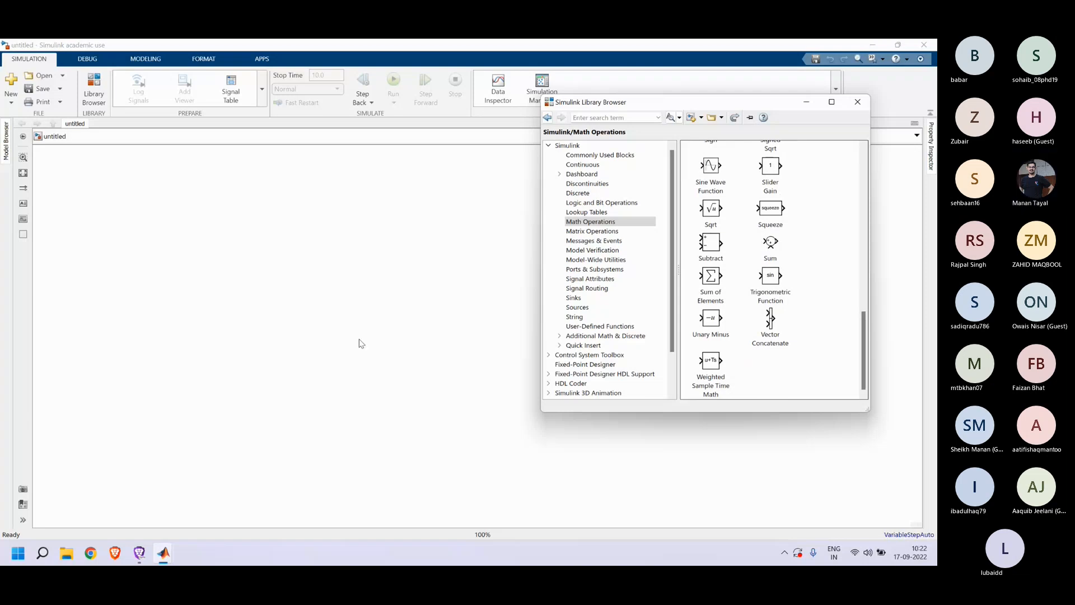
left_click(807, 103)
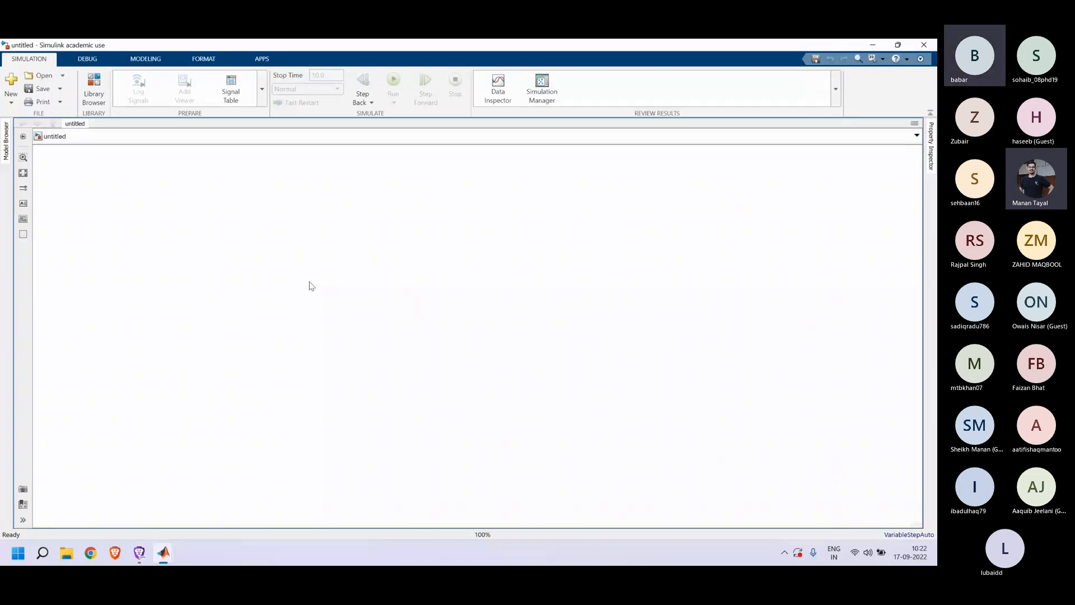
Step: Add a Sine Wave block to the model through the canvas block search, then reposition and enlarge it
double_click(343, 259)
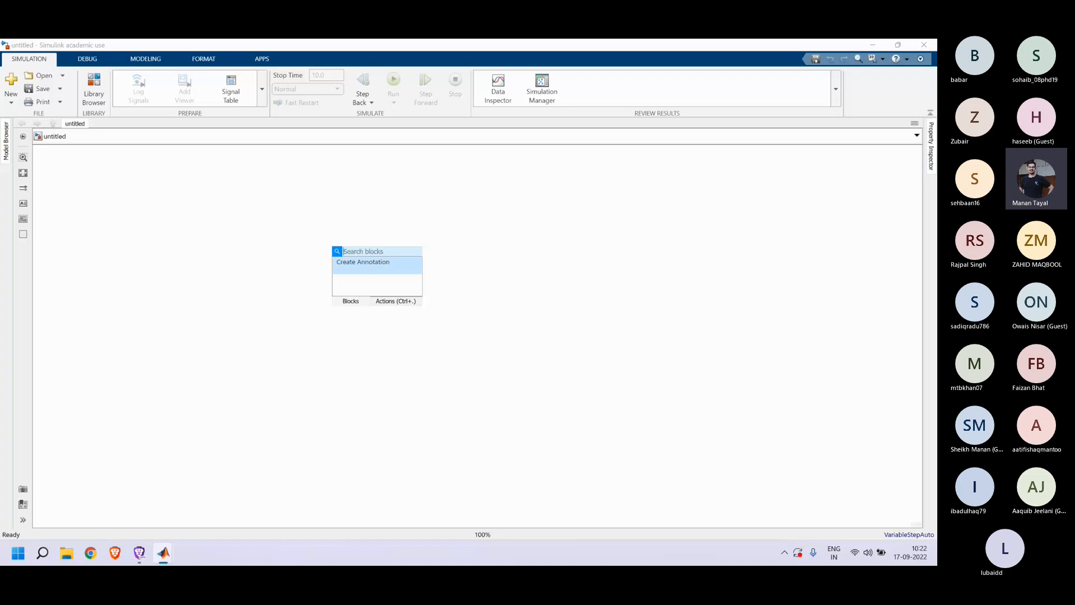
type("sine")
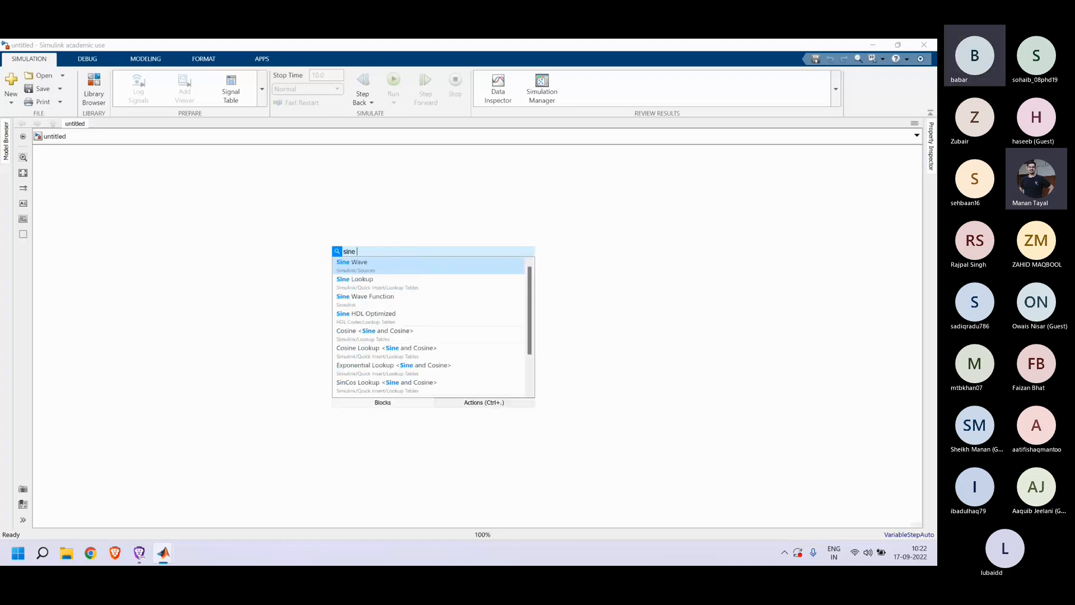
left_click(379, 264)
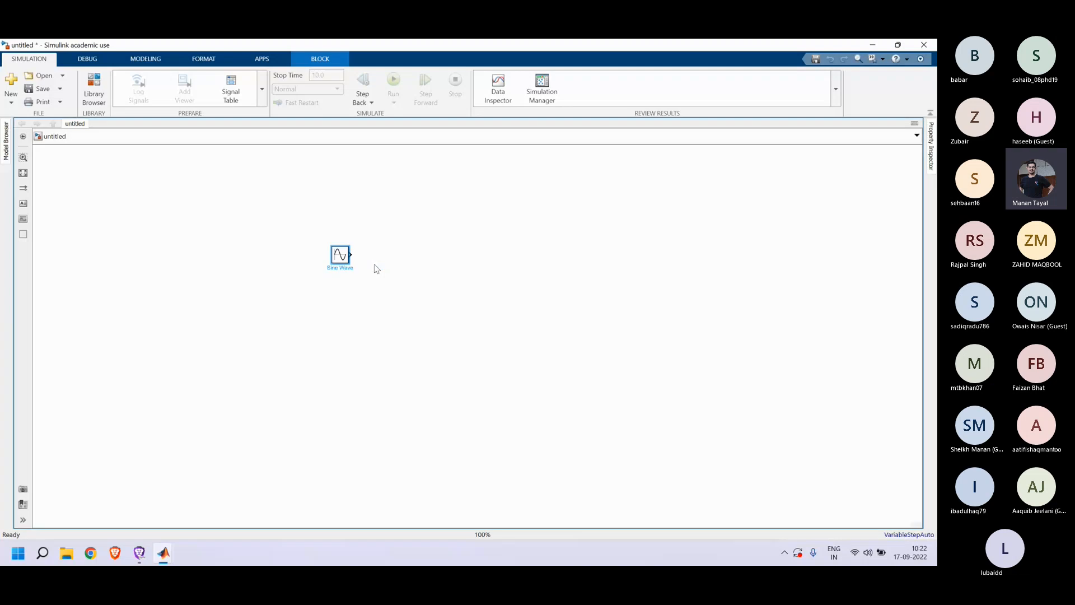
left_click_drag(339, 259, 274, 327)
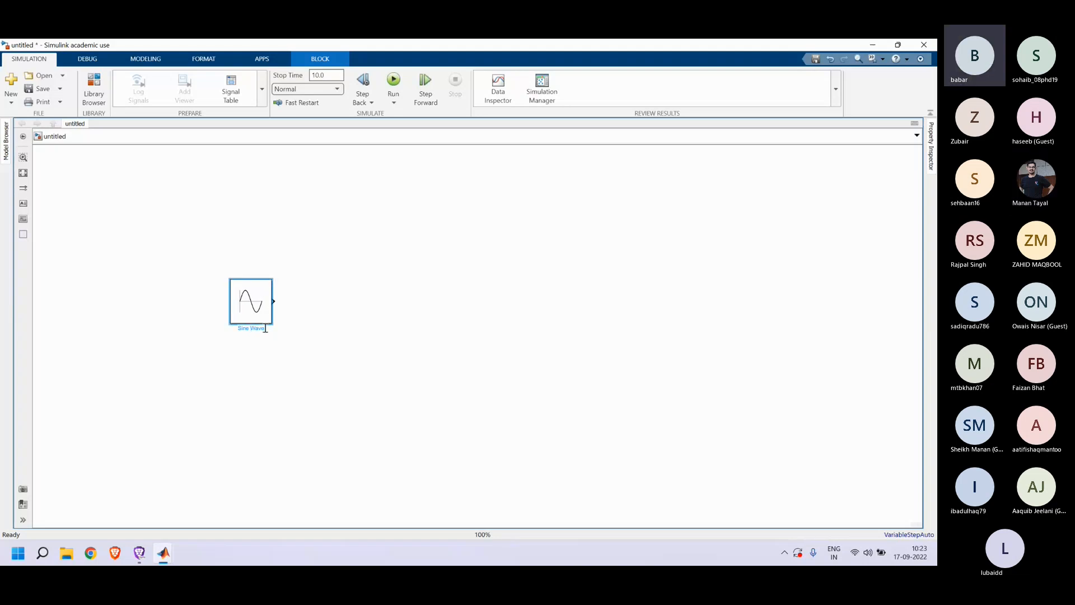
Step: Rename the Sine Wave block as Sine Signal
left_click(266, 328)
key("BackSpace")
key("BackSpace")
key("BackSpace")
key("BackSpace")
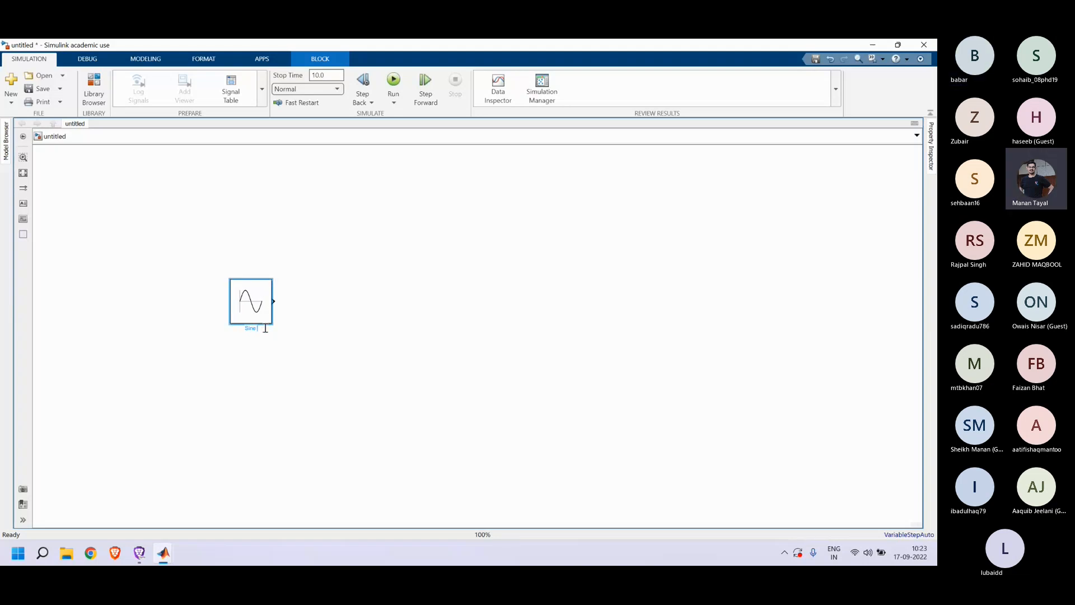
type("Sign")
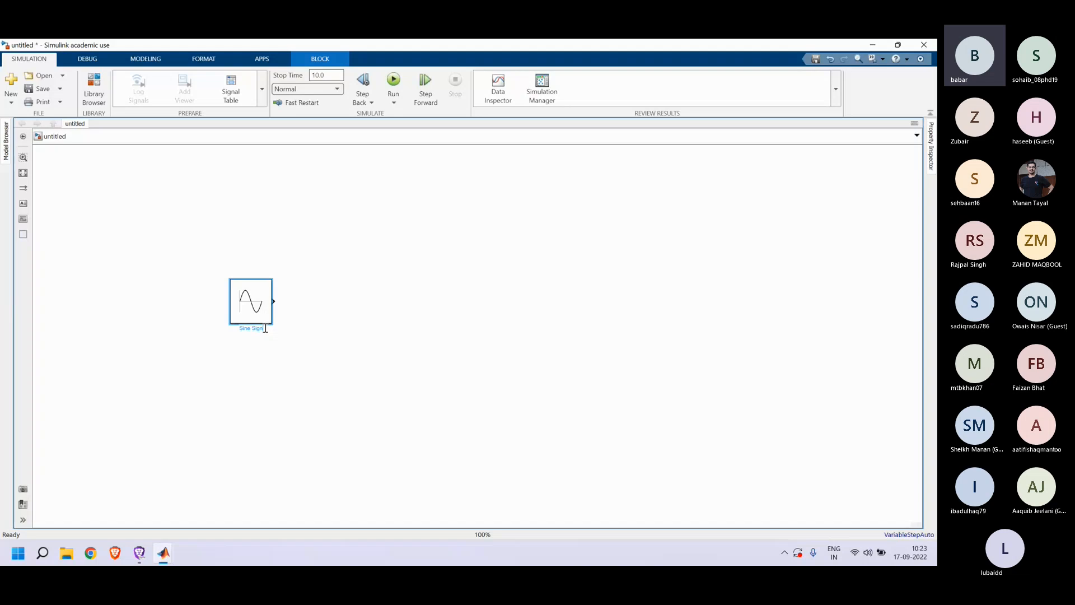
type("al")
left_click(402, 413)
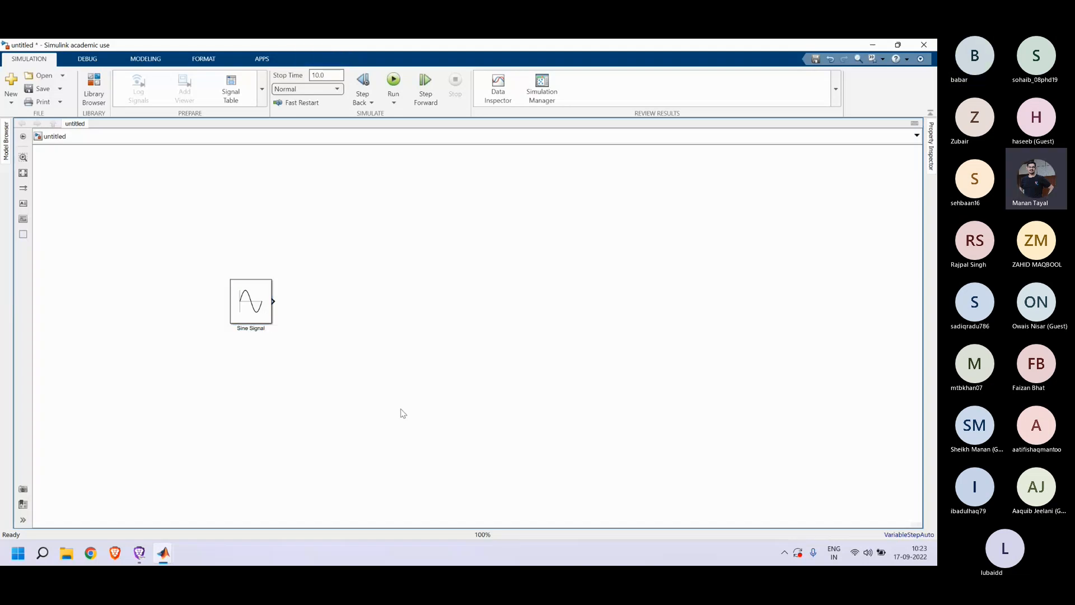
double_click(453, 311)
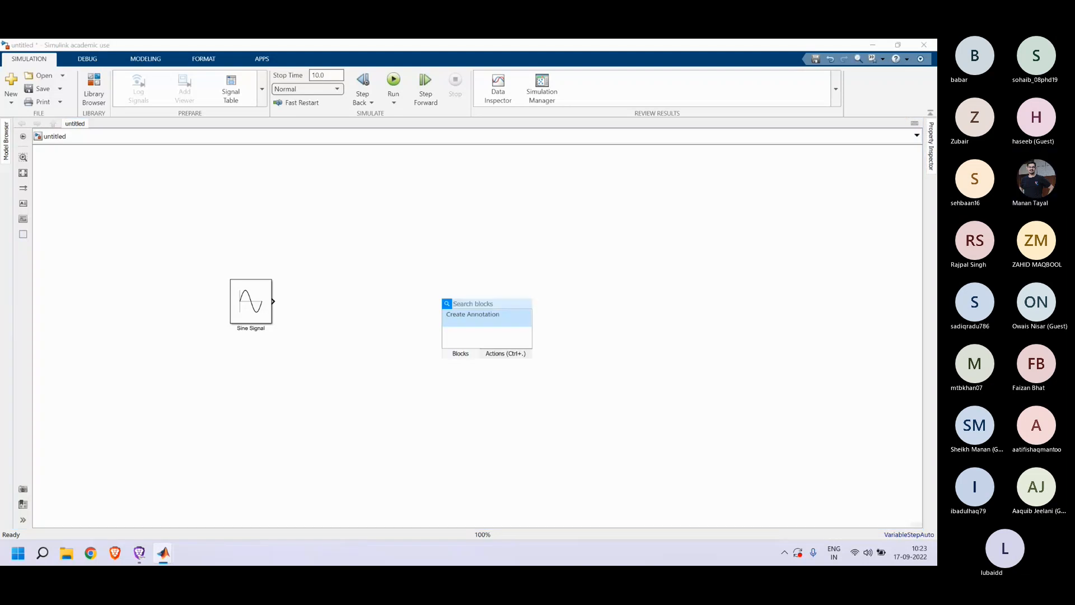
left_click(432, 394)
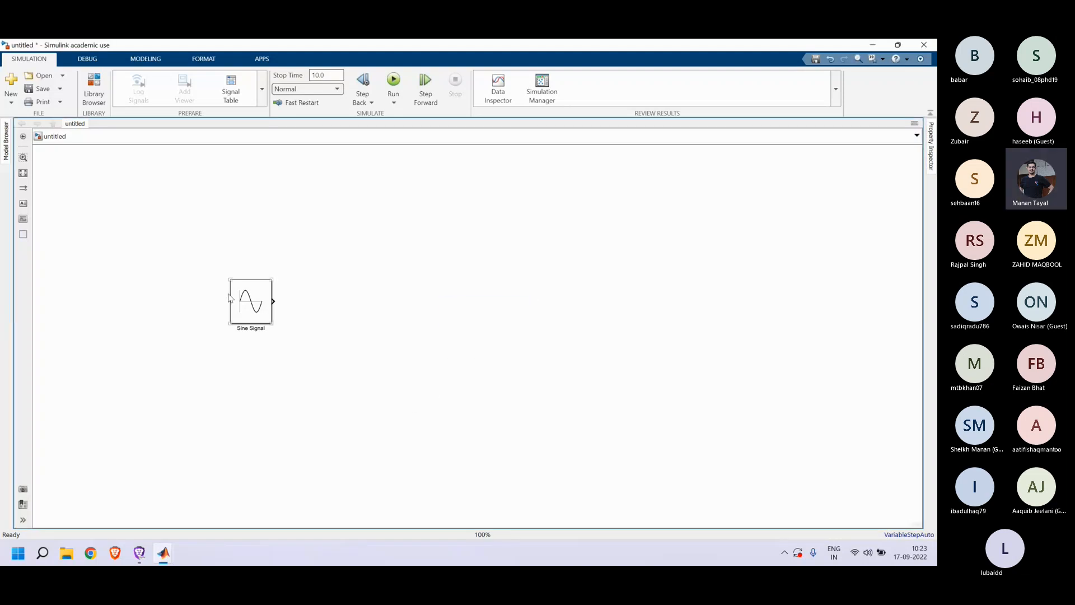
Step: Set the amplitude of the Sine Signal block to 3 and apply the block parameters
left_click(263, 315)
double_click(263, 314)
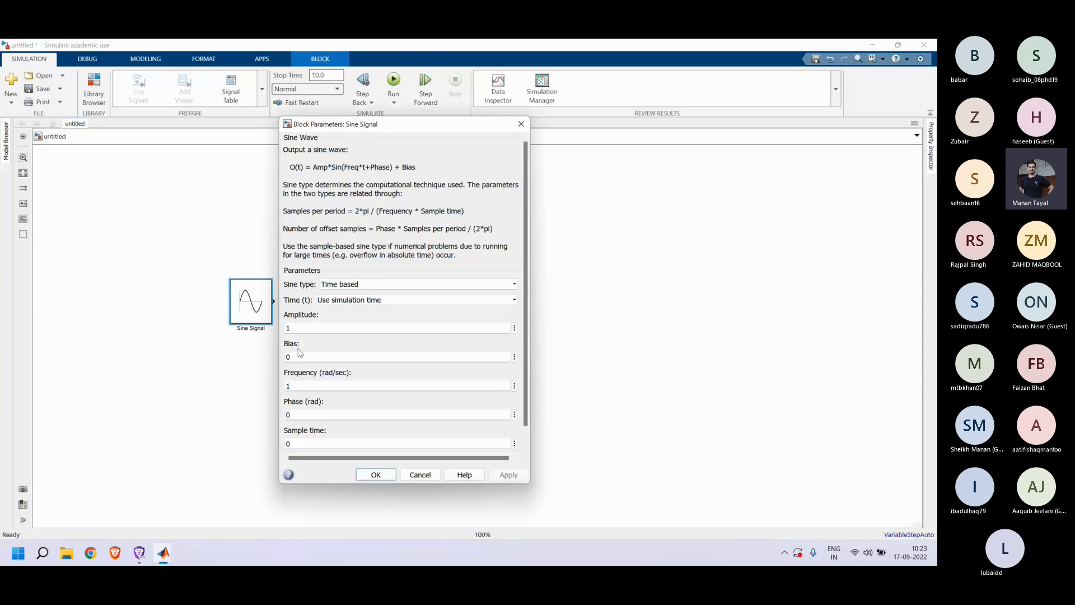
double_click(324, 326)
type("2")
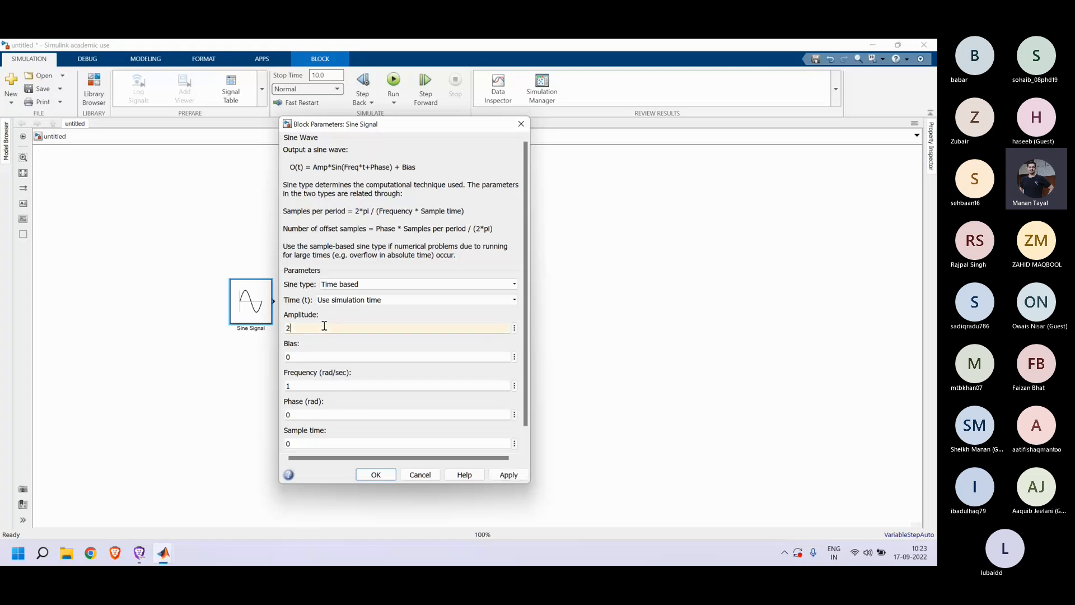
key("BackSpace")
type("3")
left_click(509, 474)
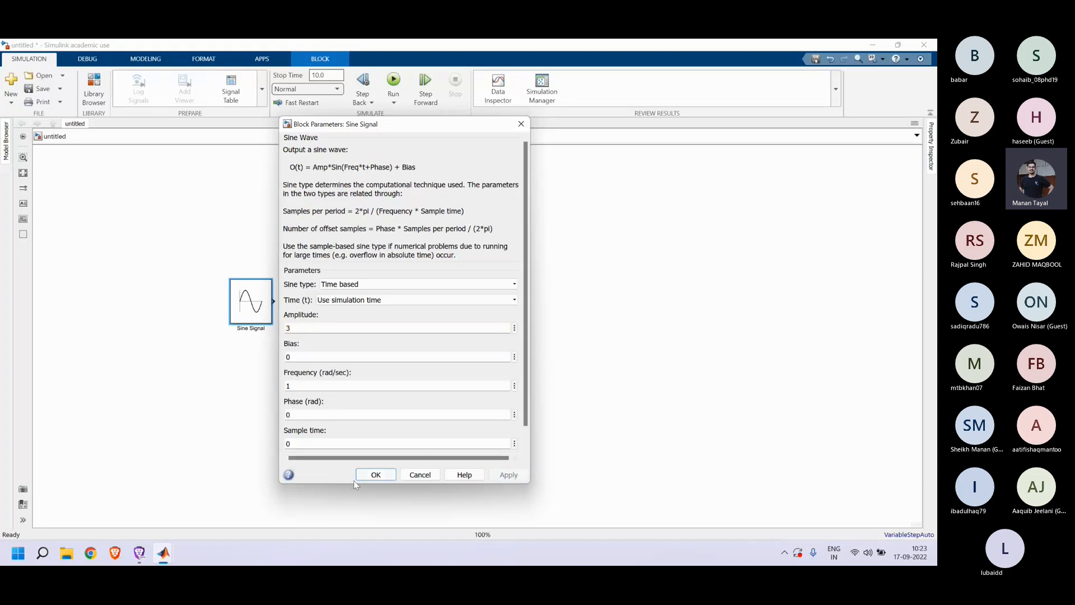
left_click(375, 474)
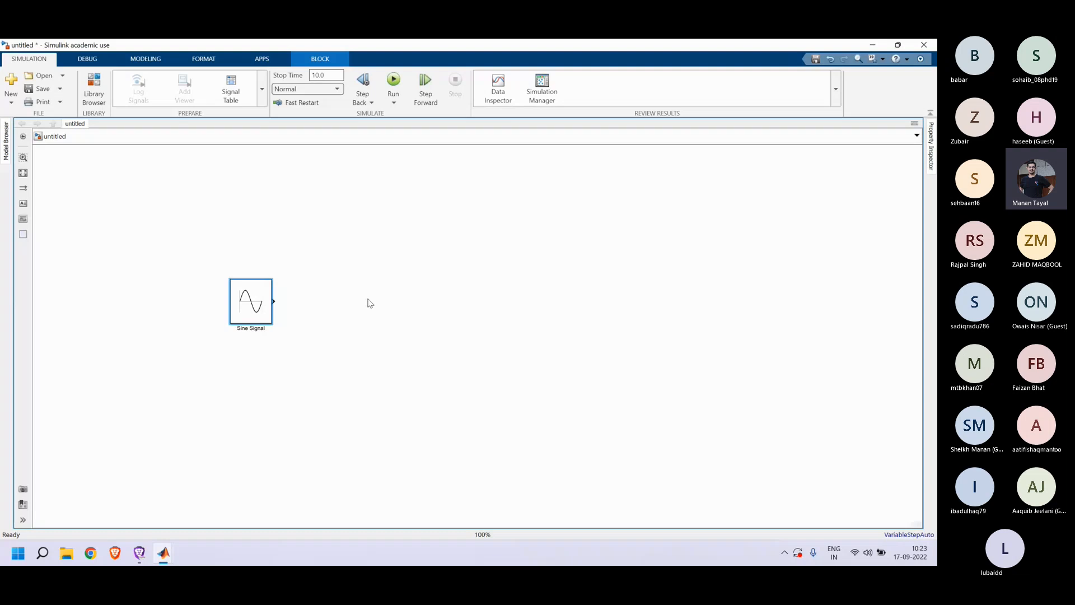
Step: Add a Gain block beside the Sine Signal block through the canvas block search and enlarge it
double_click(369, 303)
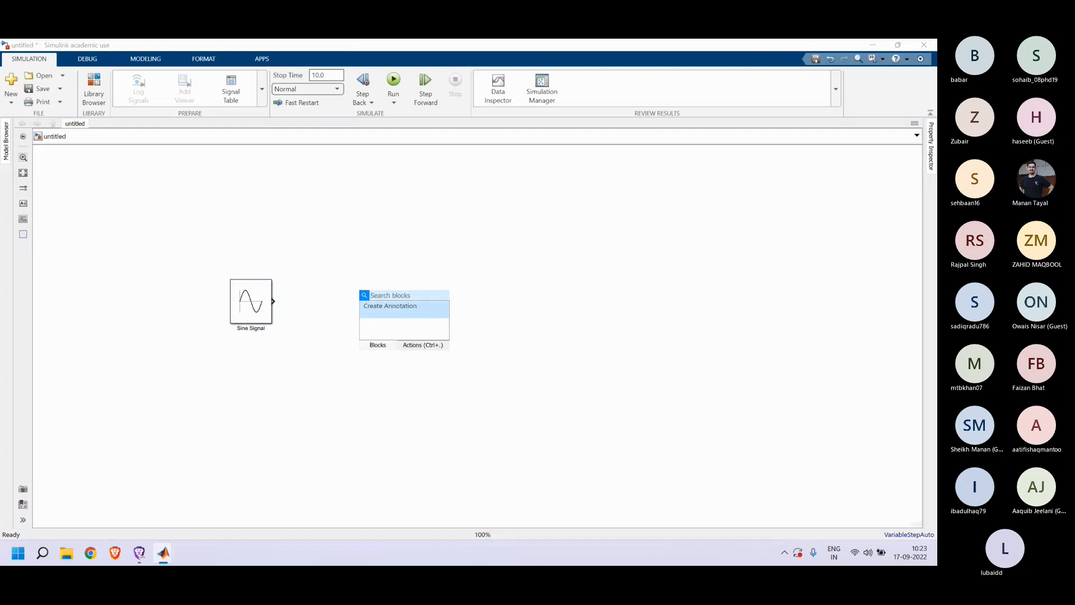
type("gain")
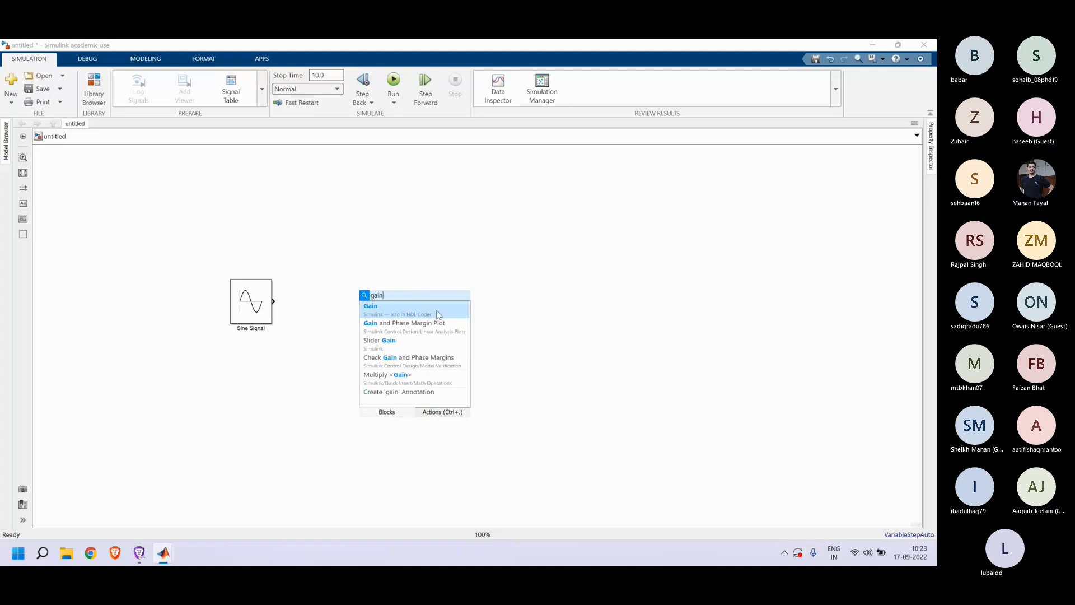
left_click(468, 308)
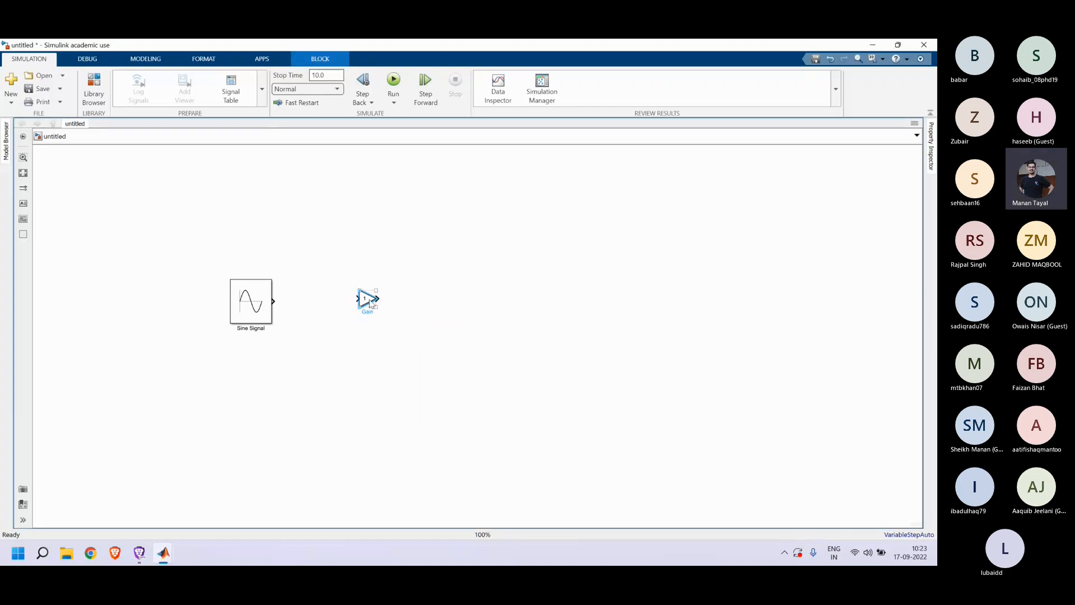
left_click_drag(375, 311, 400, 323)
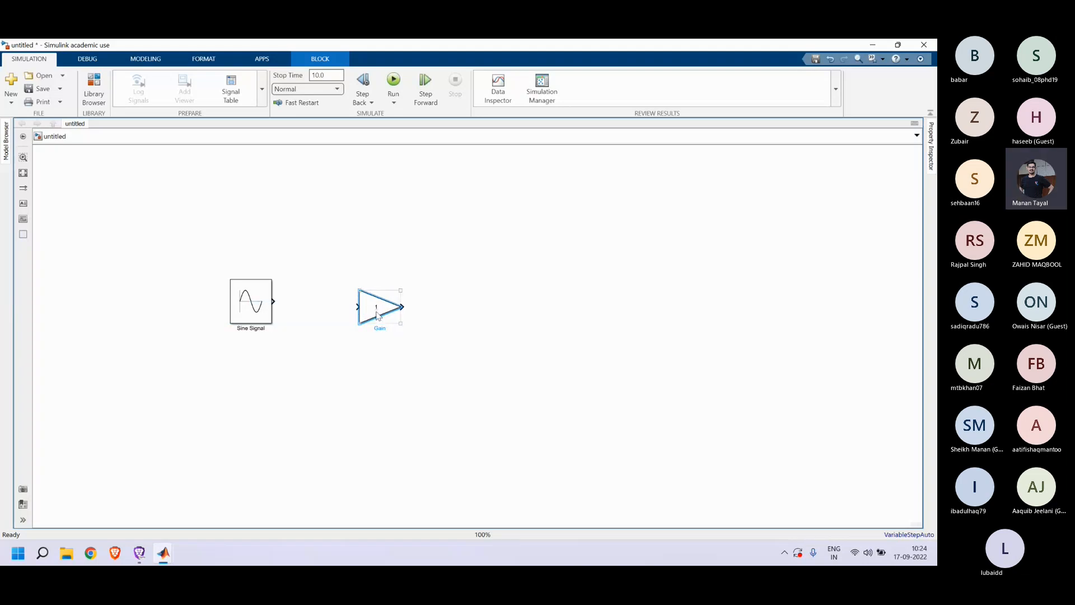
Step: Set the gain of the Gain block to 3 and apply the block parameters
double_click(377, 313)
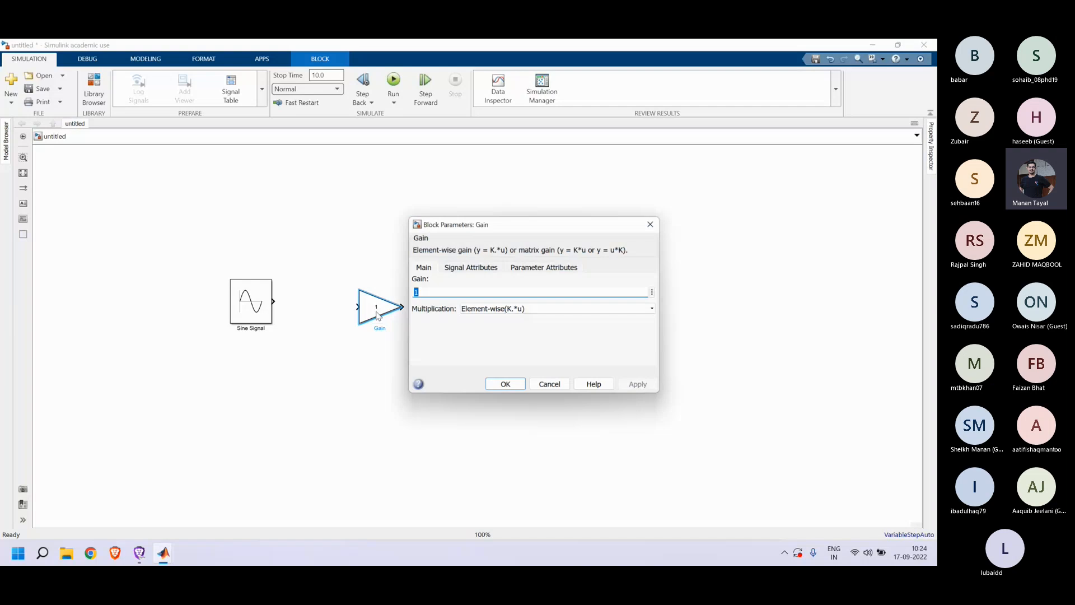
left_click(462, 291)
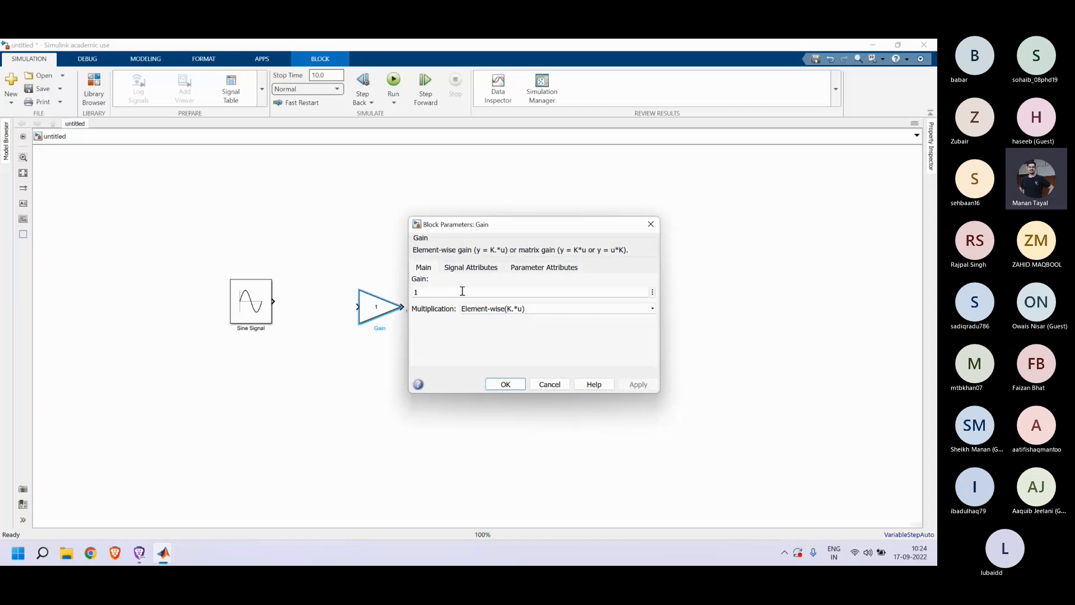
key("BackSpace")
type("3")
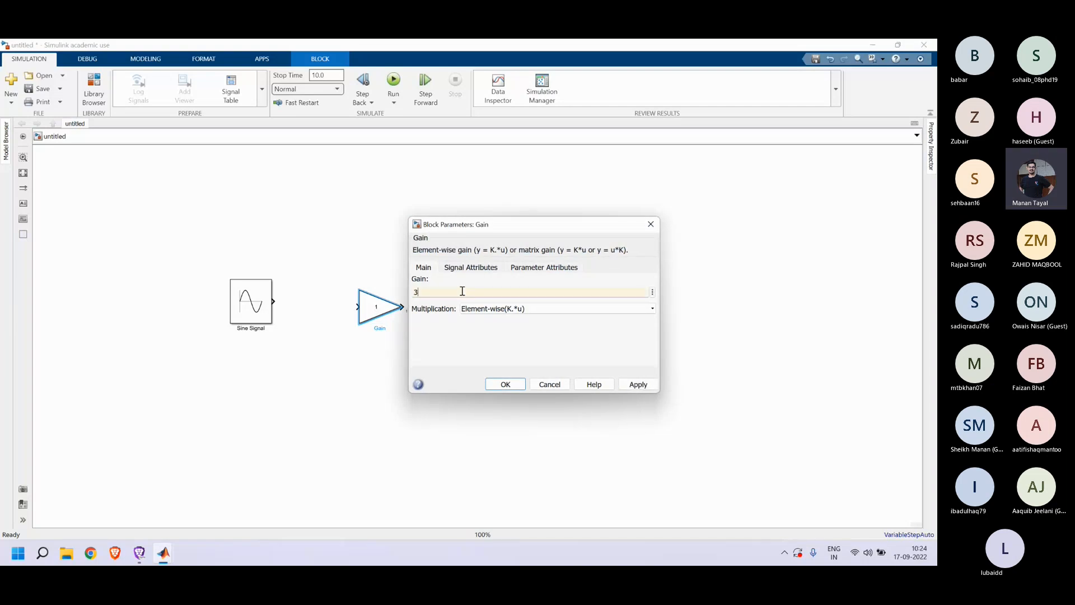
left_click(647, 388)
left_click(491, 385)
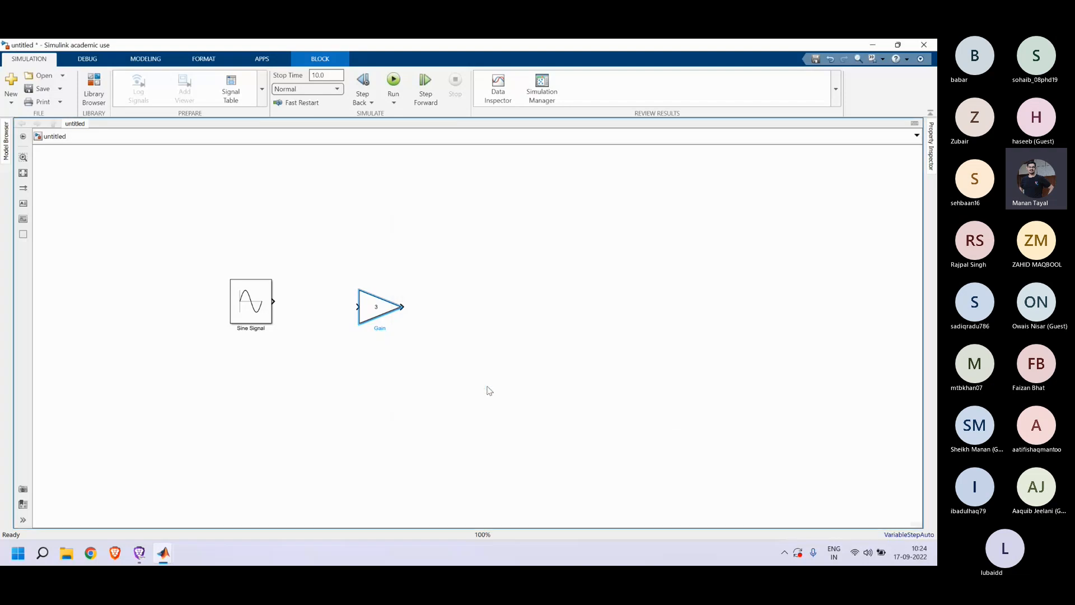
Step: Rename the Gain block as 3, align it with the Sine Signal output and connect the two blocks
left_click(386, 329)
double_click(385, 329)
type("3")
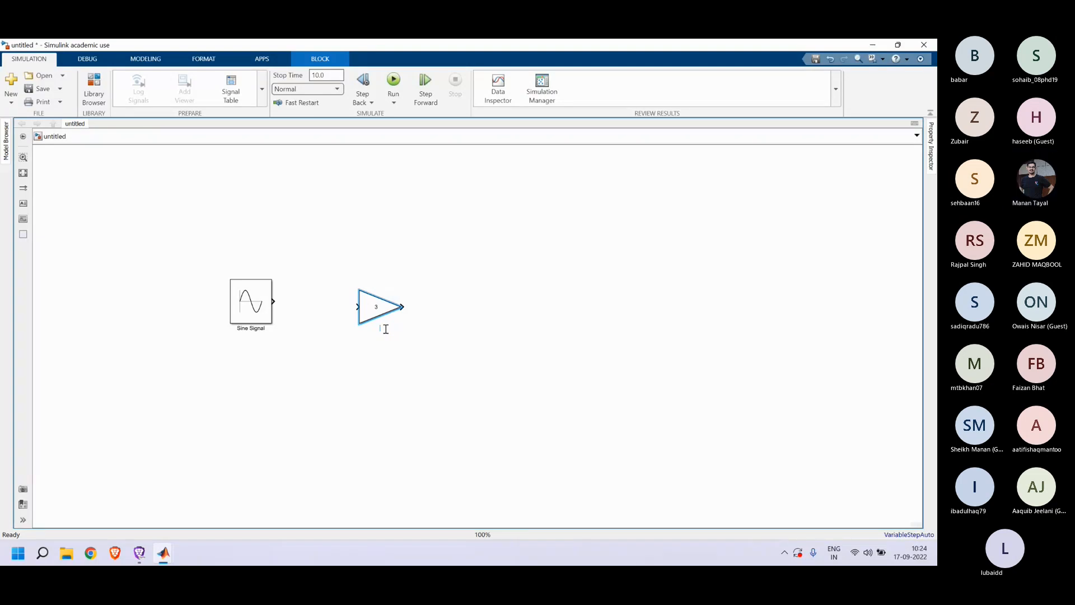
key("Escape")
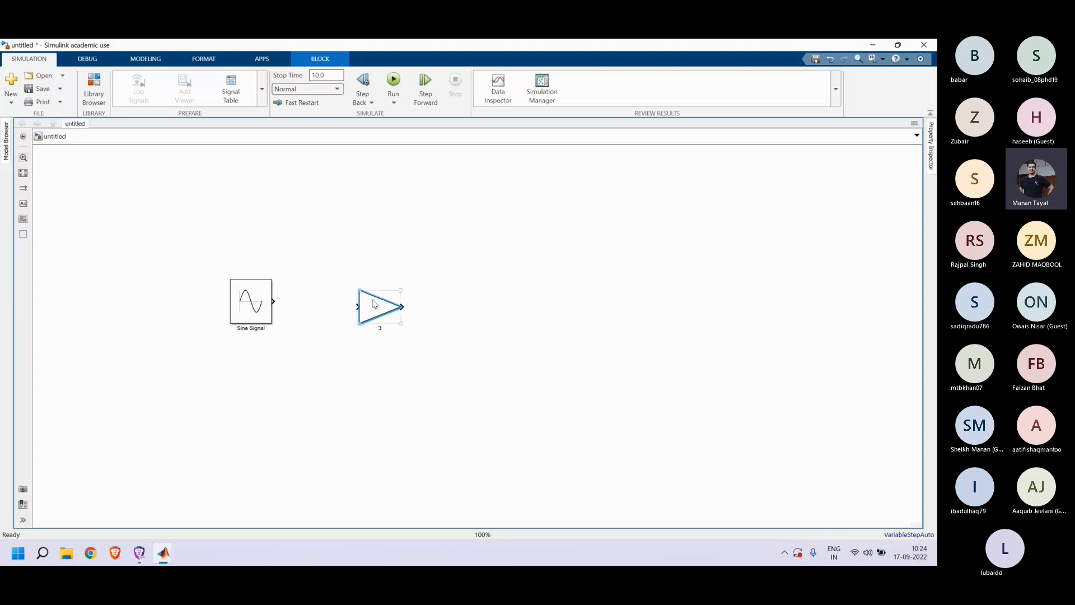
mouse_move(374, 304)
left_mouse_down()
mouse_move(364, 300)
mouse_move(392, 302)
left_mouse_up()
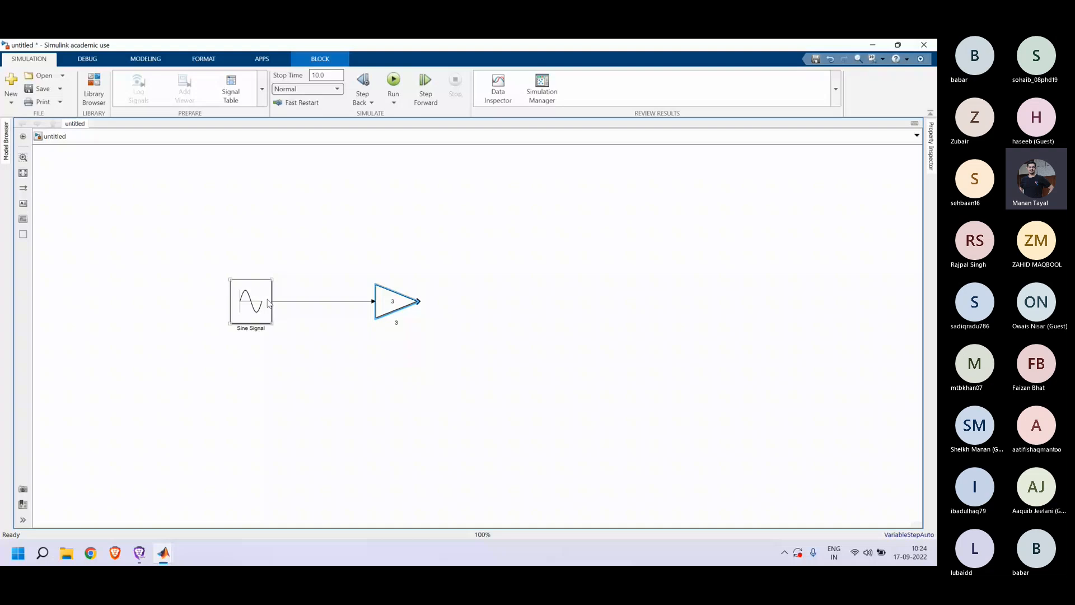
Step: Check the Microsoft Teams meeting window in the browser and return to the Simulink model
left_click(141, 551)
left_click(106, 511)
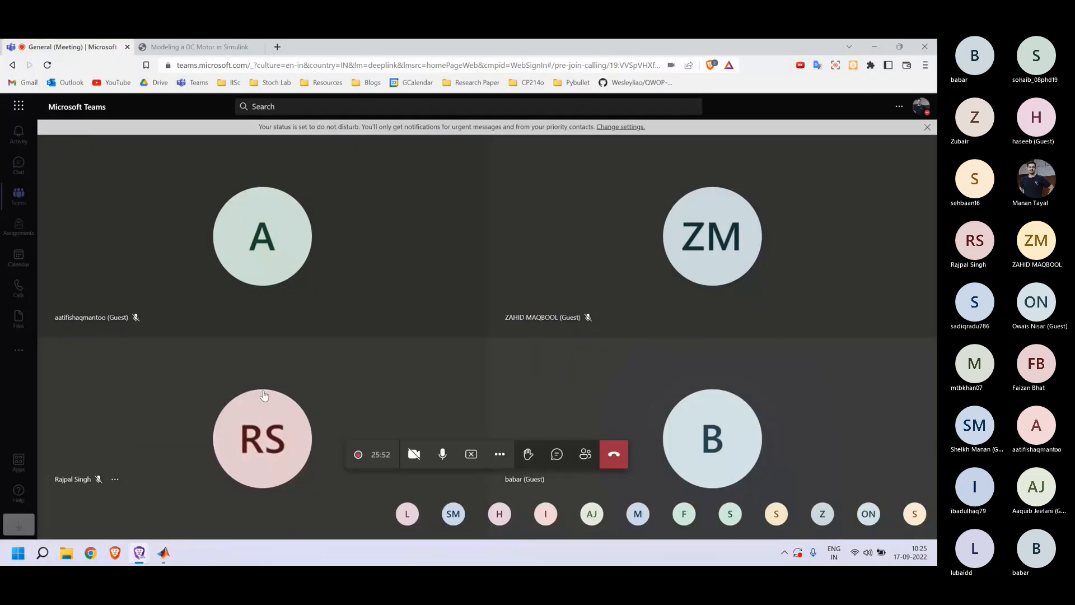
mouse_move(164, 553)
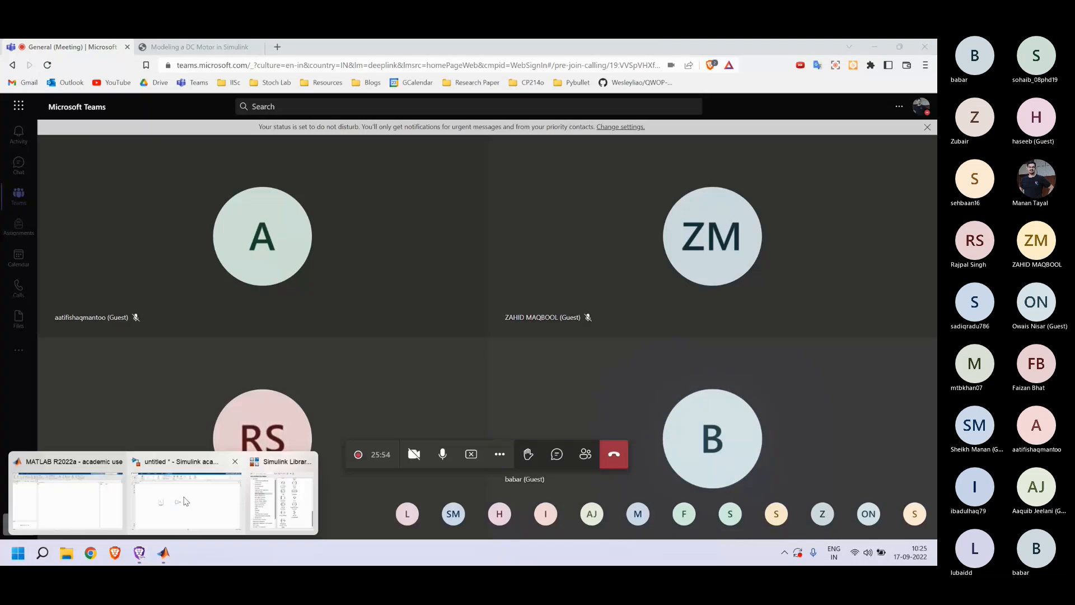
left_click(191, 495)
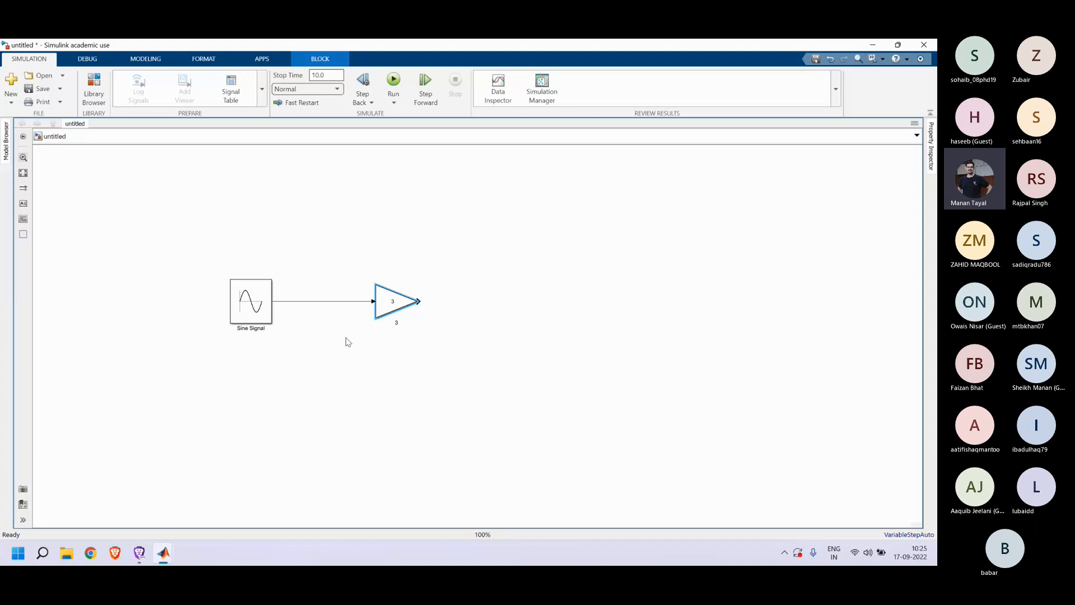
Step: Add a Scope block after the gain through the canvas block search, enlarge it and align it with the gain output
double_click(607, 324)
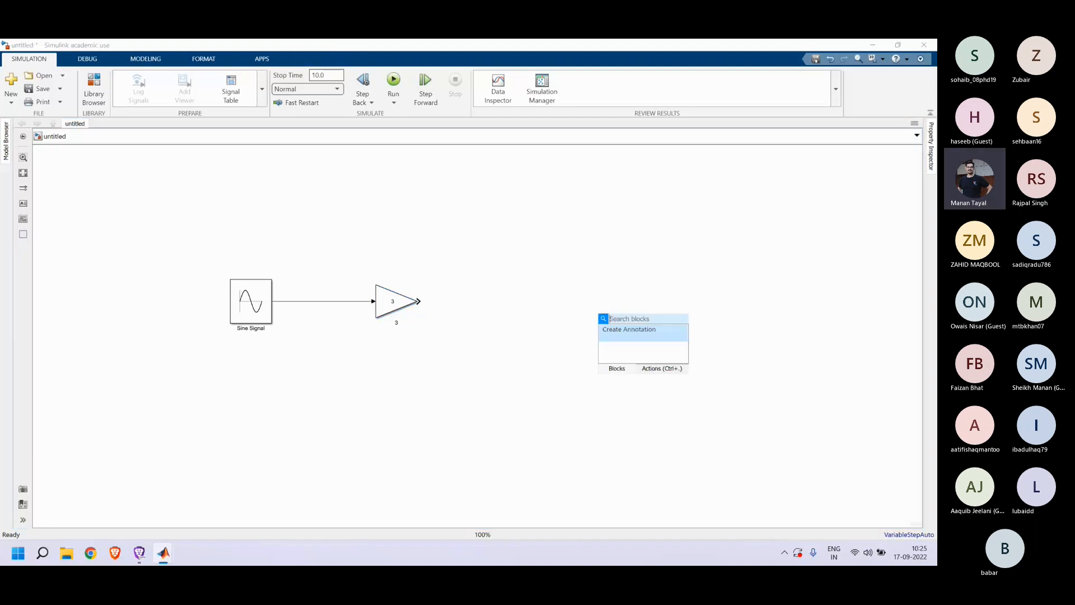
type("scope")
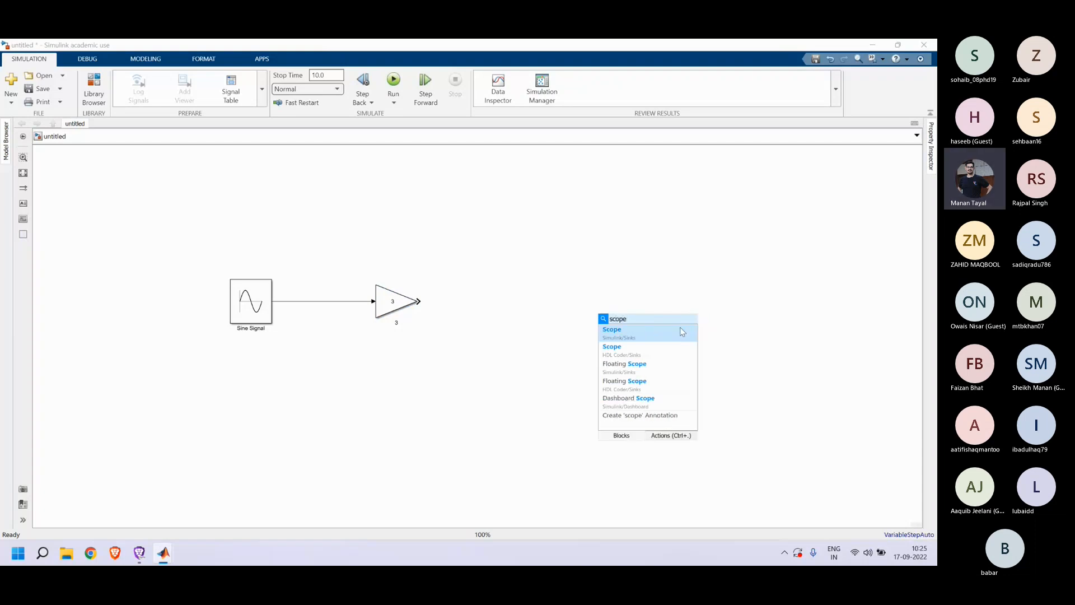
left_click(629, 334)
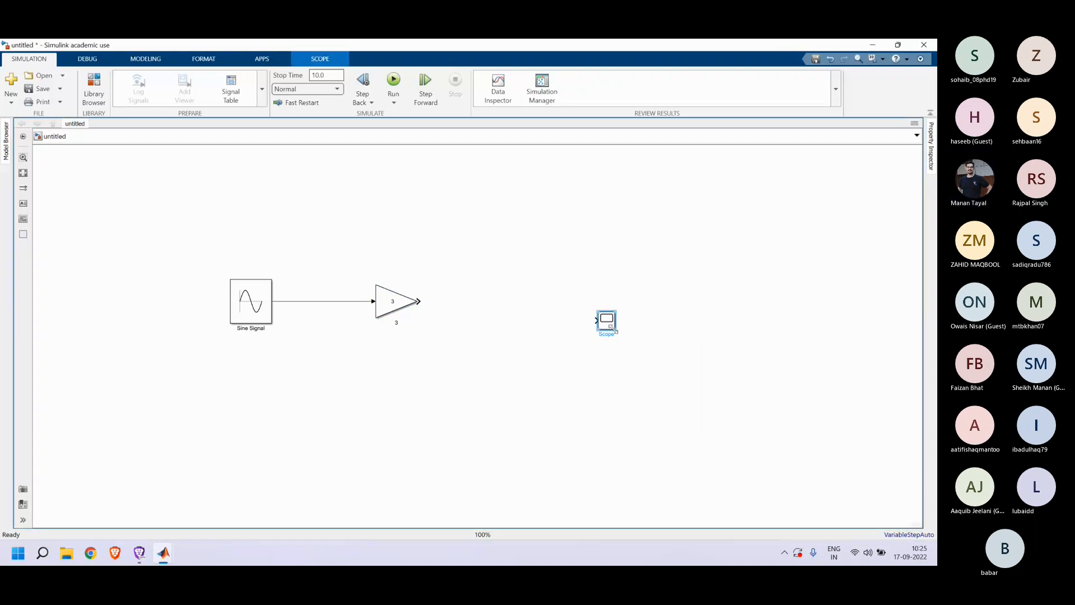
left_click_drag(616, 331, 571, 304)
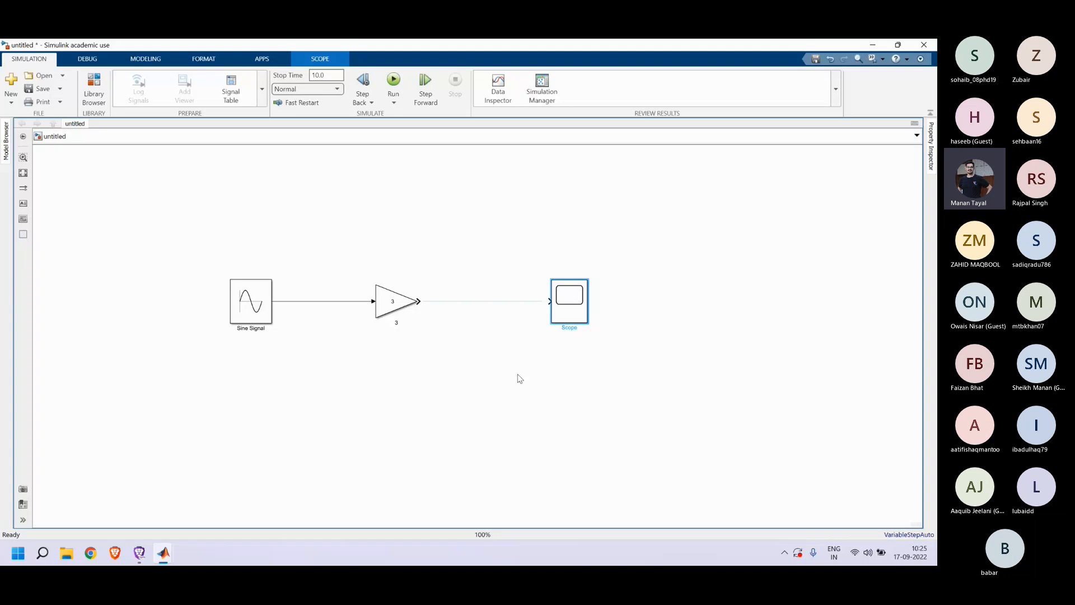
Step: Add a second input port to the Scope block and connect the gain output to its first input
left_click(585, 304)
mouse_move(551, 312)
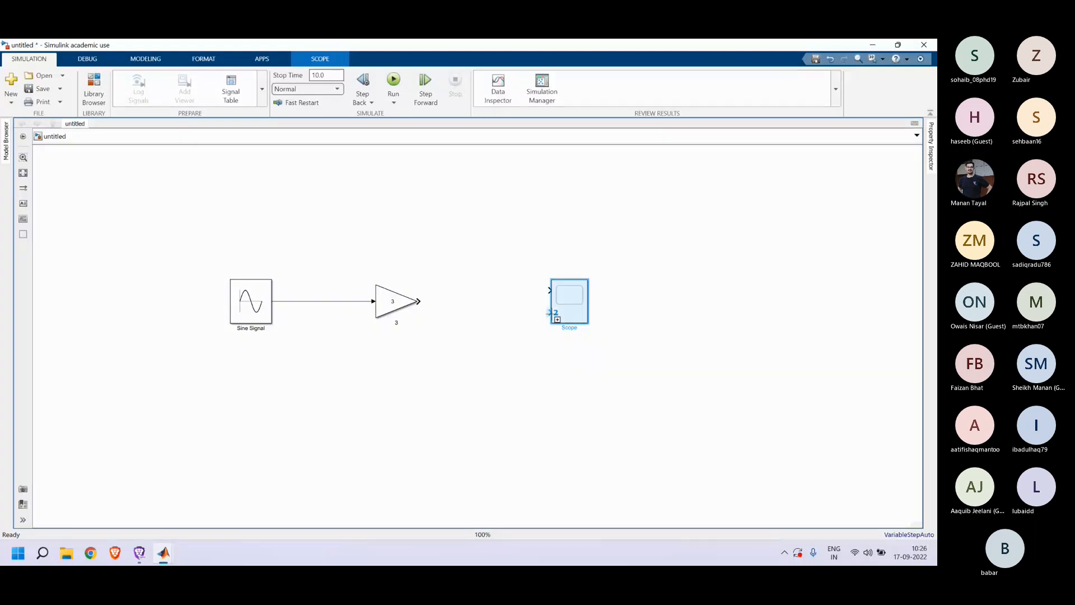
left_click(549, 312)
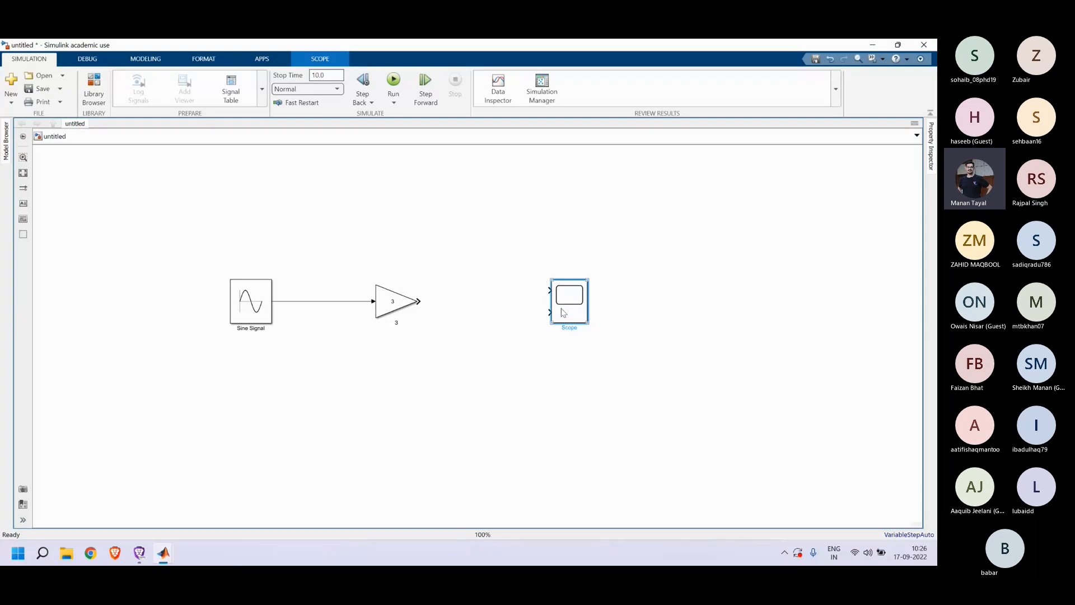
left_click_drag(563, 312, 564, 321)
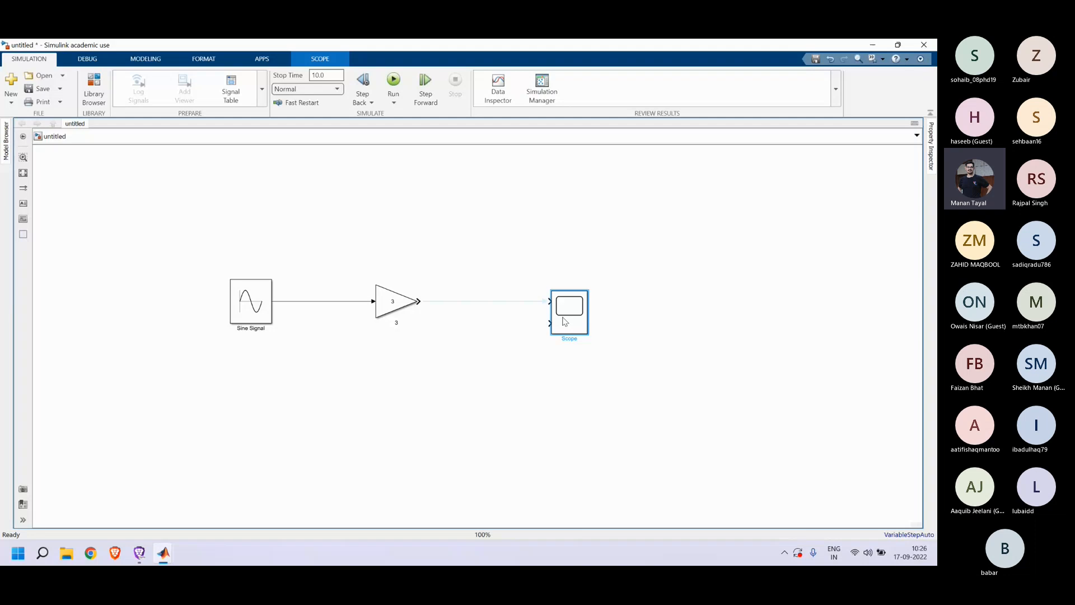
left_click(521, 301)
Step: Connect the Scope's second input to a branch of the line between Sine Signal and the gain, and dismiss the connection hint
left_click(551, 323)
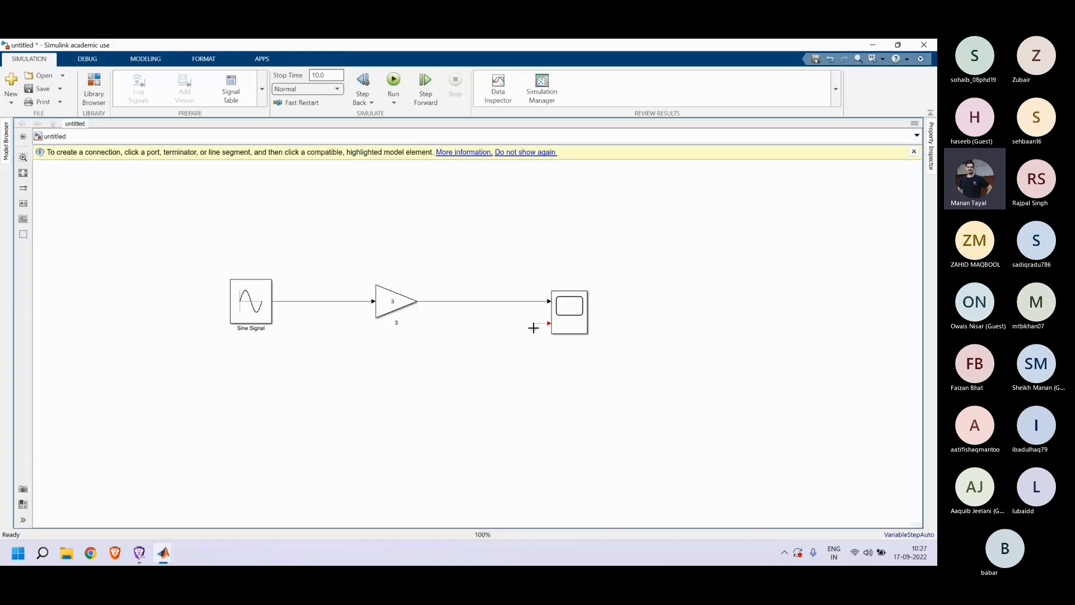
left_click_drag(533, 328, 533, 327)
key("Delete")
left_click(563, 331)
left_click_drag(551, 323, 308, 301)
left_click_drag(308, 302, 308, 301)
left_click(914, 152)
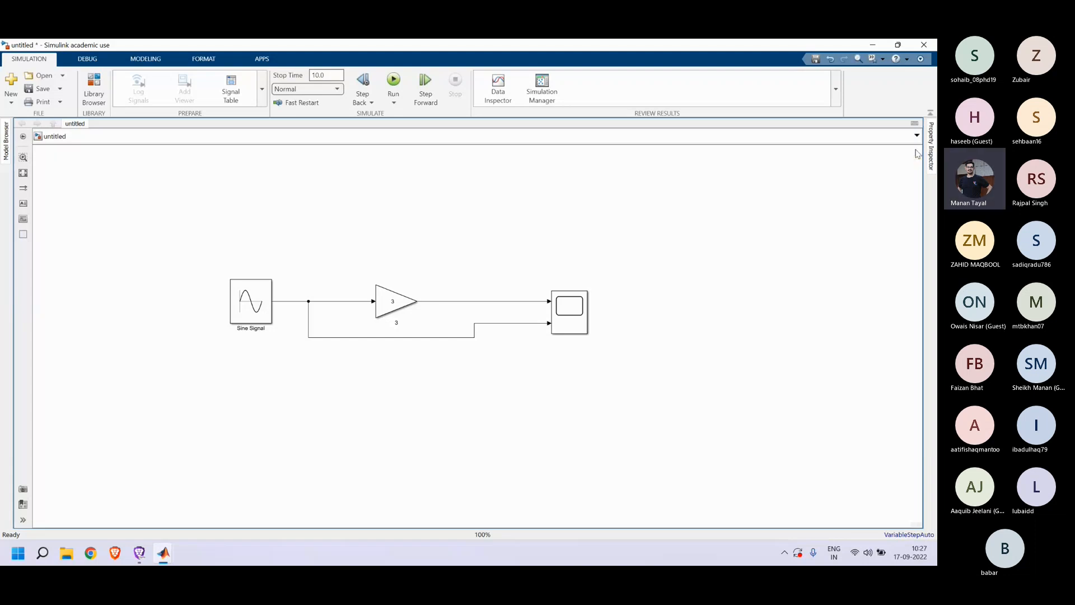
Step: Open the Scope display, move it clear of the signal path and run the simulation
left_click(563, 320)
double_click(562, 320)
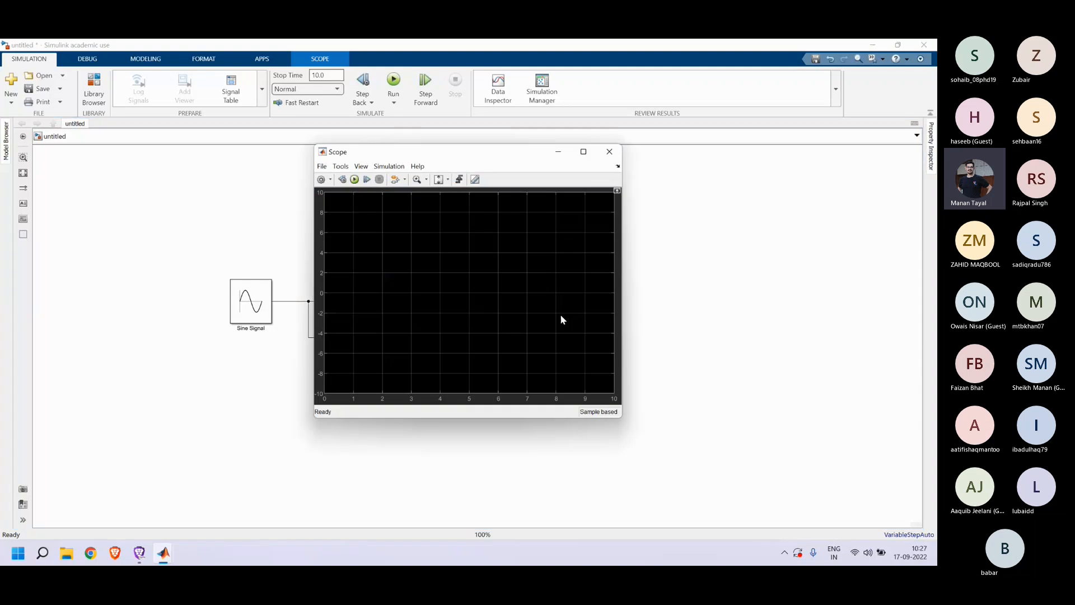
left_click_drag(452, 151, 715, 187)
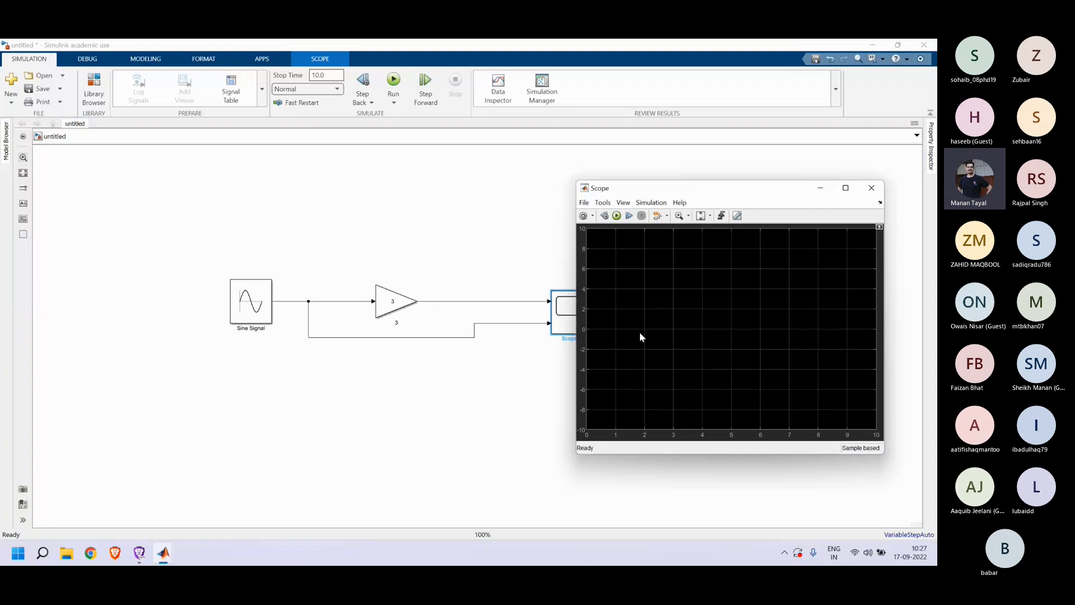
left_click(394, 81)
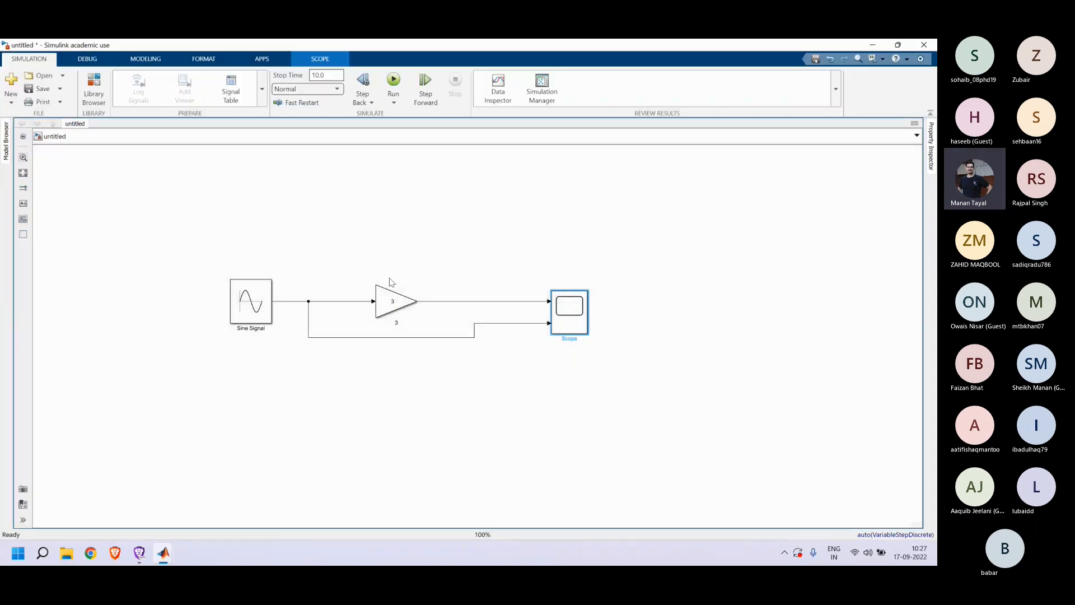
Step: Bring up the Scope display, examine the original and amplified sine curves at full-screen size and restore the window
mouse_move(163, 553)
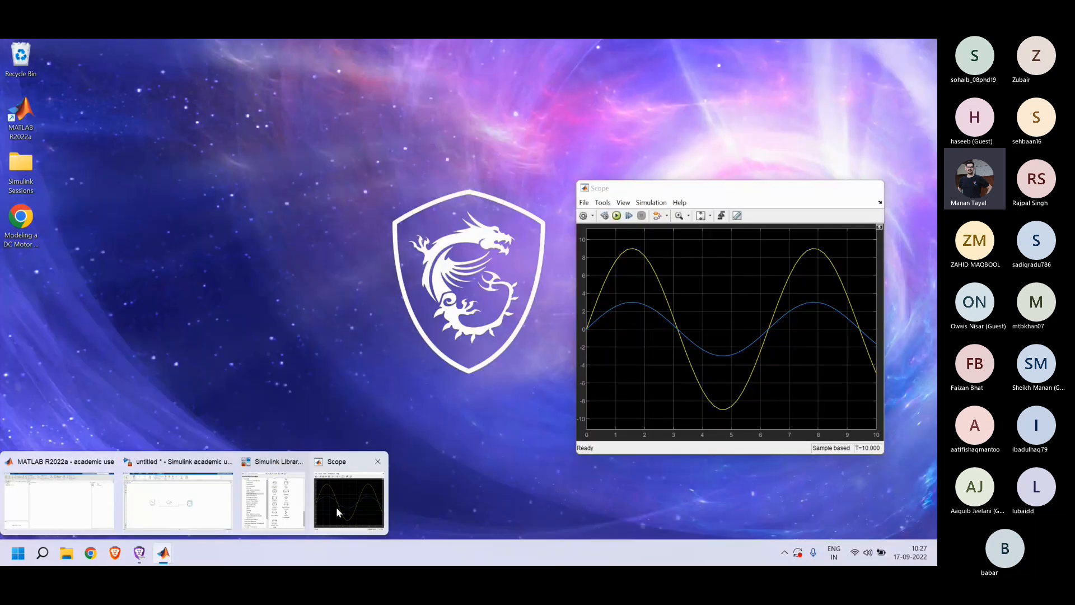
left_click(338, 511)
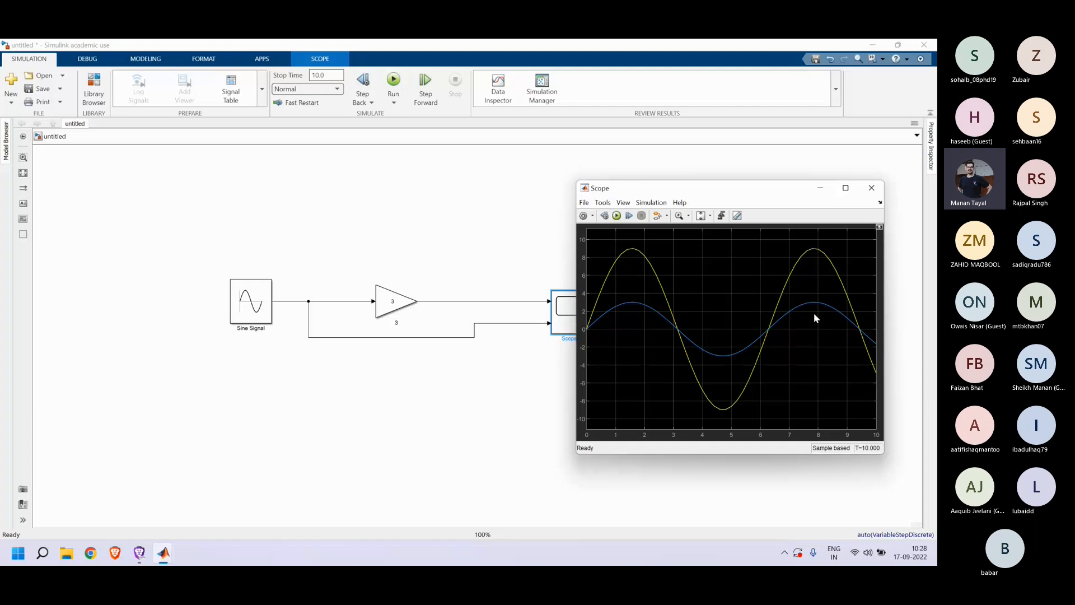
mouse_move(845, 200)
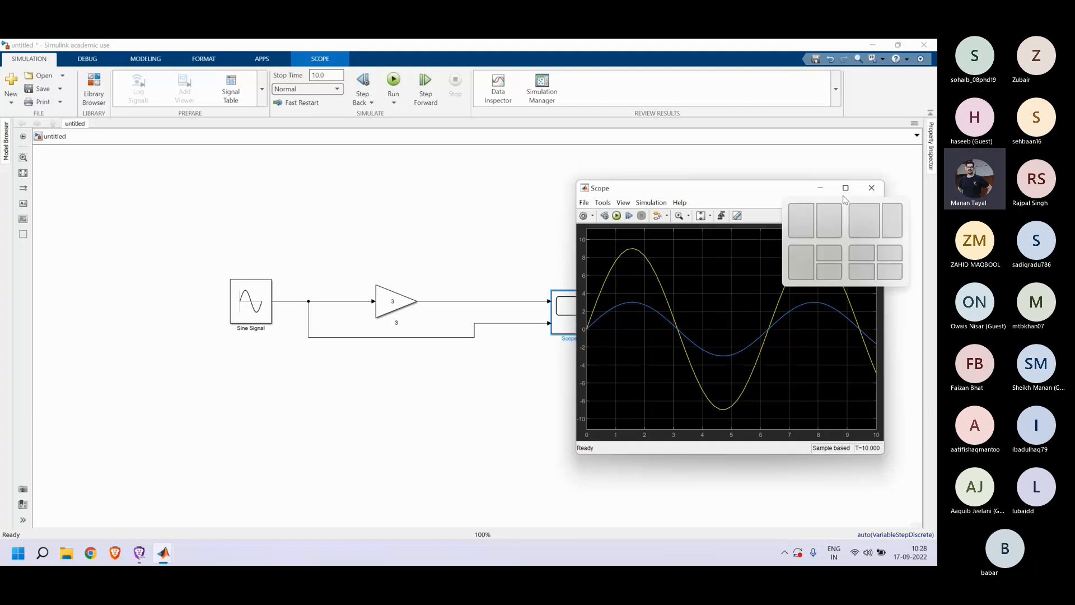
left_click(845, 189)
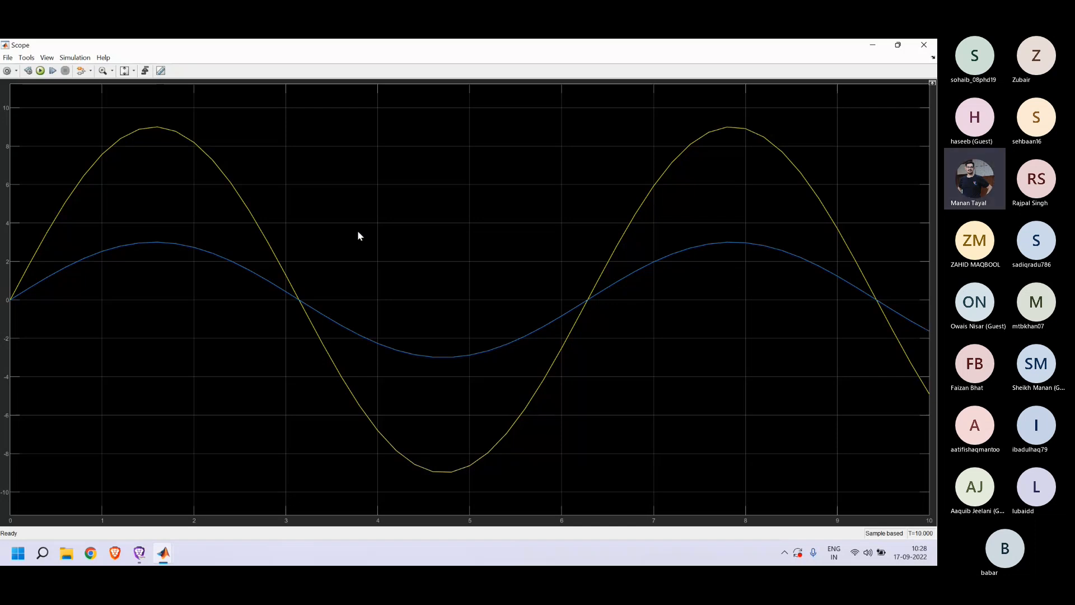
left_click(898, 45)
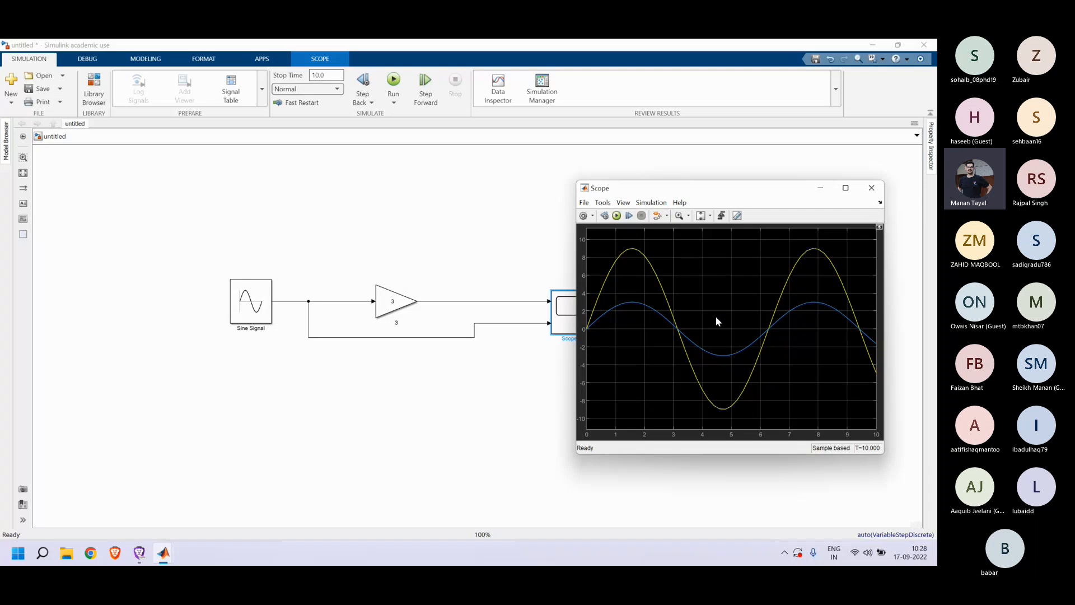
Step: Switch to the Microsoft Teams meeting to admit the guest waiting in the lobby, and return to the Simulink model
mouse_move(140, 553)
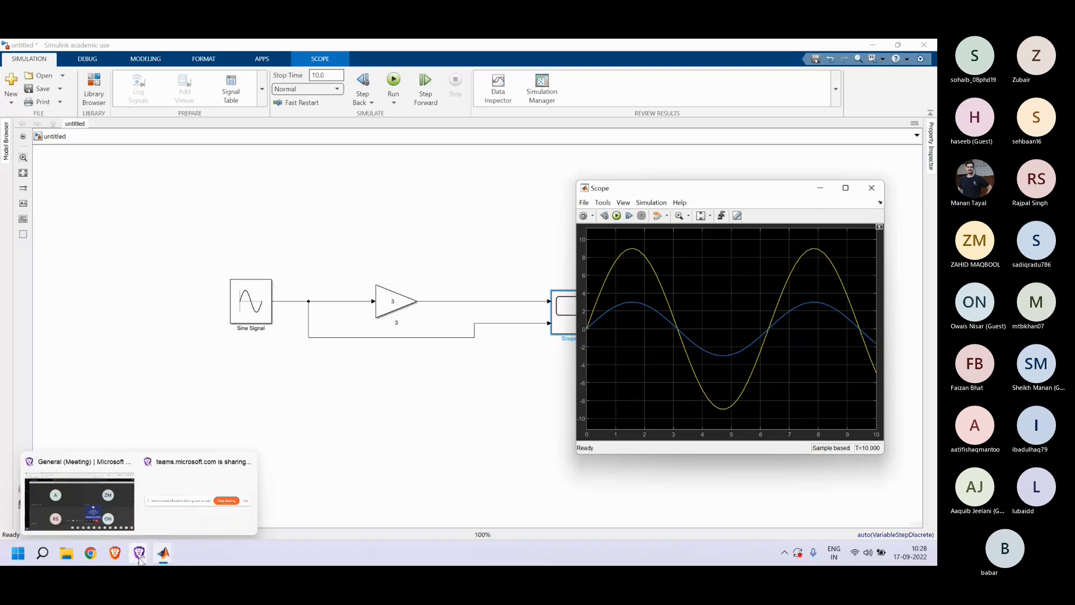
left_click(97, 525)
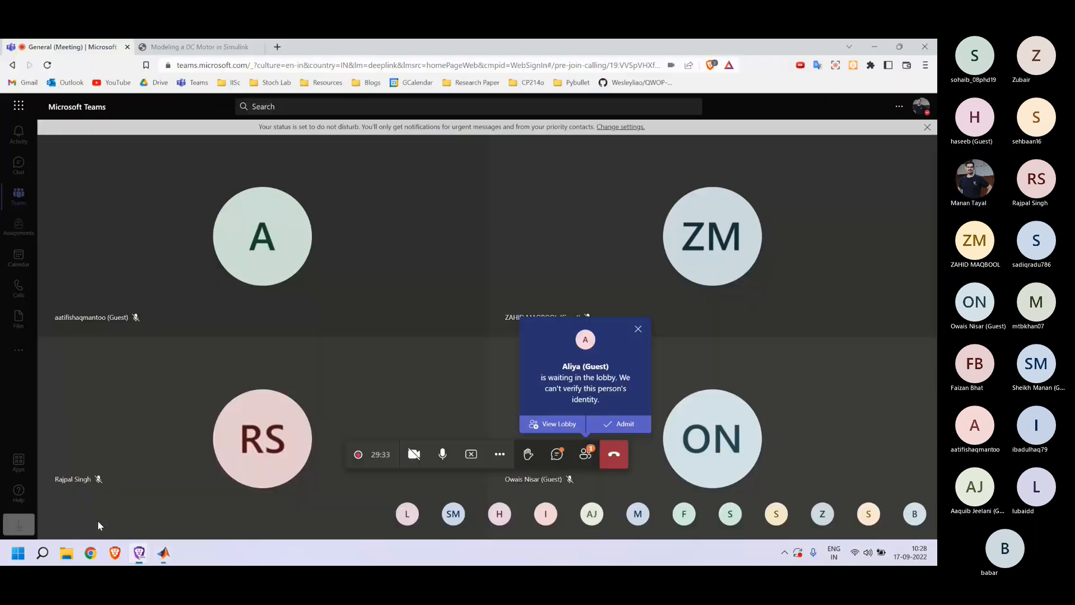
left_click(626, 423)
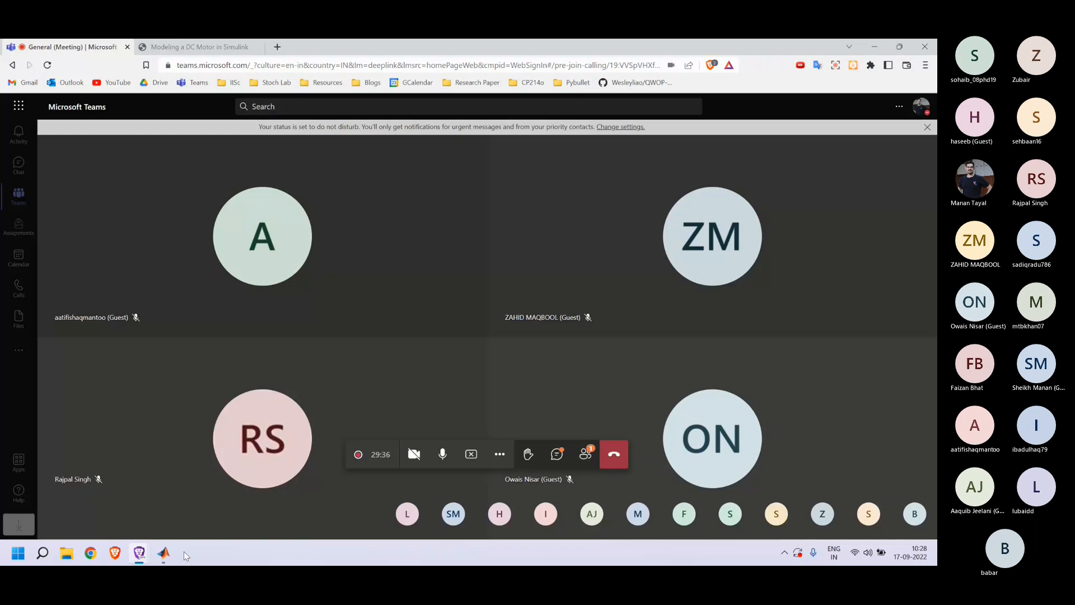
left_click(162, 555)
left_click(182, 520)
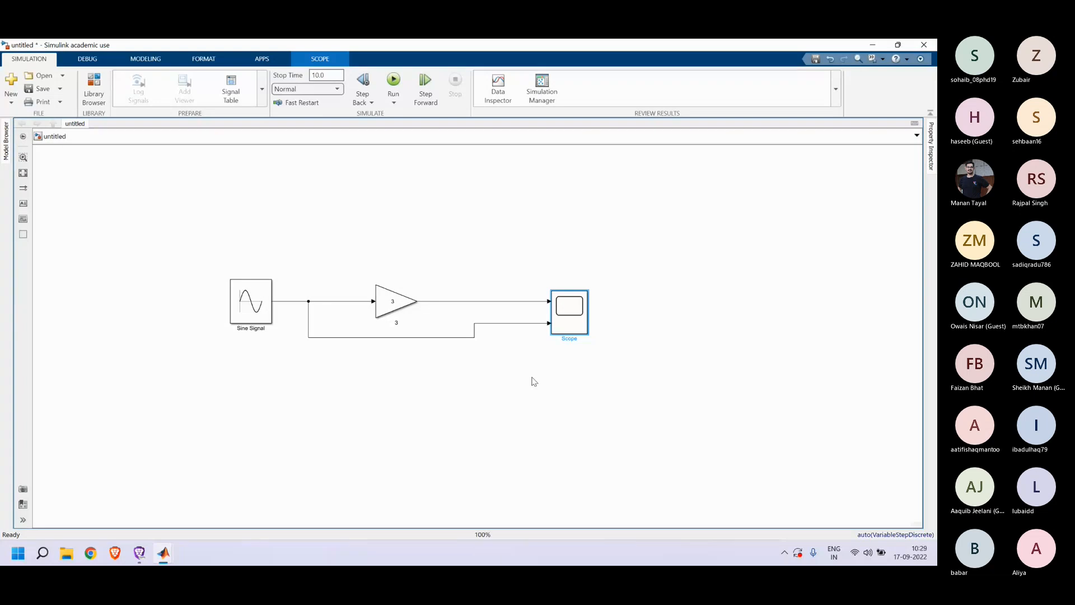
Step: Switch to the Microsoft Teams meeting, read the meeting chat, close it and return to the Simulink model
mouse_move(164, 554)
left_click(76, 498)
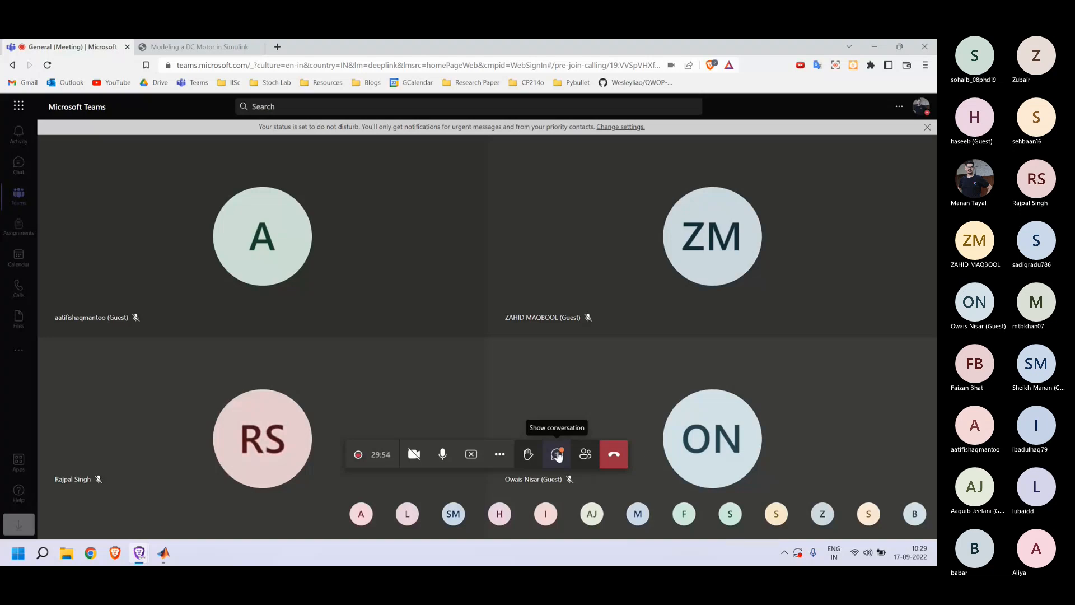
left_click(557, 454)
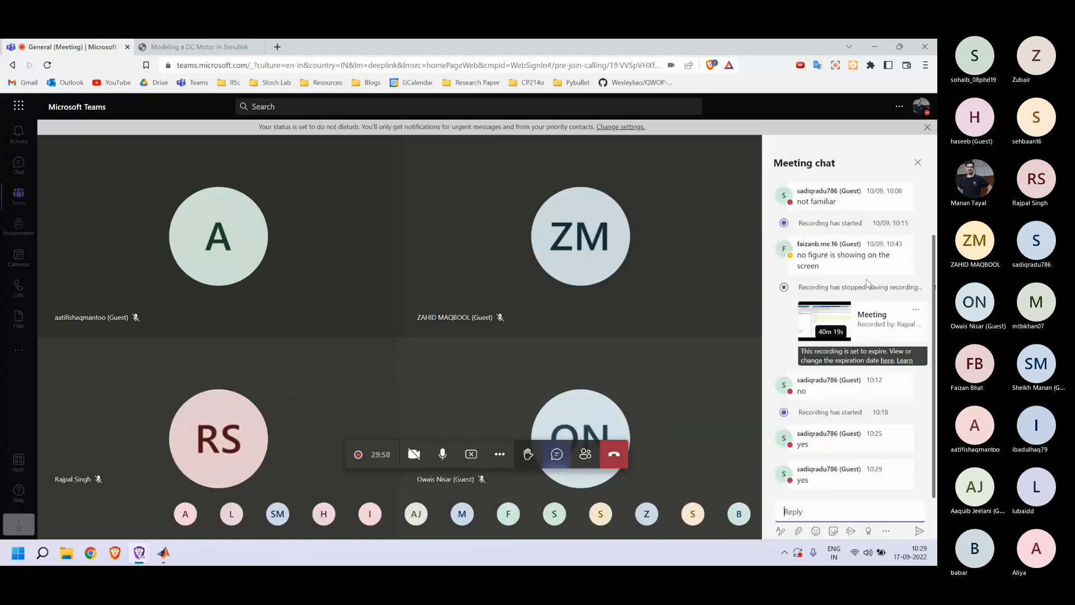
left_click(917, 162)
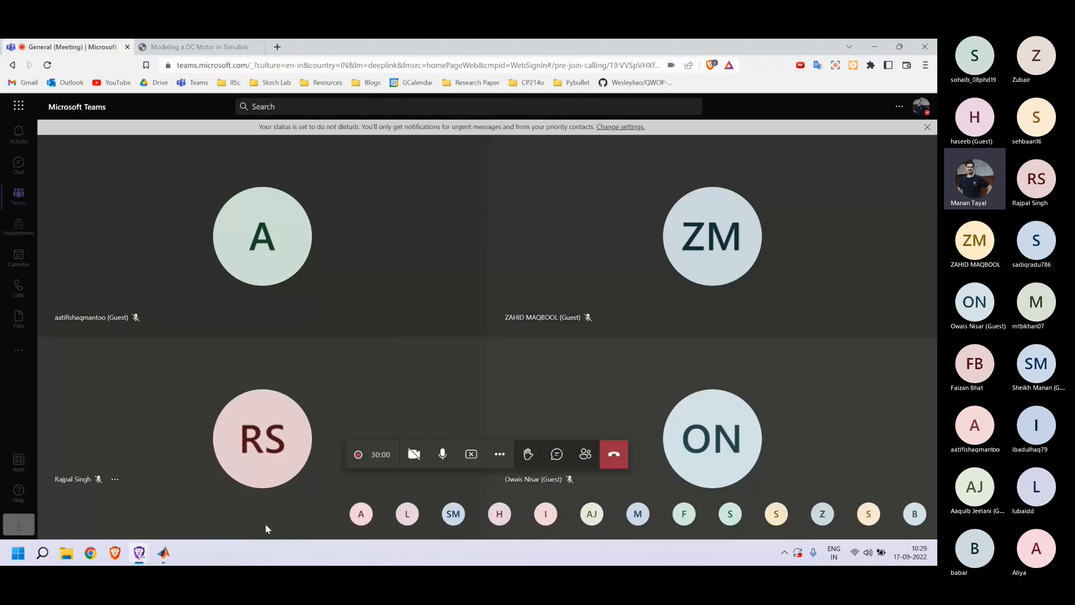
mouse_move(163, 553)
left_click(169, 527)
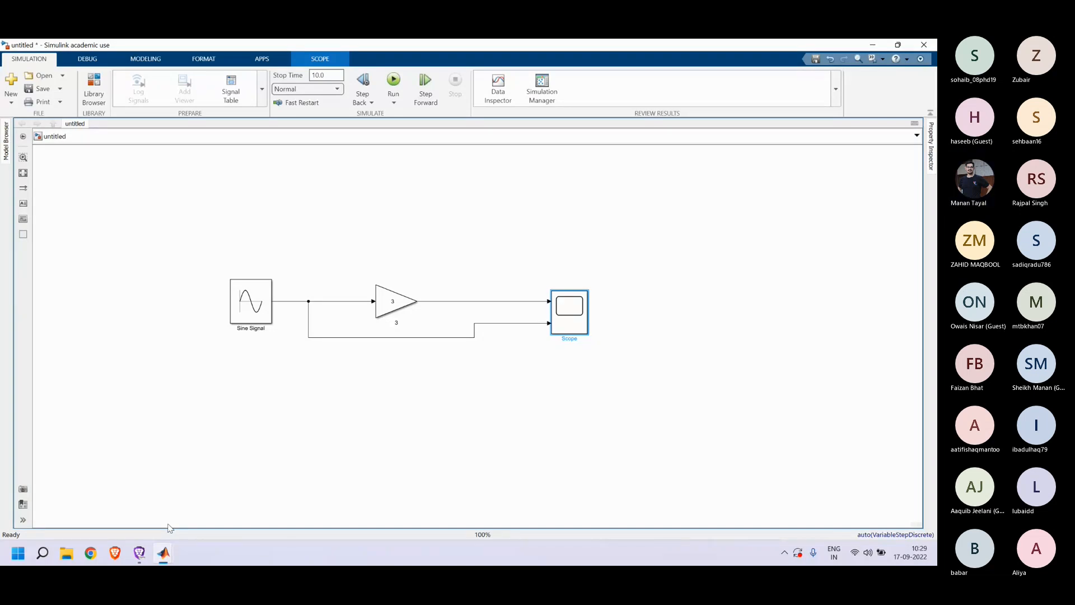
Step: Look over the Microsoft Teams meeting participants and return to the Simulink model
mouse_move(139, 553)
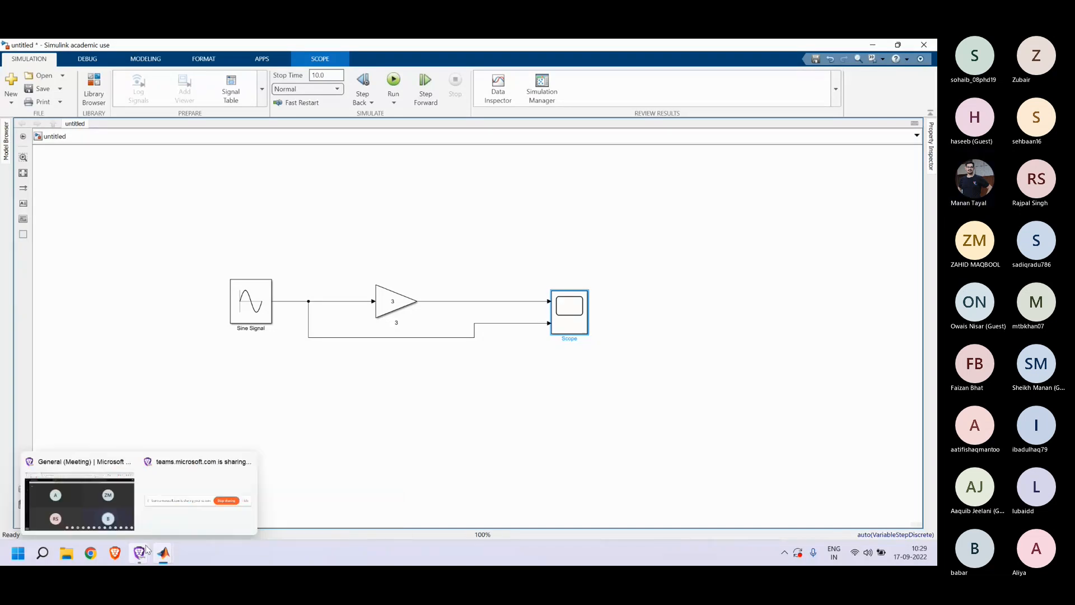
left_click(87, 496)
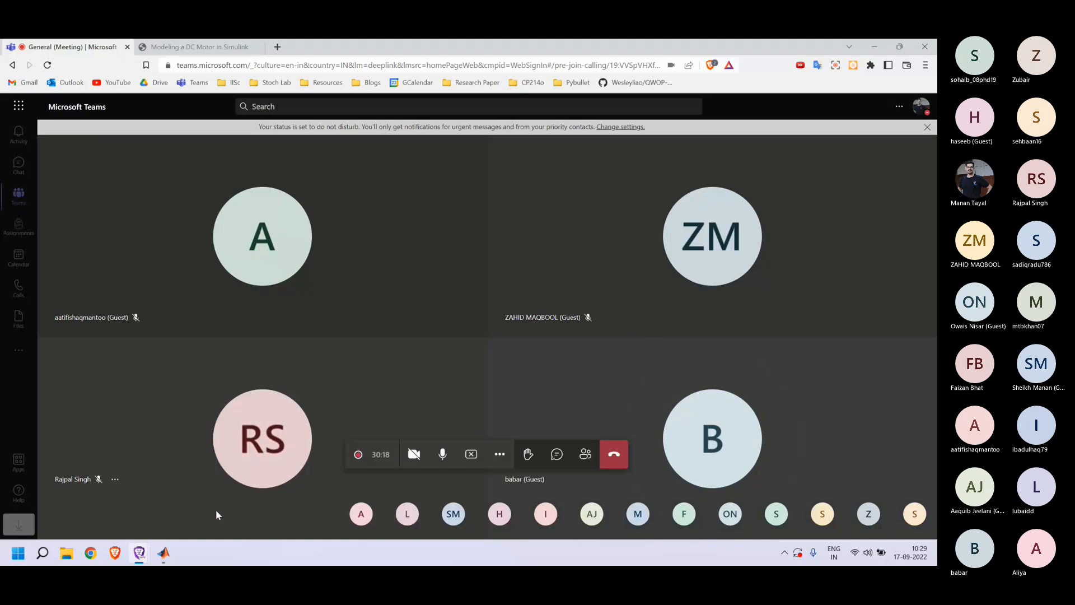
mouse_move(164, 553)
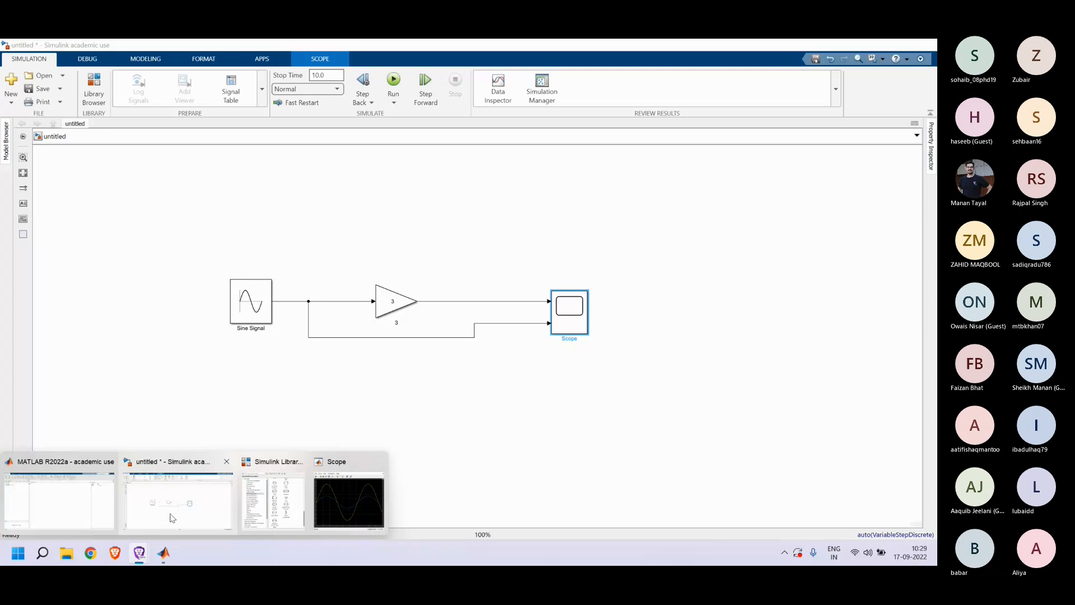
left_click(172, 518)
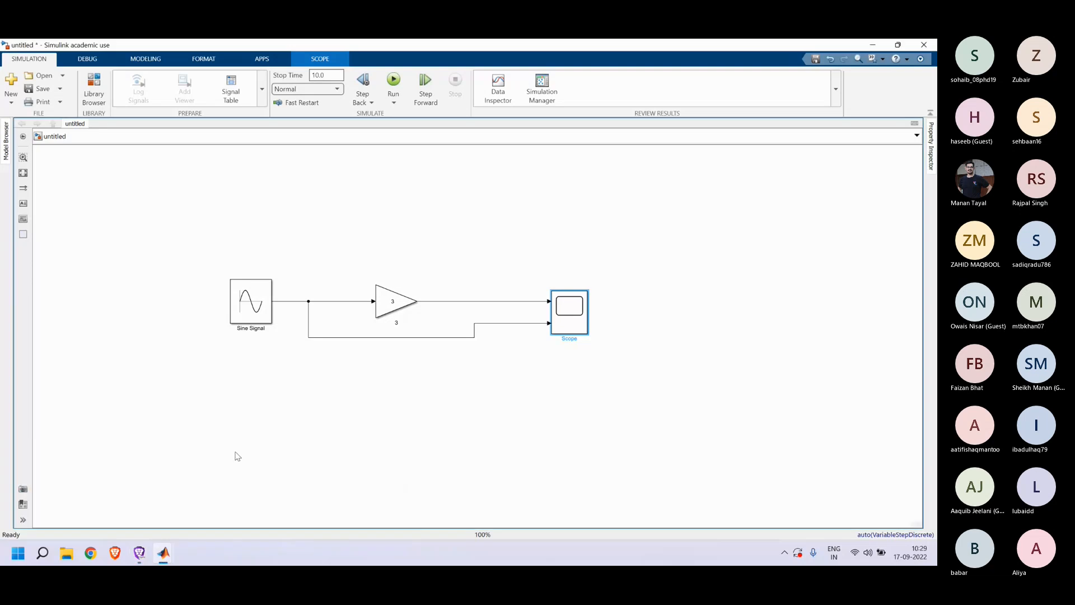
Step: Set the Sine Signal block's frequency to 0.5 rad/sec
left_click(258, 310)
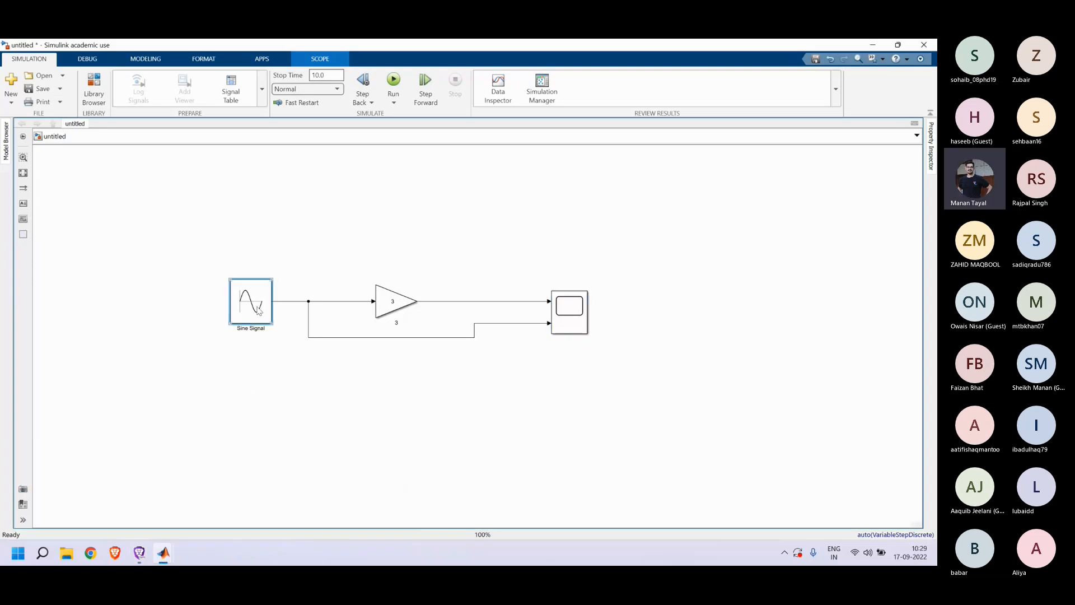
double_click(257, 311)
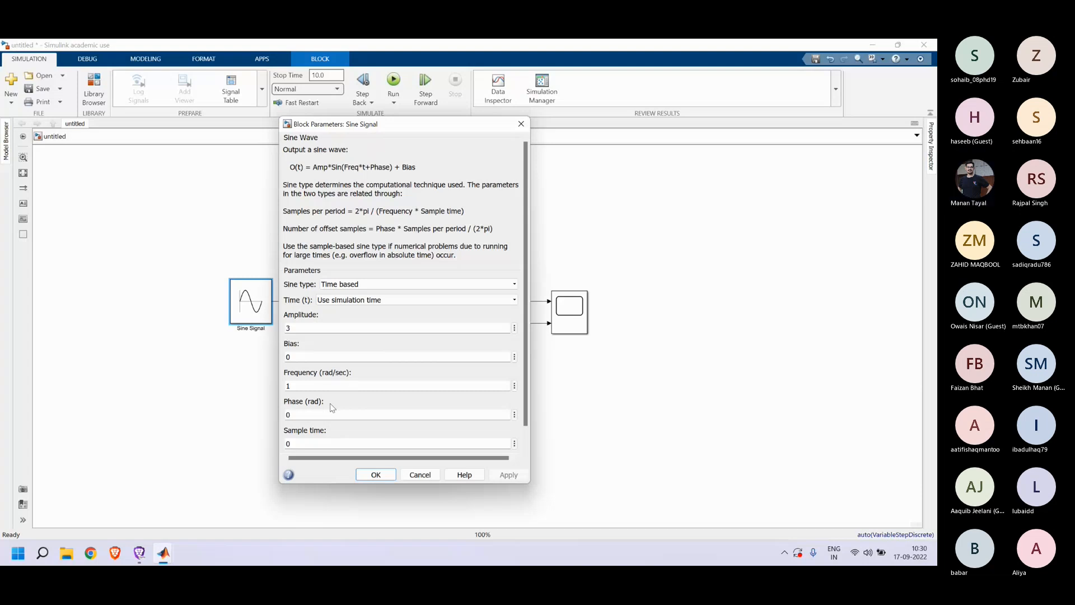
double_click(301, 383)
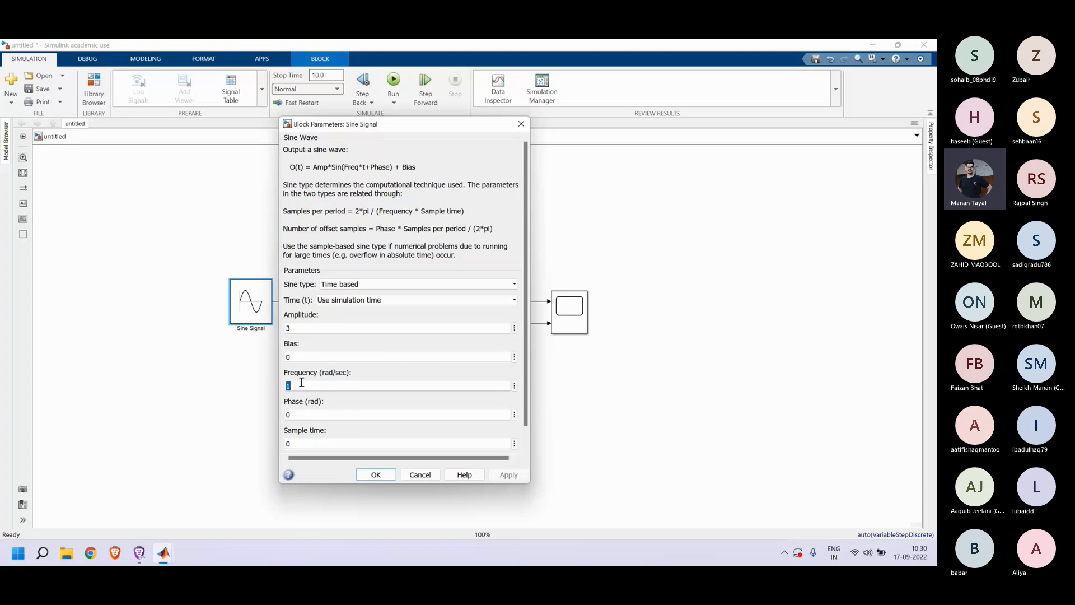
type("0.5")
key("Return")
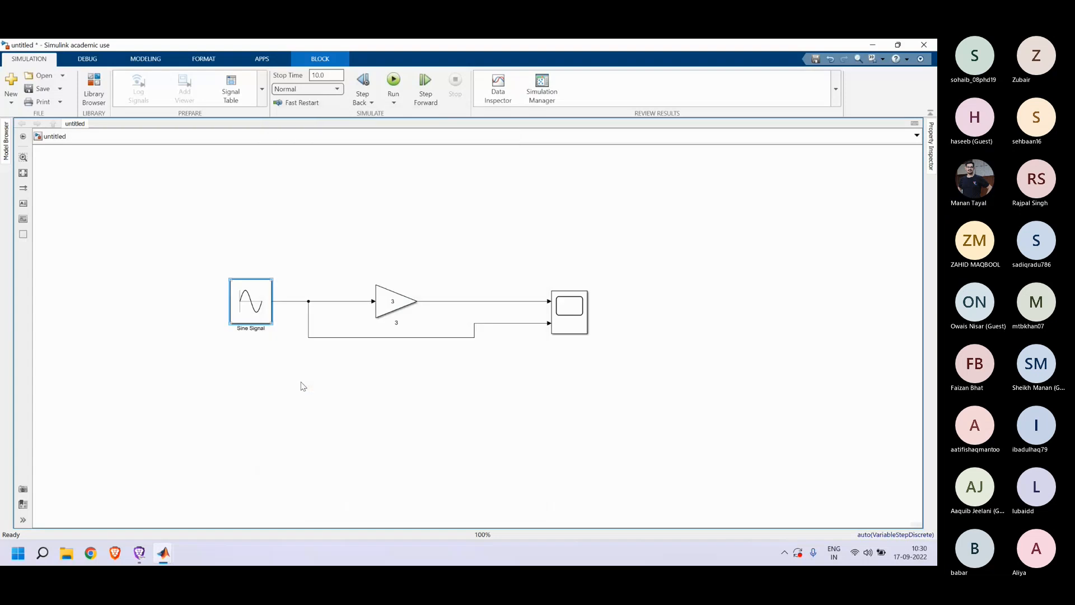
Step: Open the Scope display, rerun the simulation from it and move its window up towards the middle of the model
double_click(581, 323)
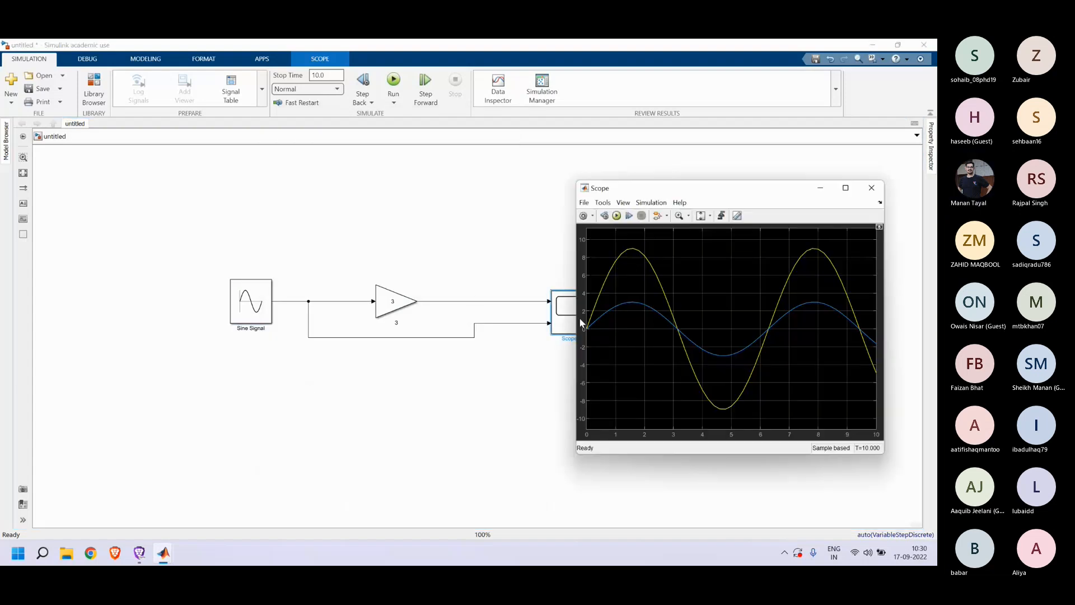
left_click(616, 216)
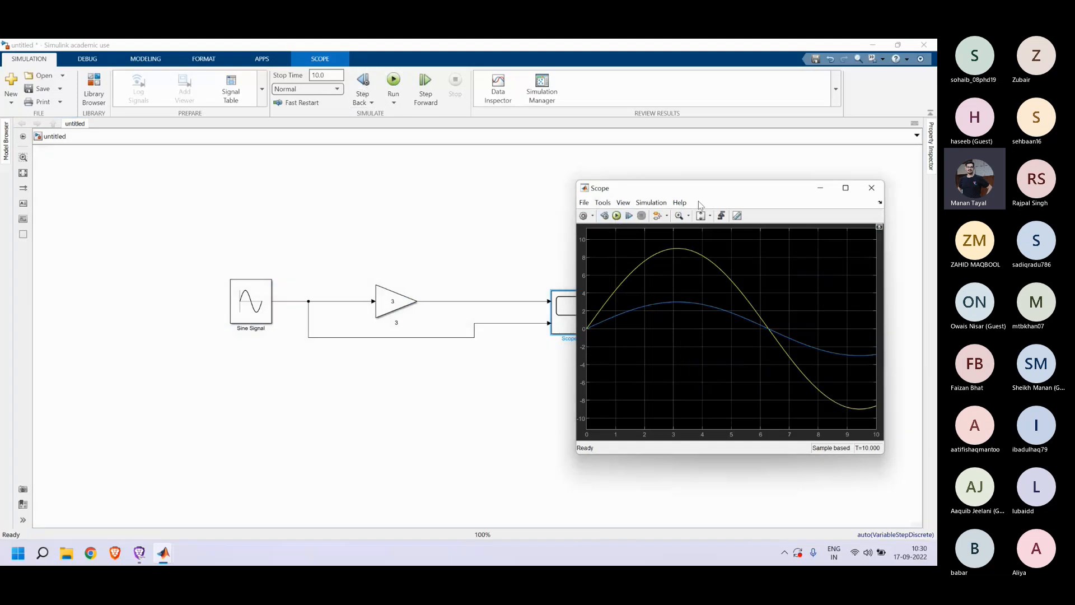
left_click_drag(696, 196, 641, 178)
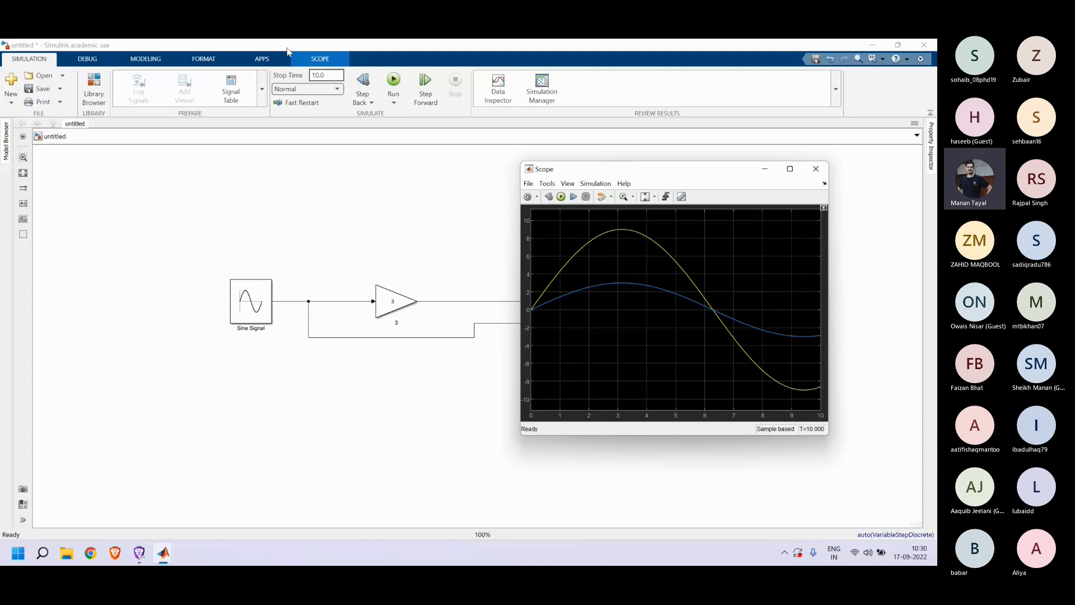
Step: Set the simulation stop time to 30, run the model and bring up the Scope display
left_click(317, 77)
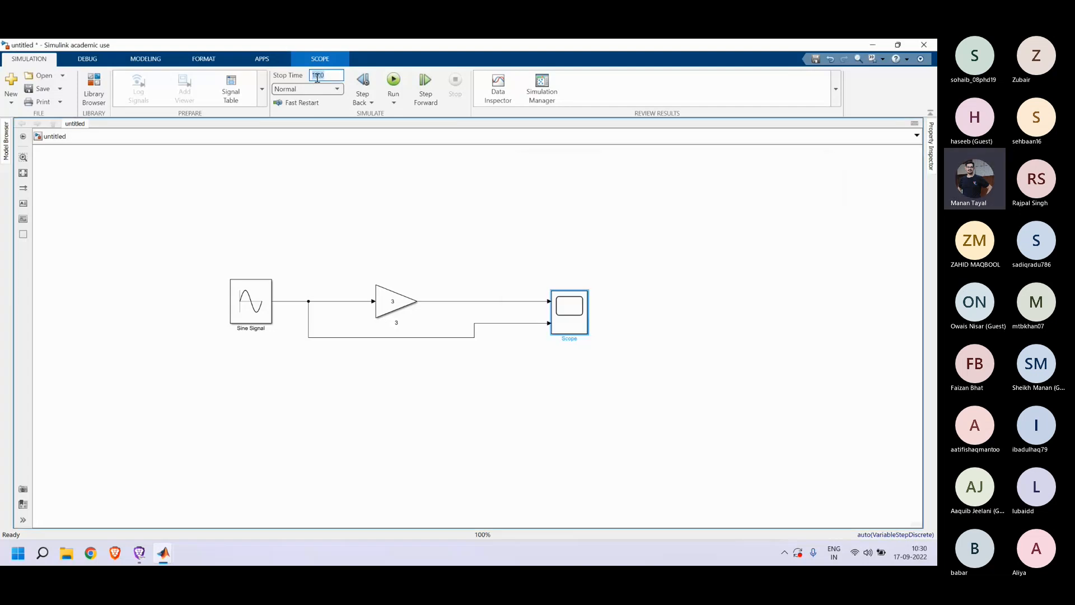
mouse_move(170, 553)
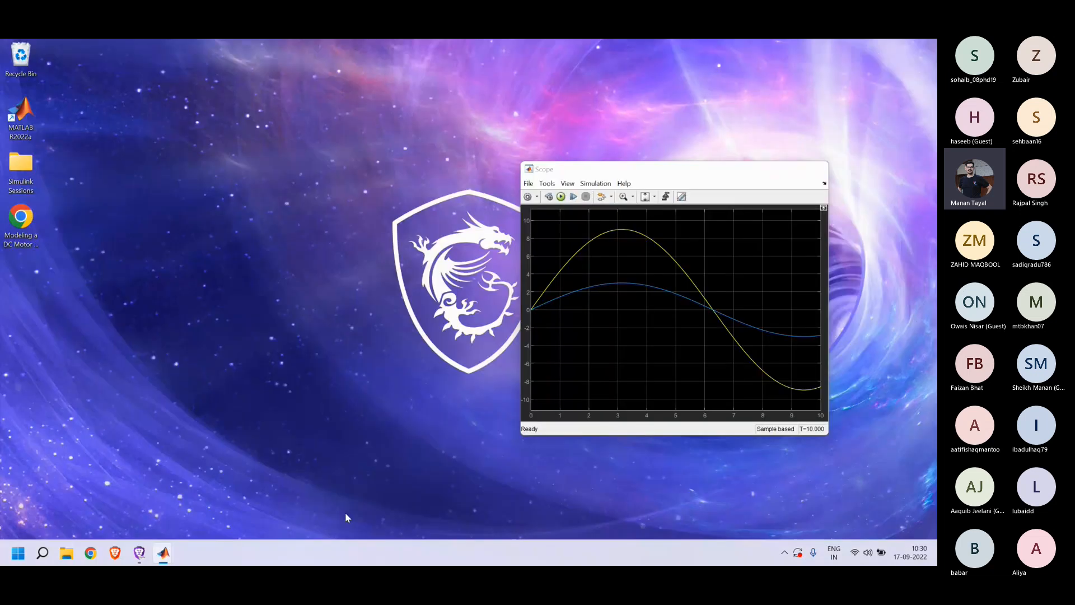
left_click(345, 512)
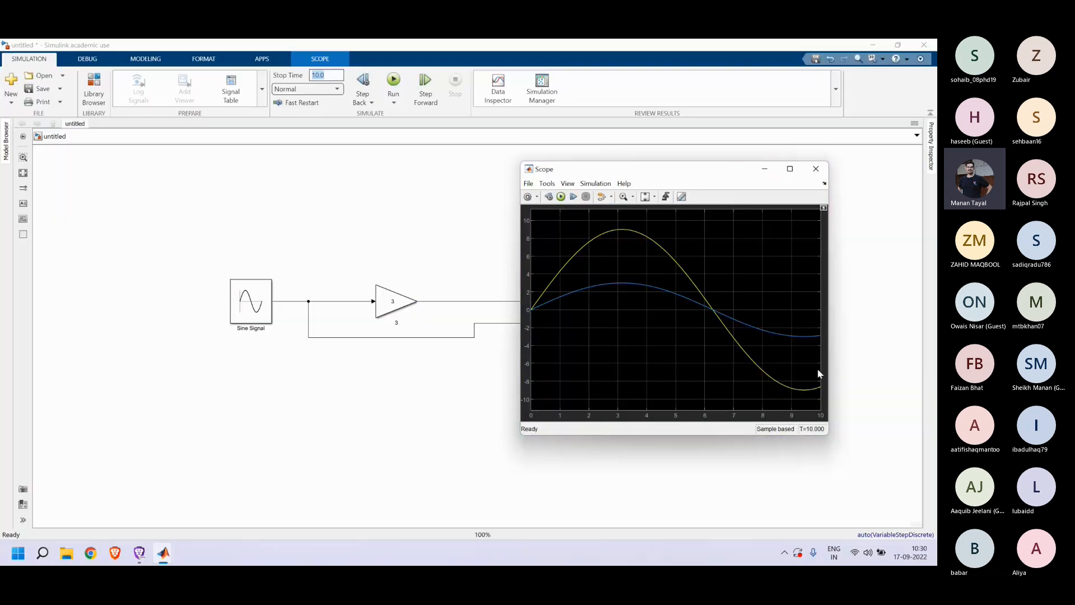
left_click(328, 75)
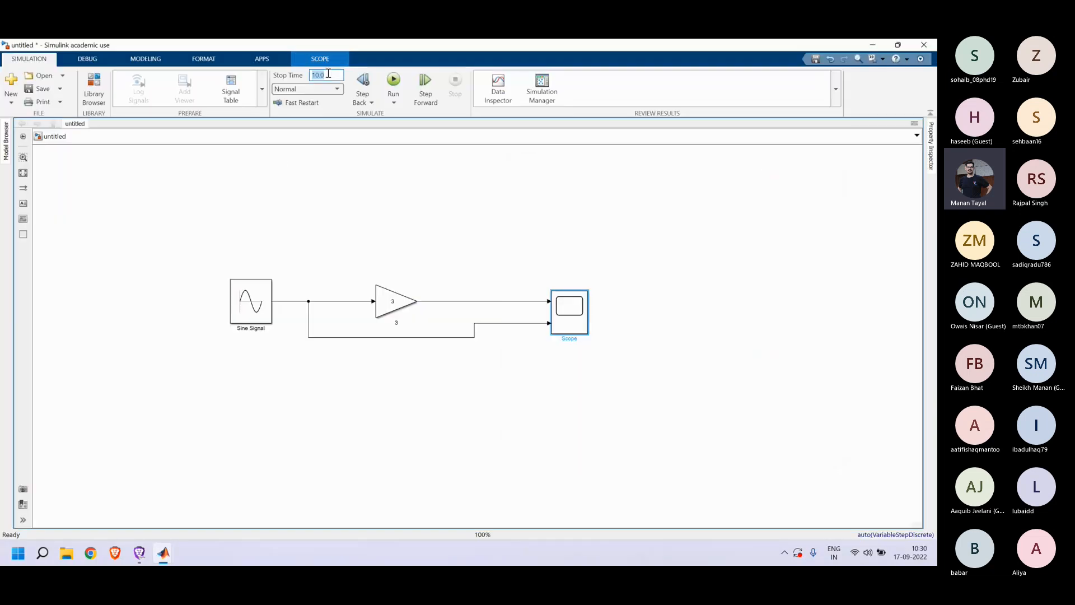
double_click(328, 73)
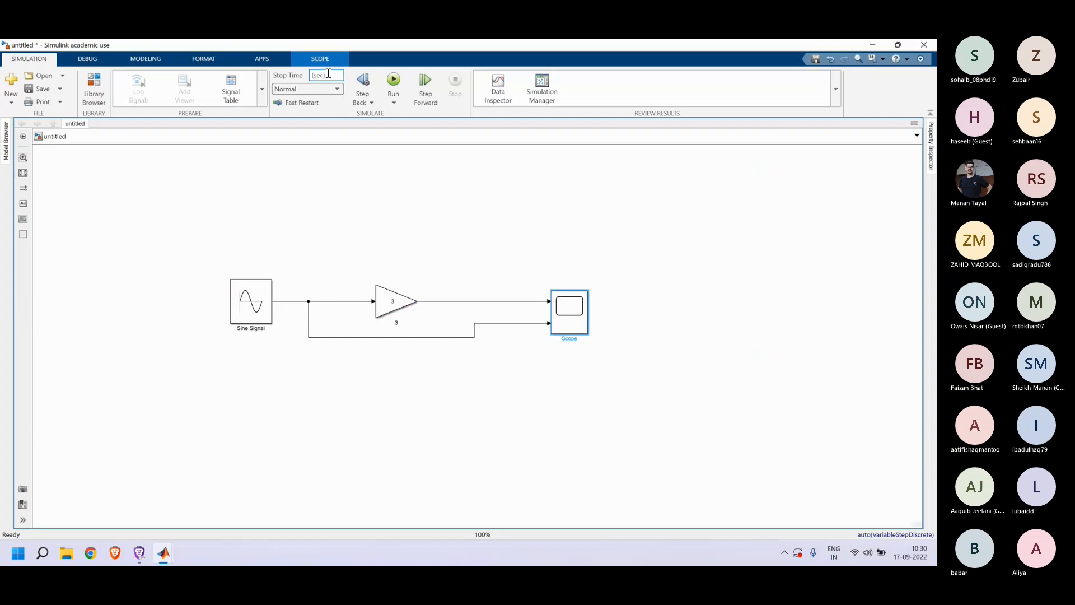
type("30")
left_click(393, 81)
left_click(163, 553)
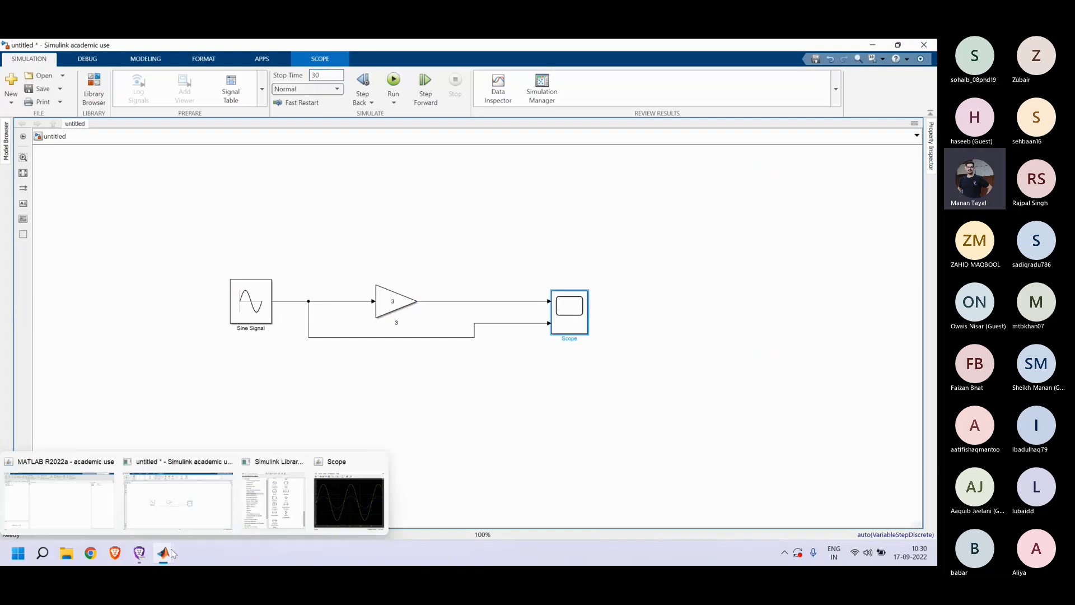
left_click(319, 523)
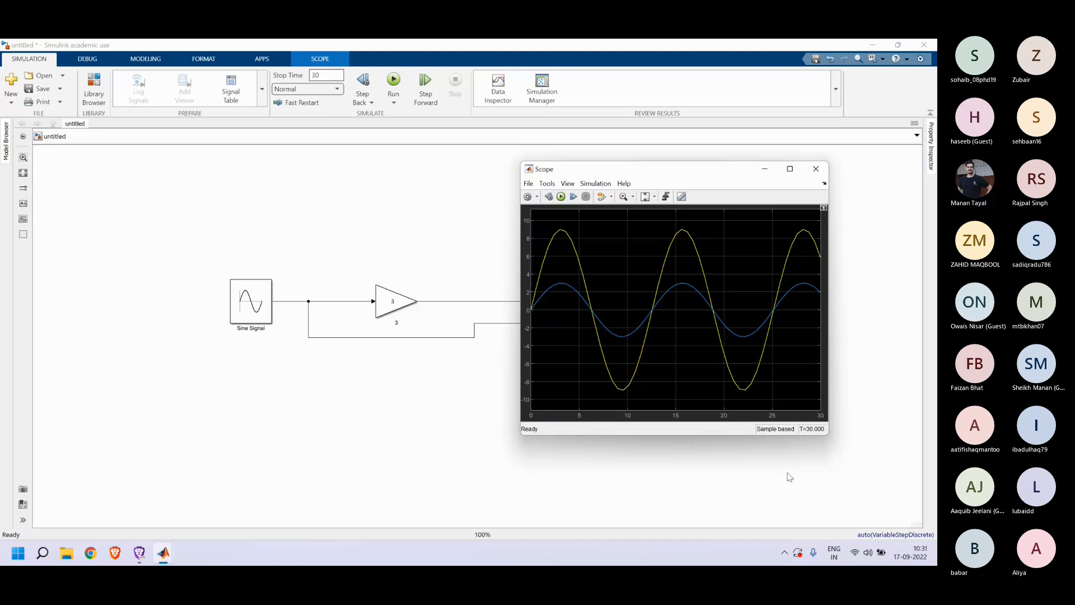
Step: Set the Sine Signal block's sample time to 0.1 and apply the change
left_click(239, 305)
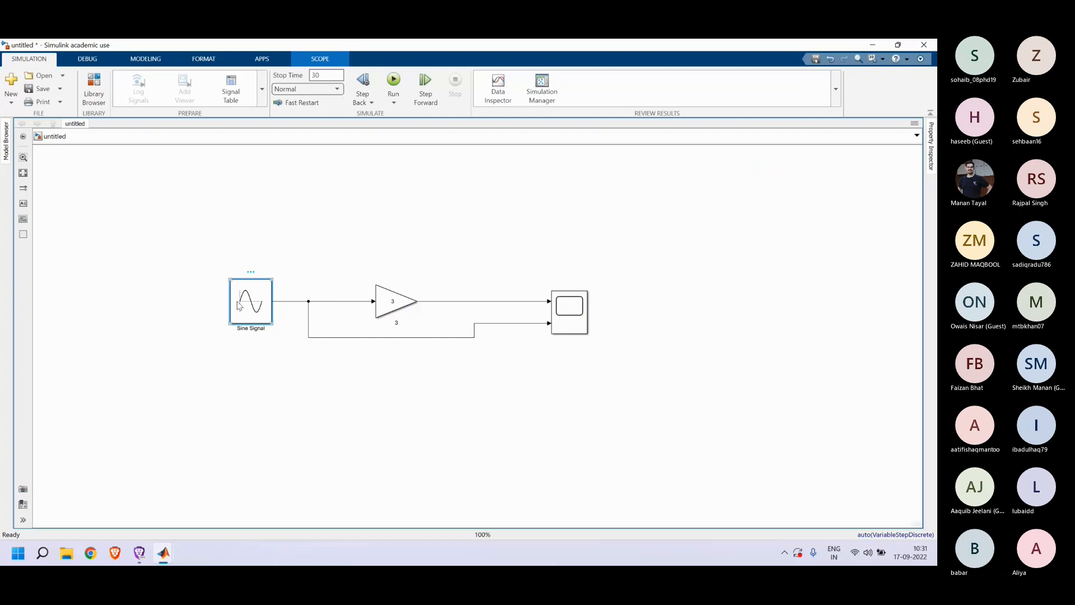
double_click(239, 305)
double_click(364, 428)
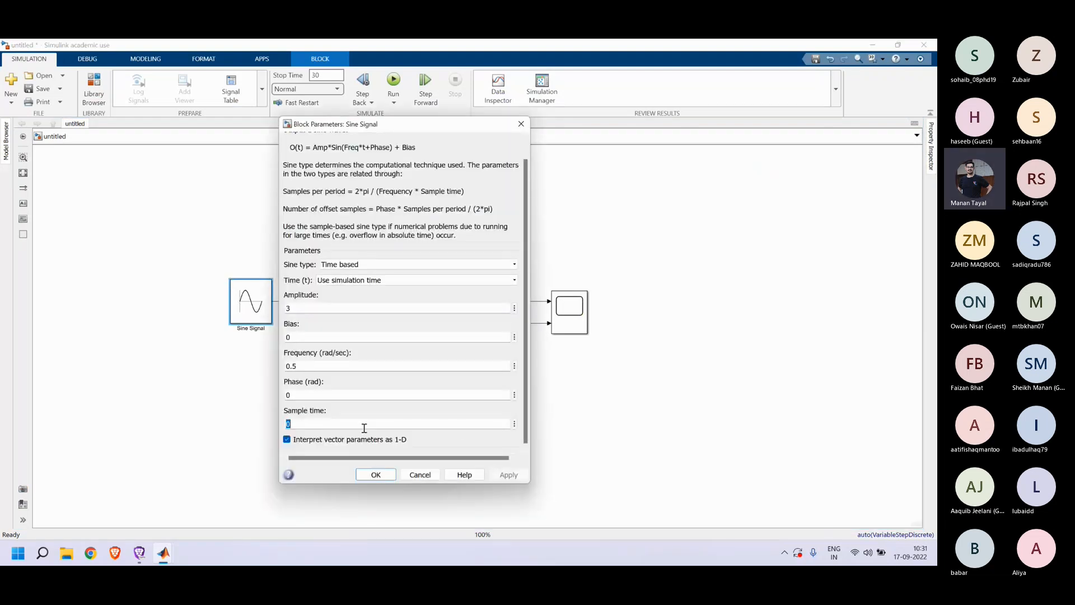
left_click(364, 424)
type(".1")
left_click(509, 475)
left_click(375, 475)
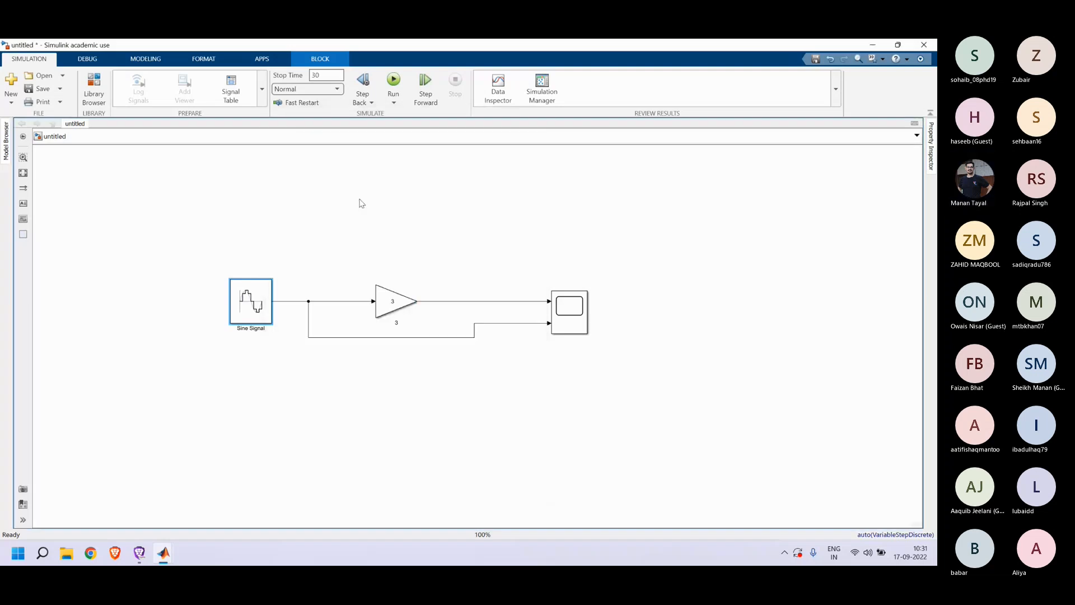
Step: Run the simulation with the sampled sine source and examine the curves in the maximized Scope display
left_click(393, 83)
mouse_move(163, 554)
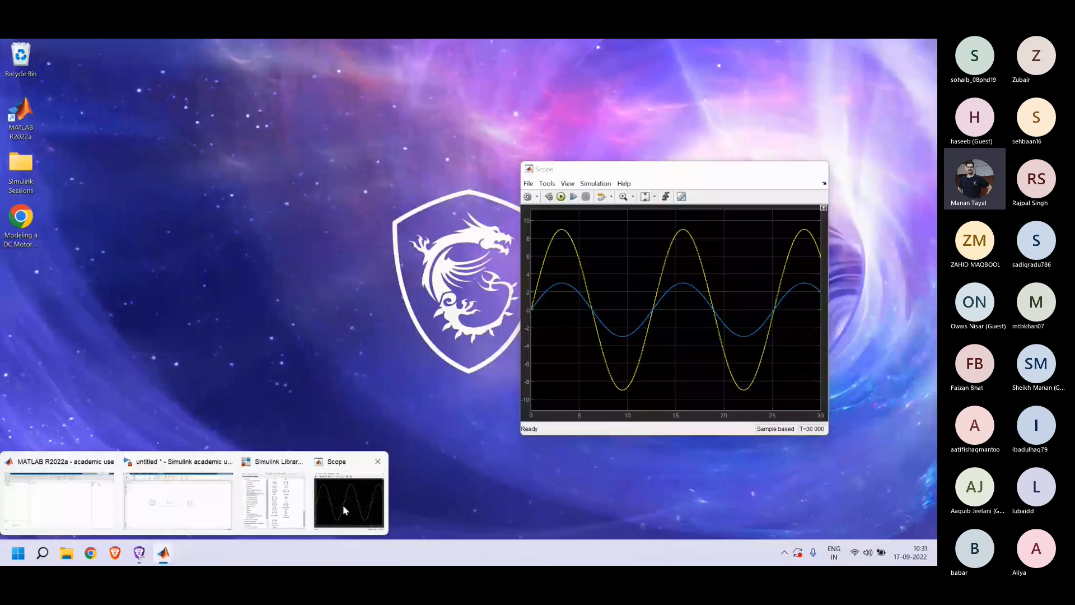
left_click(343, 505)
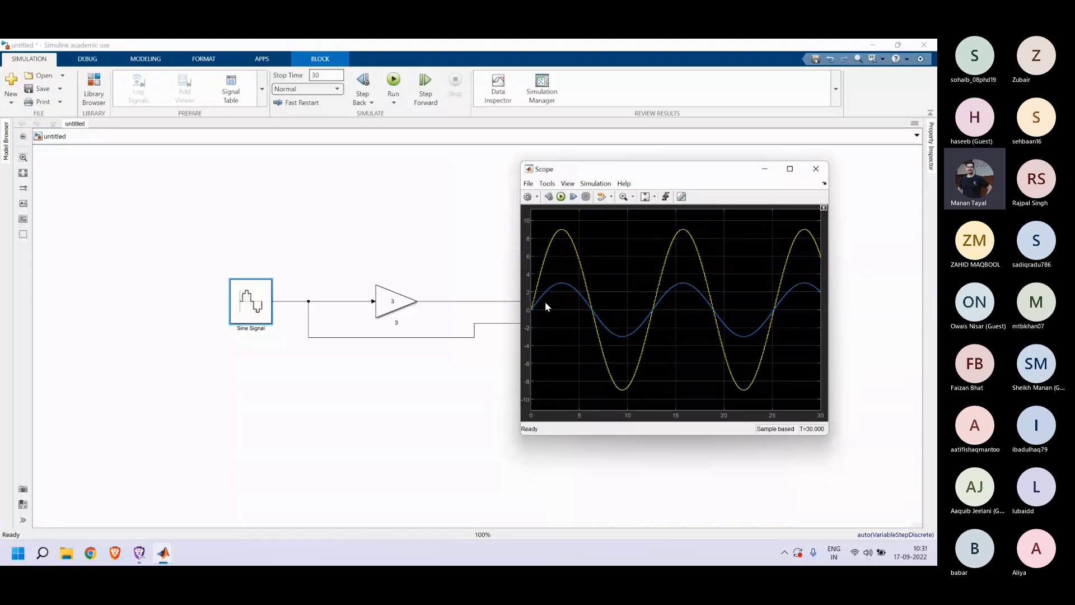
left_click(792, 173)
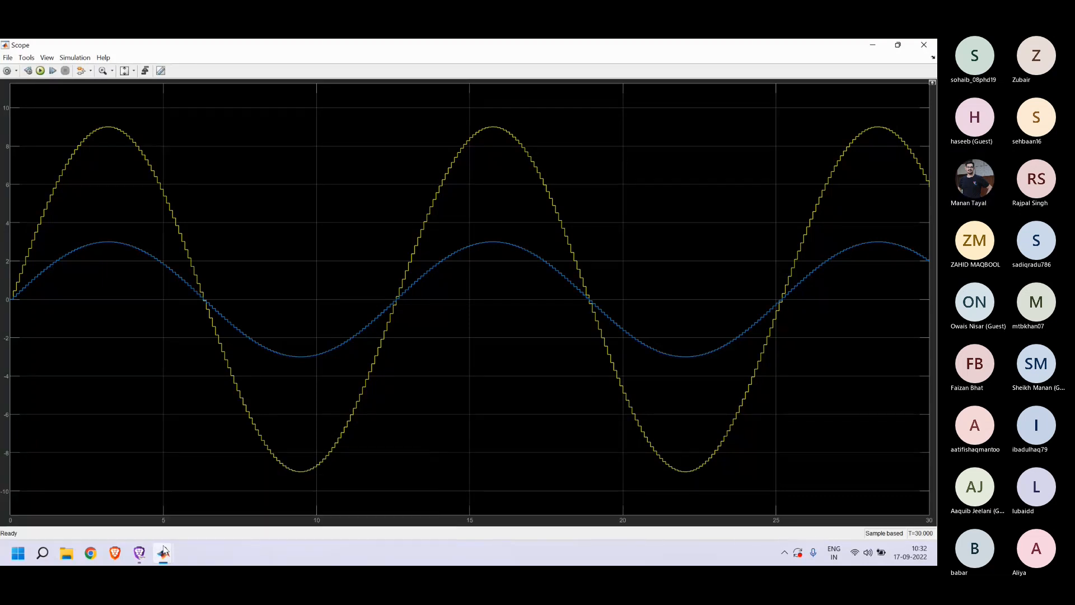
Step: Return to the Simulink model and set the Sine Signal block's sample time to 0
mouse_move(164, 551)
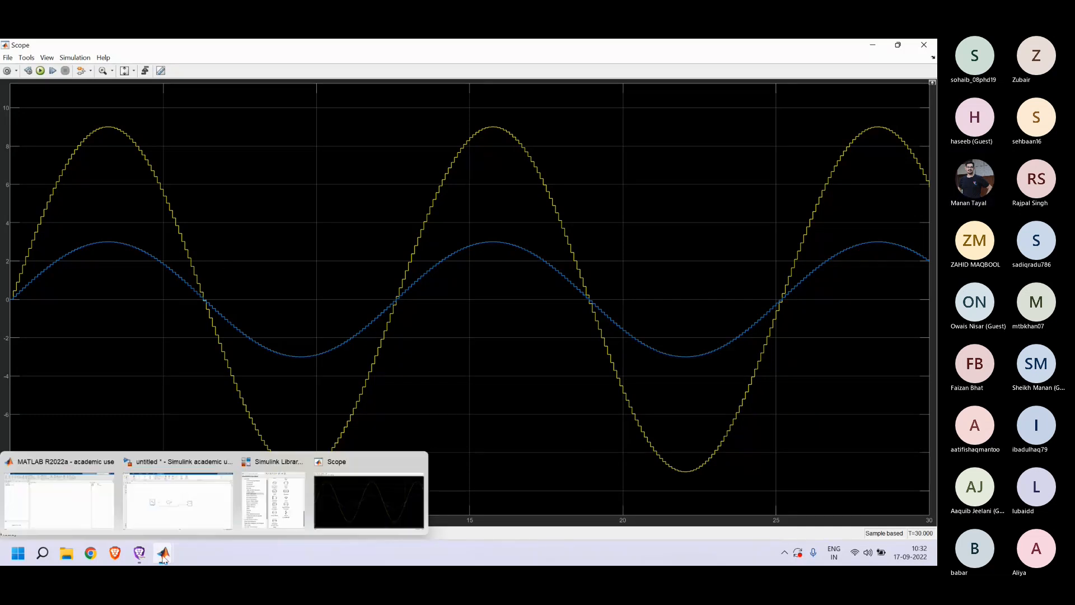
left_click(171, 517)
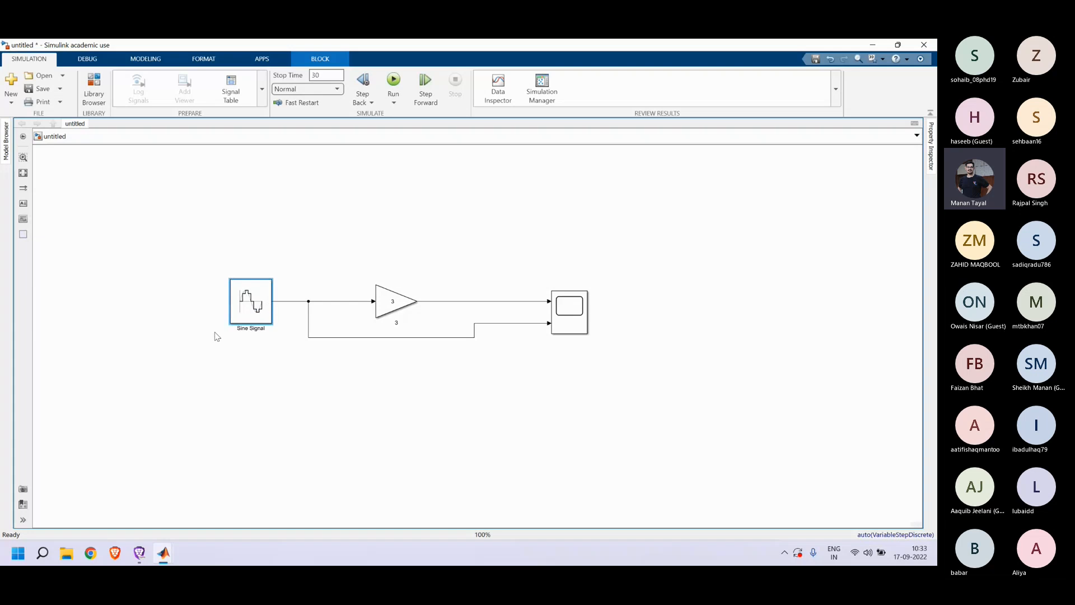
double_click(257, 317)
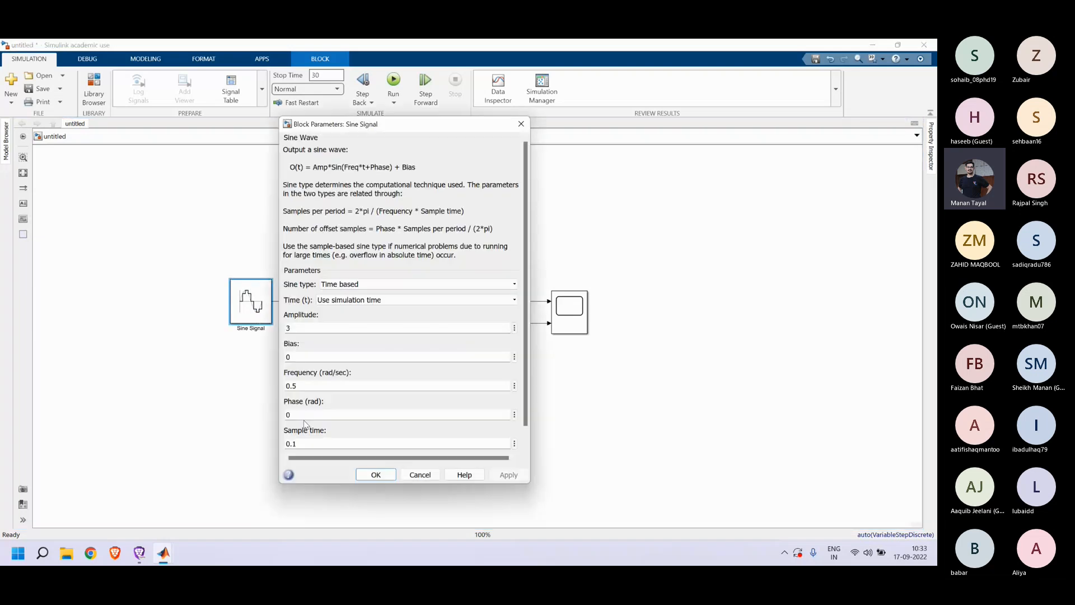
left_click(310, 439)
left_click(310, 439)
type("0")
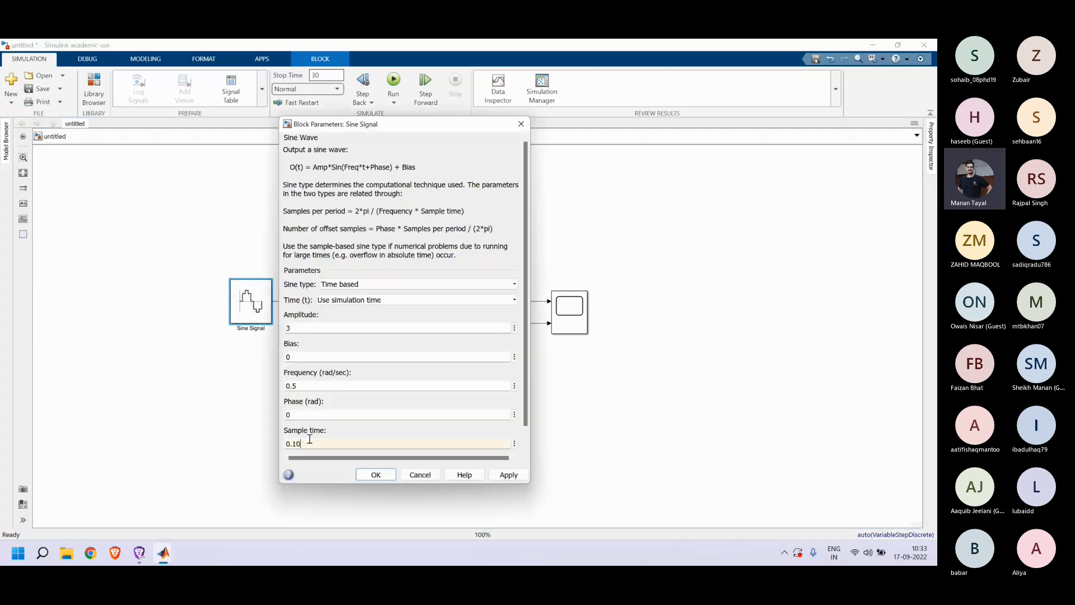
key("BackSpace")
key("BackSpace")
key("BackSpace")
key("BackSpace")
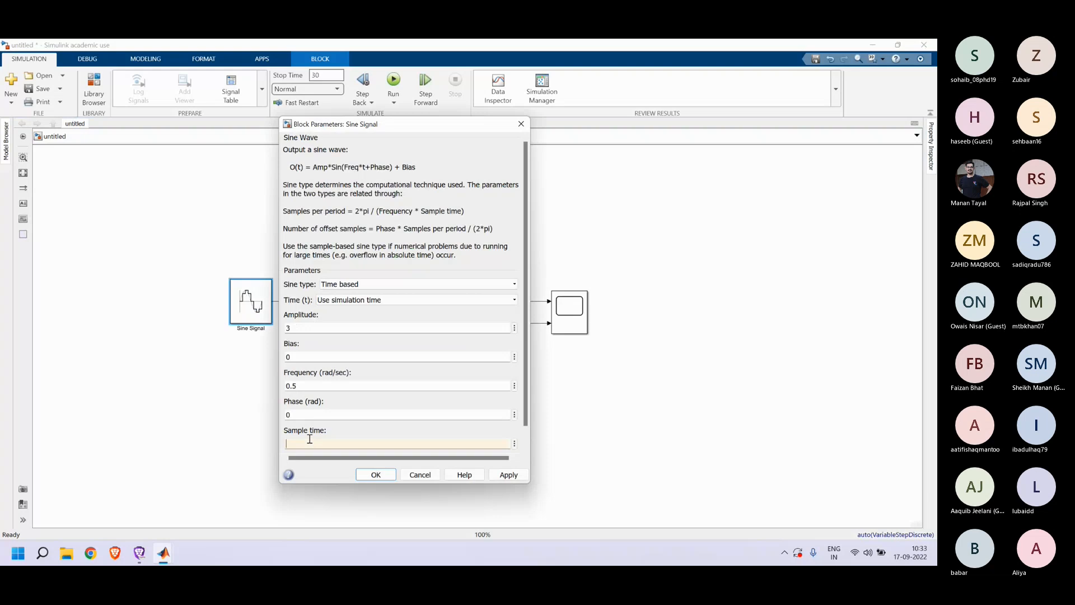
type("0")
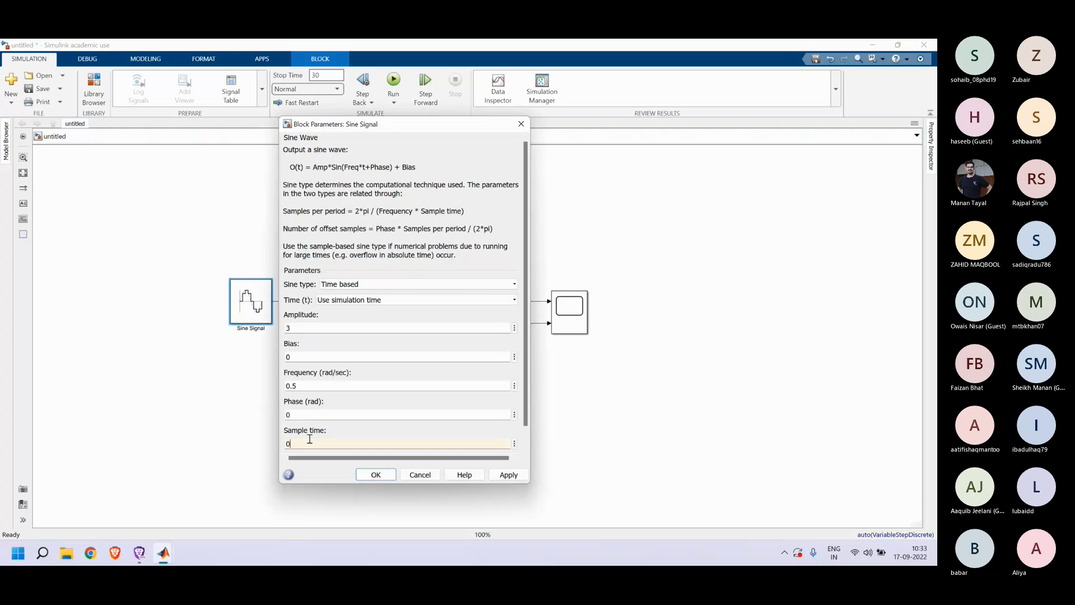
left_click(509, 475)
left_click(376, 474)
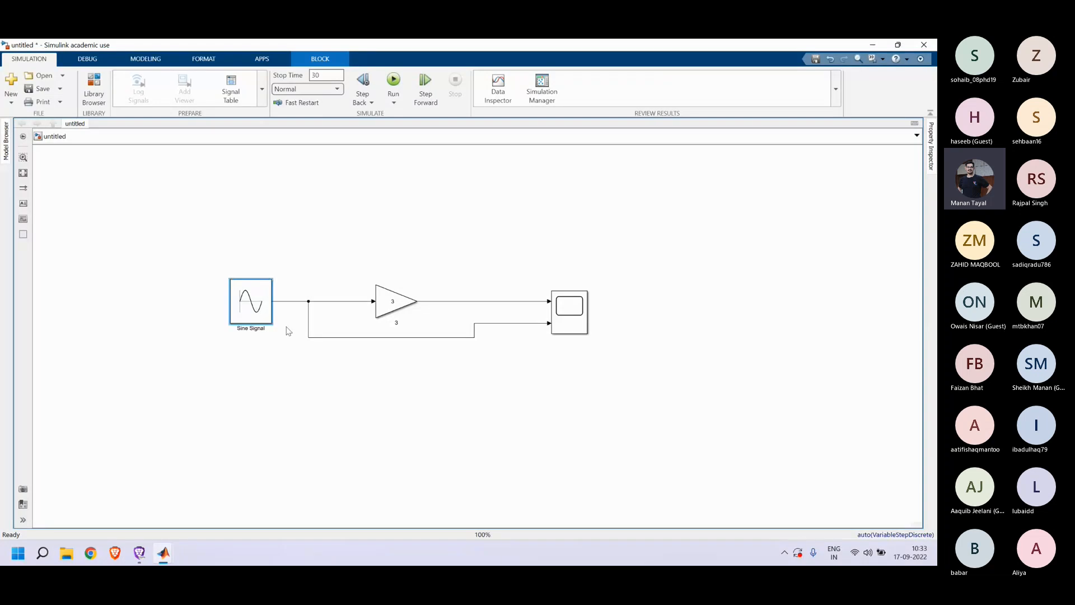
Step: Run the simulation with the continuous sine source and bring up the Scope display to examine both curves
left_click(399, 85)
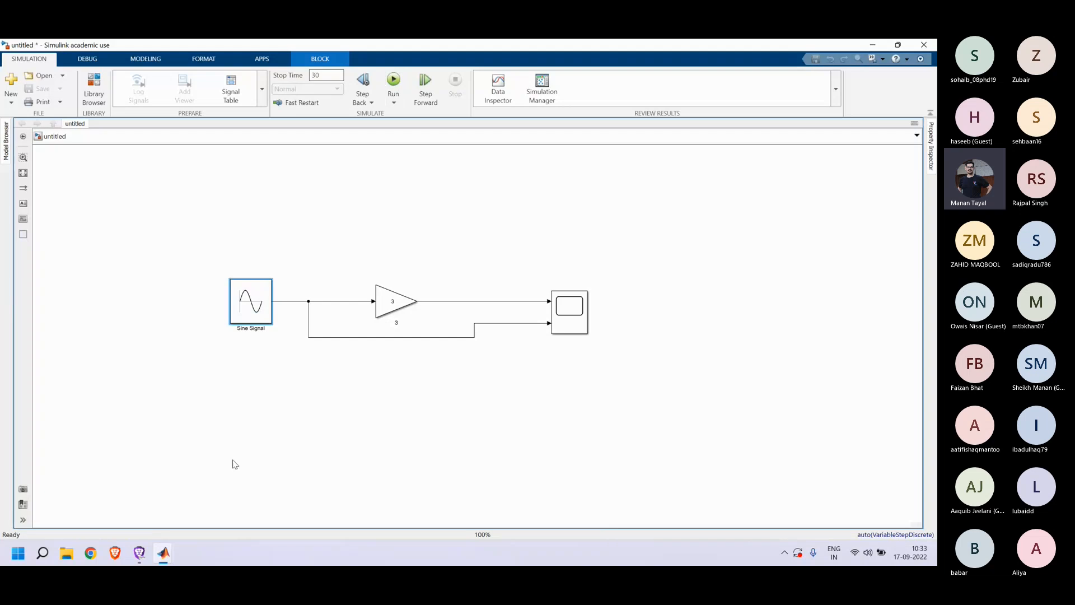
mouse_move(150, 543)
left_click(352, 489)
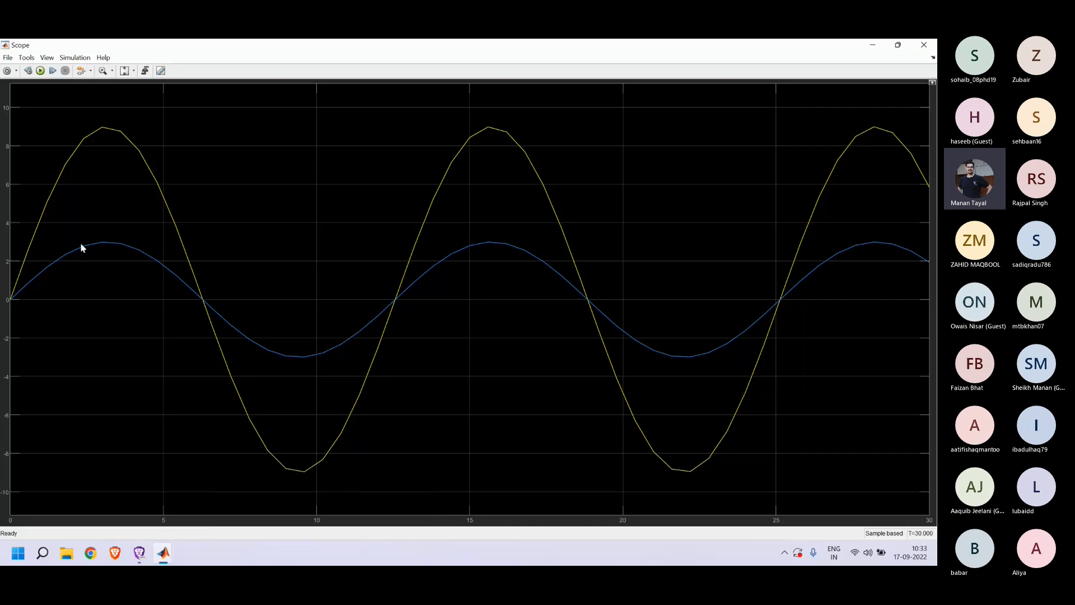
Step: Switch from the Scope display to the main MATLAB window
mouse_move(140, 553)
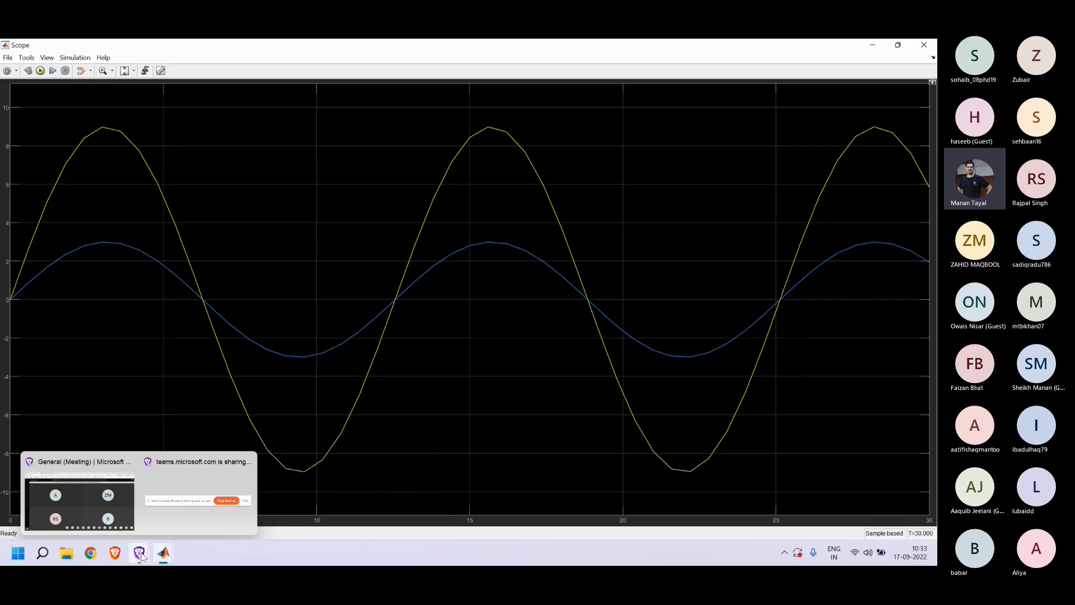
left_click(60, 501)
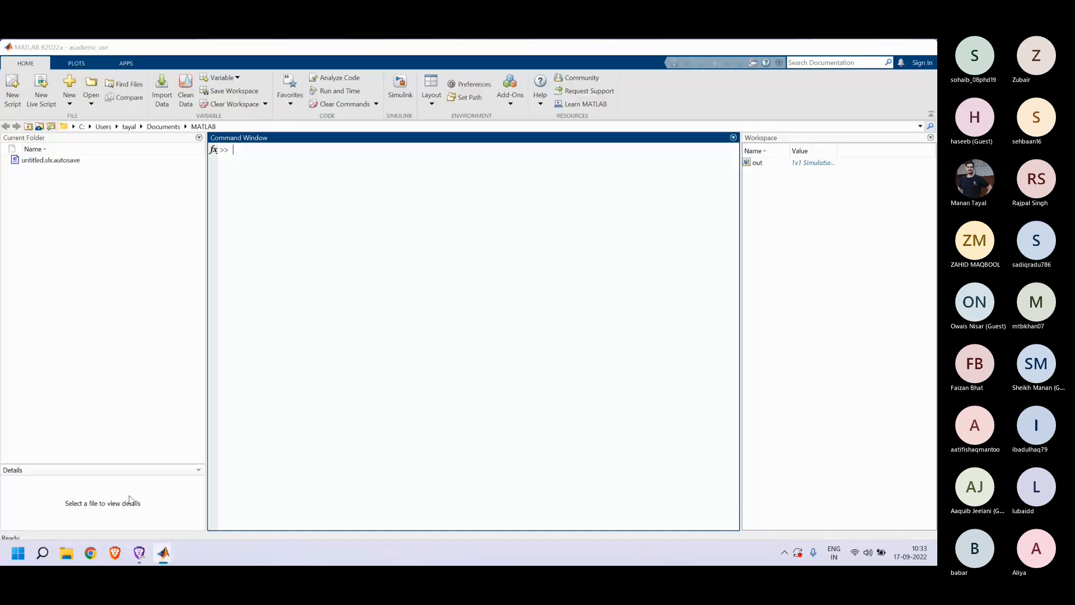
Step: Return to the Simulink model and set the solver's max step size to 0.01 in the model's configuration parameters
left_click(178, 497)
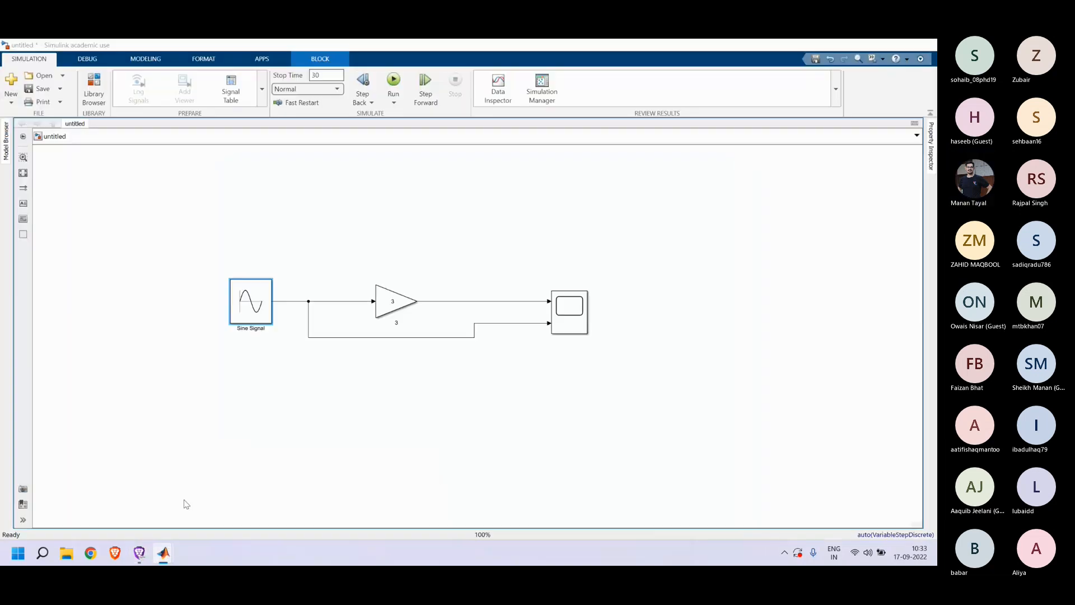
left_click(171, 62)
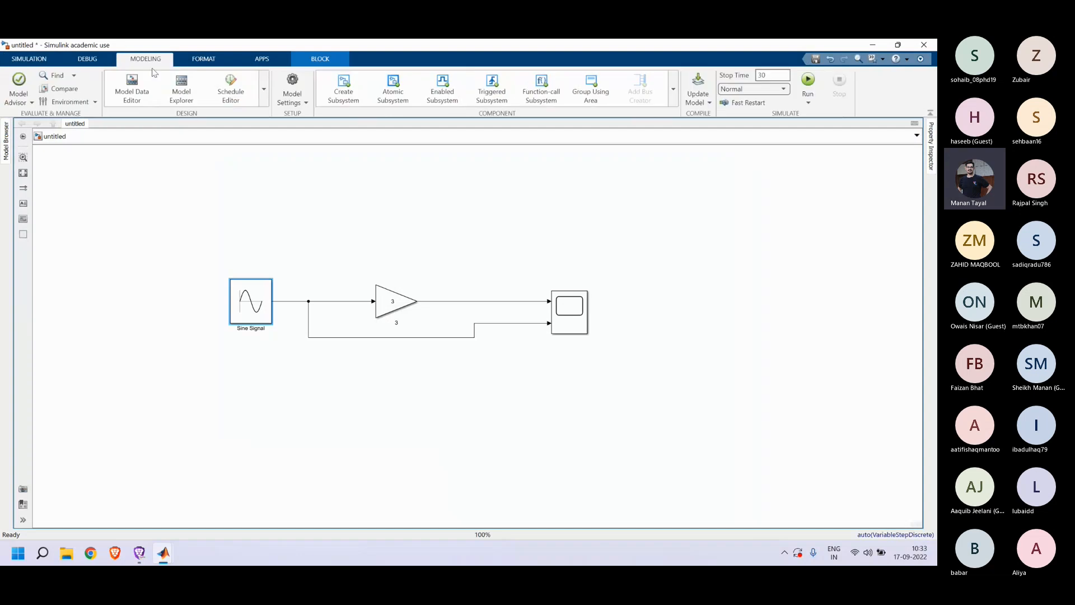
left_click(301, 104)
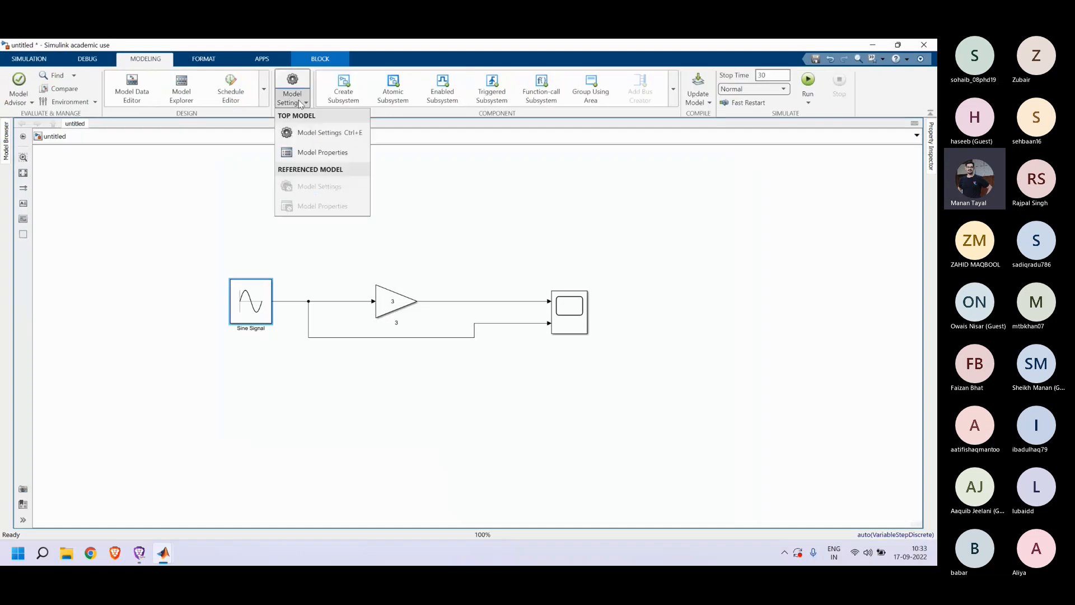
left_click(329, 139)
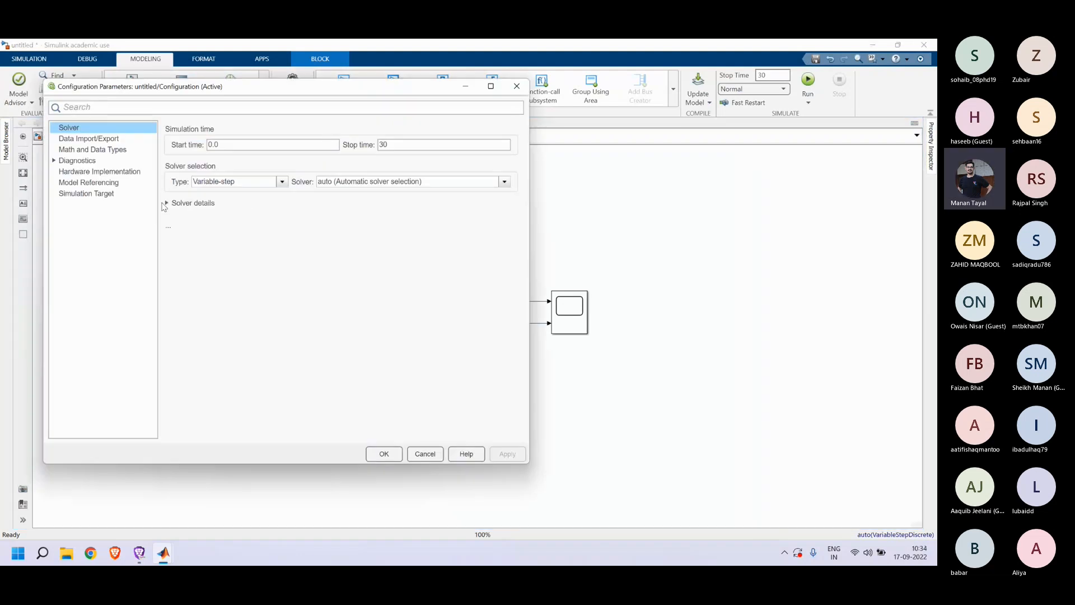
left_click(166, 203)
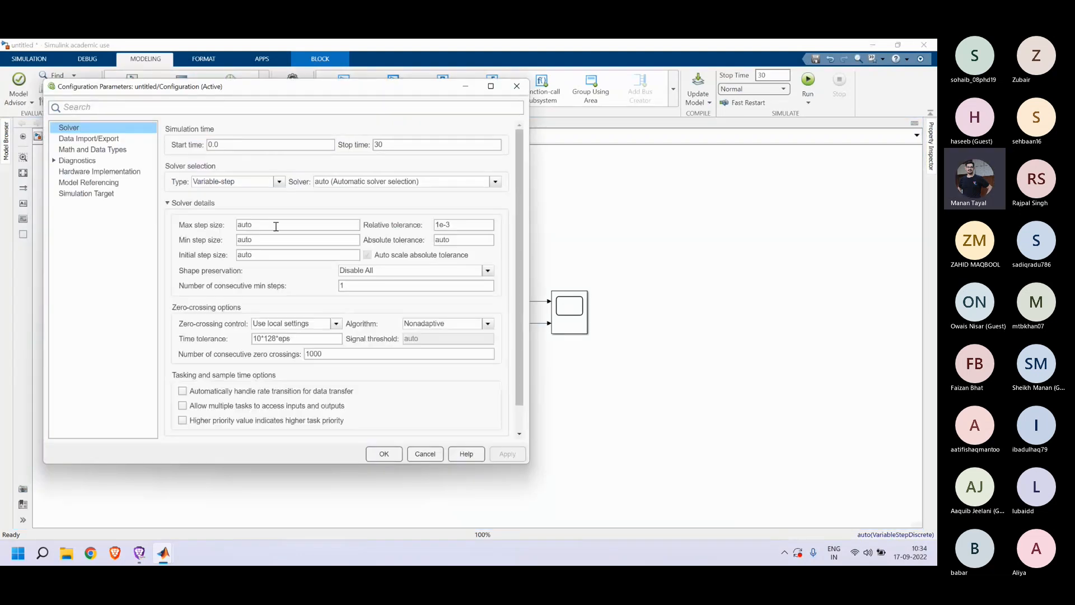
double_click(276, 225)
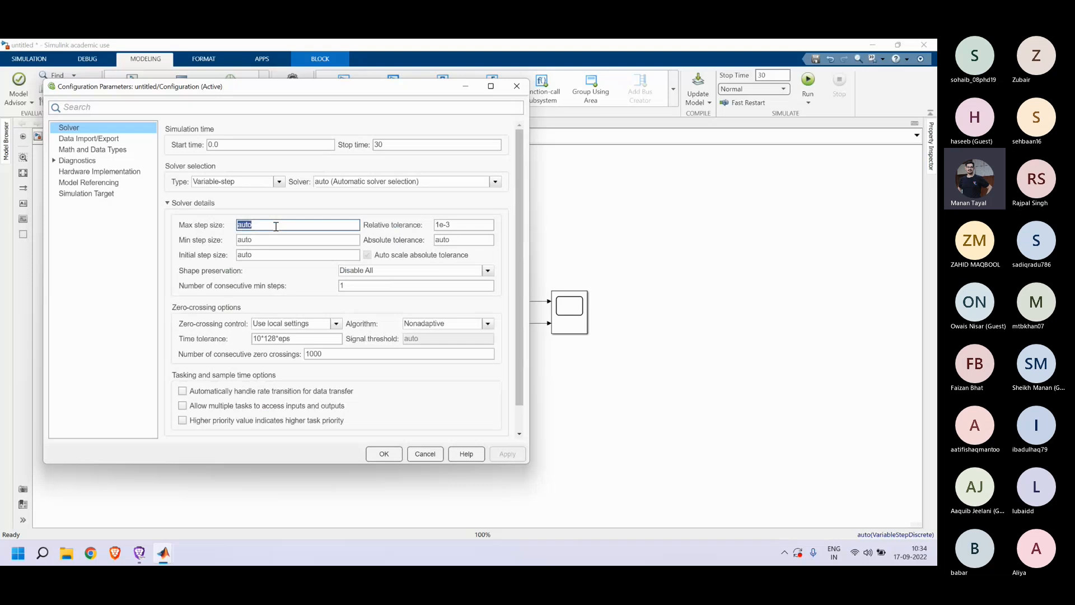
type("0.0")
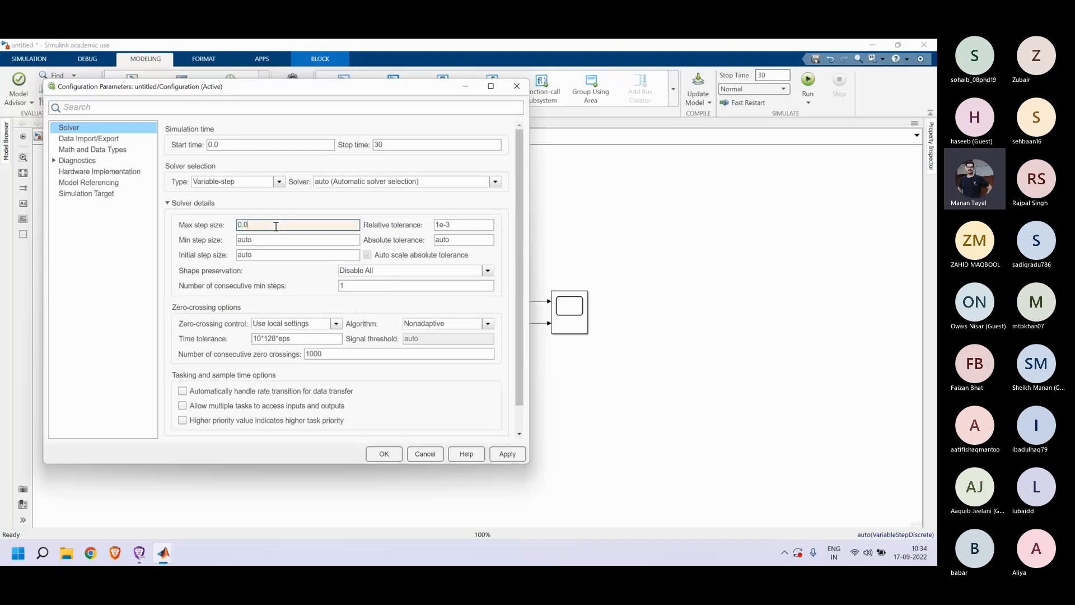
type("1")
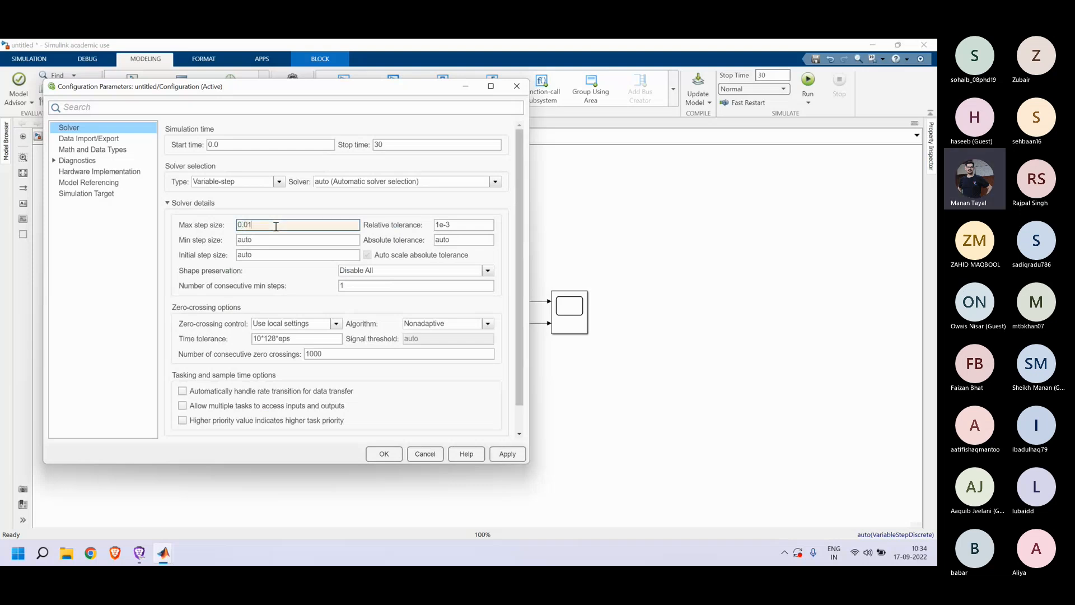
left_click(520, 453)
left_click(384, 454)
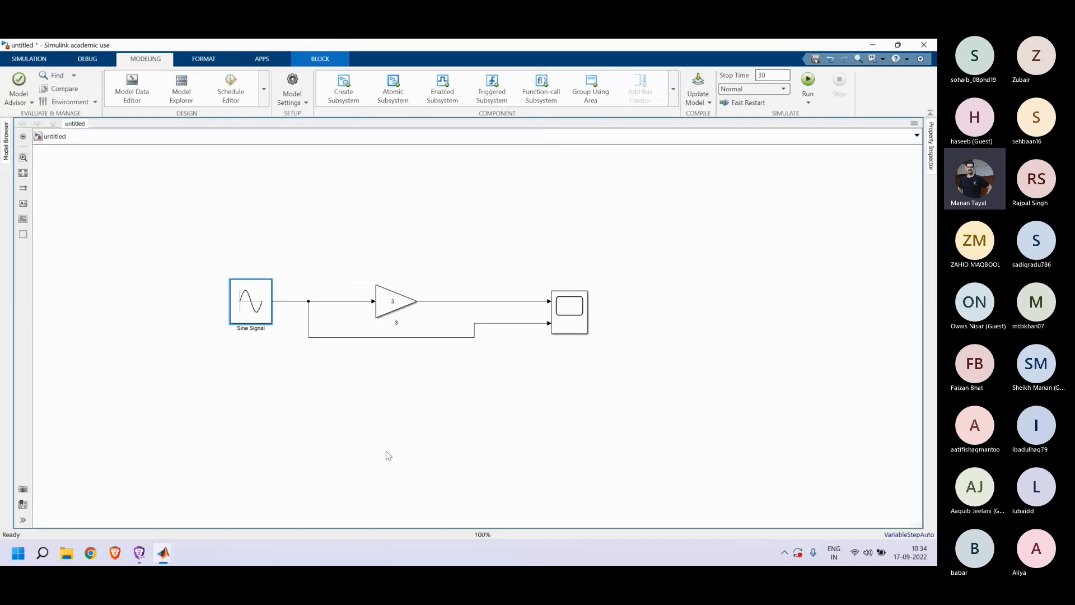
Step: Run the simulation with the reduced solver step size and bring up the Scope display to examine both curves
left_click(37, 62)
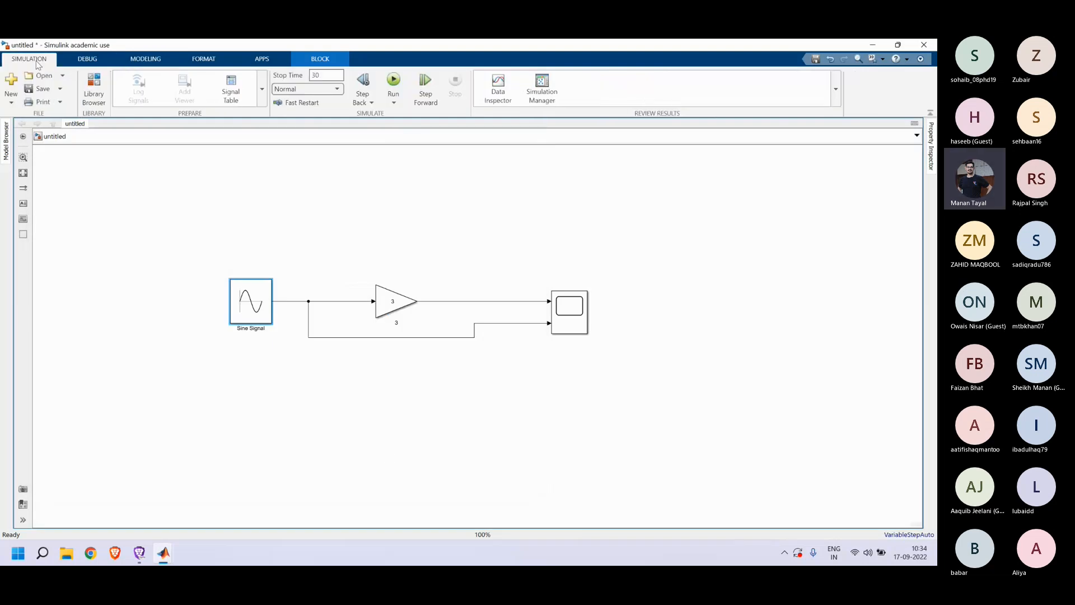
left_click(393, 81)
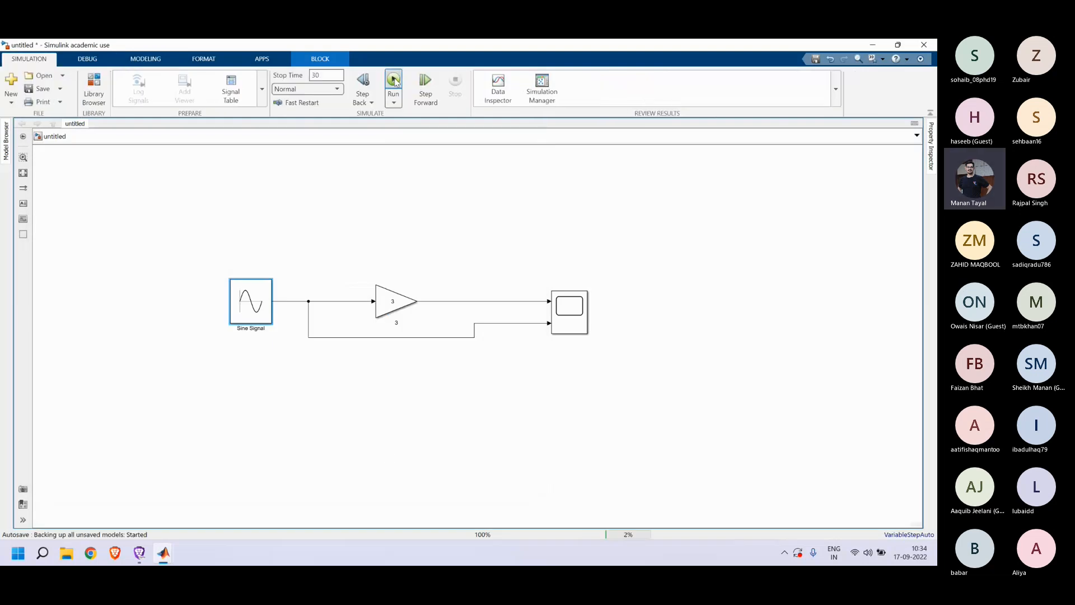
mouse_move(168, 552)
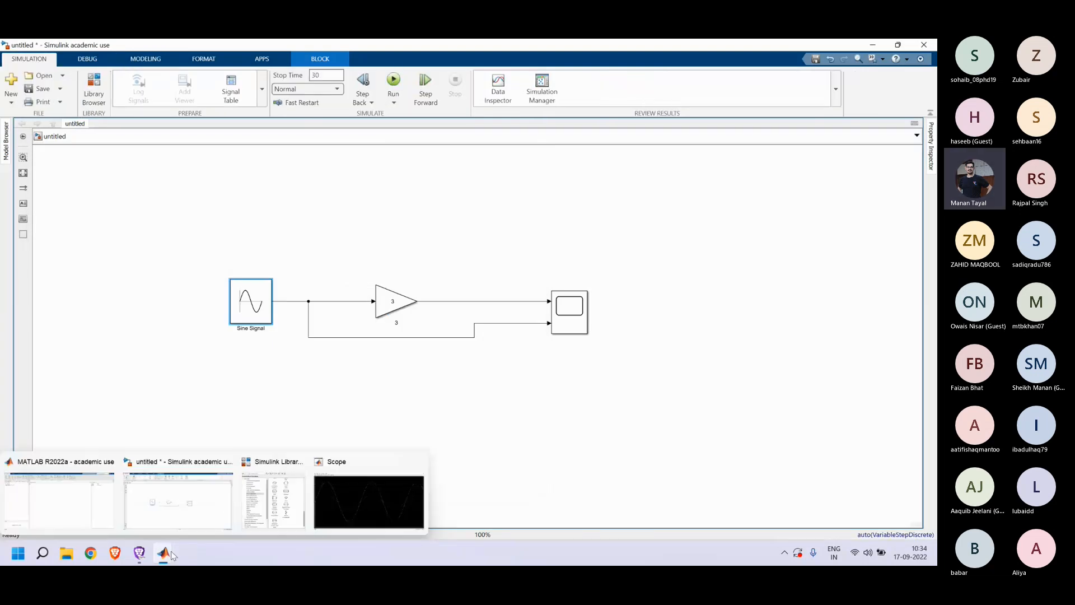
left_click(329, 509)
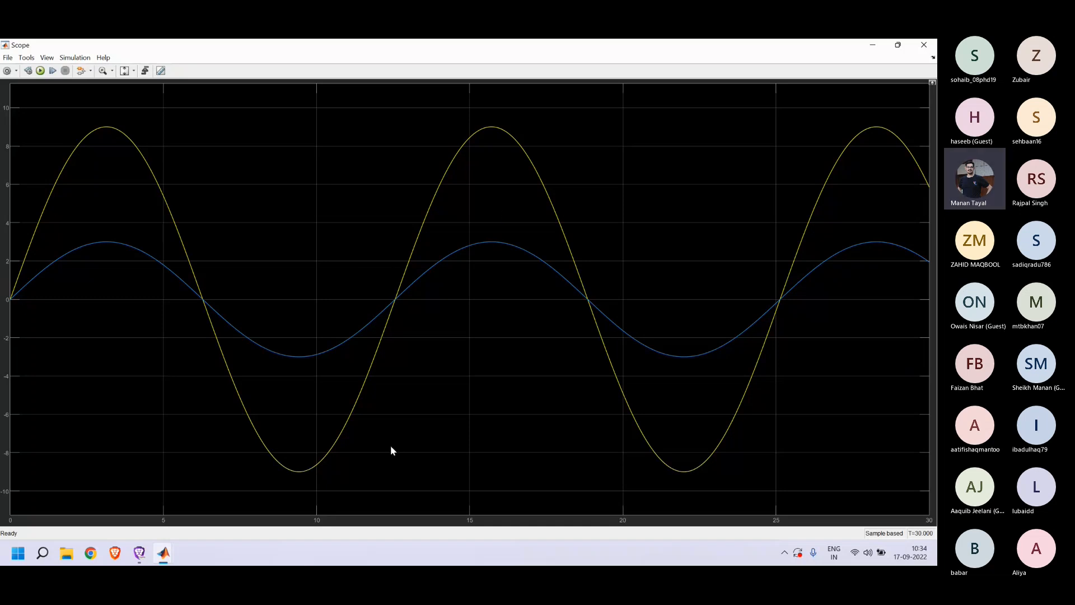
Step: Return to the model and widen its layout by moving the Scope and Sine Signal blocks farther away from the Gain block
mouse_move(164, 552)
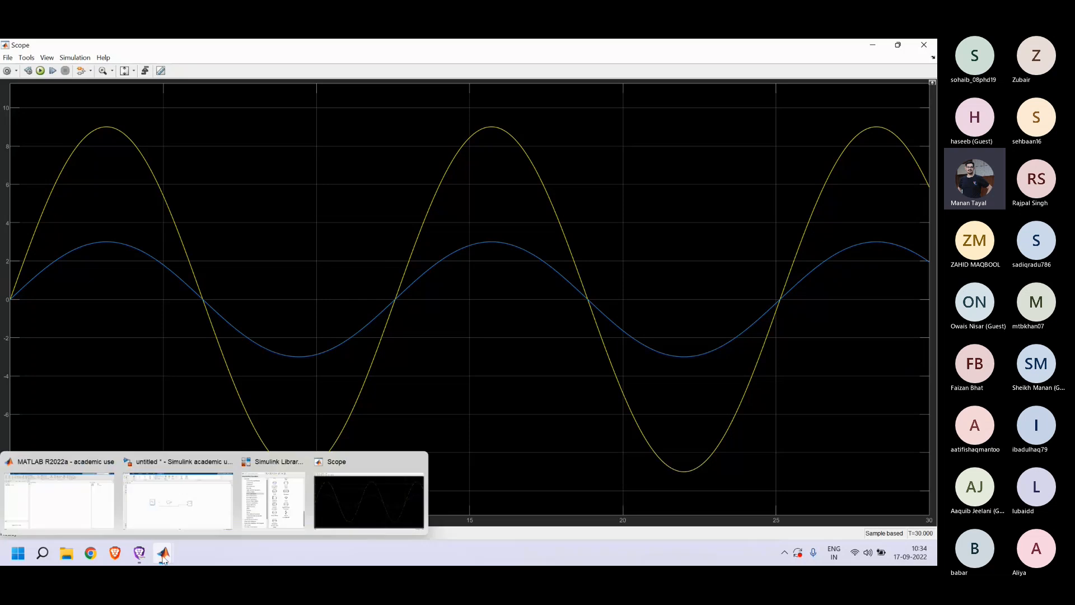
left_click(166, 515)
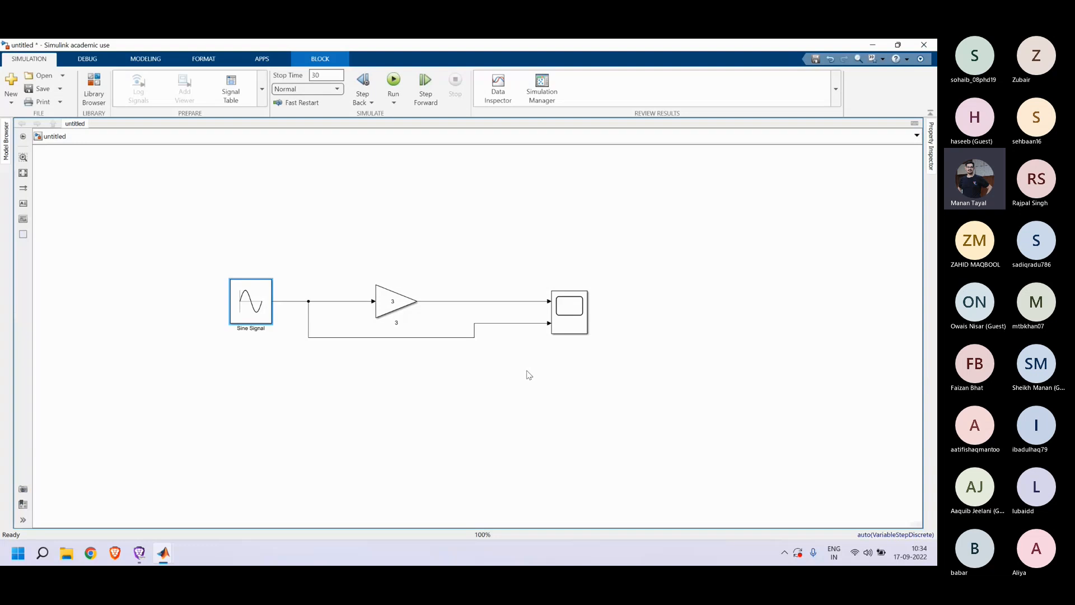
left_click_drag(574, 303, 706, 302)
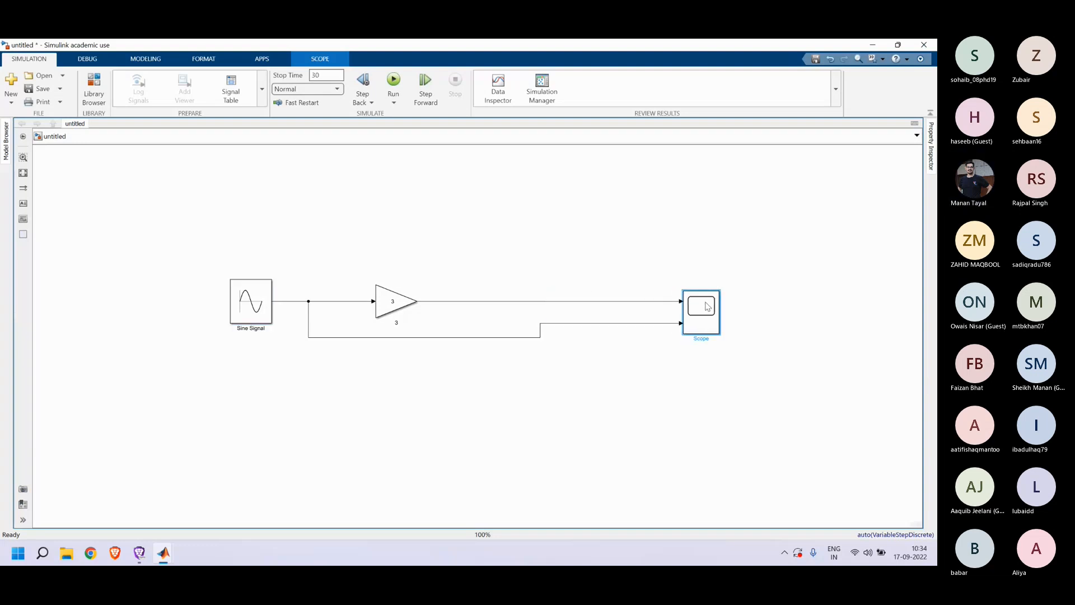
left_click_drag(263, 313, 188, 313)
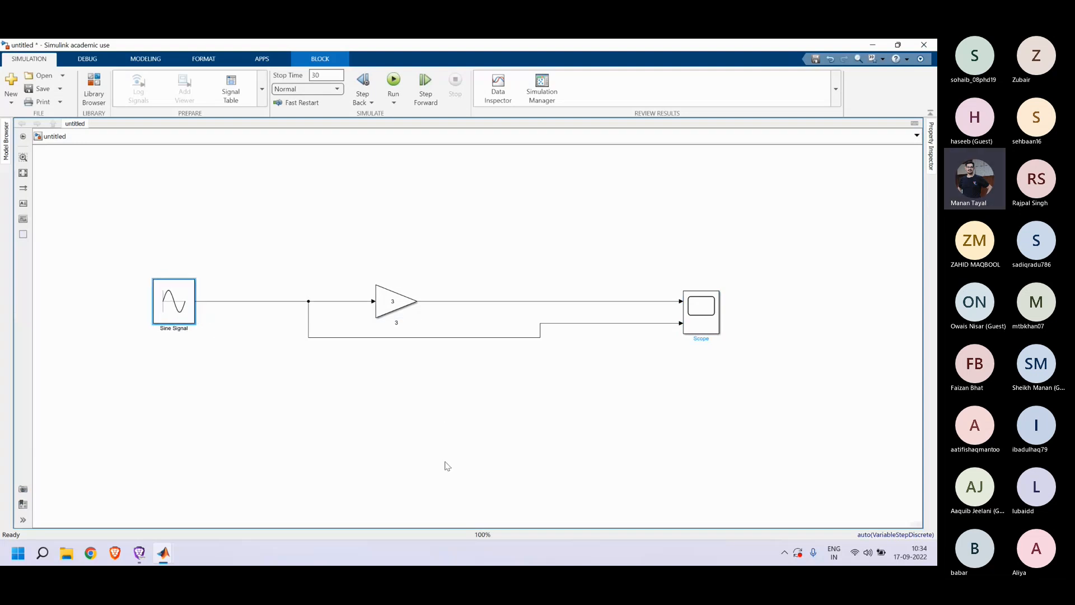
Step: Reroute the lower signal branch well below the blocks, shifting its vertical segments close to the Sine Signal and Scope blocks
left_click_drag(467, 337, 458, 391)
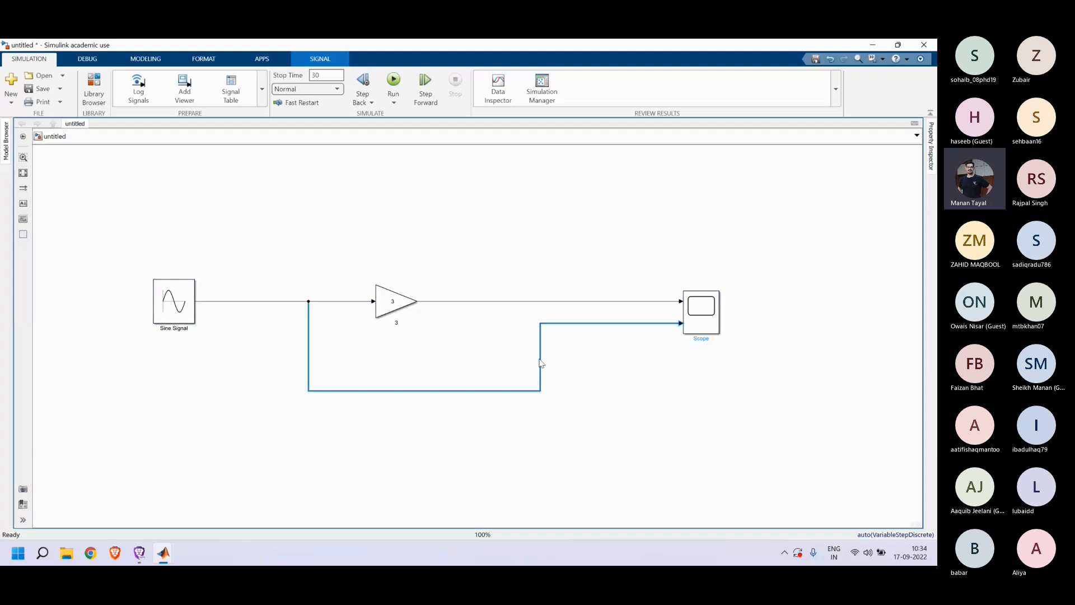
left_click_drag(542, 360, 651, 364)
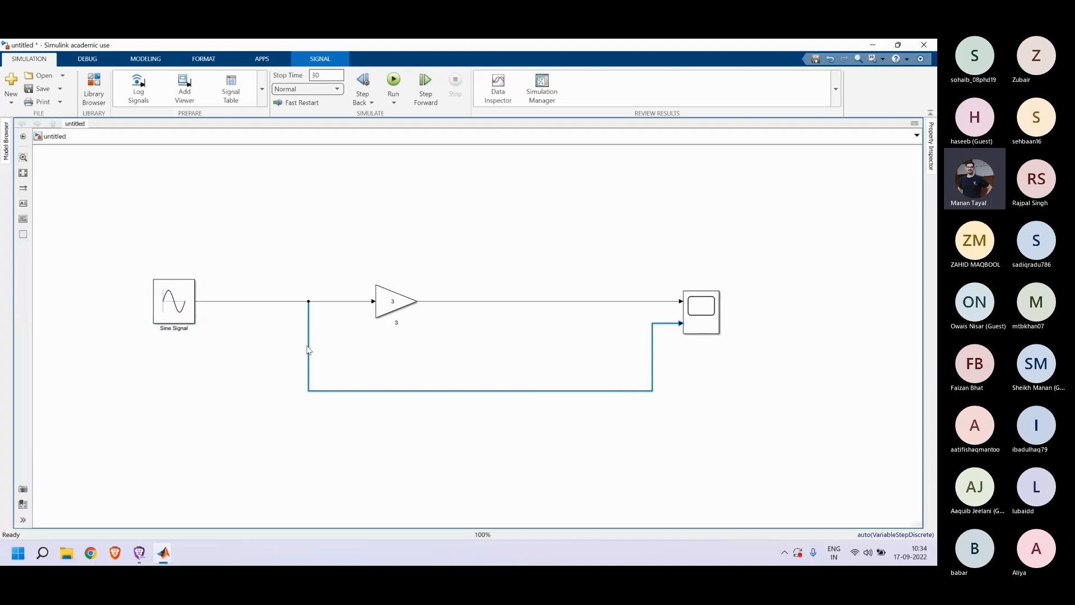
left_click_drag(310, 350, 235, 347)
Step: Comment out the Gain block and place it above the main signal path with its output line detached
left_click(404, 308)
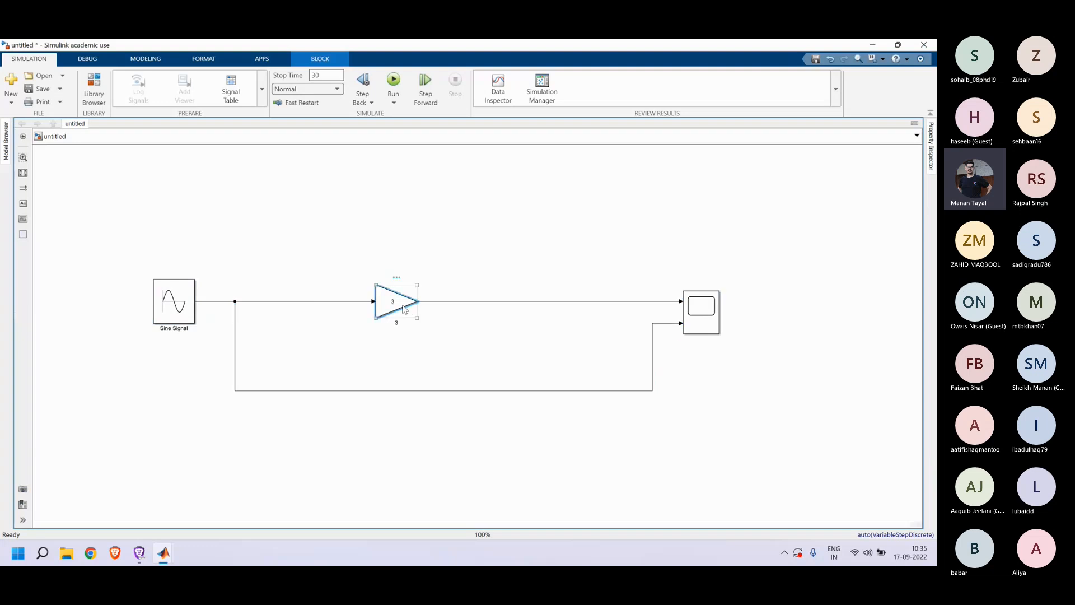
left_click(396, 274)
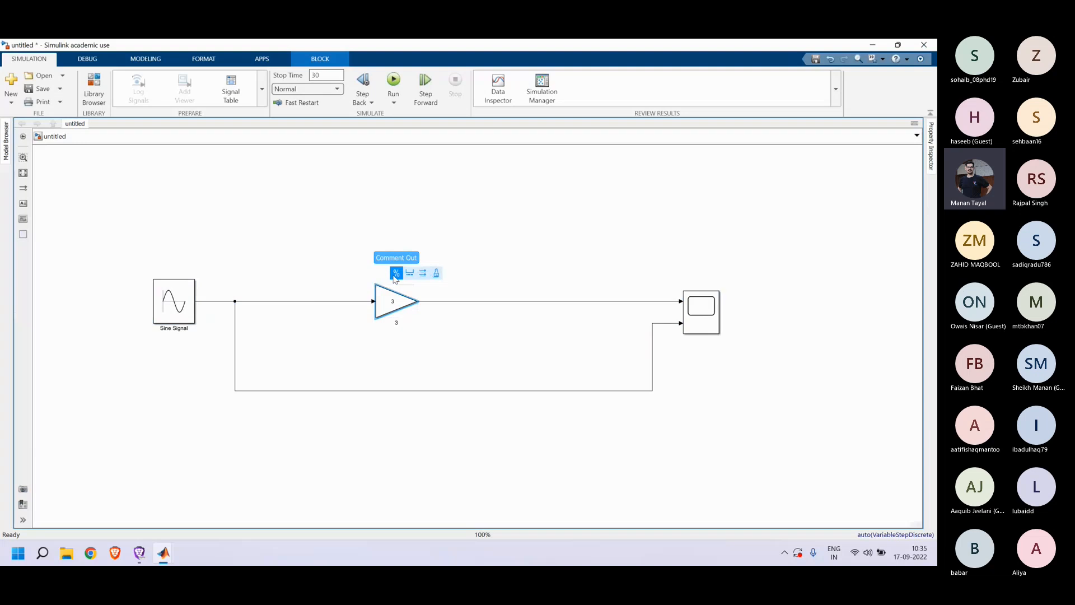
left_click_drag(395, 307, 391, 200)
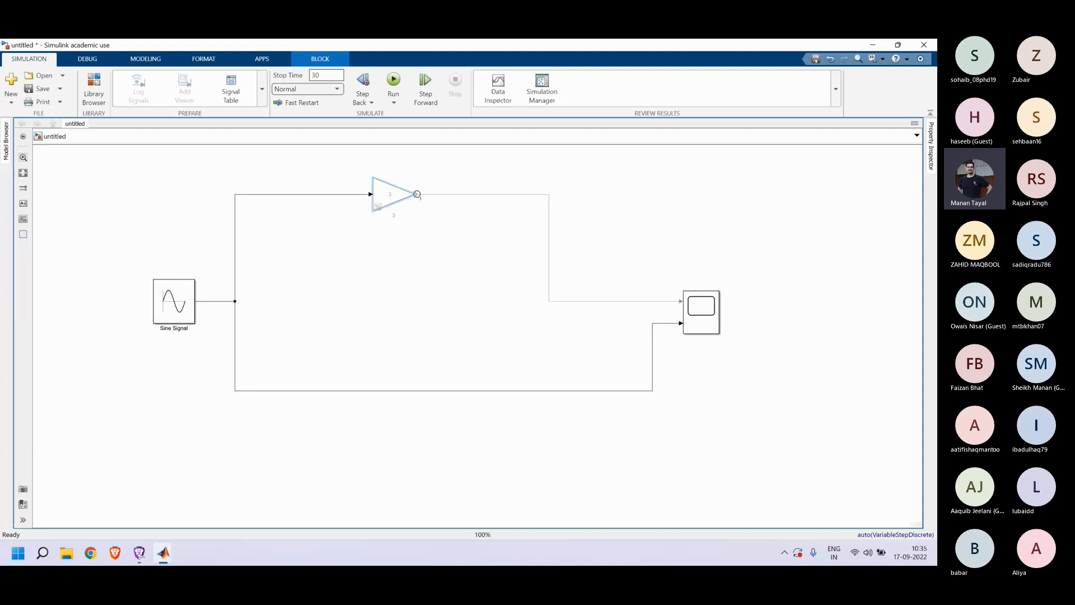
left_click_drag(416, 194, 631, 302)
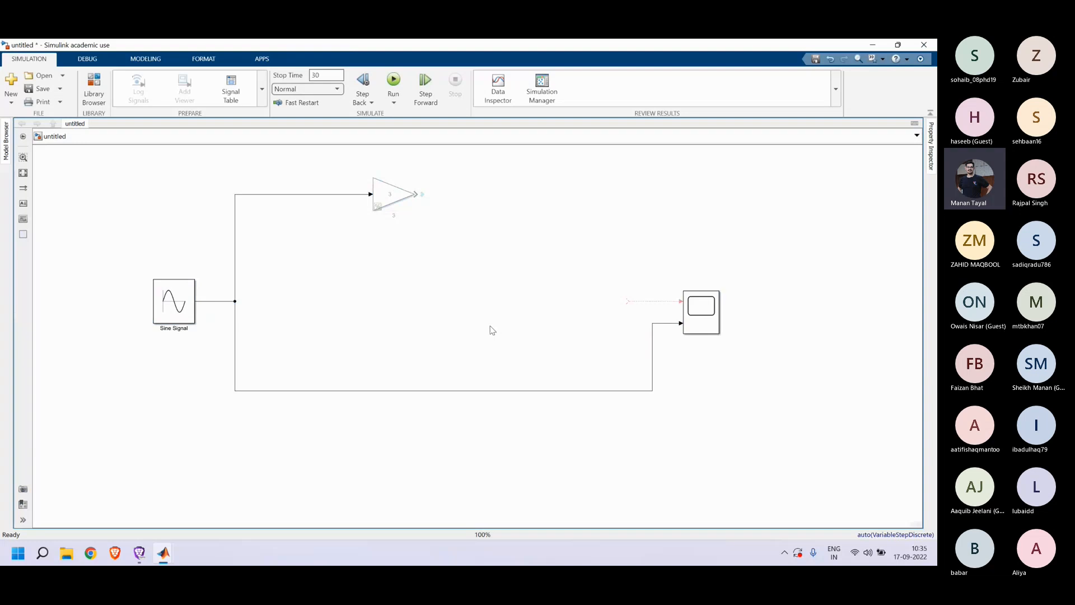
Step: Insert a Transfer Fcn block between the Sine Signal and Scope blocks, enlarged and aligned with the main signal path
double_click(443, 318)
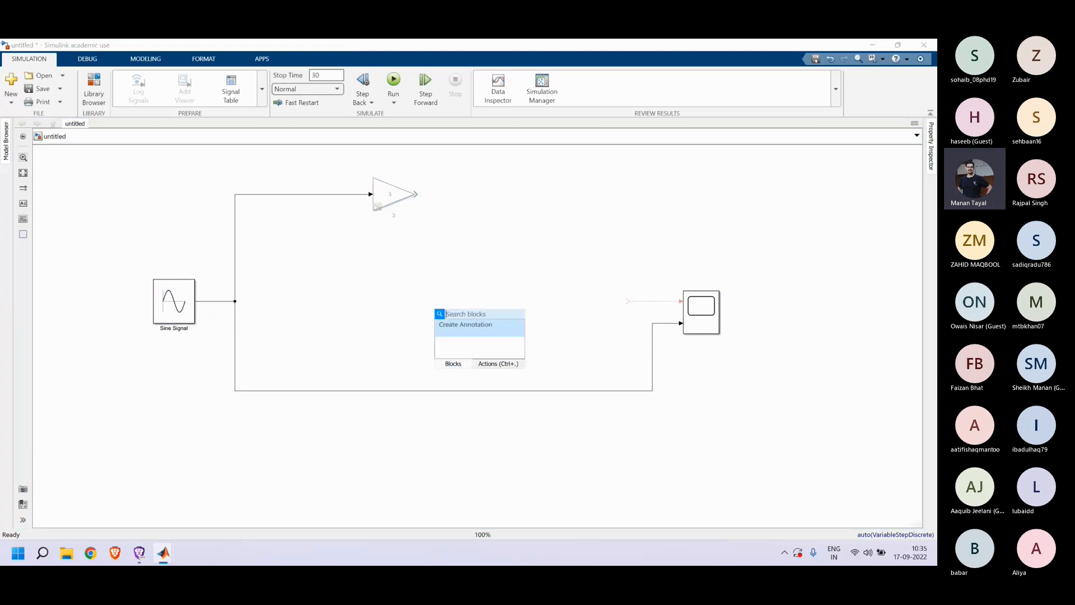
type("transfe")
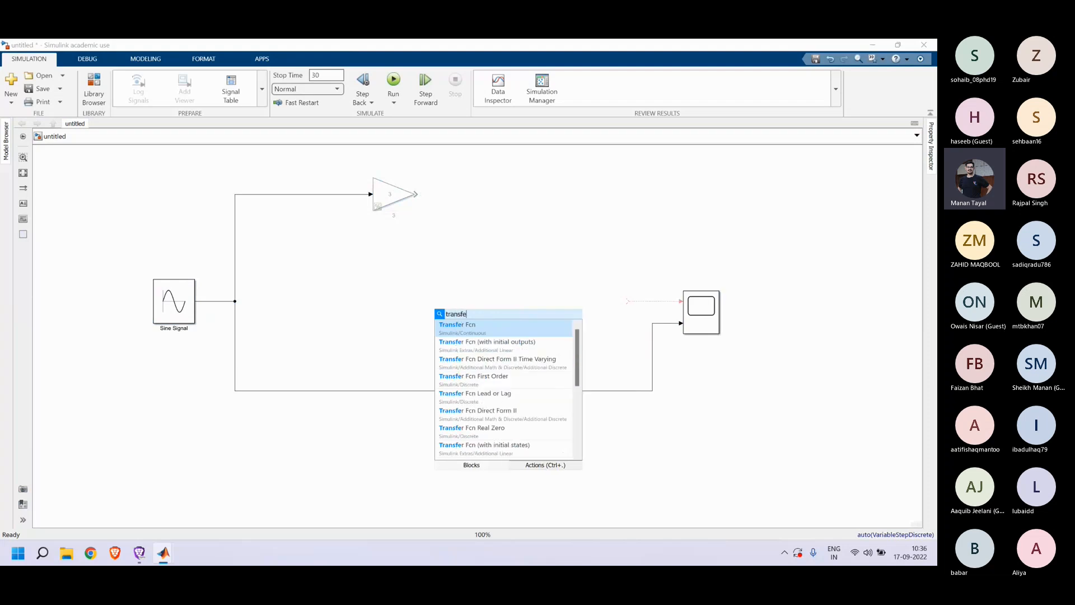
type("r")
left_click(469, 330)
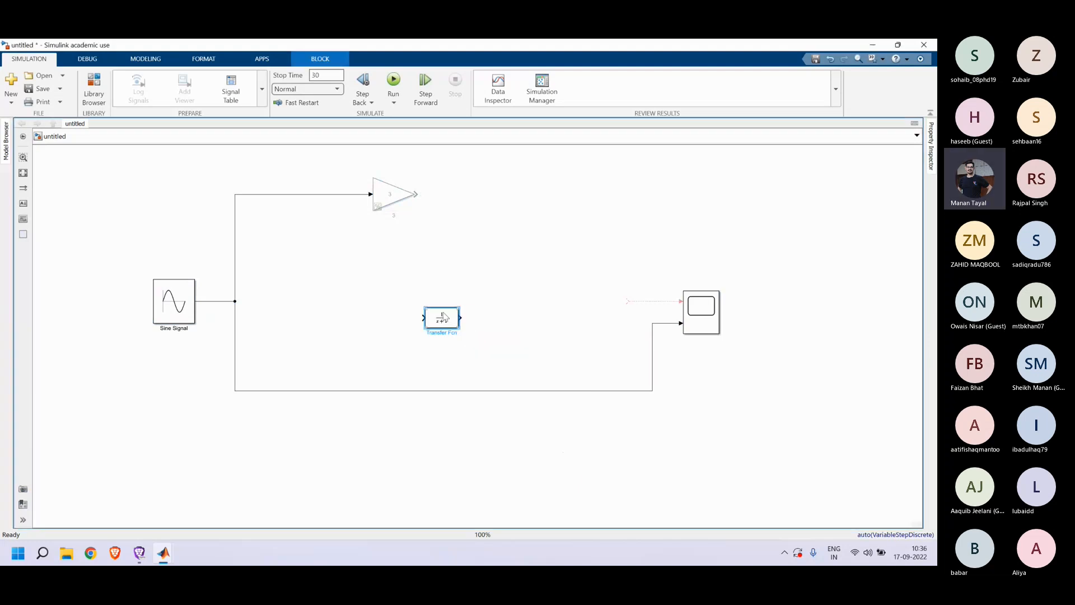
mouse_move(442, 317)
left_mouse_down()
mouse_move(424, 300)
mouse_move(471, 335)
mouse_move(458, 318)
left_mouse_up()
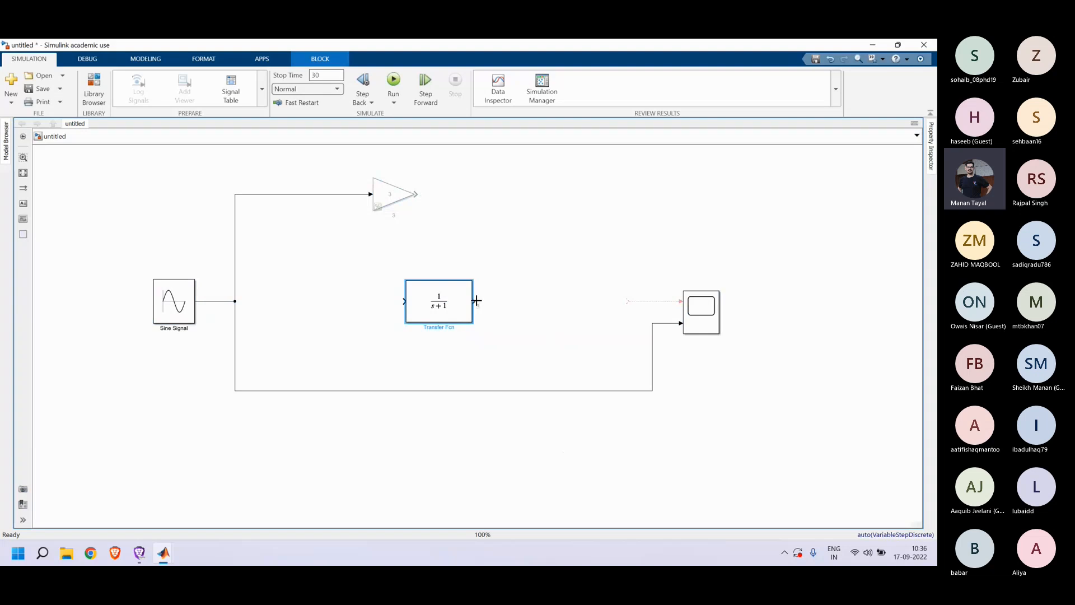
Step: Connect the Transfer Fcn block's output to the Scope's first input and its input to the Sine Signal branch point
mouse_move(477, 300)
left_mouse_down()
mouse_move(682, 300)
mouse_move(473, 301)
left_mouse_up()
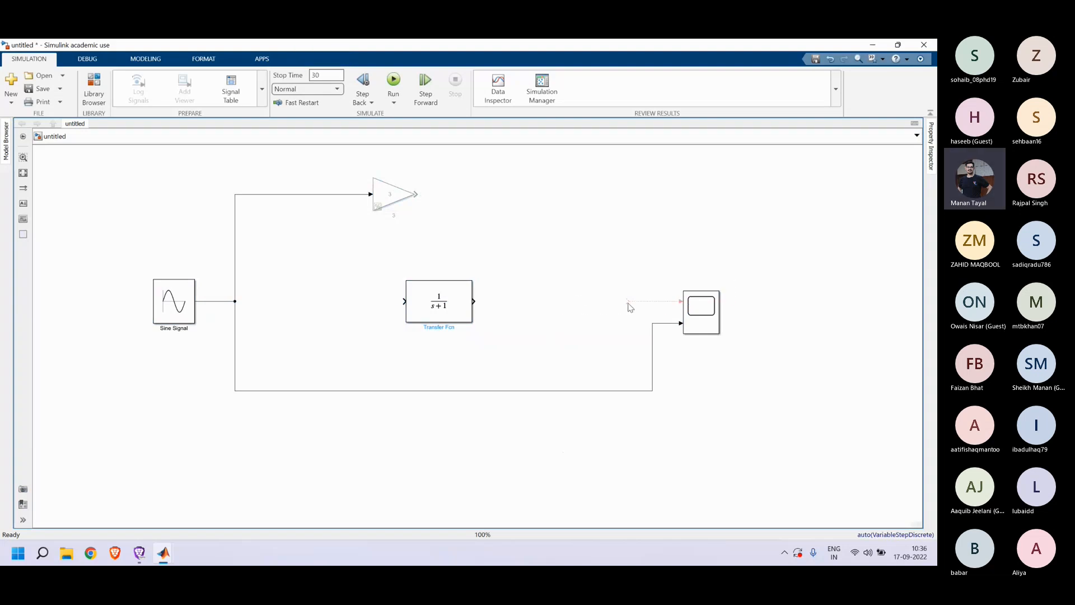
left_click_drag(627, 300, 477, 301)
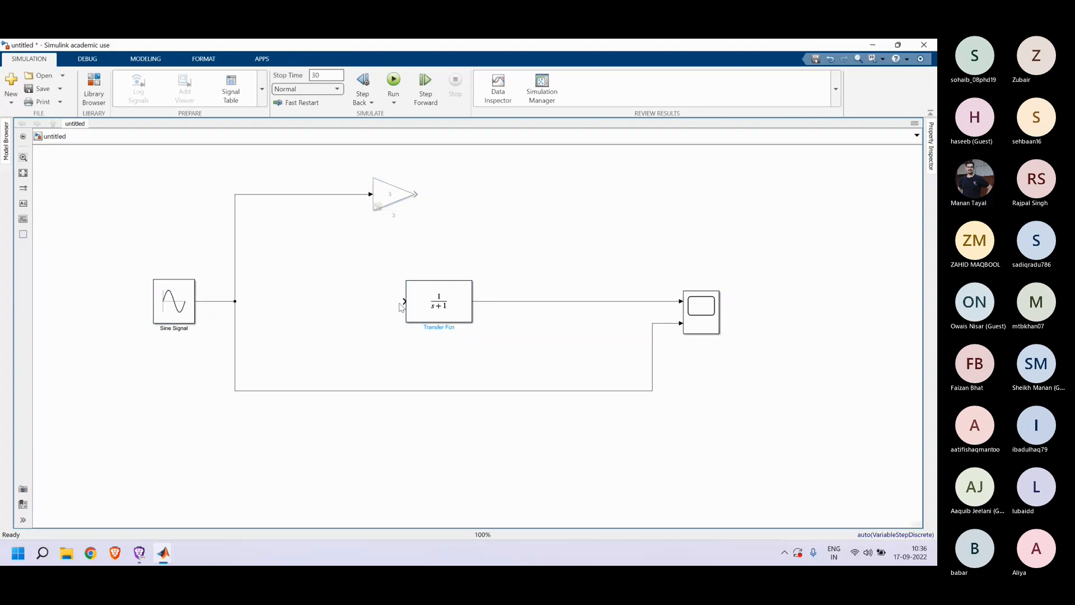
left_click_drag(403, 302, 234, 301)
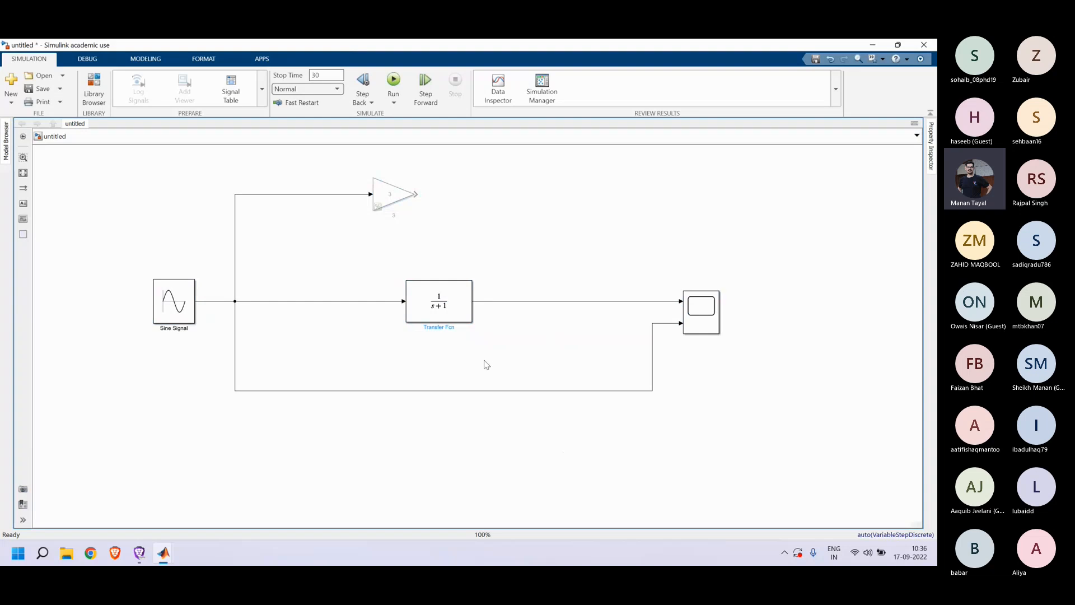
left_click(422, 290)
Step: Run the transfer function simulation from the Scope display, compare the output with the sine input, and close the display
left_click(700, 306)
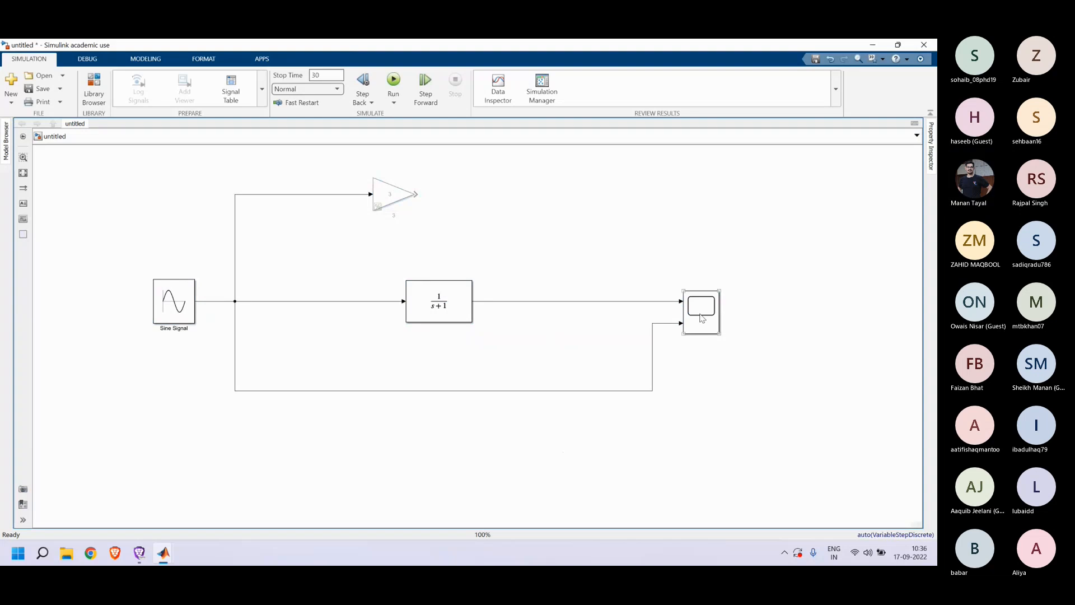
double_click(701, 317)
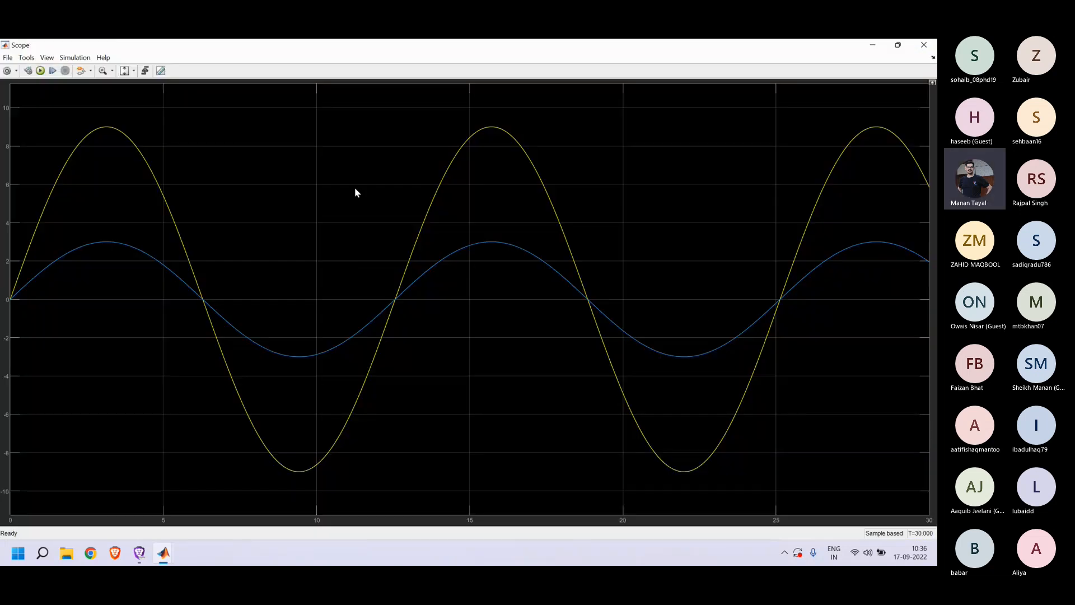
left_click(40, 71)
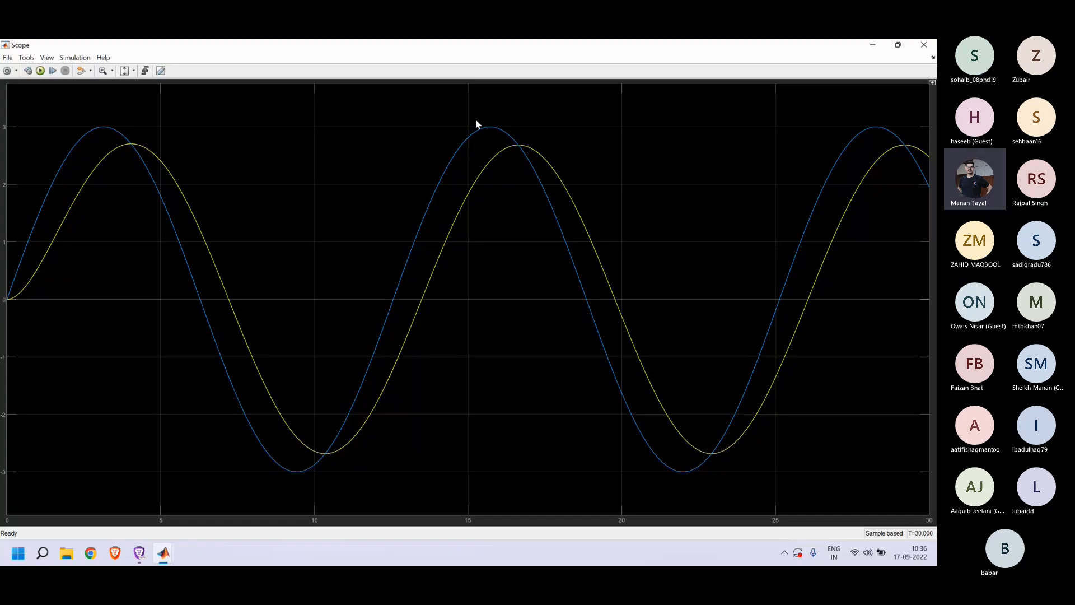
left_click(919, 48)
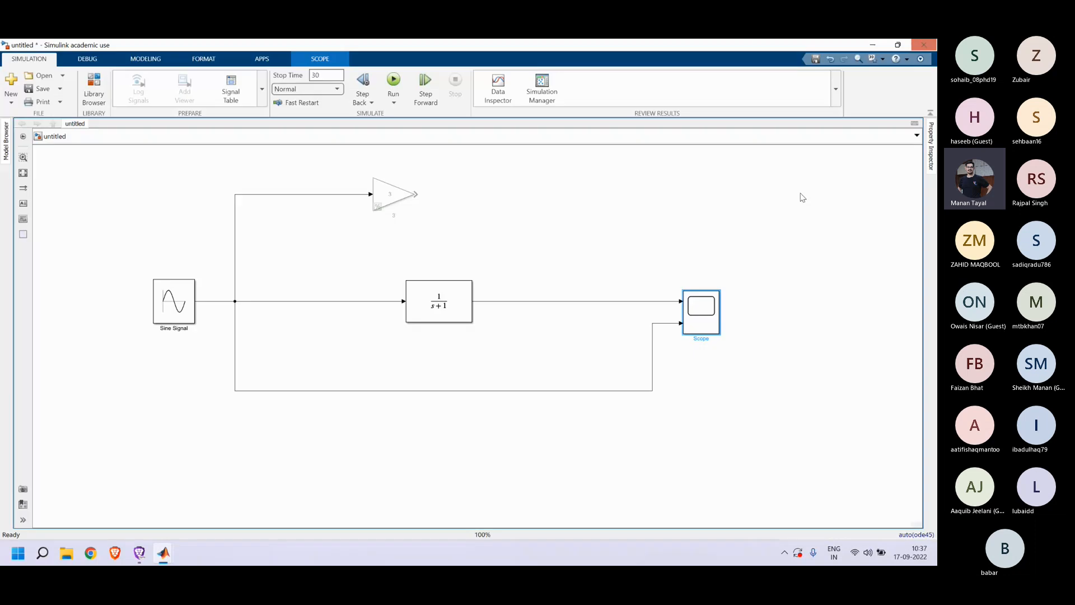
Step: Insert a Step block beside the Sine Signal block and enlarge it to a similar height
left_click(167, 304)
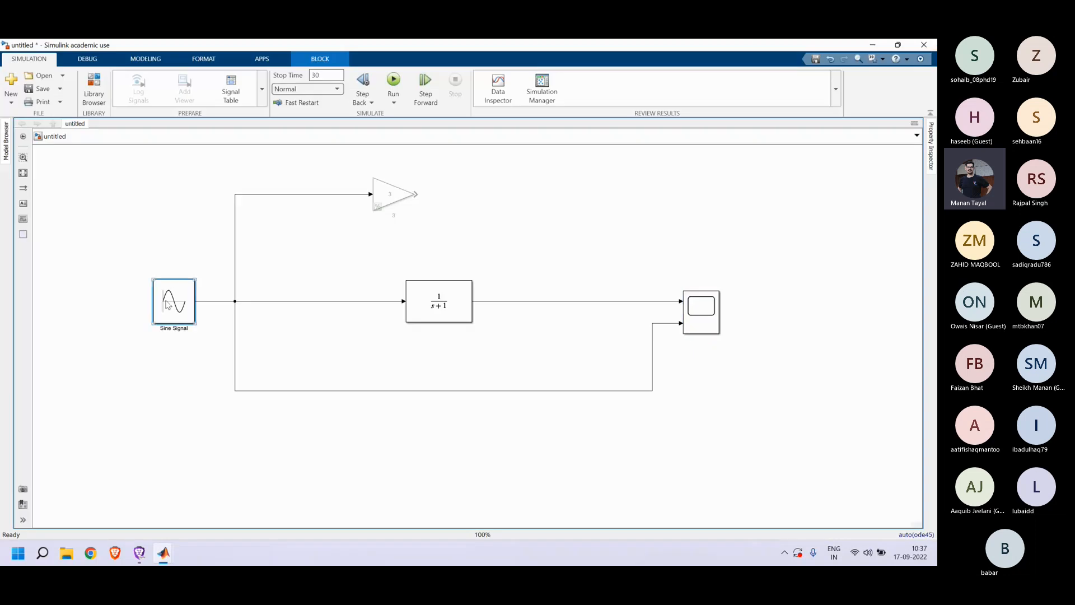
double_click(149, 443)
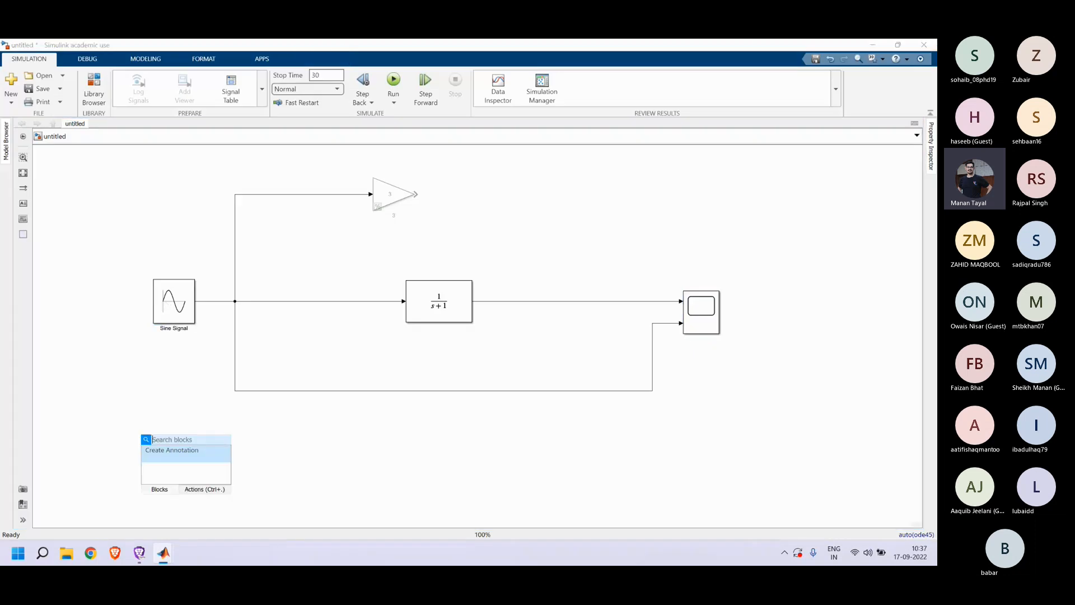
type("step")
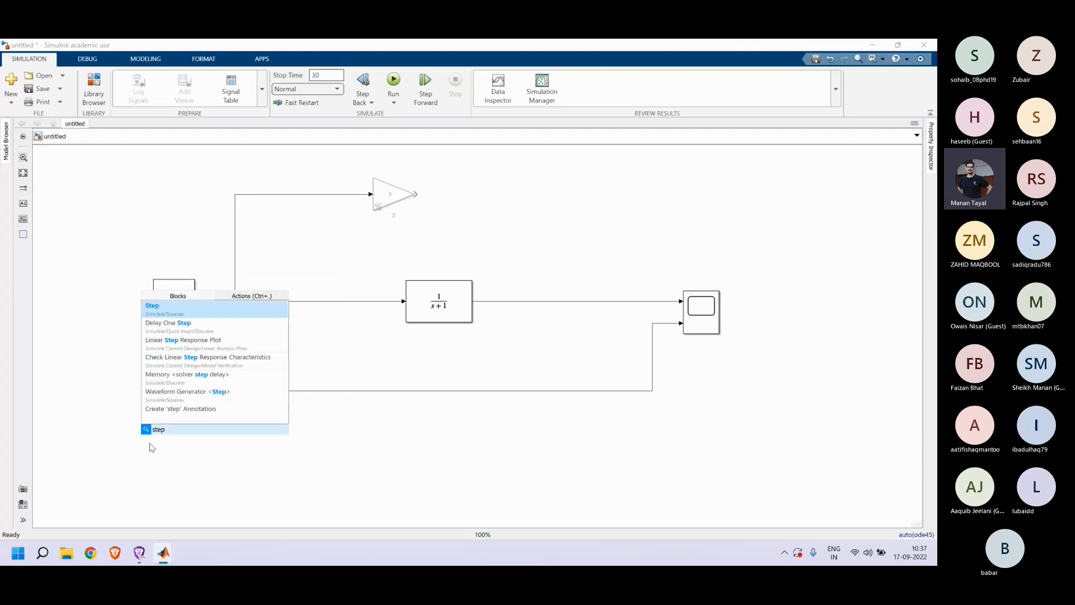
key("Return")
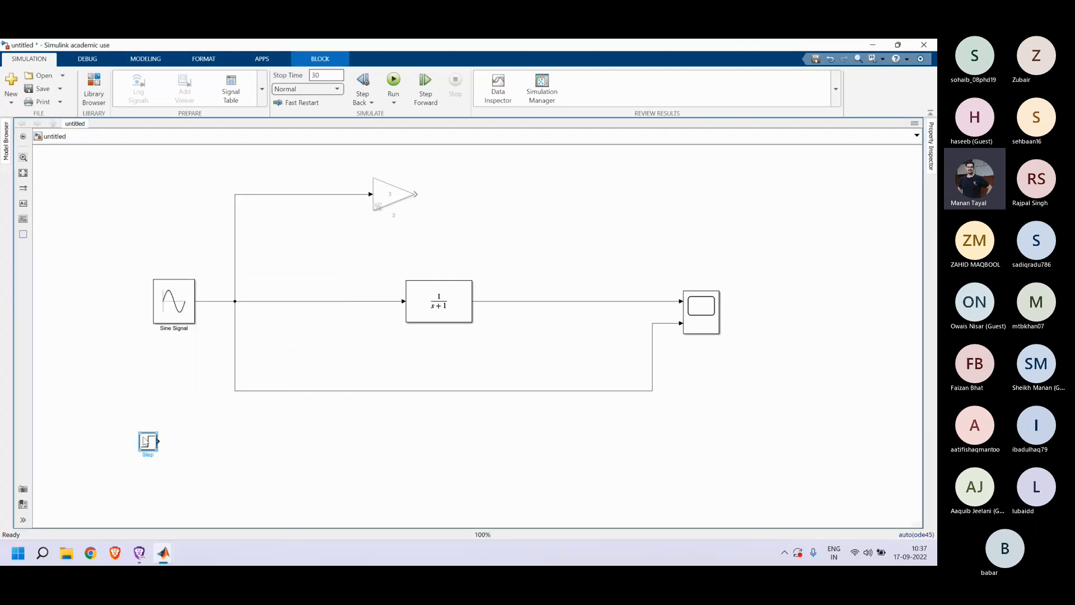
left_click_drag(145, 442, 128, 330)
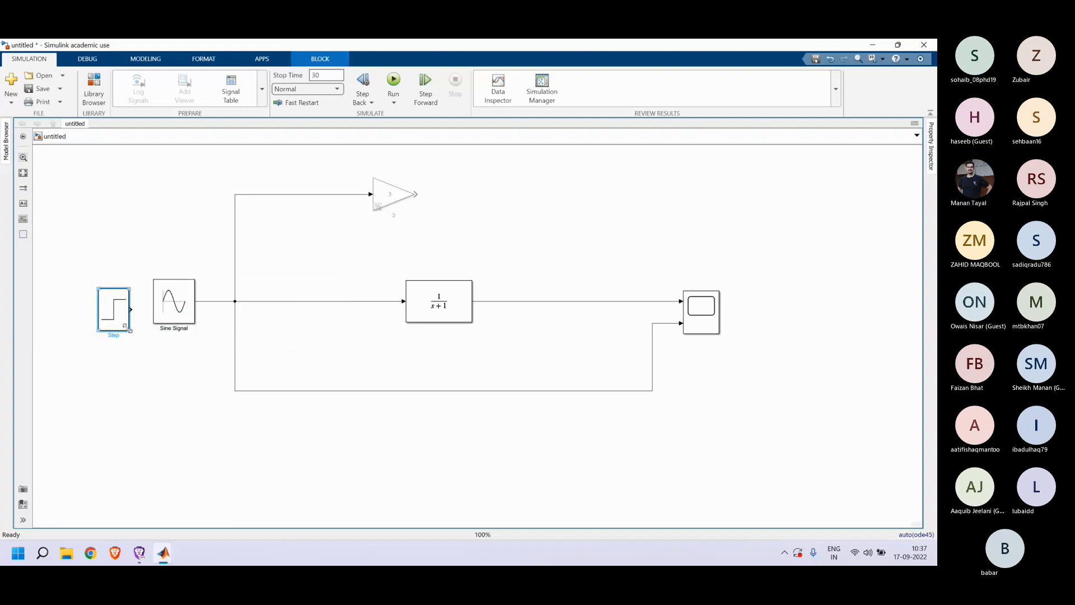
Step: Detach the Sine Signal block from its output line, place it above the main signal path, and comment it out
left_click(176, 309)
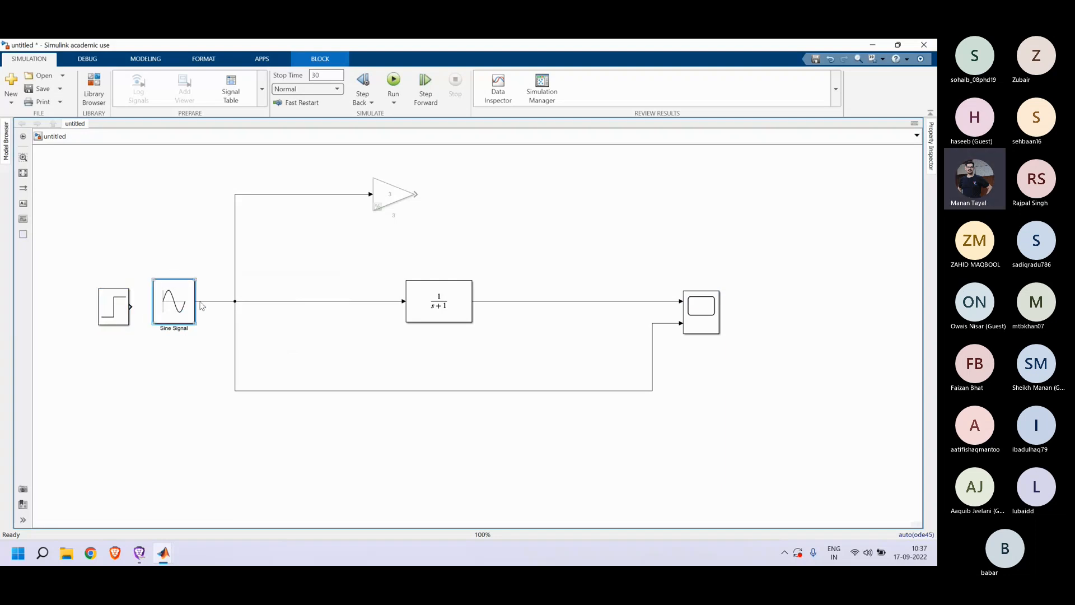
left_click_drag(202, 306, 176, 190)
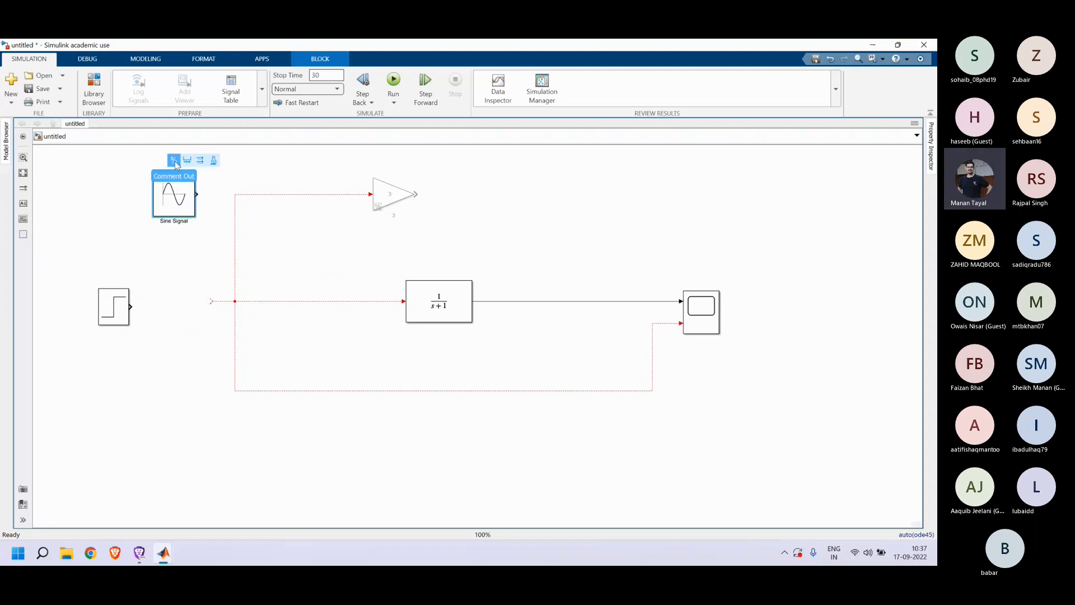
left_click(174, 161)
Step: Connect the Step block to the open input line of the main signal path and rename it Step Signal
left_click_drag(118, 313, 200, 307)
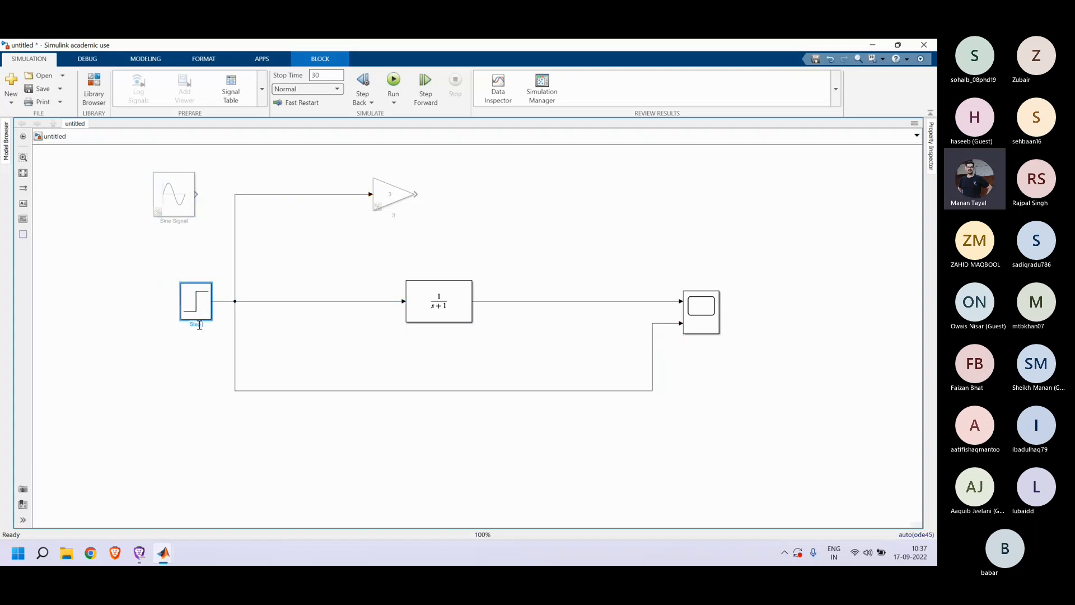
type("ignal")
key("Return")
Step: Set the Step Signal block's step time to 4 and its final value to 3
double_click(188, 309)
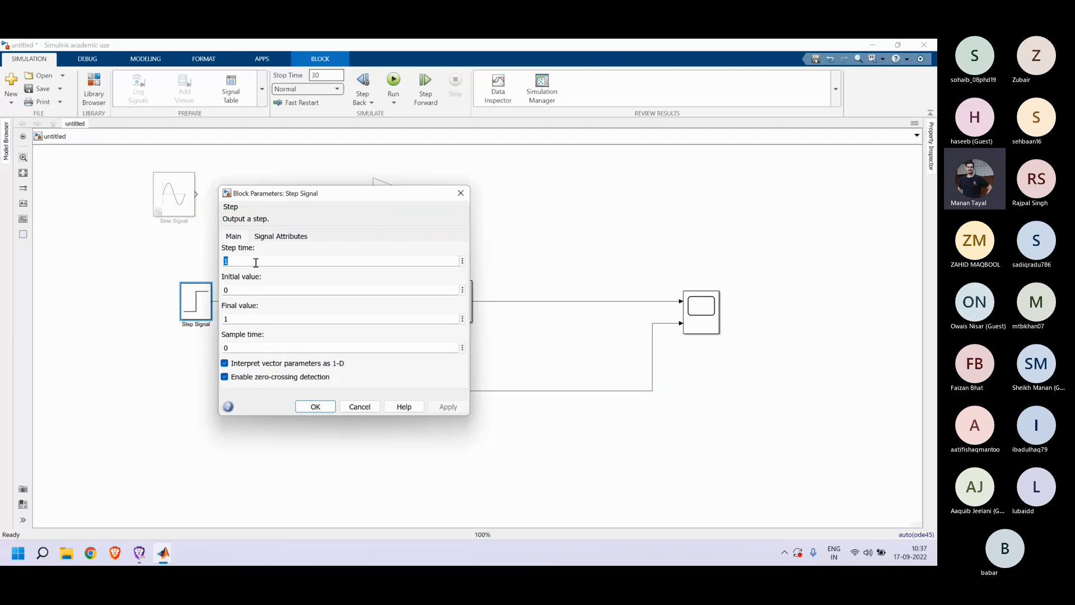
left_click(255, 263)
key("BackSpace")
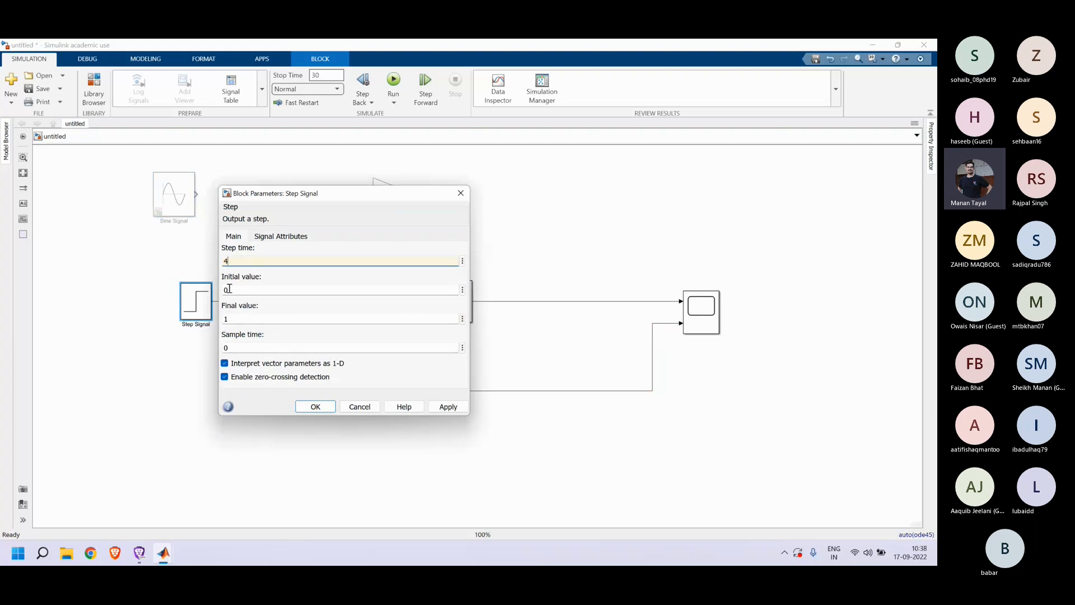
double_click(238, 318)
type("3")
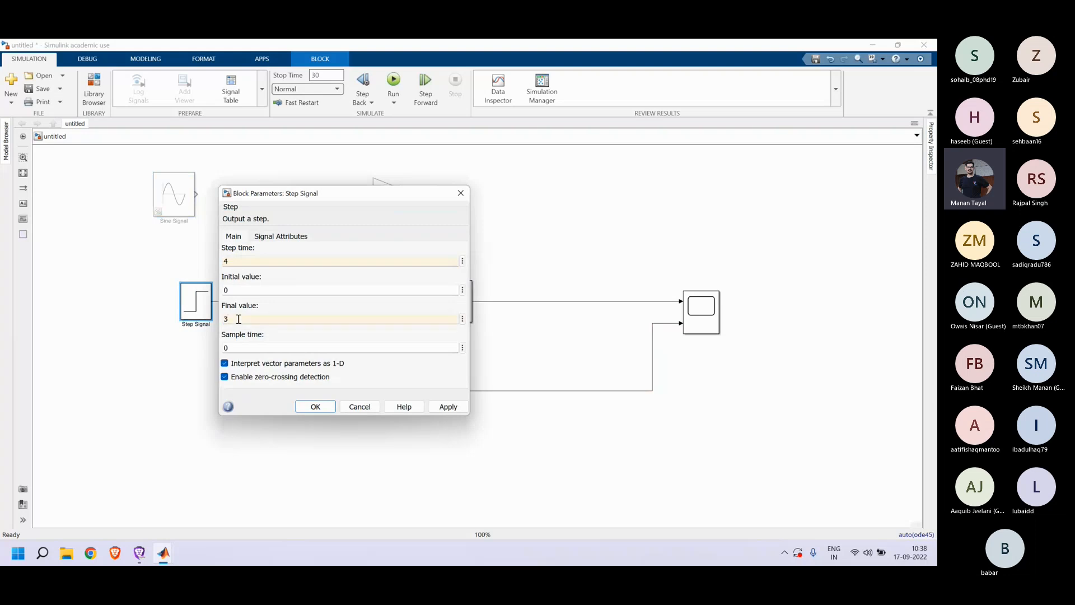
left_click(450, 407)
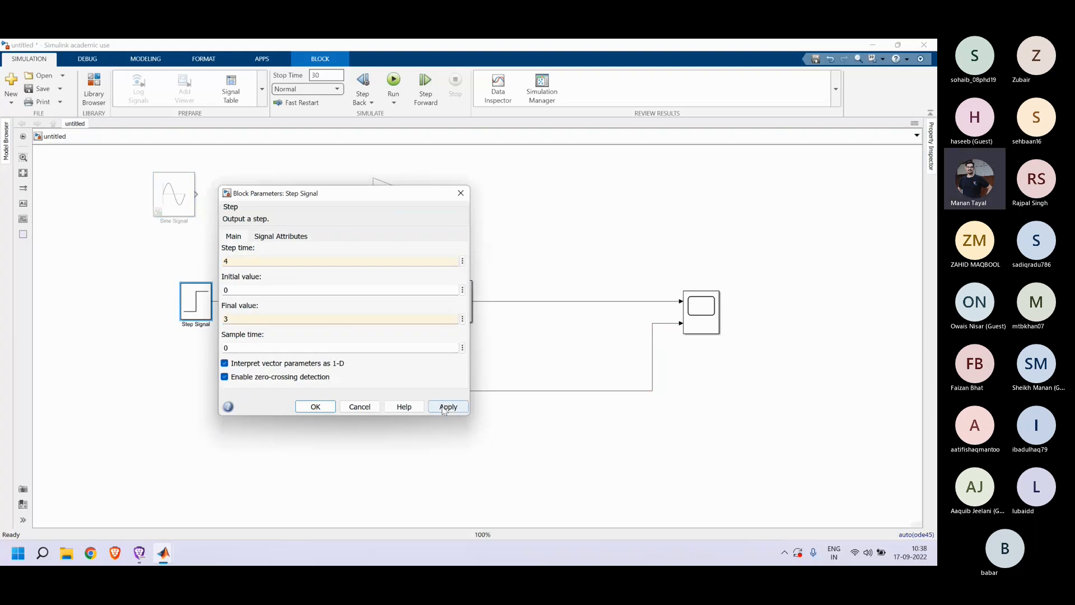
left_click(313, 407)
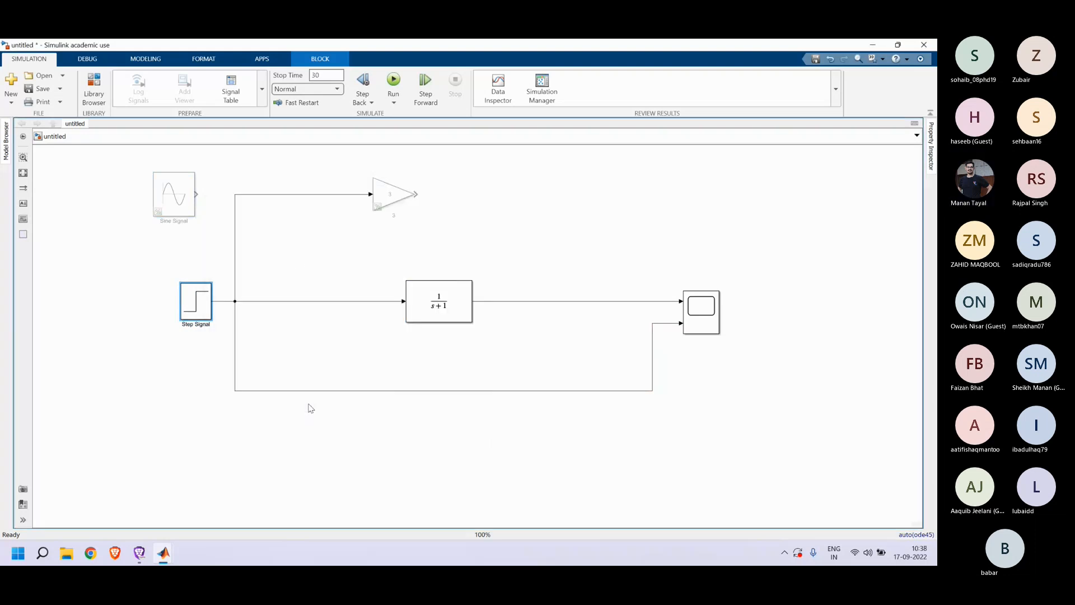
Step: Run the simulation, compare the transfer function's step response with the step input on the Scope, and close the display
left_click(393, 81)
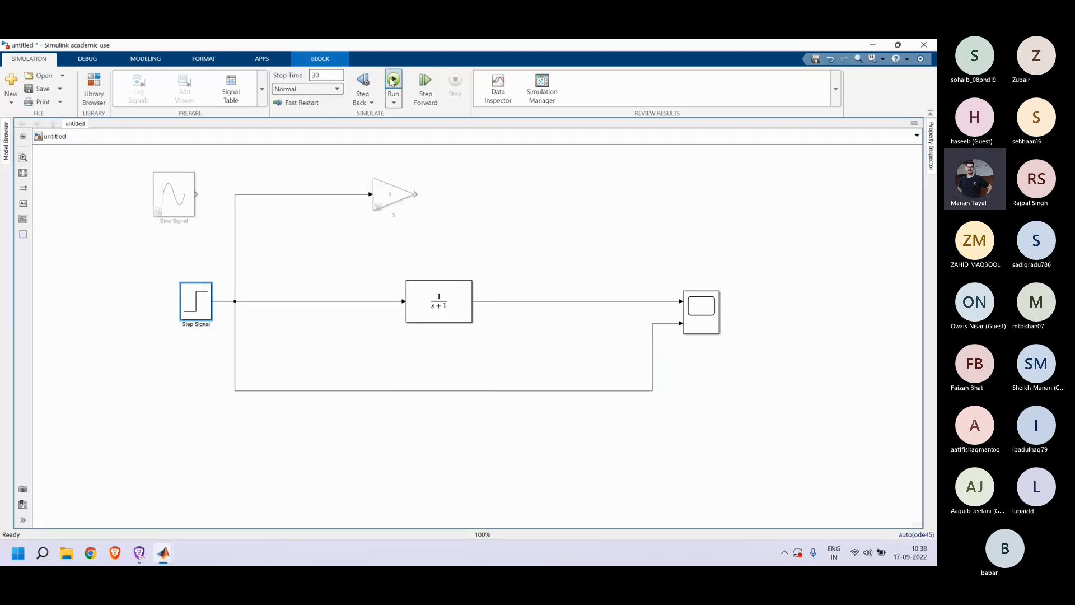
left_click(711, 323)
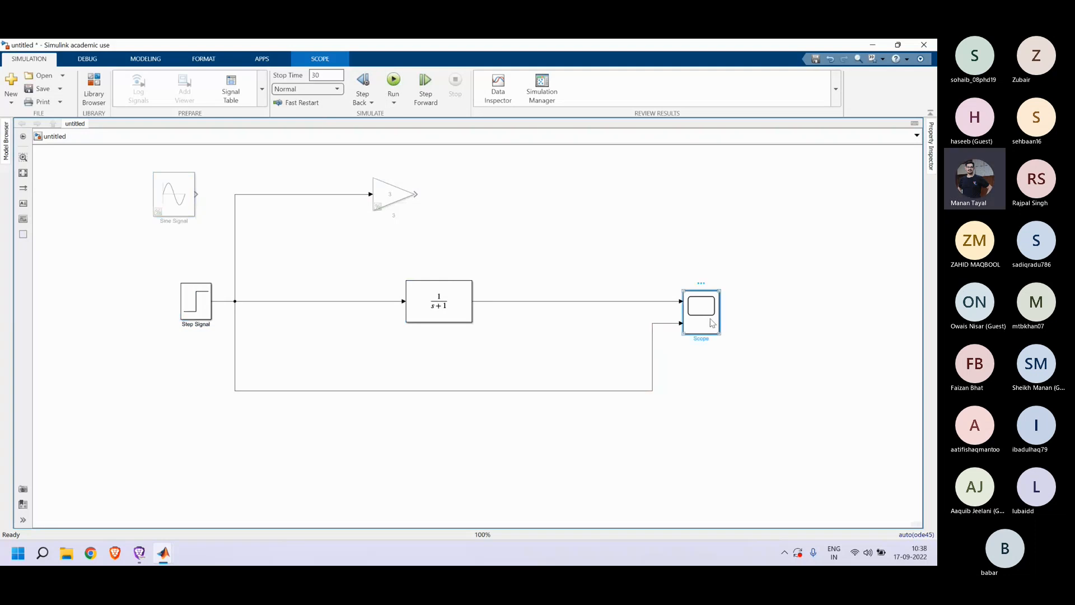
double_click(711, 323)
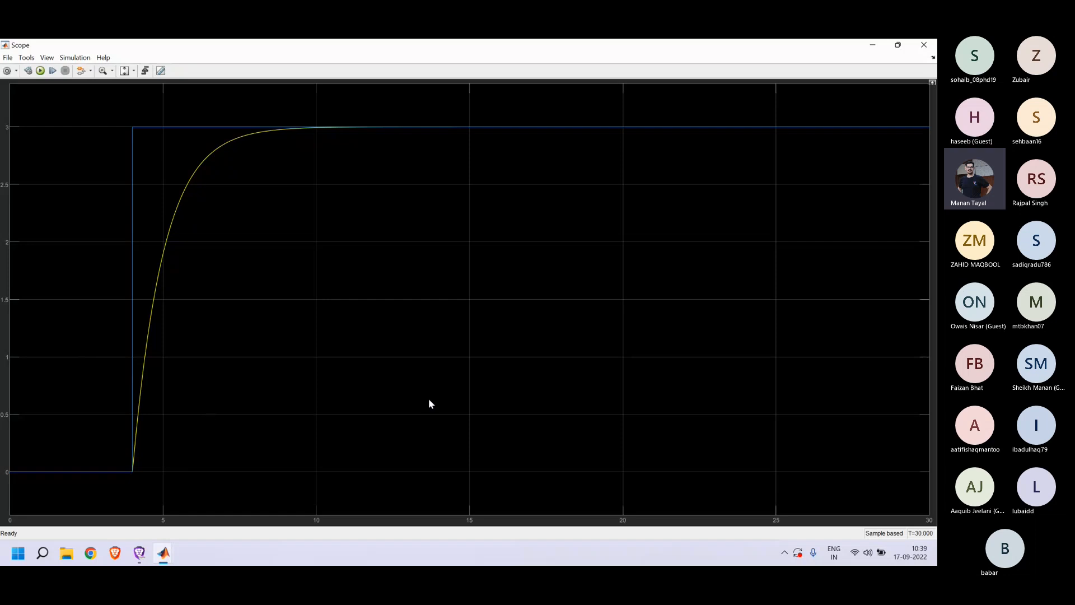
left_click(914, 49)
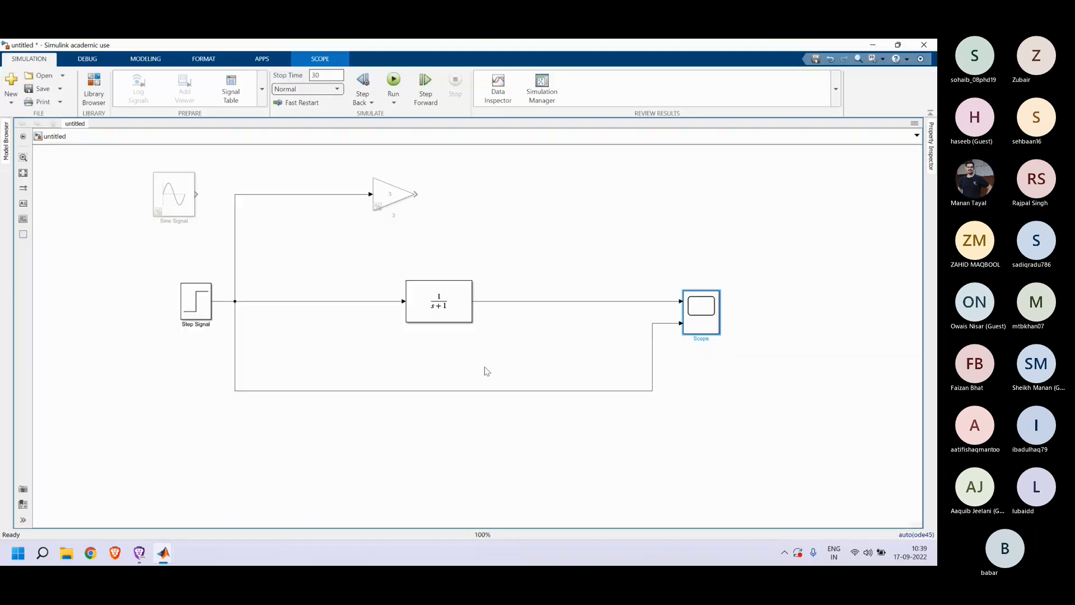
Step: Set the Transfer Fcn block's denominator coefficients to [3 1] and apply them
double_click(440, 311)
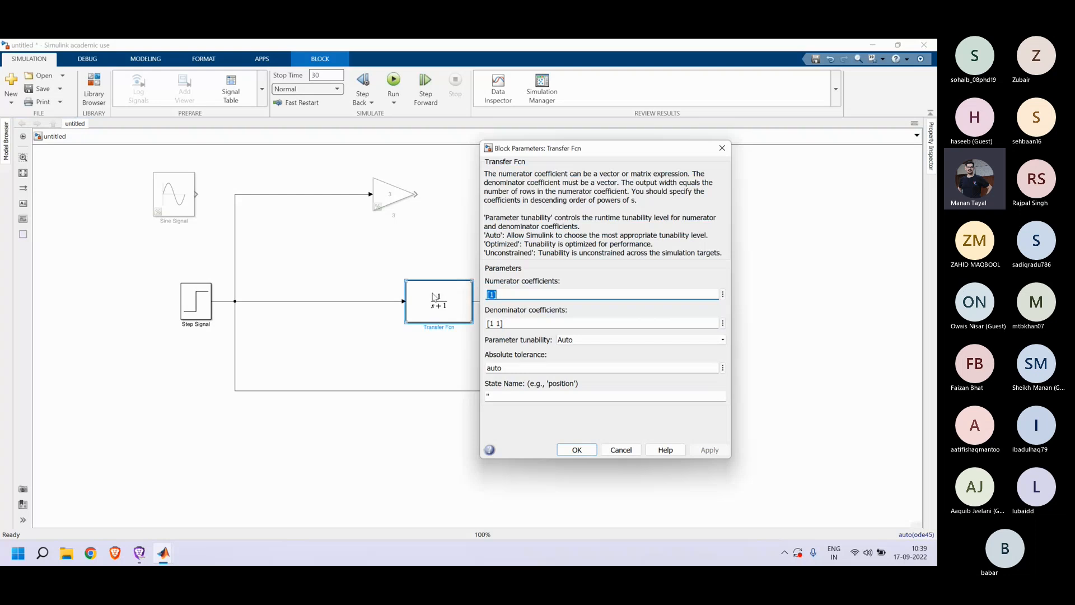
left_click(491, 295)
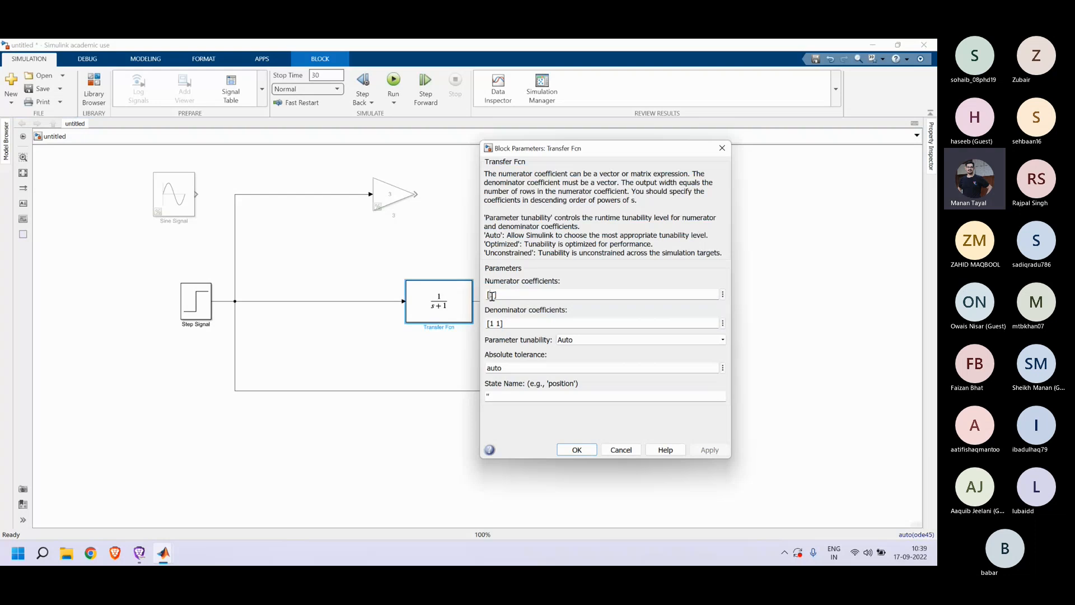
triple_click(493, 323)
left_click(493, 323)
double_click(494, 323)
type("3")
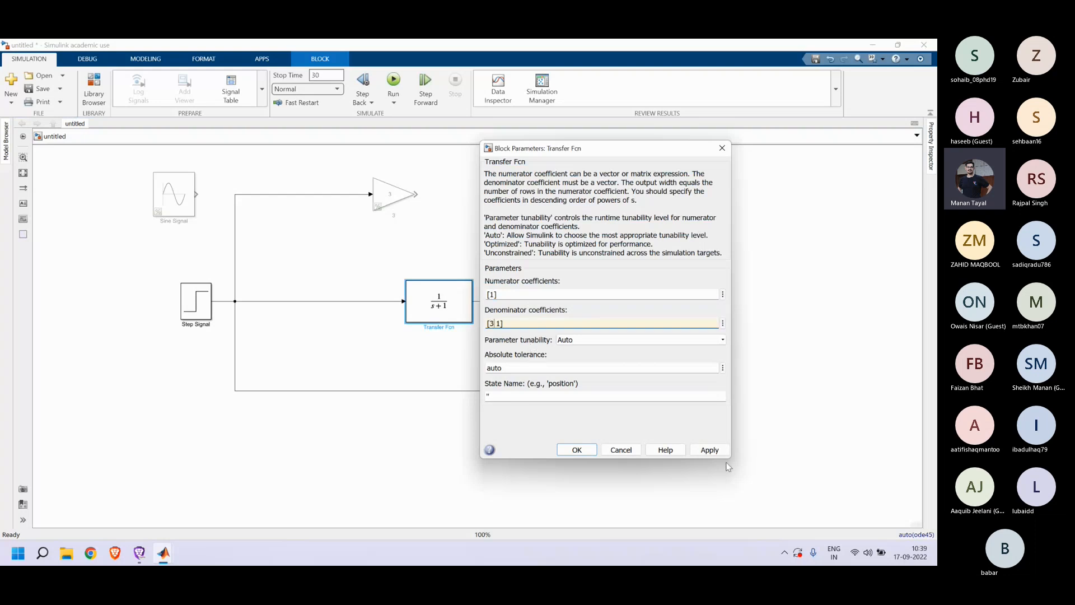
left_click(710, 450)
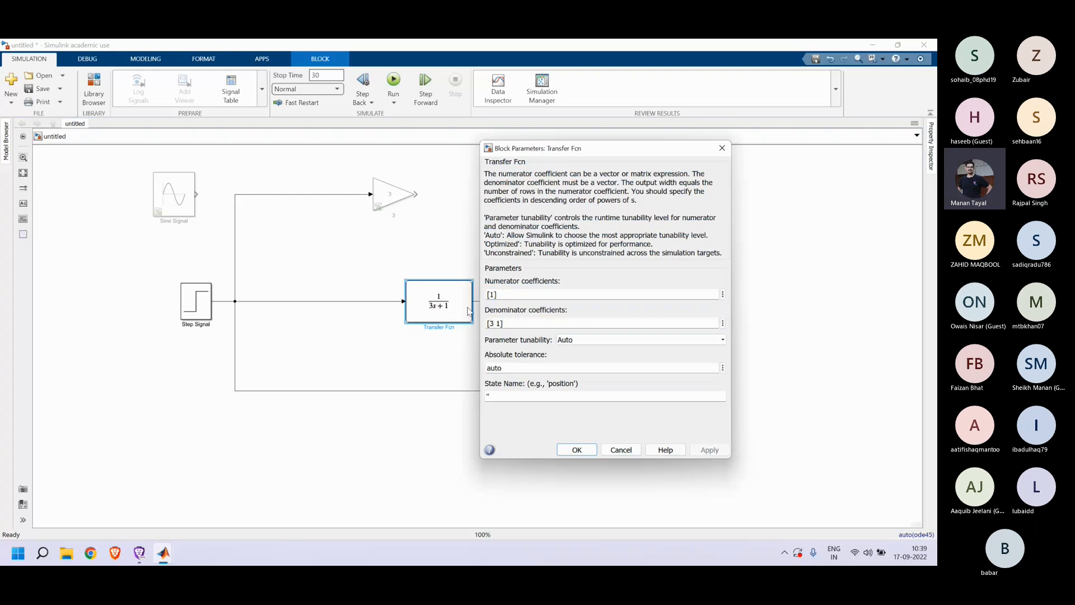
Step: Make the transfer function second order by setting its denominator coefficients to [1 3 1], and apply the change
triple_click(492, 324)
double_click(492, 323)
left_click(492, 324)
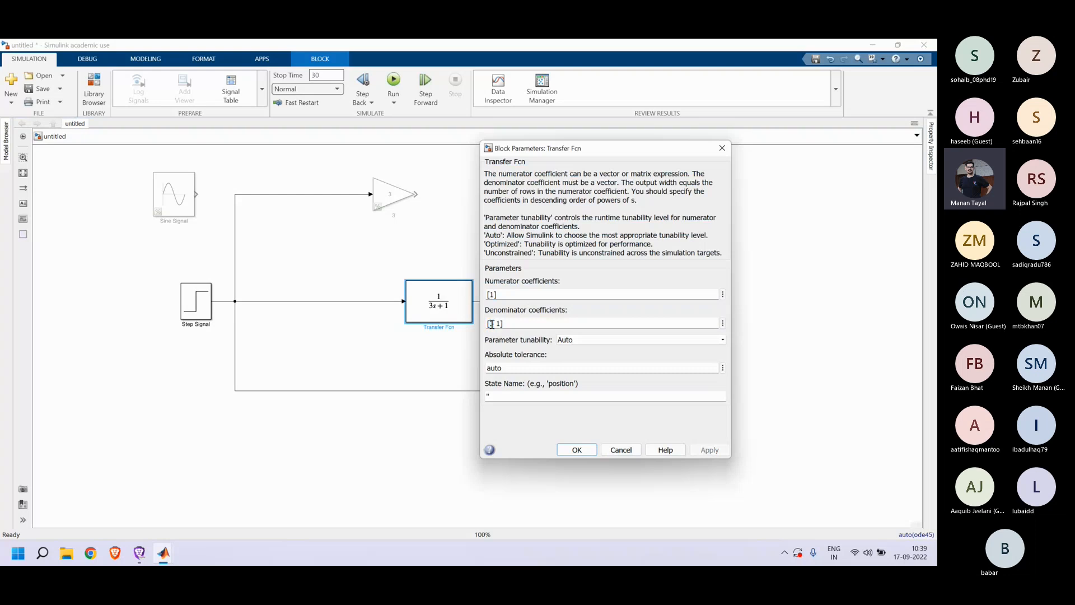
type("1")
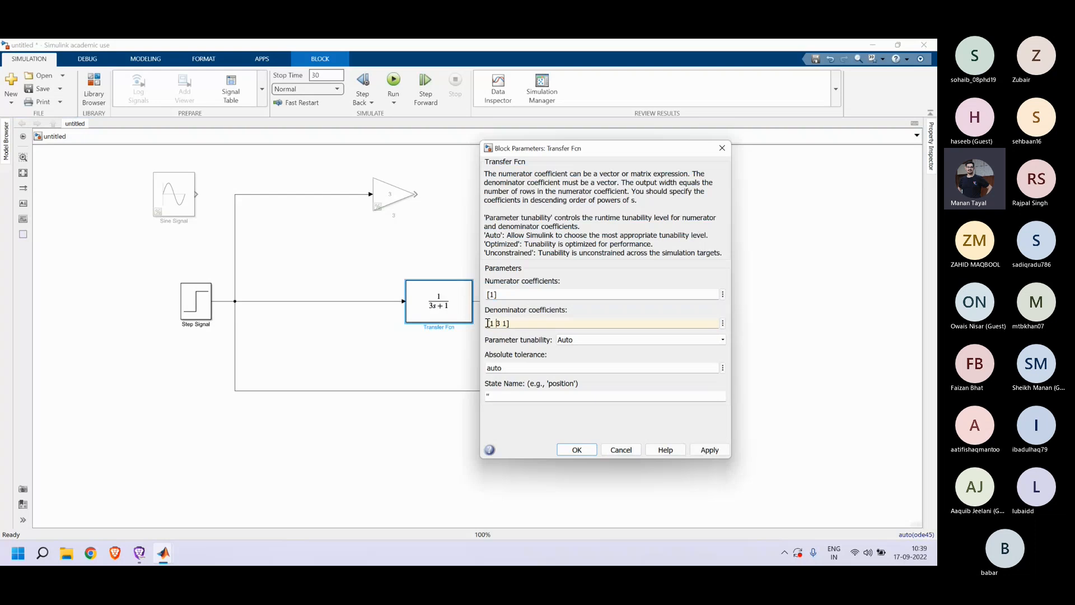
left_click(708, 450)
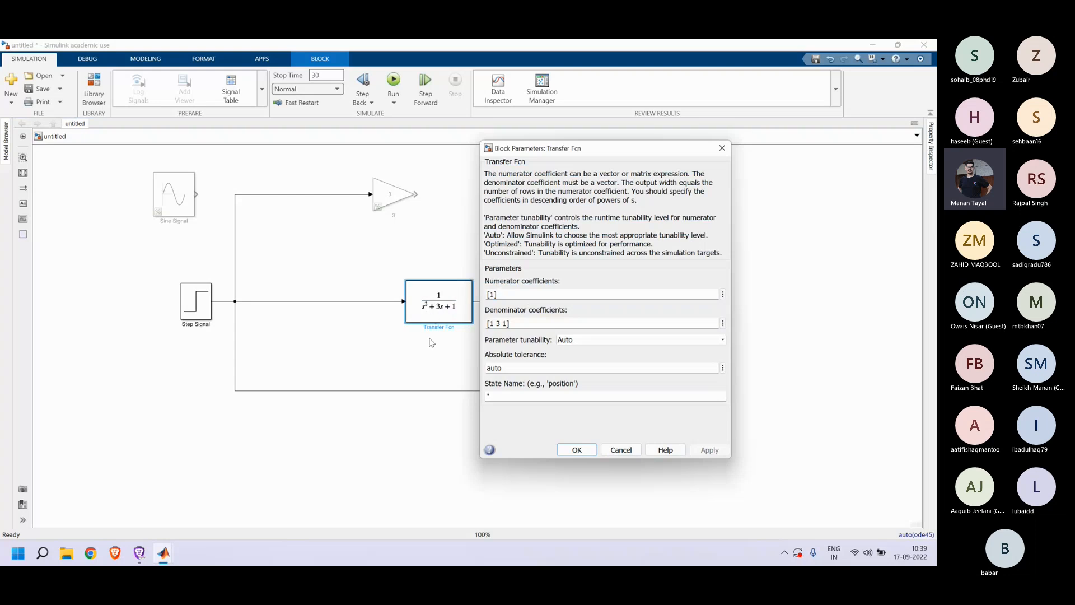
Step: Extend the transfer function to third order with denominator coefficients [1 1 3 1] and apply the change
double_click(497, 324)
left_click(497, 325)
type("1")
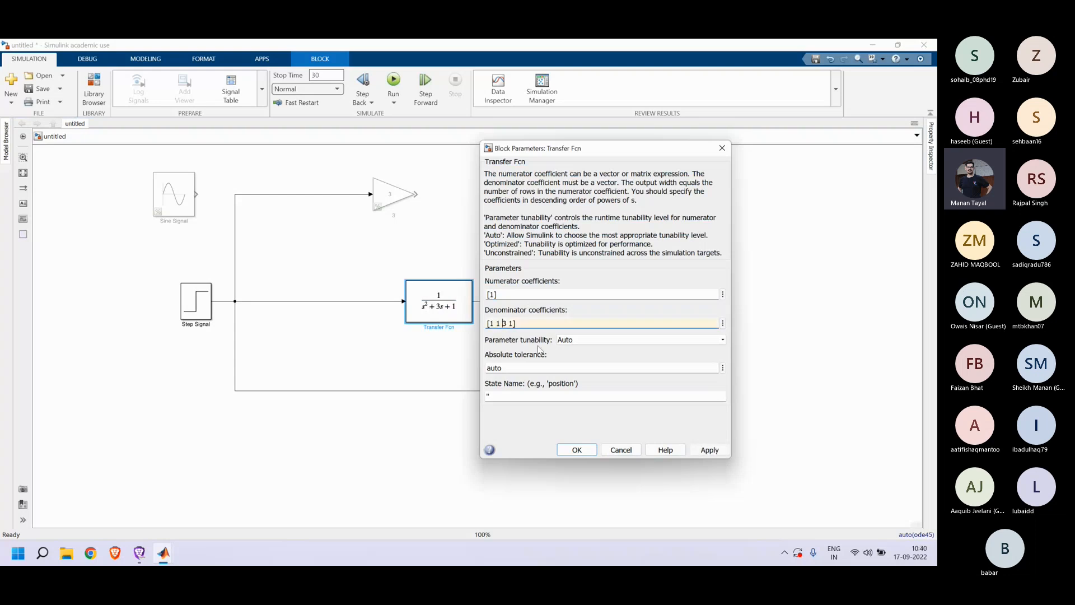
left_click(709, 450)
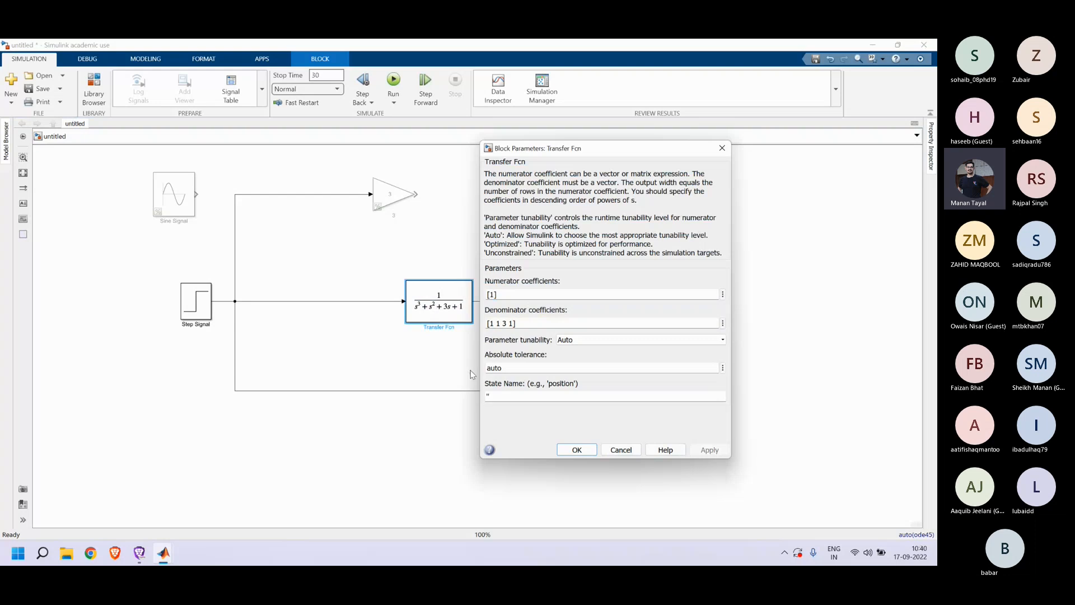
Step: Set the Transfer Fcn block's numerator coefficients to [ 2 1] and apply them
double_click(492, 294)
key("BackSpace")
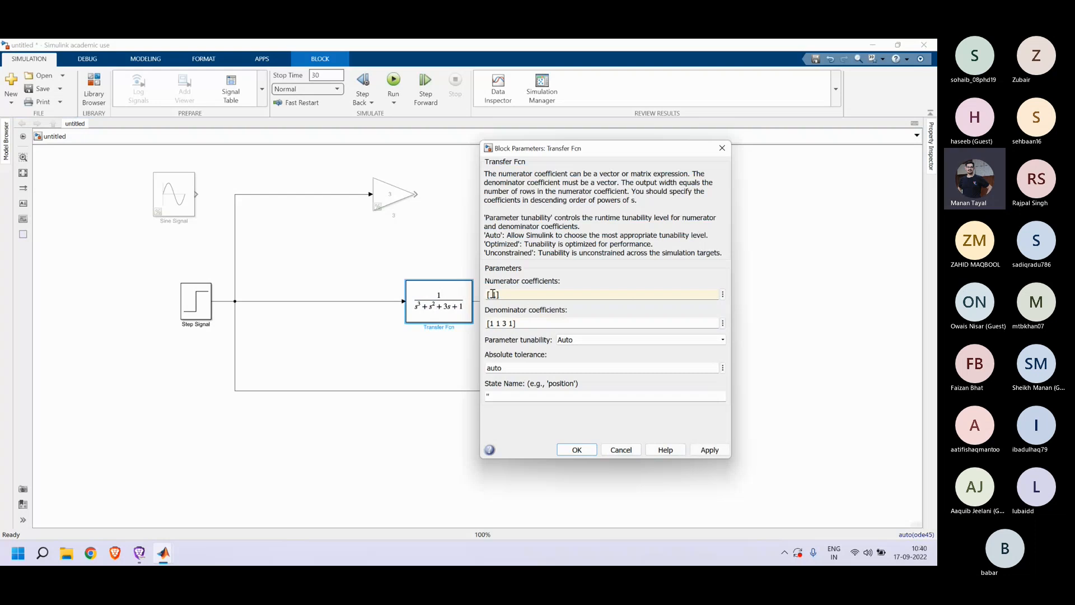
type("2")
left_click(702, 447)
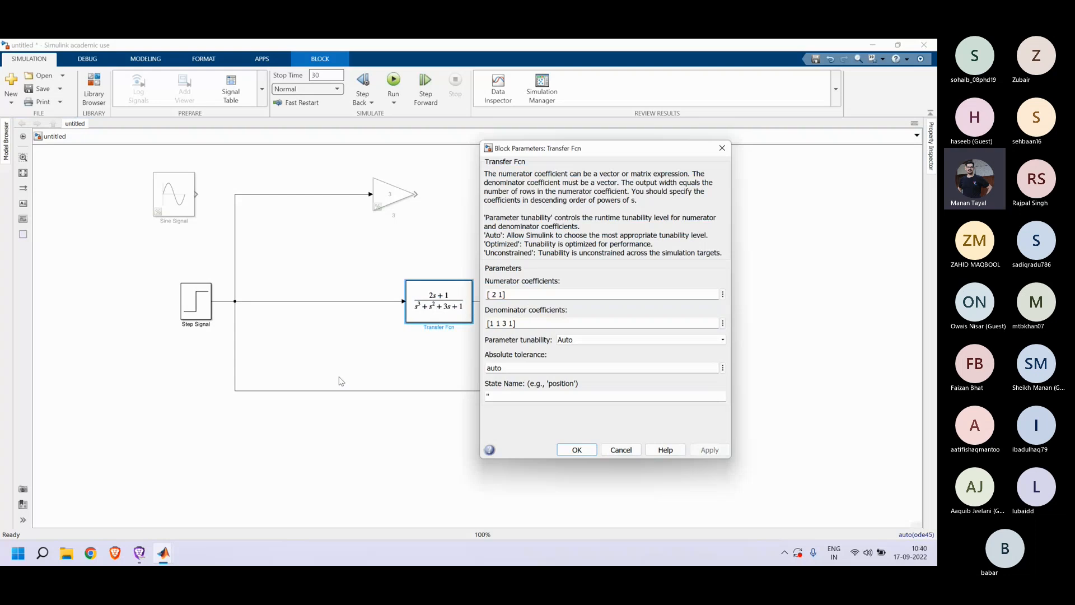
Step: Return the Transfer Fcn block to numerator [ 1] and denominator [1 3 1], and accept the parameters
left_click(495, 296)
double_click(495, 295)
left_click(496, 296)
key("BackSpace")
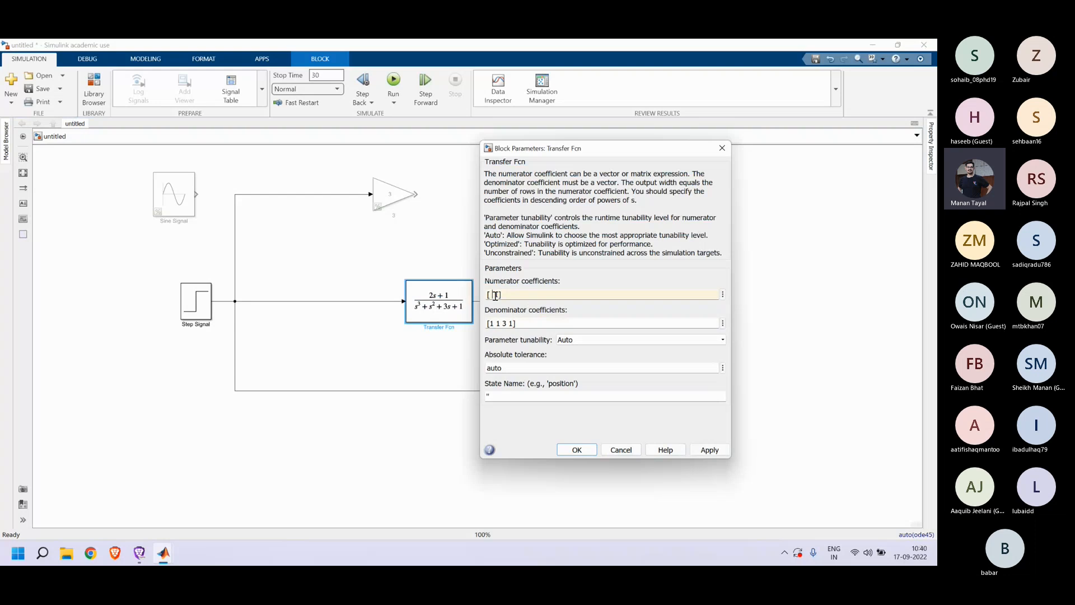
key("Delete")
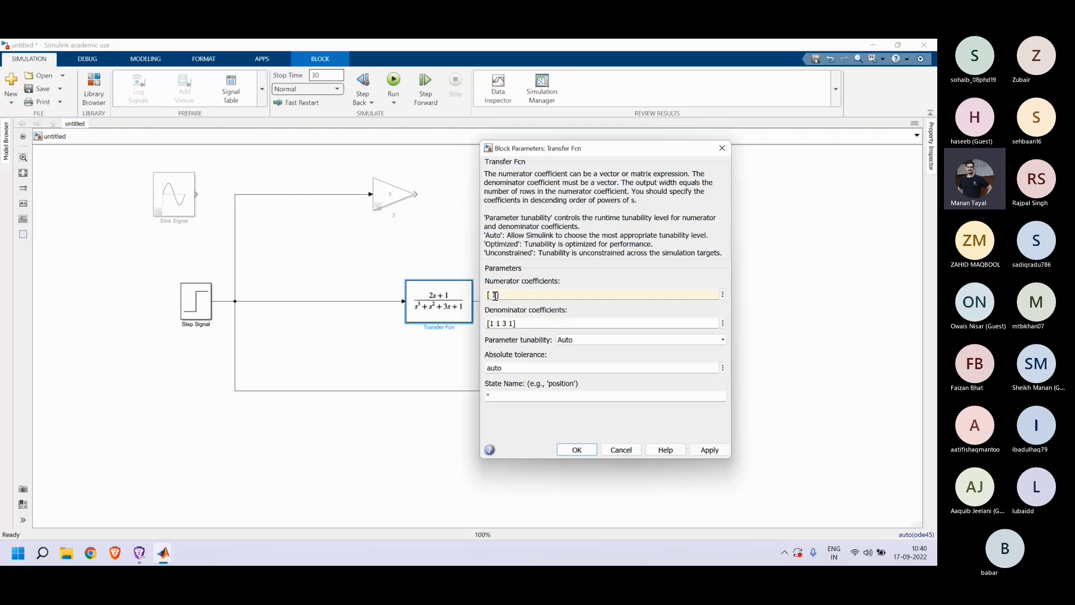
double_click(495, 325)
left_click(495, 325)
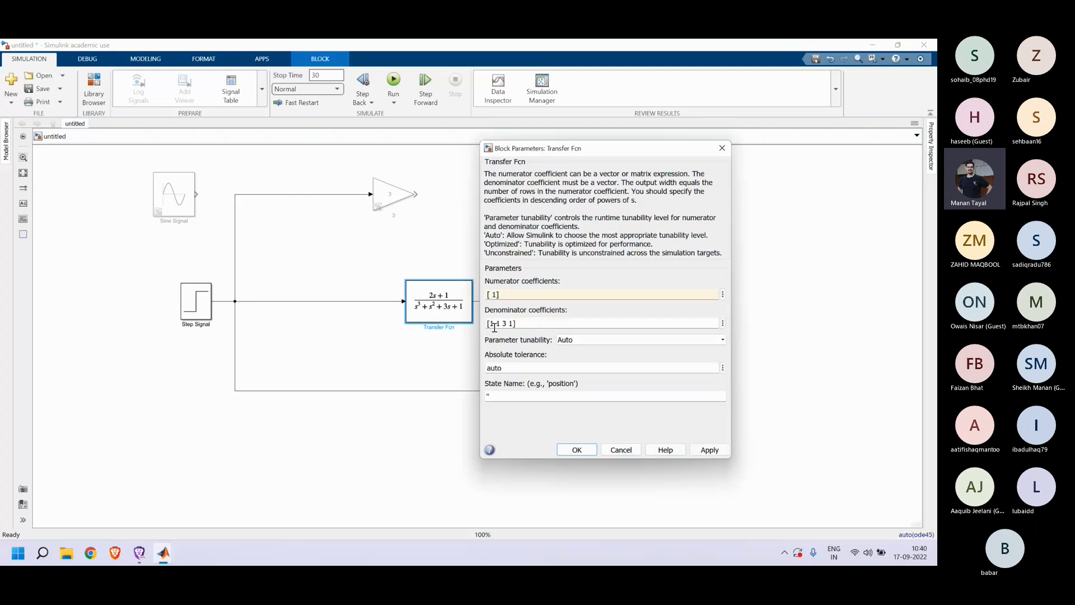
key("BackSpace")
key("BackSpace")
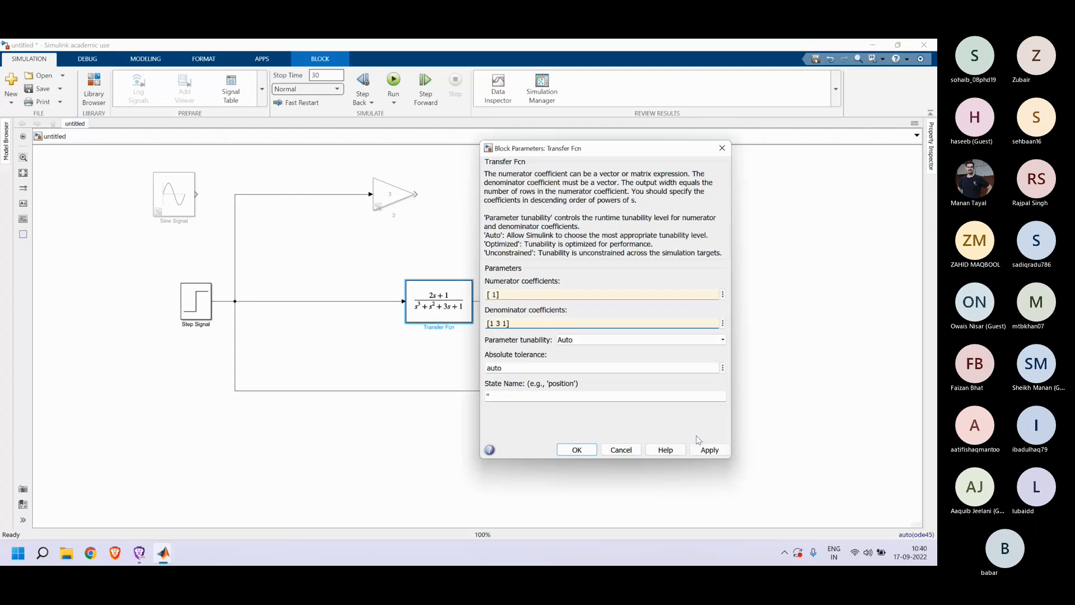
left_click(702, 452)
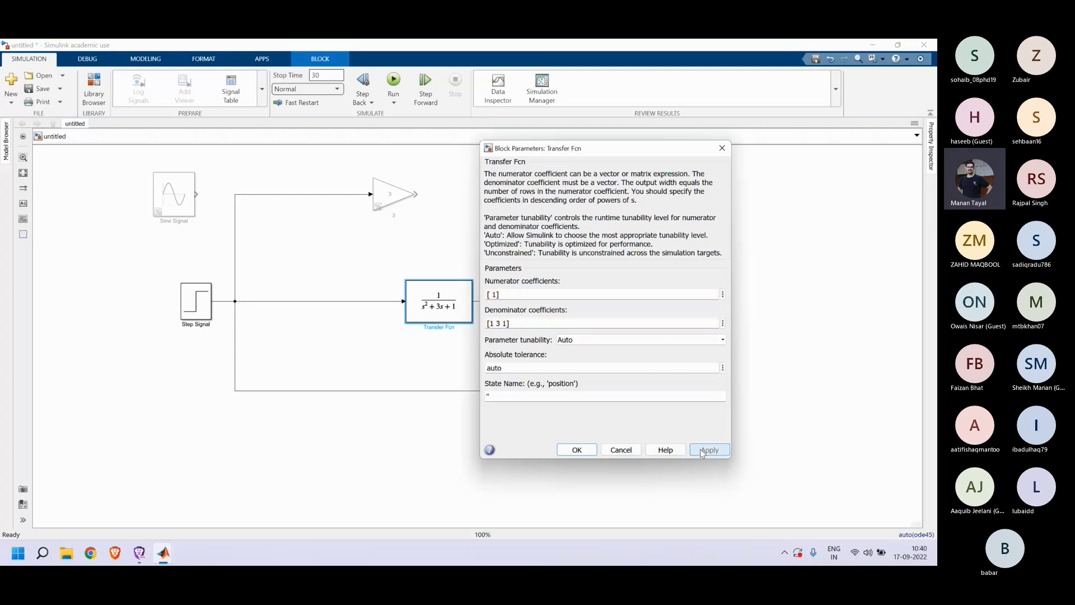
left_click(579, 452)
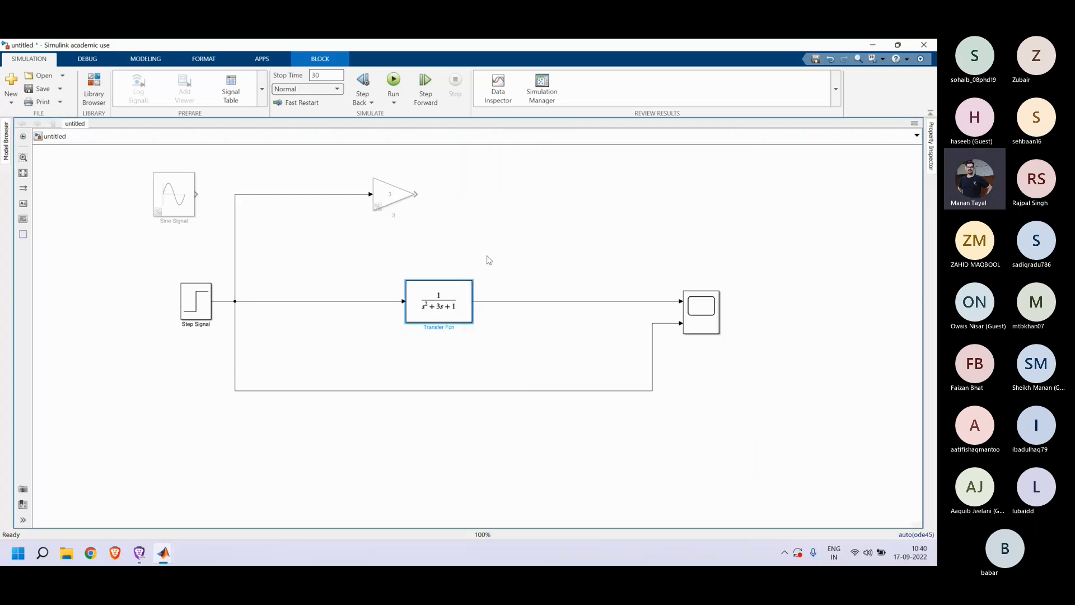
Step: Run the simulation with the second-order transfer function, view its step response on the Scope, and close the Scope
left_click(393, 90)
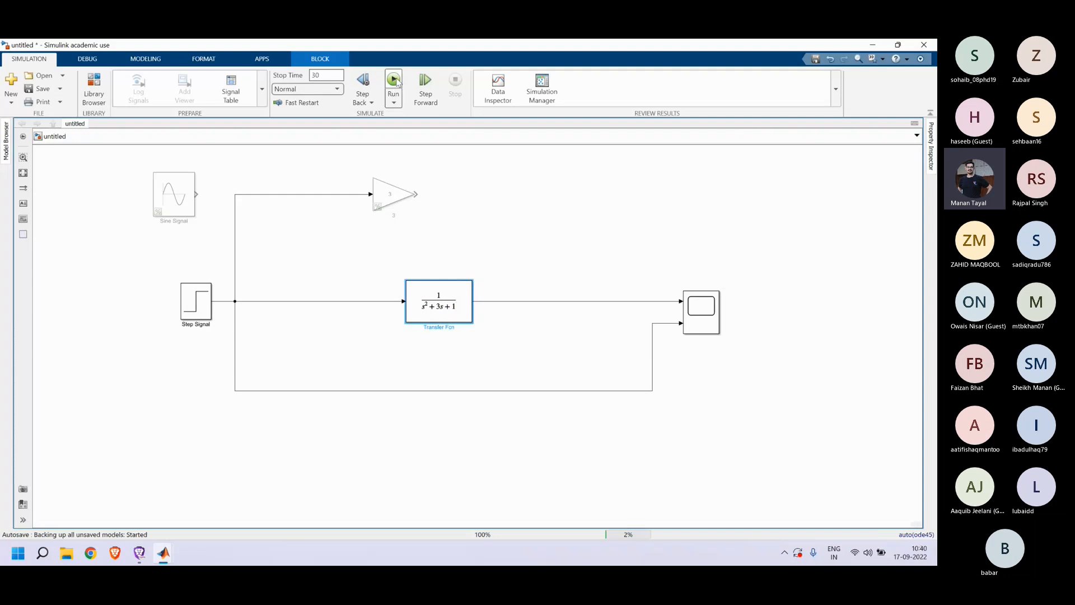
left_click(166, 554)
left_click(492, 426)
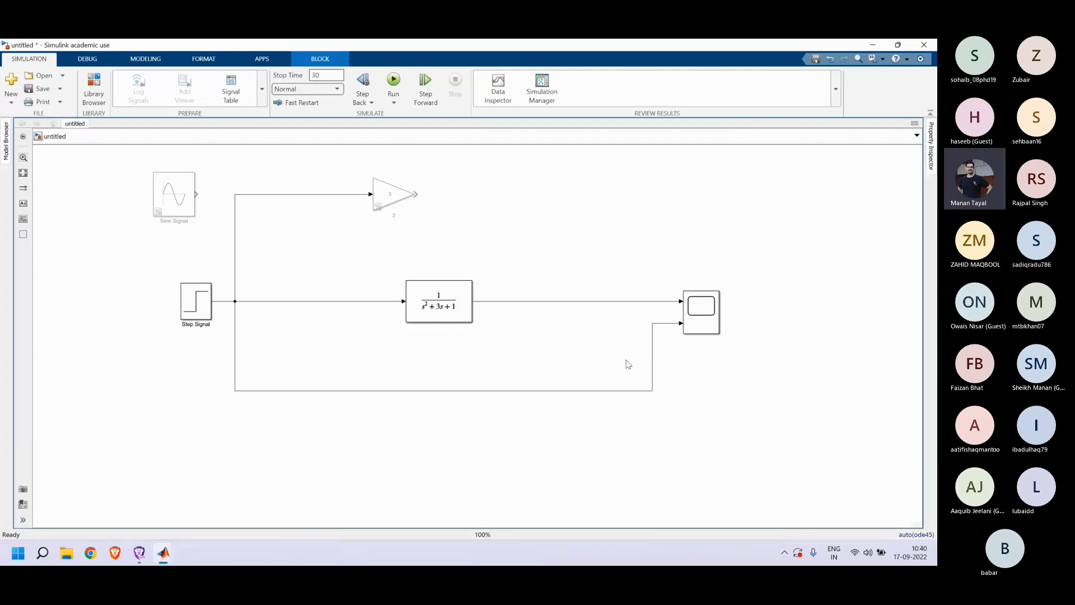
double_click(718, 318)
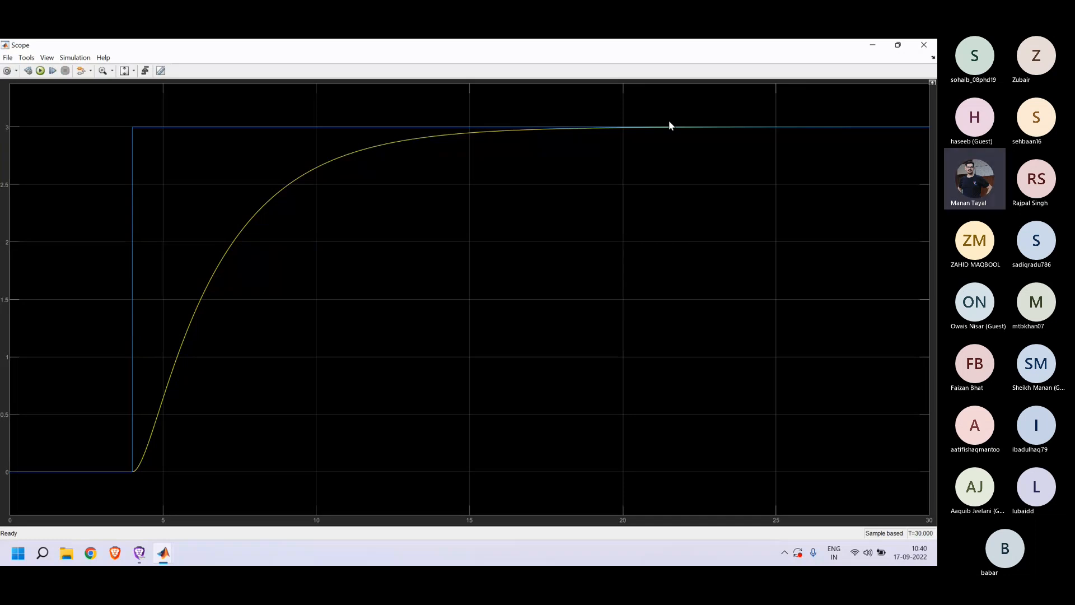
left_click(924, 45)
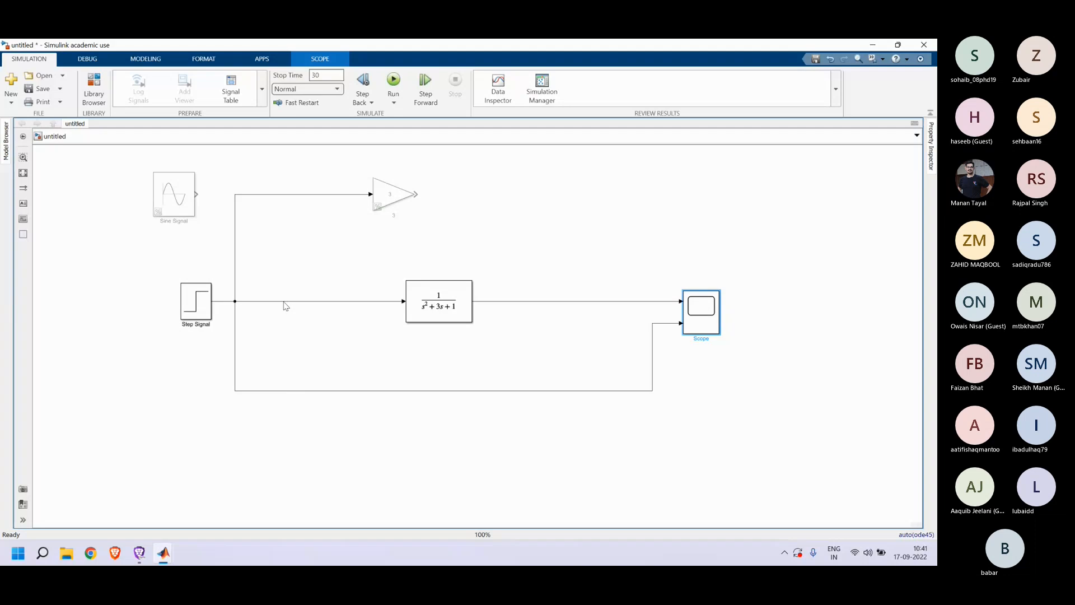
Step: Add a Sum block, enlarge it, and place it just below the line between the Step Signal and Transfer Fcn blocks
left_click(503, 461)
double_click(503, 460)
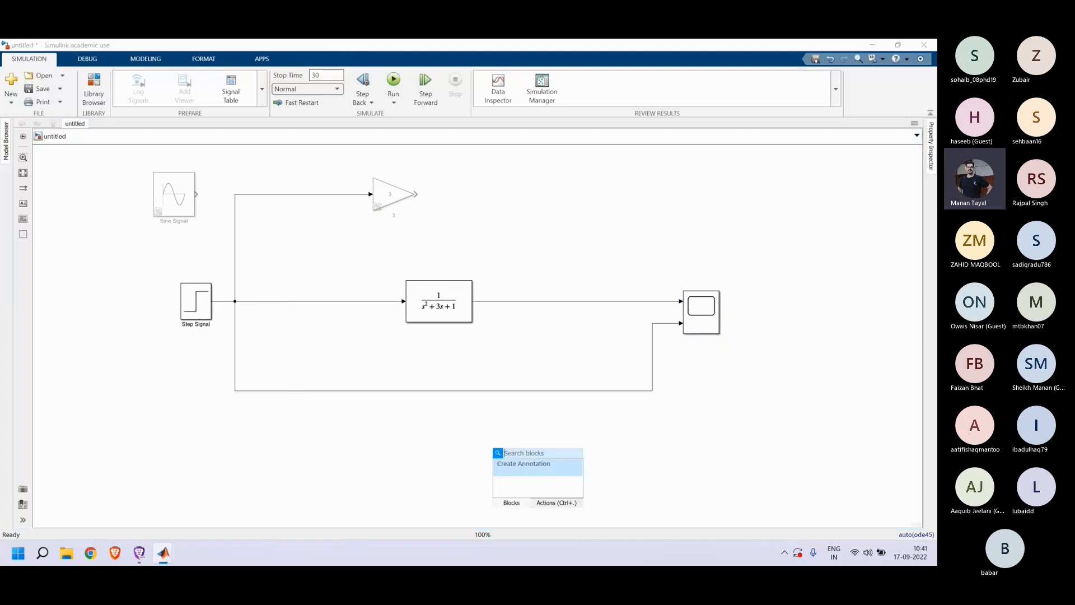
type("sum")
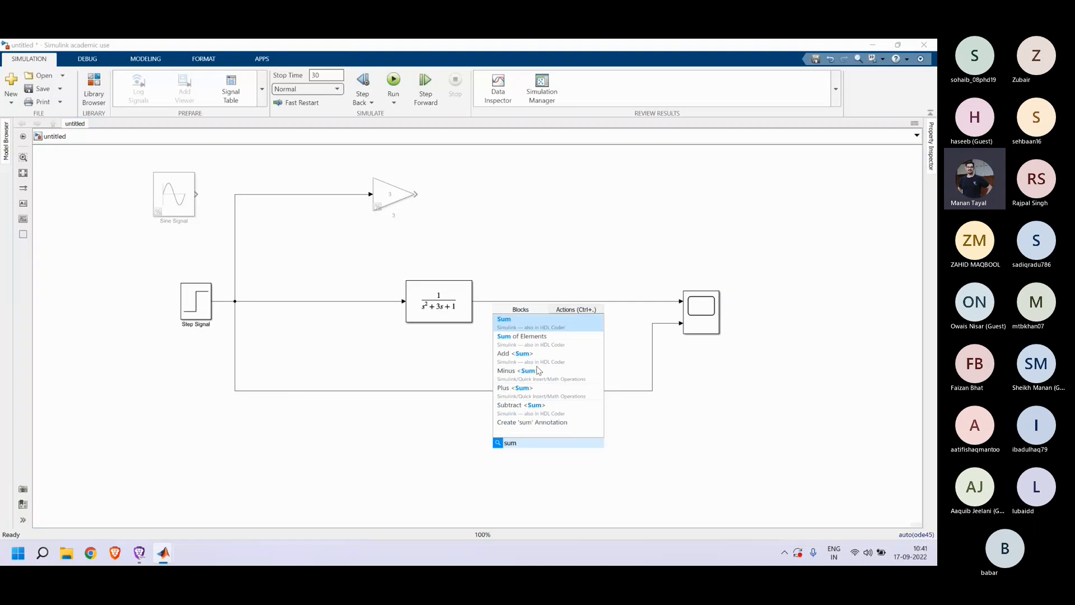
left_click(531, 326)
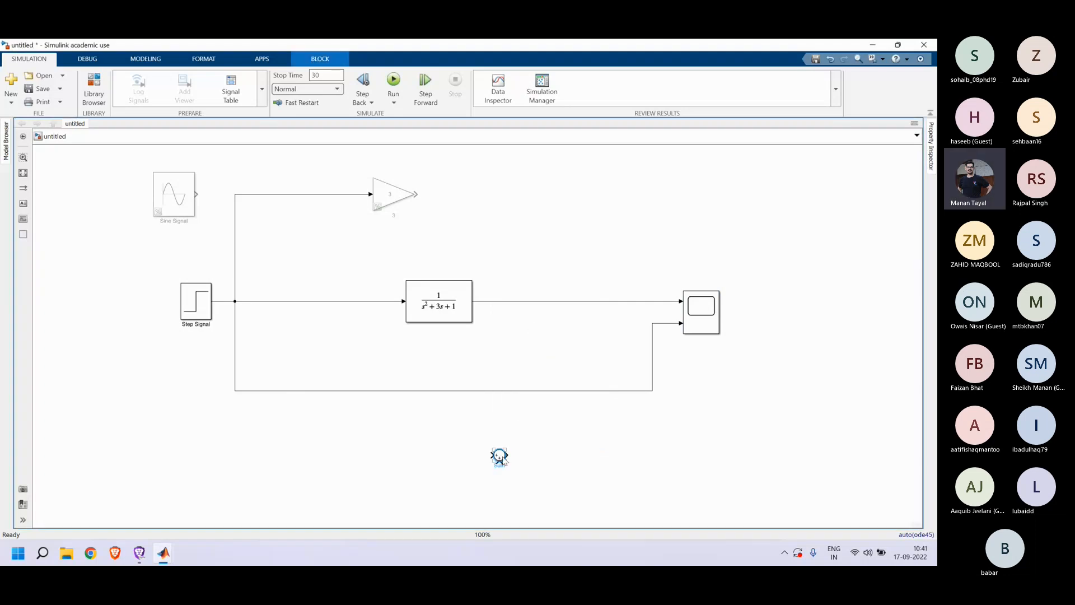
left_click_drag(507, 462, 535, 489)
left_click_drag(525, 491, 332, 345)
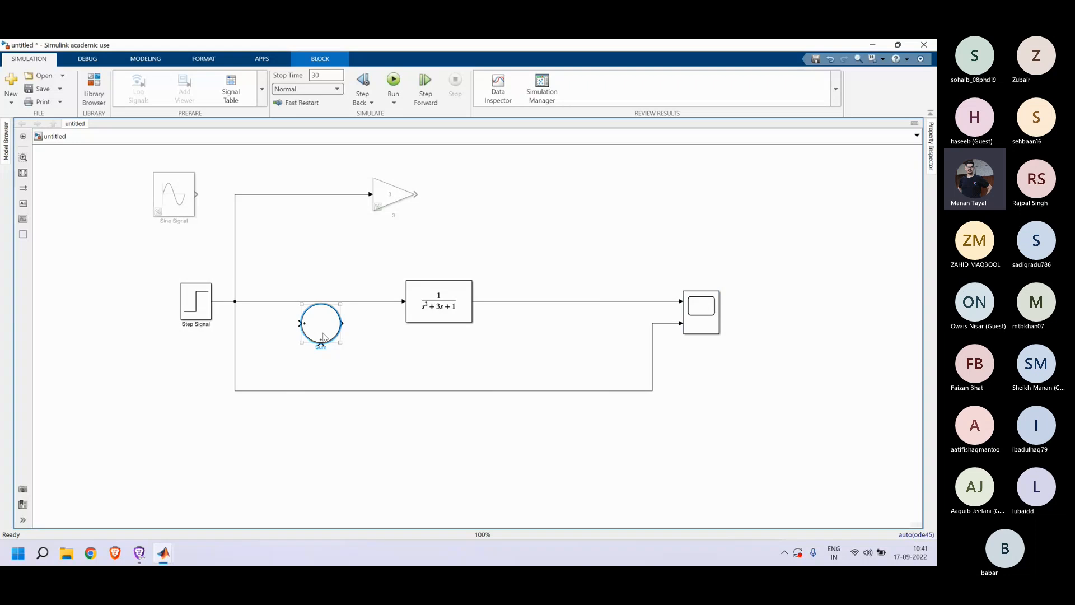
Step: Set the Sum block's list of signs to |+- so its second input is subtracted, and accept the parameters
double_click(323, 337)
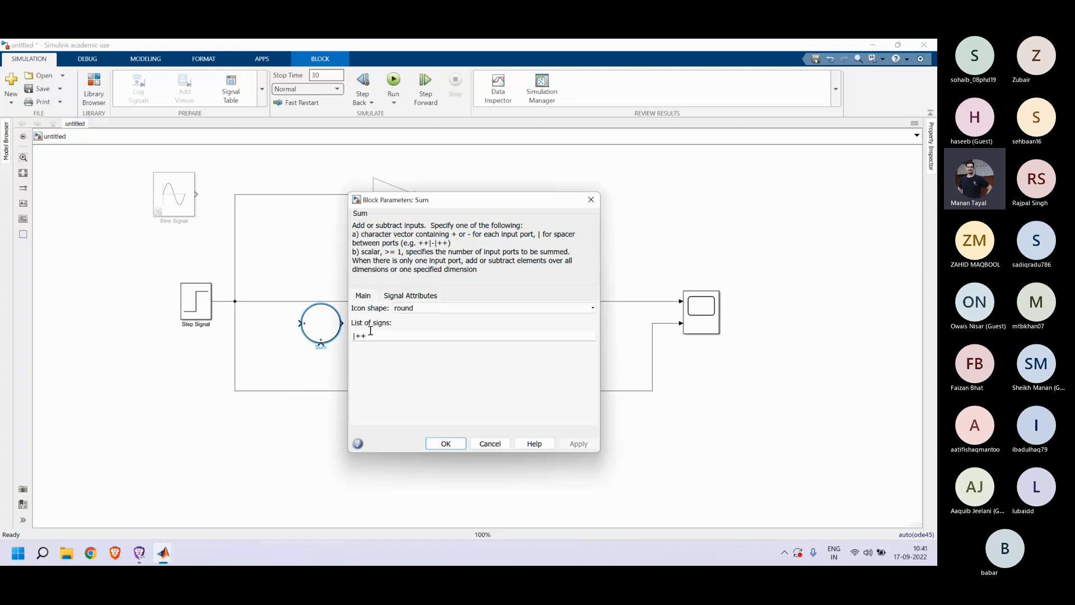
double_click(371, 333)
left_click(371, 333)
key("BackSpace")
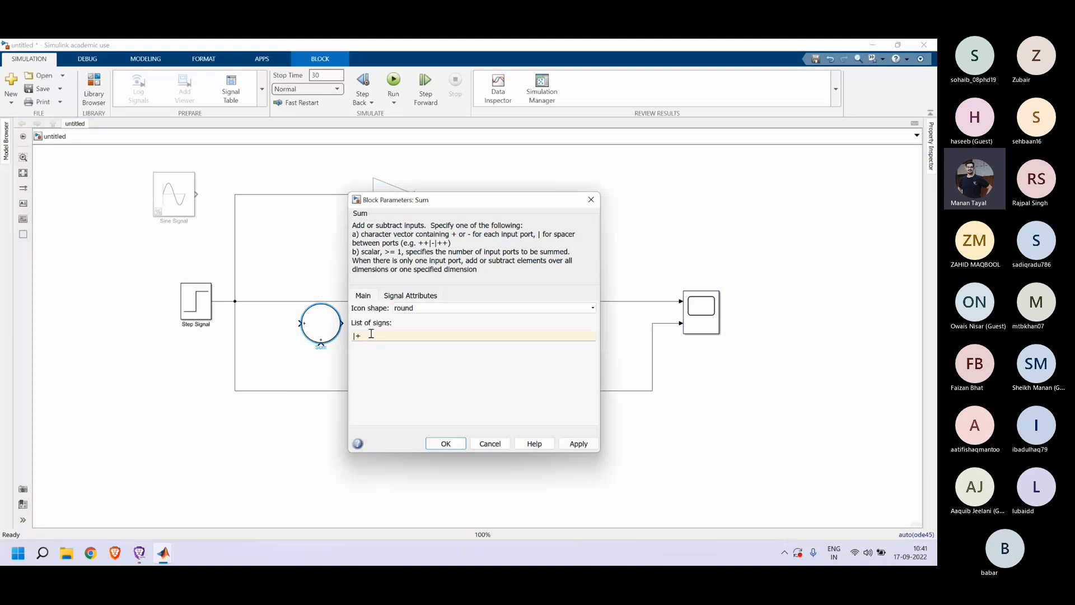
left_click(579, 444)
left_click(444, 444)
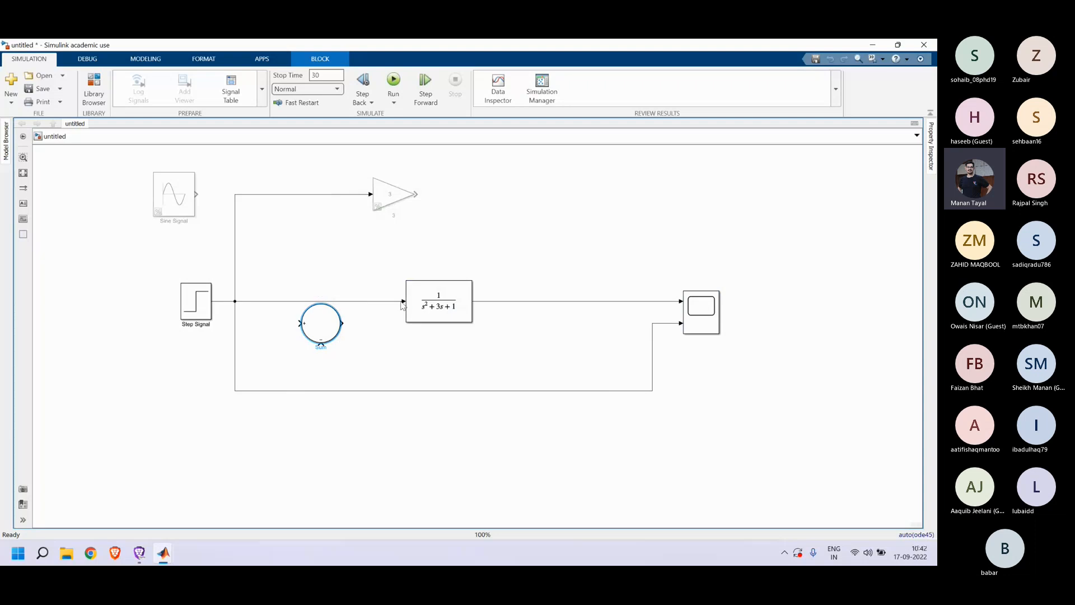
Step: Wire the Sum block between the Step Signal and Transfer Fcn, and feed the transfer function's output back to its minus input
left_click_drag(403, 301, 313, 308)
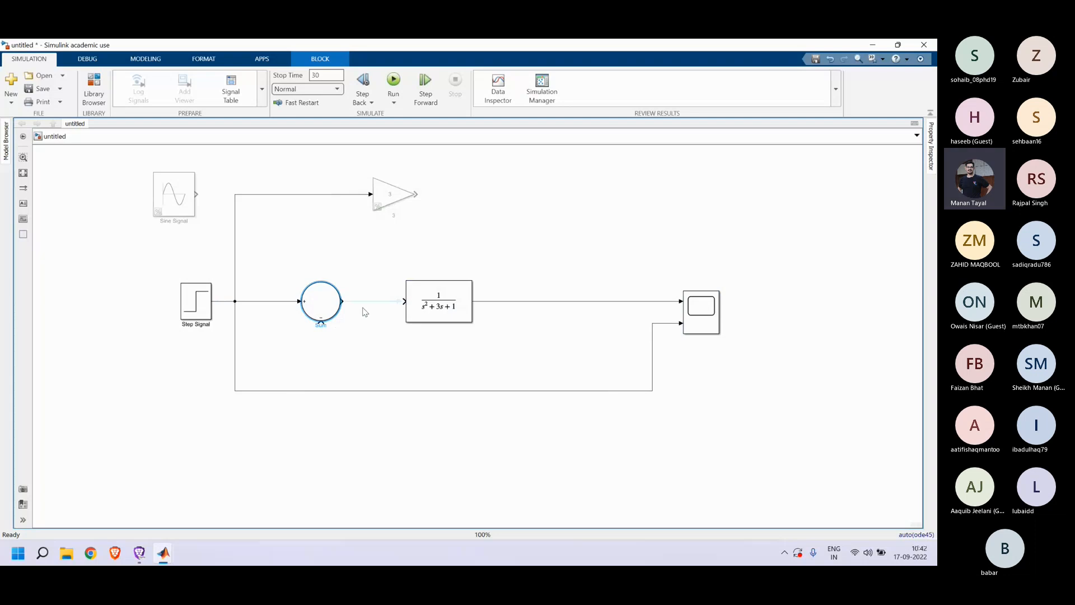
left_click(344, 302)
left_click_drag(320, 319, 621, 302)
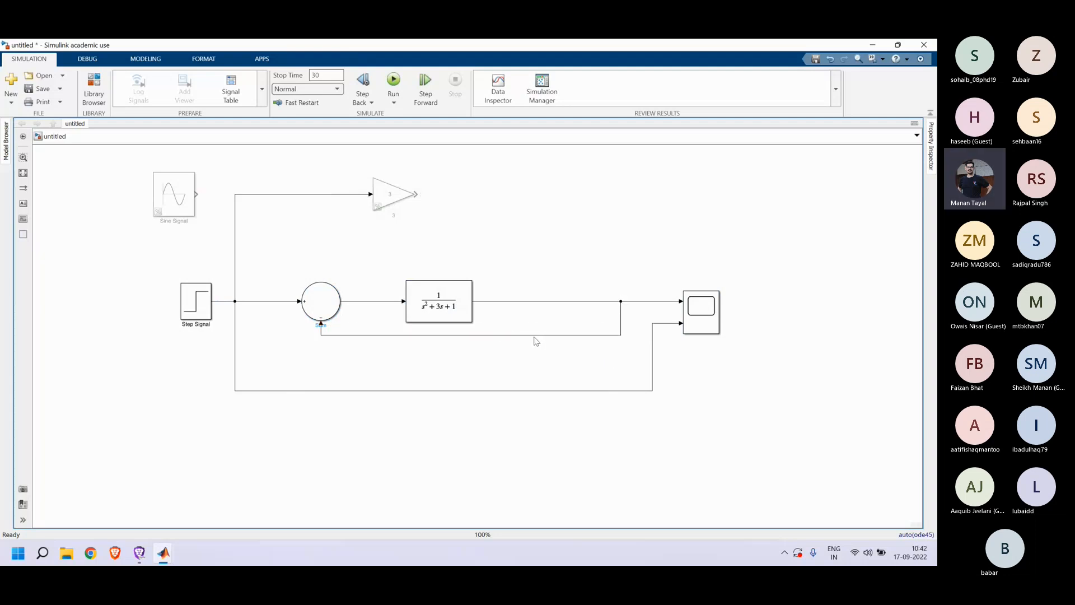
left_click_drag(534, 336, 532, 359)
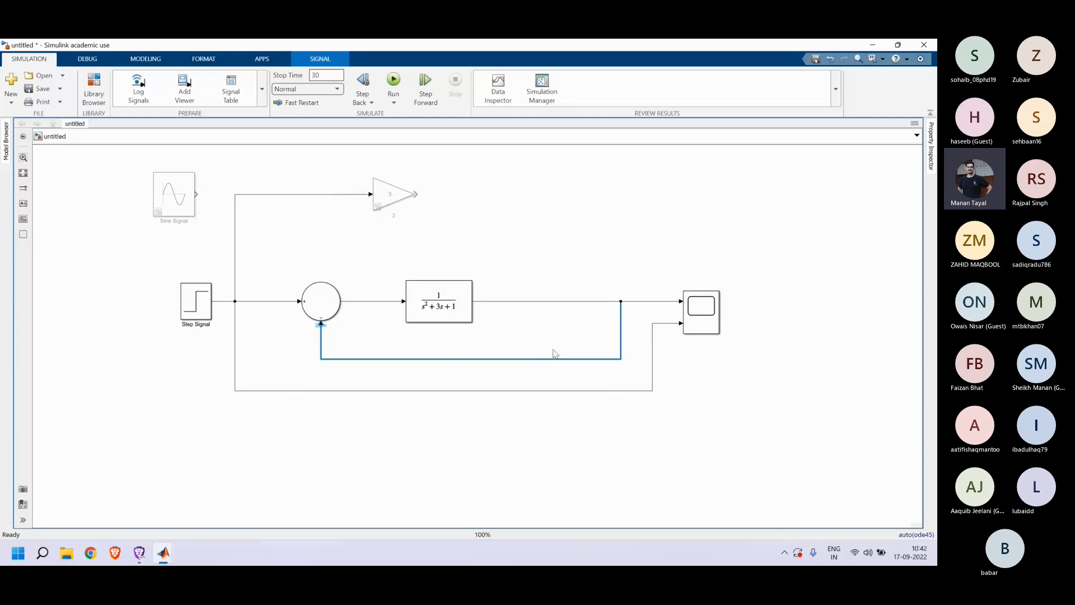
left_click(585, 336)
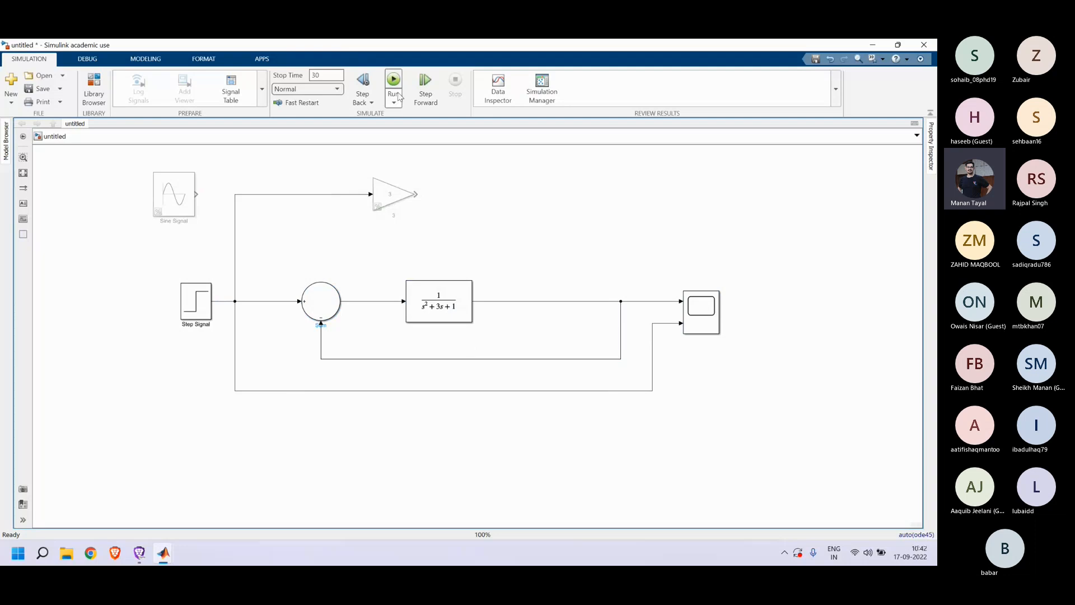
Step: Simulate the negative-feedback loop, compare its output with the step input on the Scope, and return to the model
left_click(394, 81)
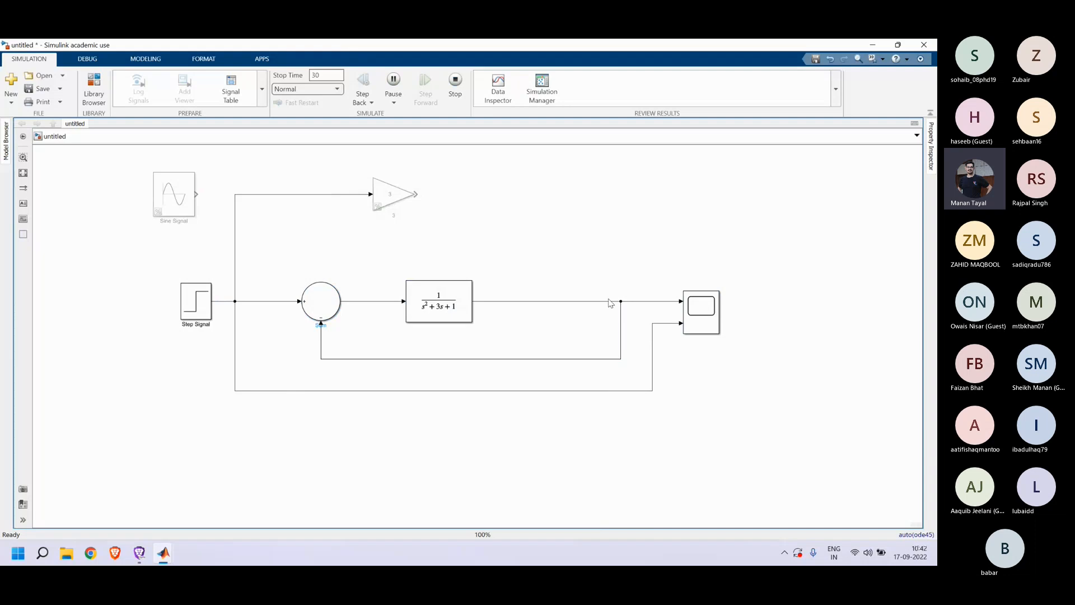
double_click(692, 308)
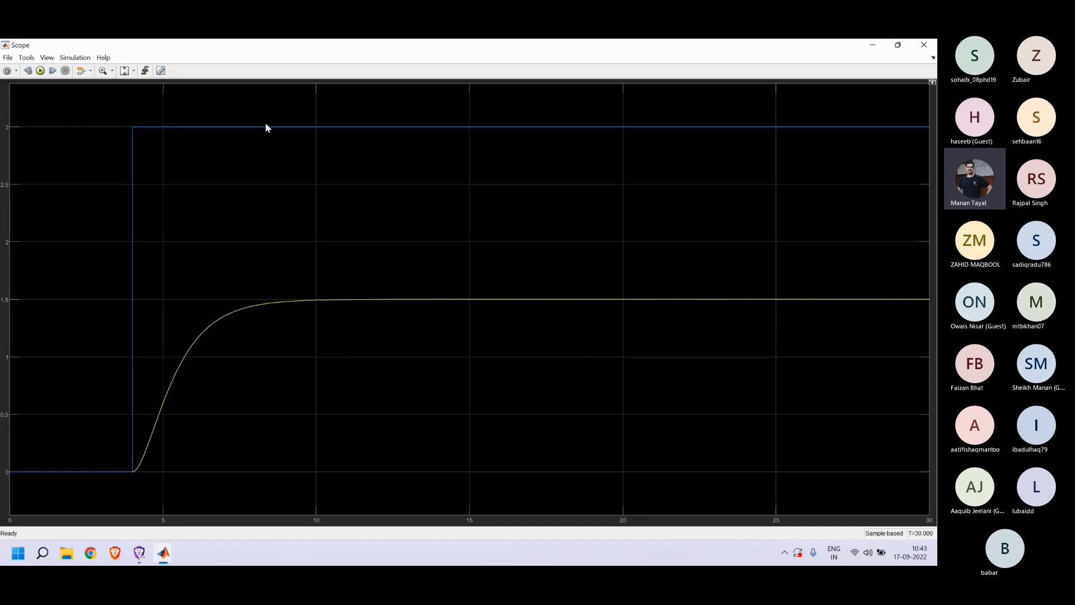
mouse_move(167, 553)
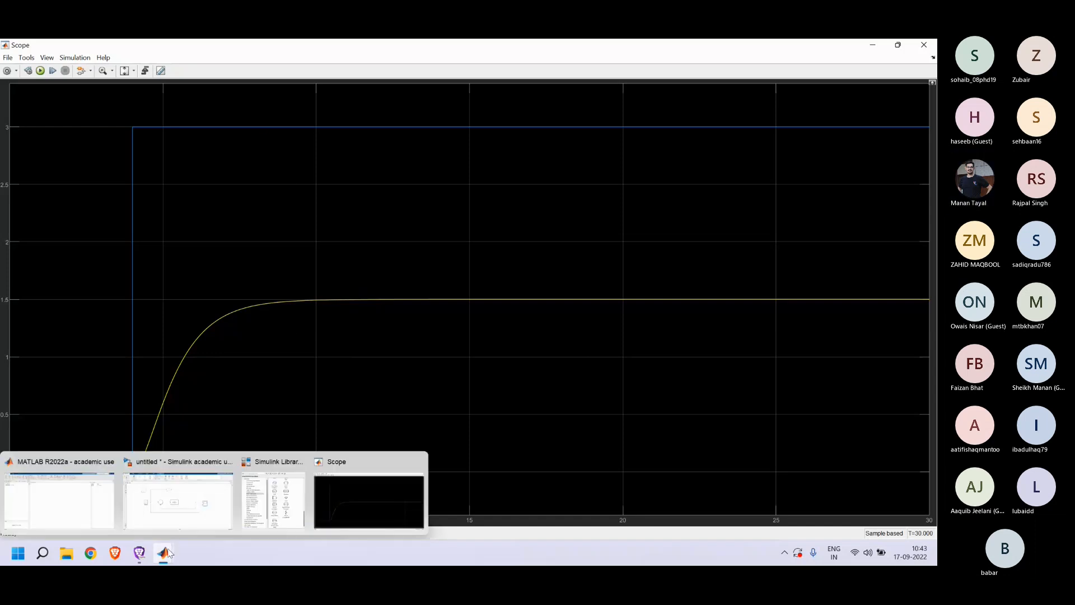
left_click(178, 496)
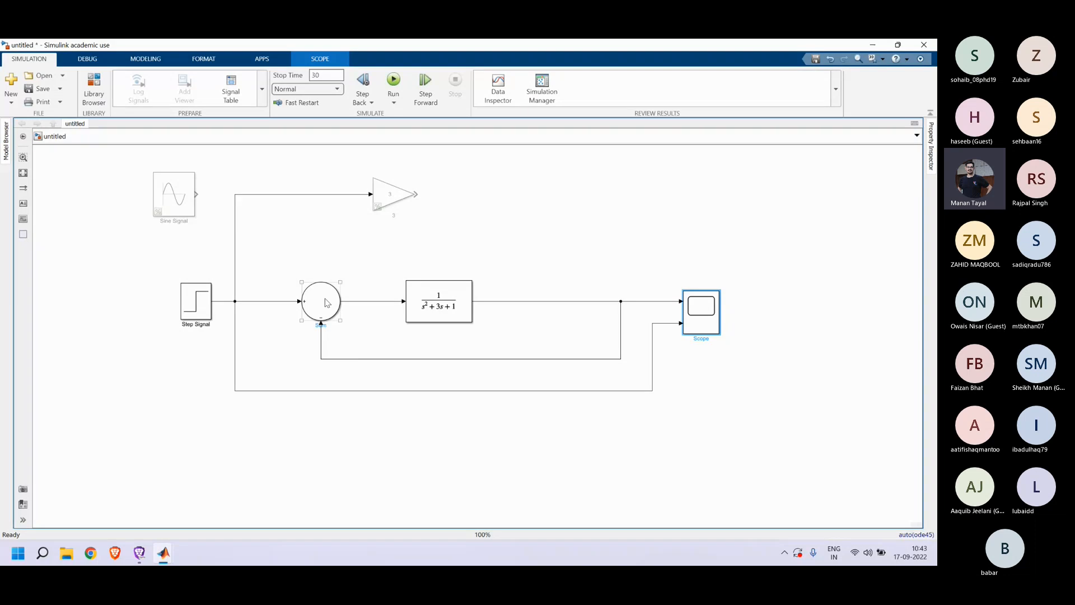
Step: Move the Sum block closer to the Step Signal and reroute the feedback line lower below the transfer function
left_click_drag(325, 302, 294, 307)
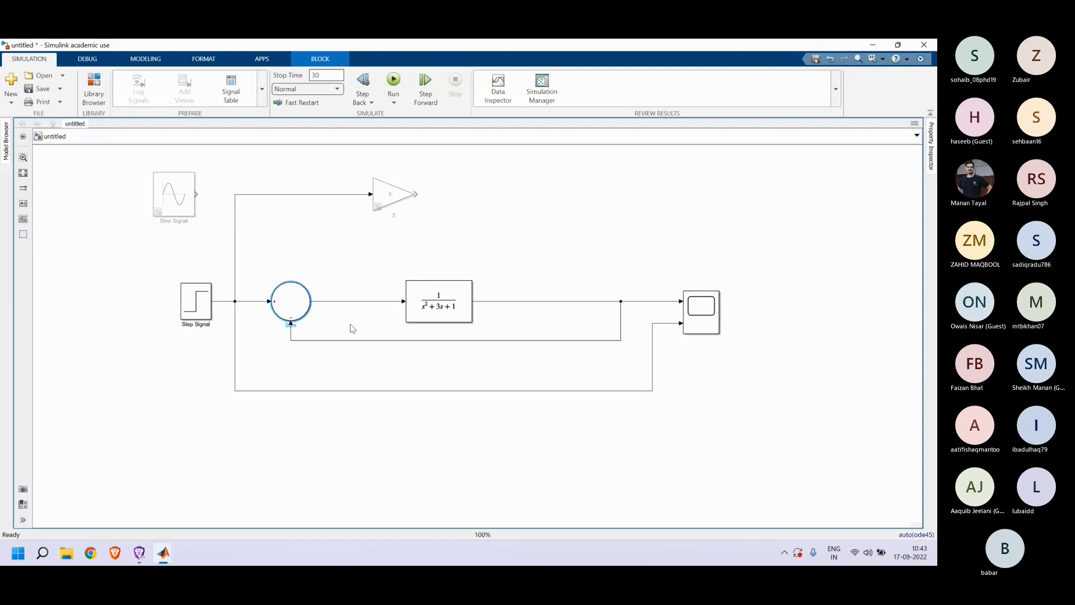
left_click_drag(411, 342, 412, 365)
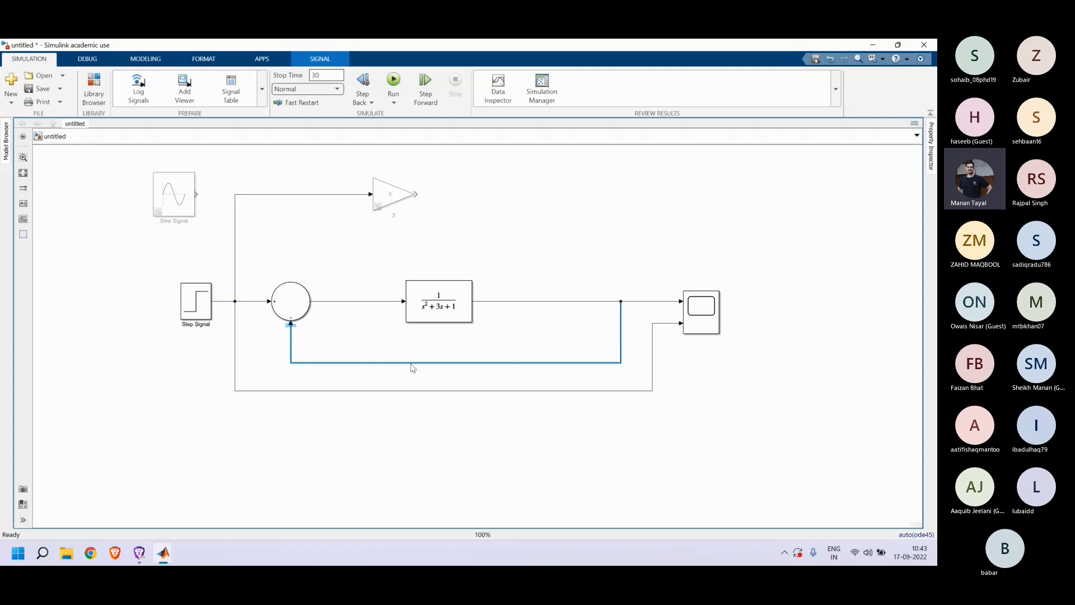
Step: Re-examine the closed-loop response against the step input on the Scope and return to the model
mouse_move(164, 553)
left_click(339, 505)
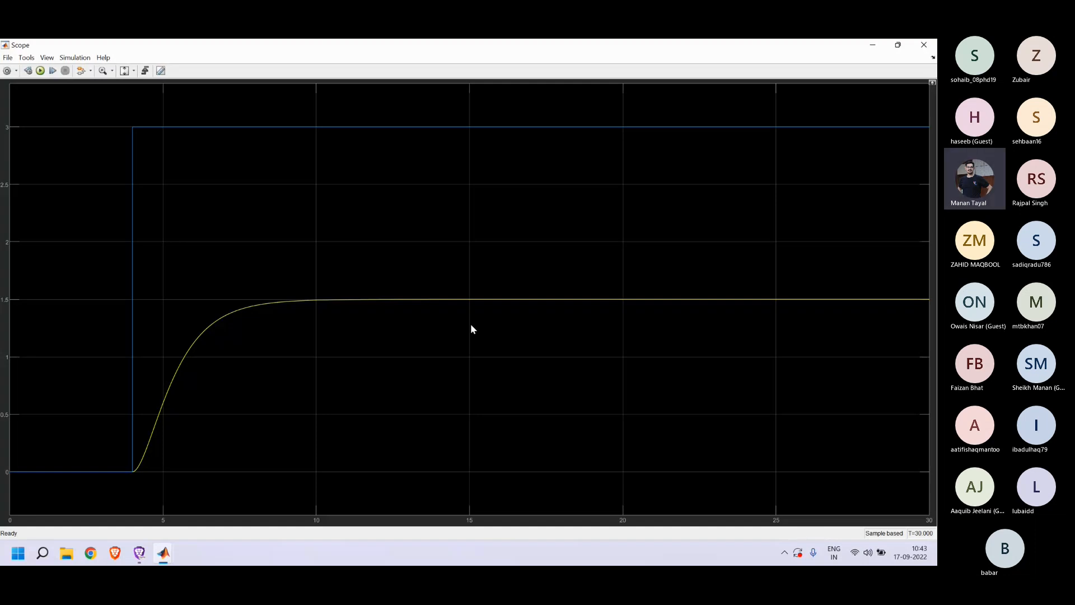
mouse_move(163, 554)
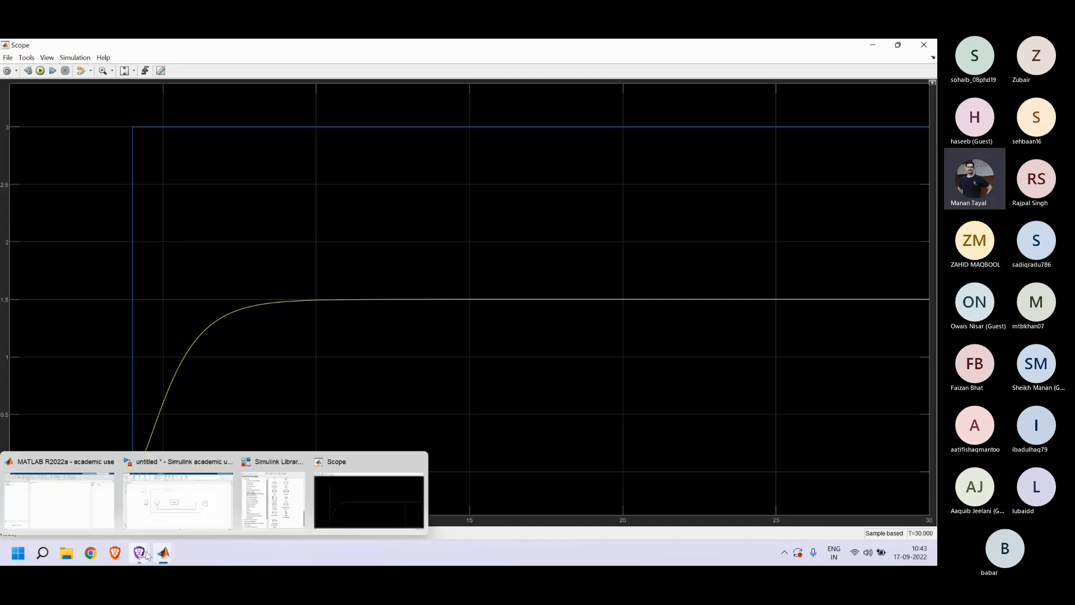
left_click(149, 503)
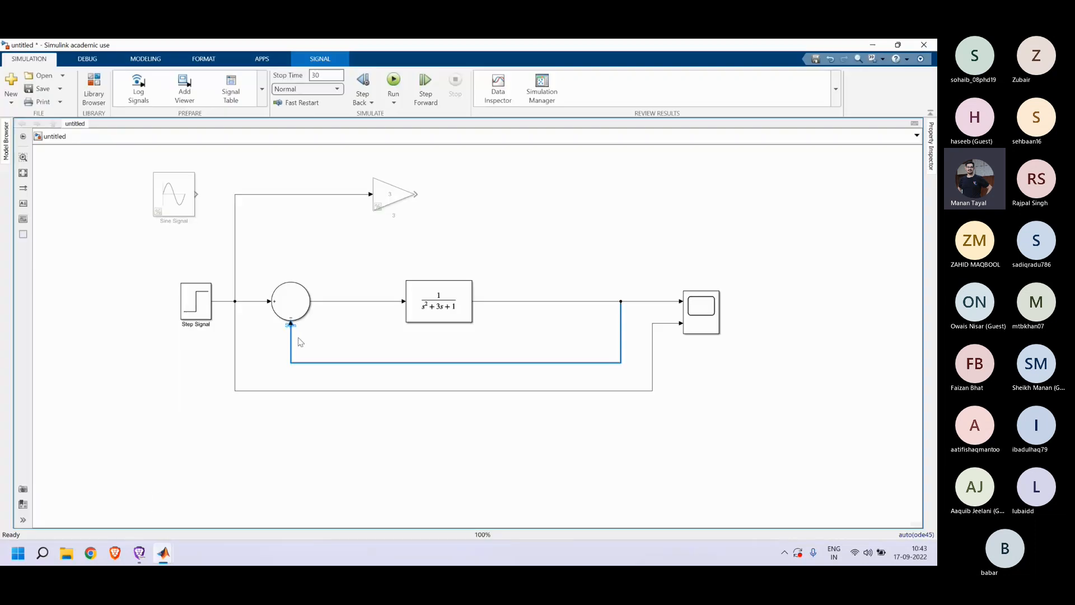
left_click(344, 348)
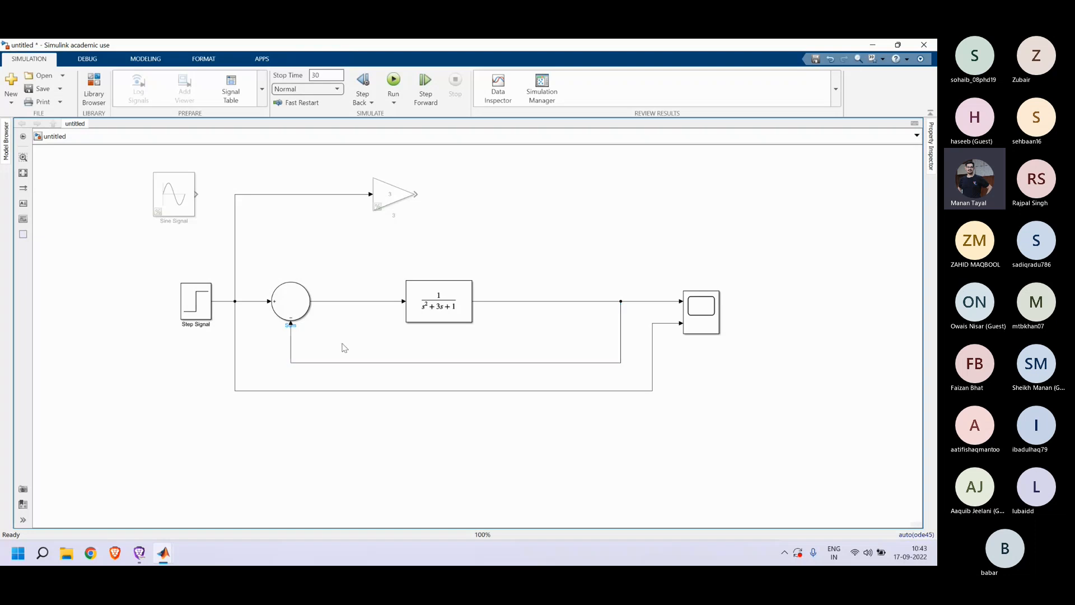
Step: Add a Gain block and insert it into the line between the Sum block and the Transfer Fcn block
double_click(398, 478)
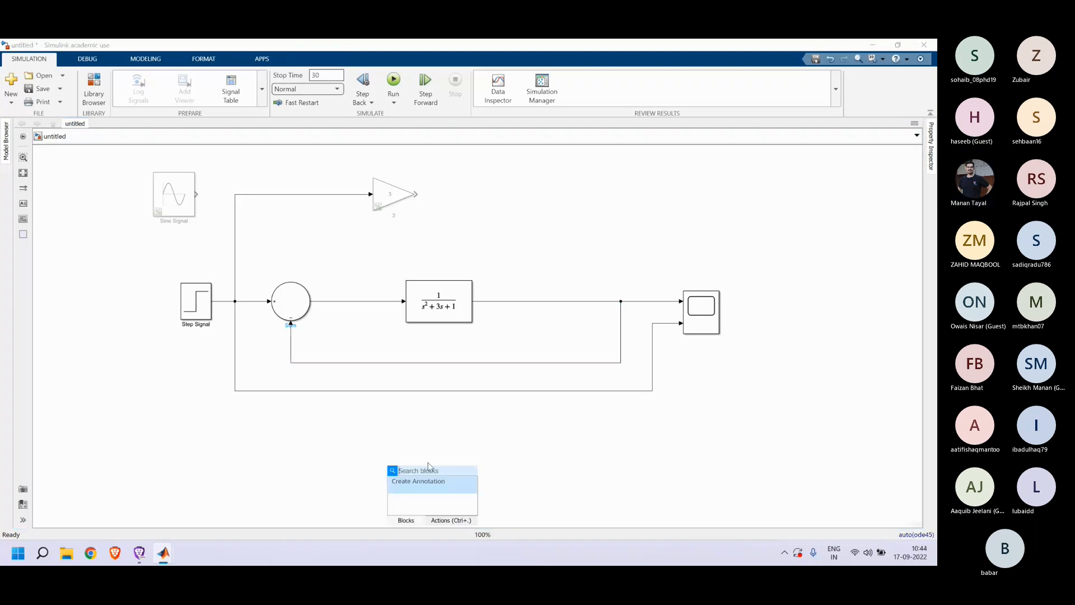
type("gain")
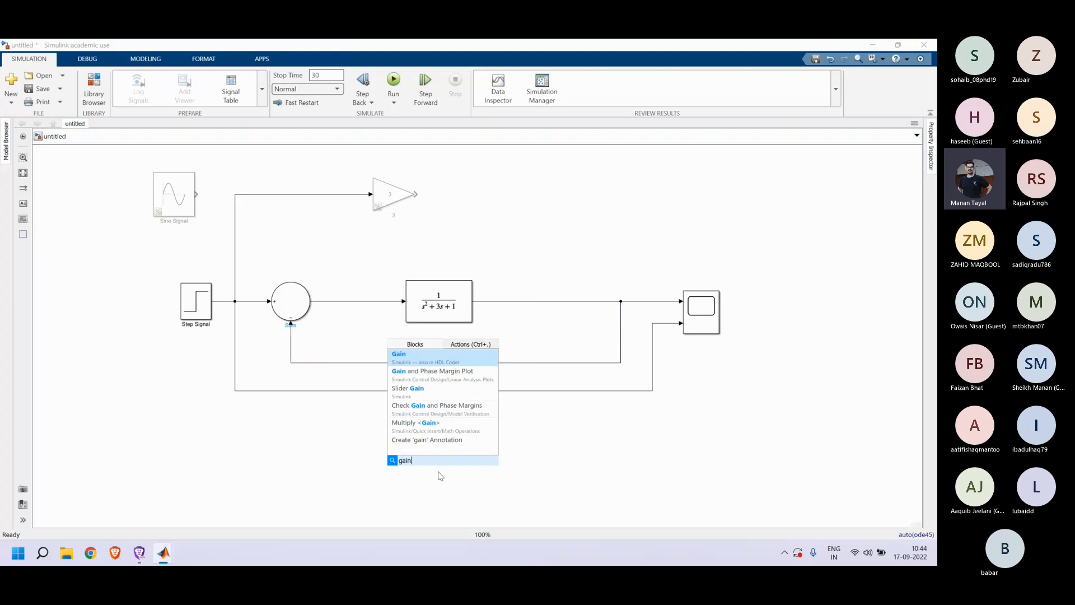
key("Return")
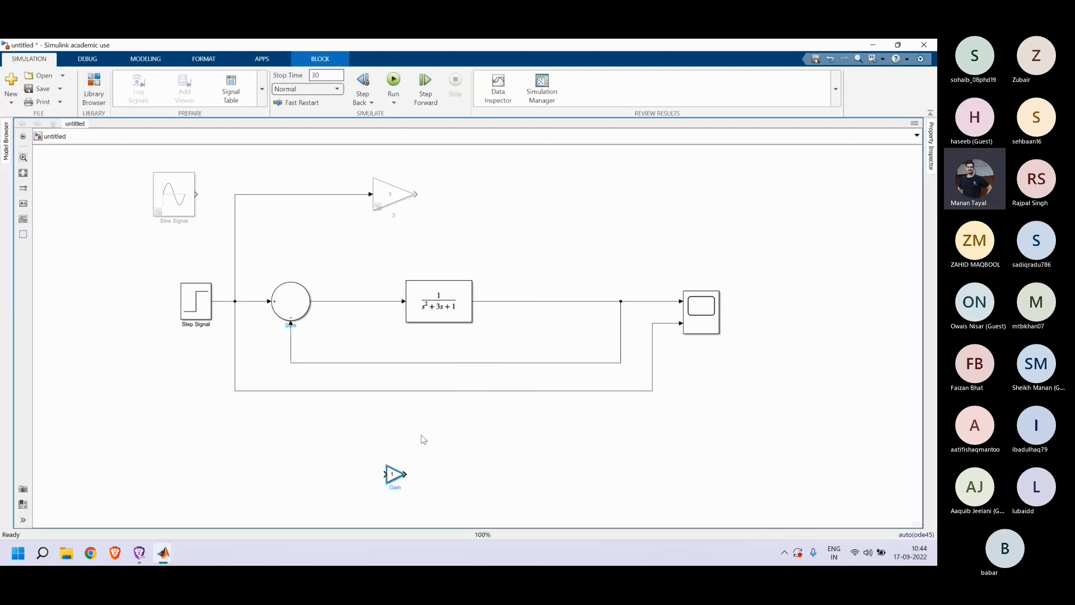
left_click_drag(394, 477, 363, 302)
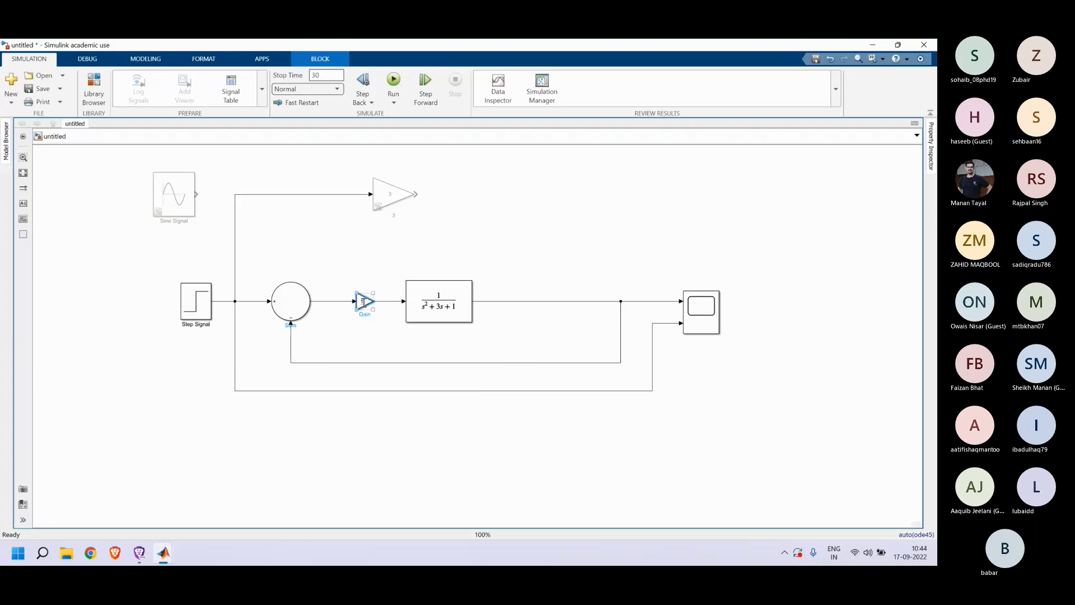
left_click(387, 333)
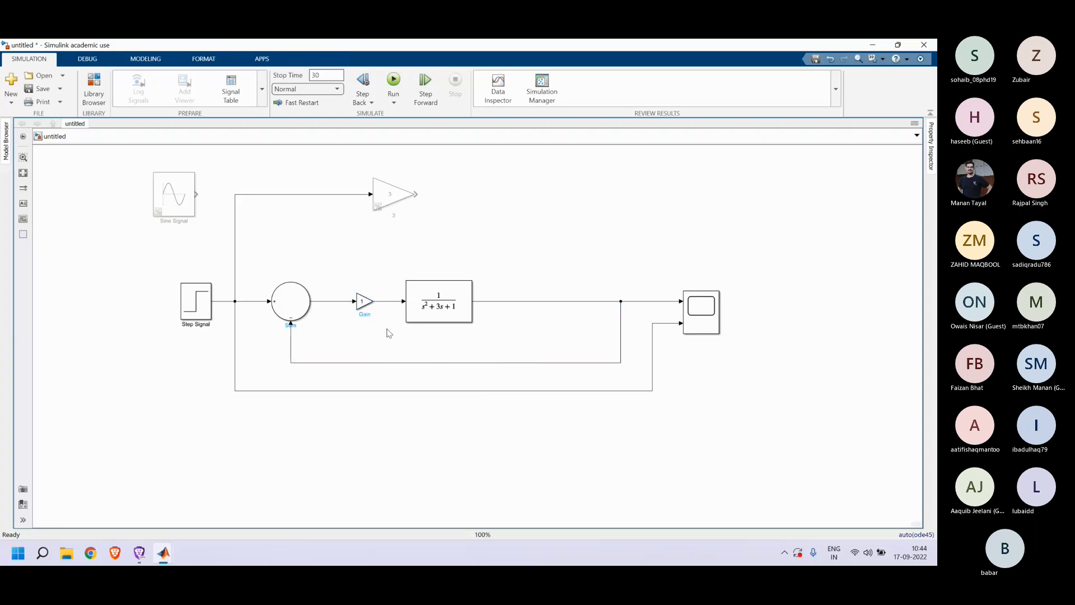
Step: Set the gain of the new Gain block in the loop to 2, apply it and accept the parameters
double_click(366, 305)
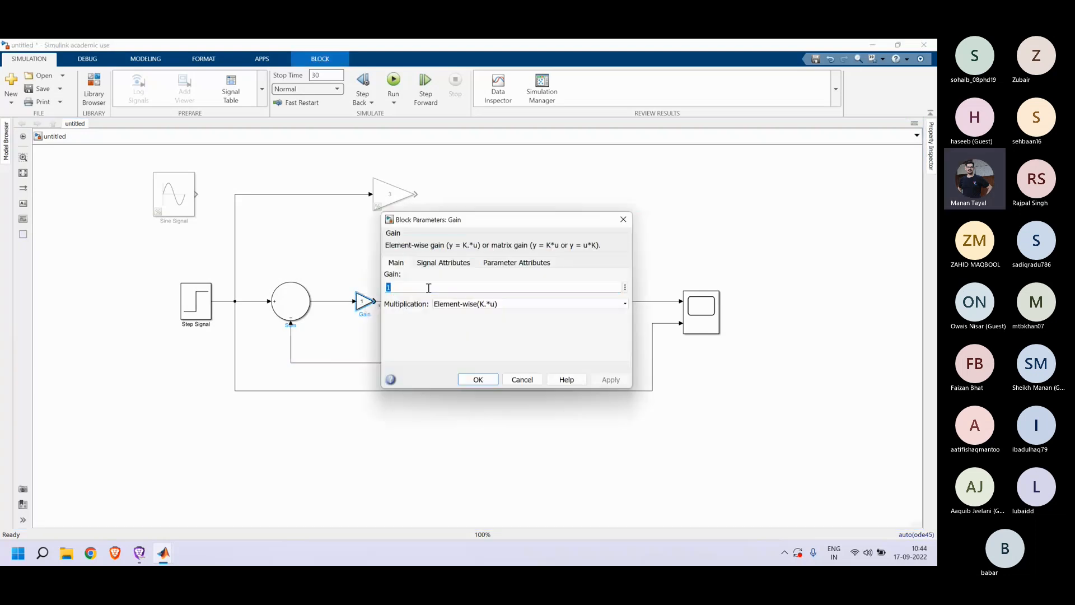
left_click(429, 288)
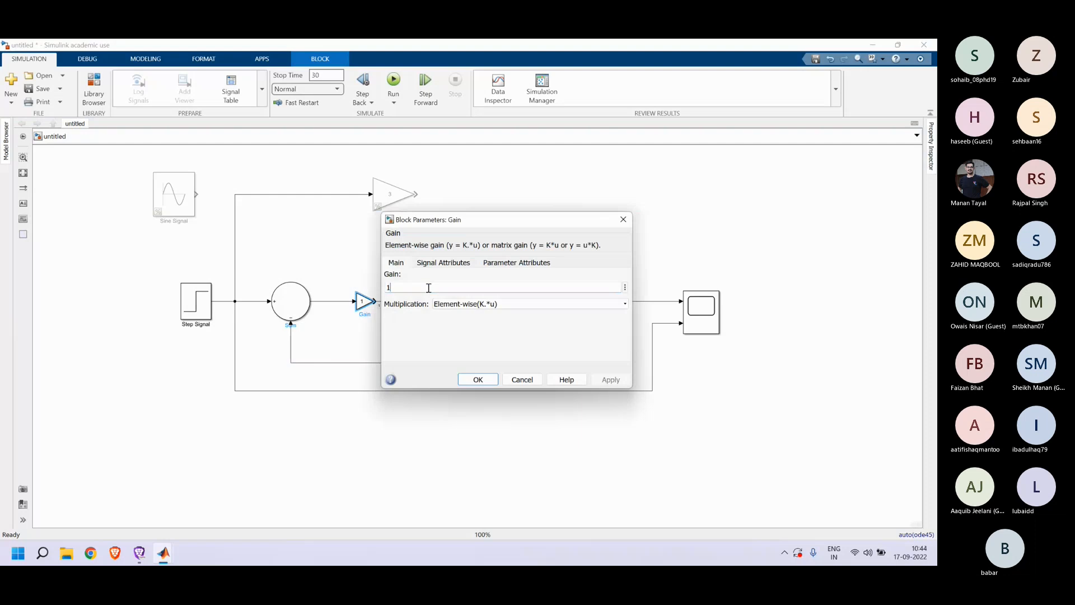
key("BackSpace")
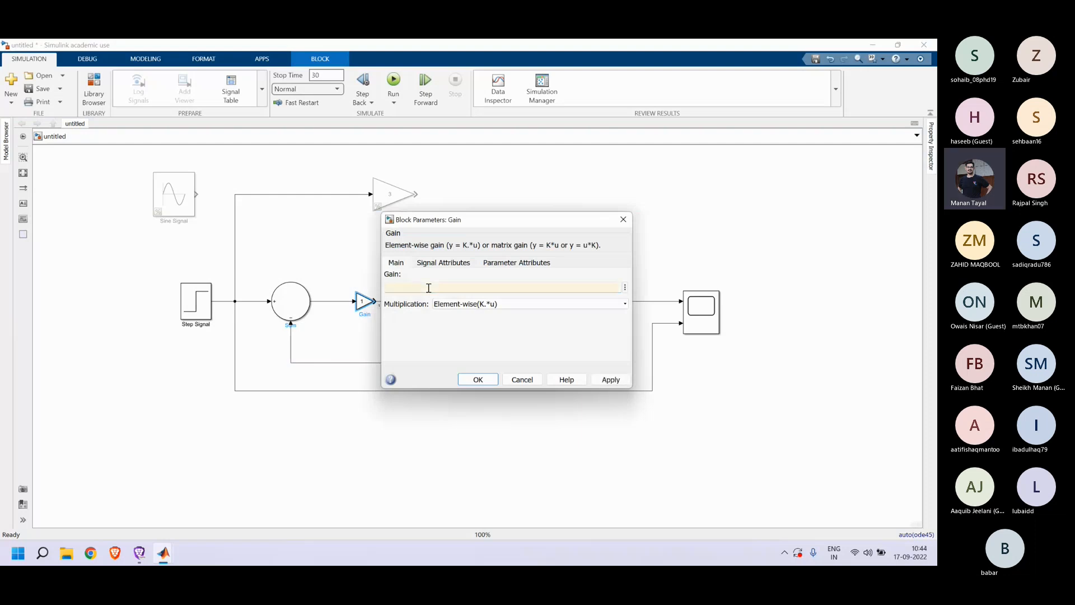
type("2")
left_click(610, 379)
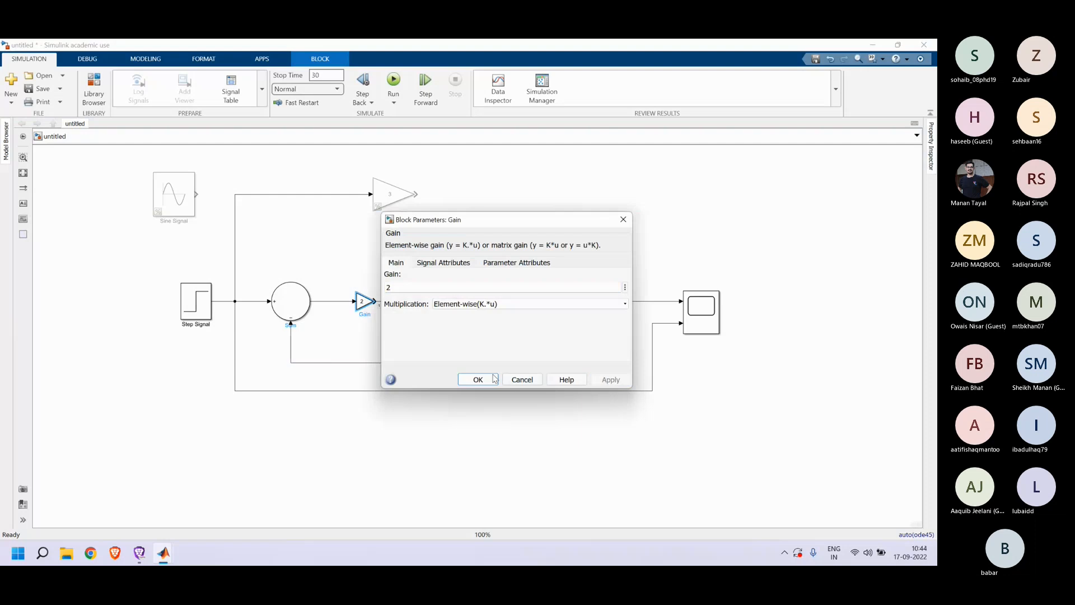
left_click(477, 379)
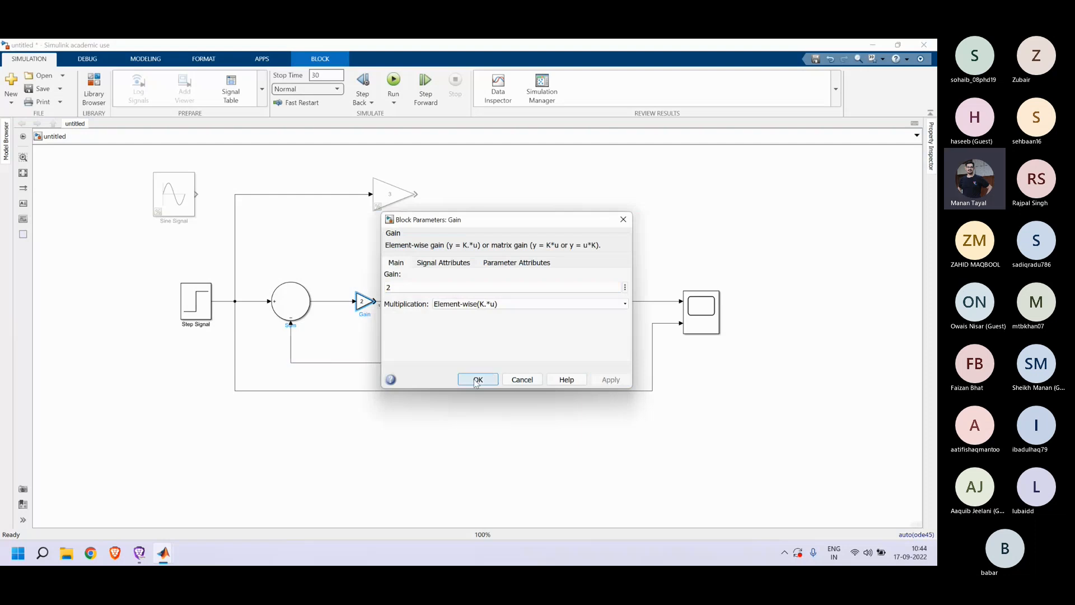
Step: Rename the Gain block in the feedback loop as P
double_click(365, 315)
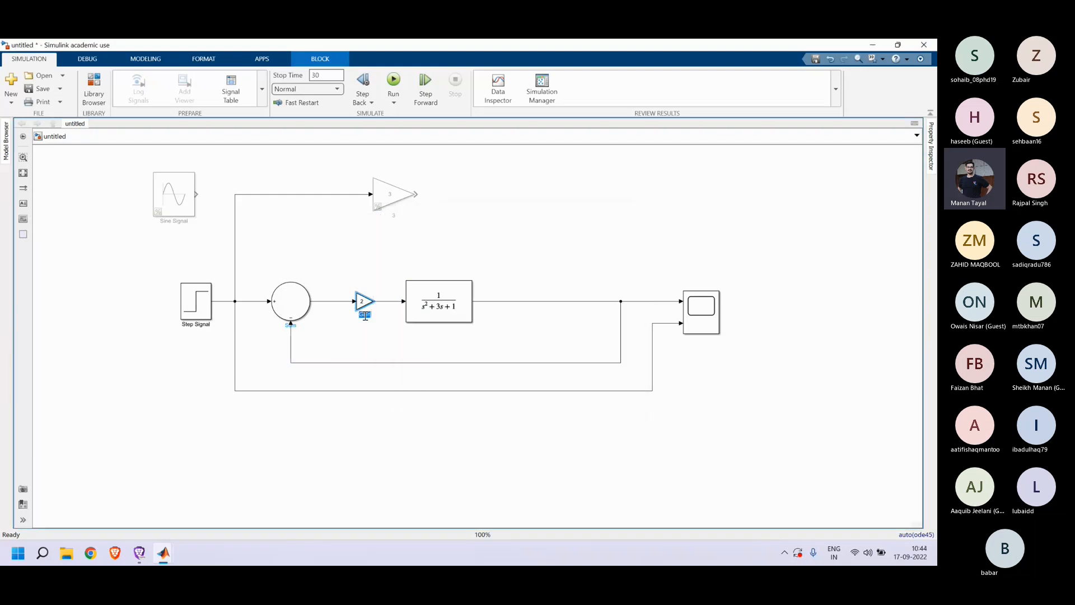
key("BackSpace")
type("P")
left_click(392, 336)
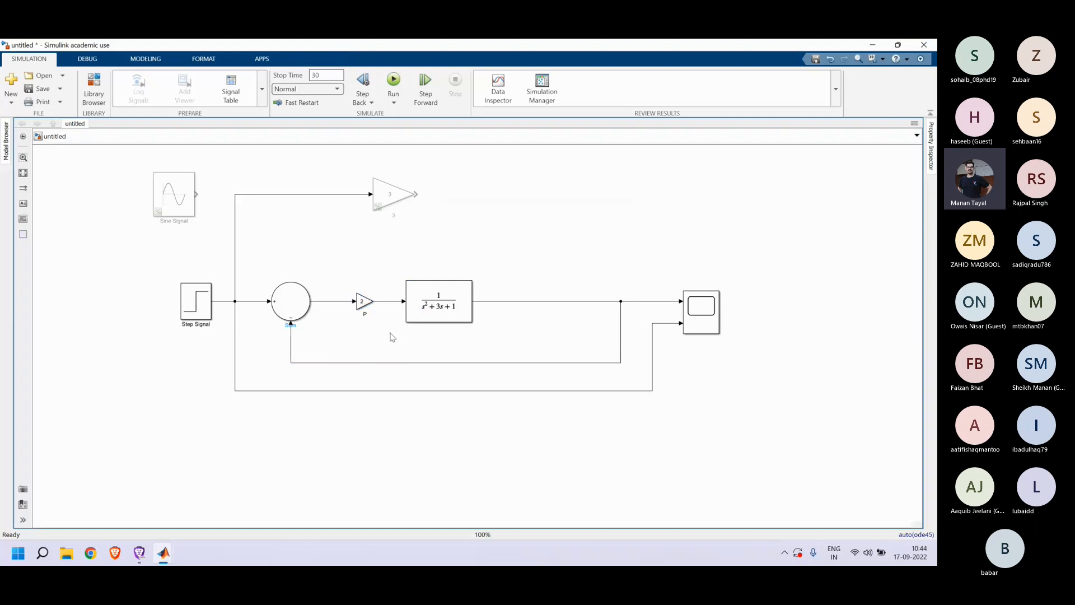
Step: Move the transfer function block closer to the Scope, name it Plant, and centre the P block between it and the Sum block
left_click_drag(432, 314, 516, 314)
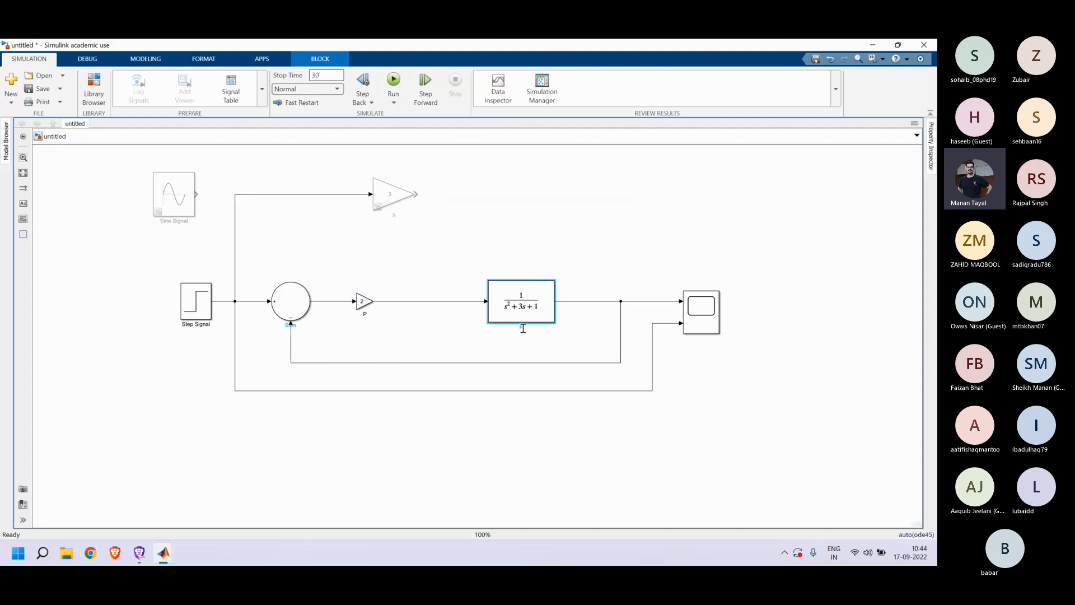
type("lant")
key("Return")
left_click_drag(367, 306, 411, 307)
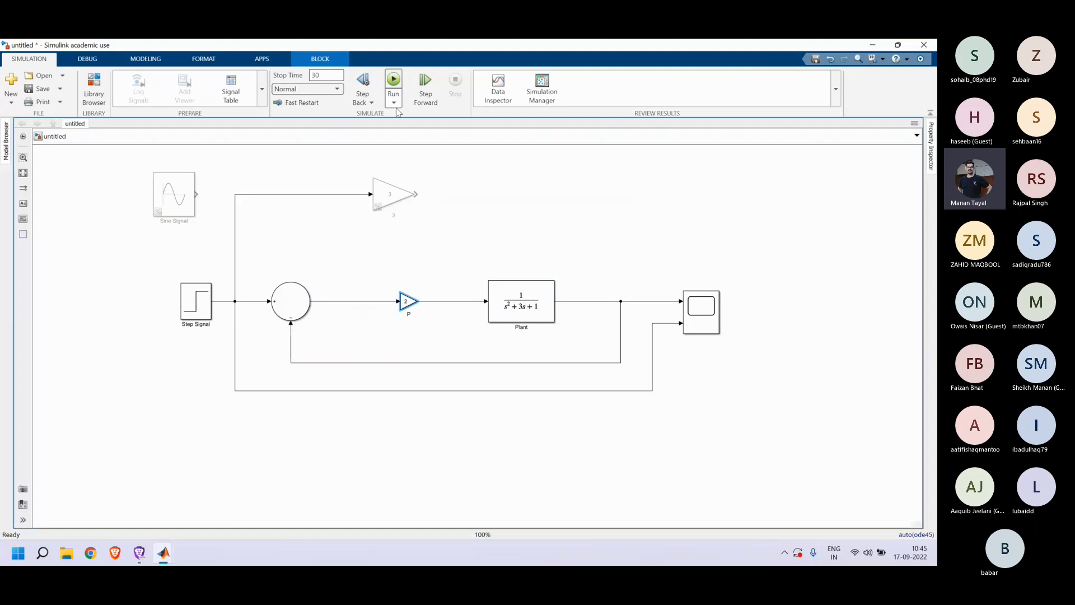
Step: Run the simulation with the gain of 2, compare the response with the step input on the Scope, and return to the model
left_click(394, 81)
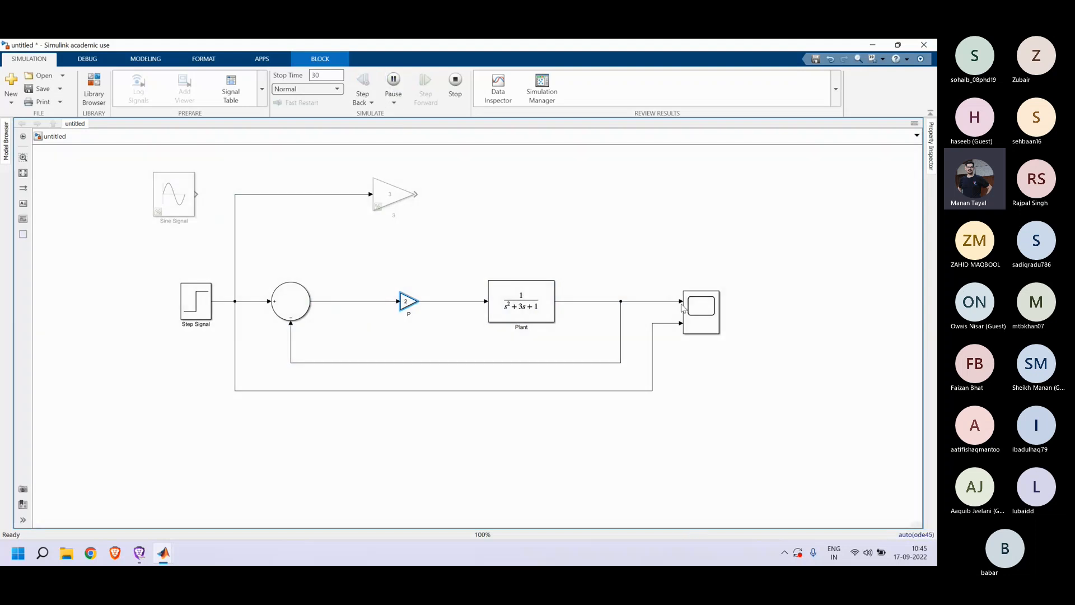
left_click(711, 333)
double_click(711, 333)
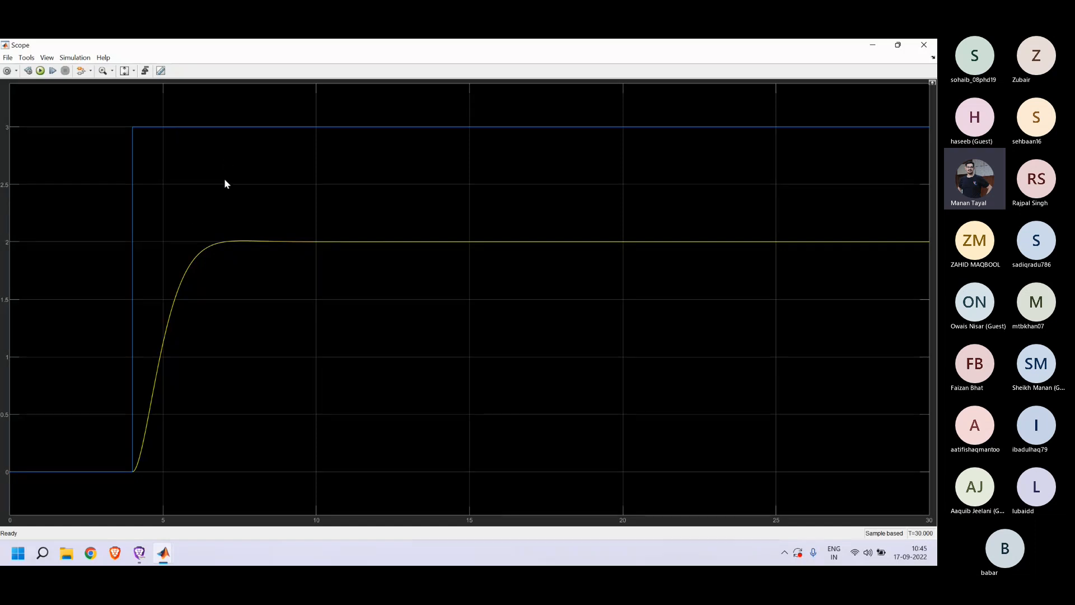
mouse_move(162, 554)
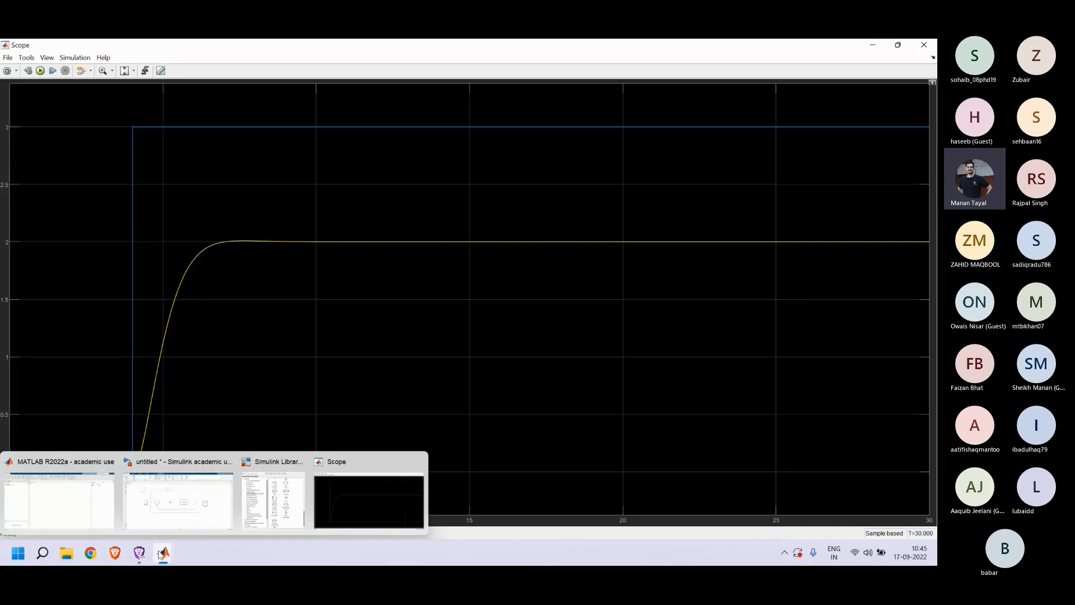
left_click(157, 507)
Step: Set the gain of the P block to 10, apply it and accept the parameters
left_click(407, 302)
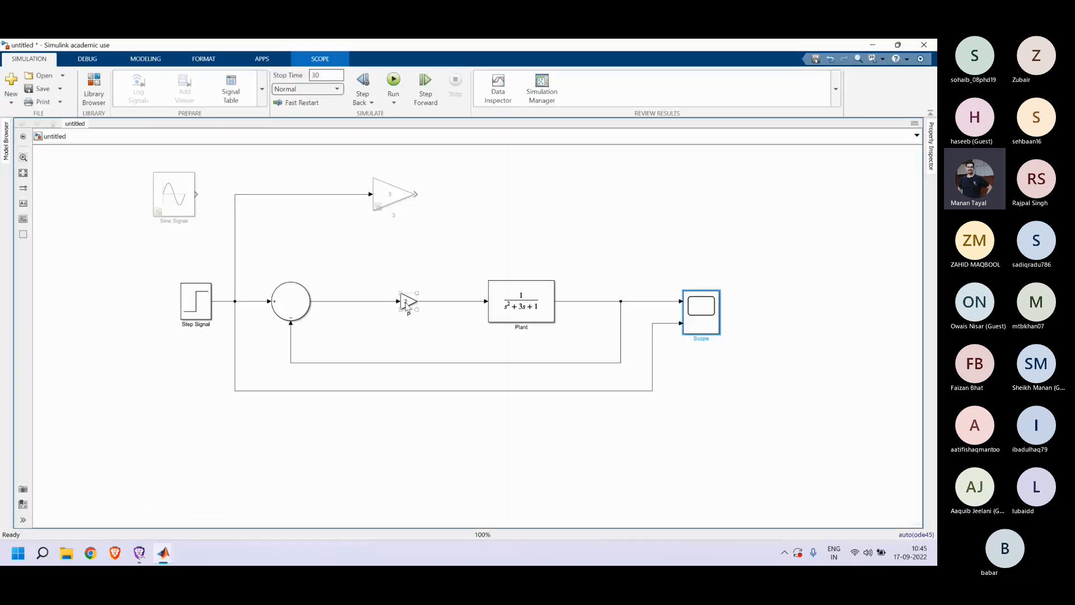
double_click(407, 302)
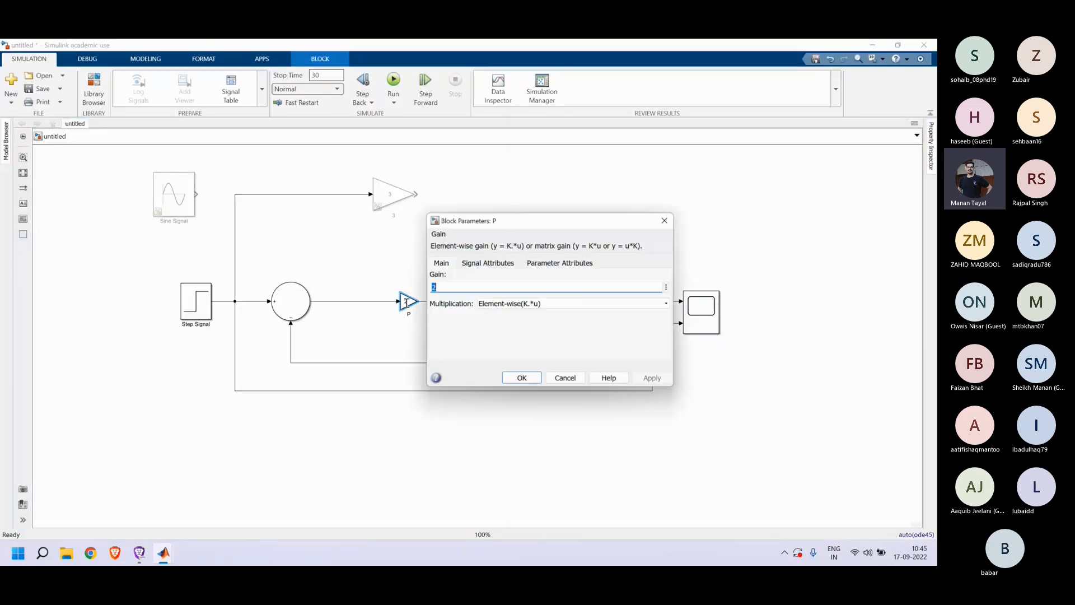
left_click(459, 288)
key("BackSpace")
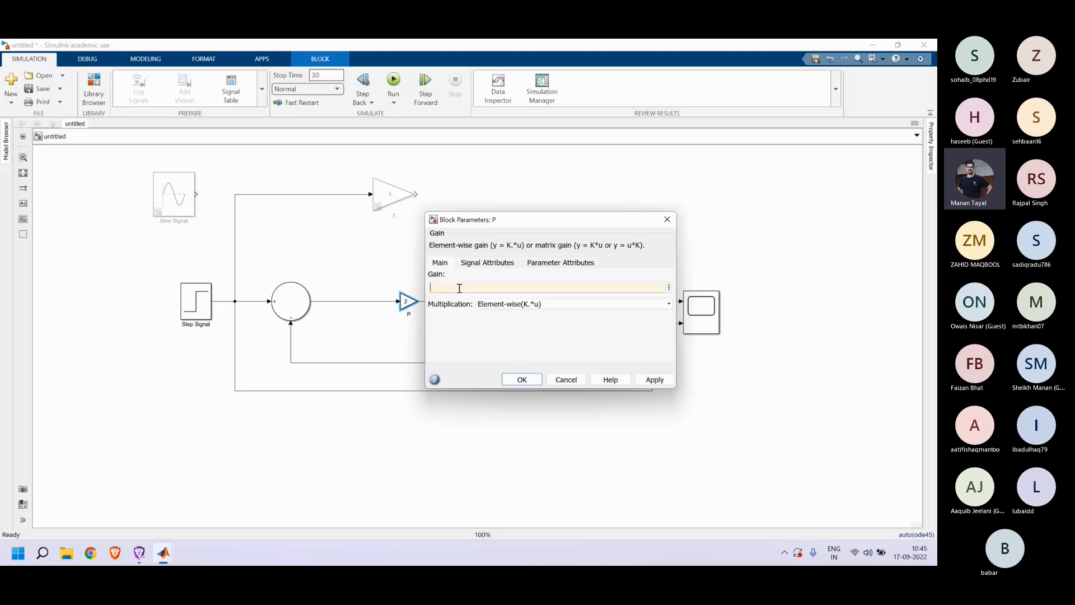
type("10")
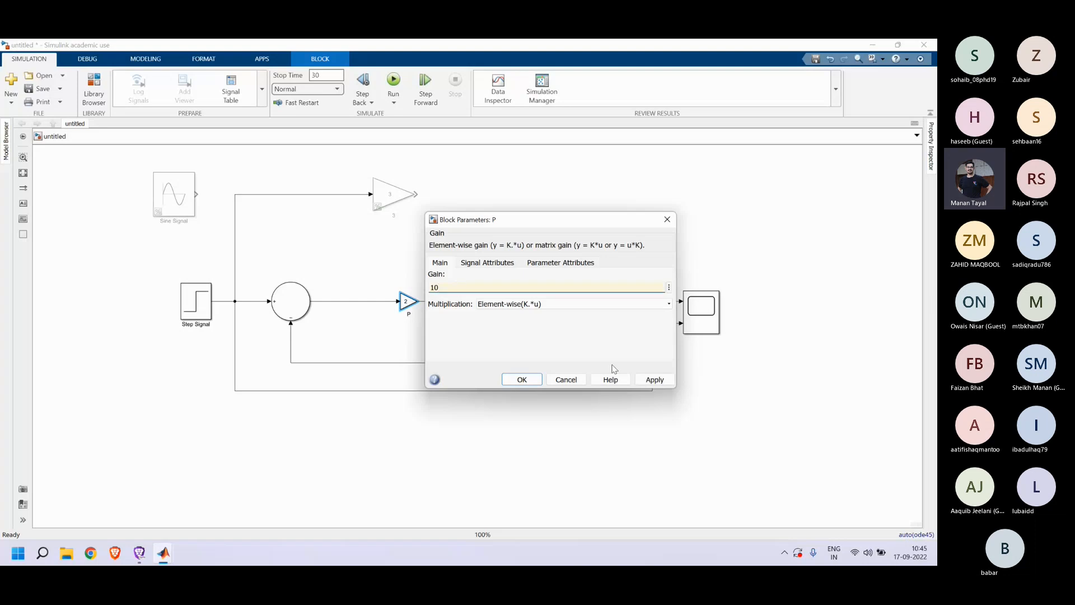
left_click(654, 380)
left_click(514, 379)
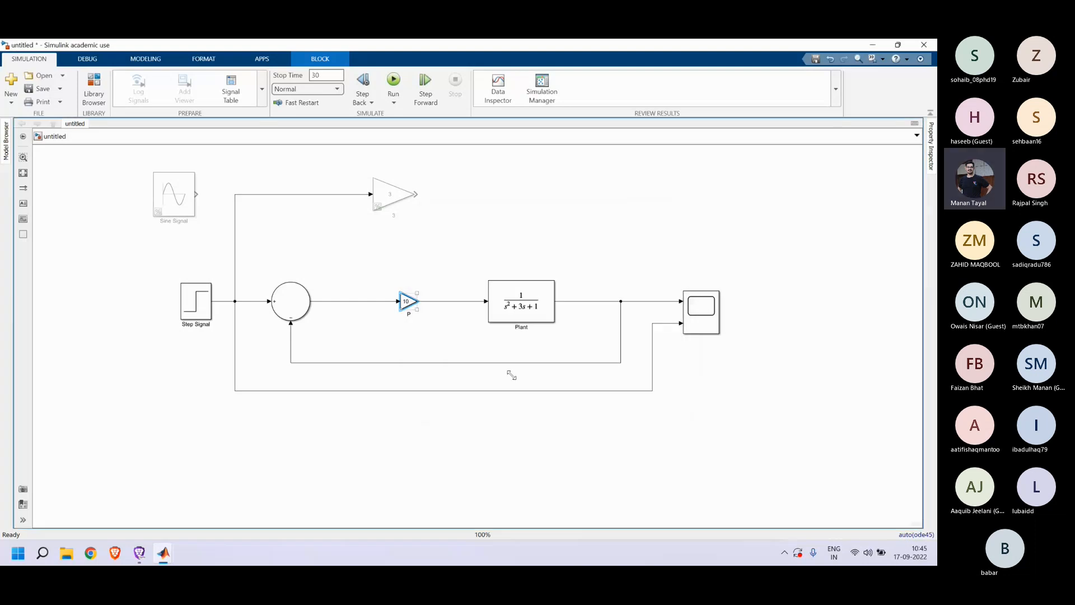
Step: Rerun the simulation with the gain of 10 and examine the closed-loop response against the step input on the Scope
left_click(393, 81)
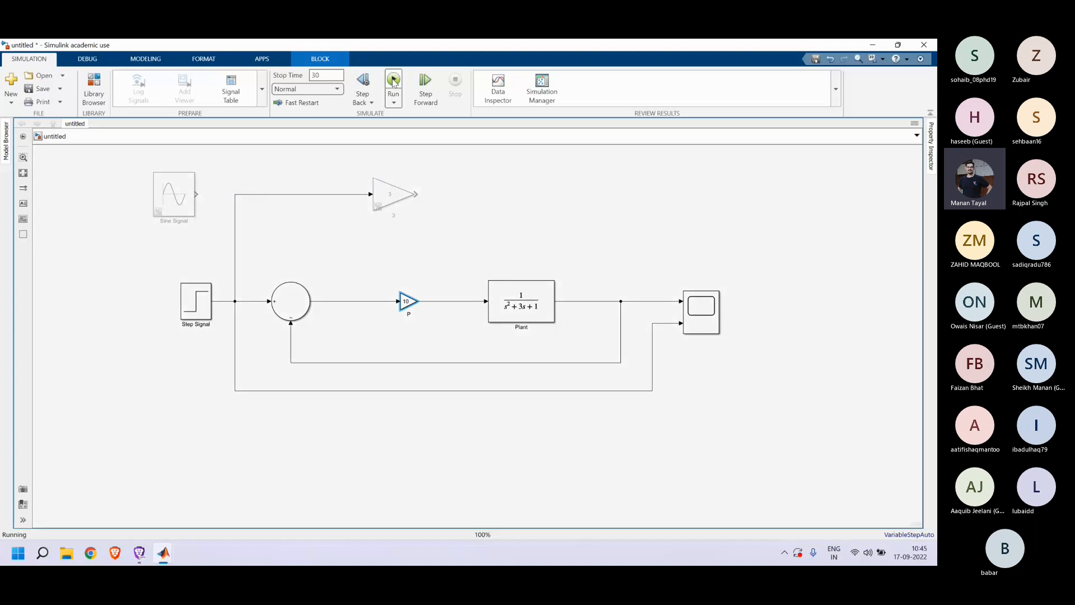
mouse_move(165, 561)
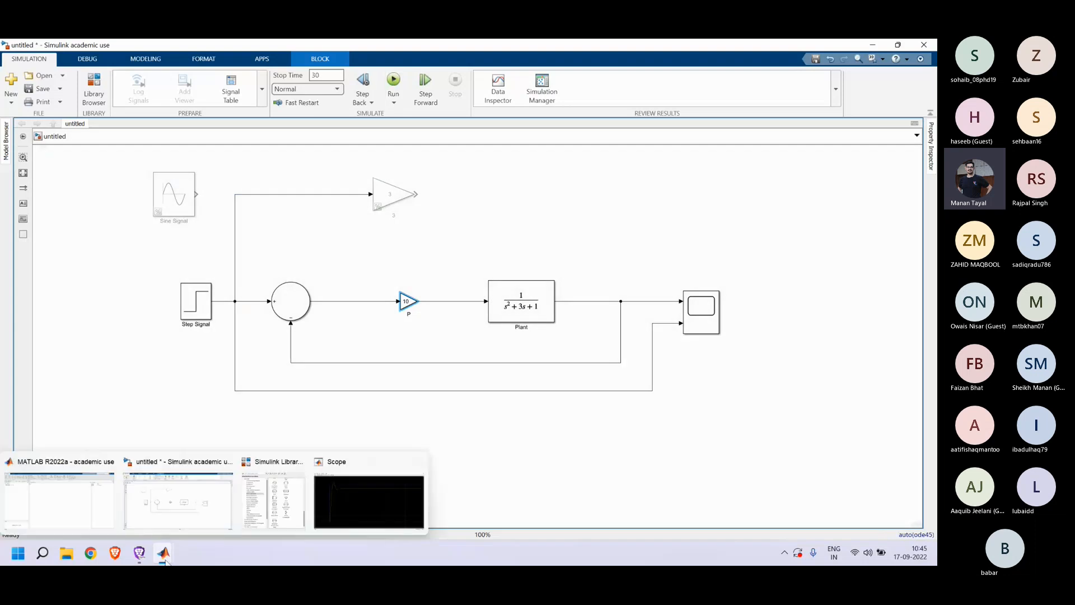
left_click(342, 518)
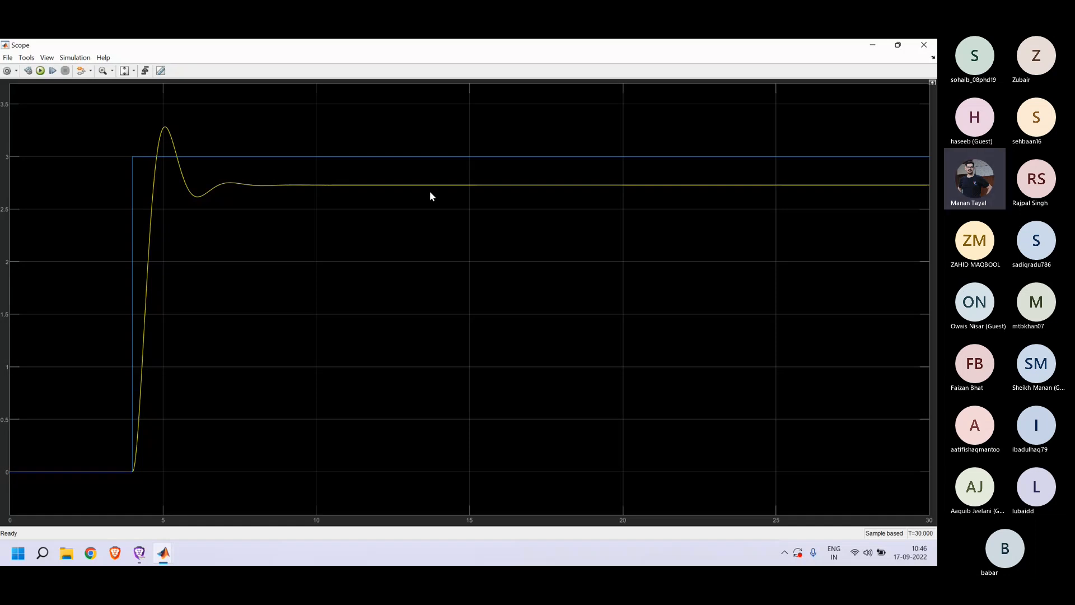
Step: Return to the model, check the Microsoft Teams meeting in the browser, and switch back to the Scope
mouse_move(164, 553)
left_click(171, 504)
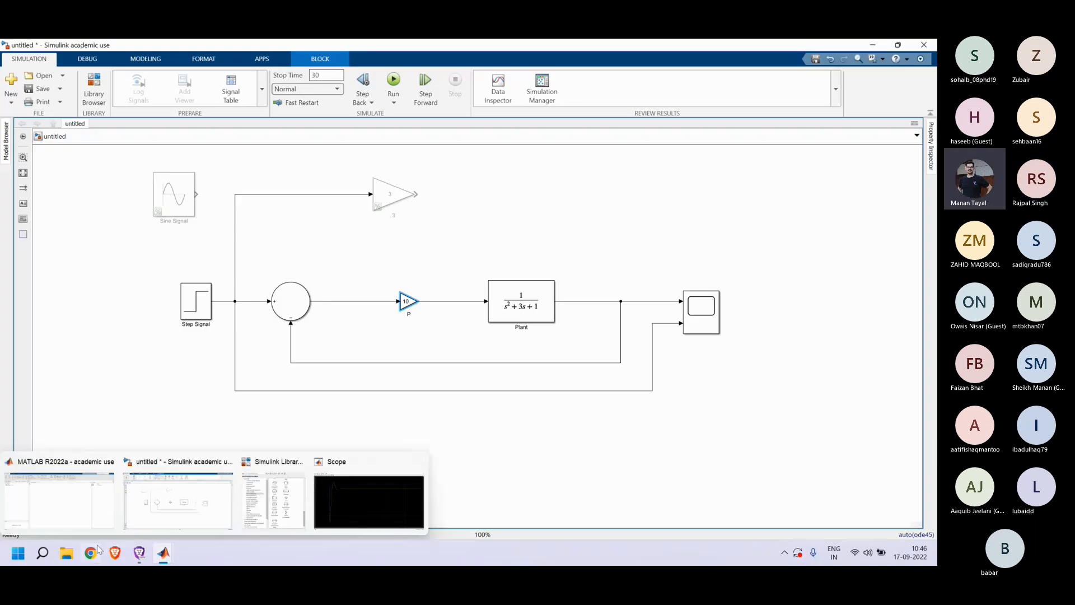
mouse_move(139, 553)
left_click(110, 518)
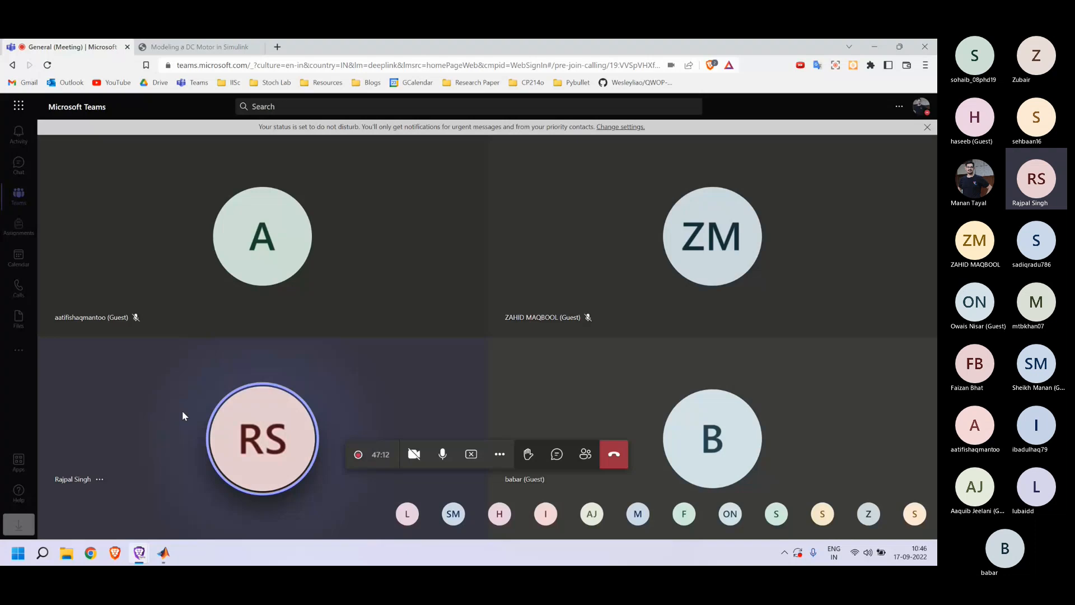
mouse_move(165, 553)
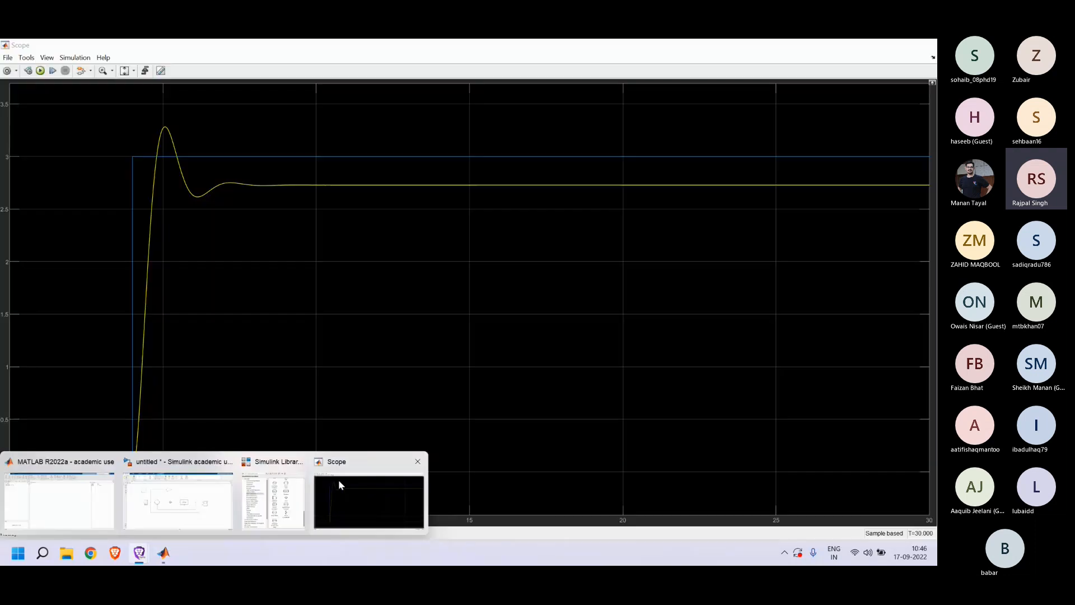
left_click(338, 479)
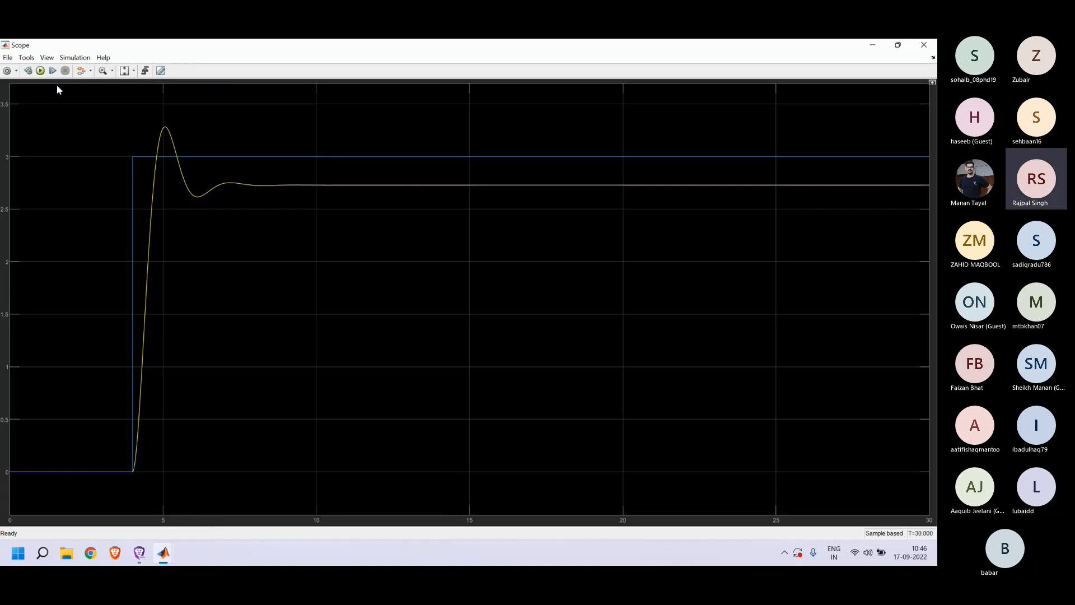
left_click(47, 58)
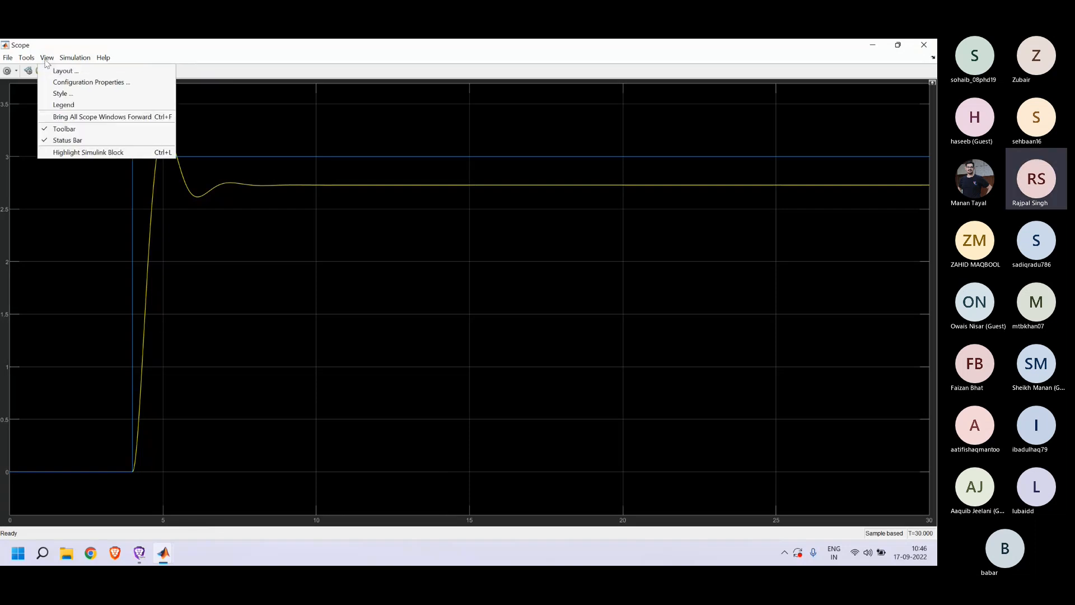
left_click(49, 82)
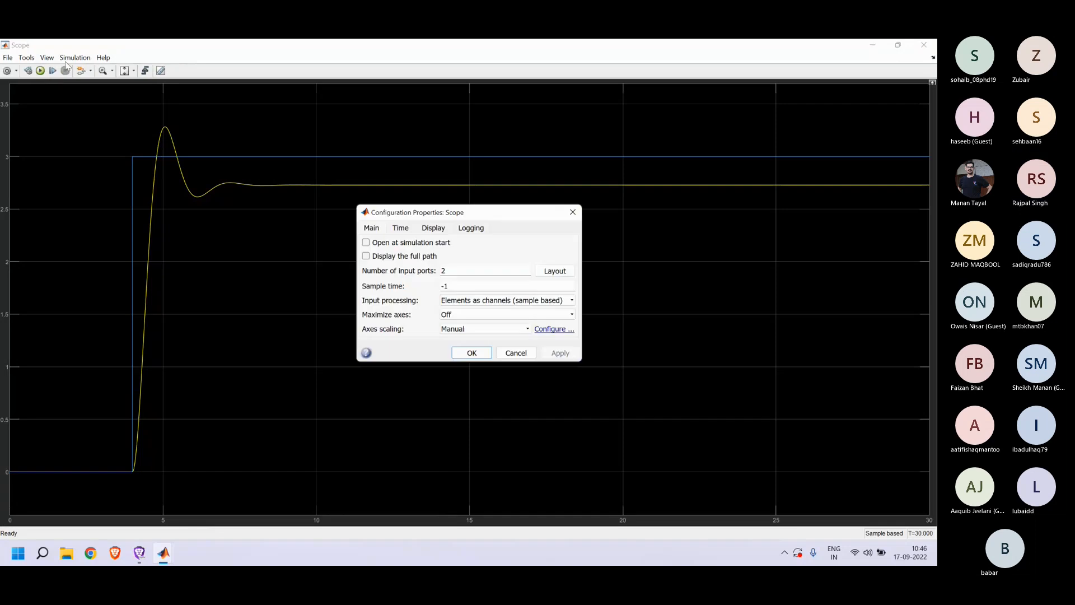
left_click(573, 212)
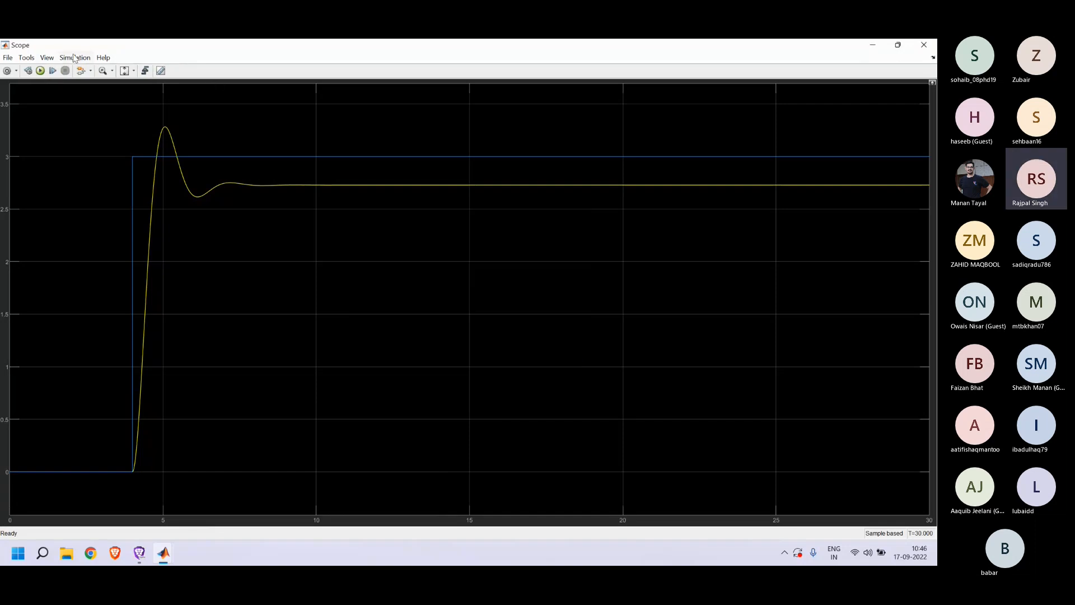
left_click(47, 57)
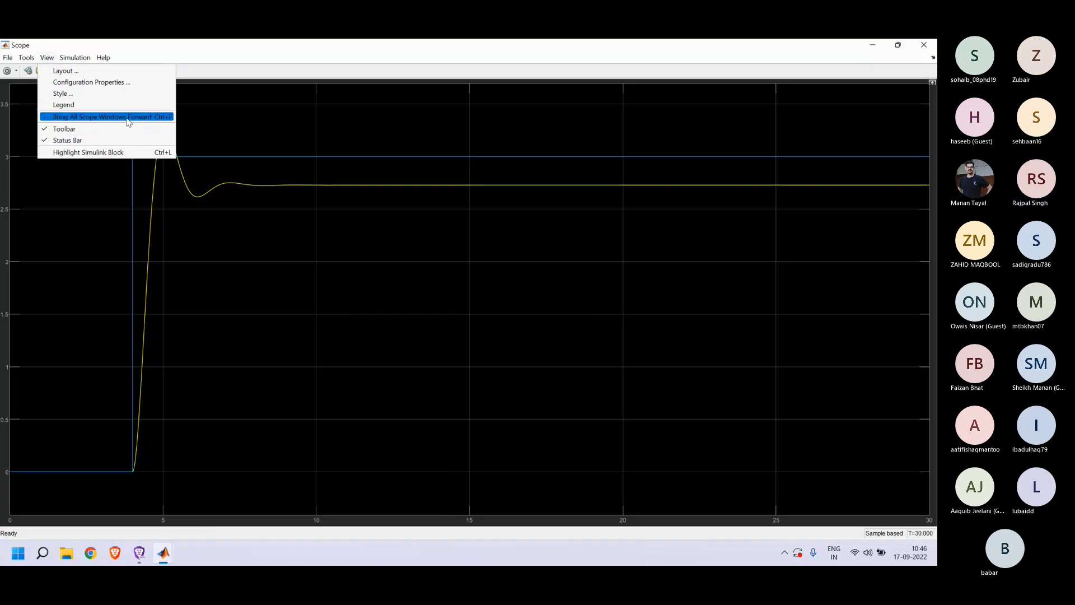
mouse_move(26, 58)
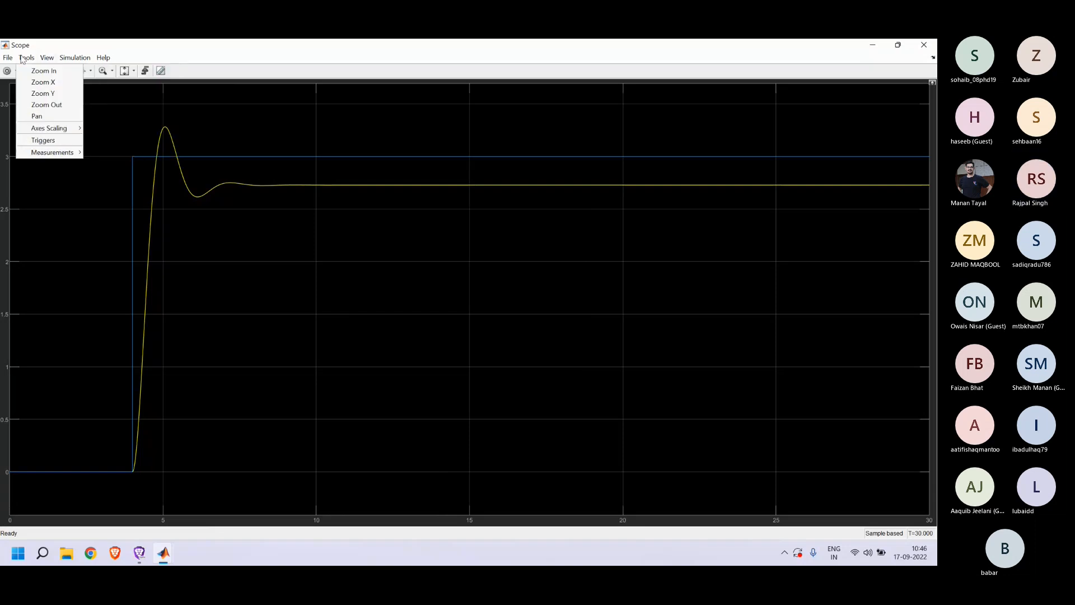
left_click(58, 118)
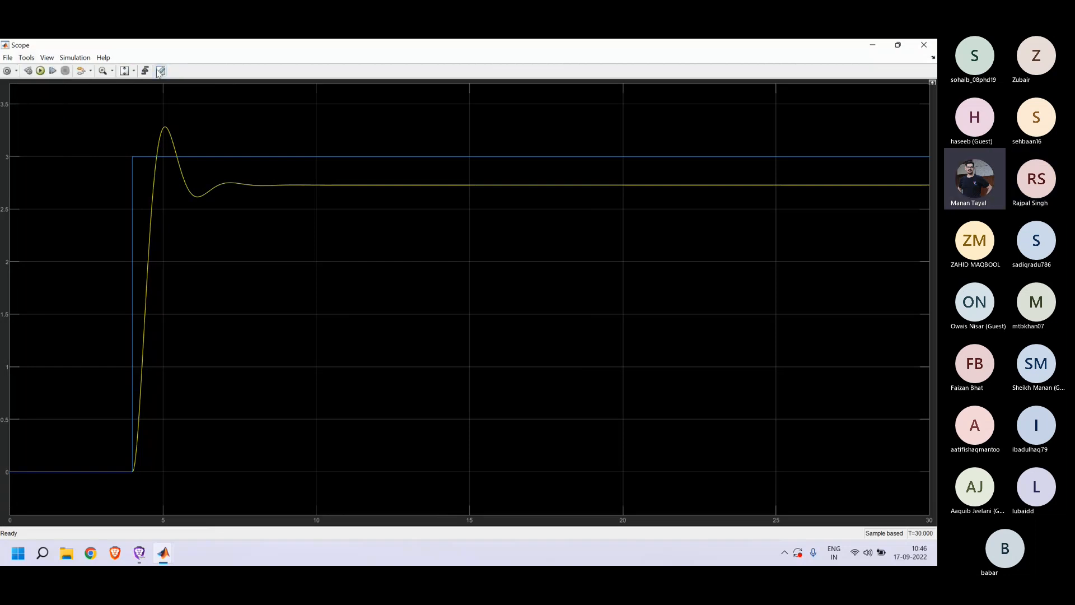
Step: Turn on cursor measurements in the Scope and place cursor 1 on the settled Plant trace at about 12.2 s
left_click(160, 71)
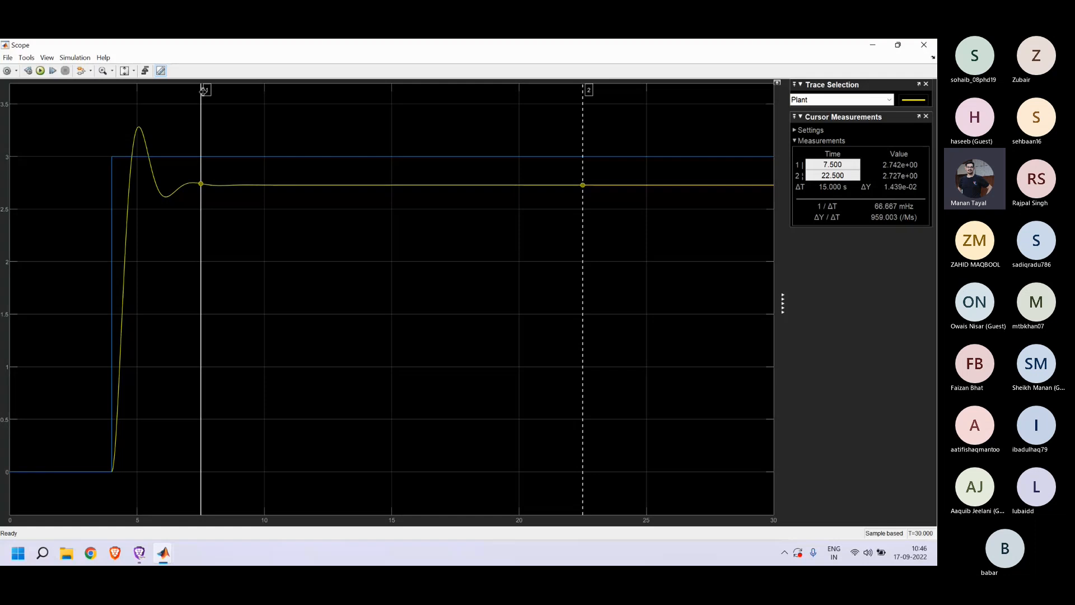
left_click_drag(203, 92, 309, 91)
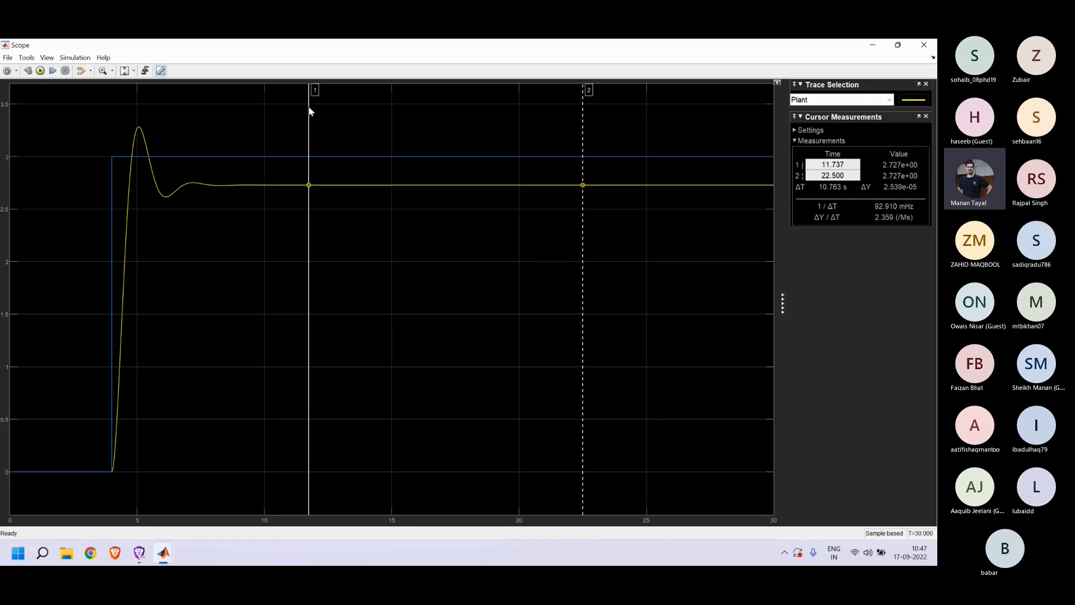
mouse_move(309, 108)
left_mouse_down()
mouse_move(474, 103)
mouse_move(295, 103)
mouse_move(321, 103)
left_mouse_up()
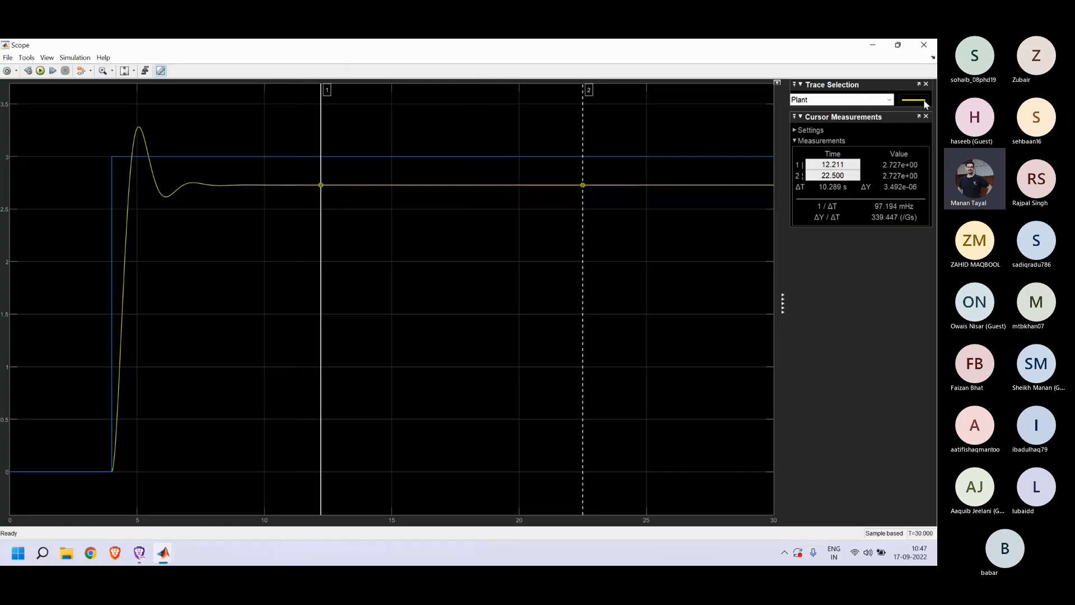
Step: Switch the measured trace to Step Signal and reposition cursor 1 to about 11.1 s
left_click(889, 99)
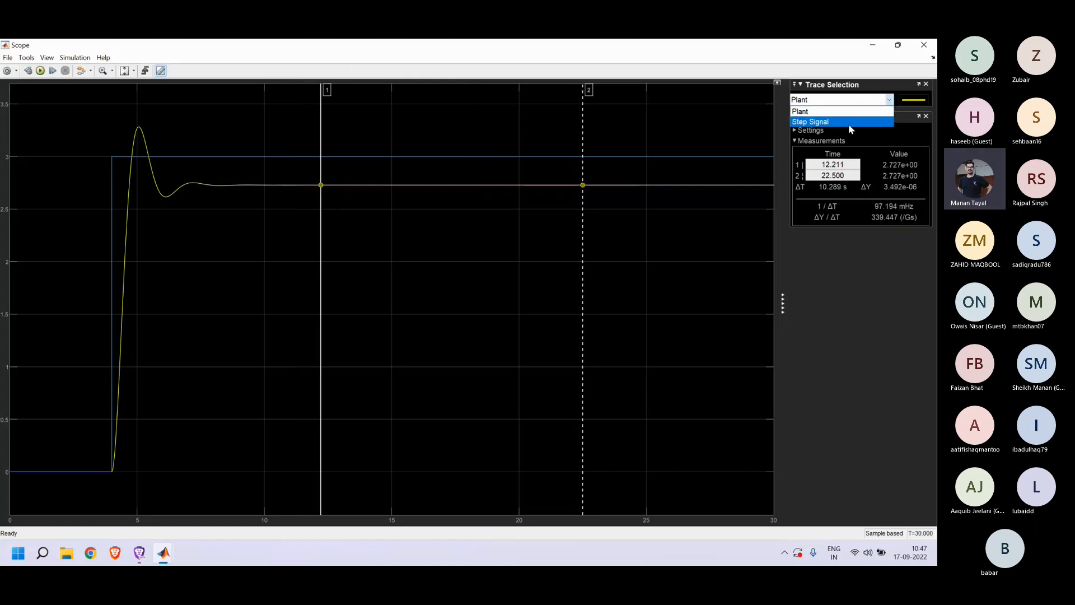
left_click(848, 123)
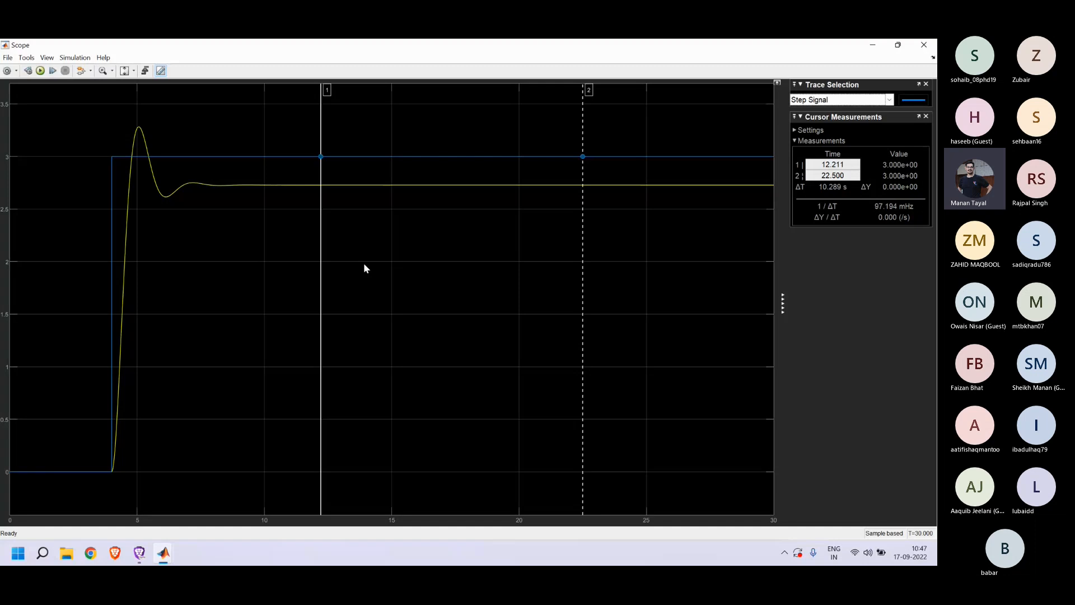
mouse_move(321, 118)
left_mouse_down()
mouse_move(436, 124)
mouse_move(279, 138)
mouse_move(348, 143)
mouse_move(361, 127)
left_mouse_up()
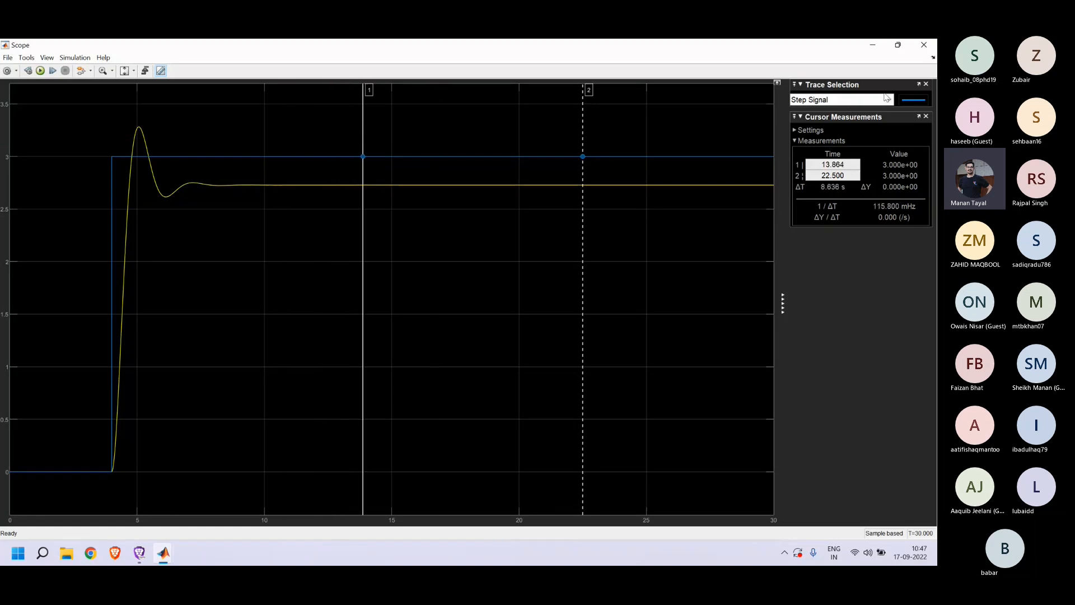
left_click(848, 103)
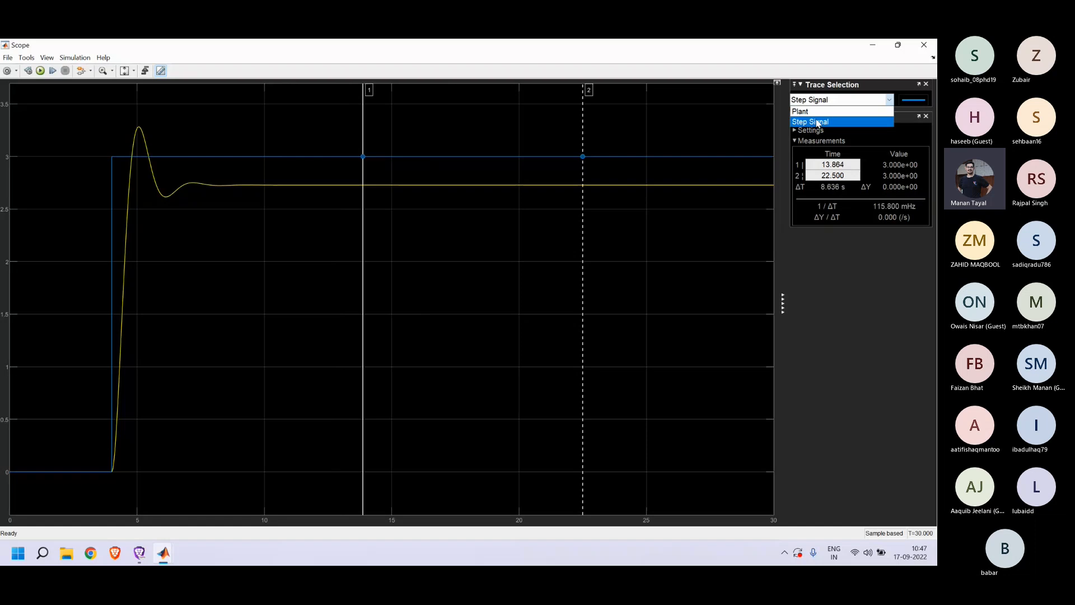
left_click(866, 122)
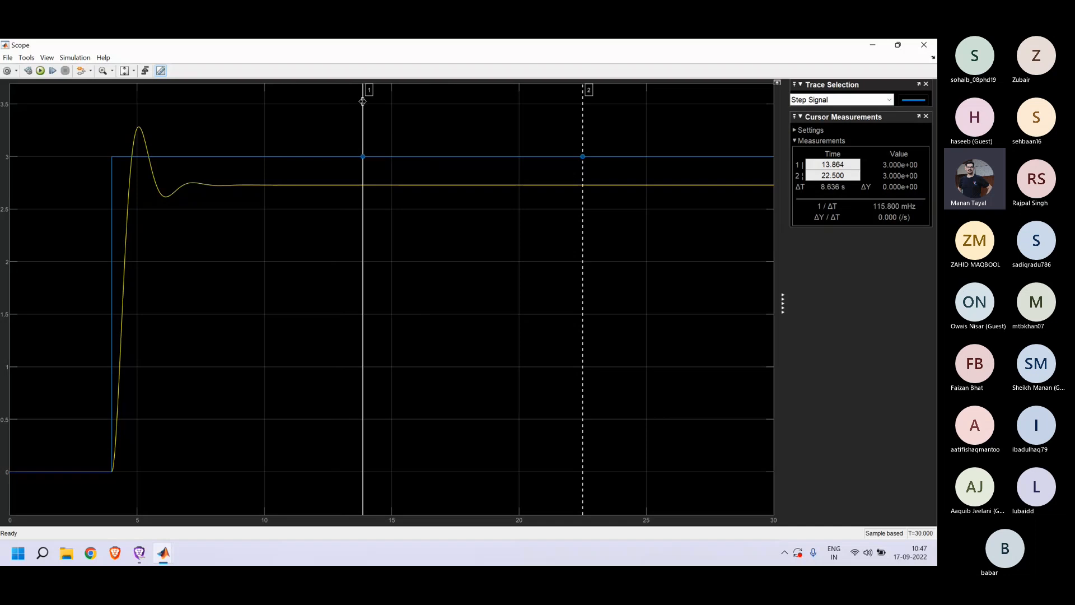
left_click_drag(363, 102, 300, 102)
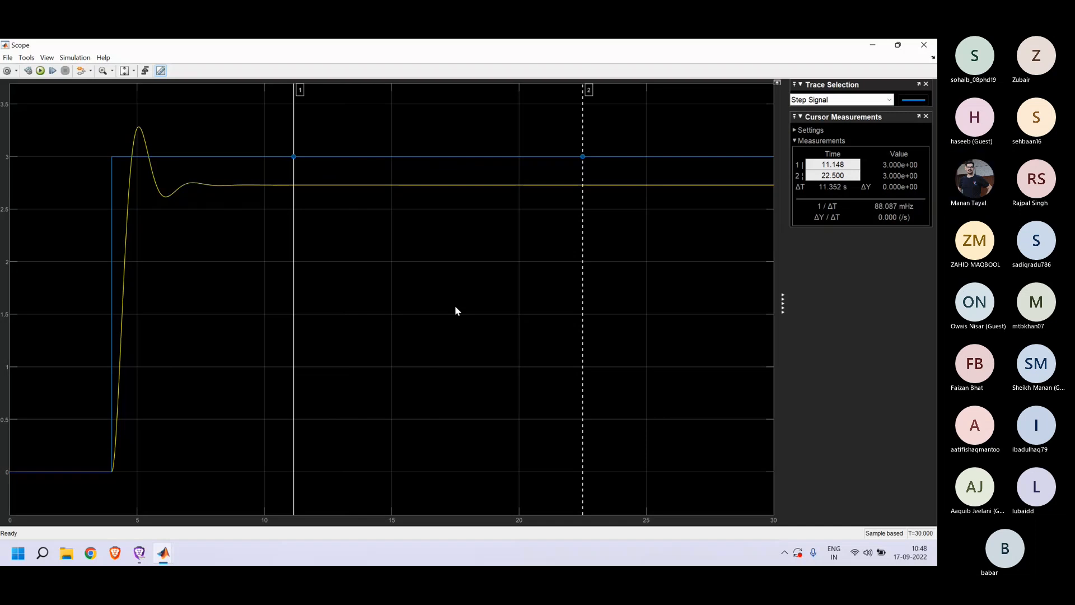
Step: Set the time of measurement cursor 2 to 20 s
double_click(830, 174)
type("20")
key("Return")
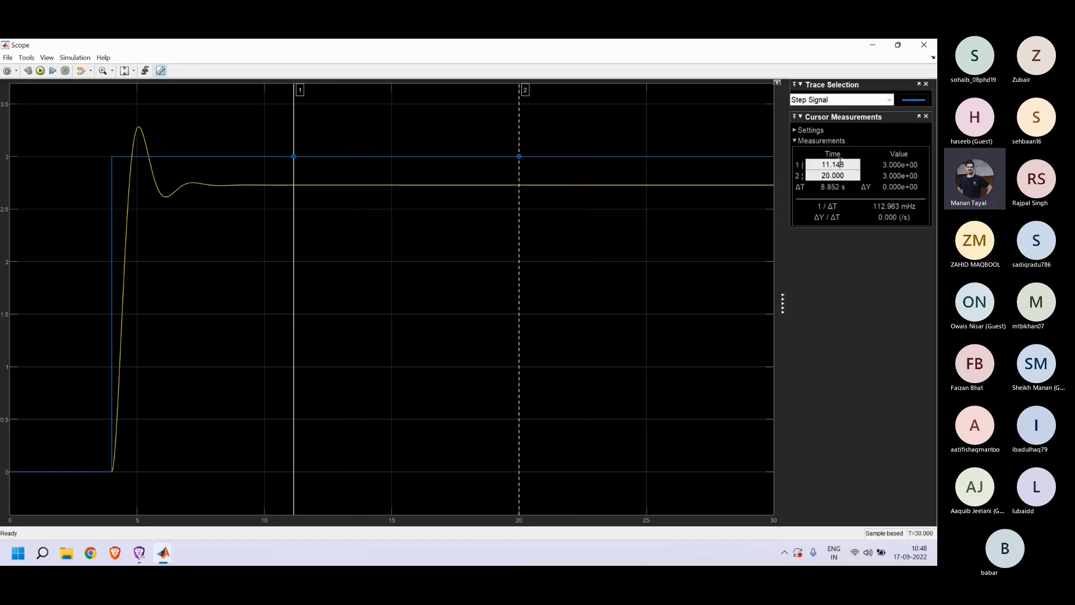
Step: Set the time of measurement cursor 1 to 8 s
double_click(840, 163)
left_click(840, 163)
double_click(840, 163)
type("8")
key("Return")
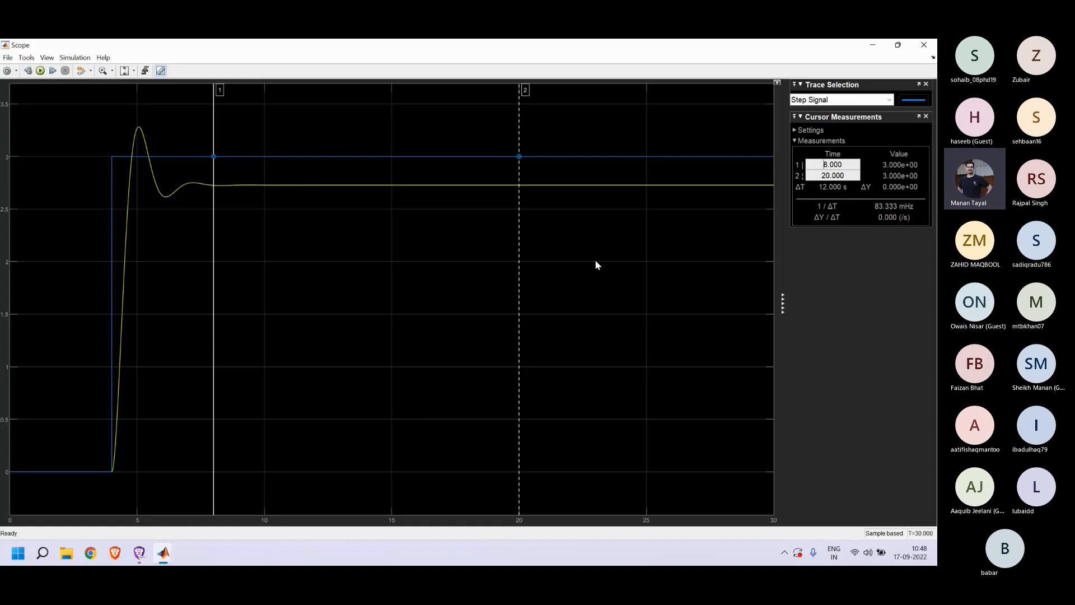
Step: Switch the measured trace to Plant and move cursor 1 to about 9.5 s
left_click(889, 101)
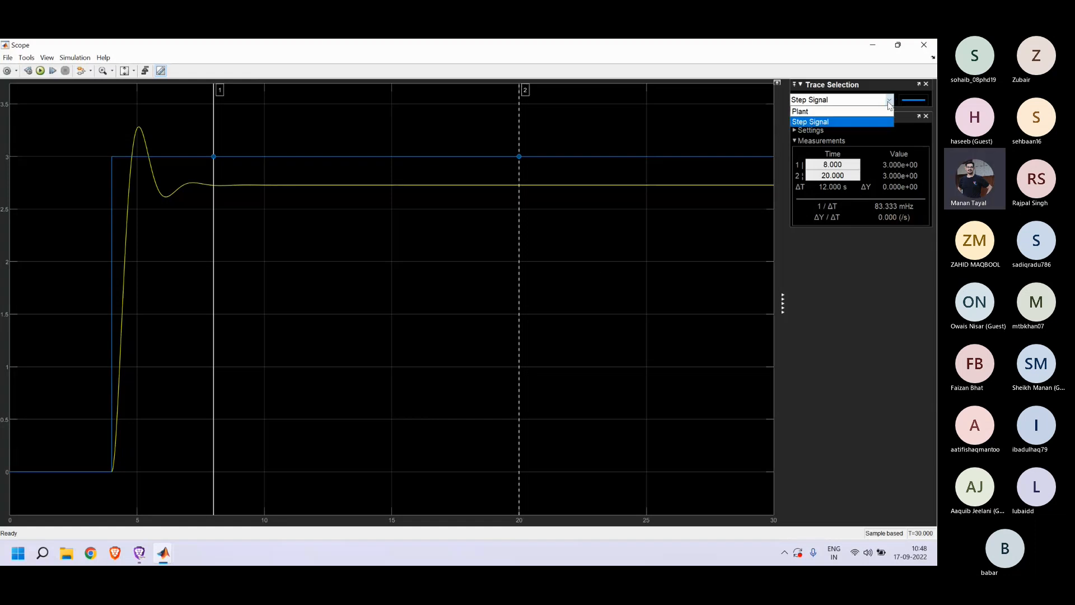
left_click(807, 112)
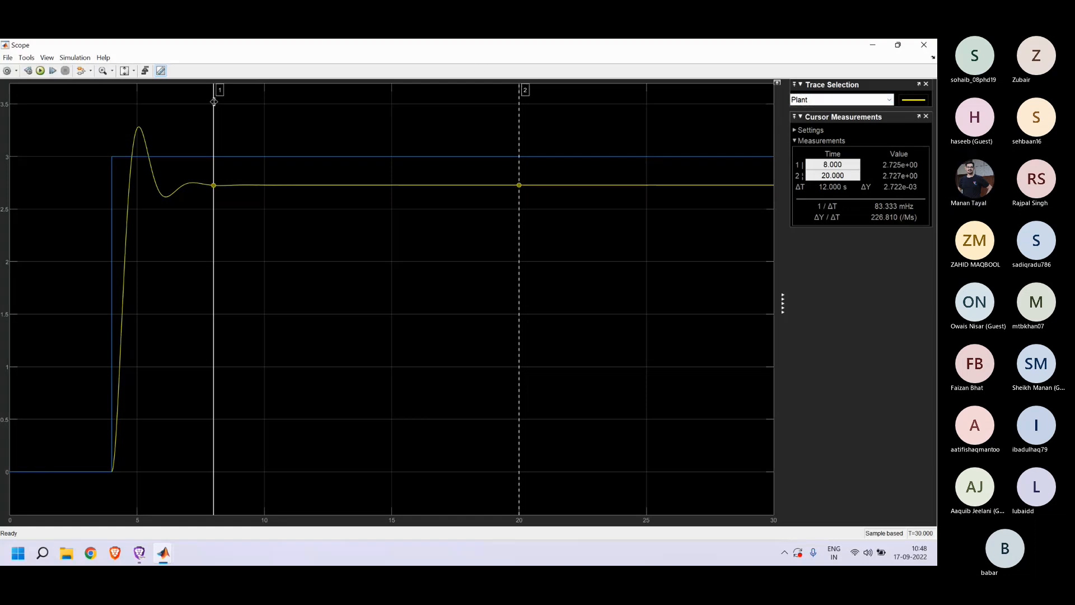
left_click_drag(214, 101, 251, 108)
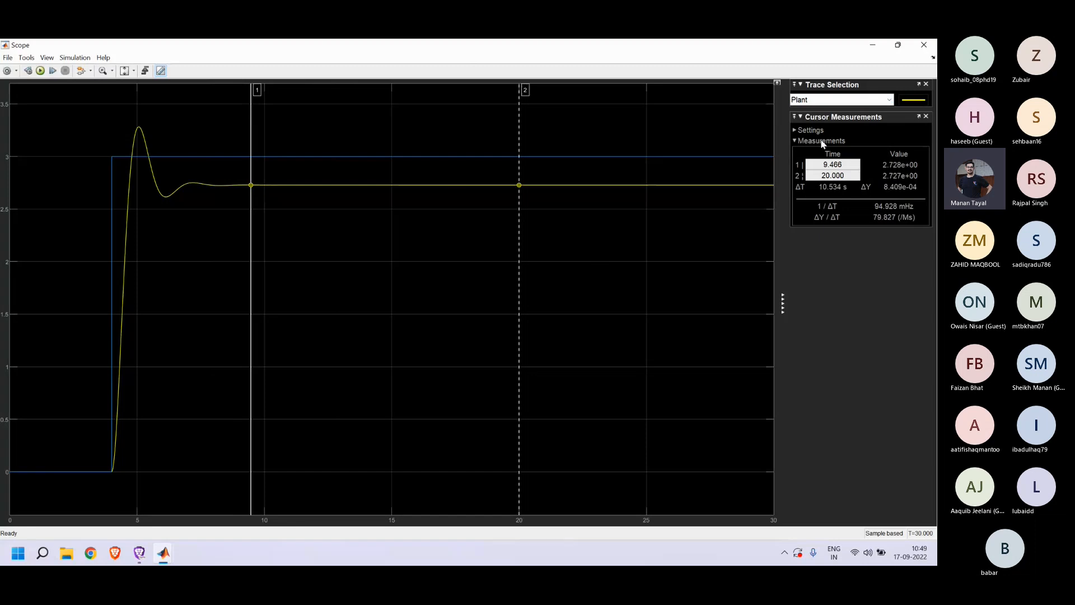
Step: Close the Scope's trace selection and cursor measurement panes, close the Scope, and return to the untitled Simulink model
left_click(926, 85)
left_click(926, 85)
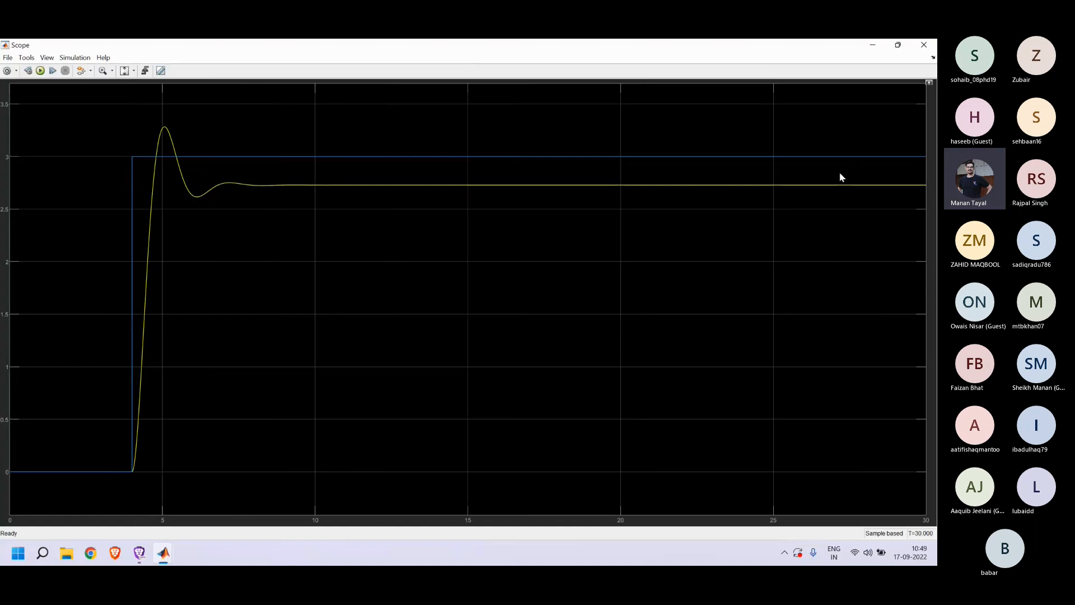
left_click(924, 45)
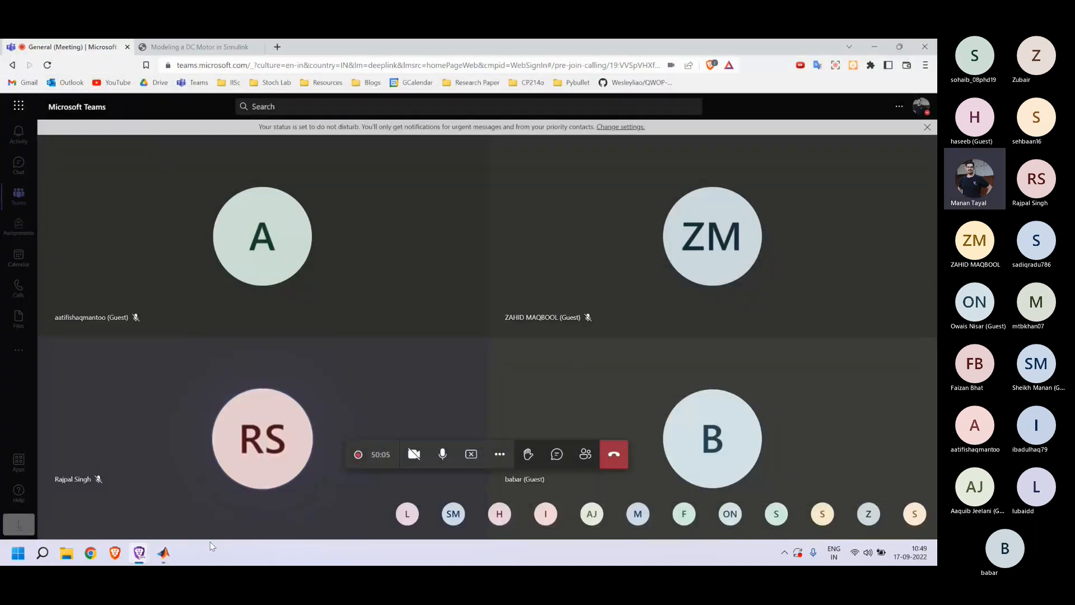
mouse_move(162, 557)
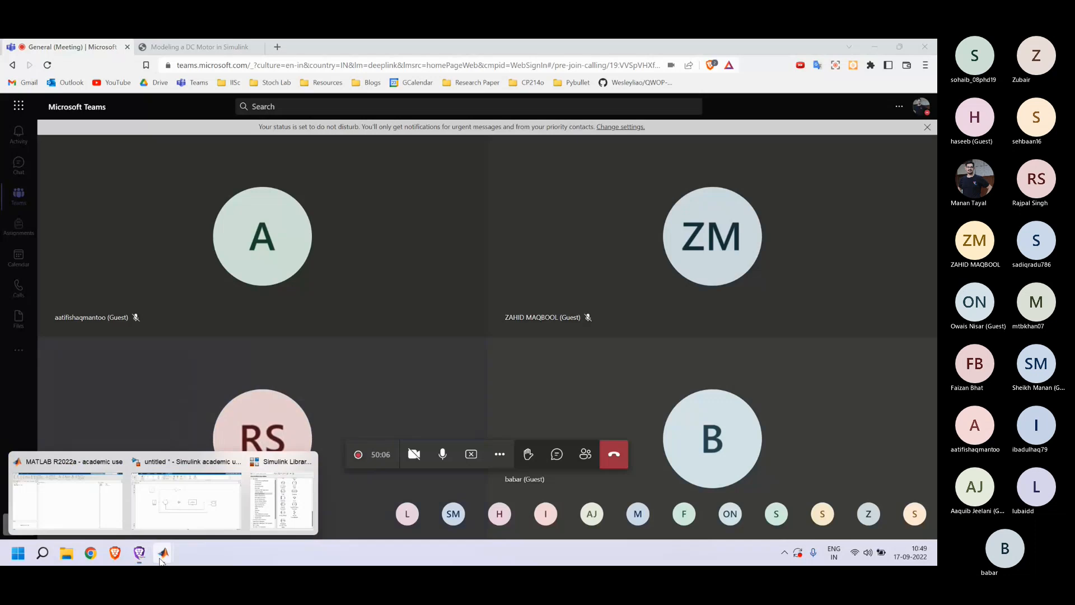
left_click(175, 514)
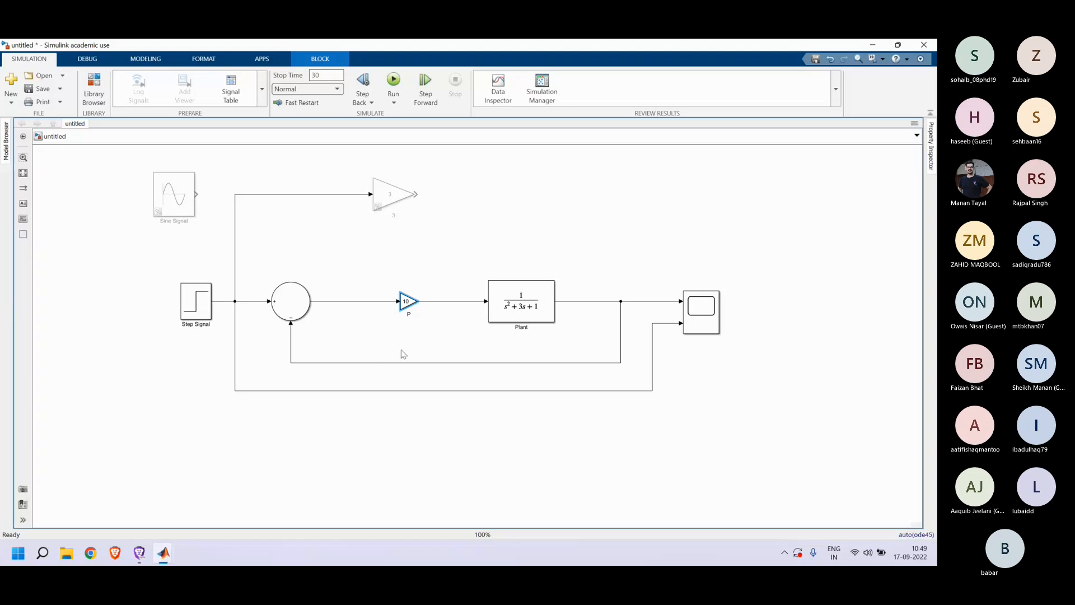
Step: Reopen the Scope in a smaller window and place it beside the P gain and Plant blocks
left_click(408, 302)
double_click(712, 314)
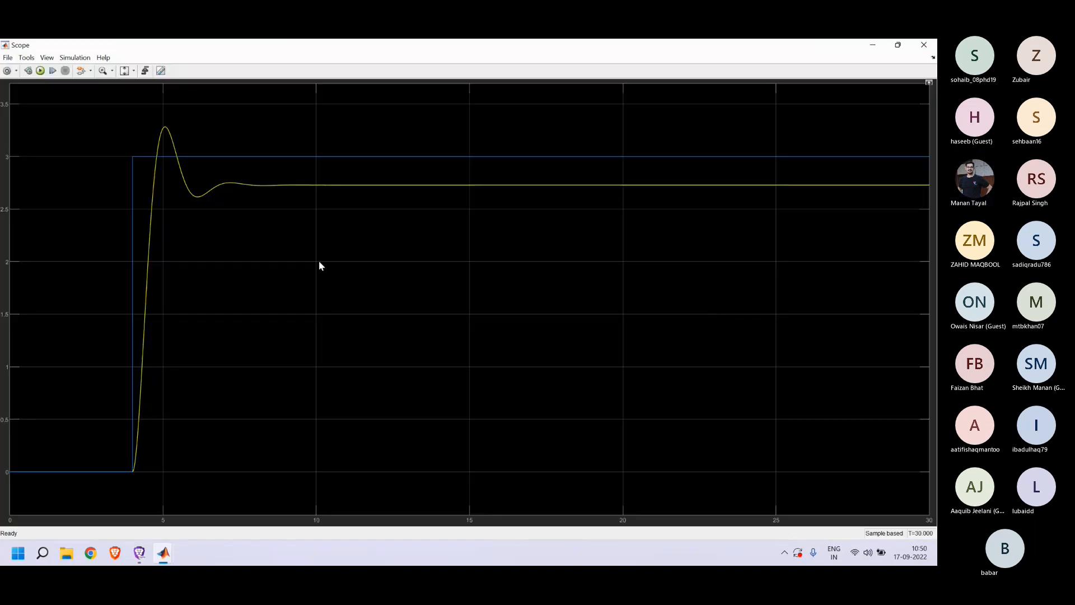
left_click(899, 45)
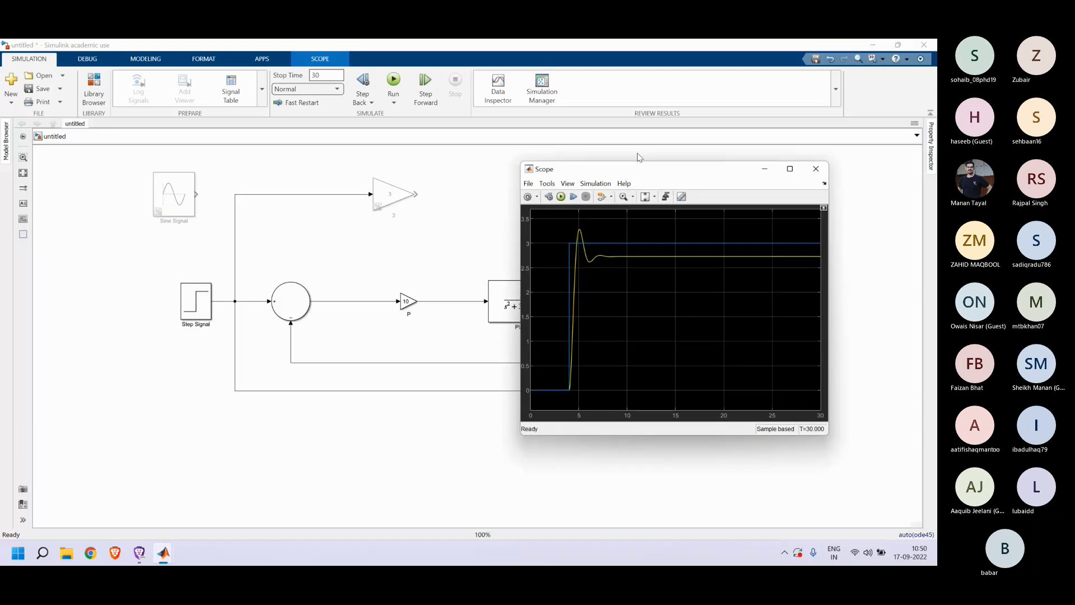
left_click_drag(639, 170, 744, 185)
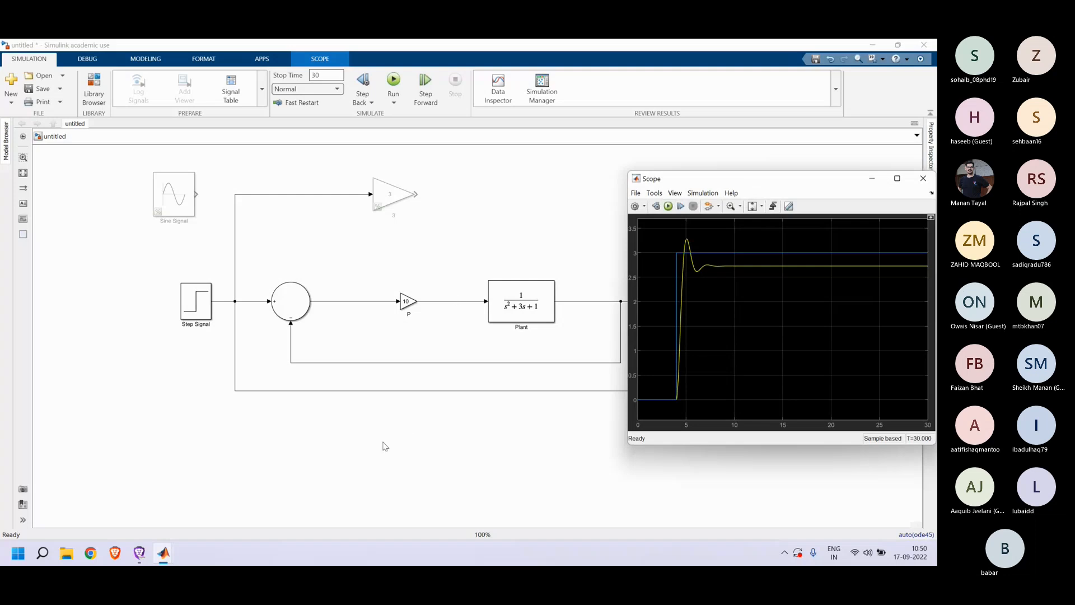
Step: Set the Step Signal block's step time to 0 and apply the change
left_click(191, 317)
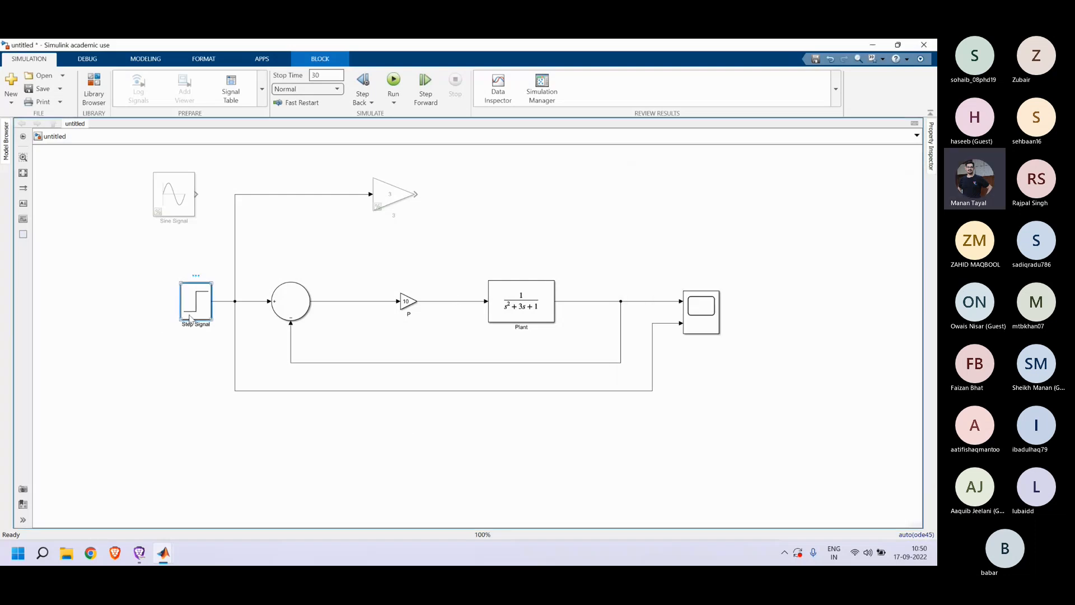
double_click(189, 318)
double_click(243, 257)
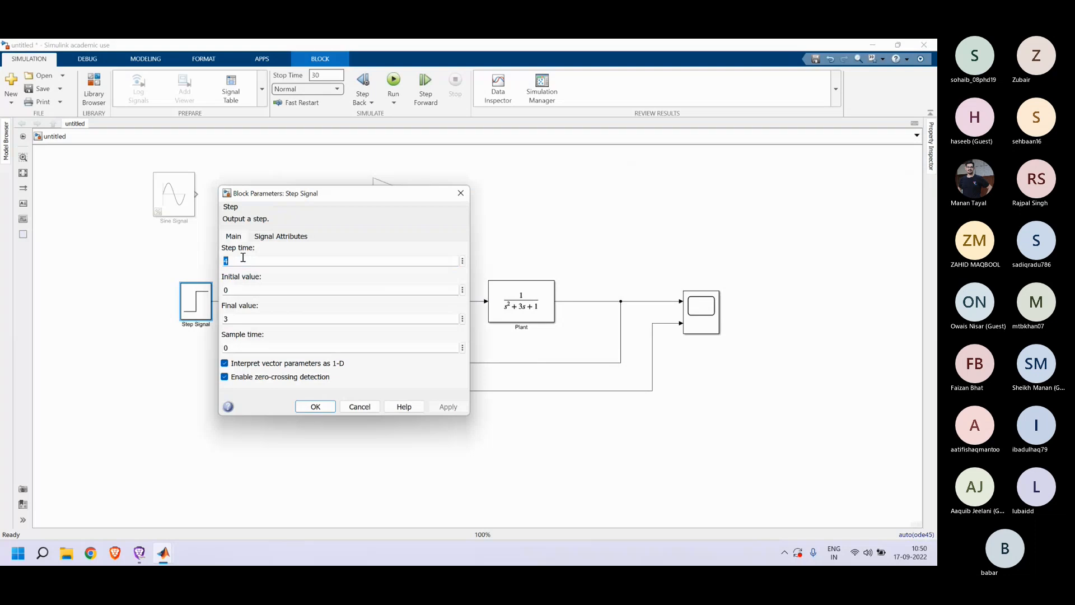
left_click(243, 259)
key("BackSpace")
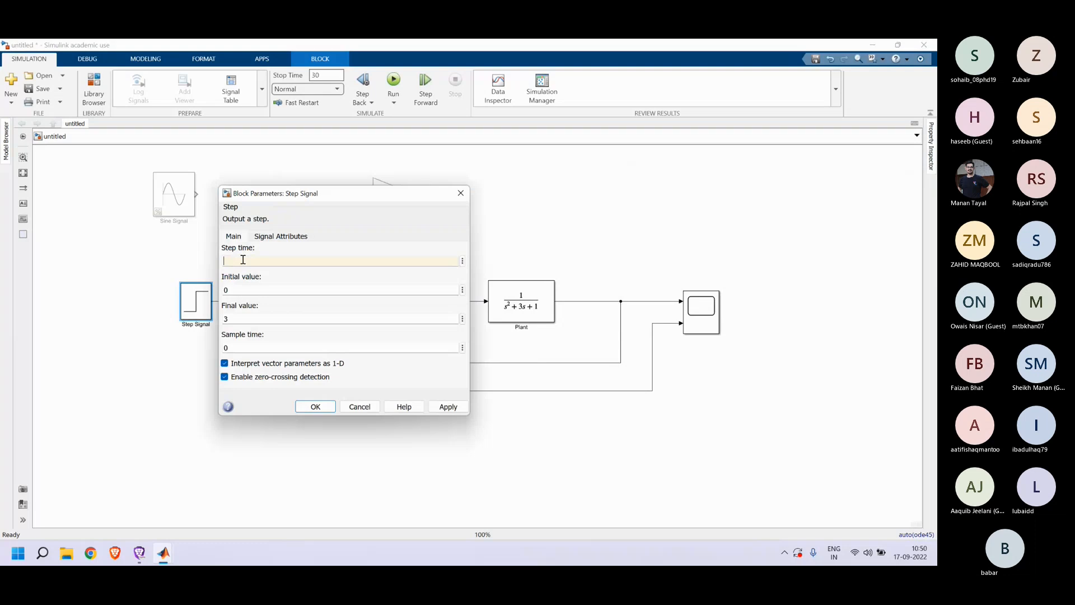
type("0")
left_click(447, 408)
left_click(309, 404)
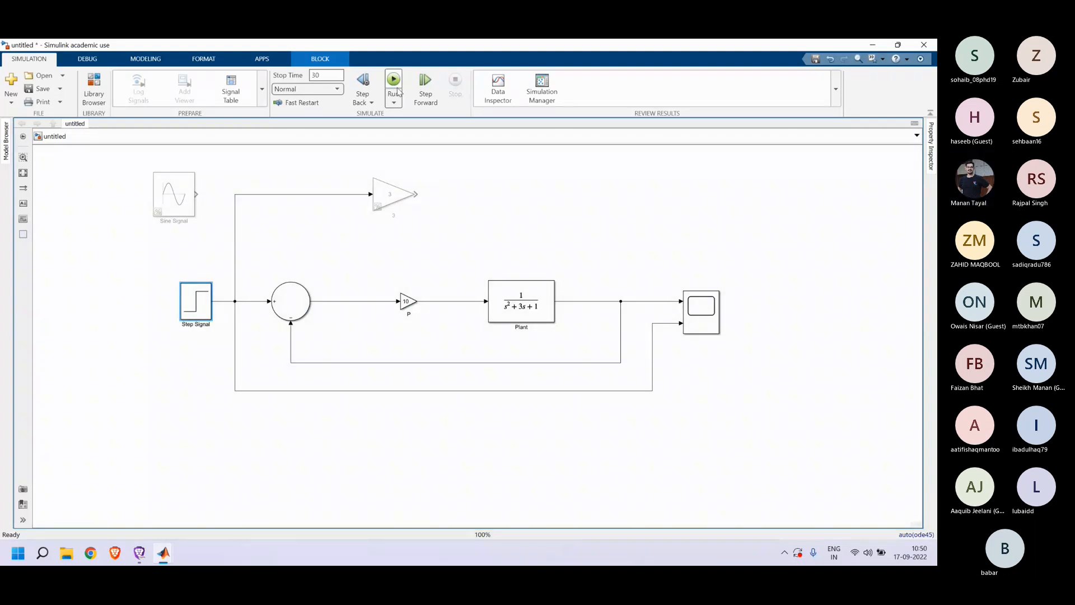
Step: Run the simulation, open the Scope, and move its window clear of the feedback loop
left_click(395, 83)
double_click(703, 311)
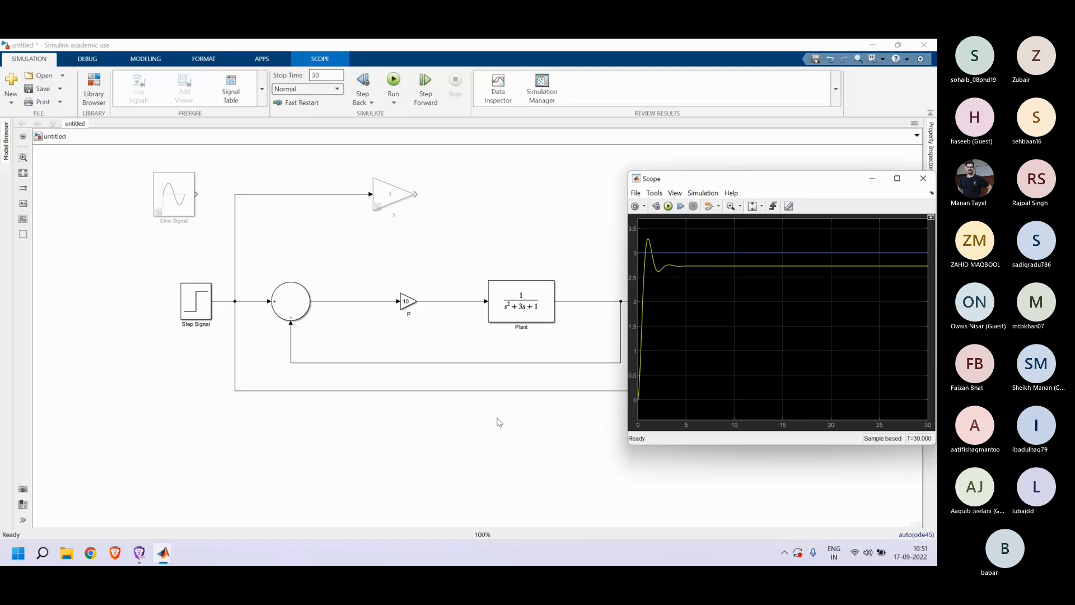
left_click(529, 291)
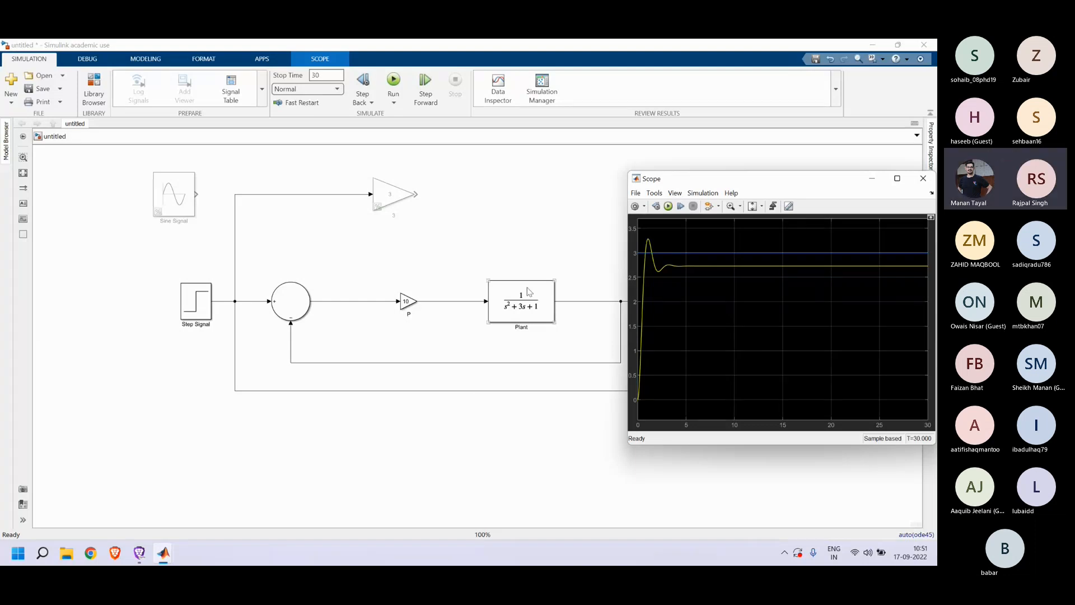
left_click(546, 355)
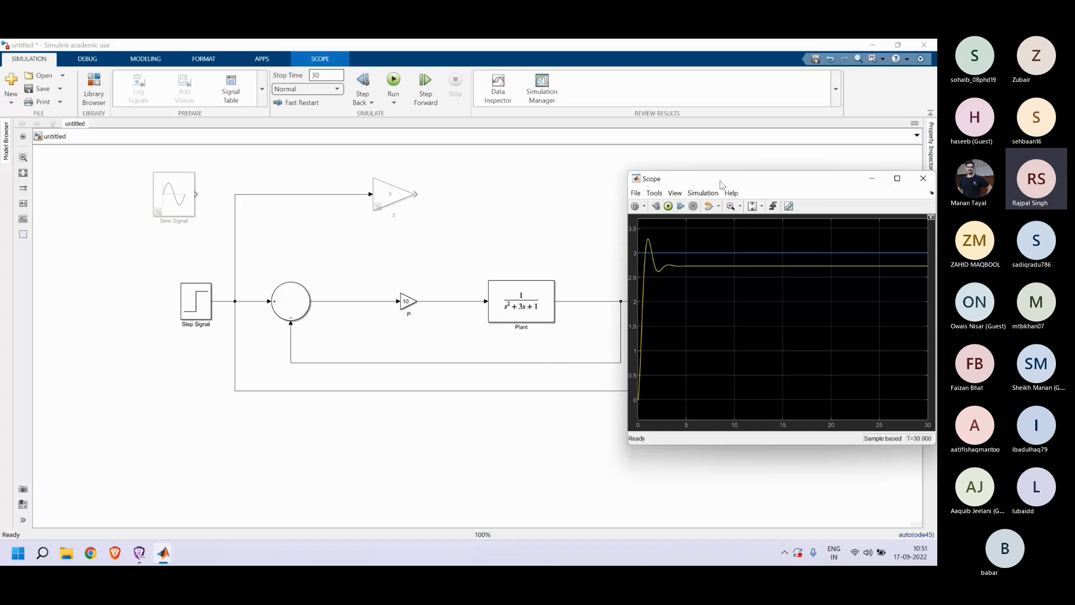
left_click_drag(721, 185, 798, 193)
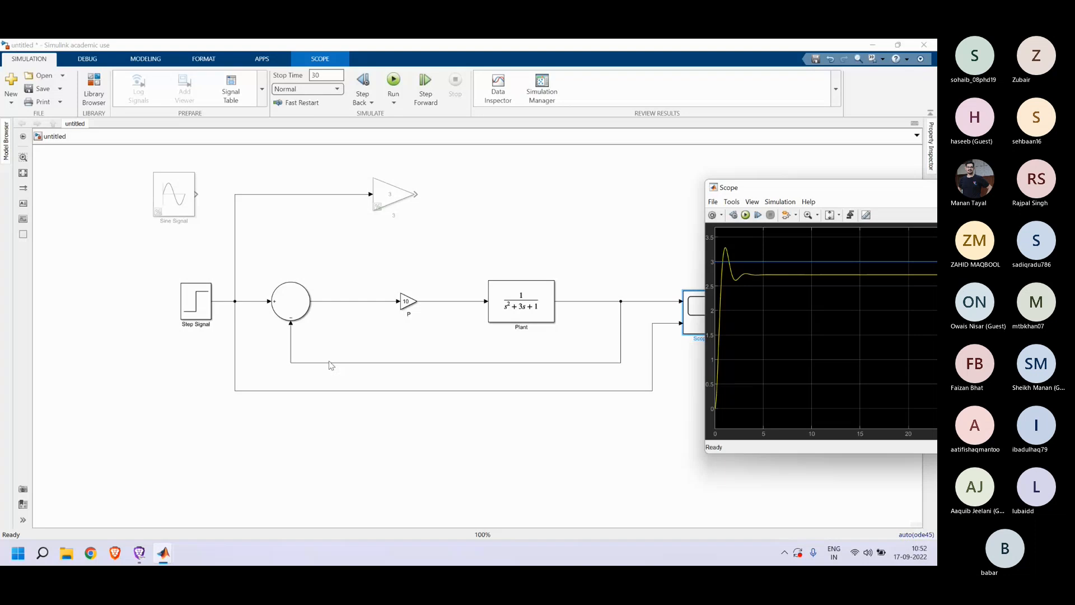
Step: Set the gain of the P block to 100
left_click(297, 303)
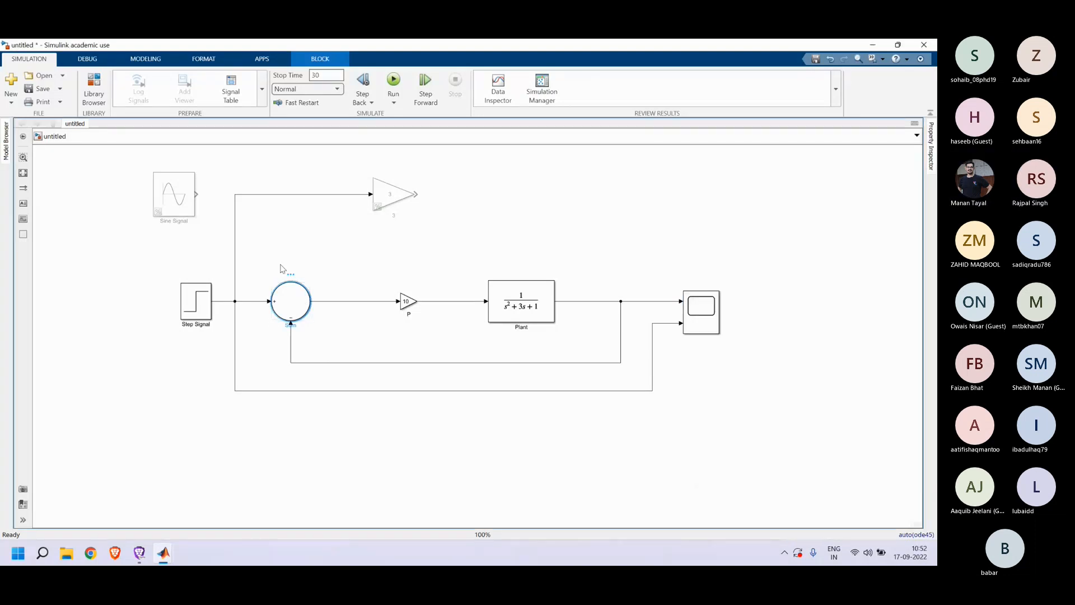
left_click(385, 334)
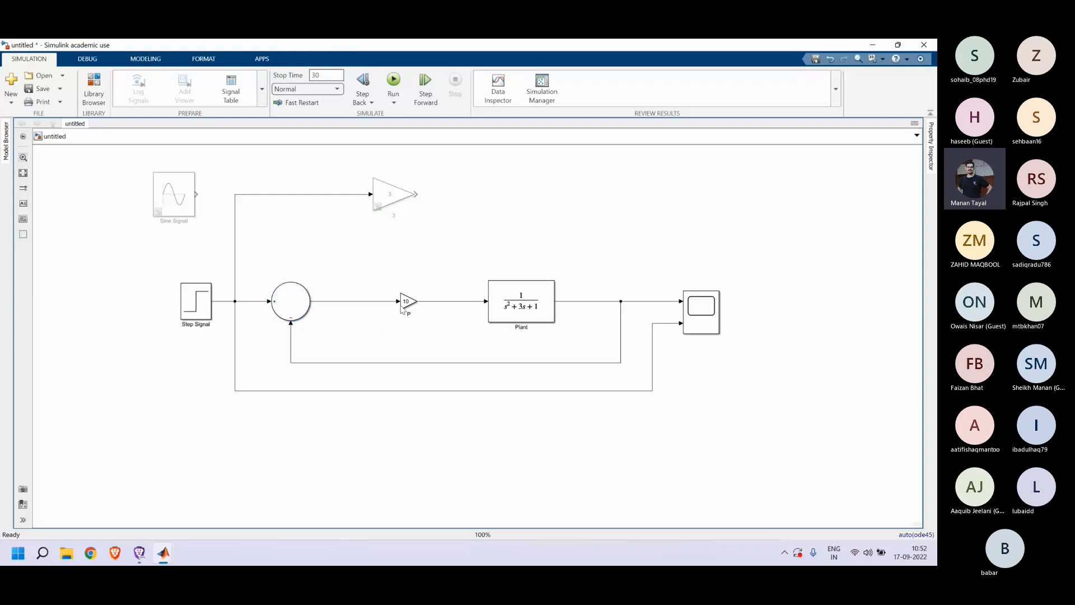
left_click(403, 307)
double_click(404, 306)
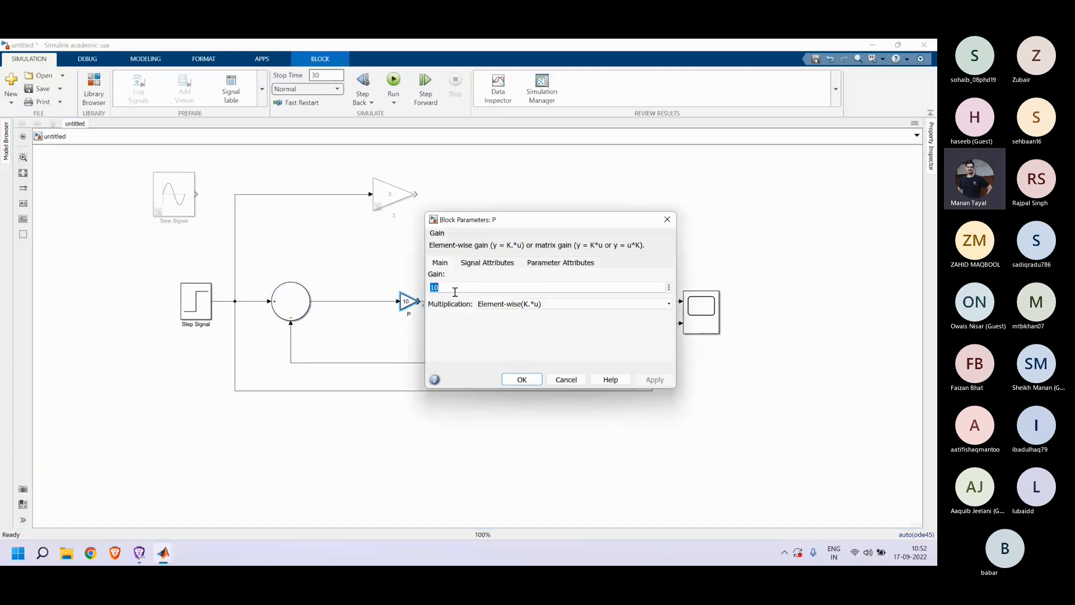
left_click(455, 288)
type("0")
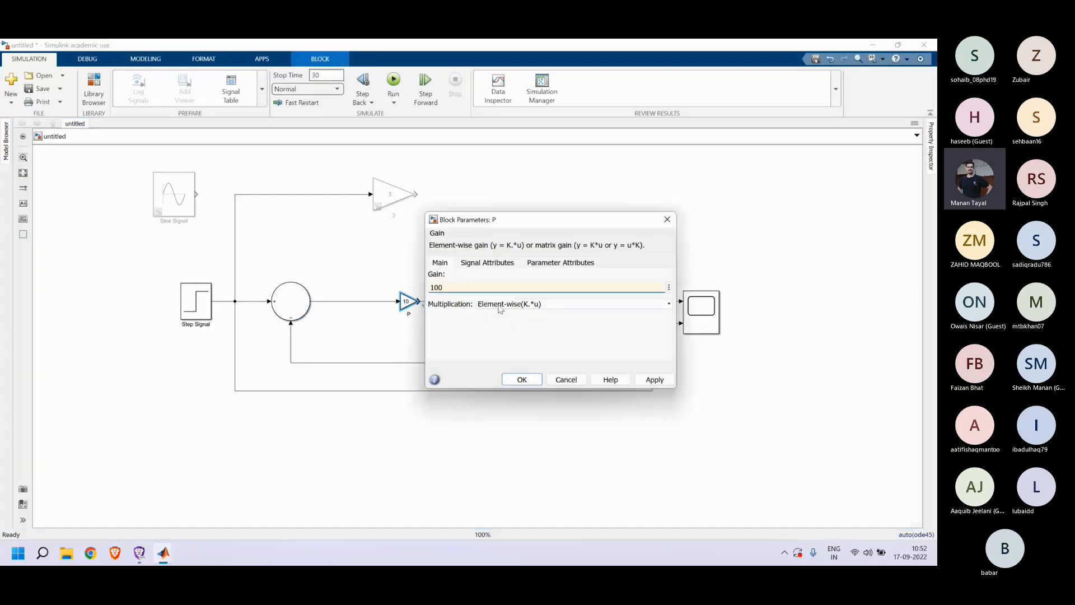
left_click(532, 382)
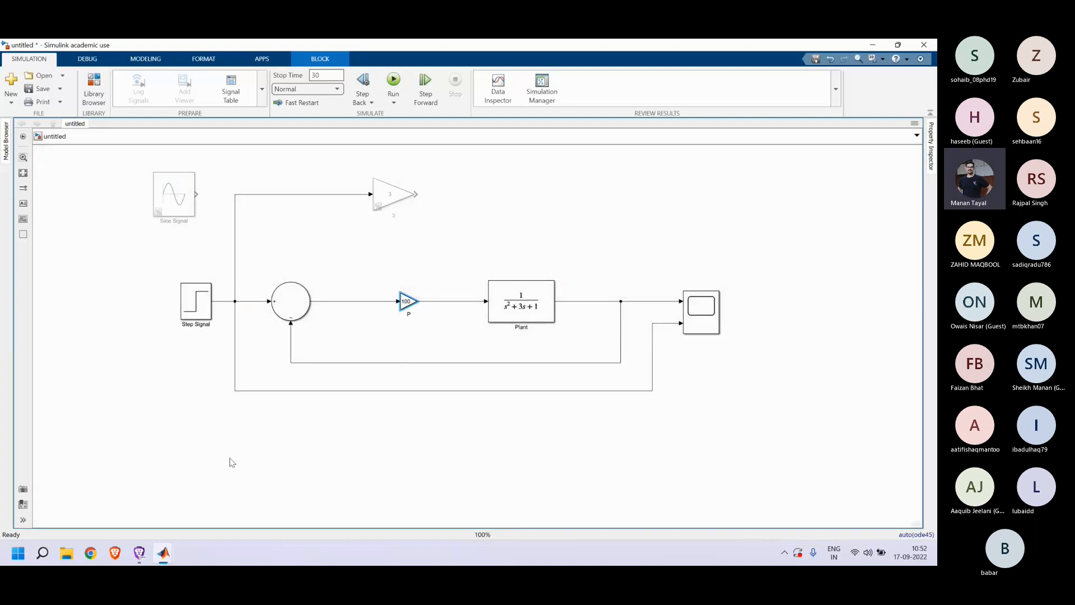
Step: Rerun the simulation with the new gain and maximize the Scope to examine the Plant response
mouse_move(160, 555)
left_click(334, 504)
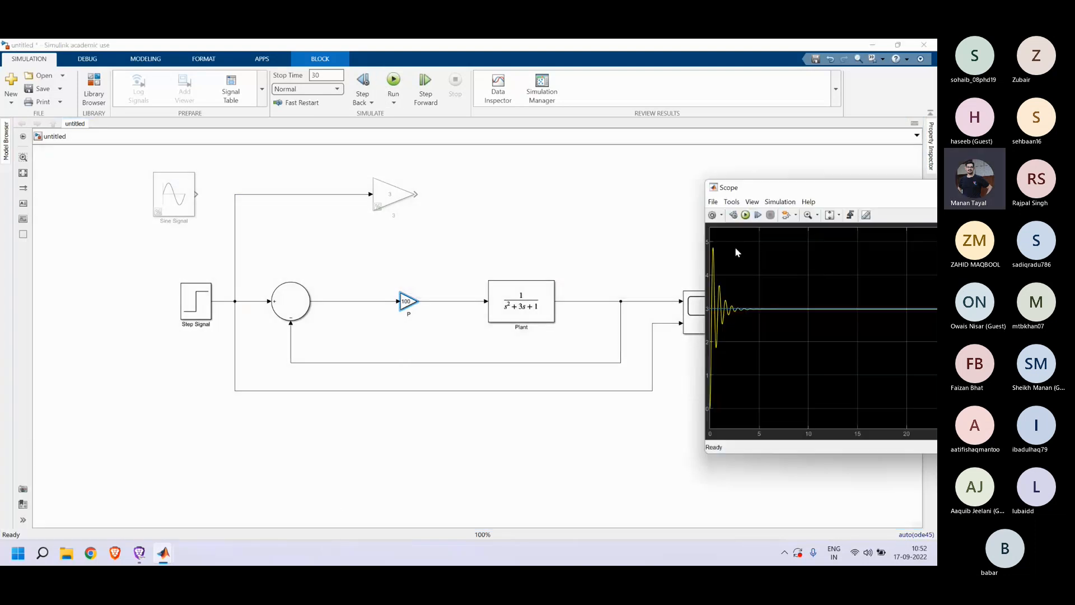
left_click_drag(794, 187, 592, 179)
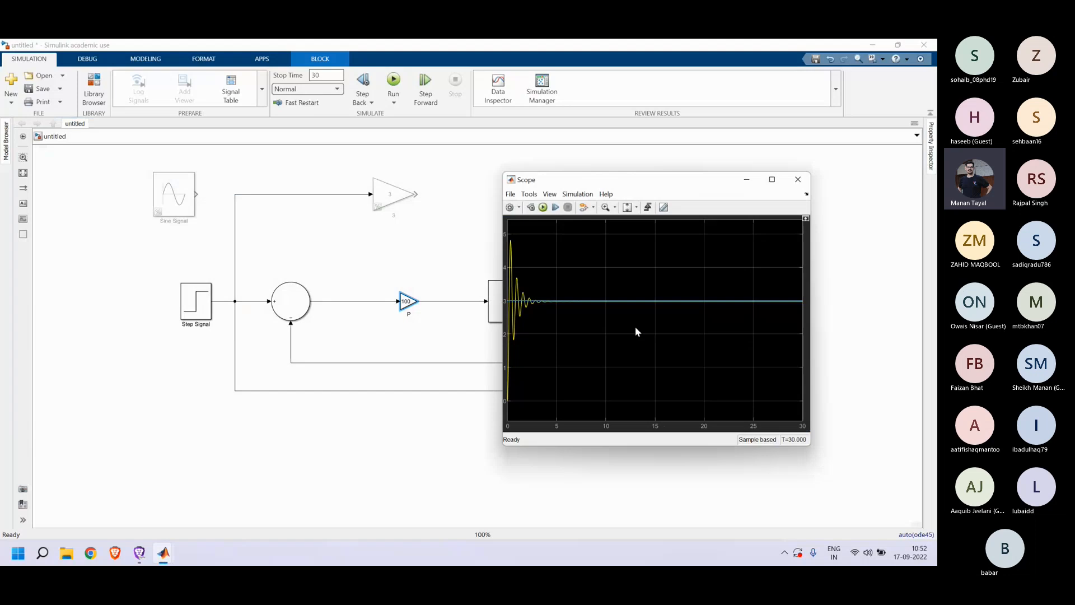
left_click(771, 179)
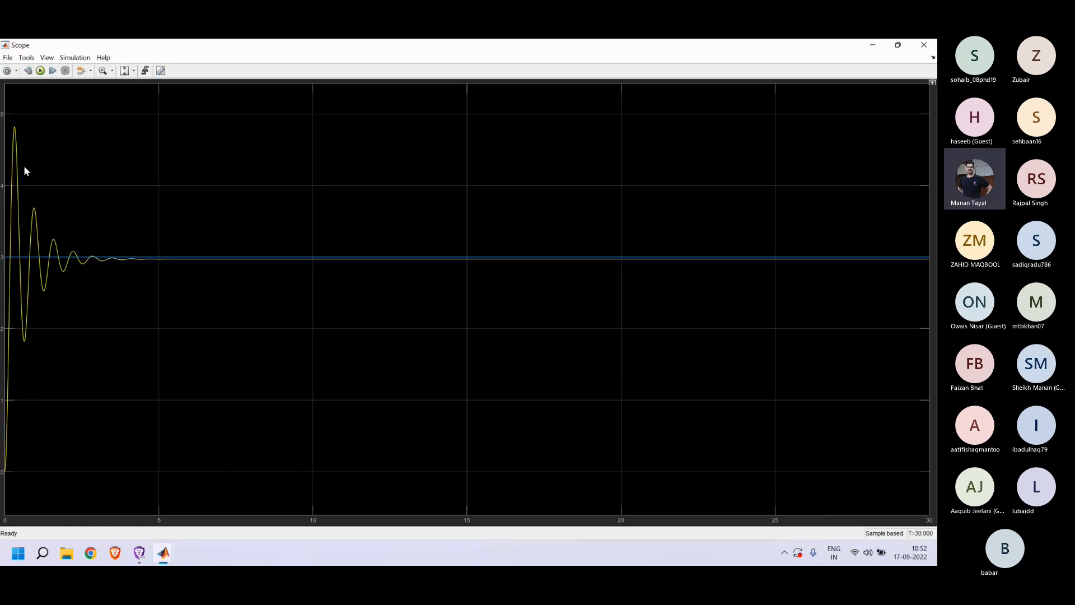
Step: Restore the Scope to a smaller window, move it aside, and return to the model with nothing selected
left_click(898, 45)
left_click_drag(672, 181, 841, 202)
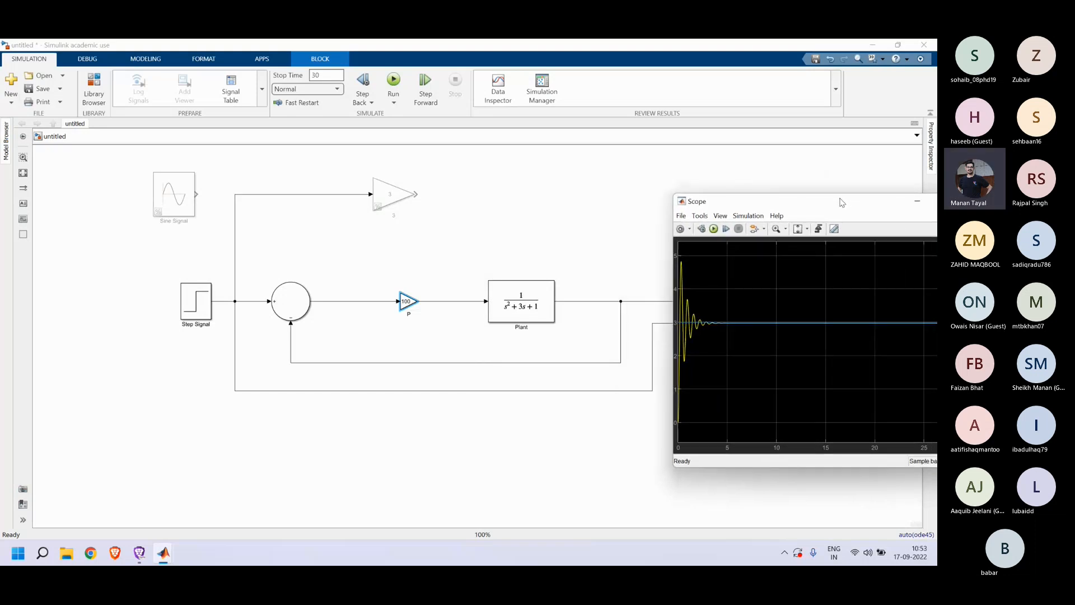
left_click(515, 468)
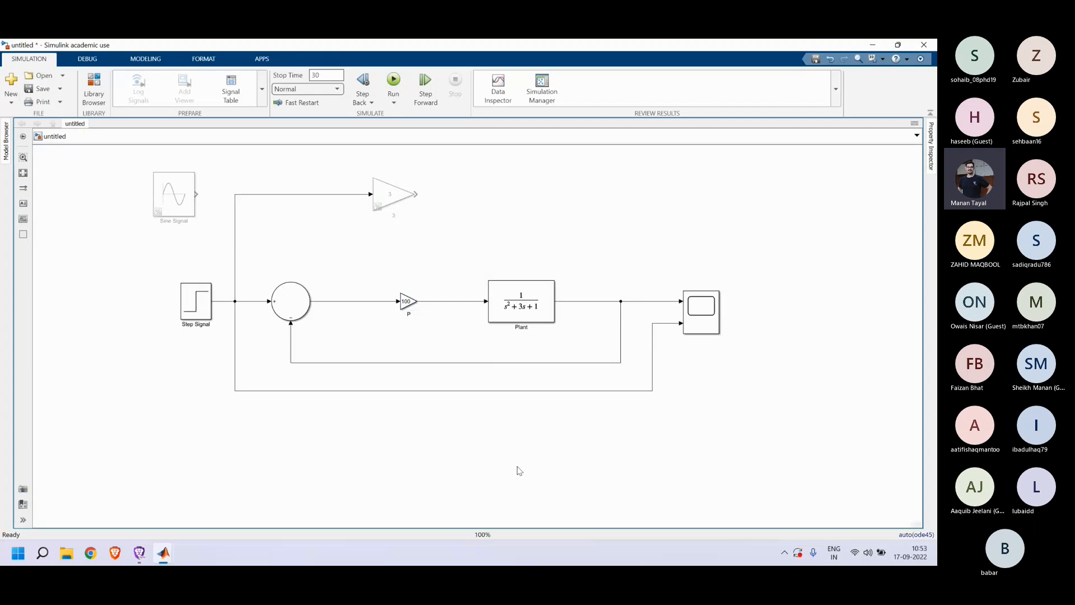
left_click(548, 292)
left_click(466, 272)
Step: Switch to the browser and show the governing equations page of the "Modeling a DC Motor in Simulink" PDF
mouse_move(139, 552)
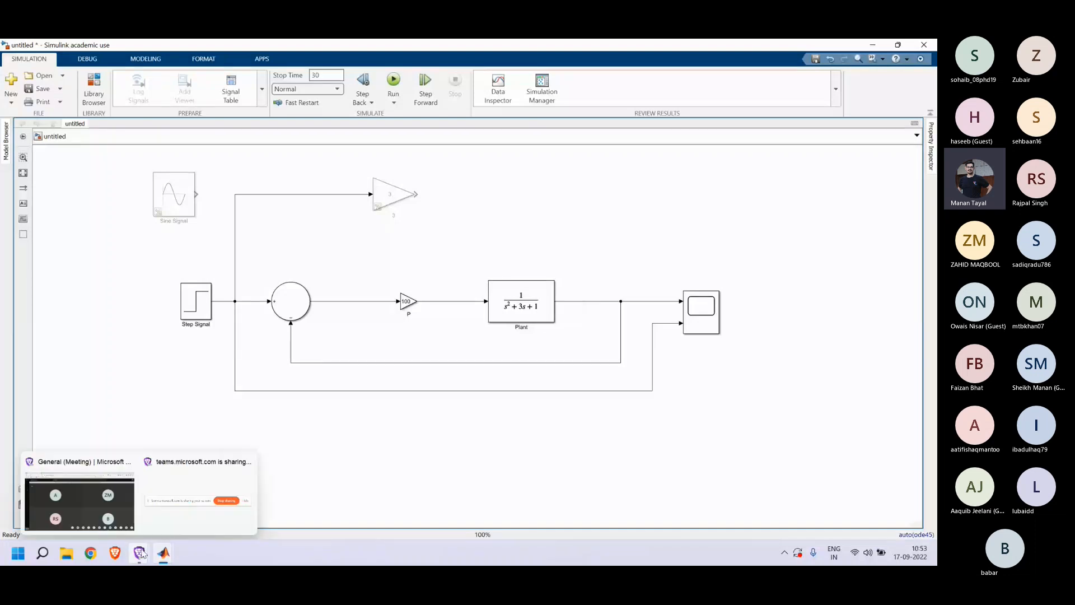
left_click(109, 518)
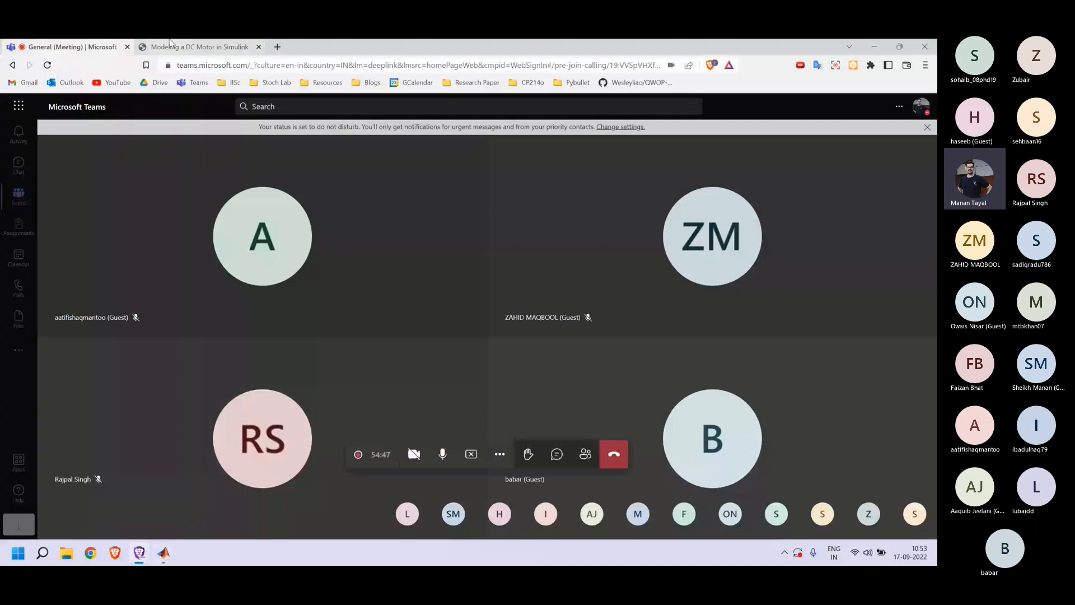
left_click(171, 46)
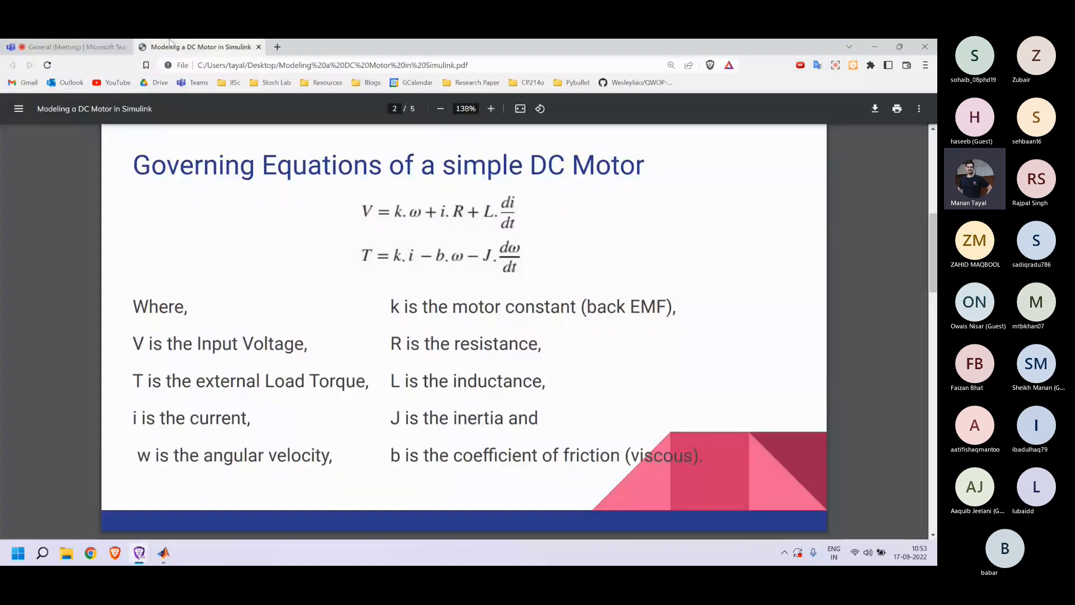
scroll(277, 404, "up", 5)
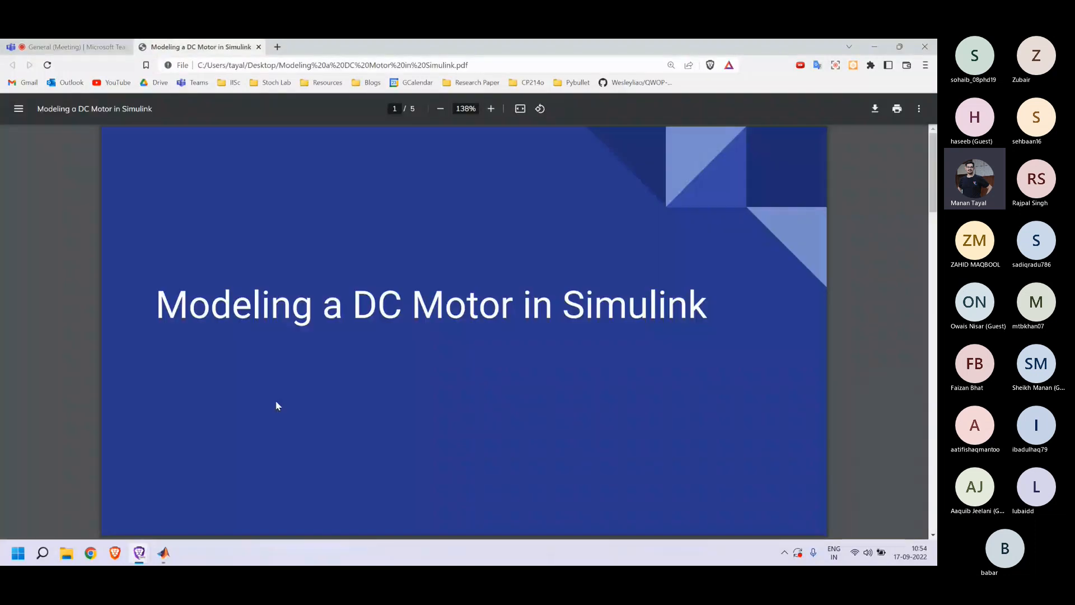
scroll(277, 404, "down", 5)
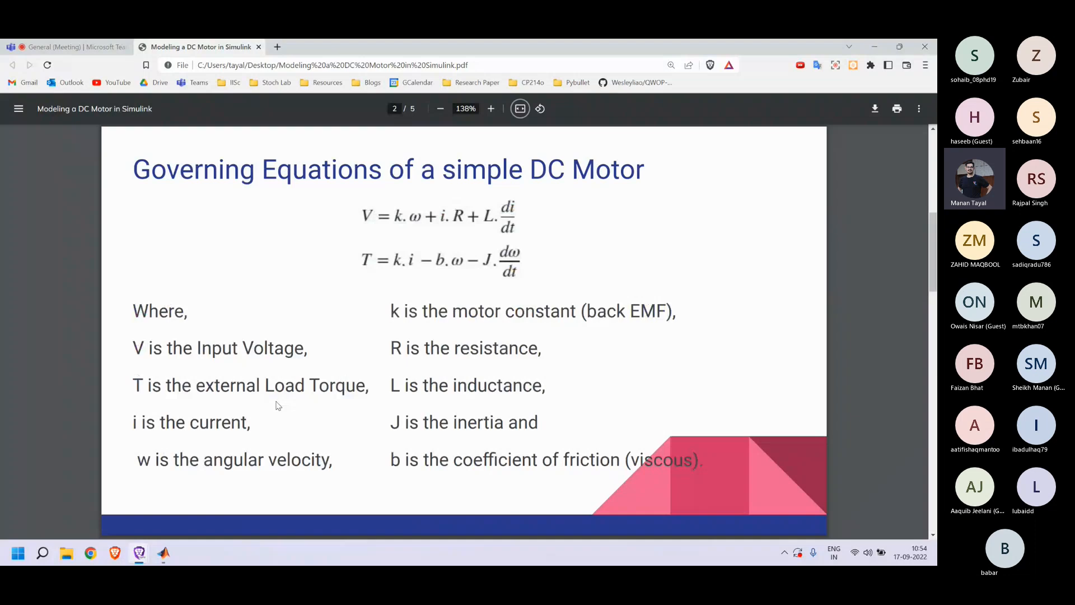
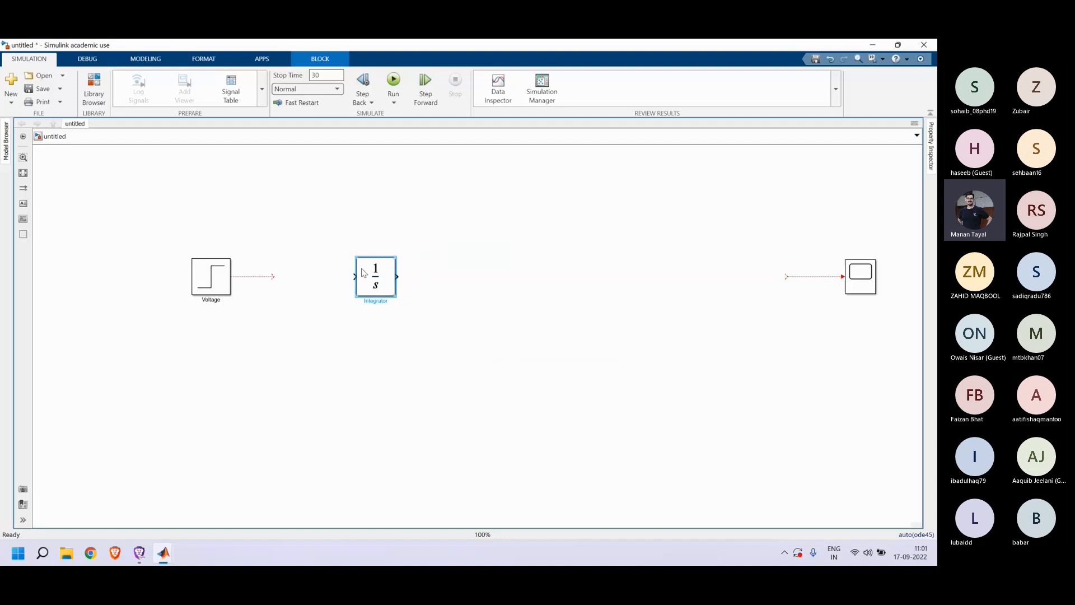
Step: Move the Integrator block farther from the Voltage block and draw an unconnected output line from it, consulting the current equation in the browser PDF
left_click_drag(369, 277, 412, 284)
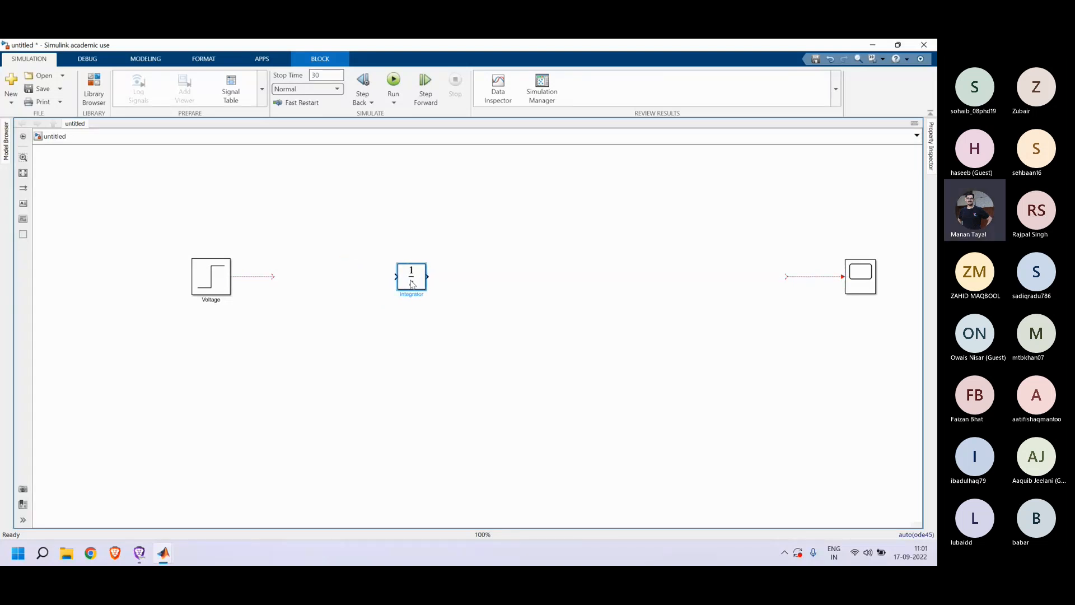
left_click(148, 552)
left_click(84, 493)
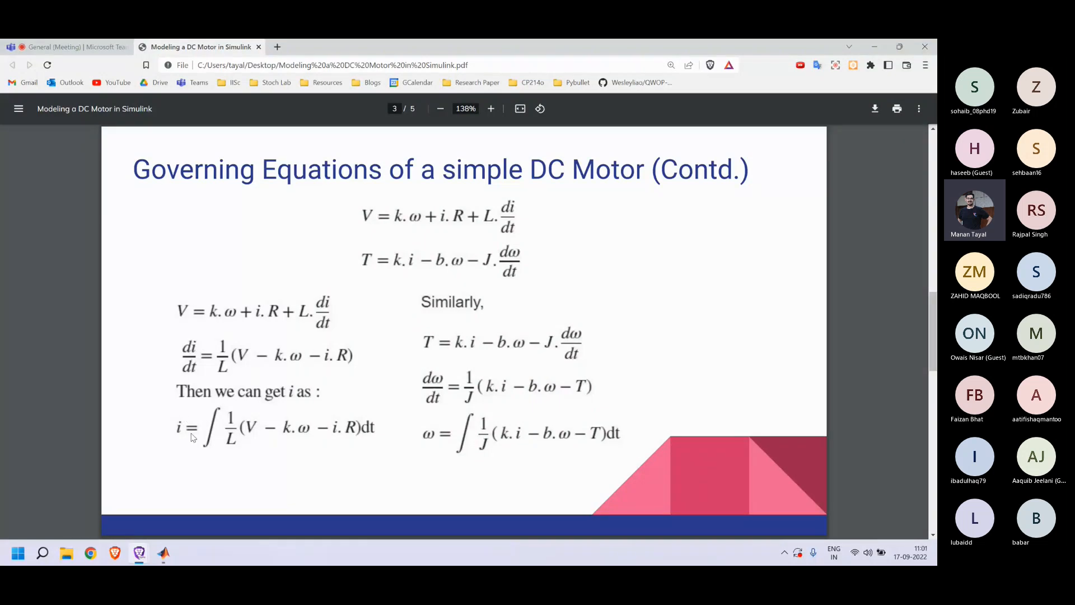
mouse_move(166, 551)
left_click(178, 513)
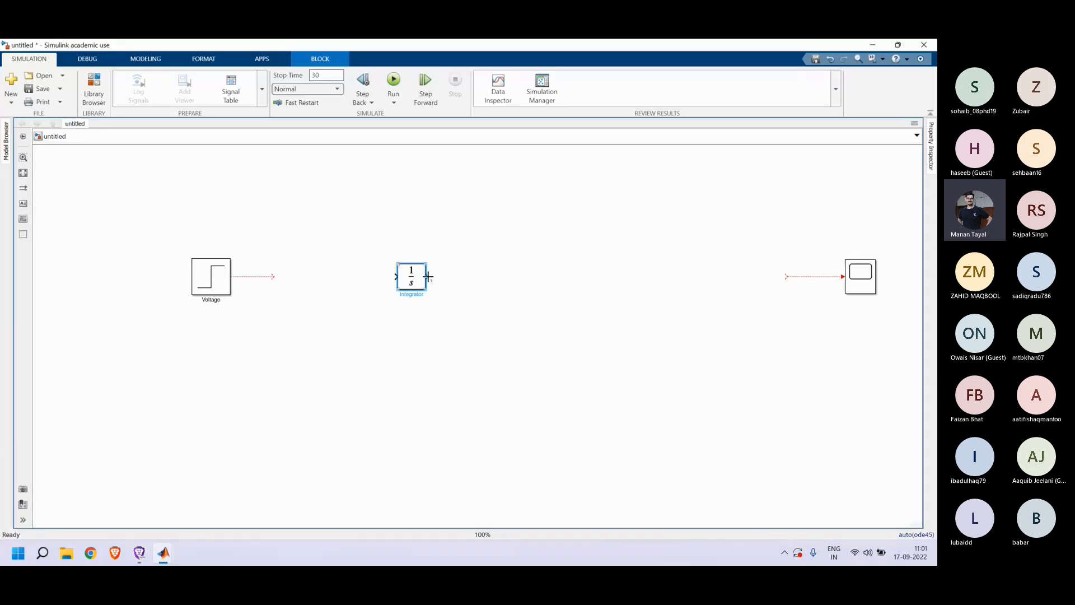
left_click_drag(428, 277, 472, 276)
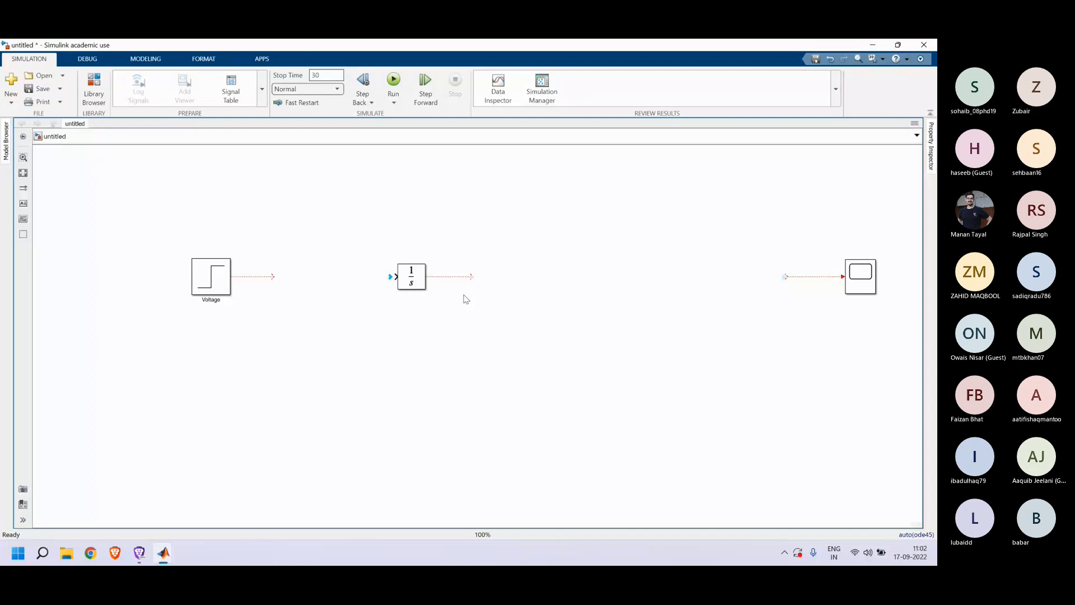
Step: Examine the integral equations for i and ω in the browser PDF, alternating with the Simulink model, and return to the model
mouse_move(144, 554)
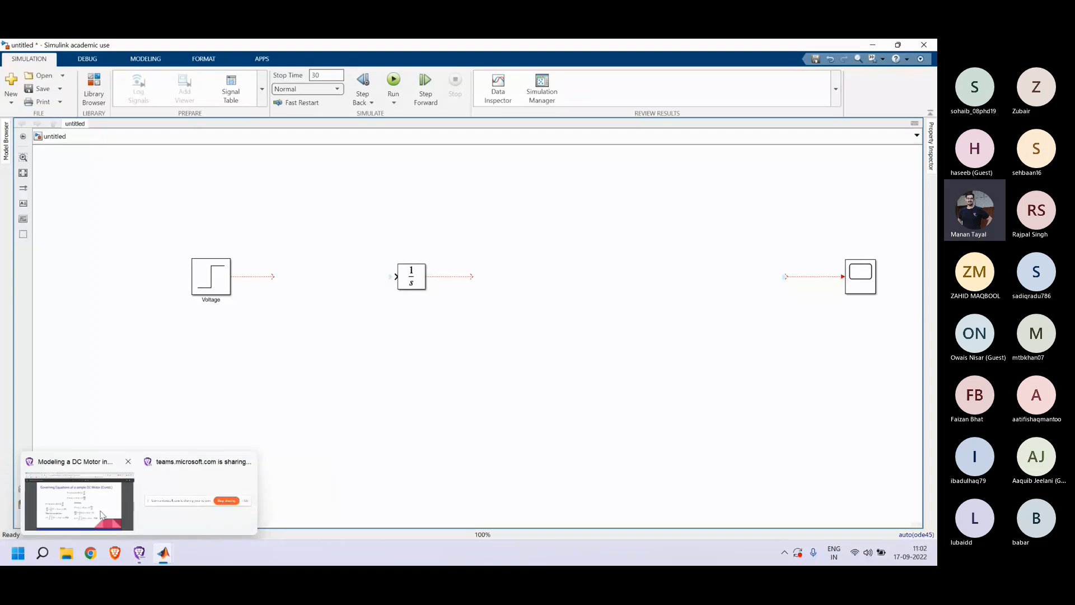
left_click(102, 515)
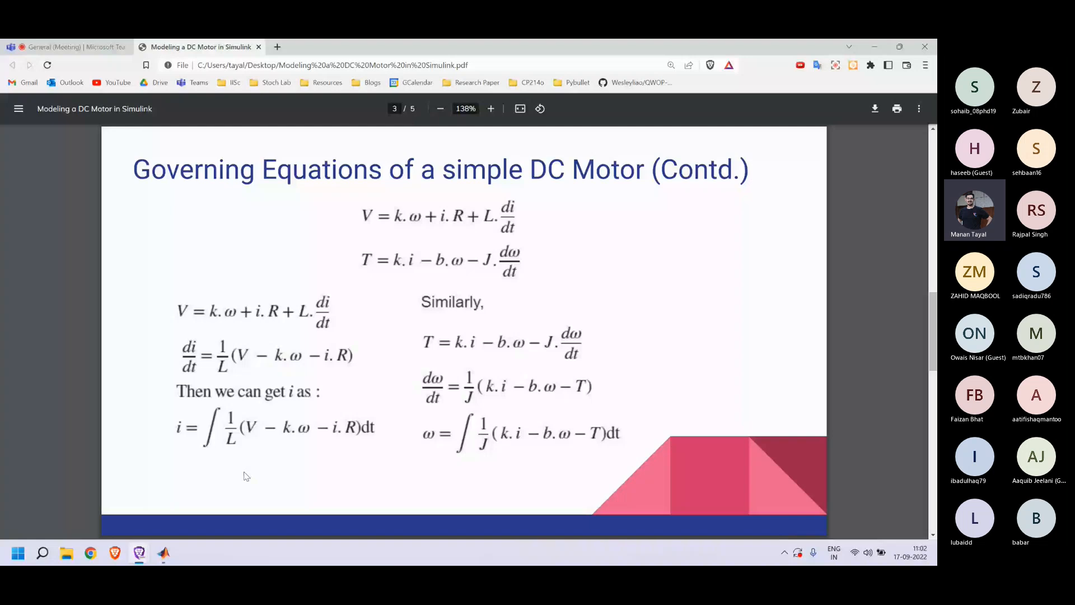
left_click(164, 553)
left_click(195, 505)
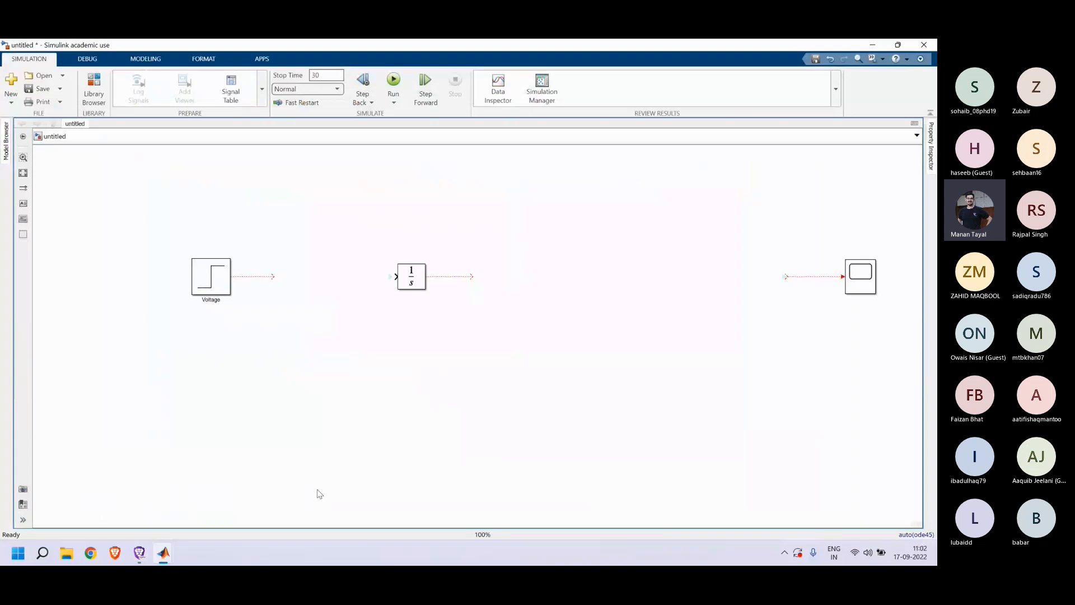
left_click(143, 555)
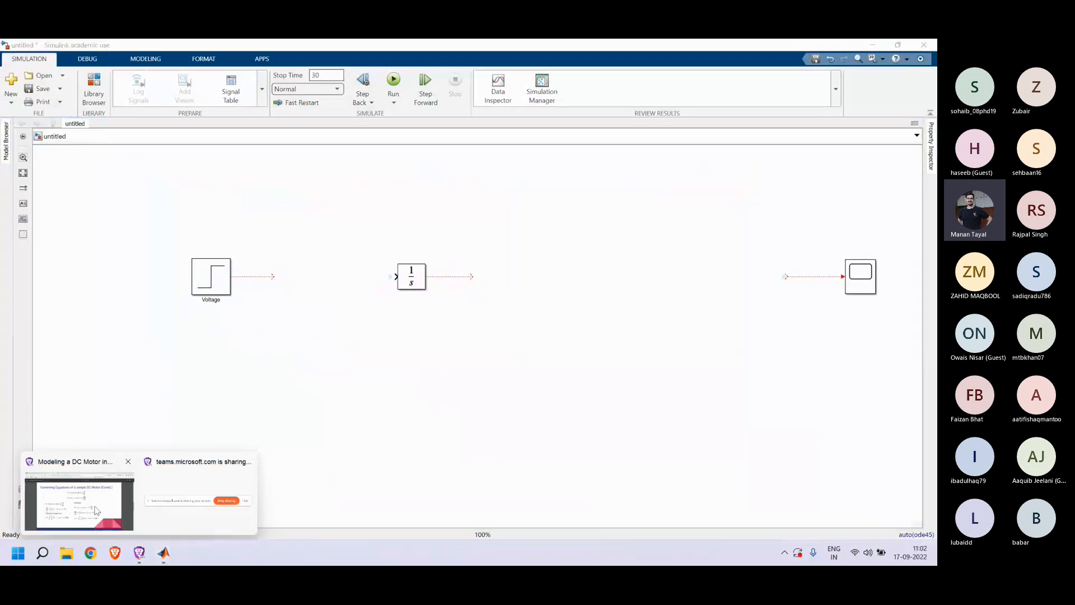
left_click(84, 502)
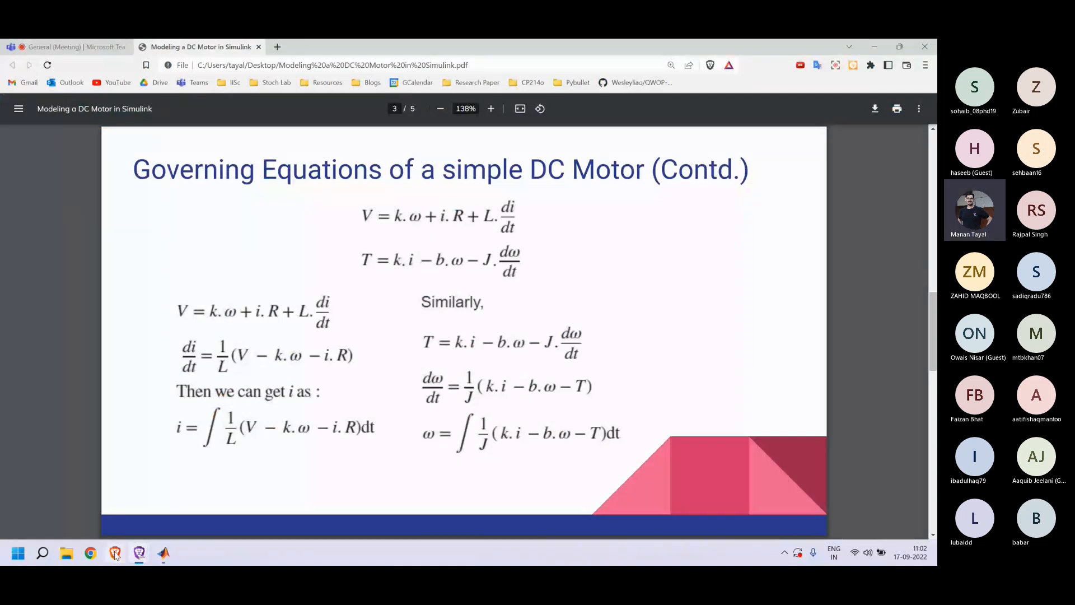
mouse_move(115, 555)
left_click(190, 509)
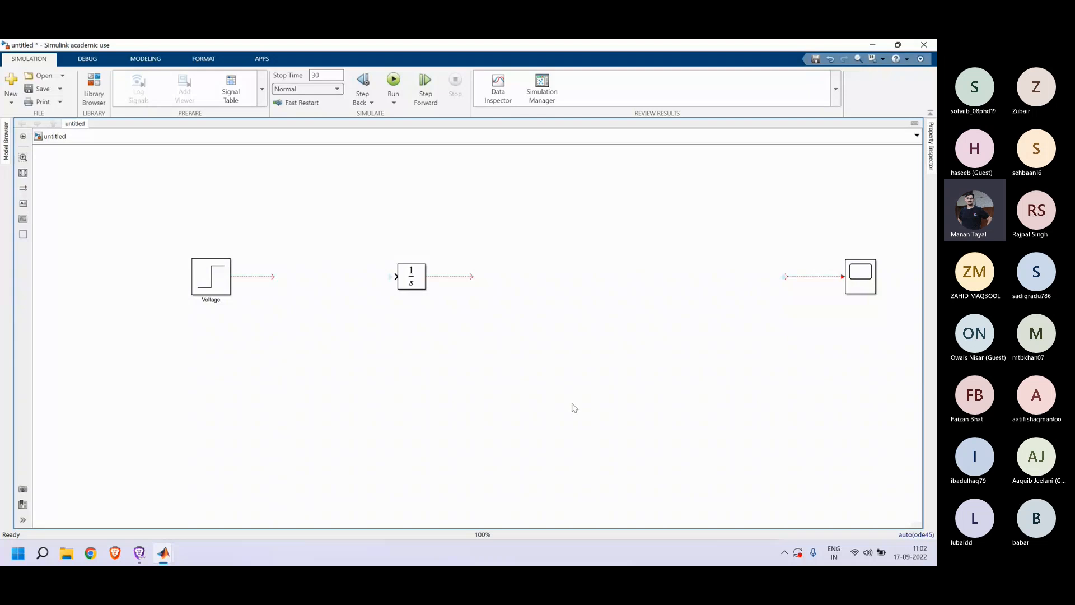
Step: Search for an "integrator" block to insert in the empty area near the Scope's input line
double_click(745, 317)
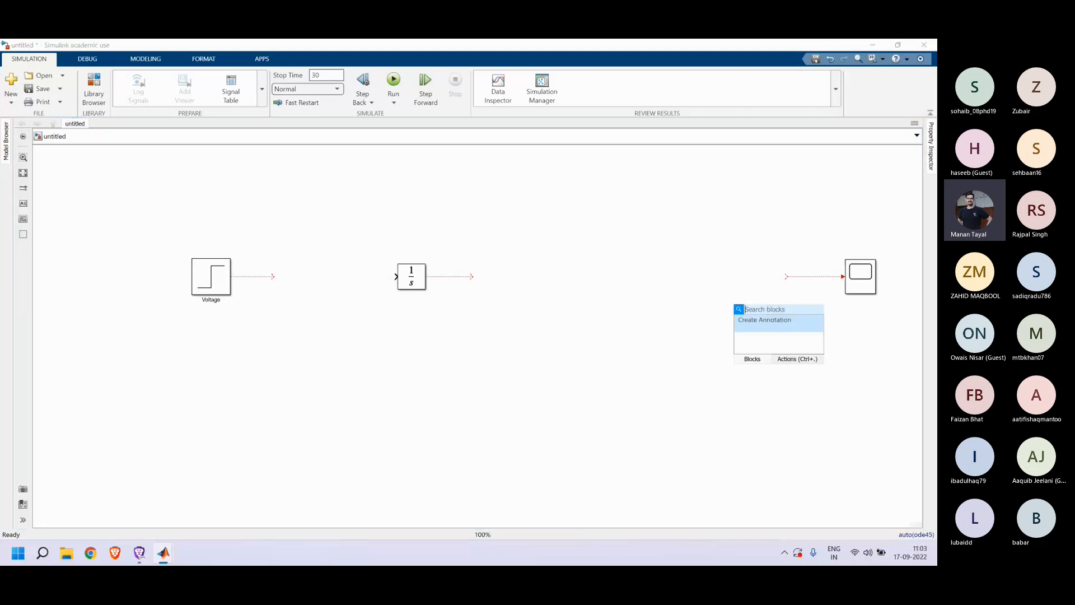
type("integr")
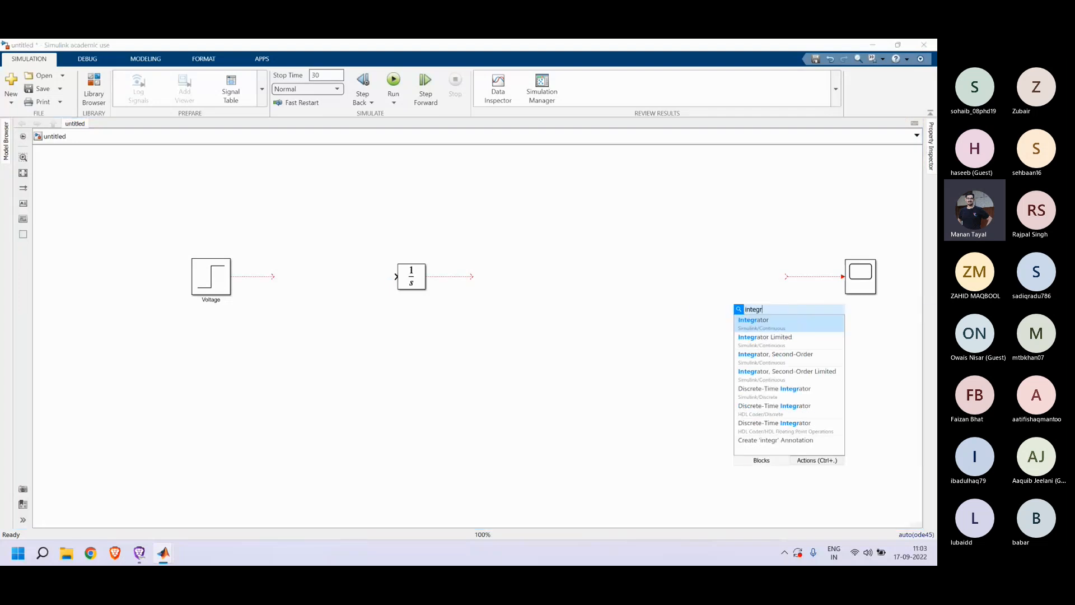
type("ator")
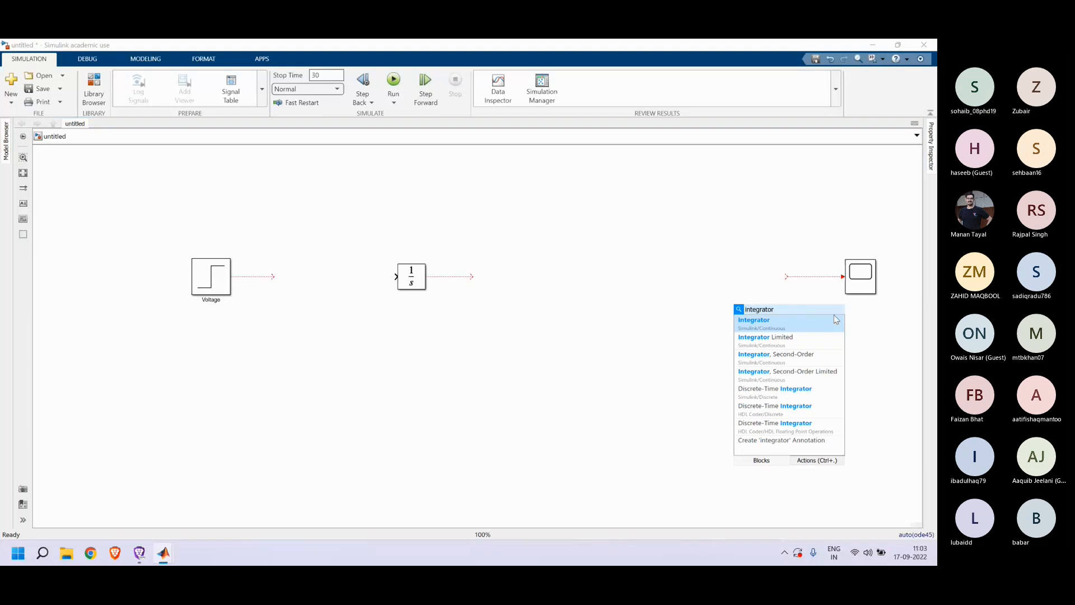
Step: Add a second Integrator block and connect its output to the open line feeding the Scope
key("Return")
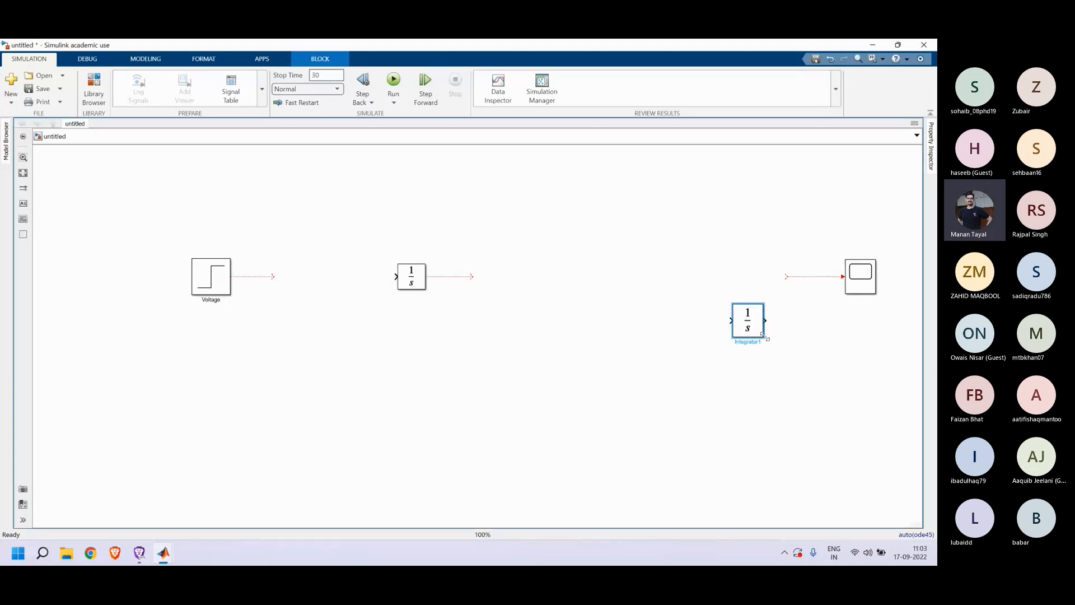
left_click_drag(759, 315, 781, 292)
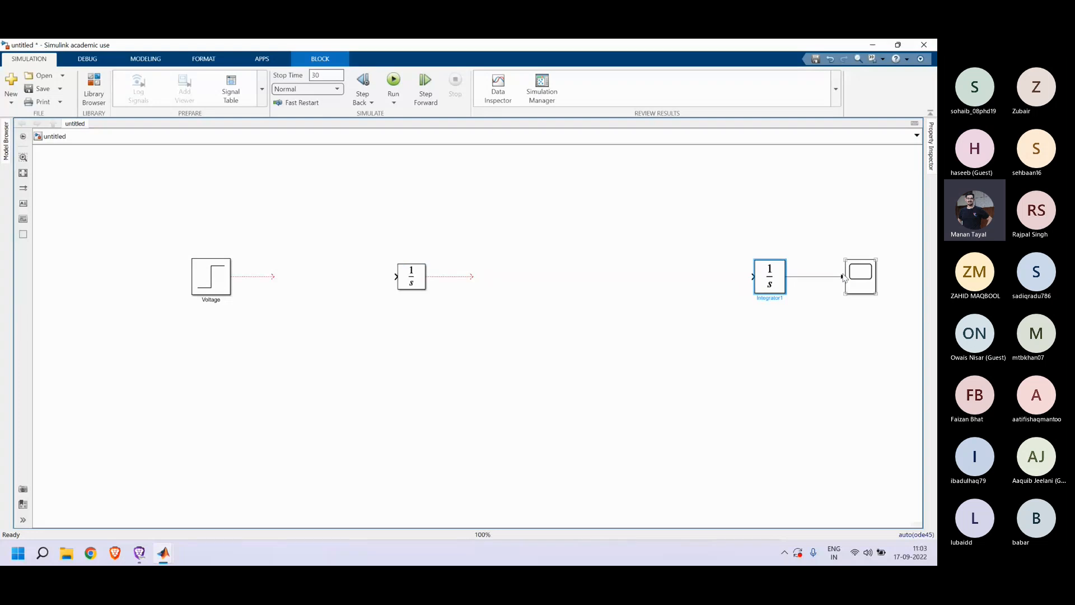
left_click(813, 276)
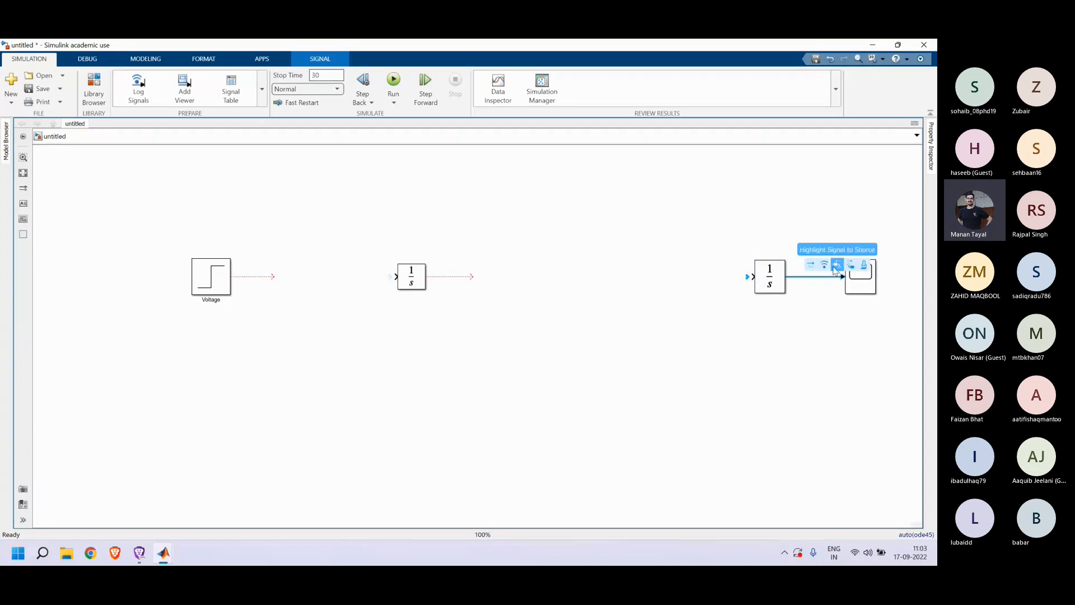
left_click(810, 343)
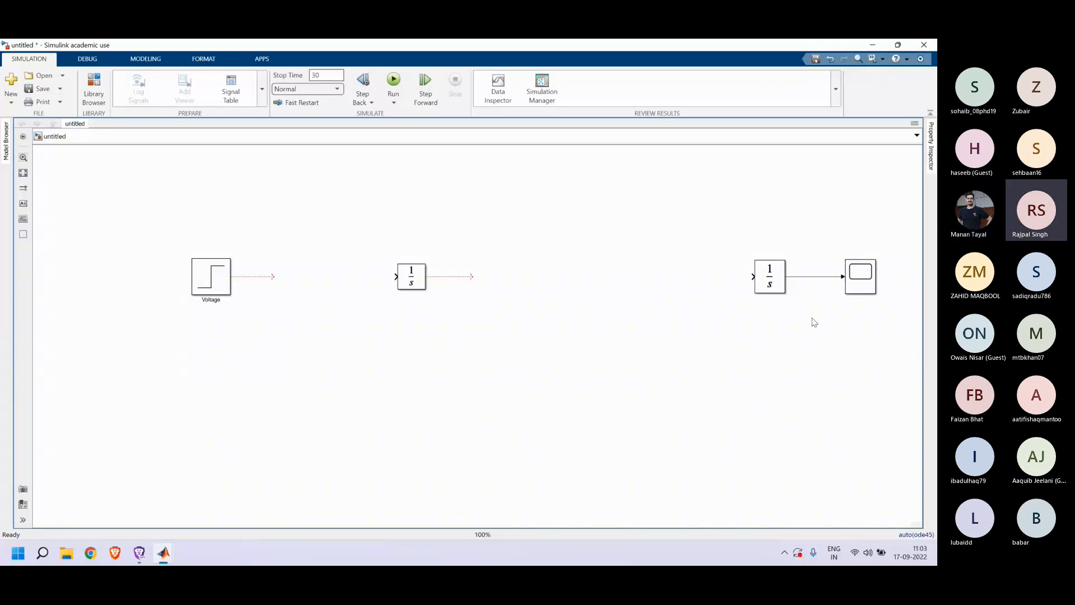
Step: Label the signal between the second integrator and the Scope "w", and the first integrator's output signal "i"
left_click(812, 277)
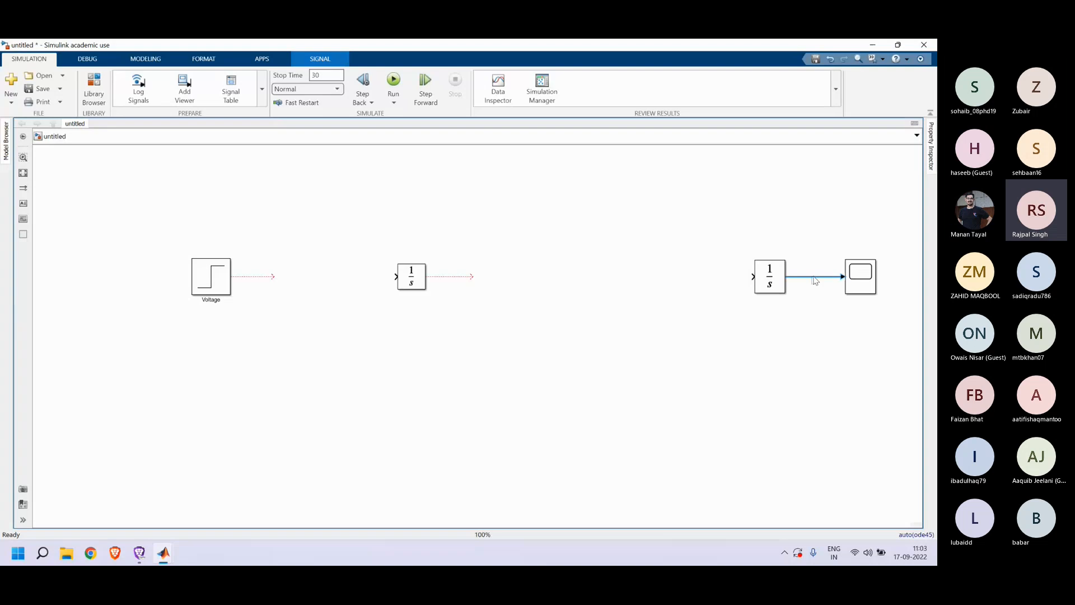
type("w")
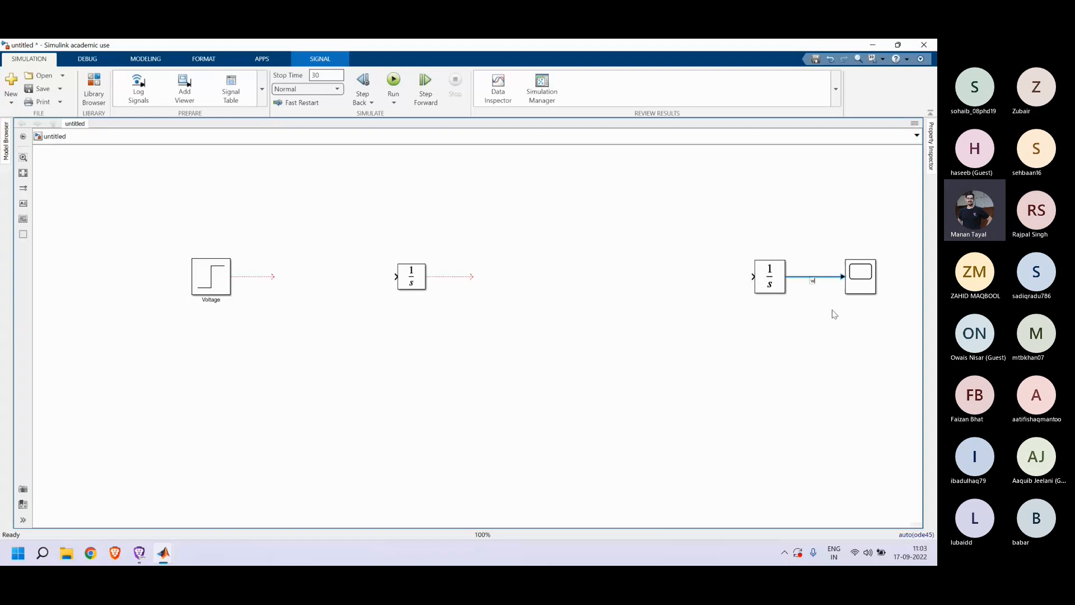
double_click(808, 305)
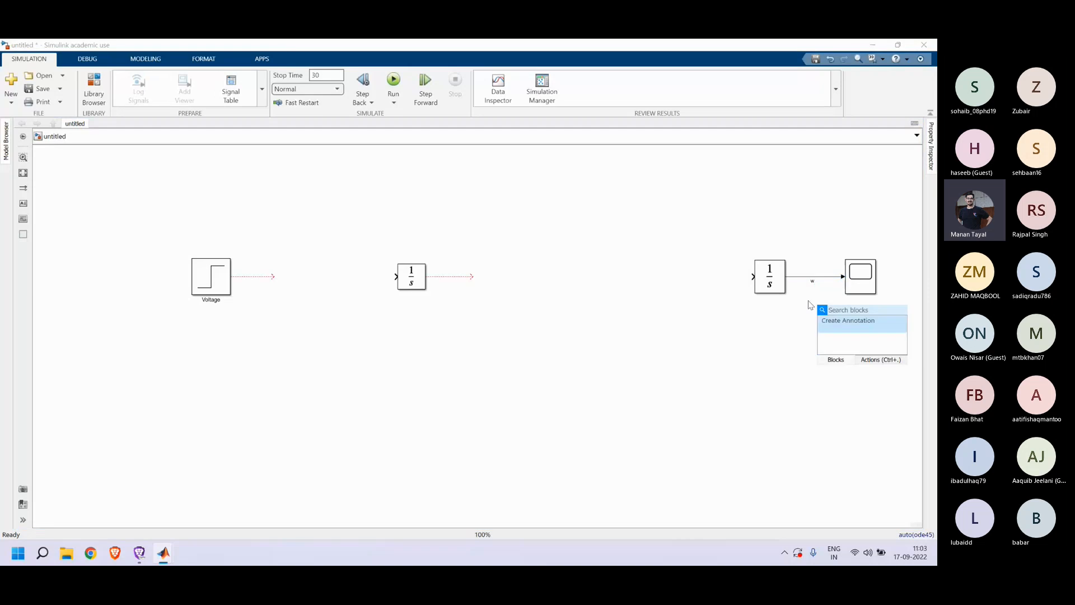
left_click(799, 342)
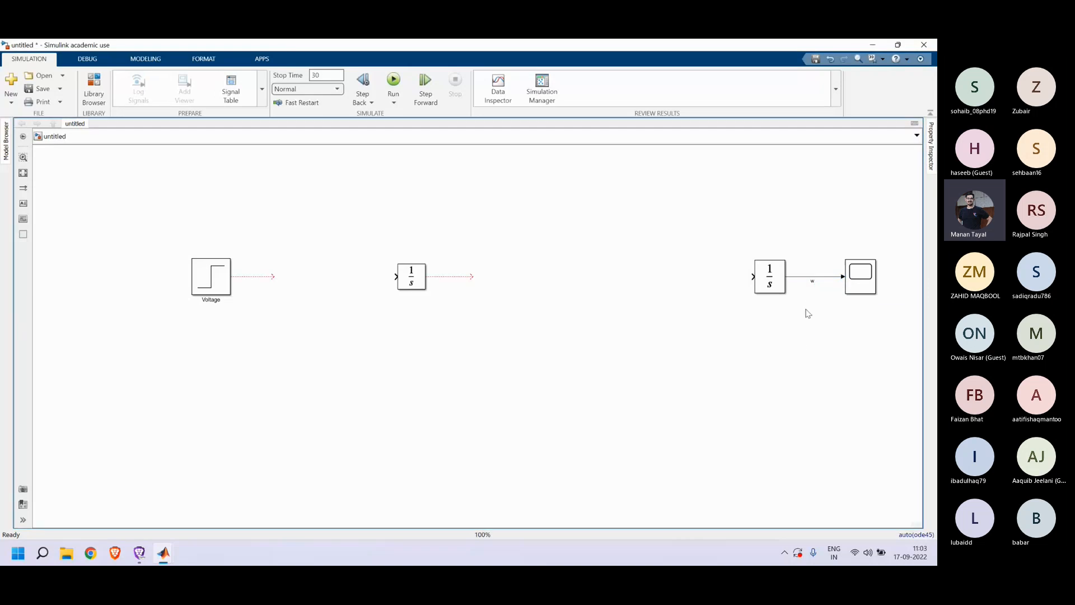
left_click(449, 276)
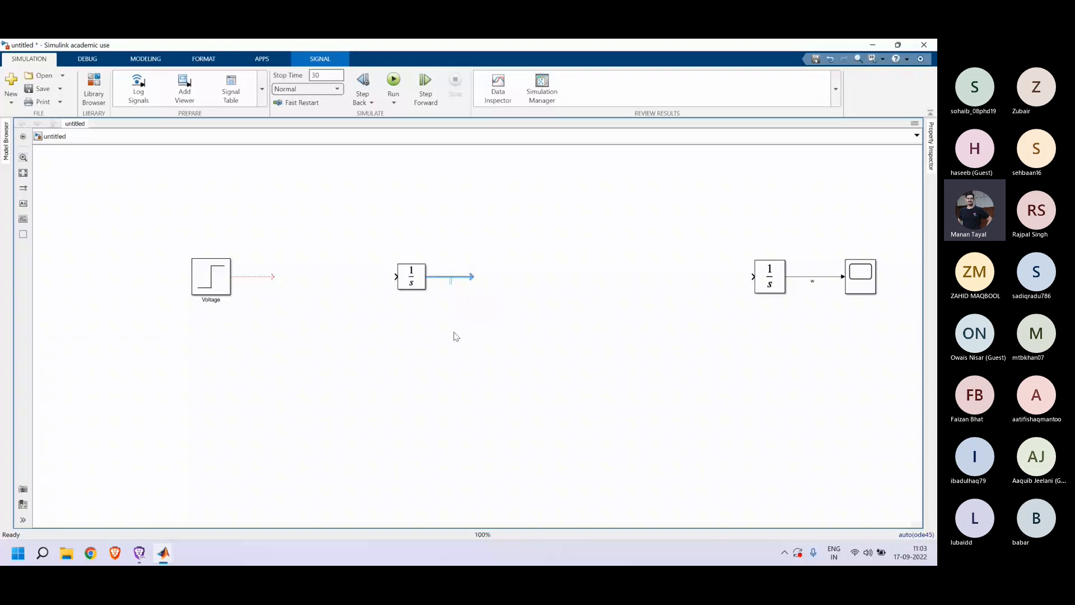
left_click(461, 298)
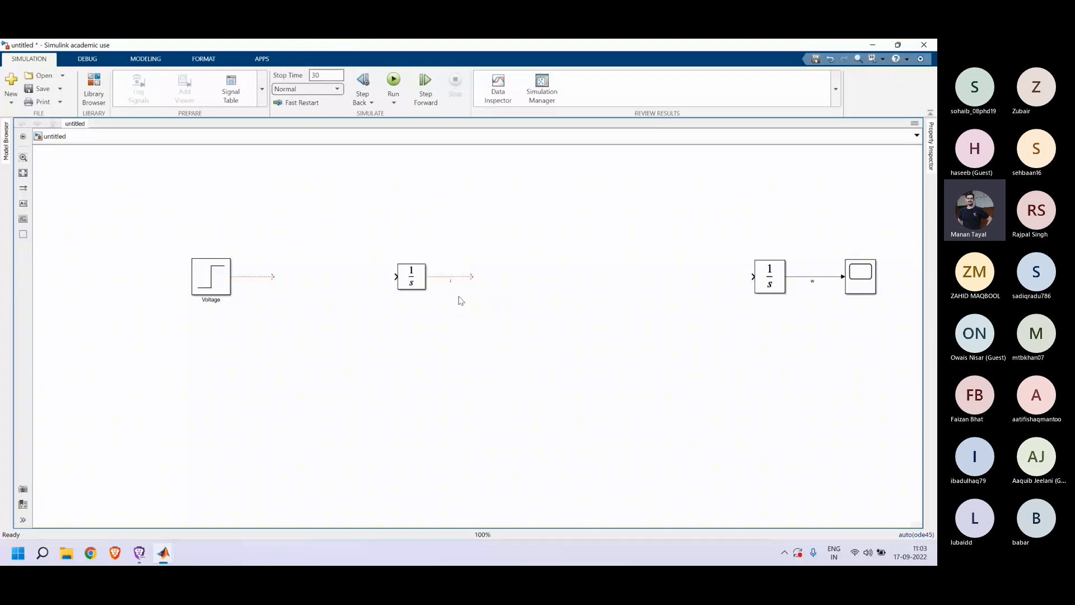
Step: Switch to the "Modeling a DC Motor in Simulink" PDF in the browser and examine the integral equation for current i
key("space")
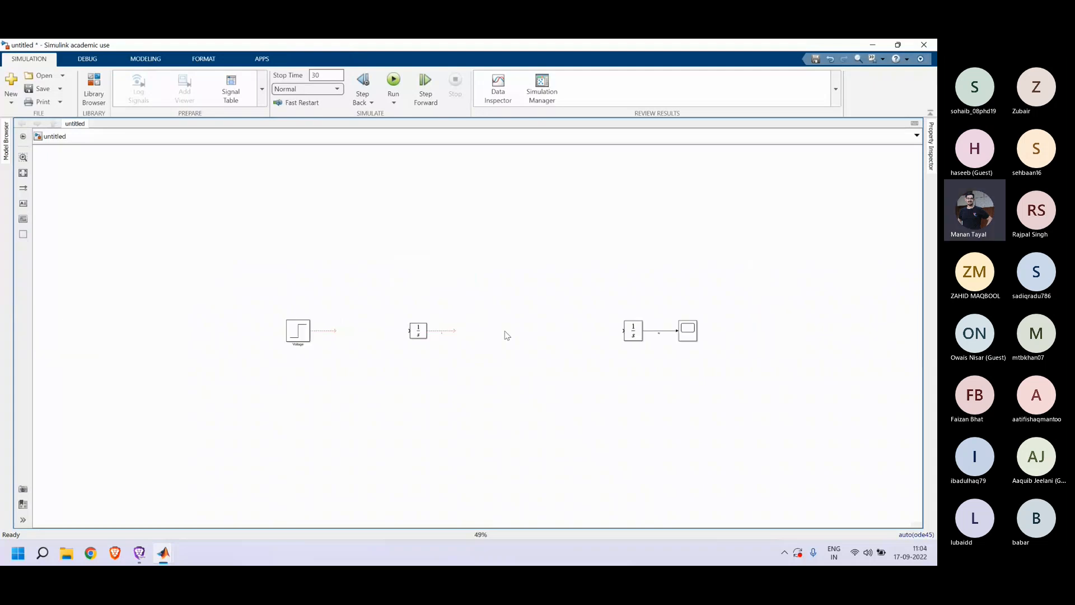
scroll(507, 335, "up", 4)
scroll(506, 335, "down", 3)
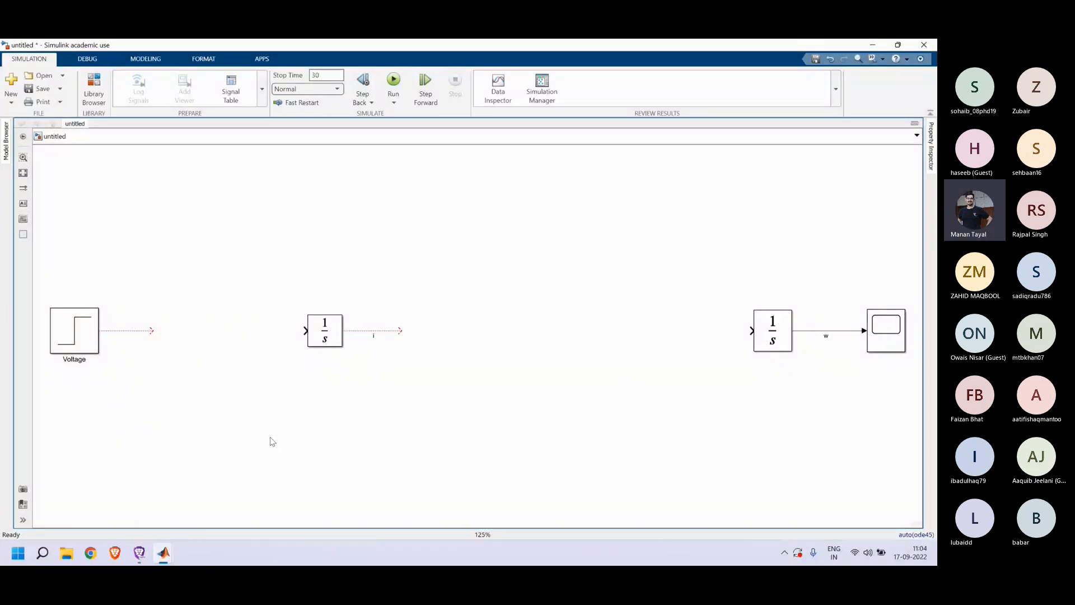
mouse_move(144, 558)
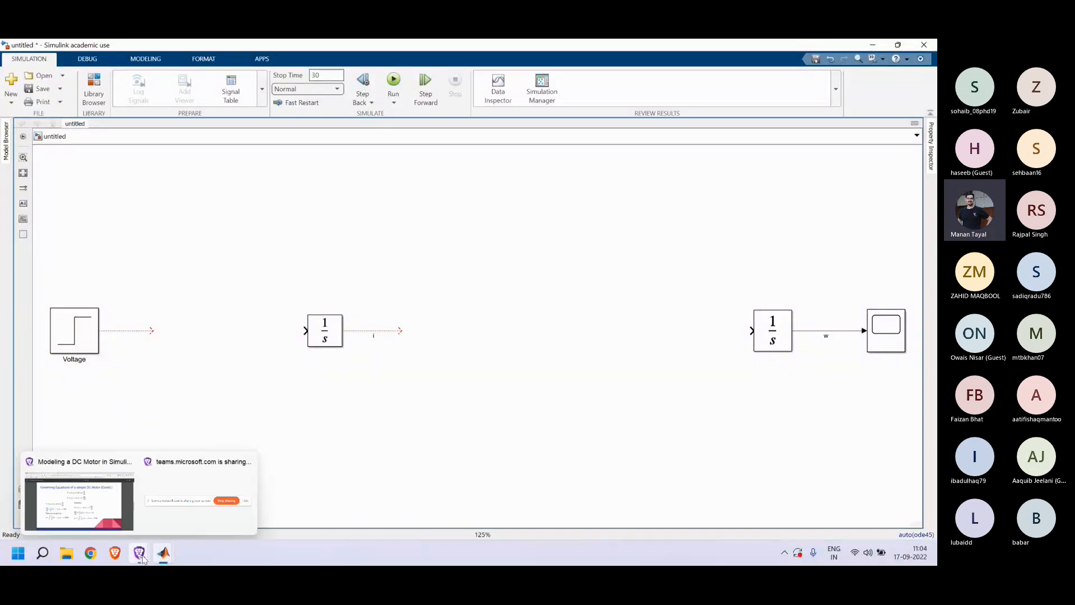
left_click(79, 498)
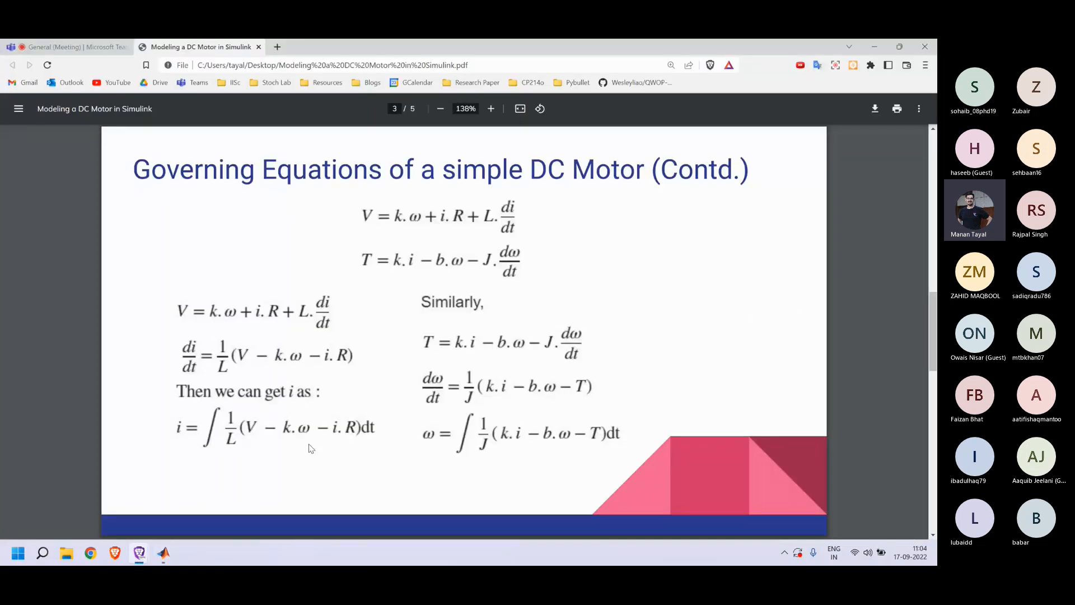
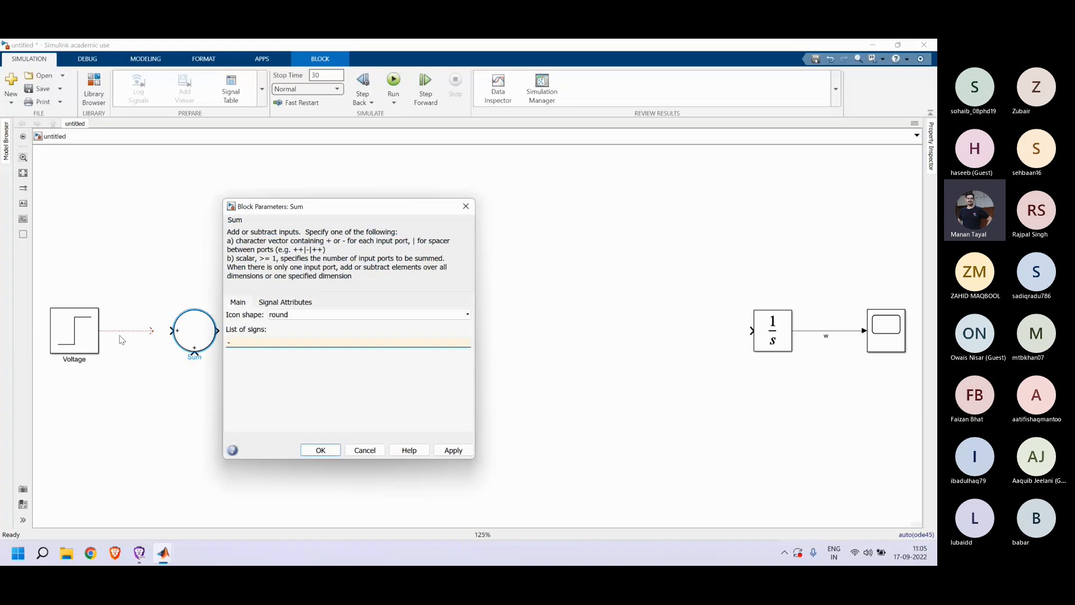
Step: Set the Sum block's list of signs to -+- and connect the Voltage step to its positive input
left_click(192, 358)
type("-+-")
left_click(461, 453)
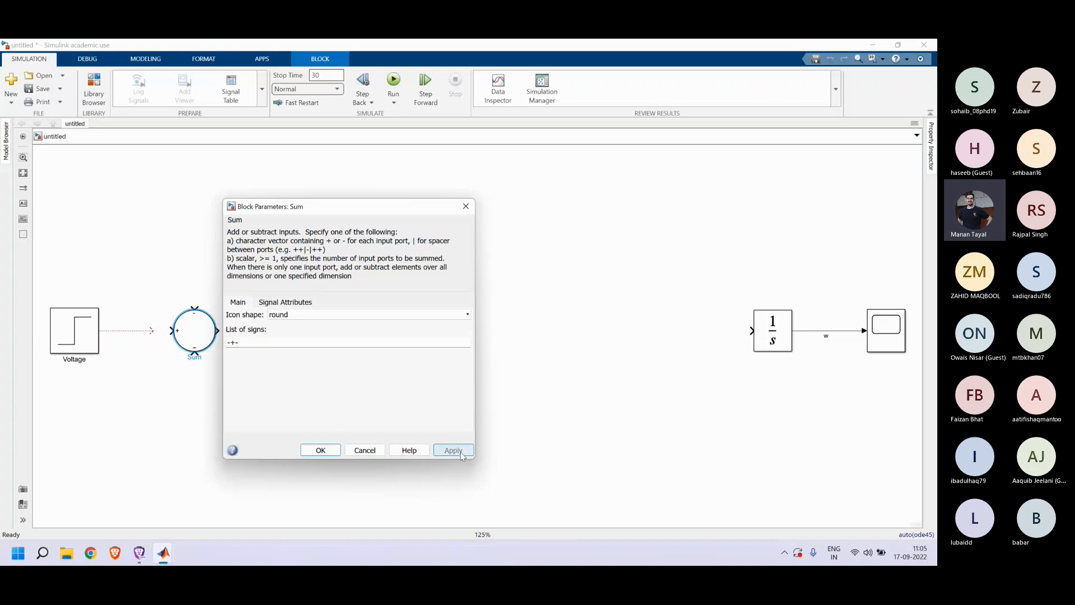
left_click(318, 450)
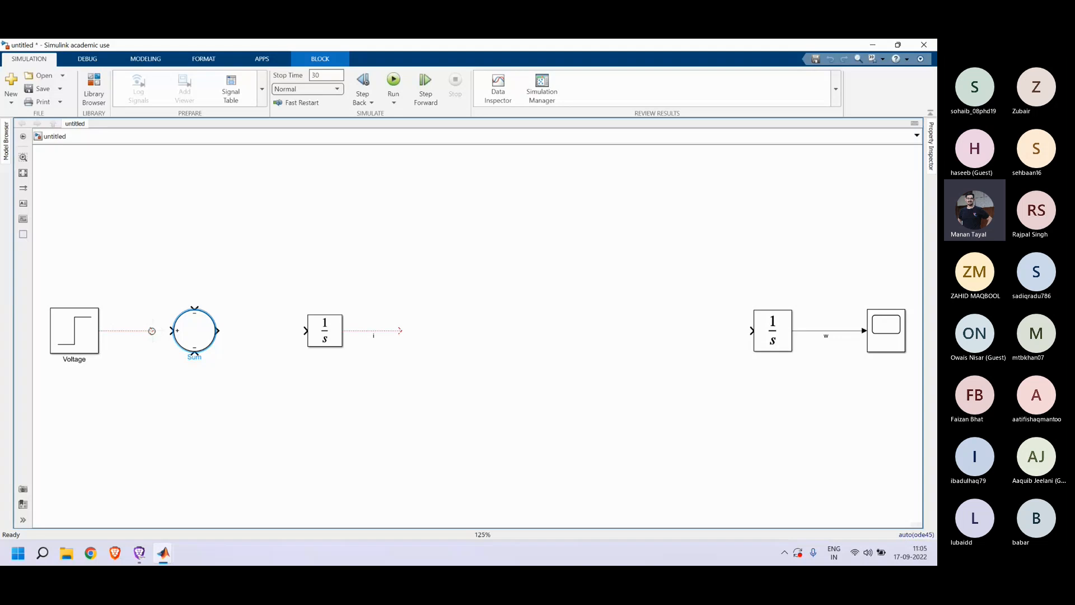
left_click_drag(152, 331, 171, 330)
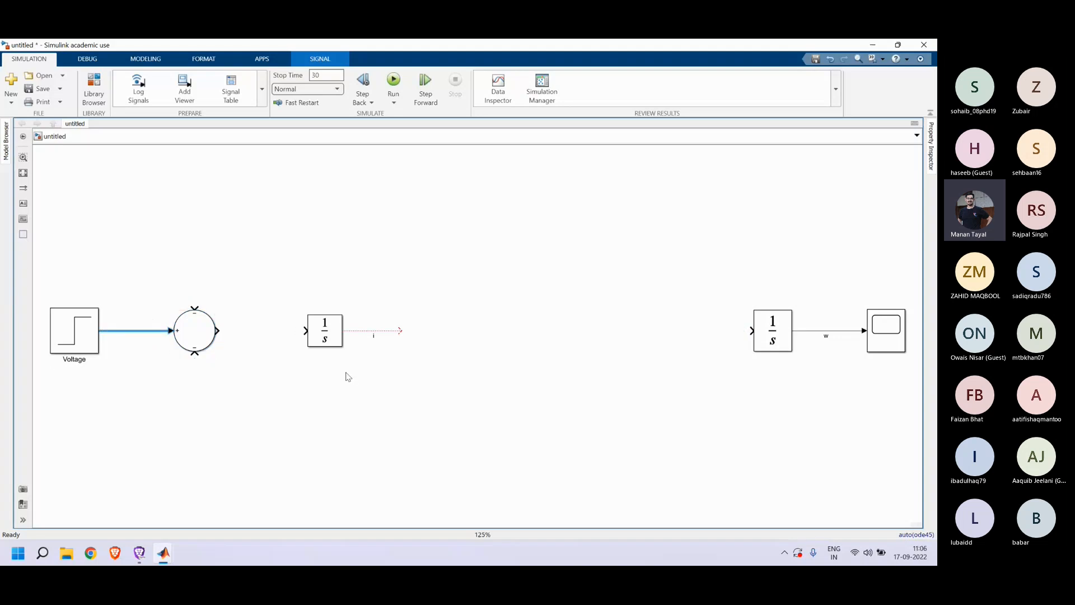
Step: Draw a feedback line from the Sum block's upper negative input and add a Gain block near its open end
left_click(195, 308)
mouse_move(195, 308)
left_mouse_down()
mouse_move(194, 258)
mouse_move(299, 260)
left_mouse_up()
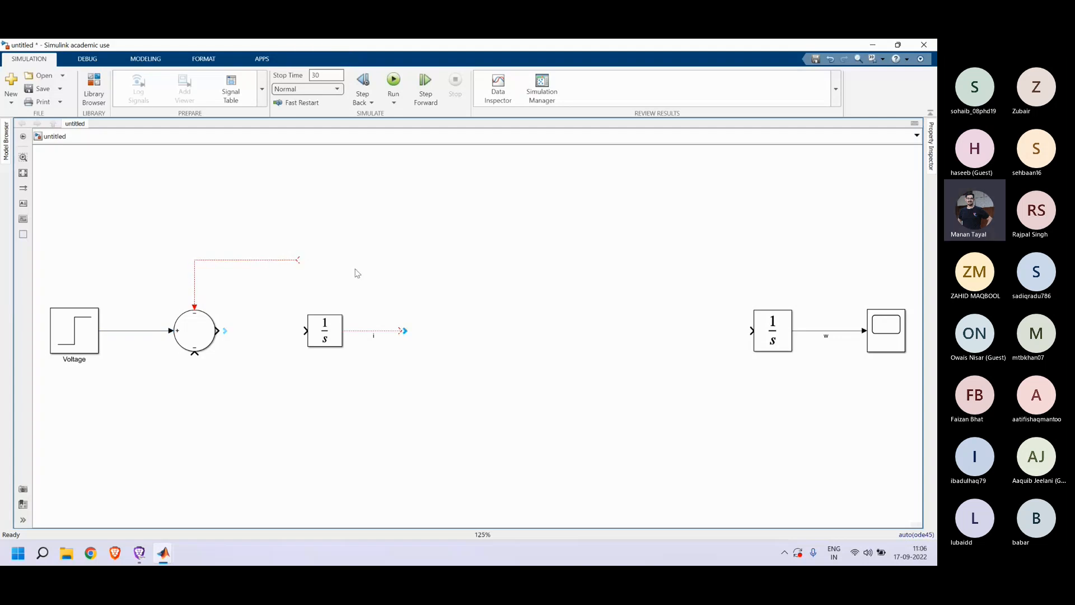
double_click(356, 272)
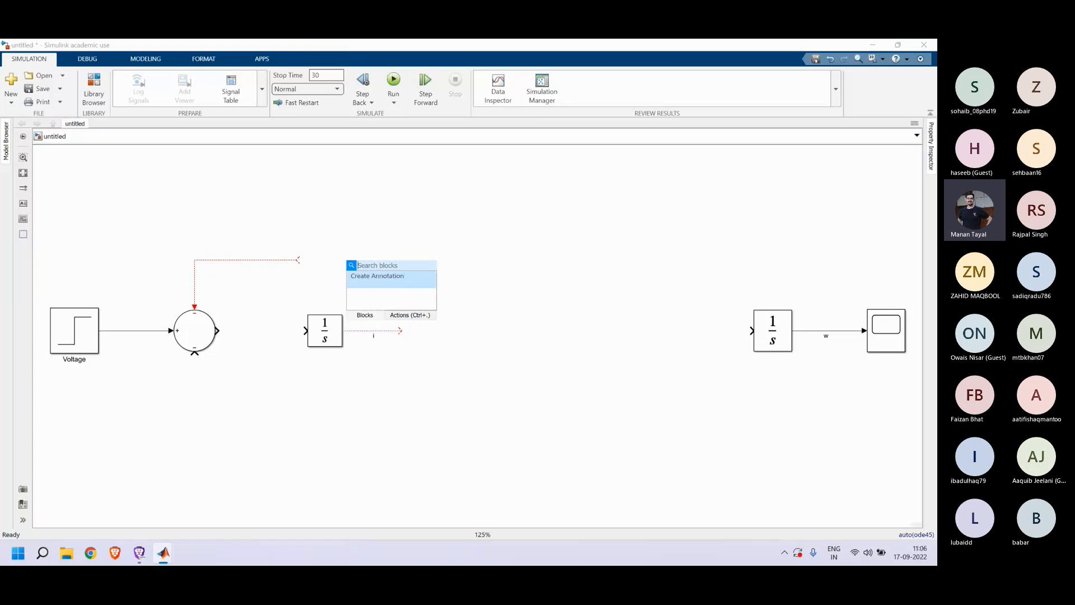
type("gain")
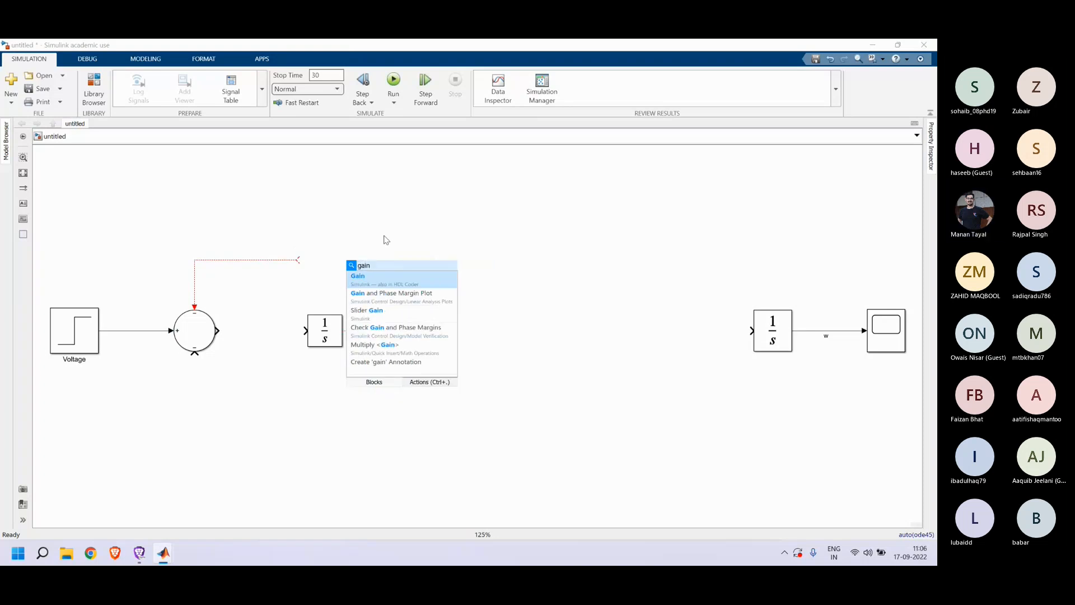
left_click(382, 276)
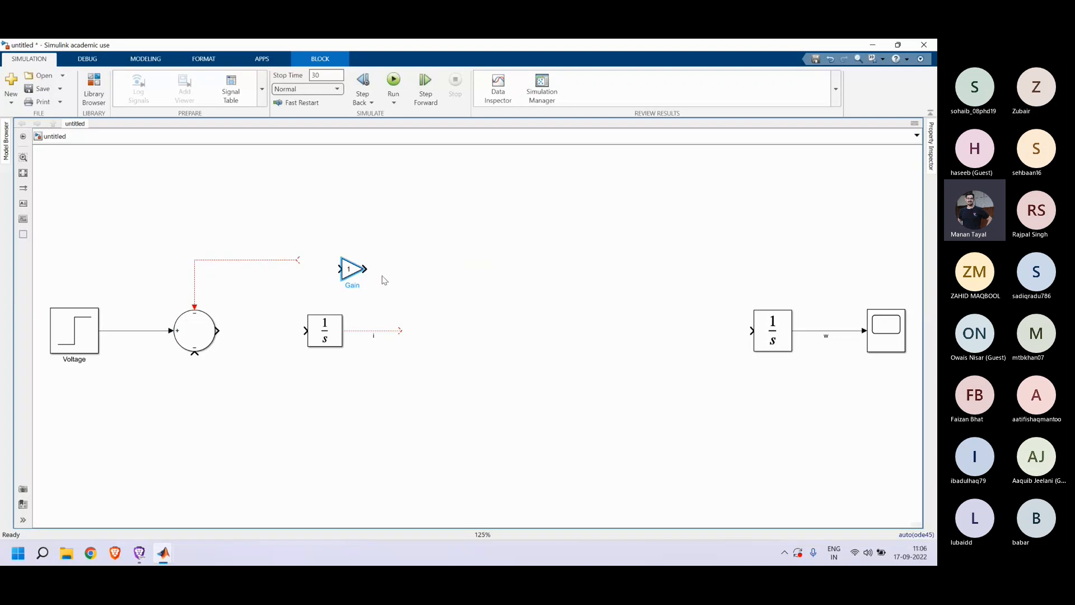
Step: Flip the Gain block horizontally, attach its output to the open feedback line, and branch its input from signal i
key("ctrl+i")
key("ctrl+i")
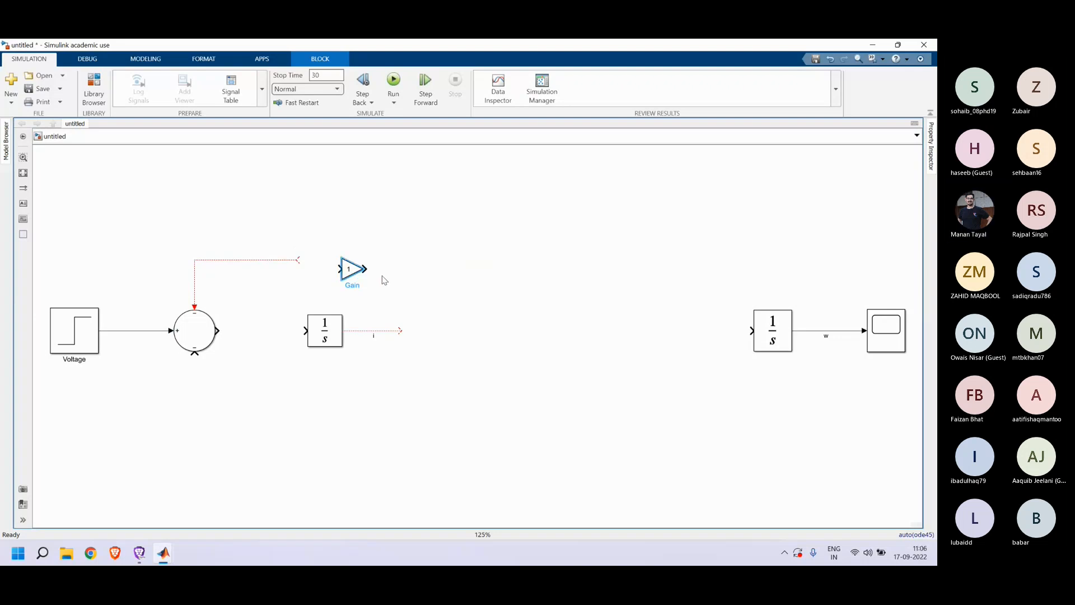
key("ctrl+i")
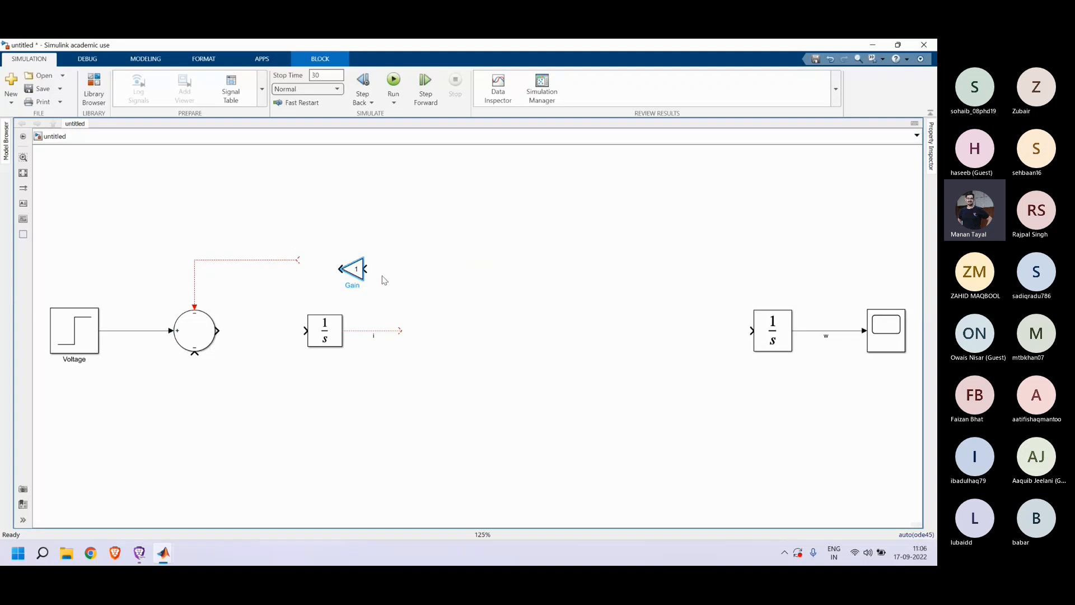
left_click_drag(351, 269, 307, 259)
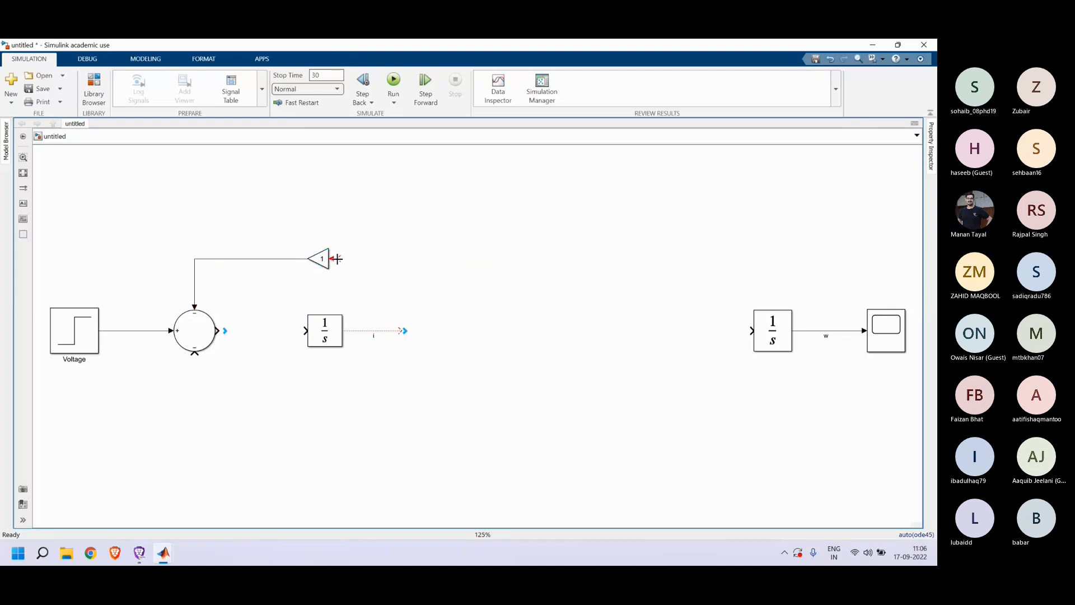
mouse_move(336, 258)
left_mouse_down()
mouse_move(374, 297)
mouse_move(379, 330)
left_mouse_up()
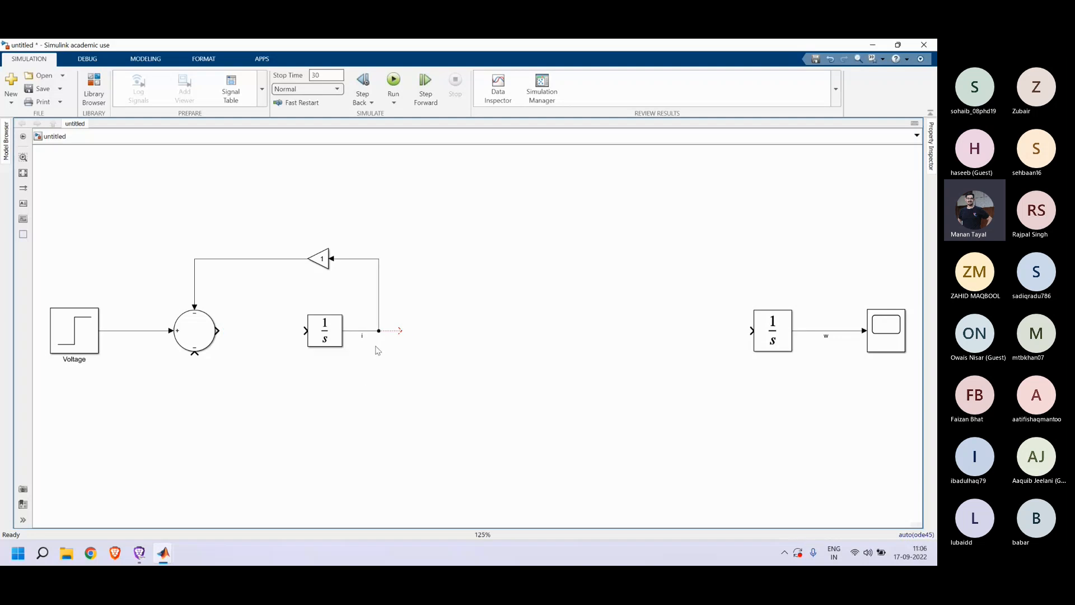
left_click(331, 345)
Step: Feed signal w through a second, horizontally flipped Gain block into the Sum block's lower negative input, and start a line from the Sum output
left_click_drag(194, 352, 500, 452)
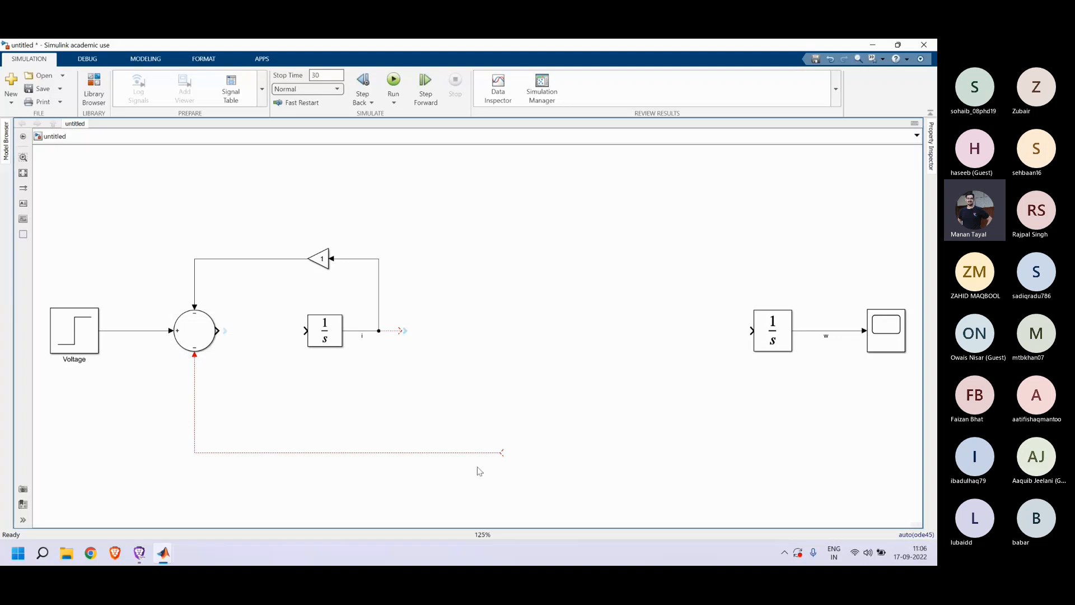
double_click(555, 464)
type("gain")
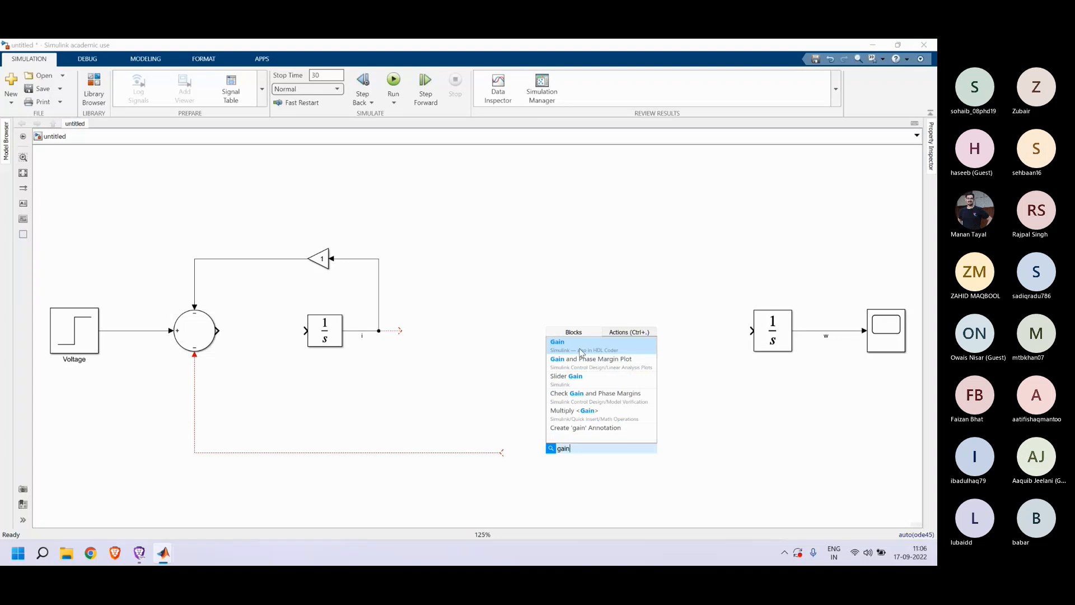
left_click(582, 352)
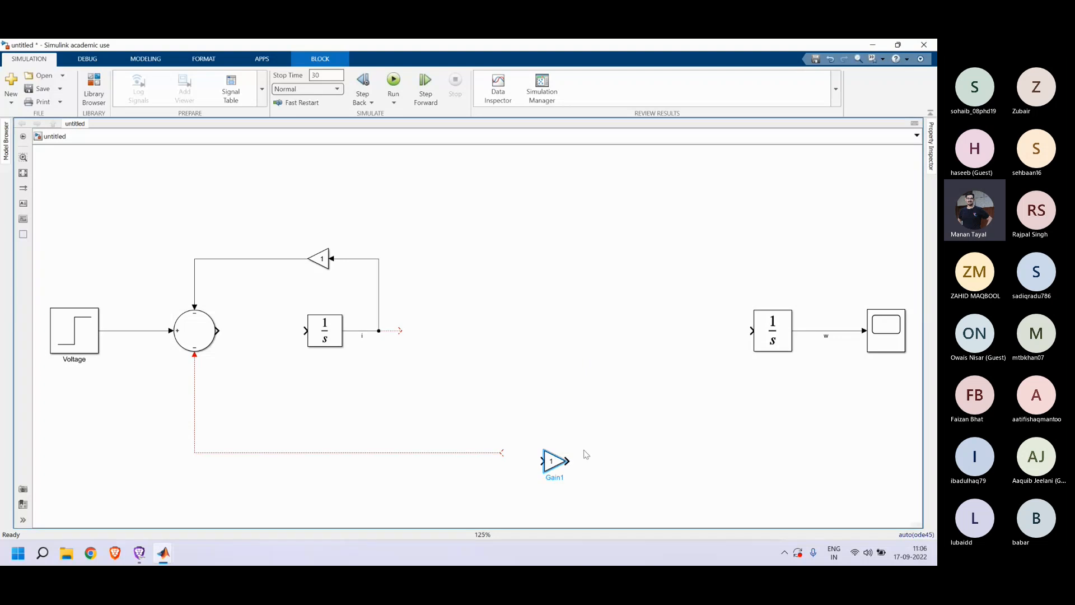
key("ctrl+i")
left_click_drag(560, 468, 507, 451)
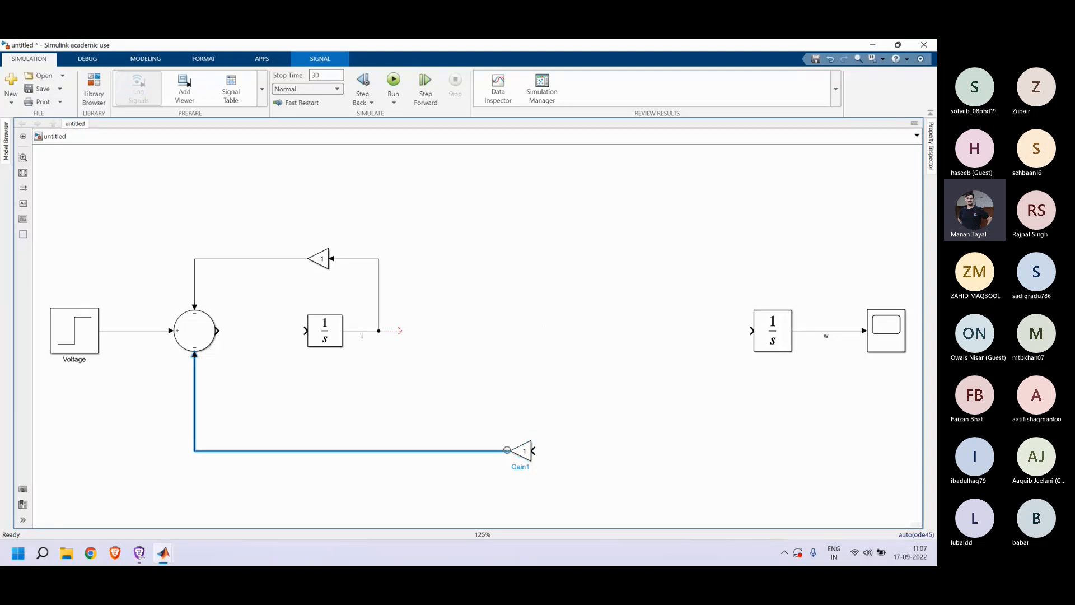
left_click(532, 451)
left_click_drag(534, 451, 836, 330)
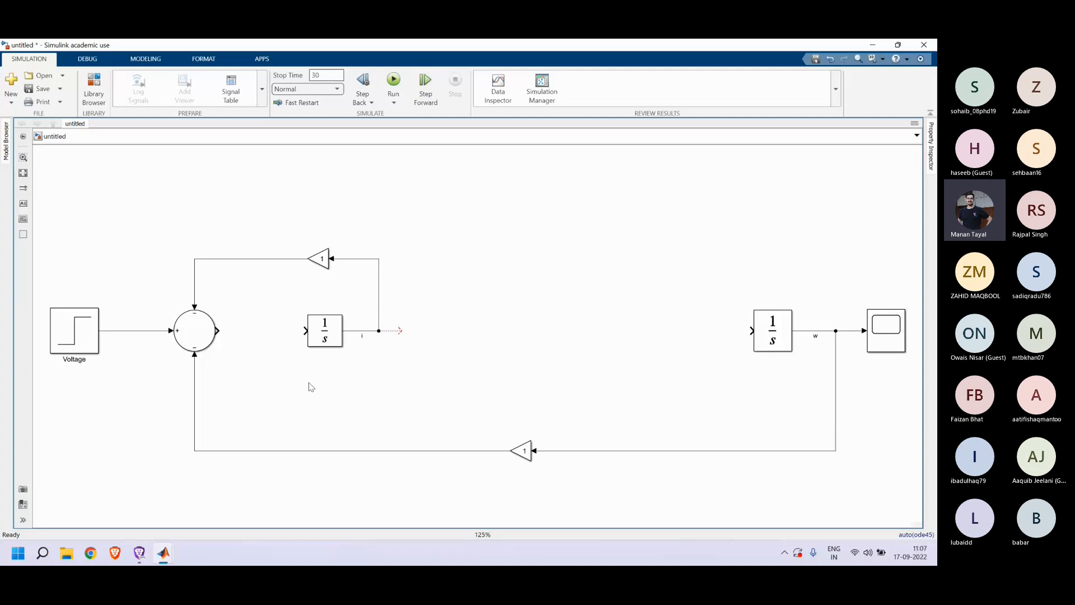
left_click_drag(220, 332, 243, 331)
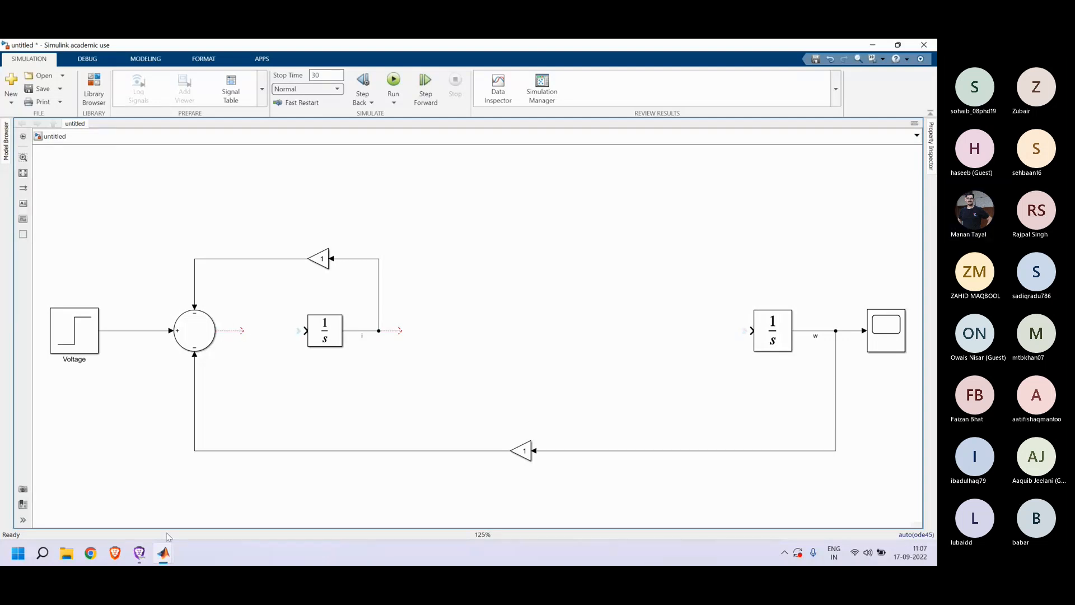
Step: Check the governing equations for di/dt and dω/dt in the DC motor PDF, then return to the Simulink model
mouse_move(138, 553)
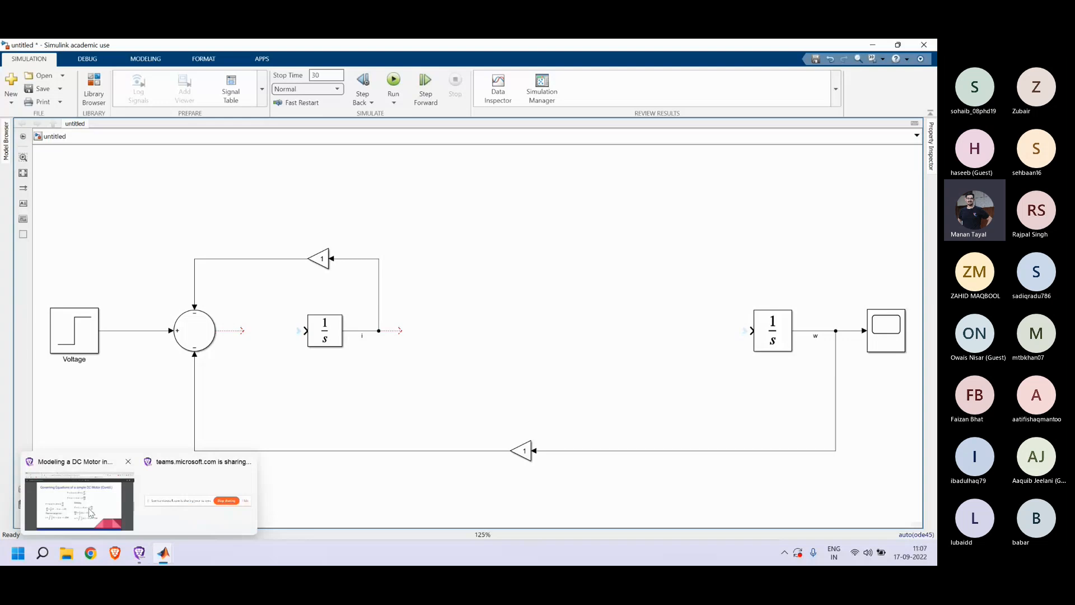
left_click(91, 513)
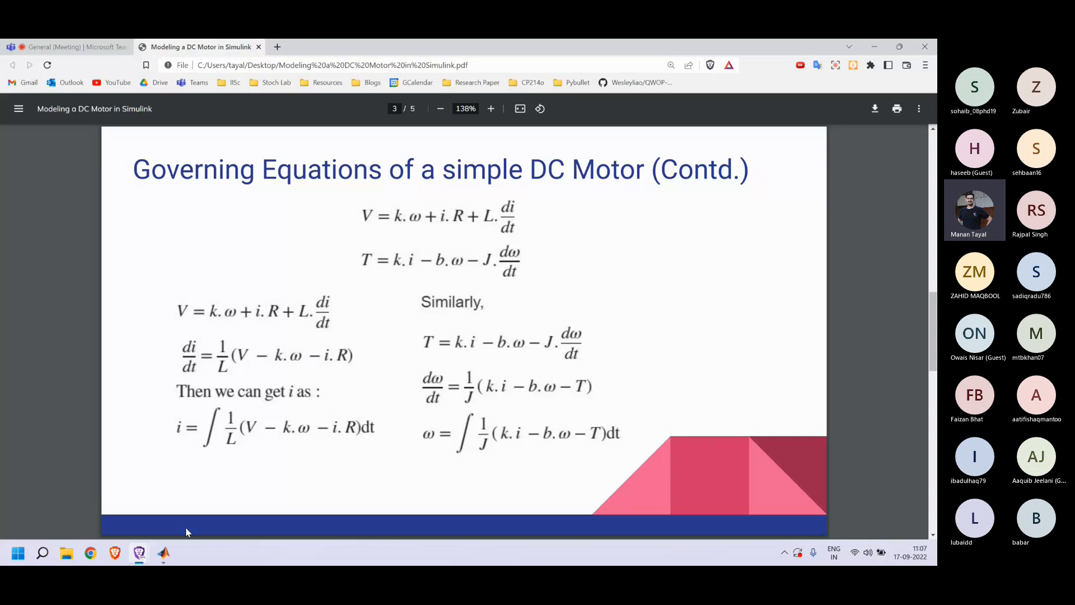
mouse_move(163, 553)
left_click(180, 503)
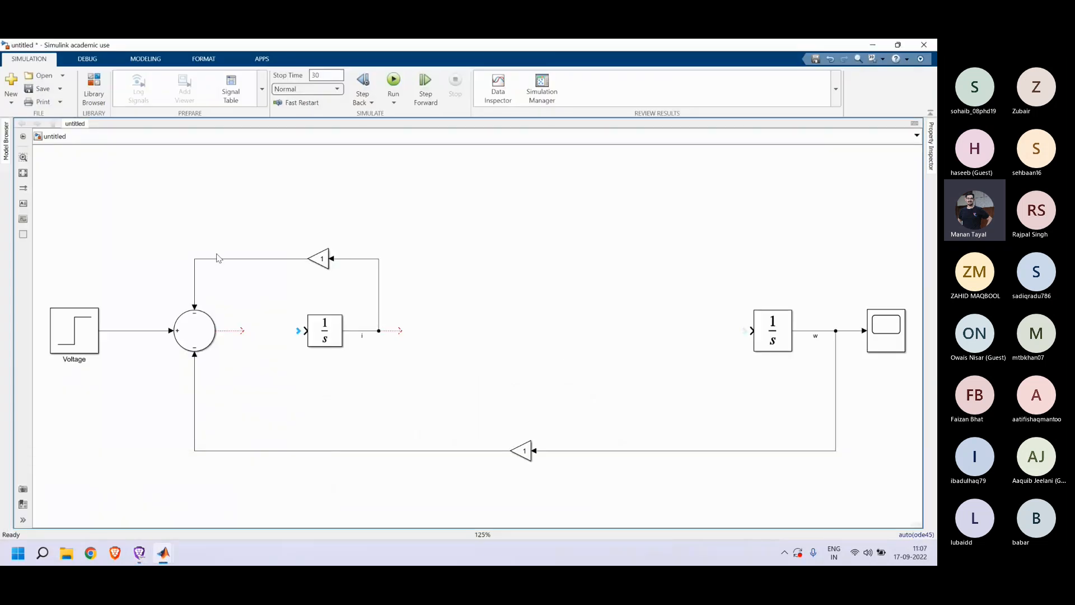
left_click(193, 342)
left_click(99, 339)
left_click(175, 403)
Step: Show the PDF page with the motor variable values side by side with the MATLAB command window
mouse_move(139, 553)
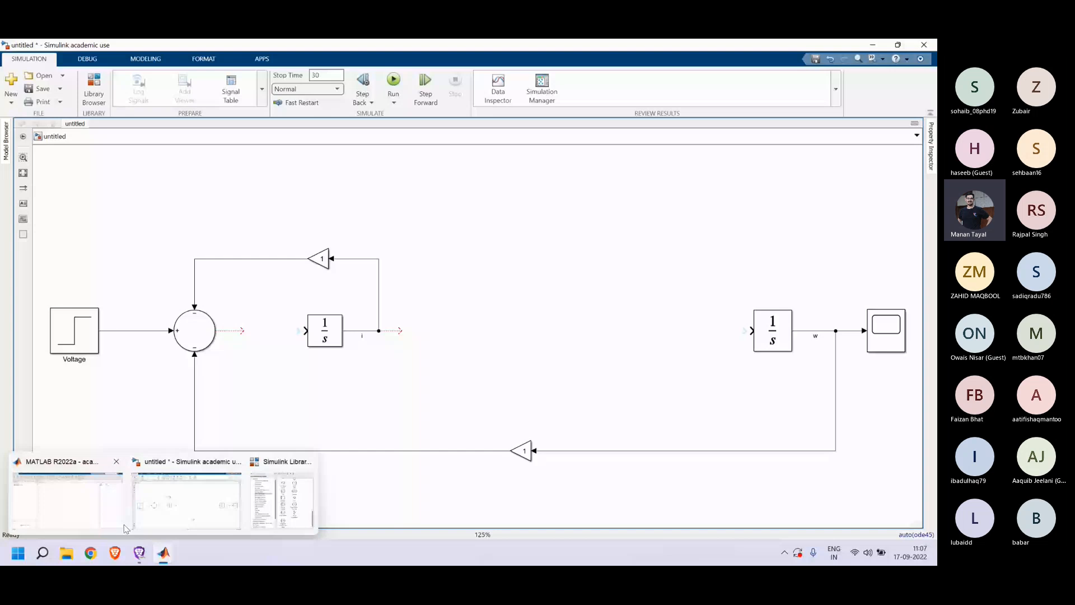
left_click(84, 502)
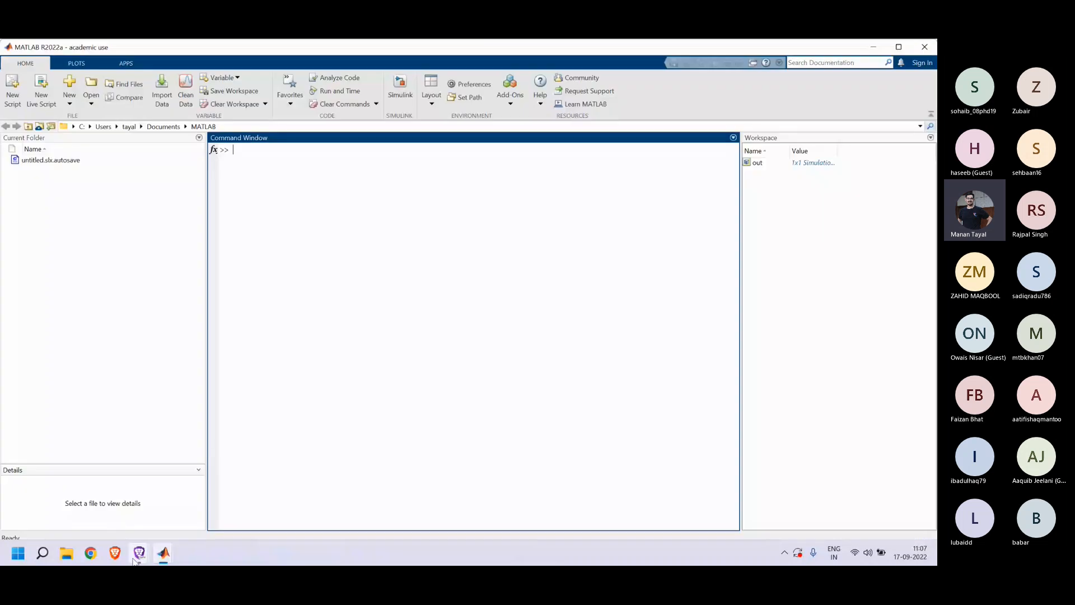
mouse_move(136, 559)
left_click(89, 515)
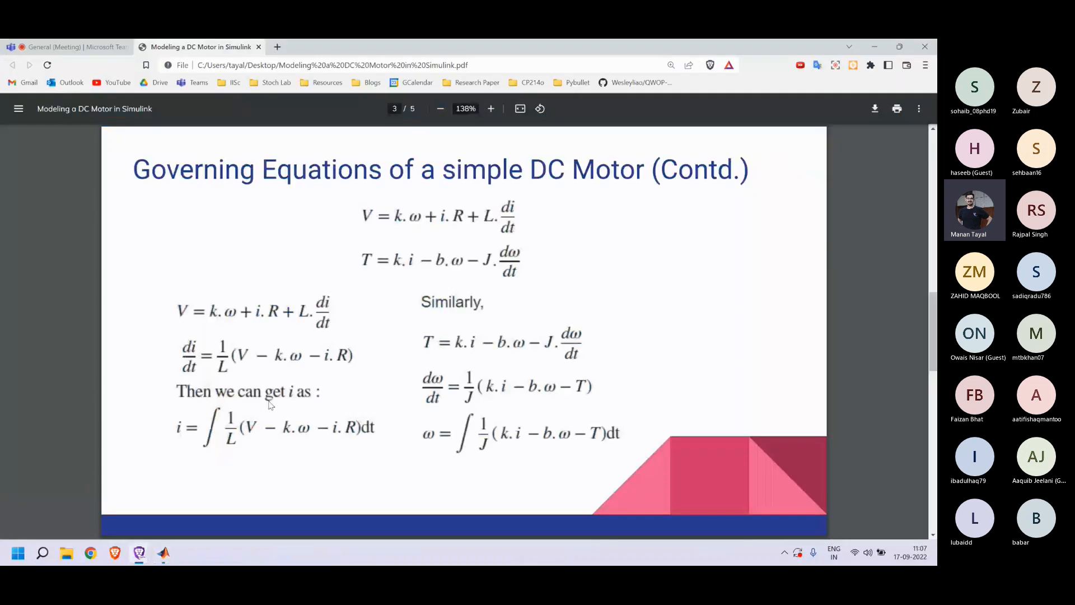
key("Right")
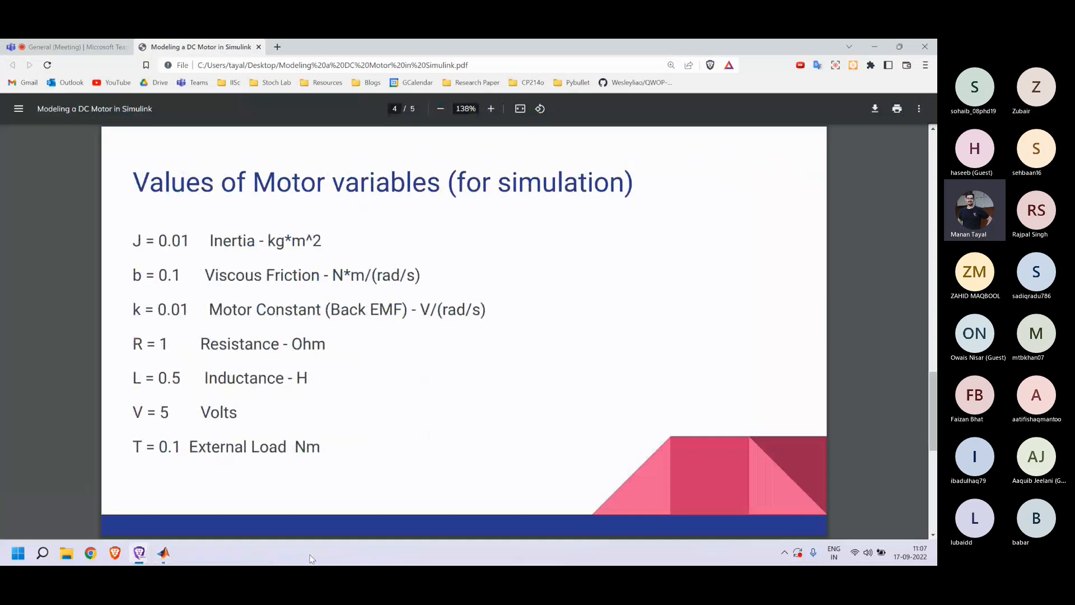
mouse_move(173, 553)
key("super+Left")
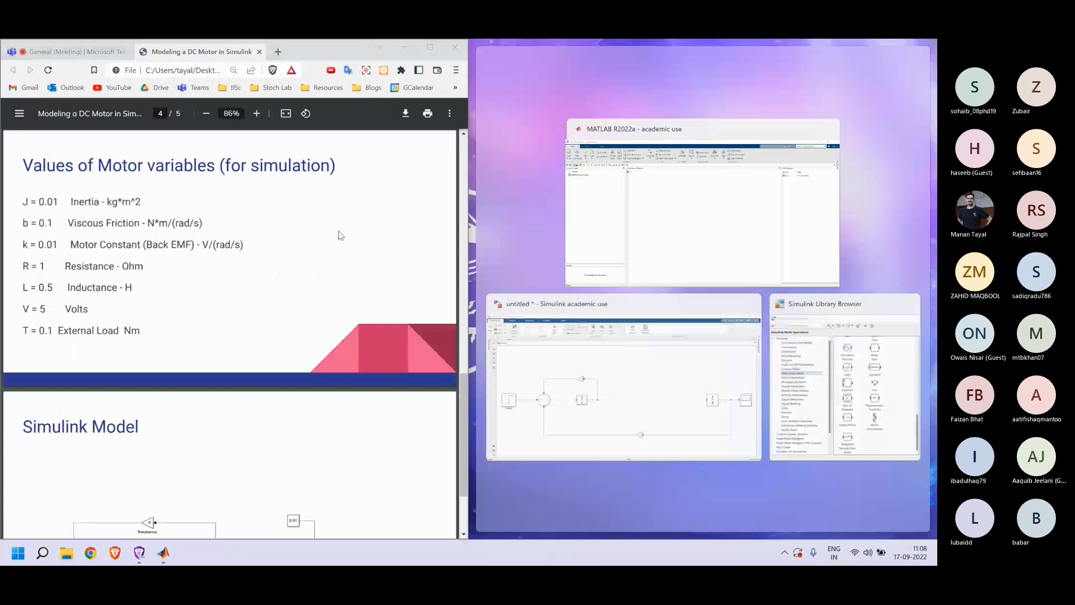
left_click(666, 211)
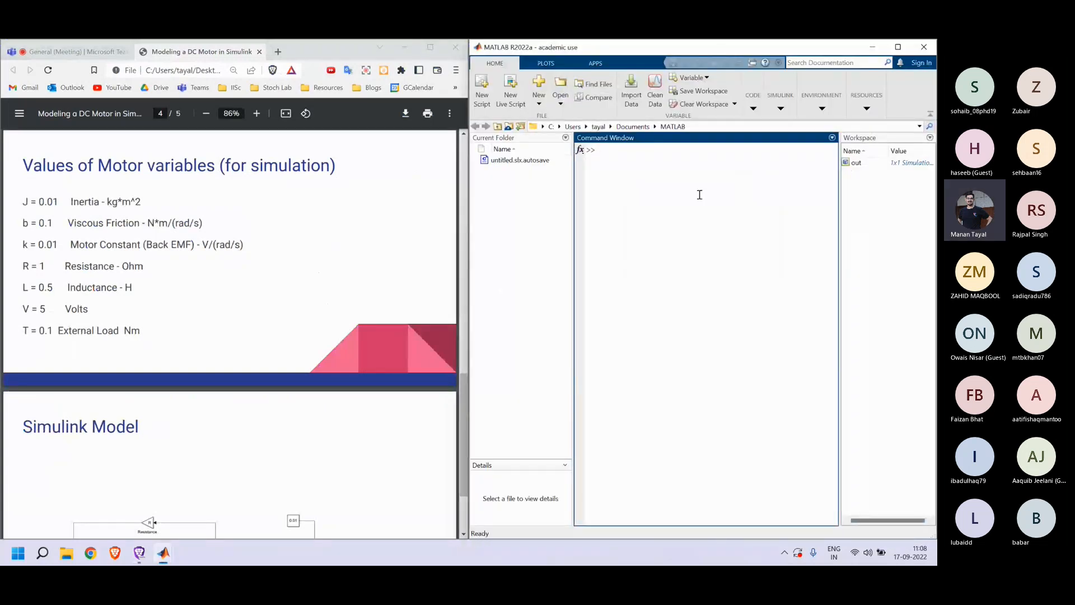
Step: Define the inertia, friction and motor constant variables in MATLAB as J = 0.01, b = 0.1 and k = 0.01
type("J= 0.01")
key("Return")
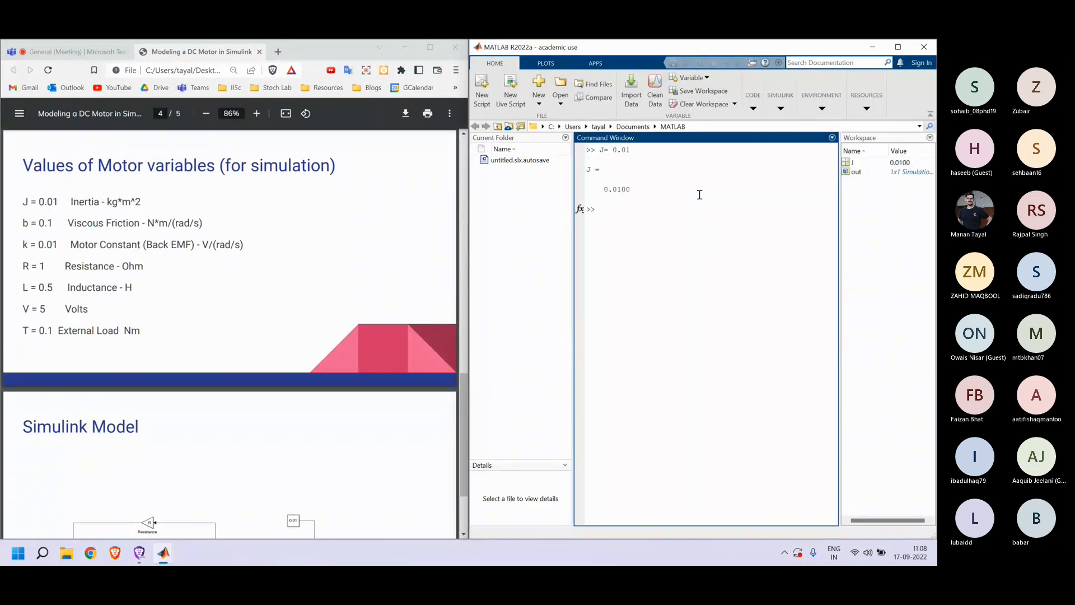
type("b=0")
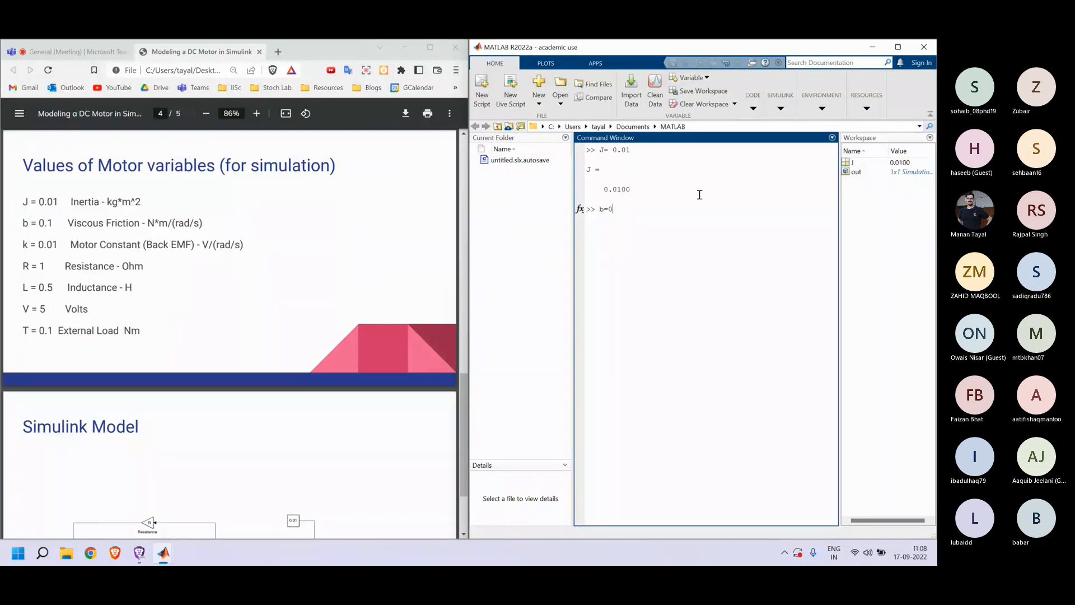
type(".1")
key("Return")
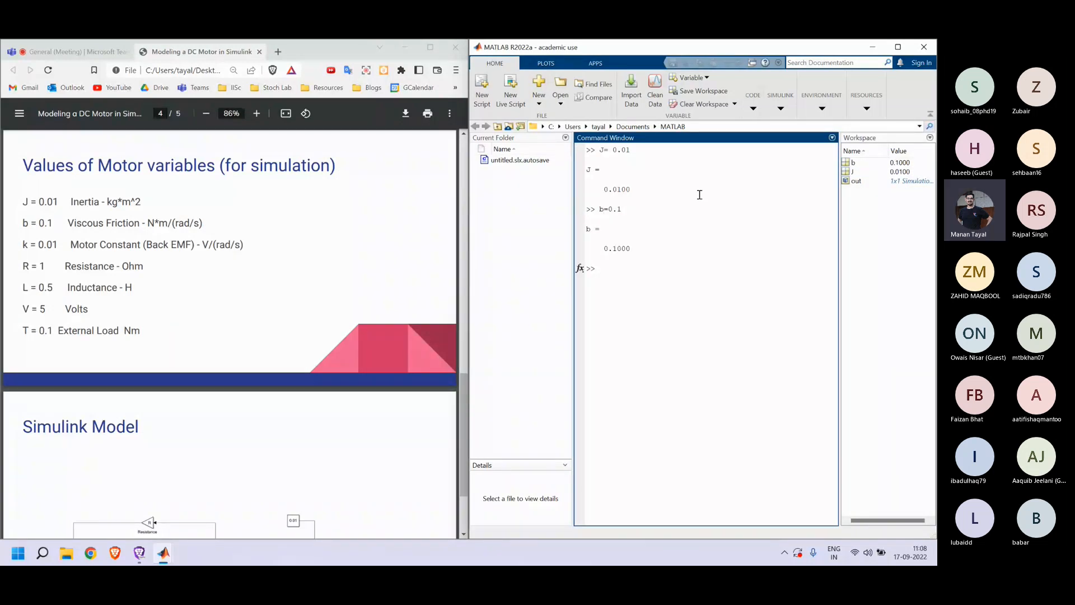
type("k=0.01")
key("Return")
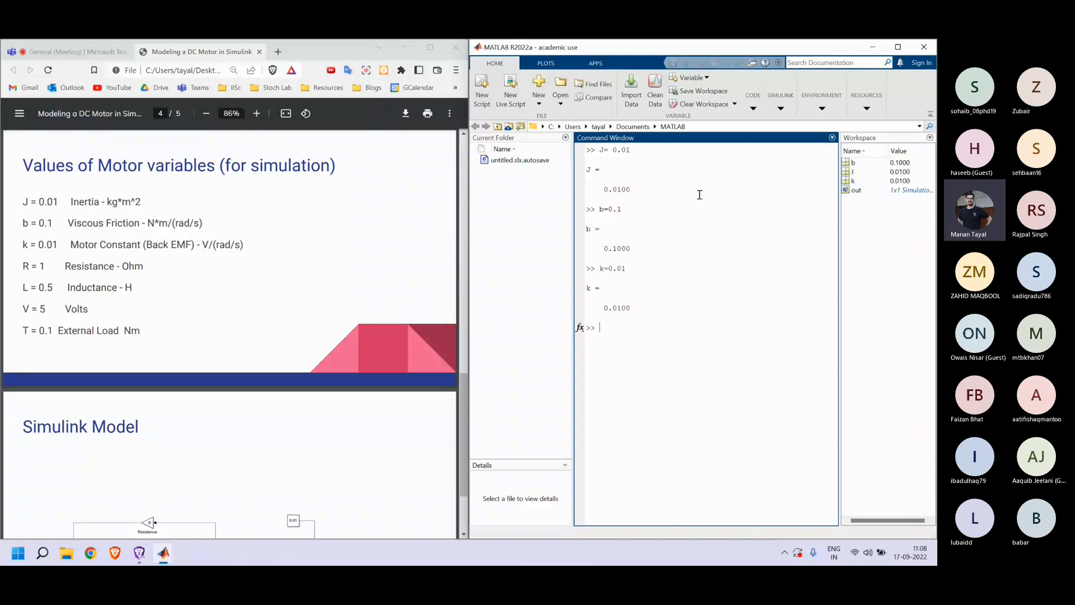
Step: Define the resistance, inductance and external load variables in MATLAB as R = 1, L = 0.5 and T = 0.1
type("R=1")
key("Return")
type("L=0.5")
key("Return")
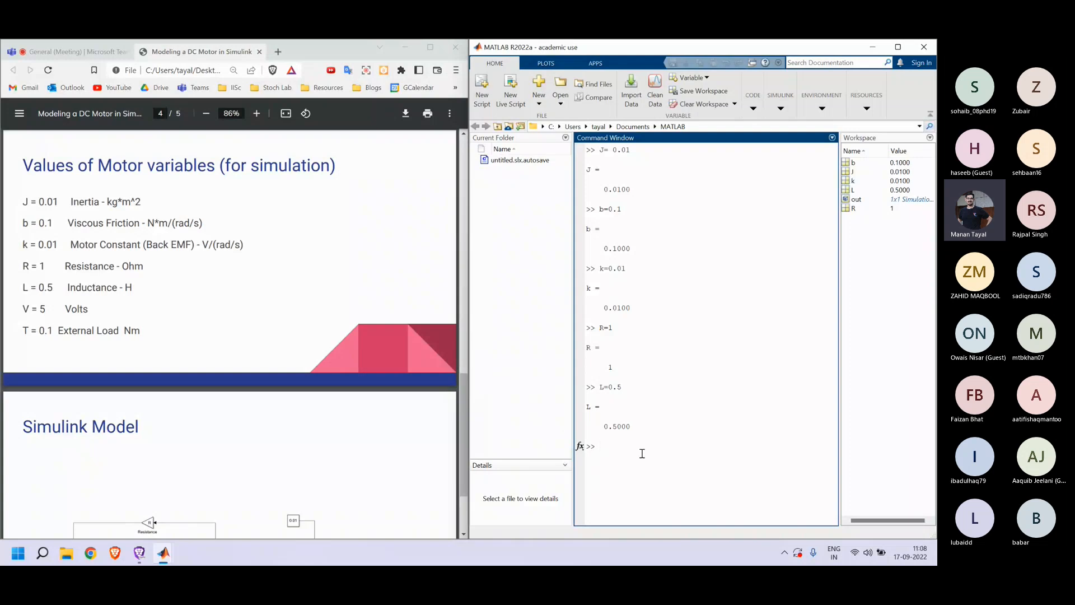
type("T =0.1")
key("Return")
Step: Return to the Simulink model and set the gain of the current feedback Gain block to R
mouse_move(163, 553)
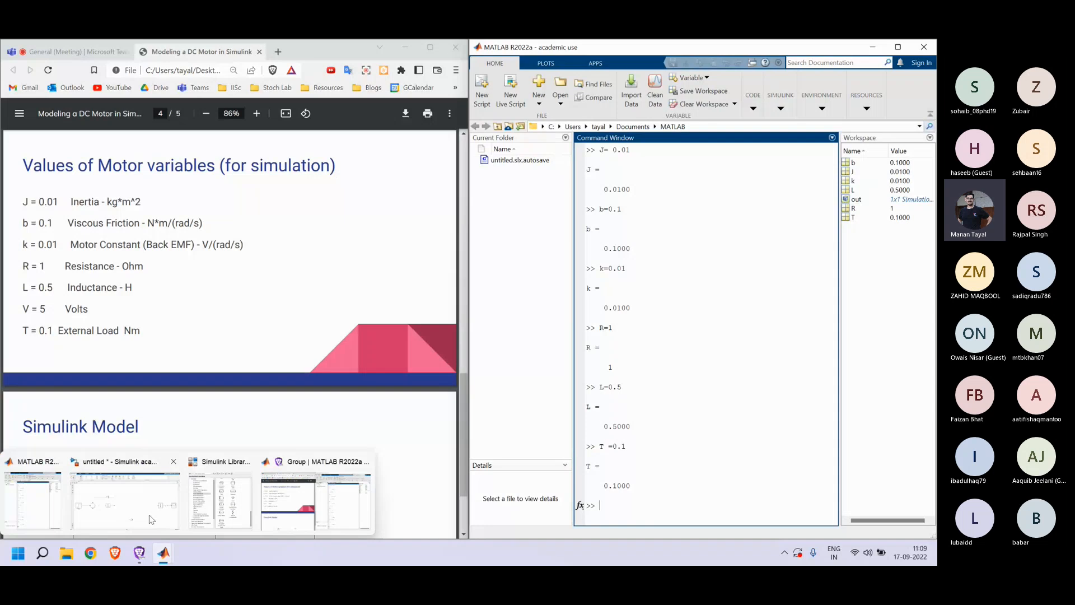
left_click(151, 520)
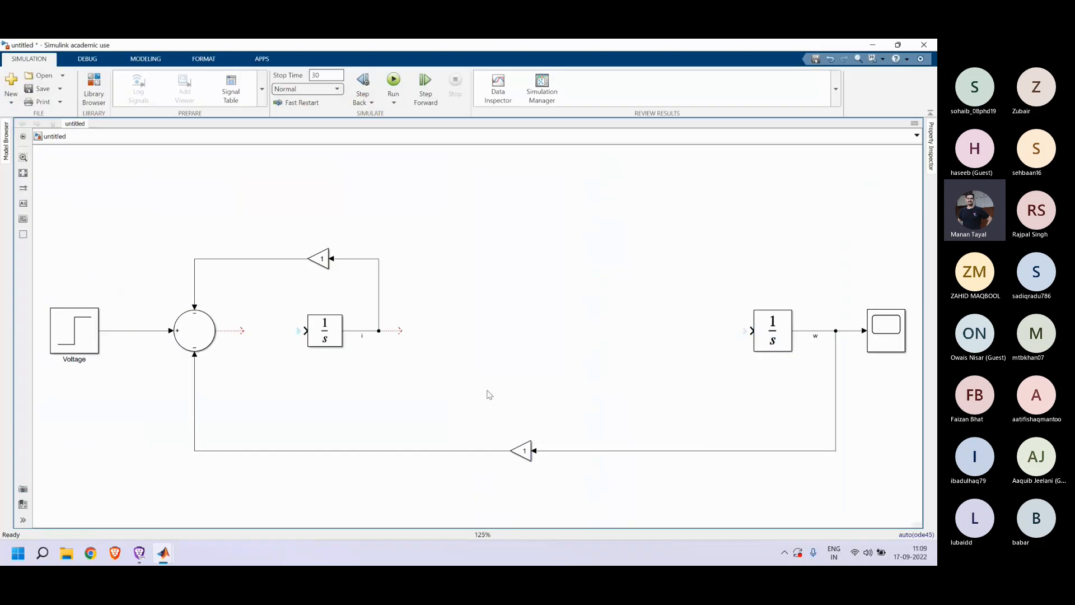
left_click(321, 259)
double_click(321, 259)
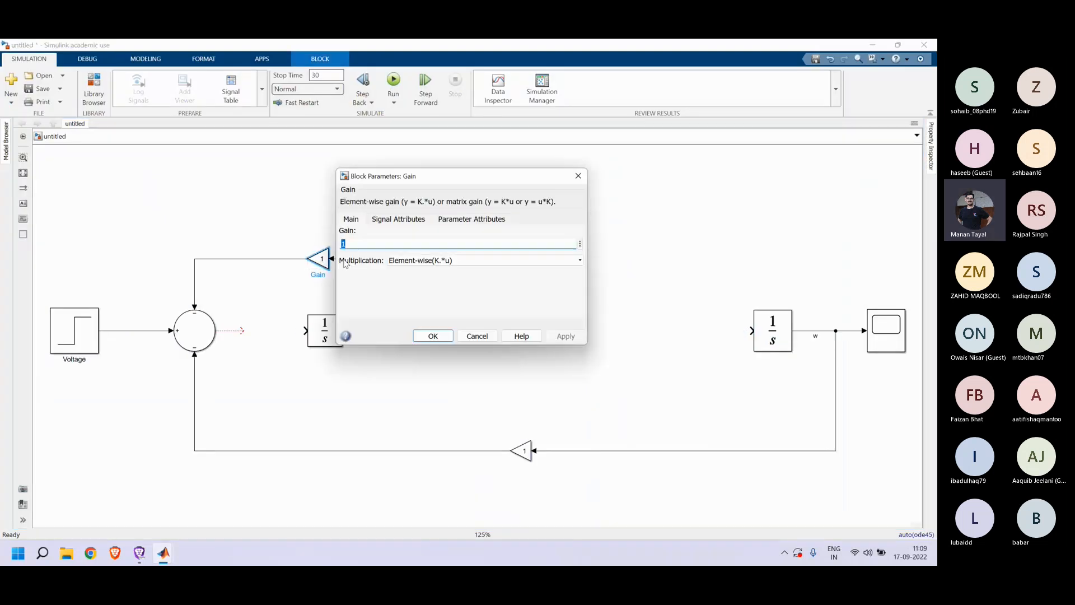
left_click(370, 243)
left_click_drag(424, 180, 611, 194)
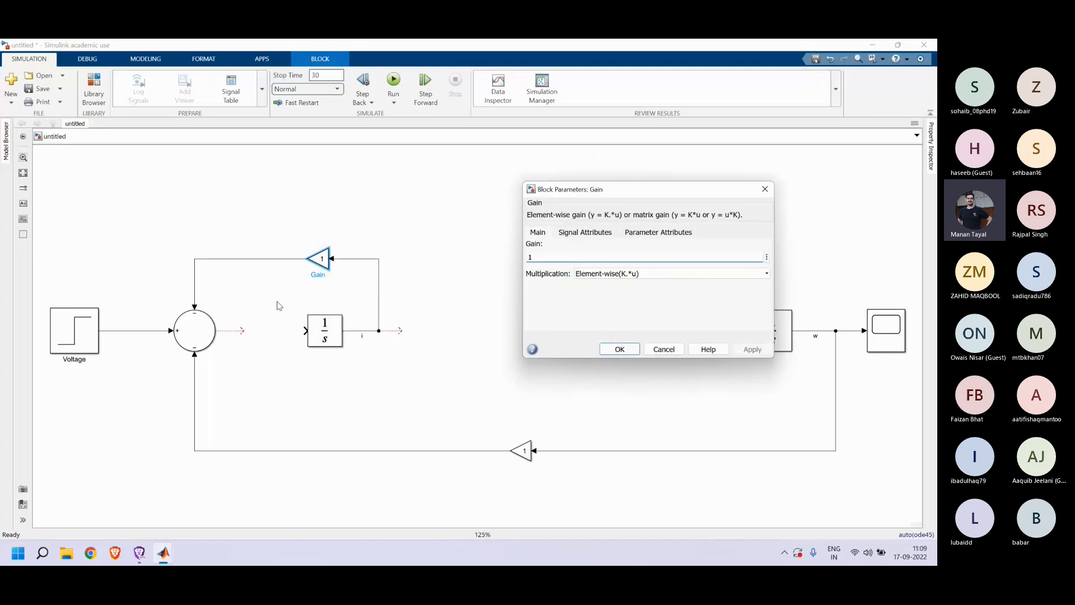
key("BackSpace")
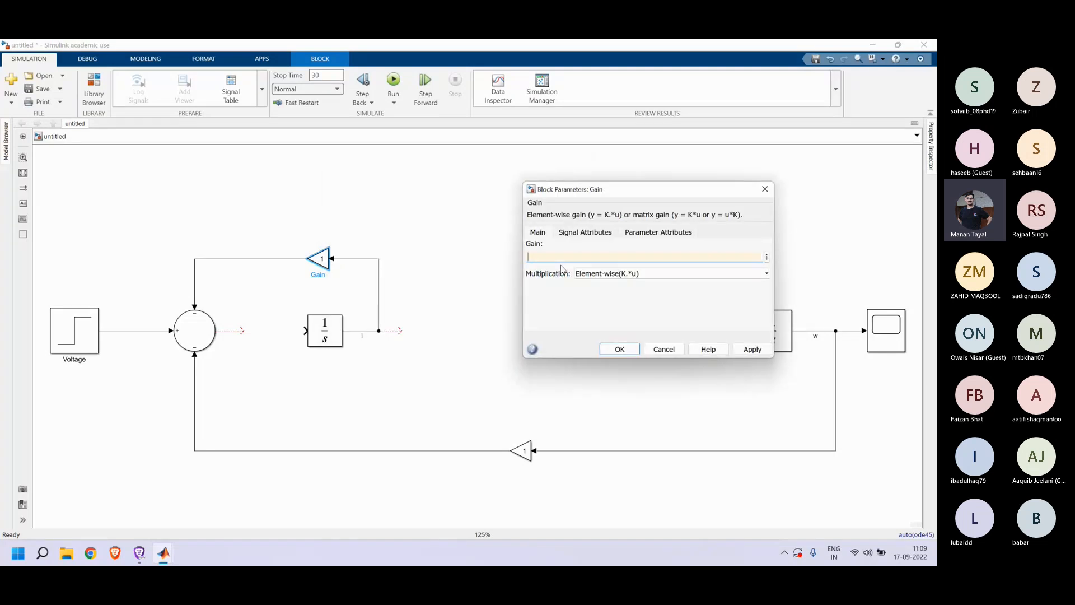
type("R")
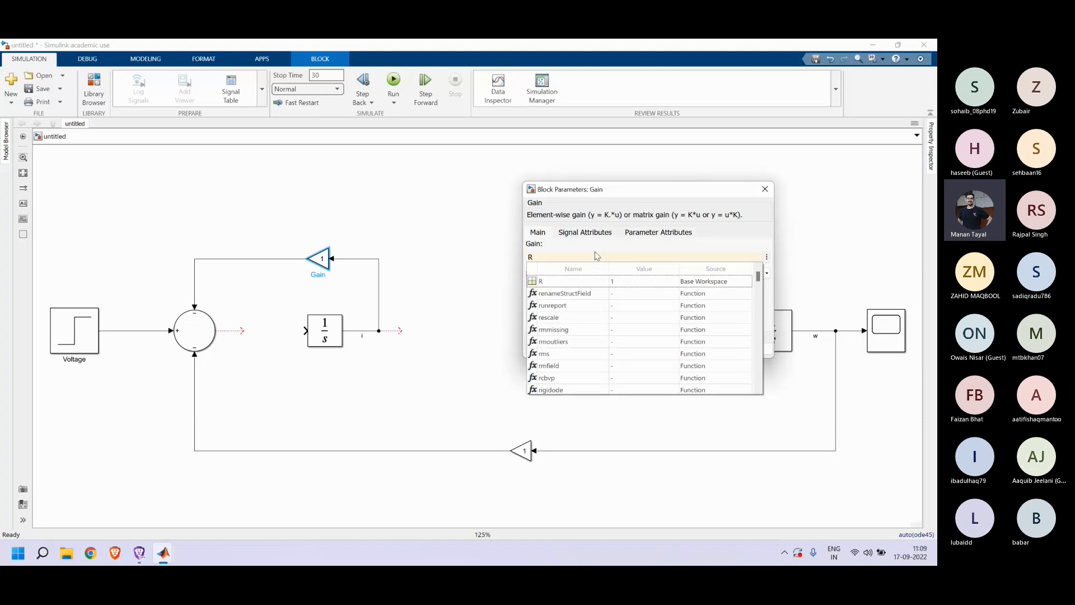
left_click(532, 277)
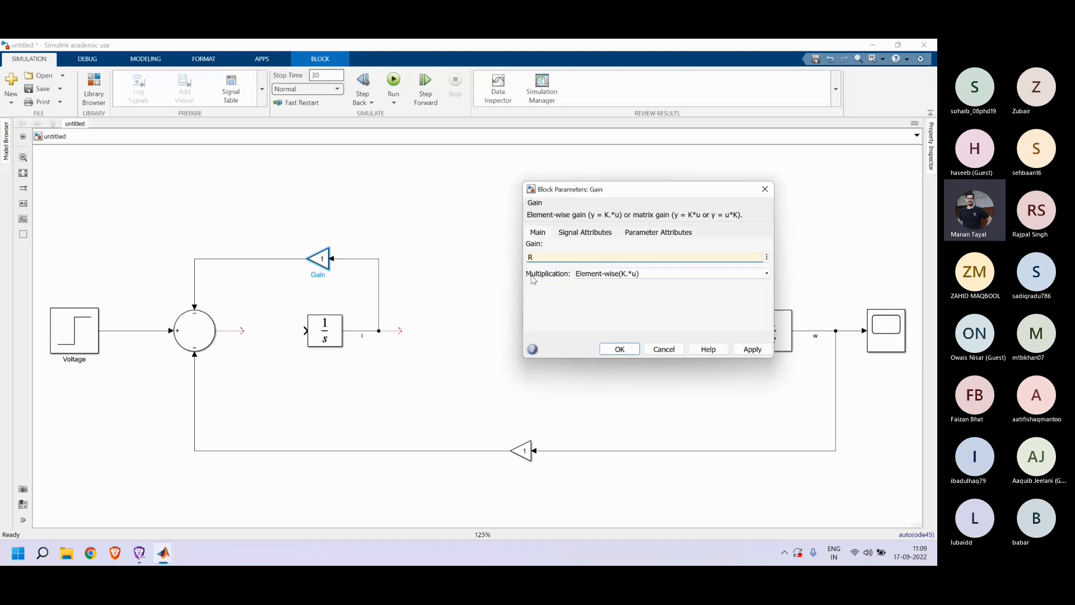
left_click(736, 350)
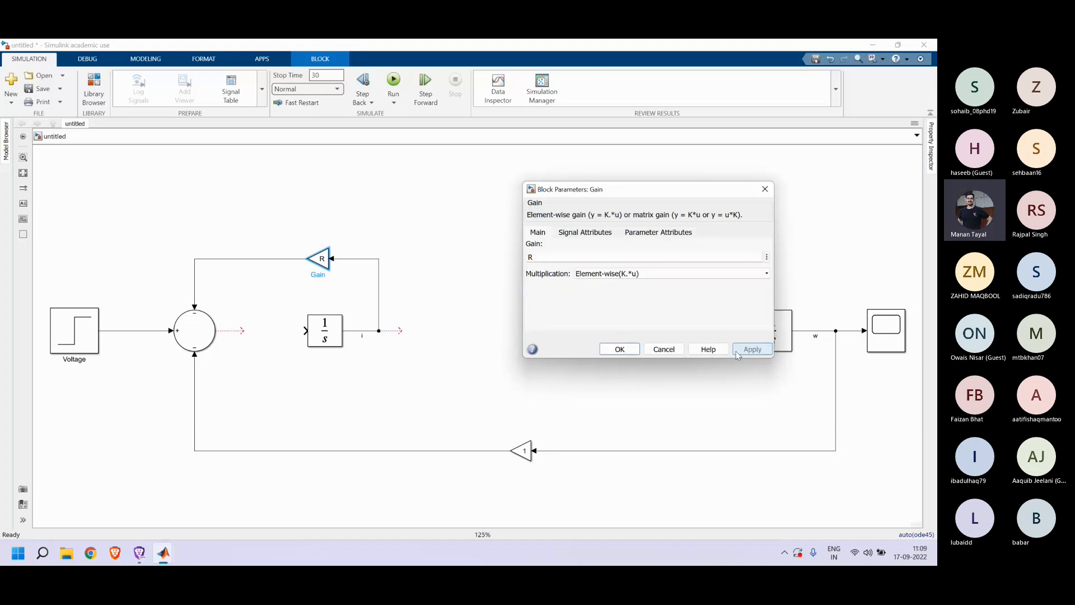
left_click(619, 350)
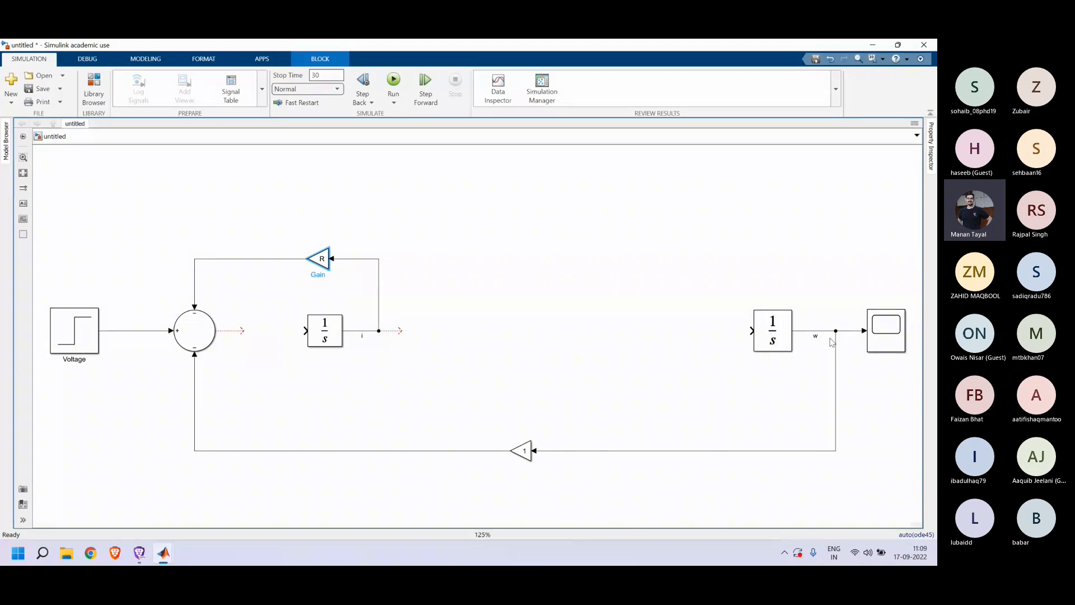
Step: Set the gain of the Gain block in the w feedback line to k
left_click(532, 452)
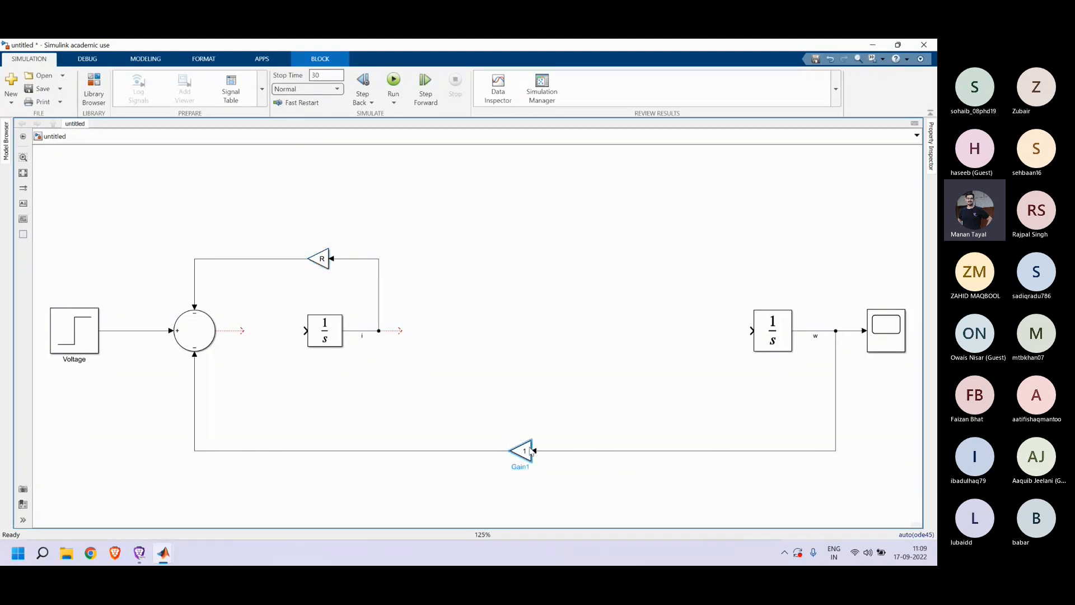
double_click(531, 452)
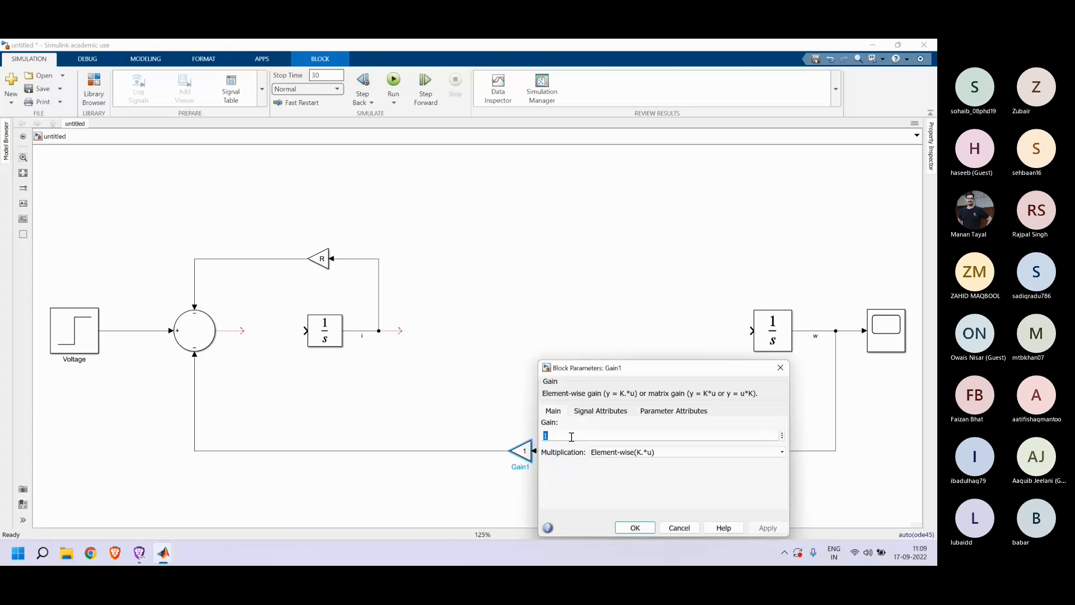
key("BackSpace")
type("k")
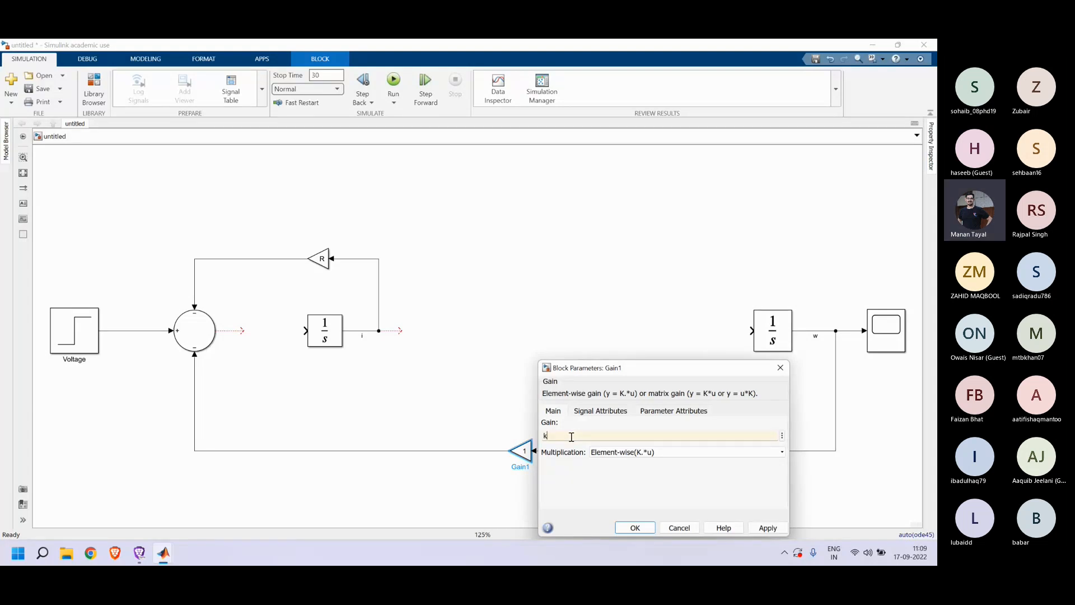
key("Escape")
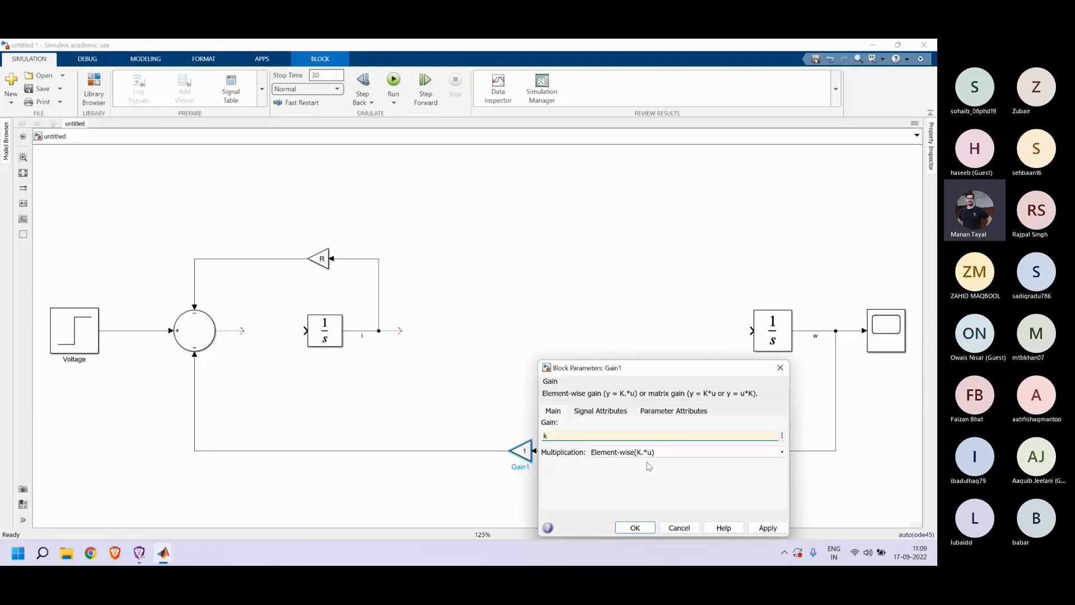
left_click(768, 528)
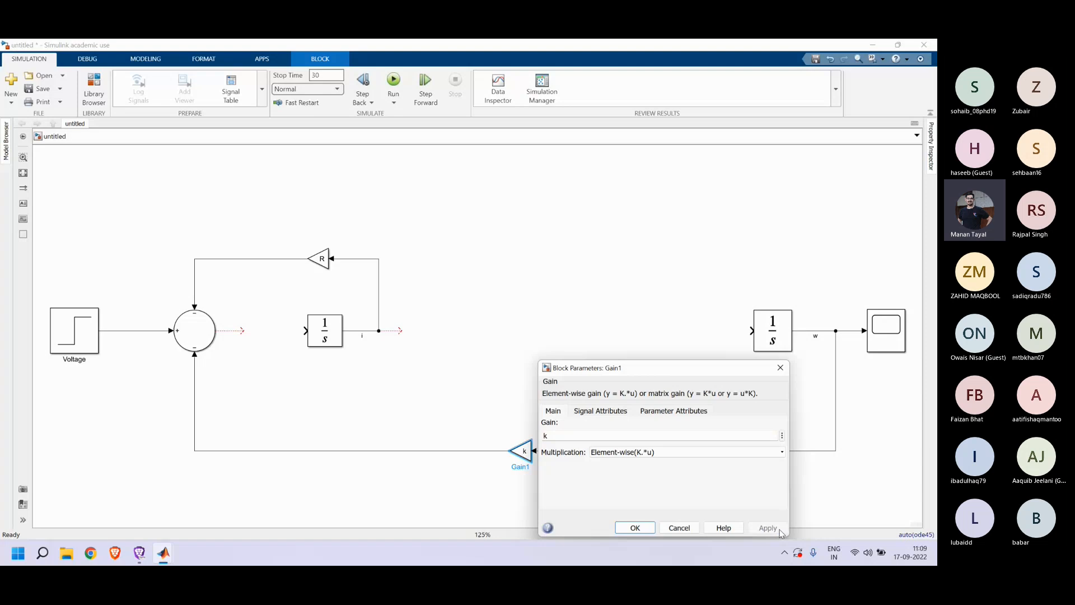
left_click(635, 528)
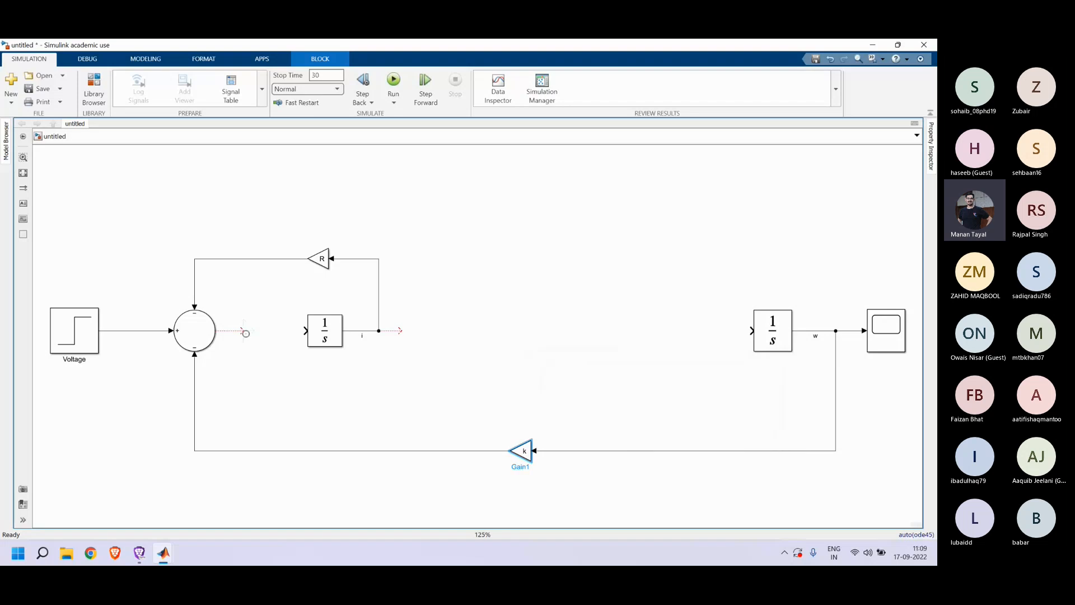
Step: Check the di/dt equation in the DC motor PDF, and place a Gain block at the output of the voltage Sum block
left_click(247, 376)
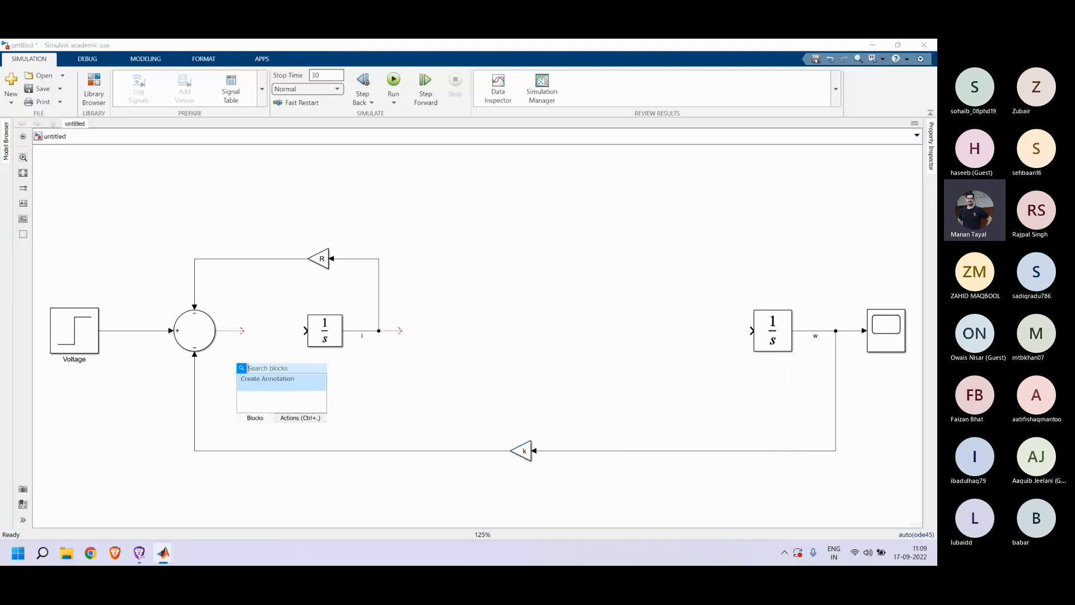
mouse_move(139, 554)
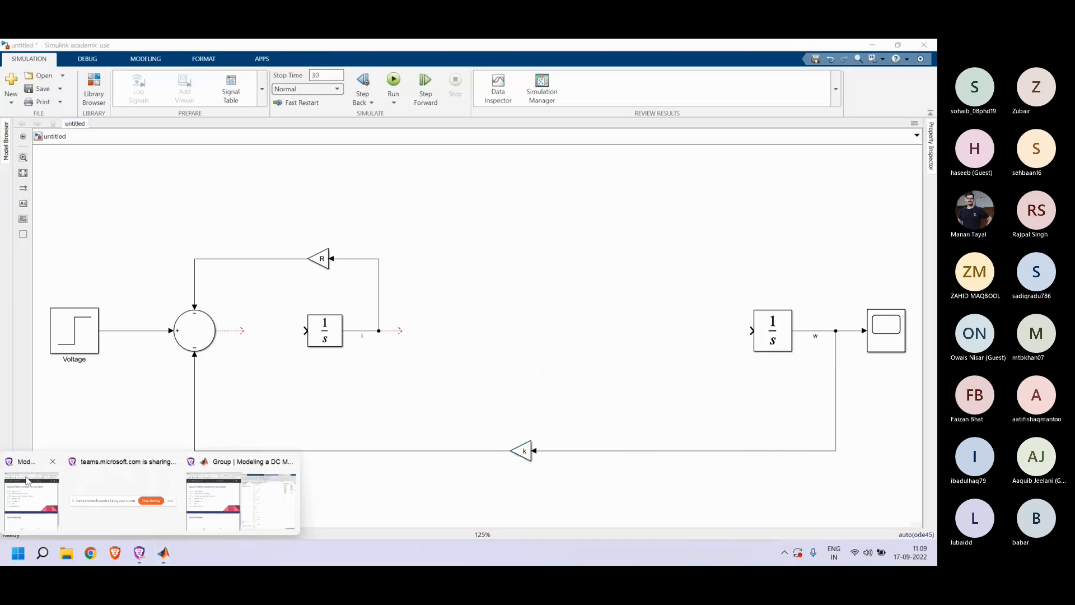
left_click(31, 495)
scroll(107, 325, "up", 5)
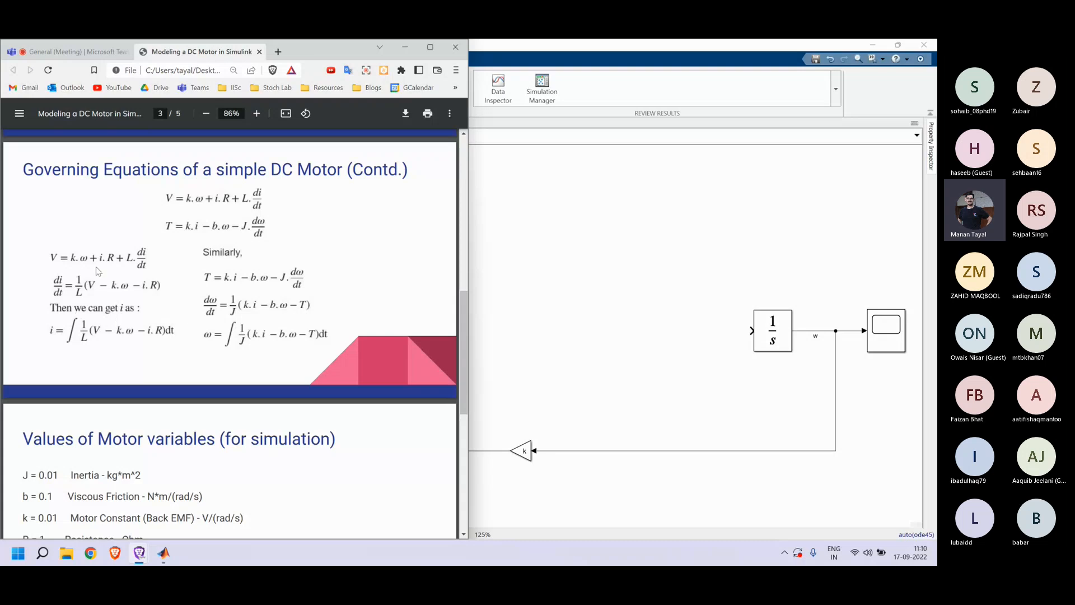
left_click(621, 340)
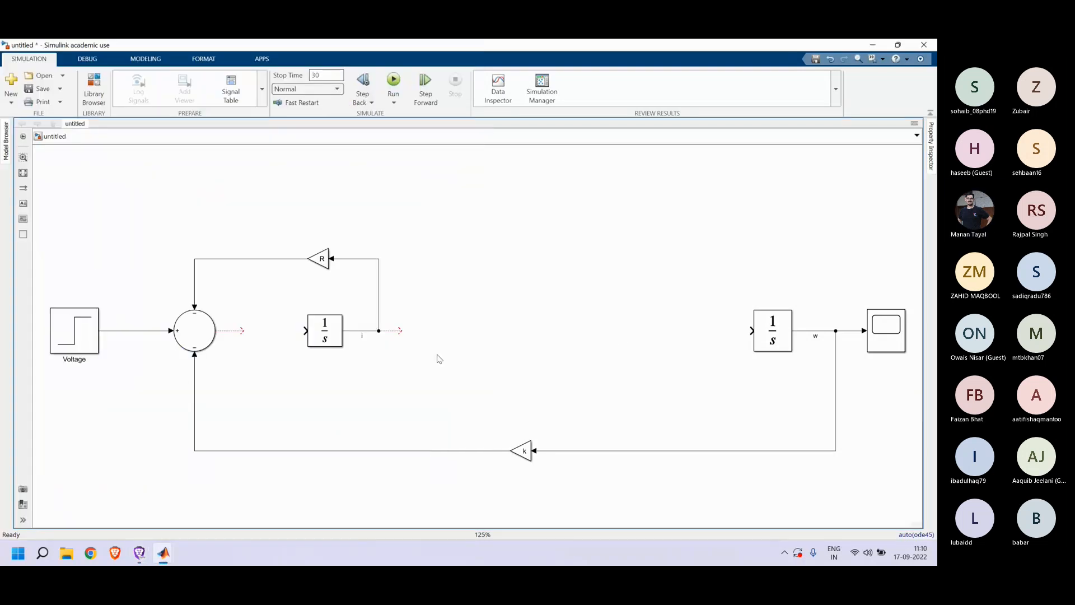
double_click(254, 379)
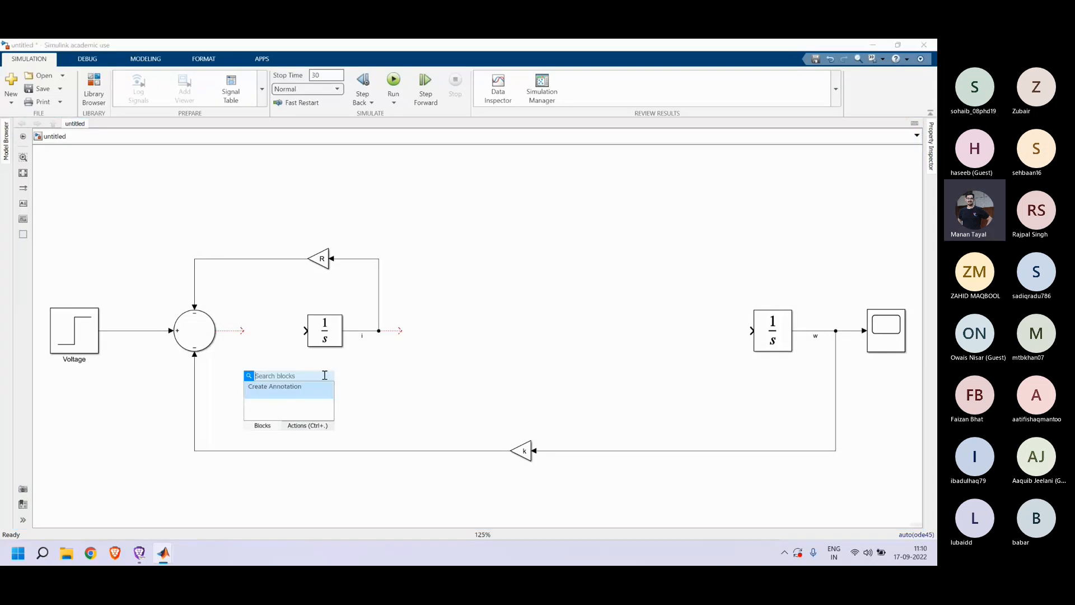
type("gain")
key("Return")
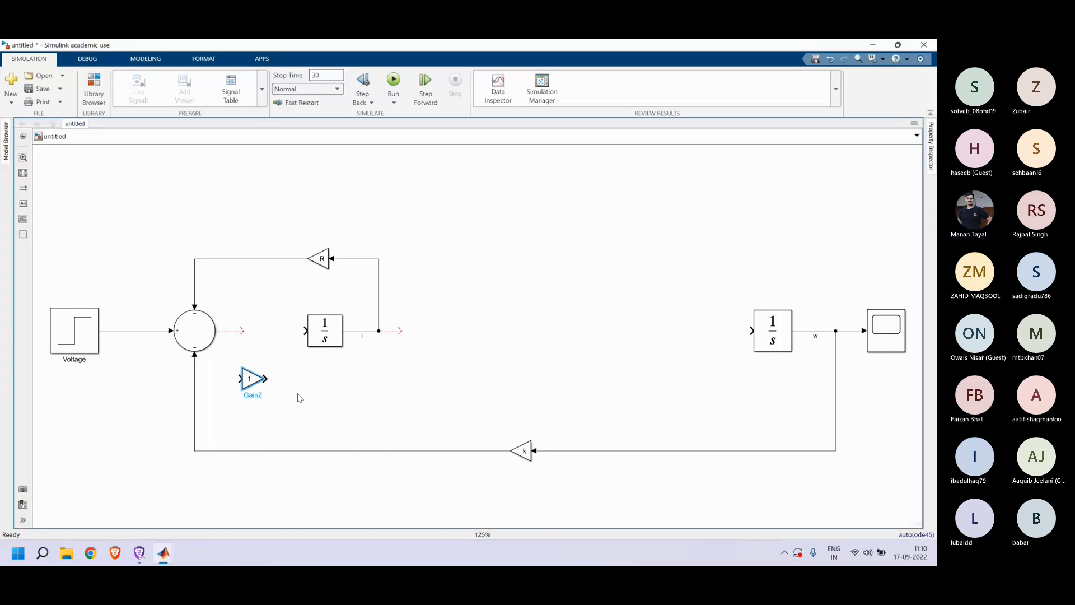
left_click_drag(258, 386, 258, 339)
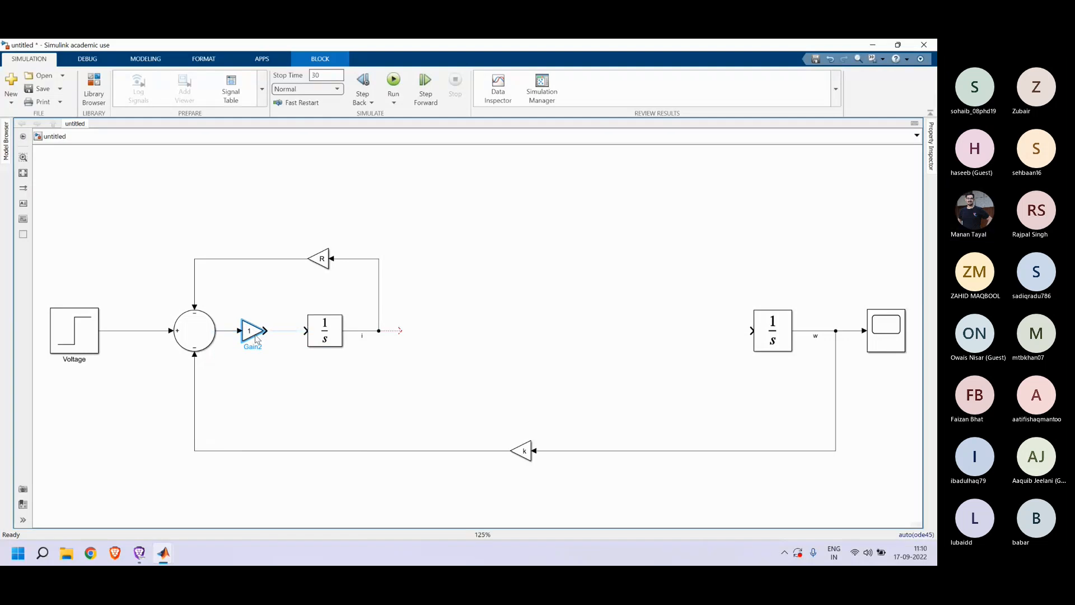
Step: Set the new Gain block's value to 1/L and connect its output to the current Integrator's input
double_click(253, 331)
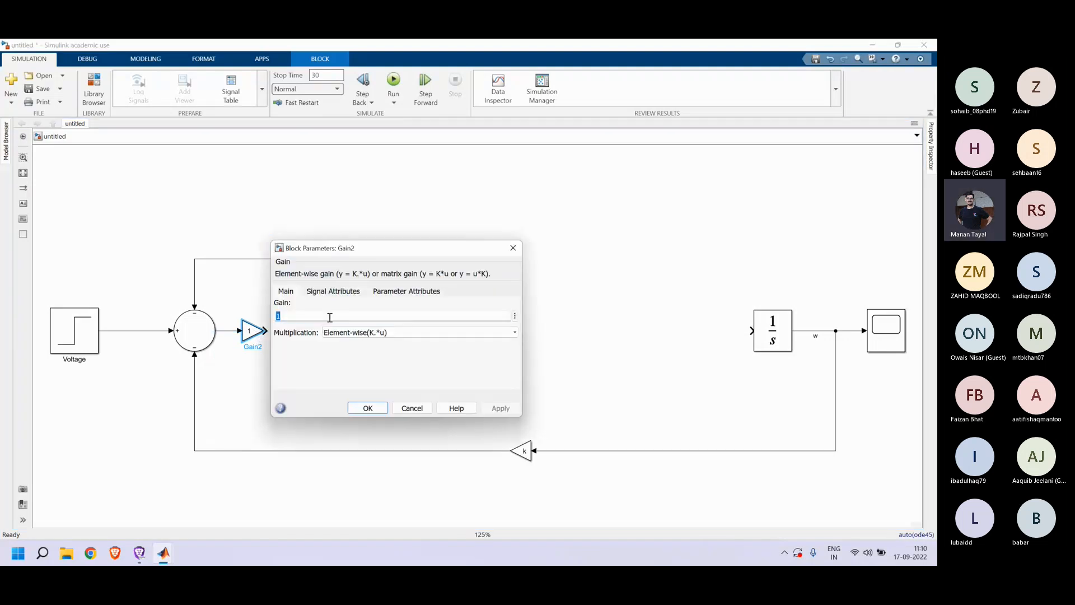
type("1/L")
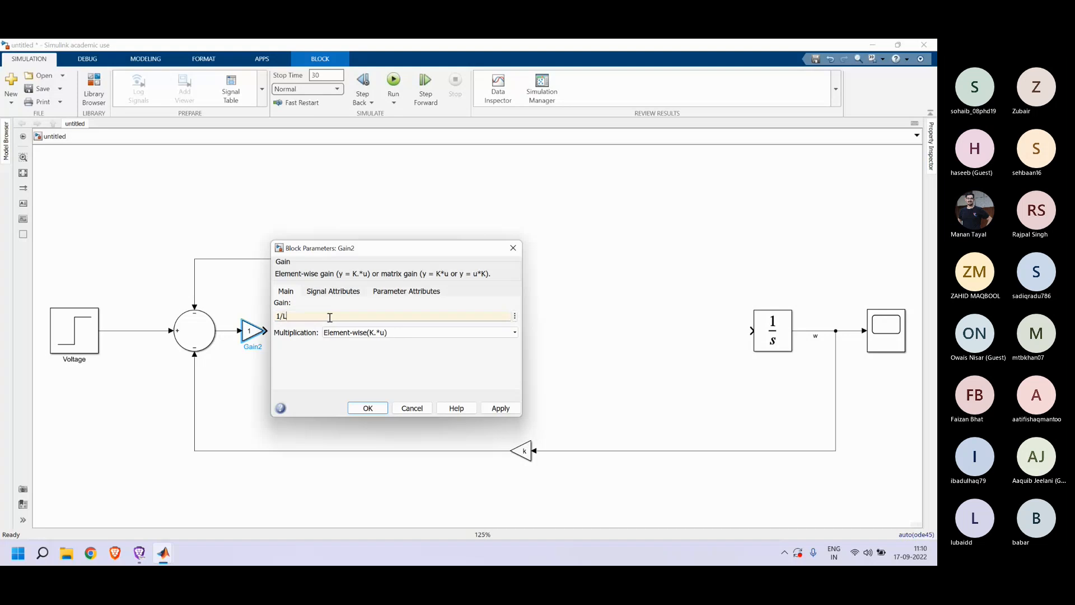
left_click(341, 345)
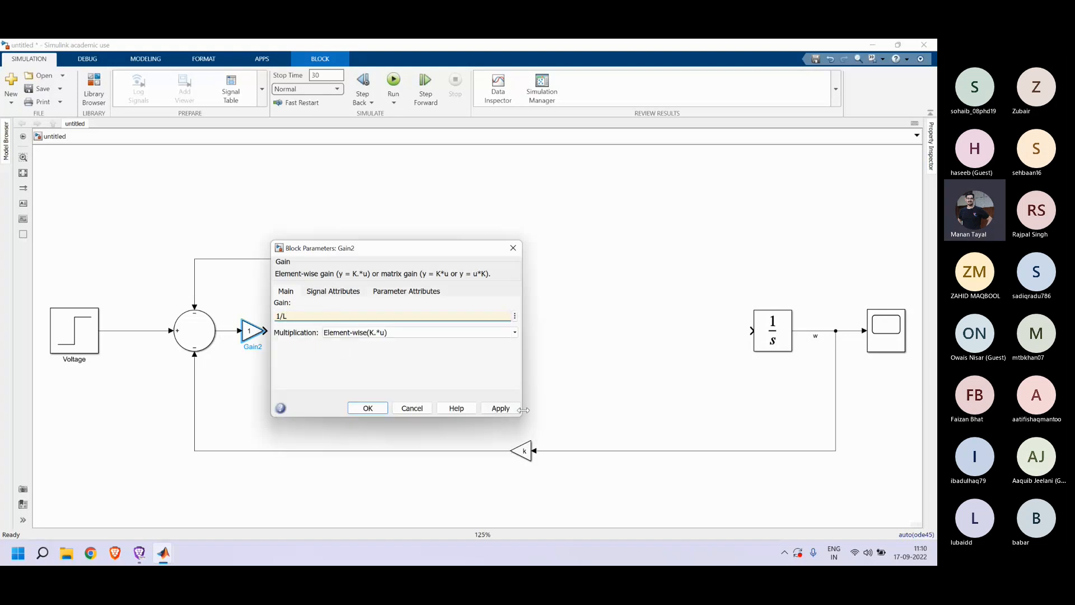
left_click(498, 410)
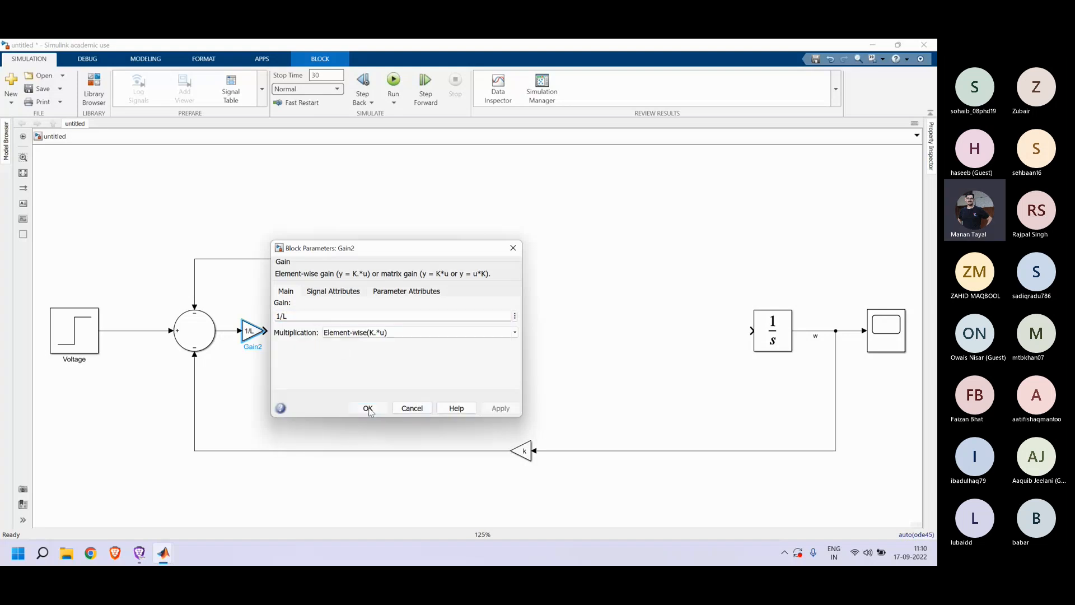
left_click(367, 409)
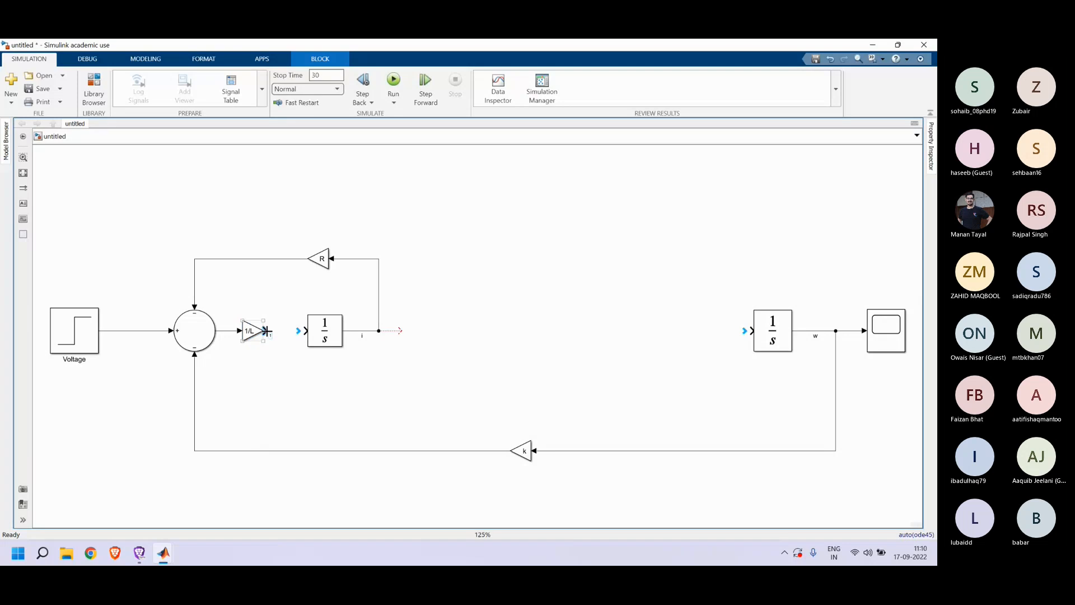
left_click_drag(267, 331, 305, 331)
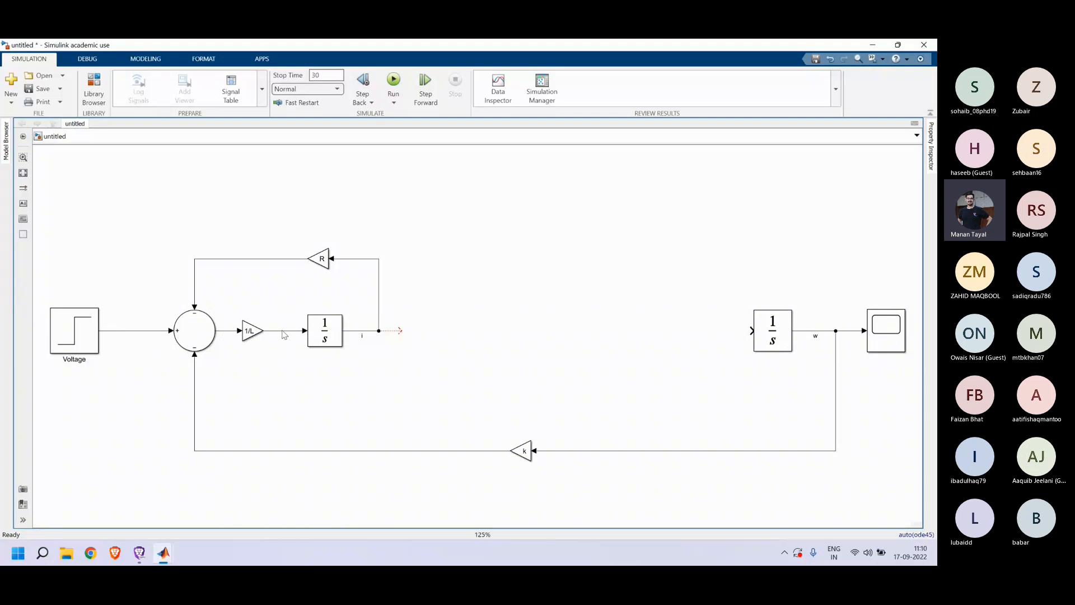
Step: Label the signal line between the 1/L gain and the current Integrator as di-dt
double_click(283, 331)
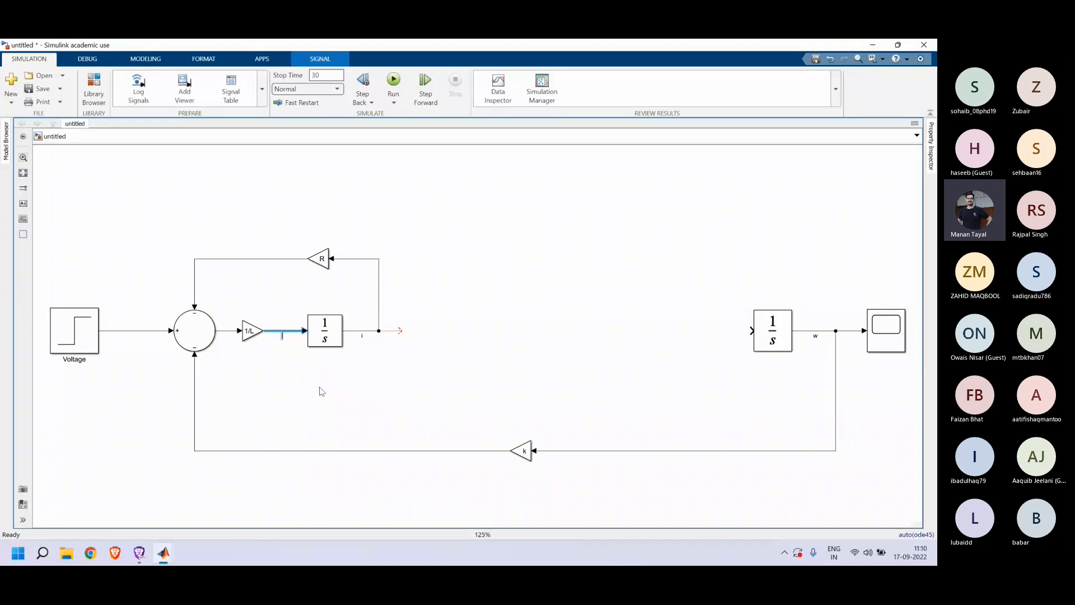
type("di")
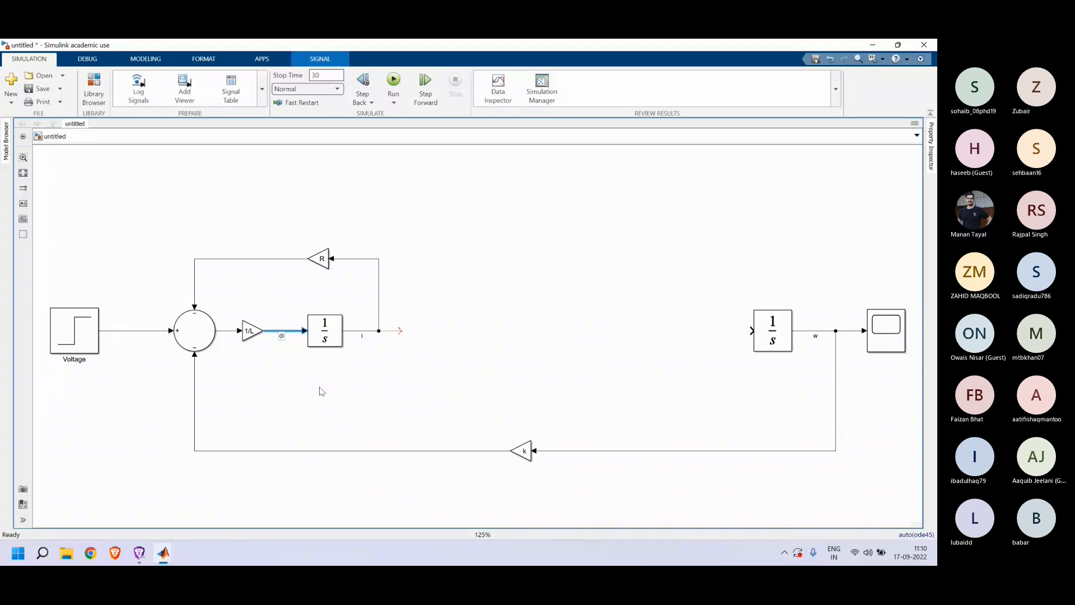
type("-dt")
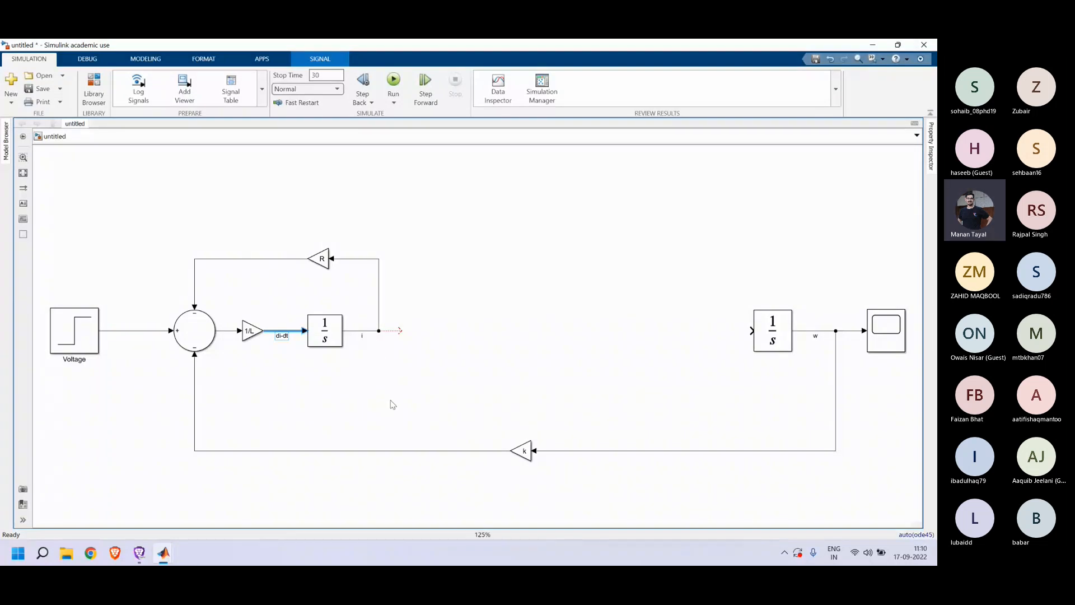
Step: Consult the dω/dt derivation in the maximized PDF, and move the w Integrator away from the Scope in the Simulink model
mouse_move(147, 553)
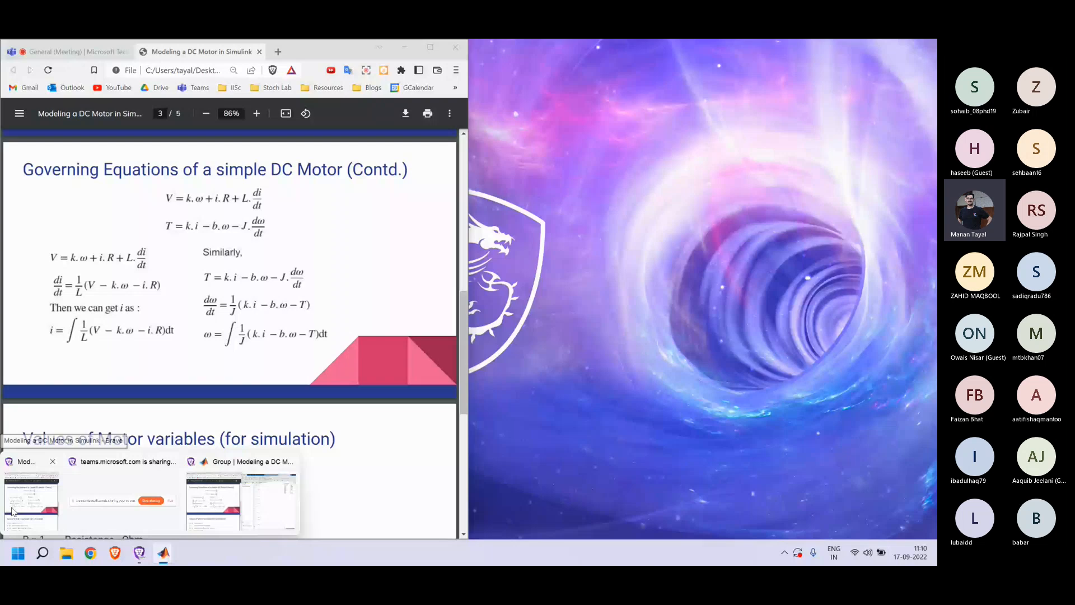
left_click(14, 511)
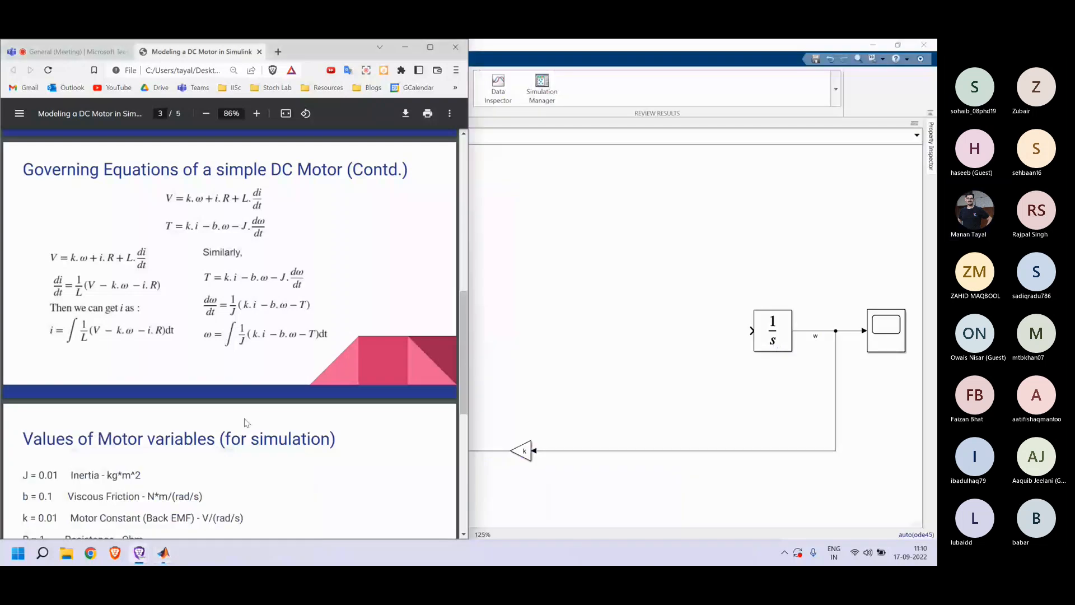
left_click(430, 48)
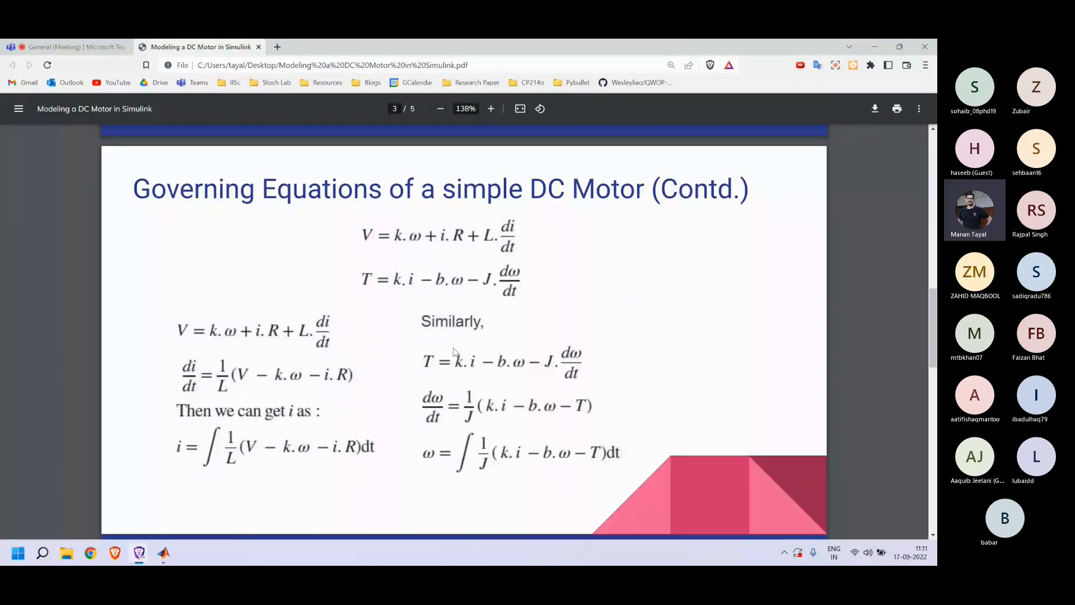
left_click(168, 551)
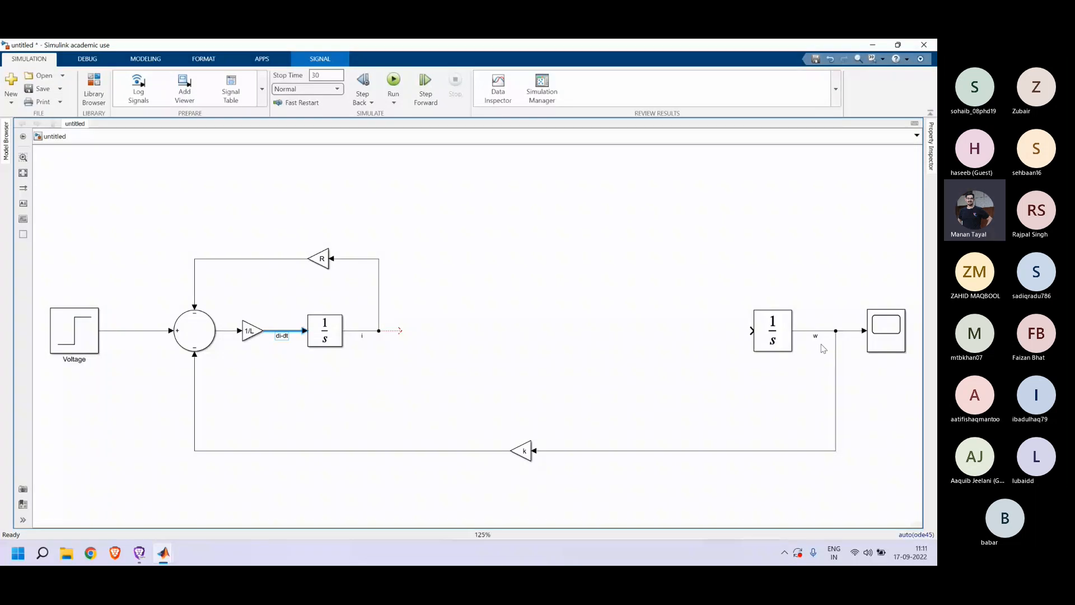
left_click_drag(773, 330, 695, 330)
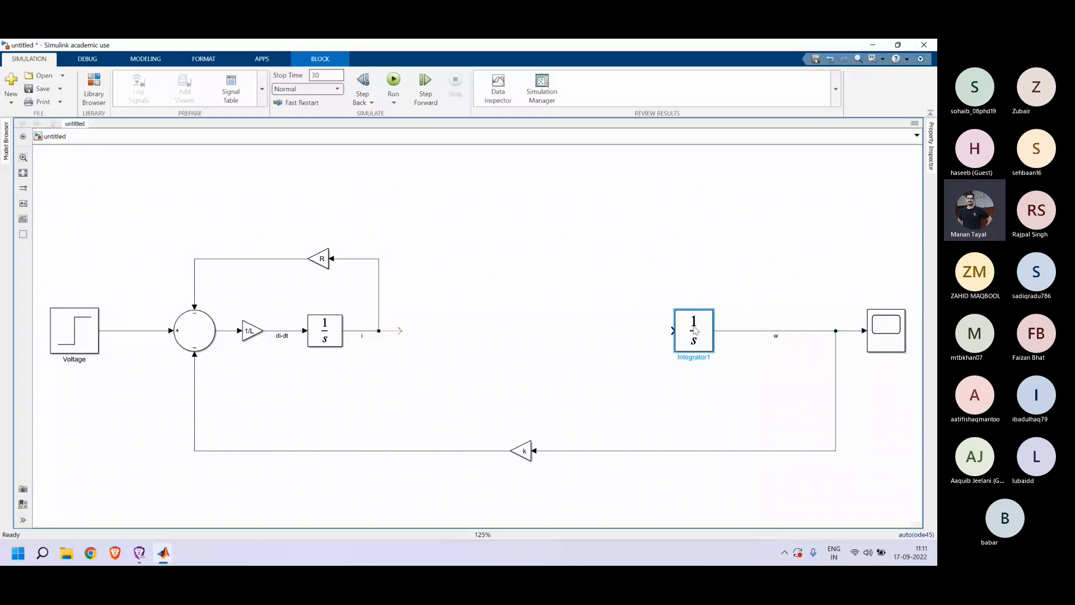
left_click(649, 385)
left_click_drag(701, 339, 717, 339)
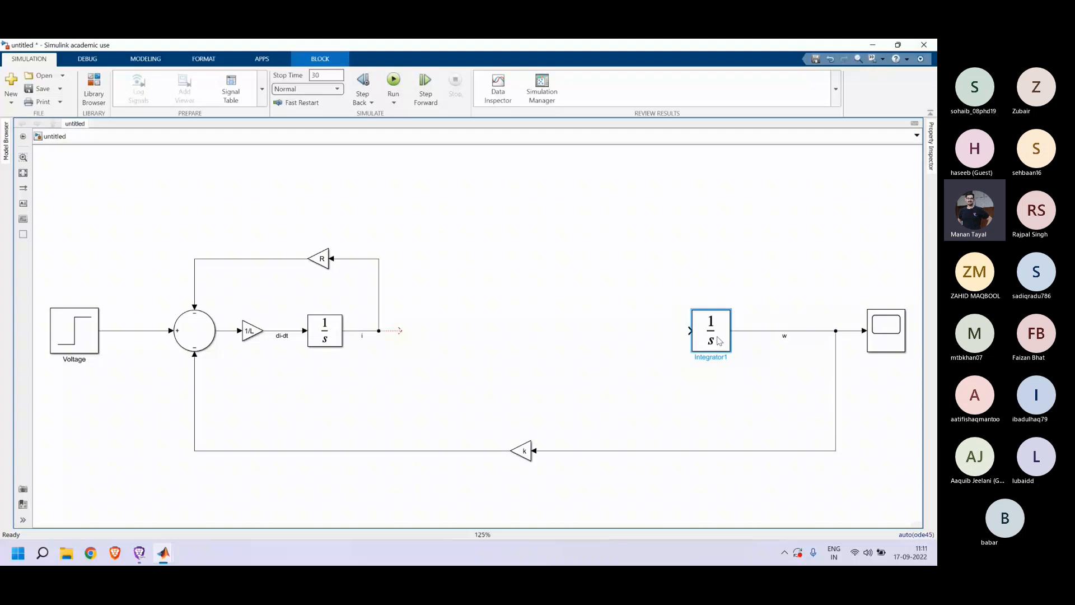
Step: Review the ω equation in the PDF, and add a flipped Gain block above the w Integrator, fed by a branch from the w line
mouse_move(139, 552)
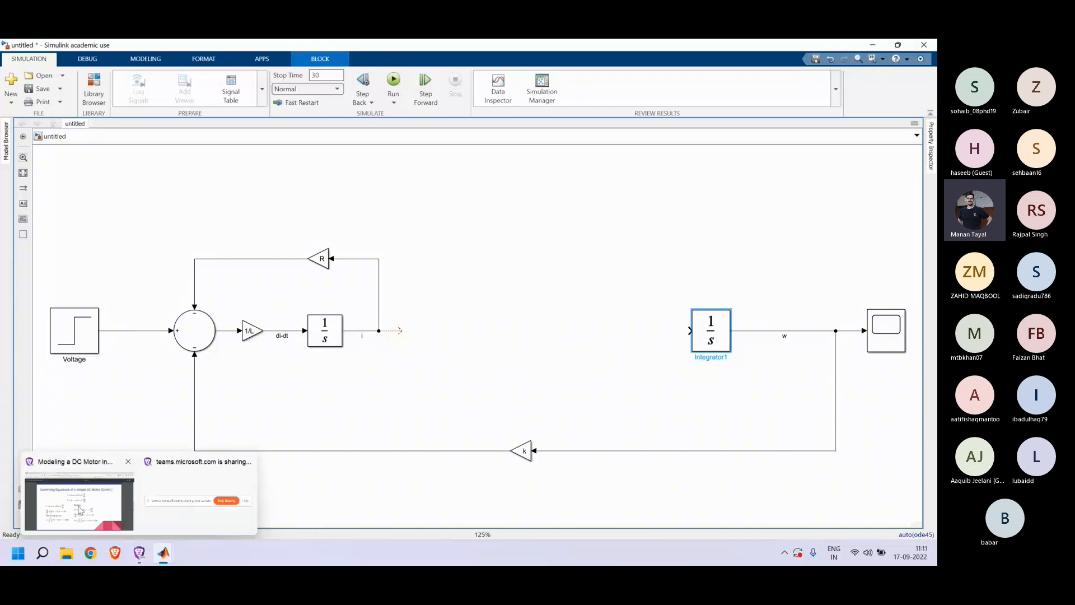
left_click(79, 507)
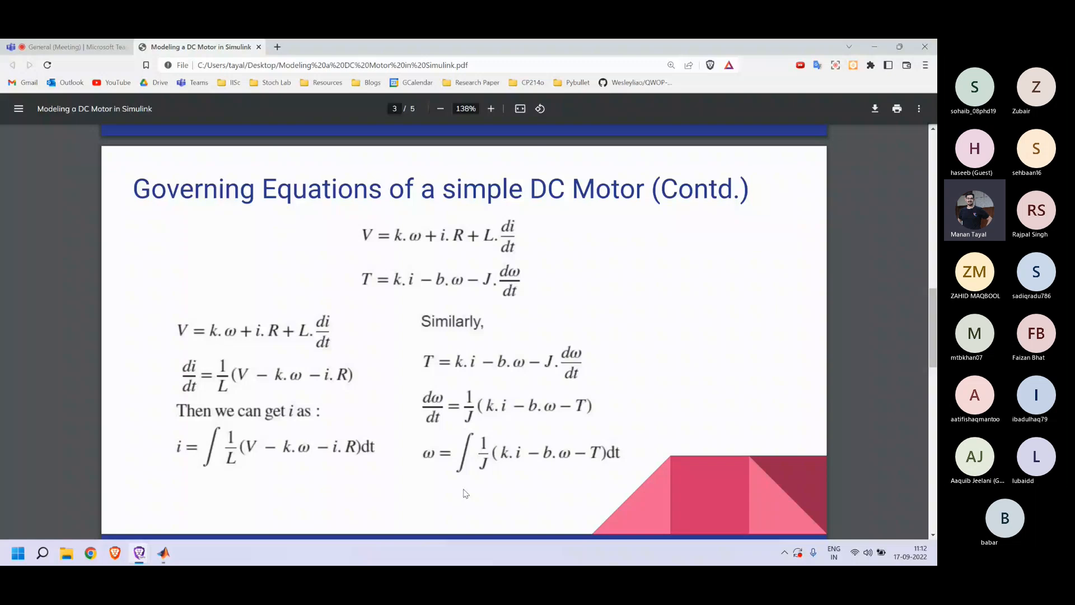
mouse_move(163, 554)
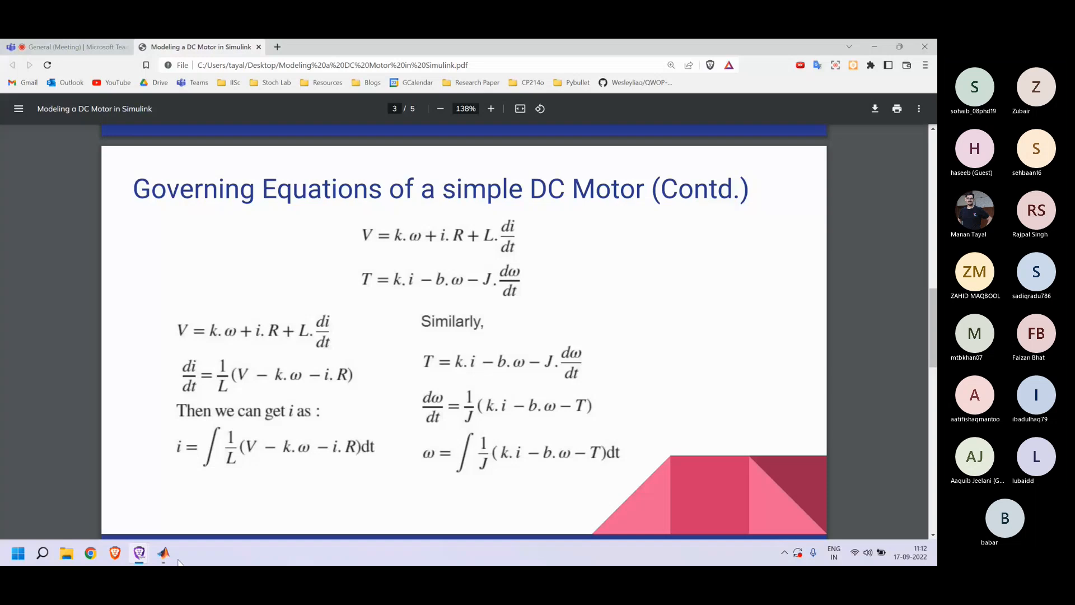
mouse_move(163, 555)
left_click(163, 498)
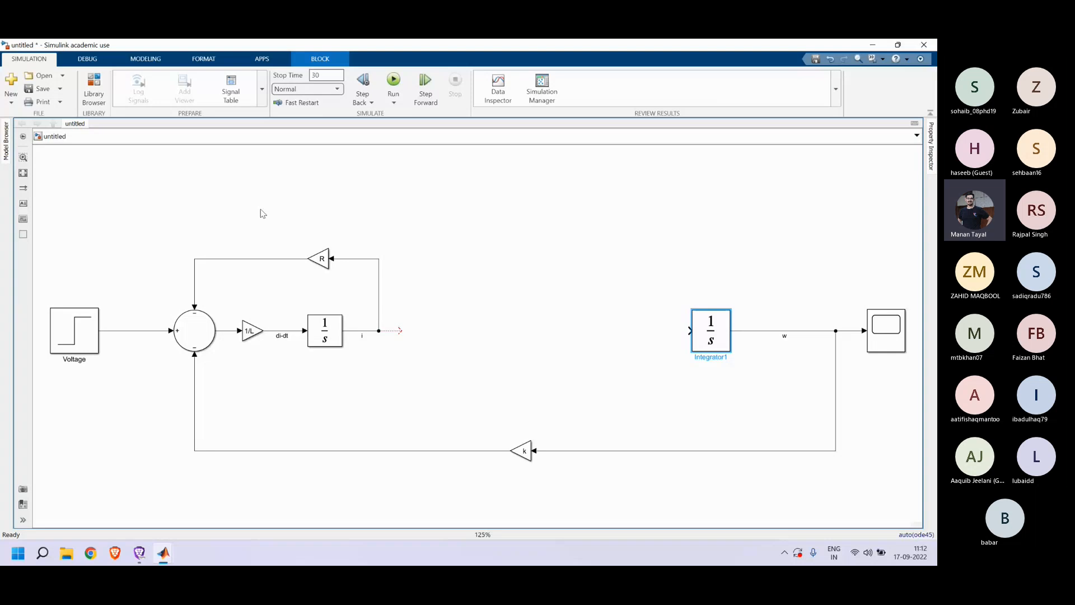
double_click(695, 244)
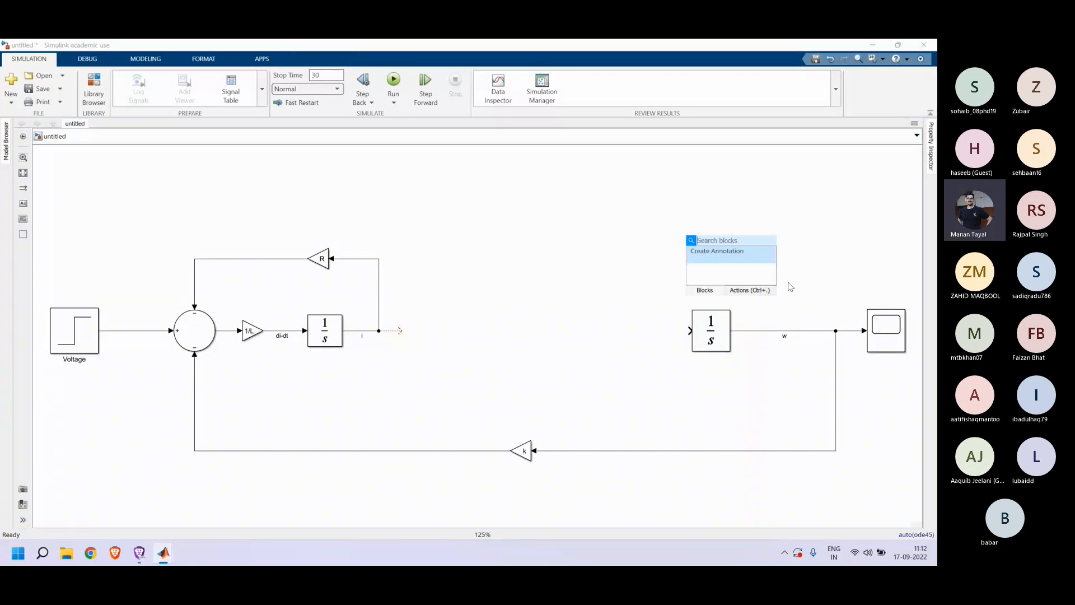
type("gain")
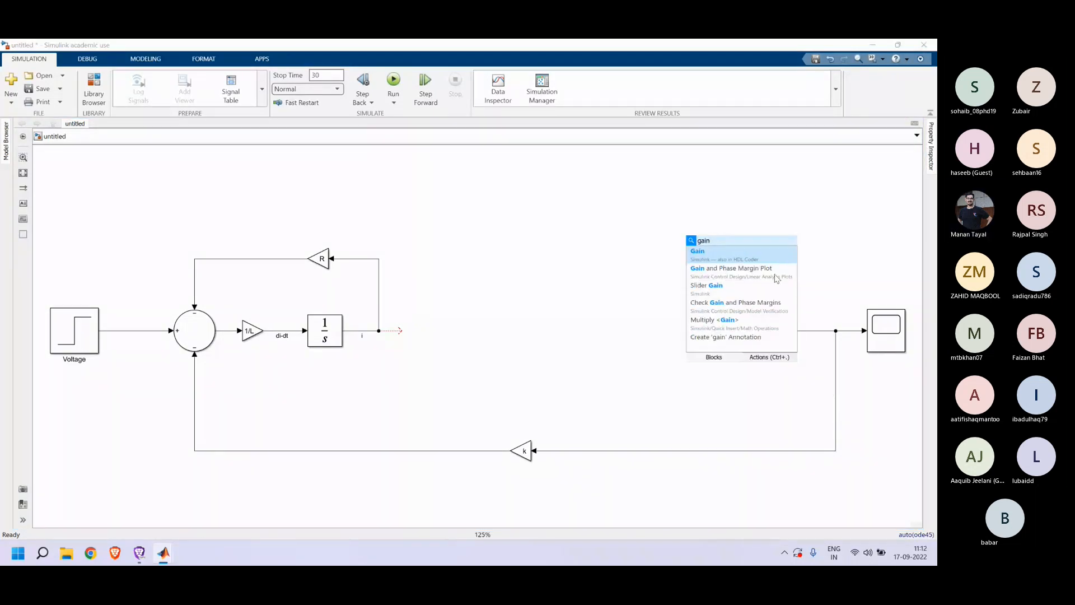
key("Return")
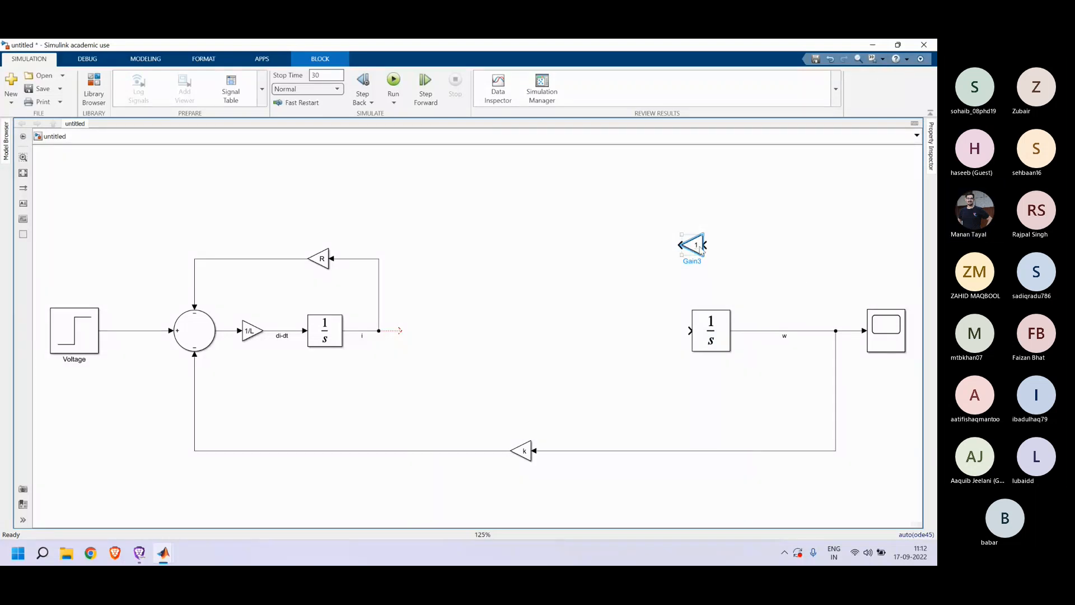
left_click_drag(698, 249, 834, 327)
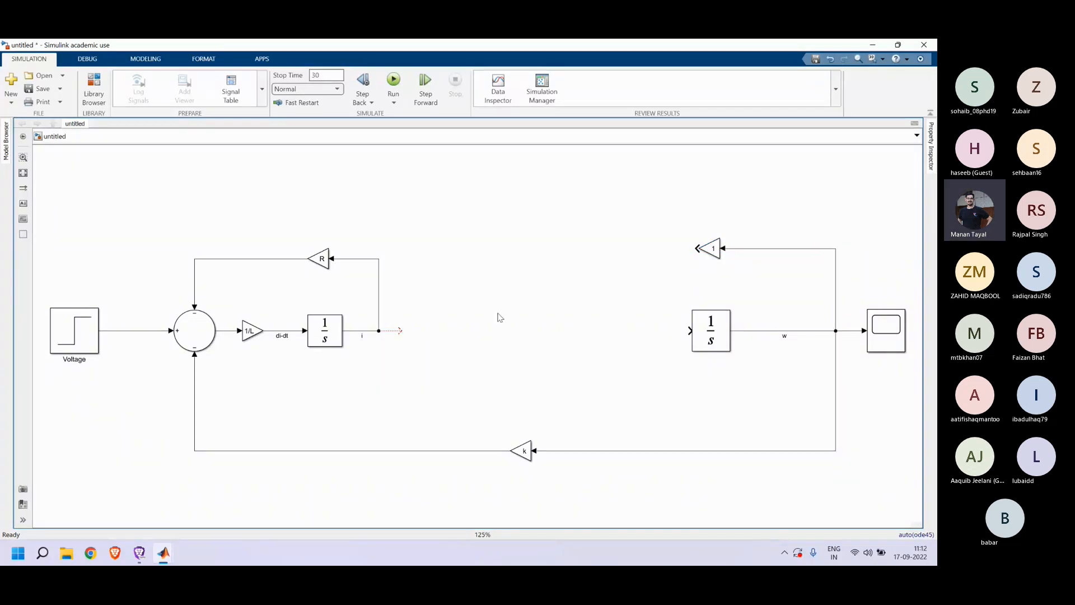
Step: Add a Sum block before the w Integrator, enlarge it and align it with the Integrator's input
double_click(574, 356)
type("sum")
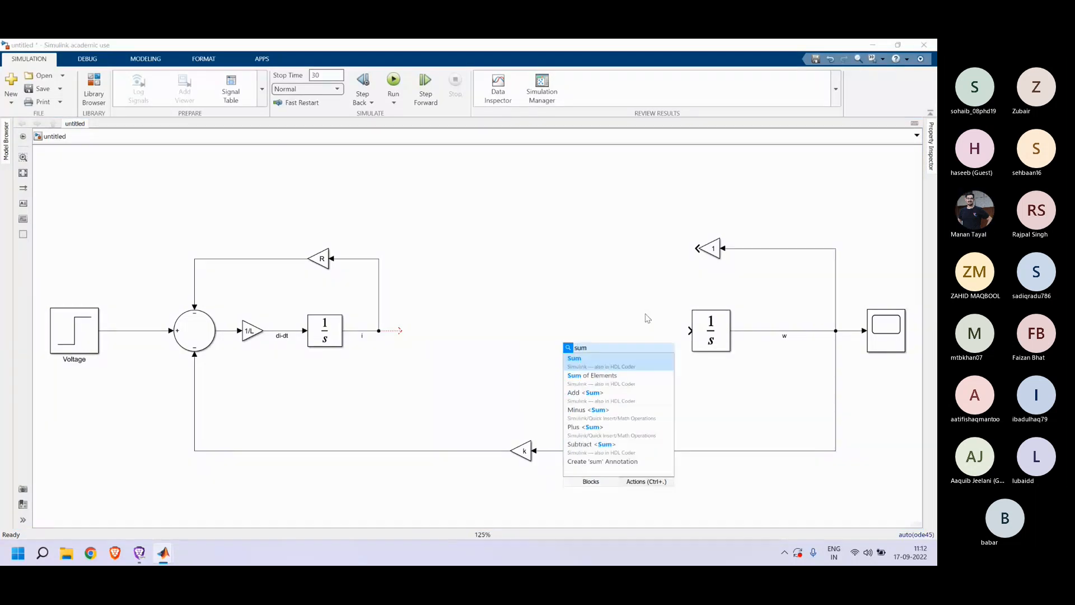
left_click(591, 363)
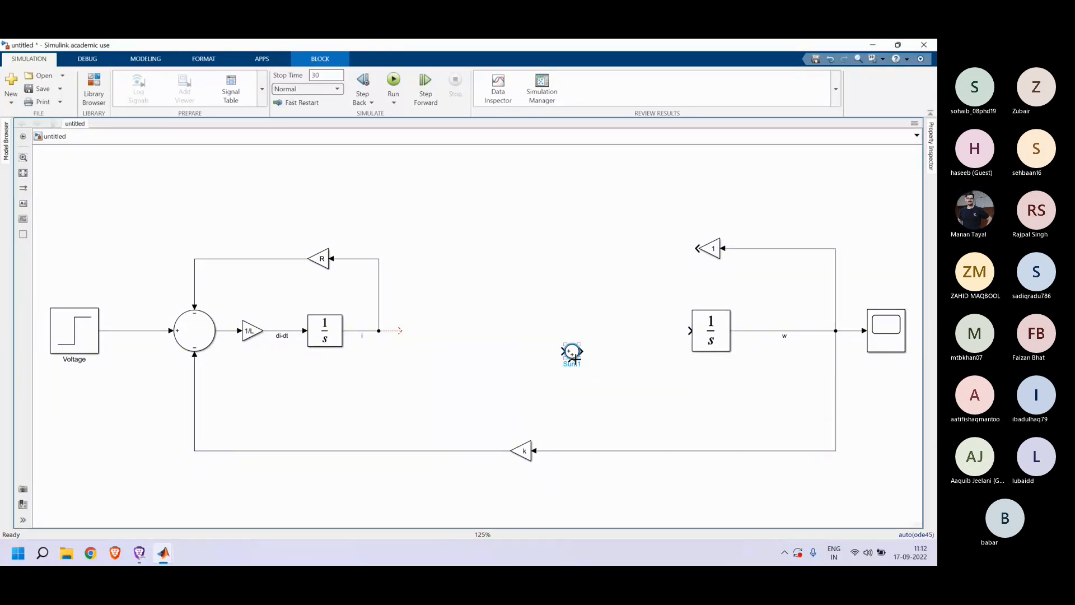
left_click_drag(581, 363, 596, 377)
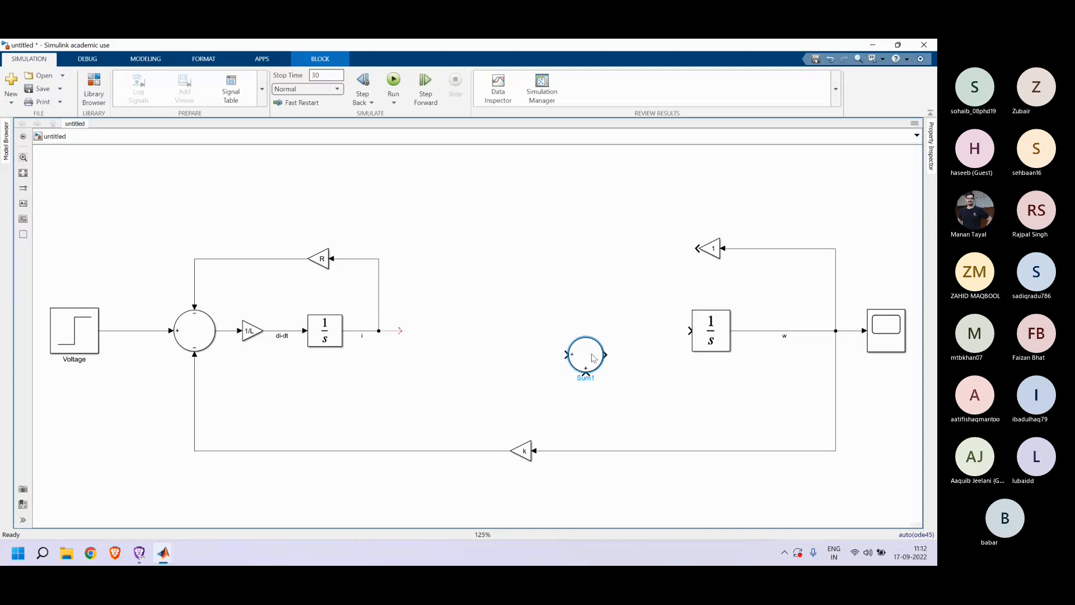
left_click_drag(594, 372, 607, 339)
Step: Set the speed-loop Sum block's signs to -+- and connect the upper feedback Gain's output to its upper minus input
double_click(608, 338)
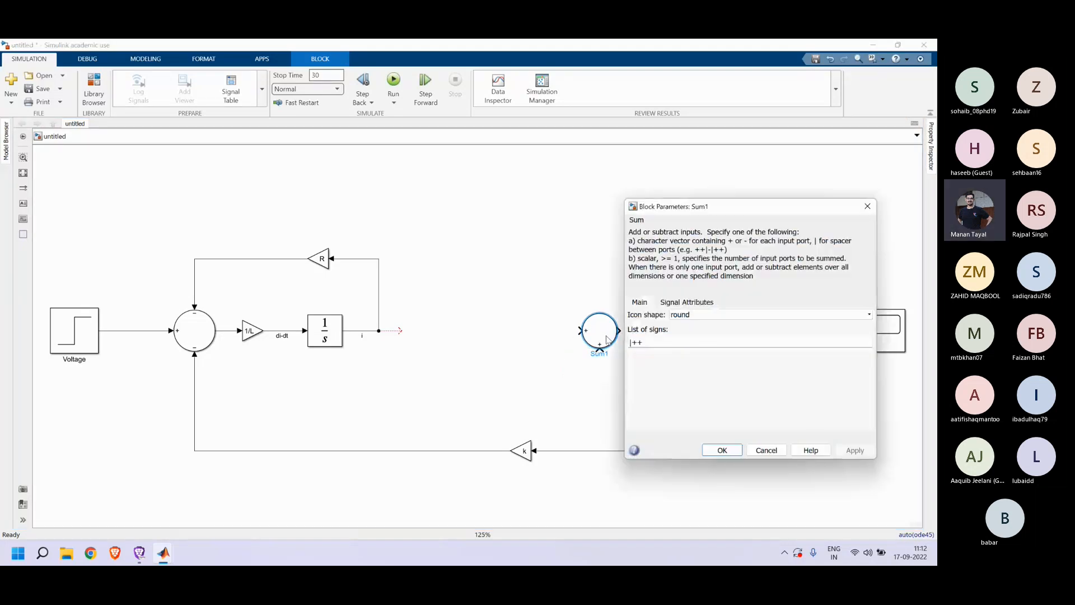
double_click(656, 342)
type("-+-")
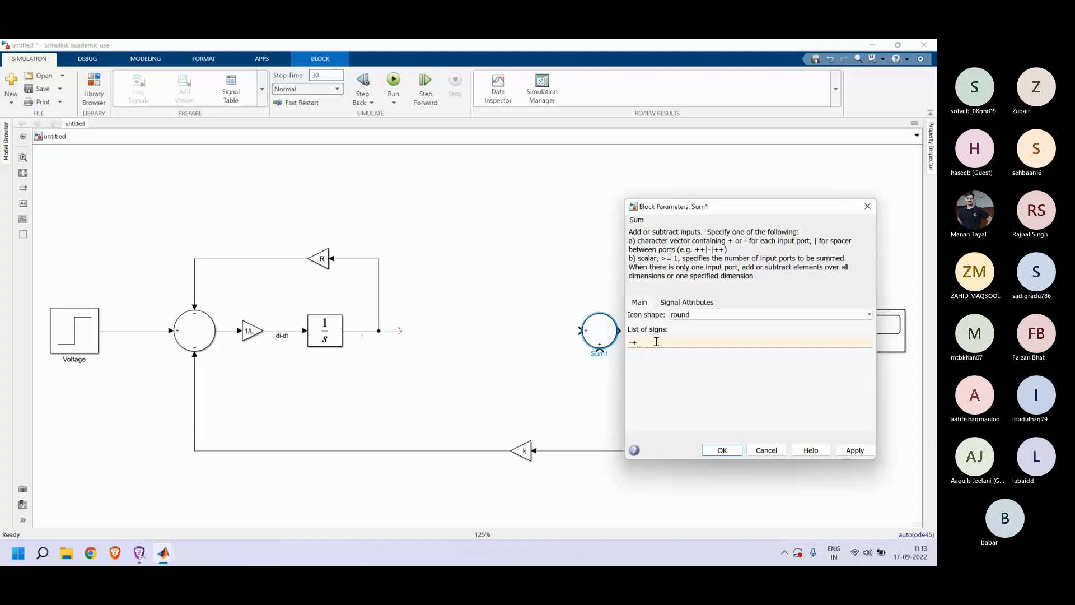
left_click(855, 450)
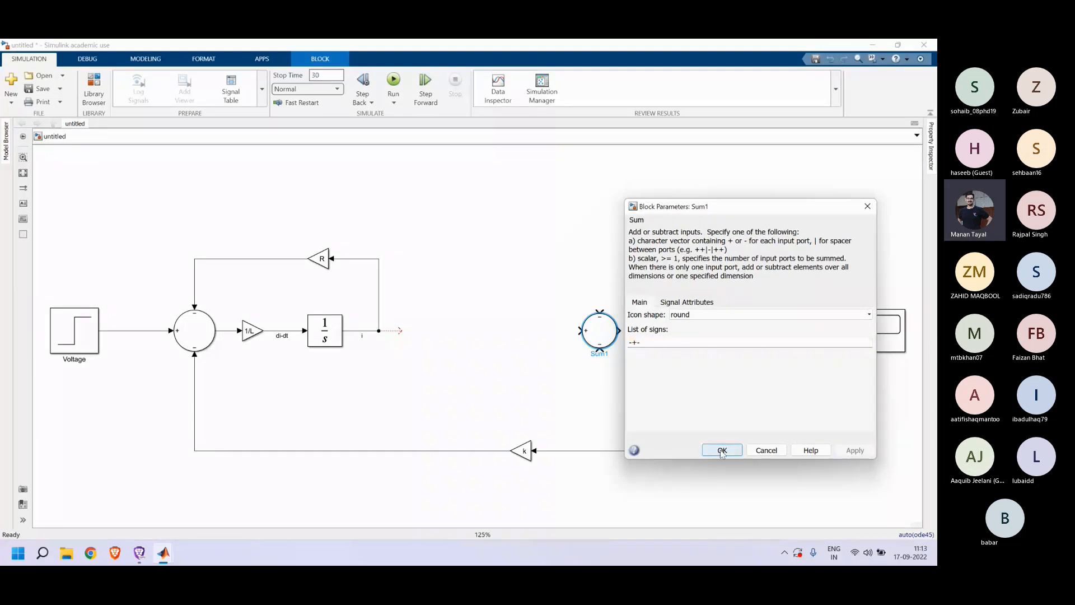
left_click(721, 450)
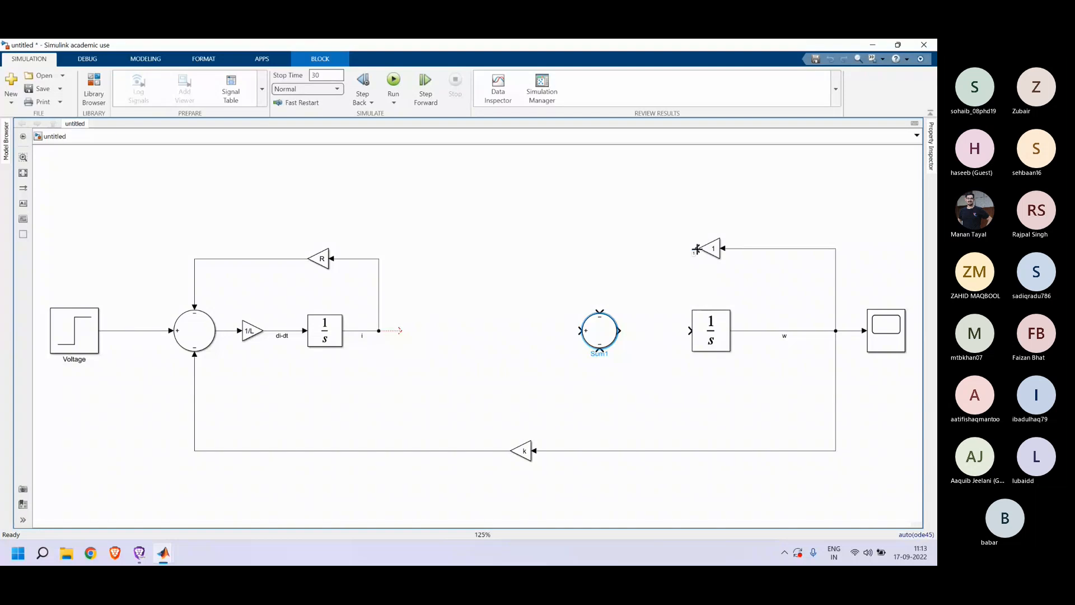
left_click_drag(697, 251, 600, 310)
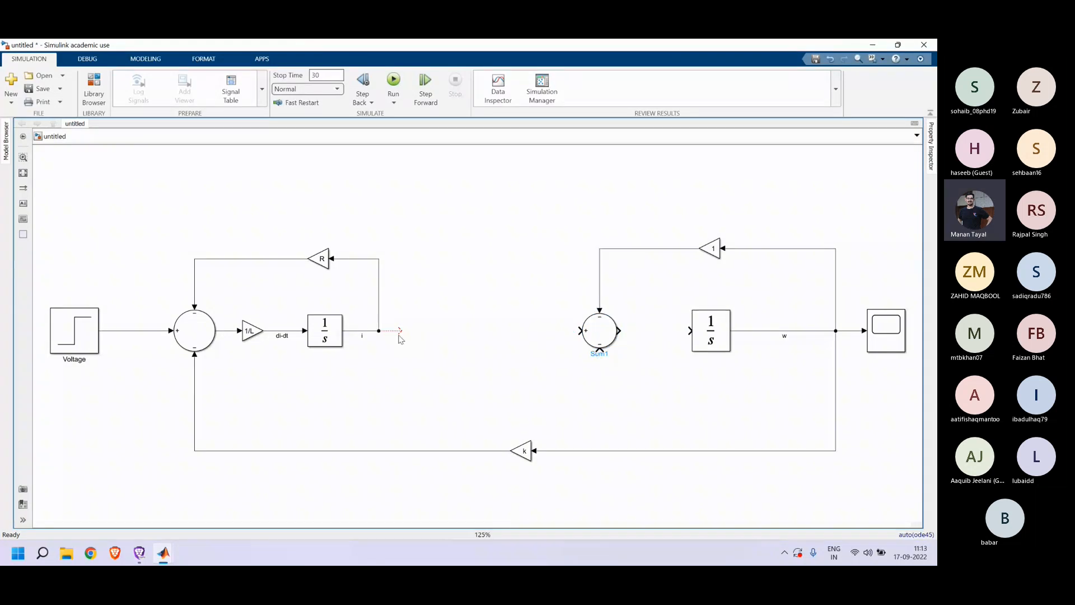
Step: Add a Gain block between the current loop and the speed-loop Sum, and route the i signal through it to the plus input
double_click(448, 348)
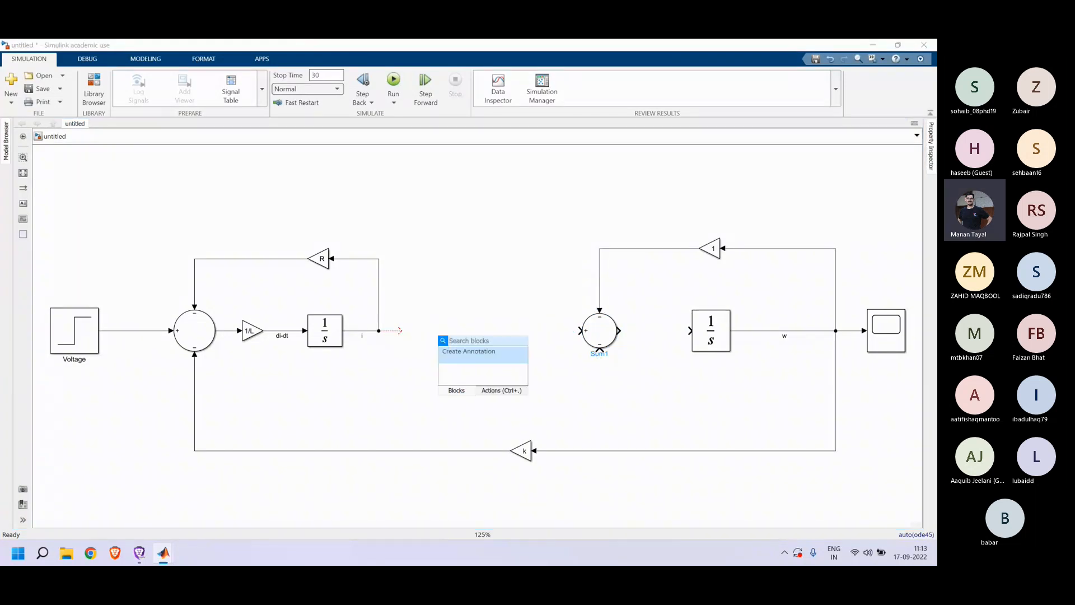
type("gain")
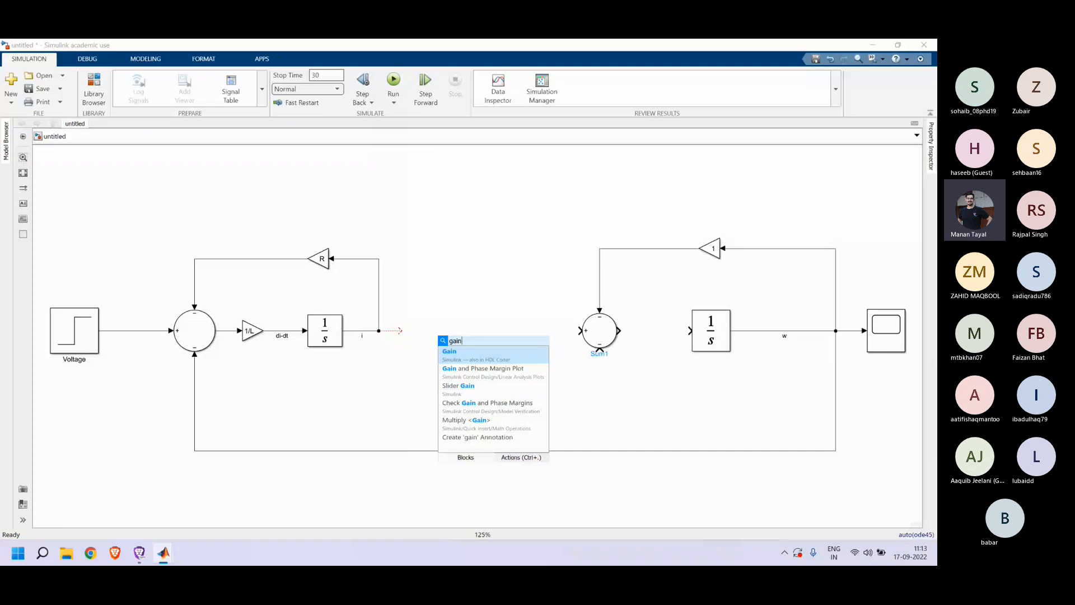
left_click(466, 360)
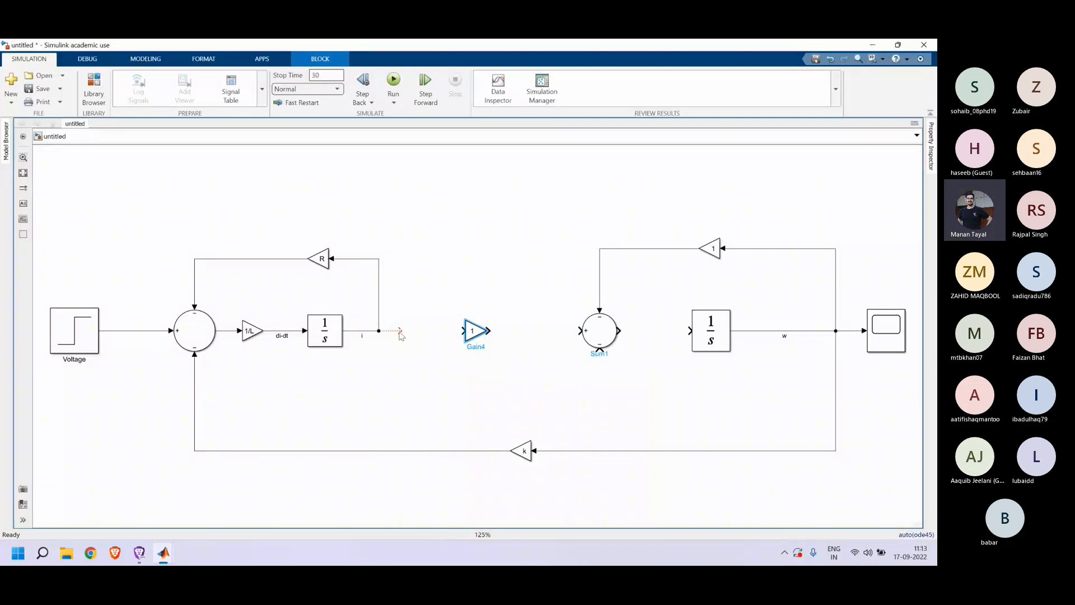
left_click_drag(399, 332, 577, 335)
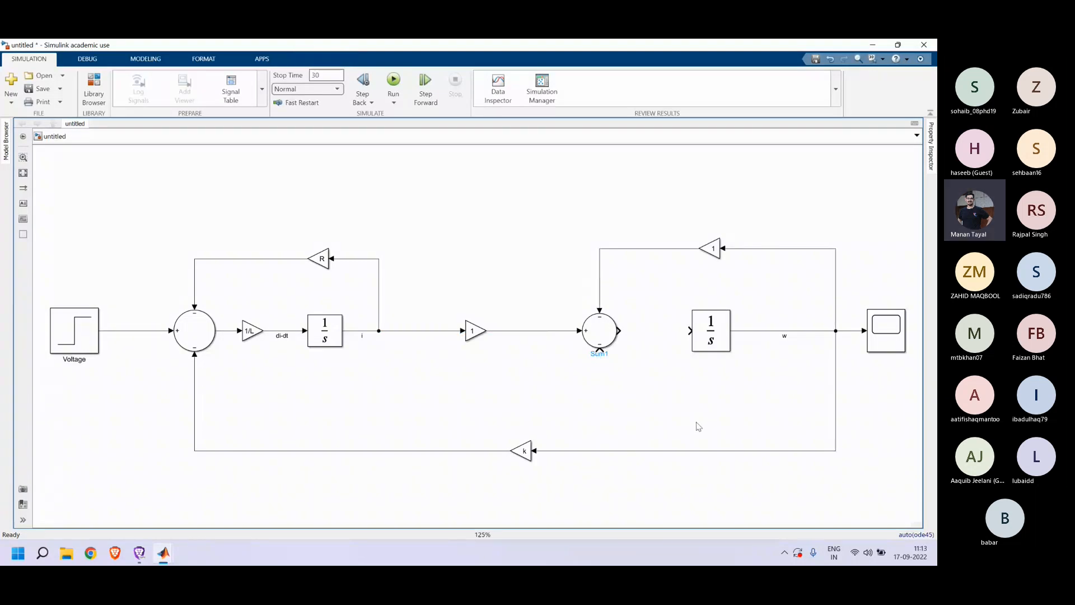
Step: Add a Constant block below the w Integrator, and place it flipped just below and beyond the speed-loop Sum
double_click(697, 424)
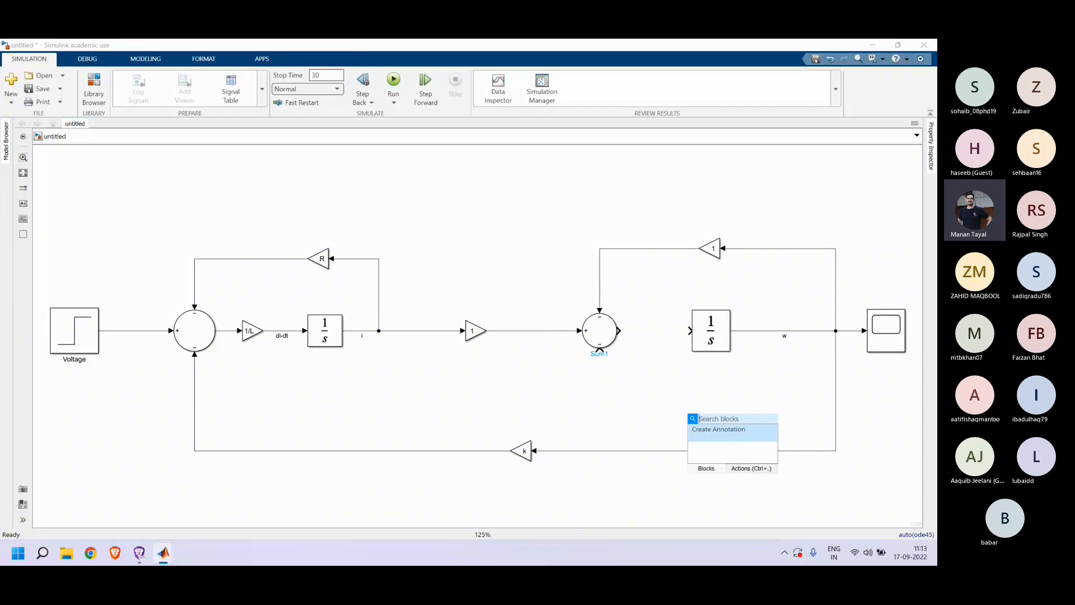
type("con")
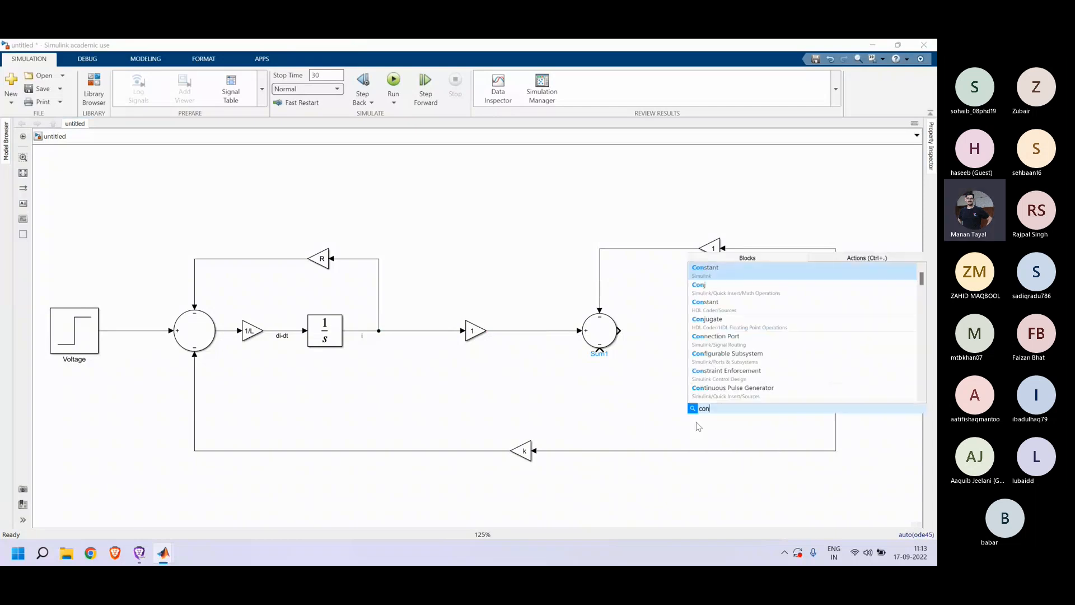
type("stant")
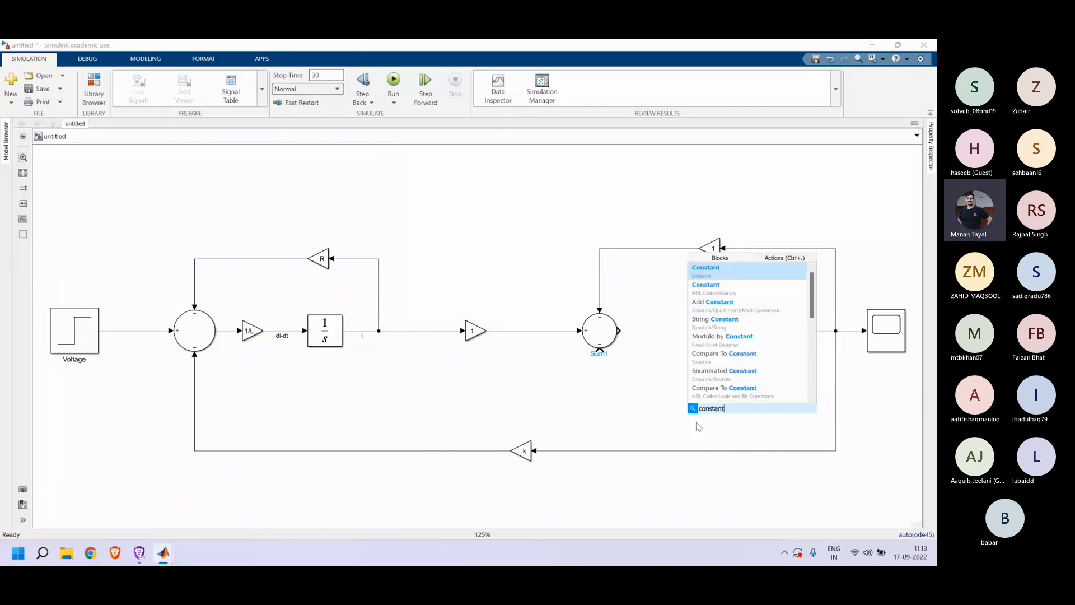
key("Escape")
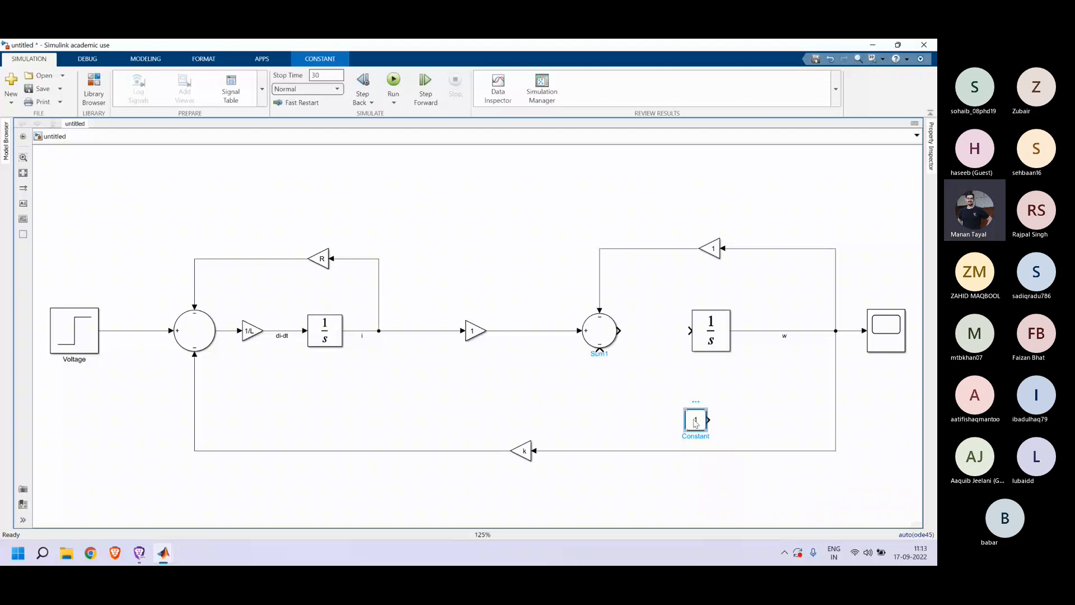
left_click_drag(696, 423, 650, 413)
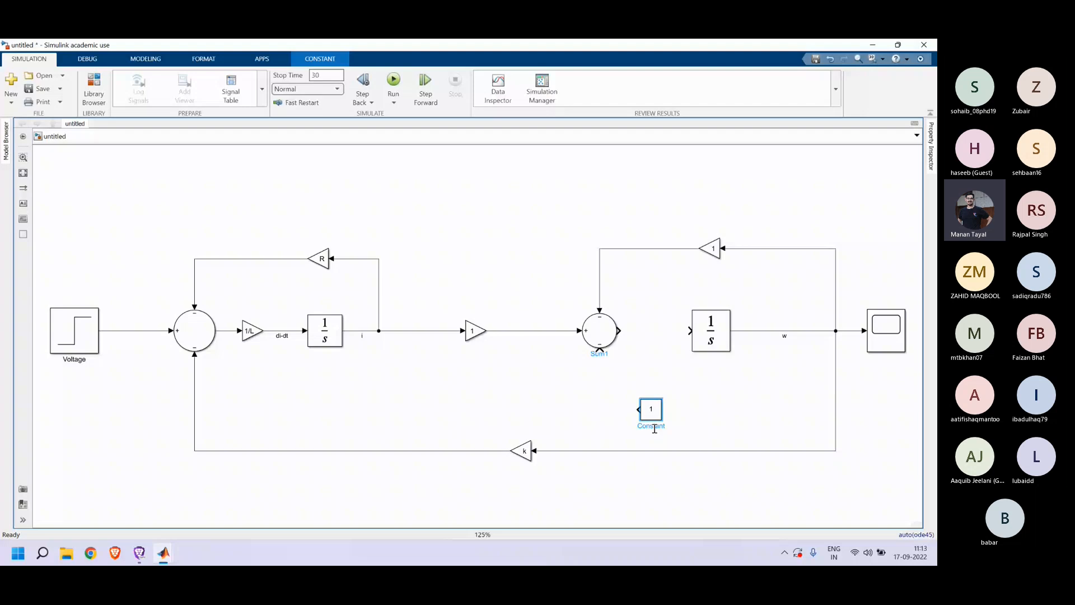
Step: Rename the Constant block as T (Load Torque)
key("BackSpace")
key("BackSpace")
key("BackSpace")
key("BackSpace")
key("BackSpace")
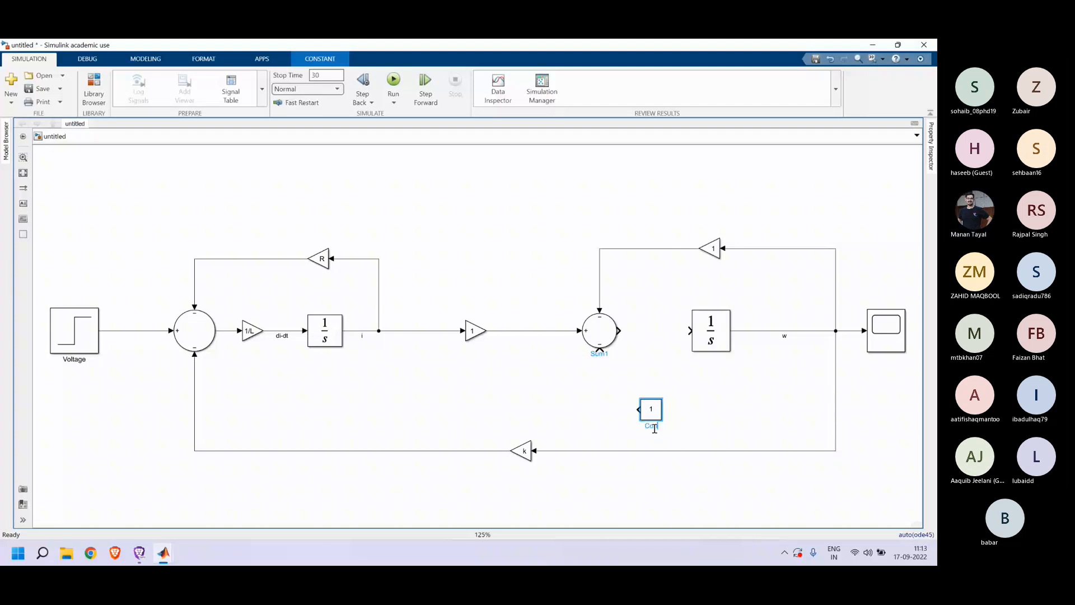
key("BackSpace")
key("BackSpace")
key("BackSpace")
type("T Load")
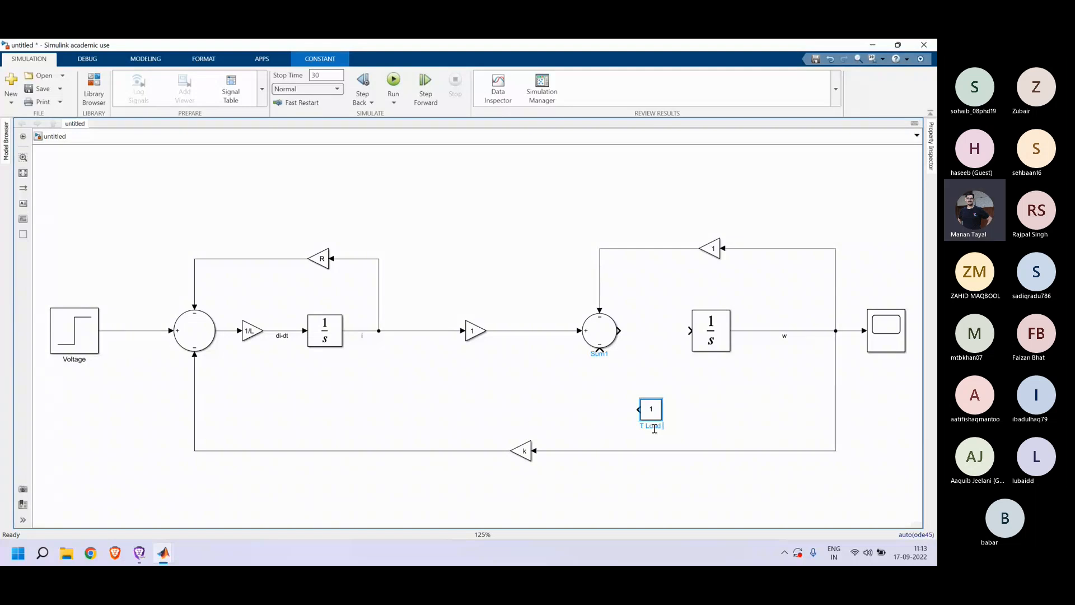
type(" Tor")
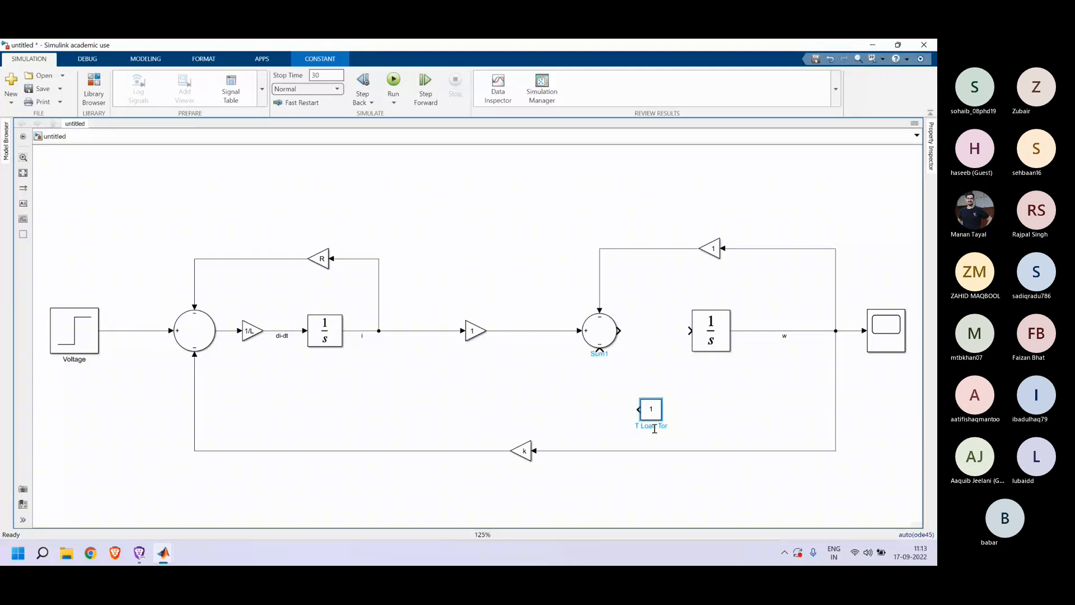
type("que)")
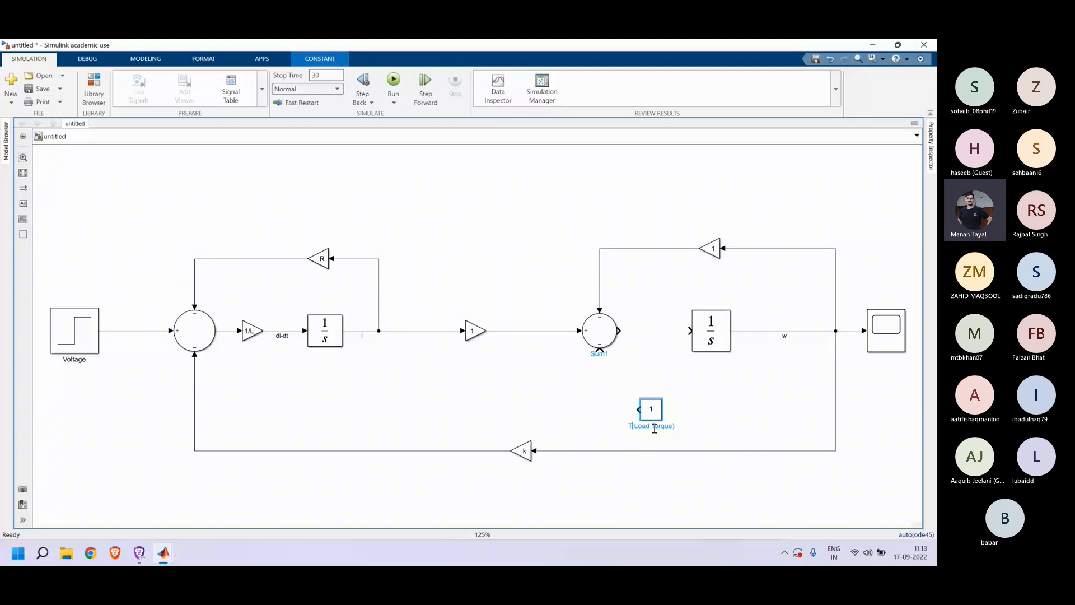
key("Home")
key("Right")
key("Right")
type("(")
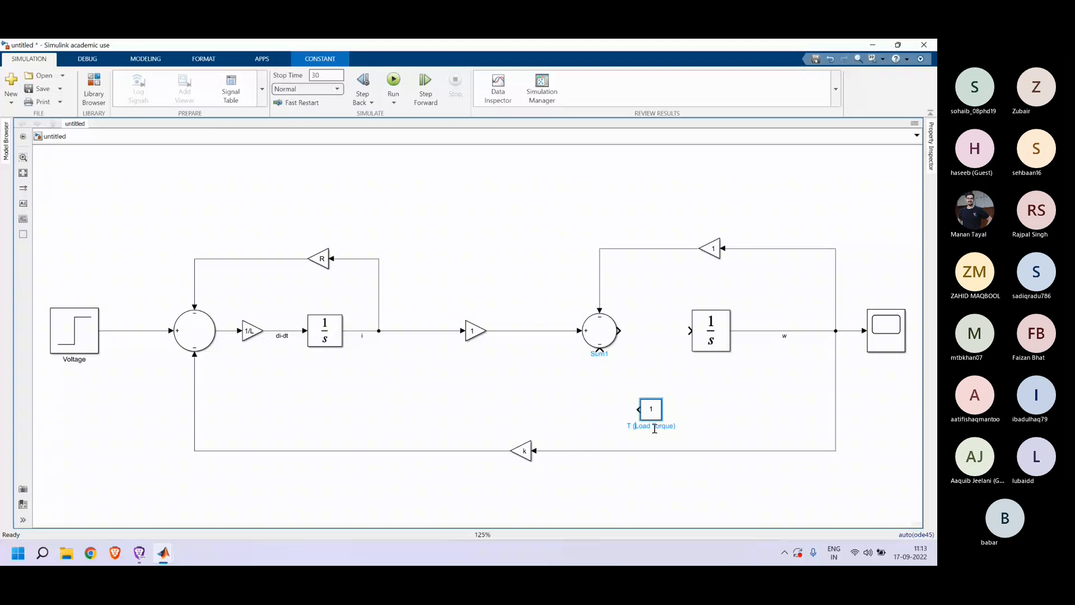
key("Return")
Step: After checking the MATLAB workspace, set the load torque Constant's value to T and connect it to the speed-loop Sum's lower minus input
left_click(163, 552)
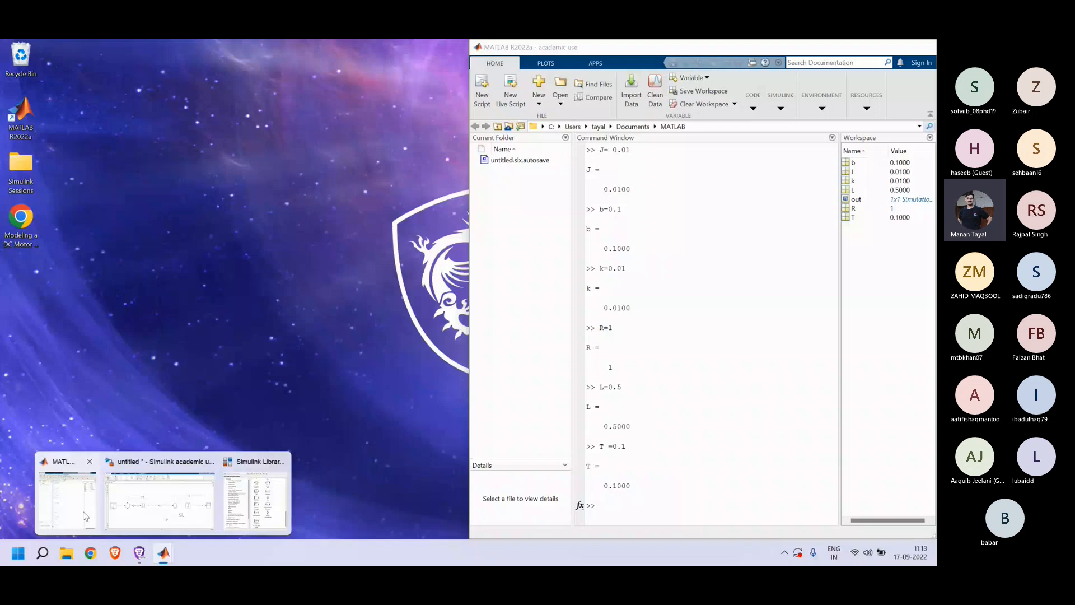
left_click(83, 515)
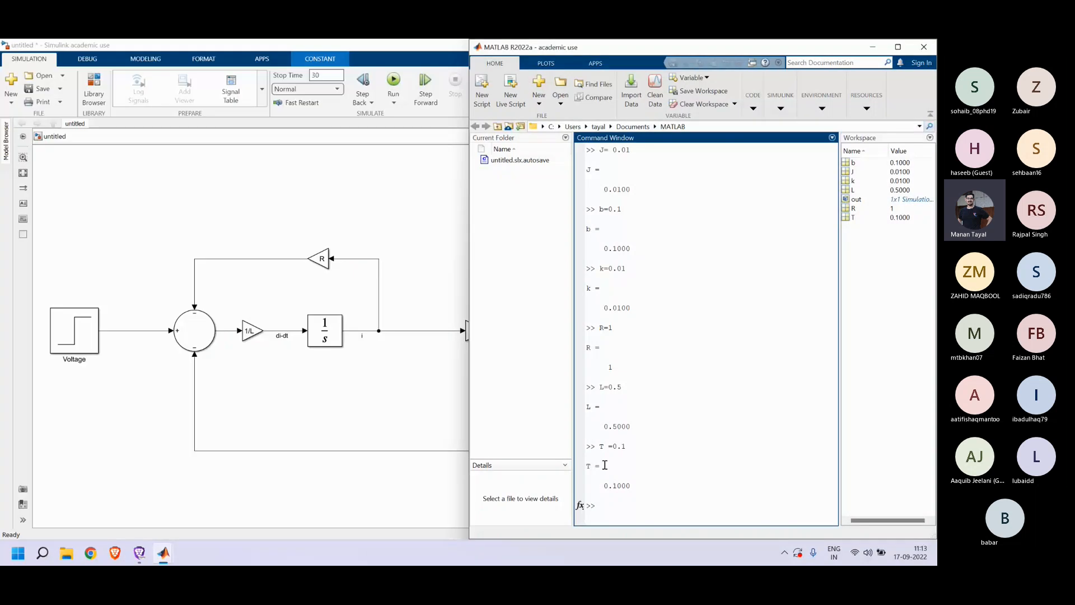
mouse_move(129, 560)
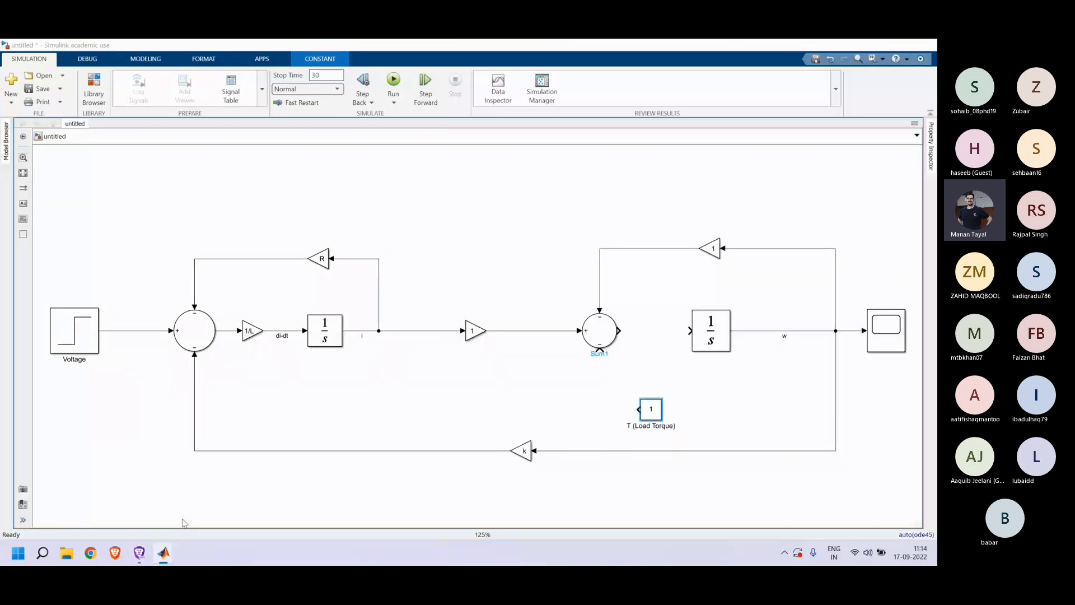
double_click(650, 411)
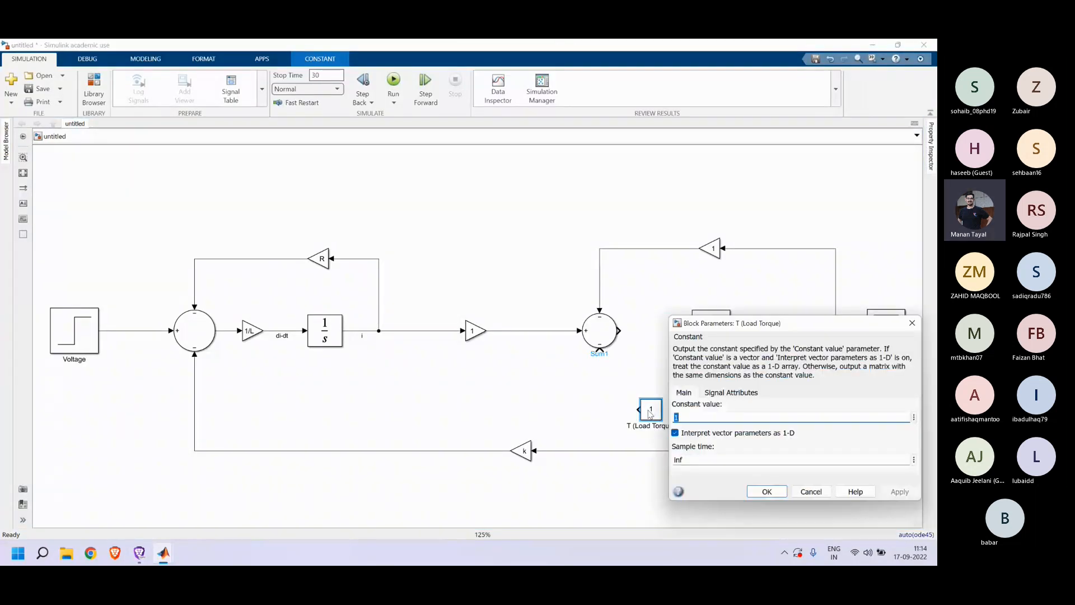
left_click(689, 418)
key("BackSpace")
type("T")
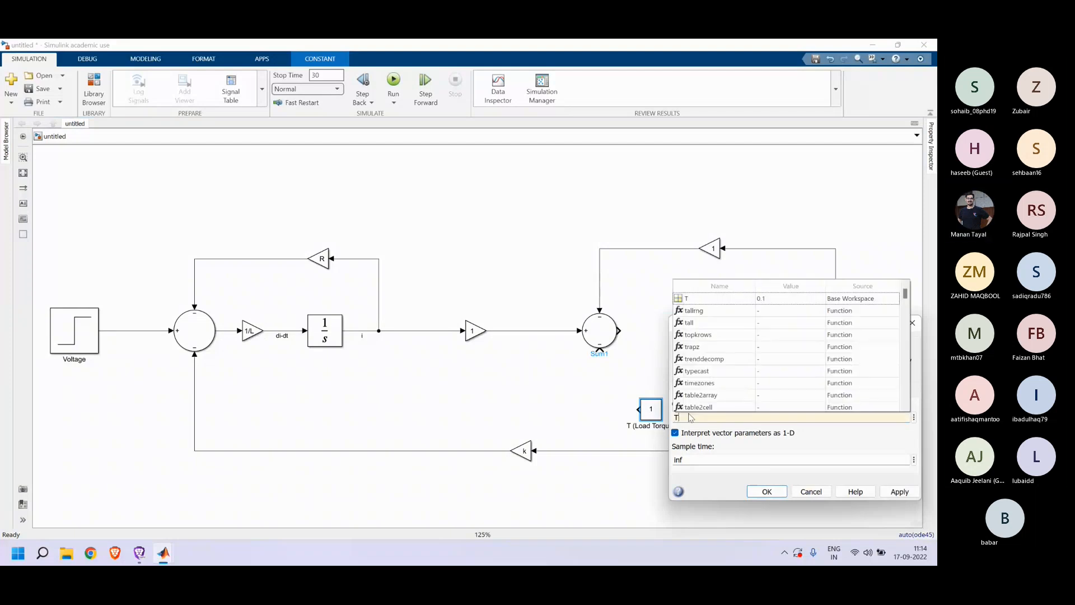
left_click(711, 297)
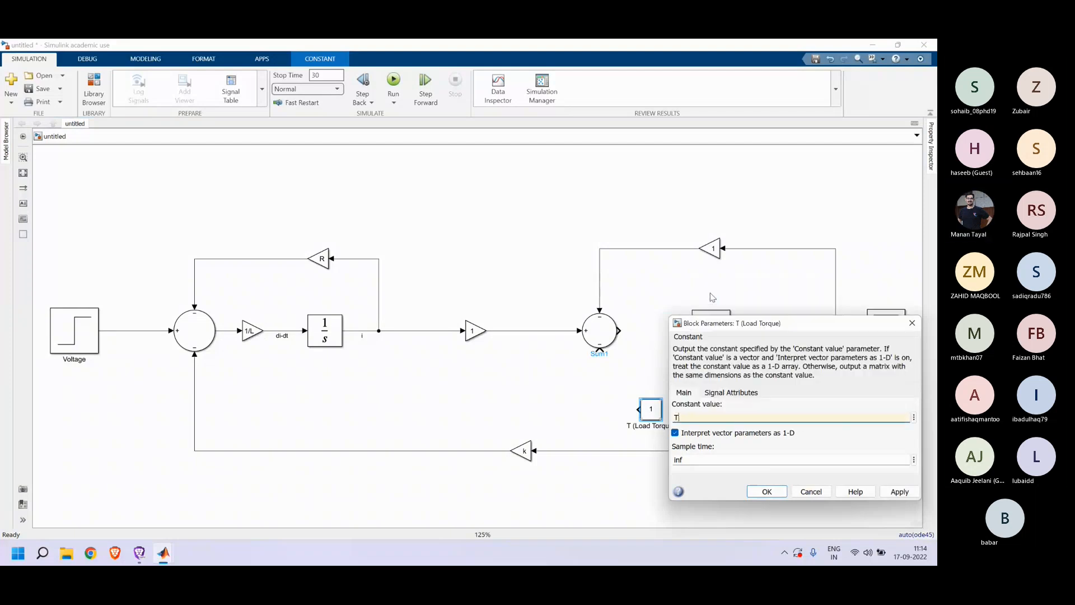
left_click(897, 493)
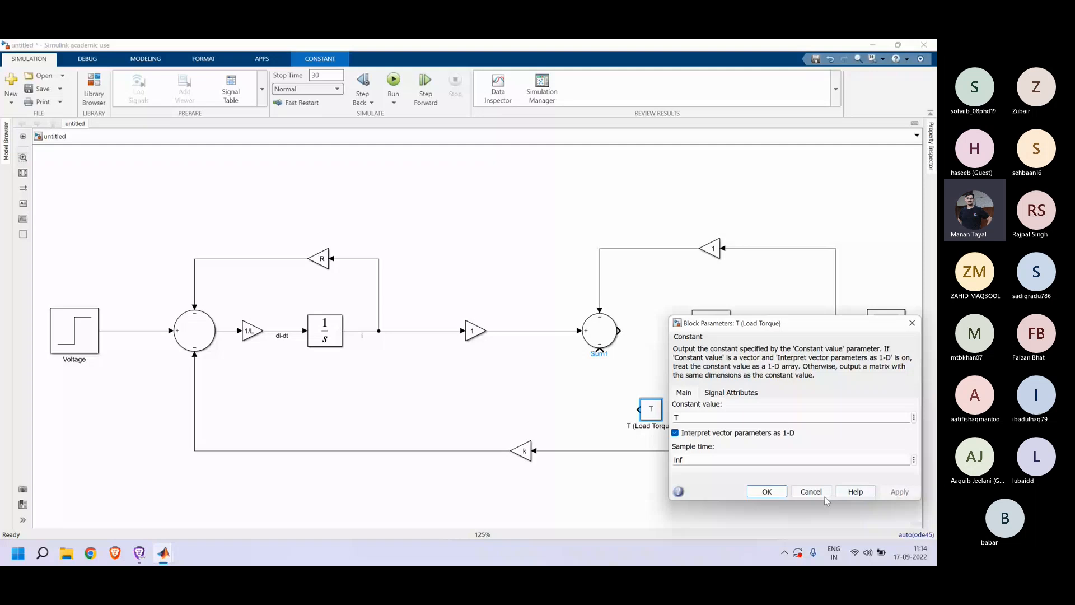
left_click(812, 492)
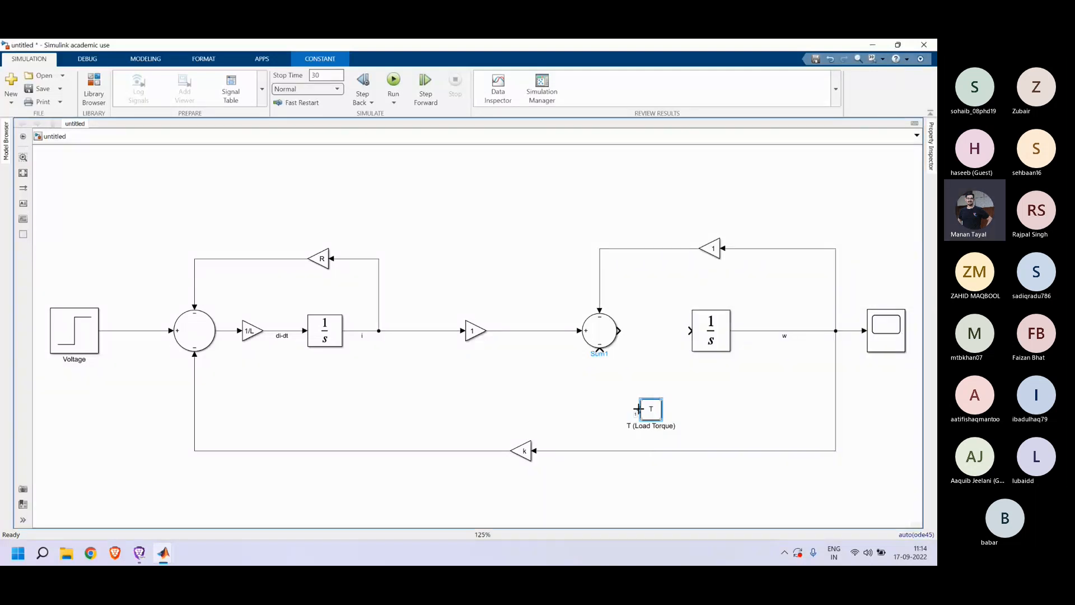
left_click_drag(638, 409, 600, 350)
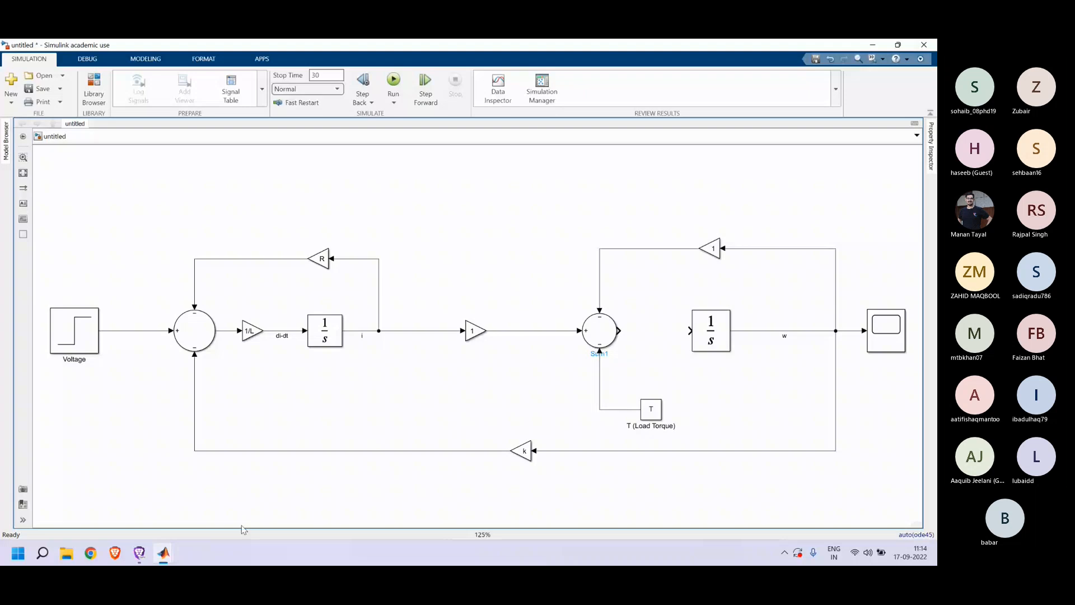
Step: Switch to the Teams meeting in the browser, admit the guest waiting in the lobby, and return to the Simulink model
mouse_move(161, 557)
mouse_move(90, 555)
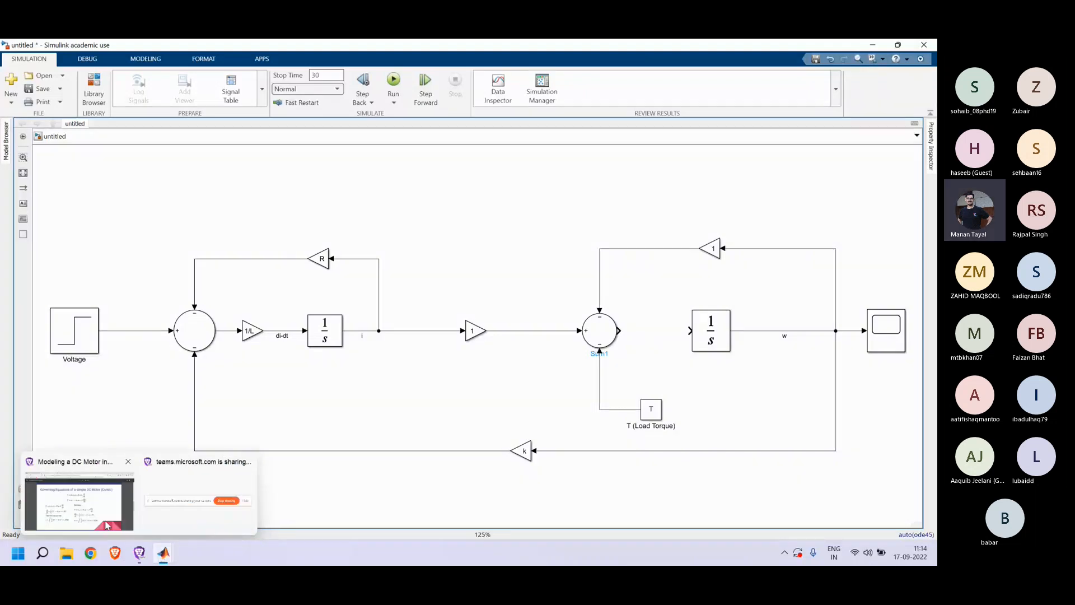
left_click(101, 511)
left_click(72, 47)
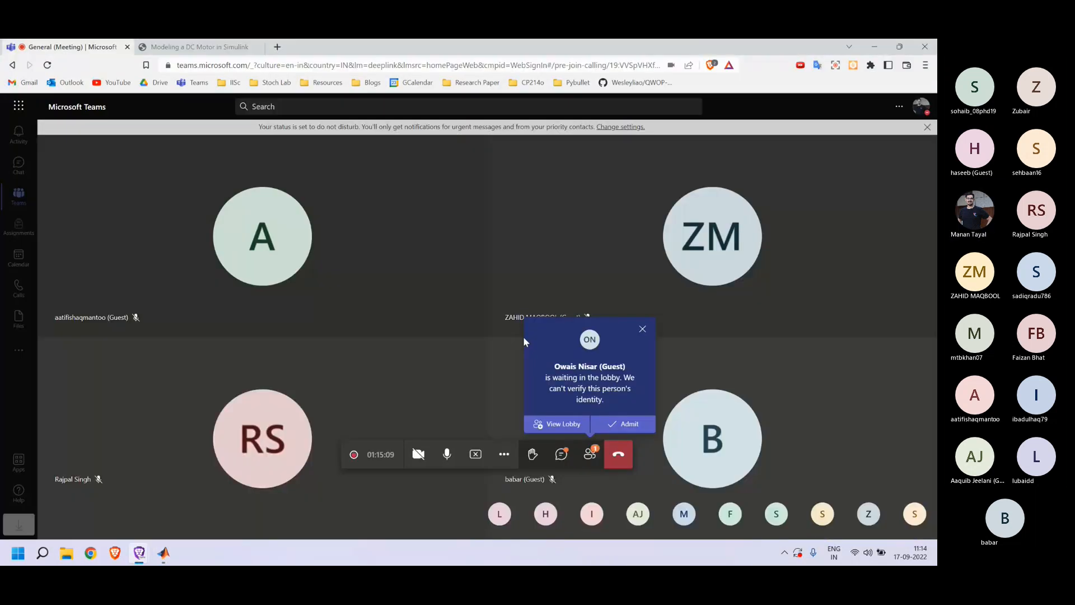
left_click(621, 423)
mouse_move(151, 560)
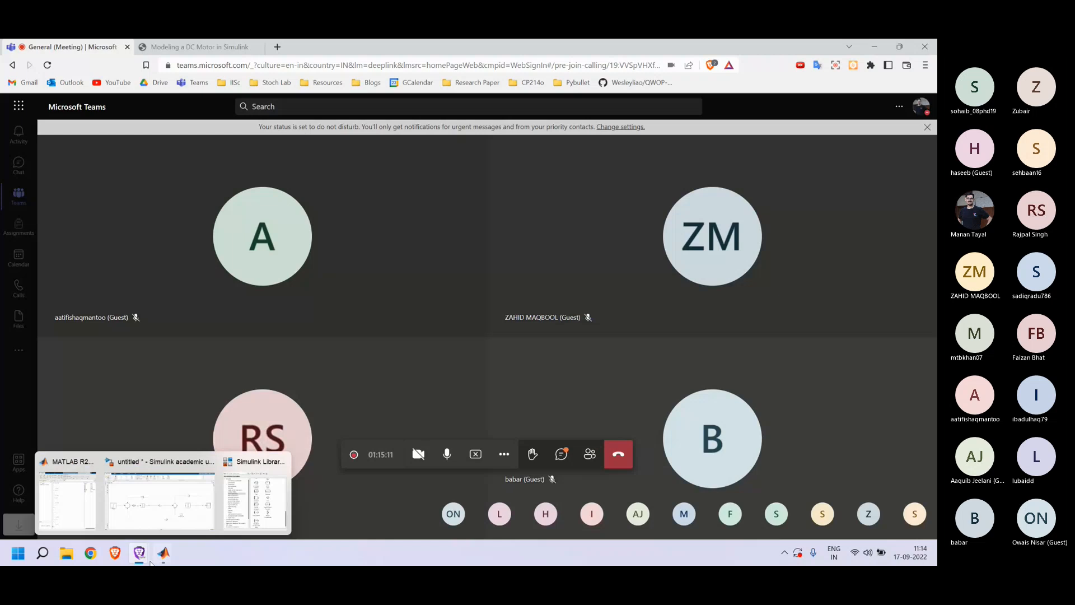
left_click(163, 553)
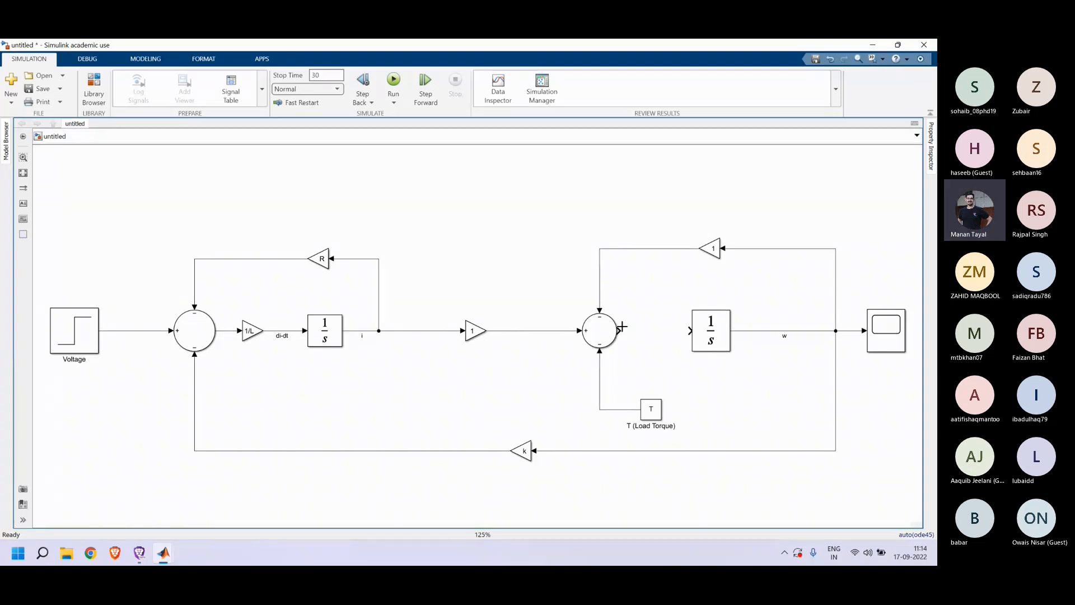
Step: Consult the dω/dt equation in the DC motor PDF for the term that follows the speed-loop Sum
mouse_move(619, 330)
left_mouse_down()
mouse_move(682, 329)
mouse_move(635, 331)
left_mouse_up()
mouse_move(140, 552)
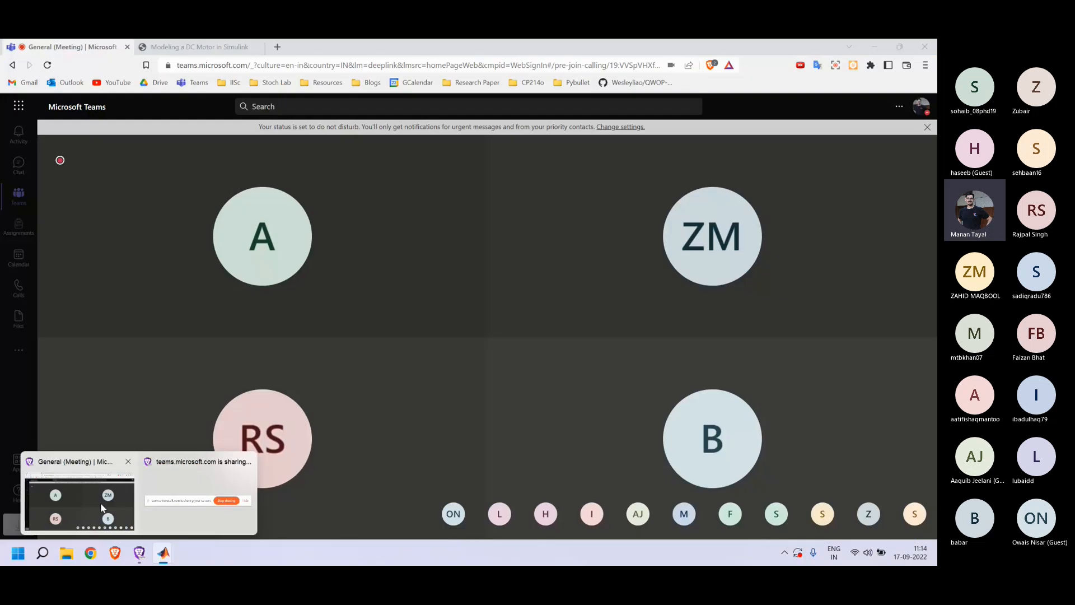
left_click(103, 507)
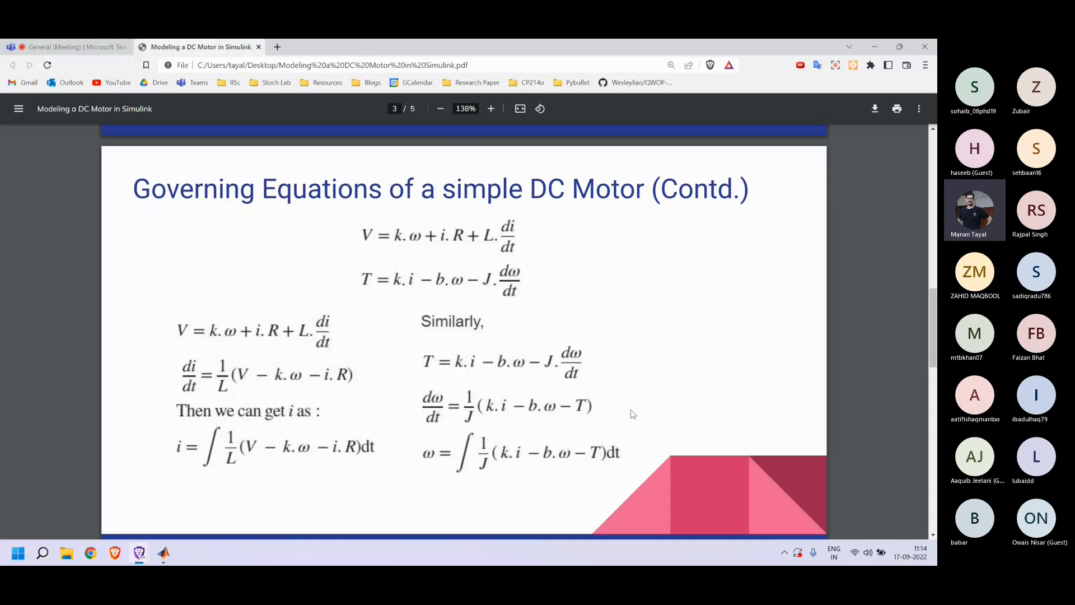
mouse_move(163, 552)
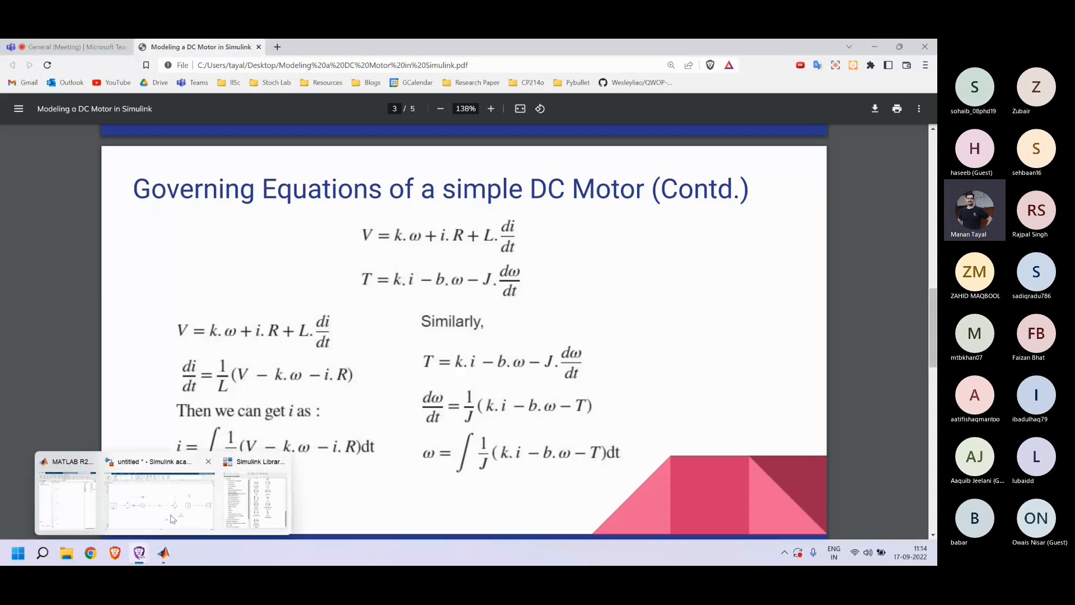
Step: Return to the Simulink model and set the gain in the speed loop's upper feedback path to b
left_click(172, 518)
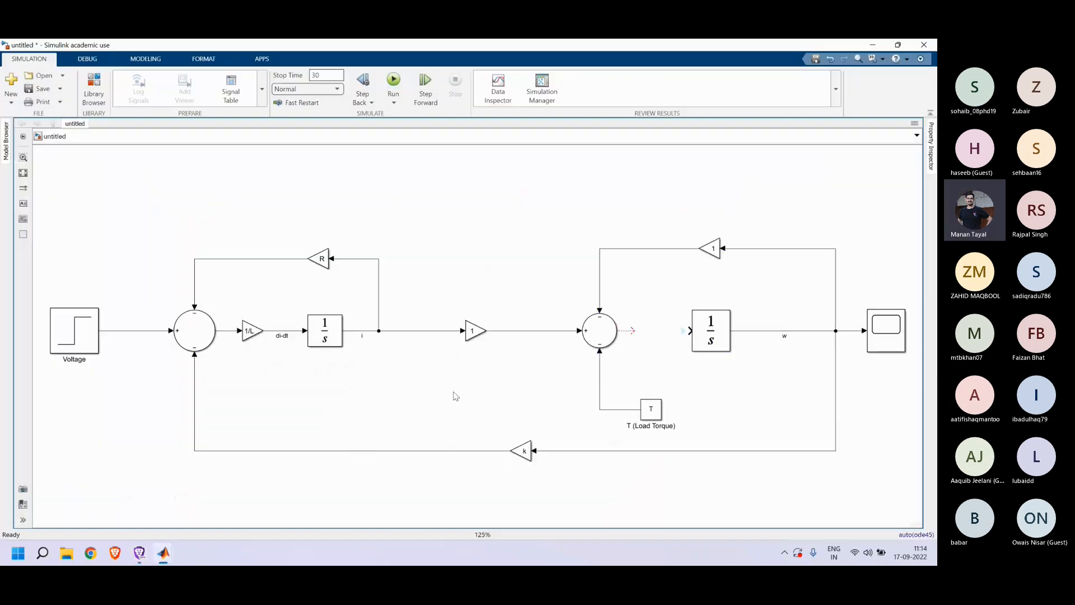
left_click(713, 250)
double_click(712, 250)
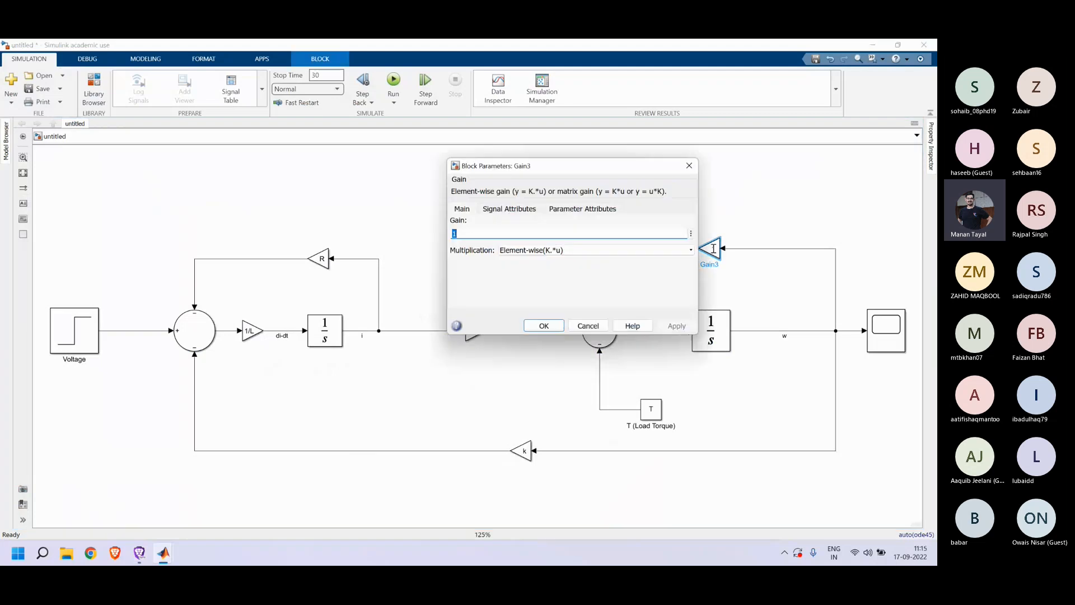
left_click(489, 234)
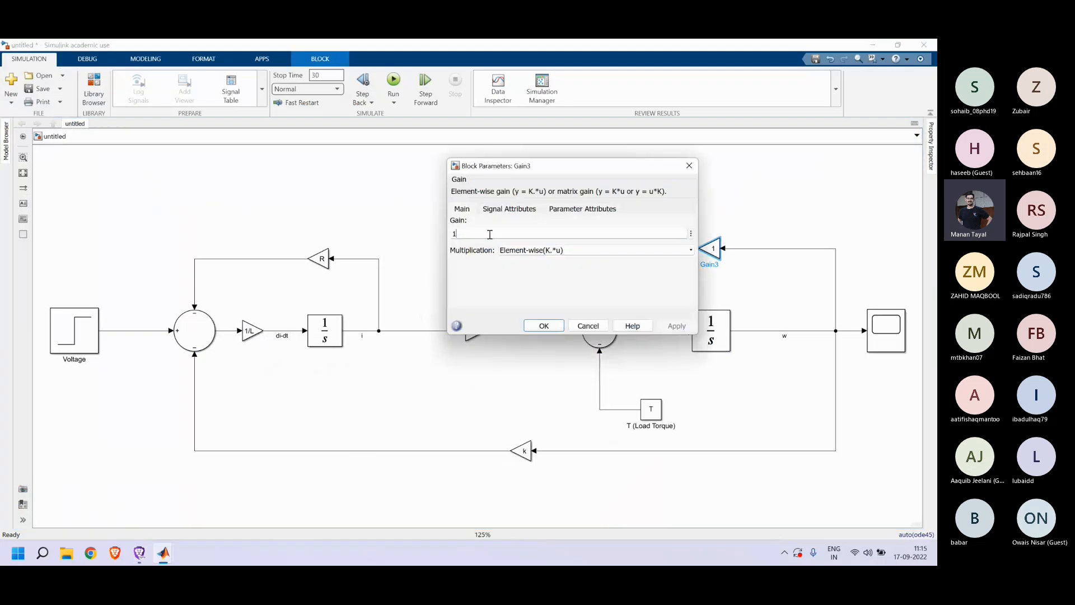
key("BackSpace")
type("b")
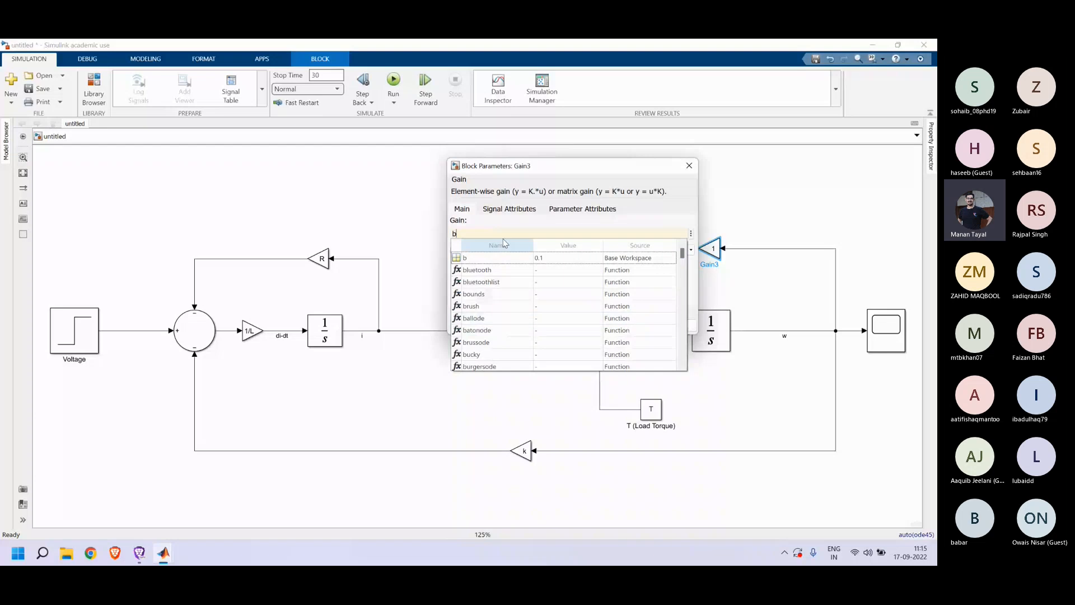
left_click(455, 259)
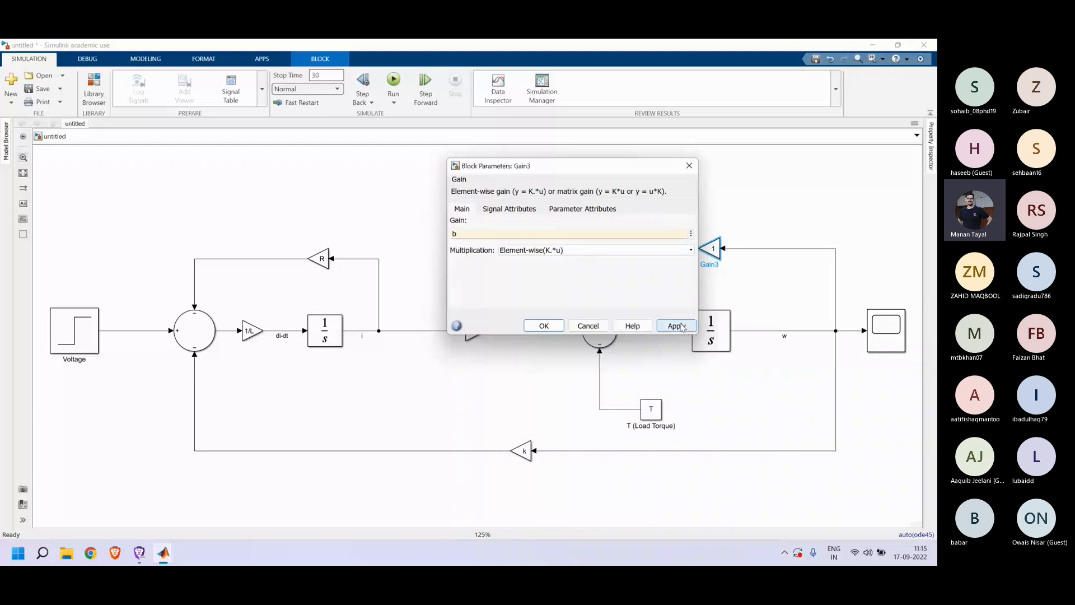
left_click(534, 328)
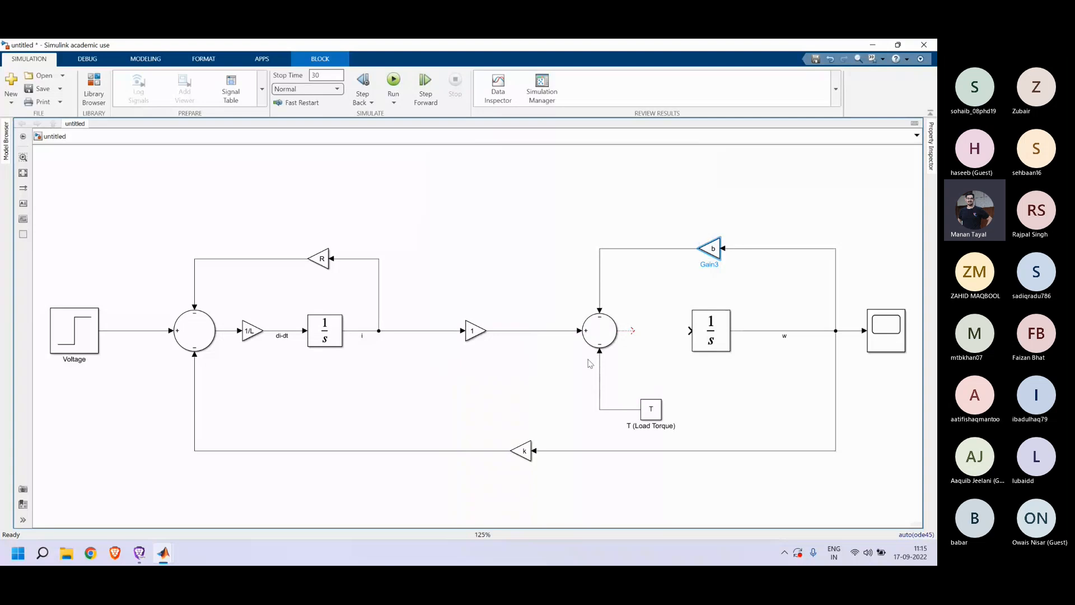
Step: Set the gain between the current signal i and the speed-loop Sum to k
double_click(471, 329)
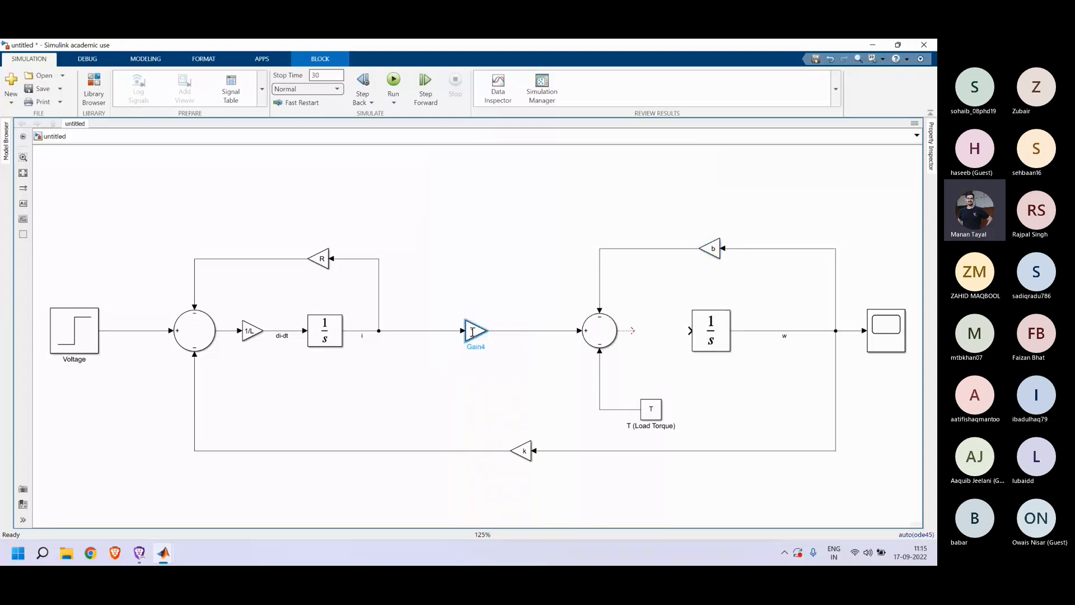
type("k")
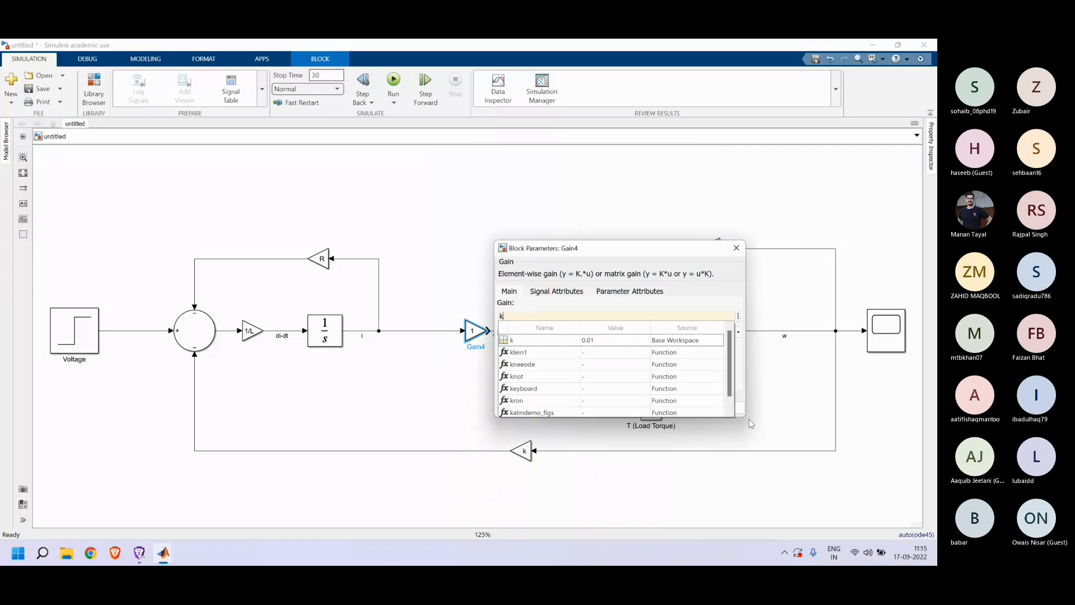
left_click(651, 342)
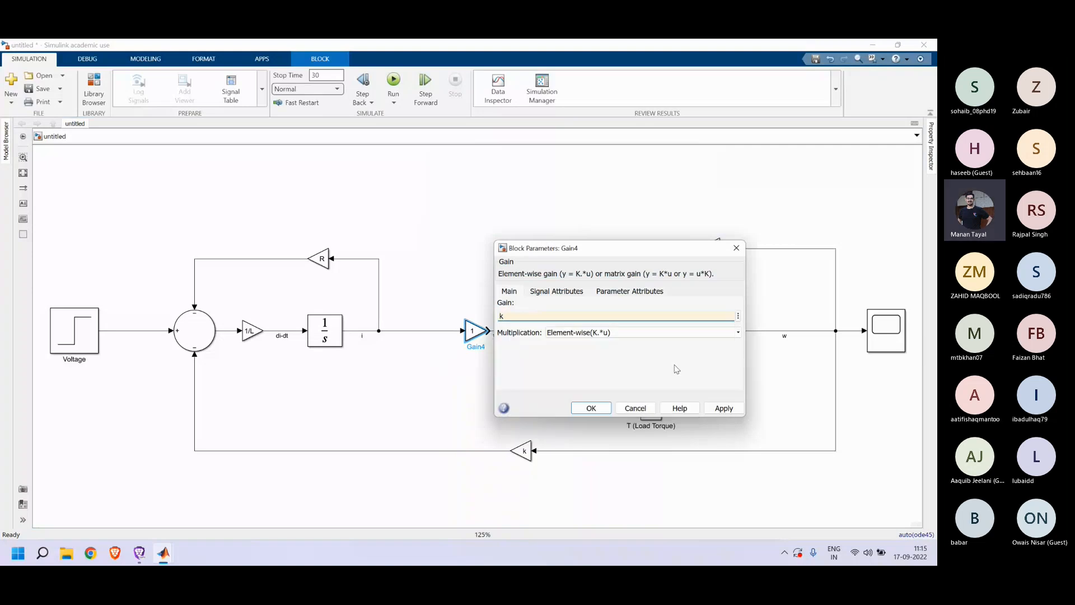
left_click(592, 408)
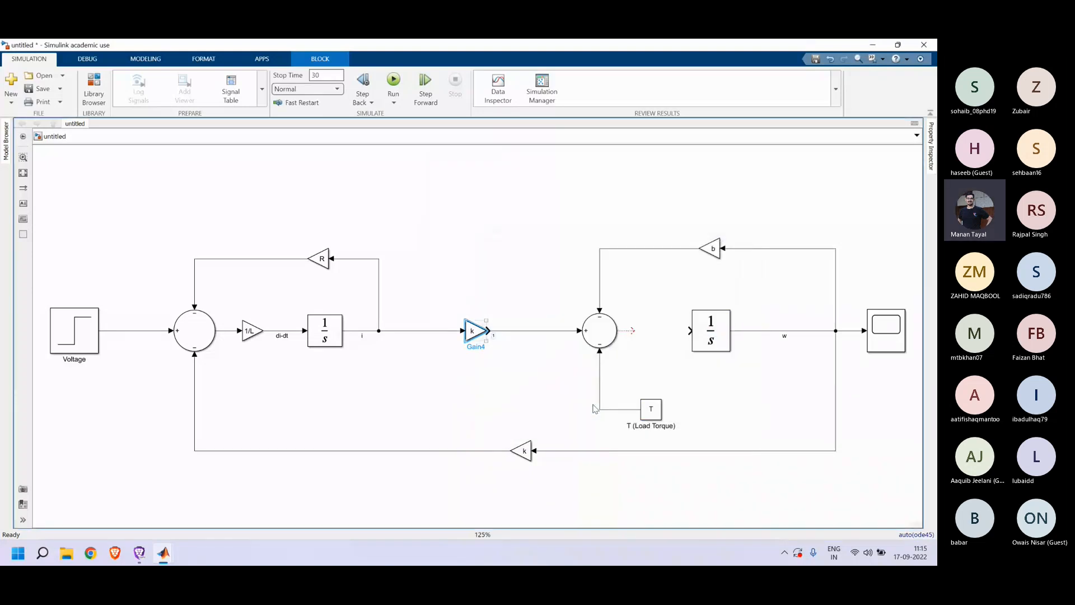
Step: Add a Gain block in the empty area beside the load torque Constant and set its gain to 1/J
double_click(749, 415)
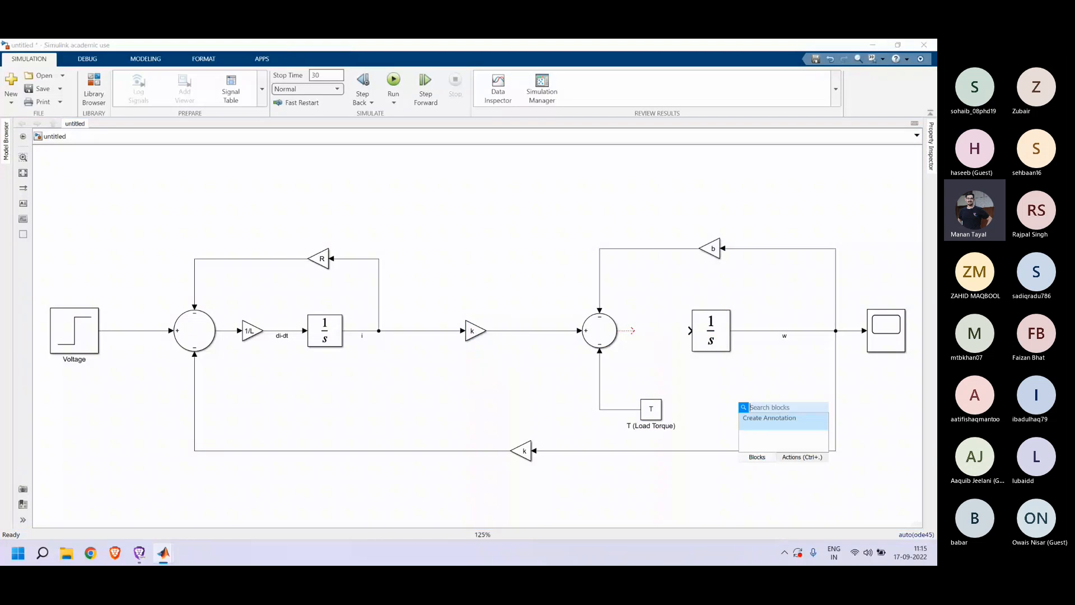
type("gain")
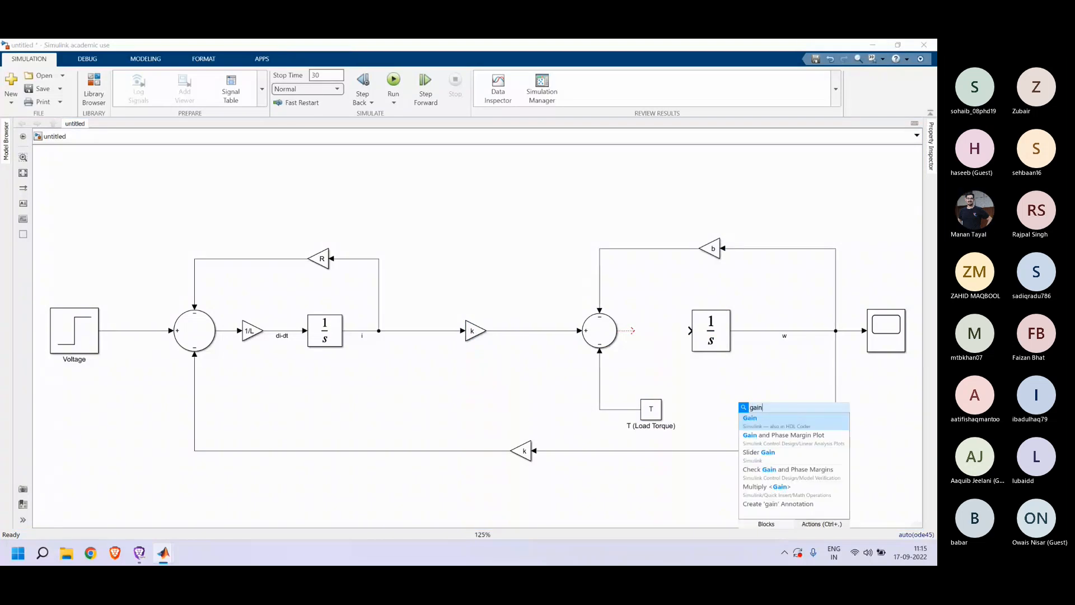
left_click(817, 426)
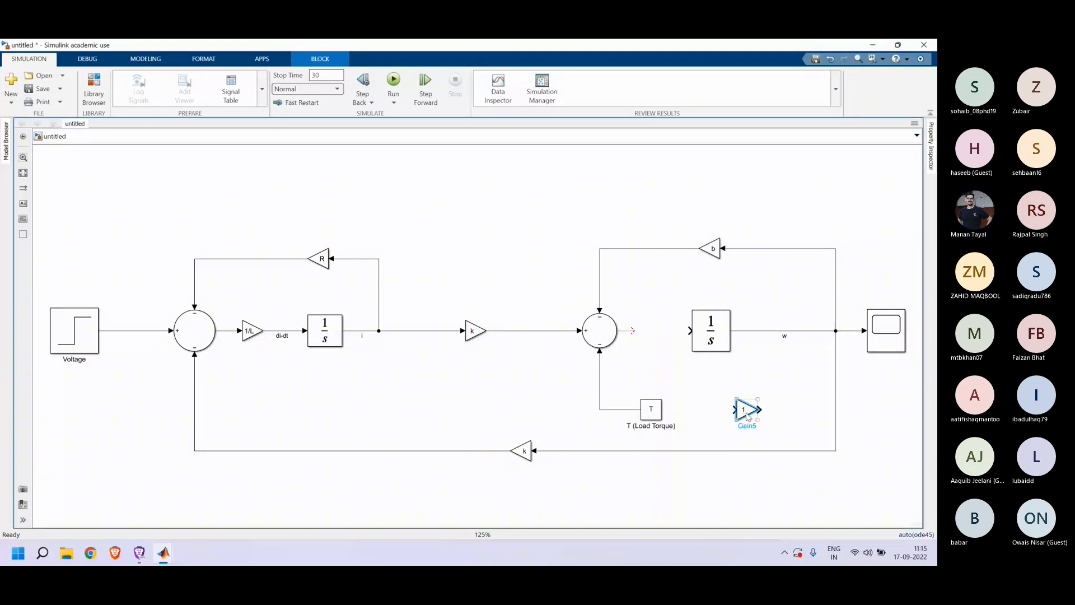
double_click(746, 412)
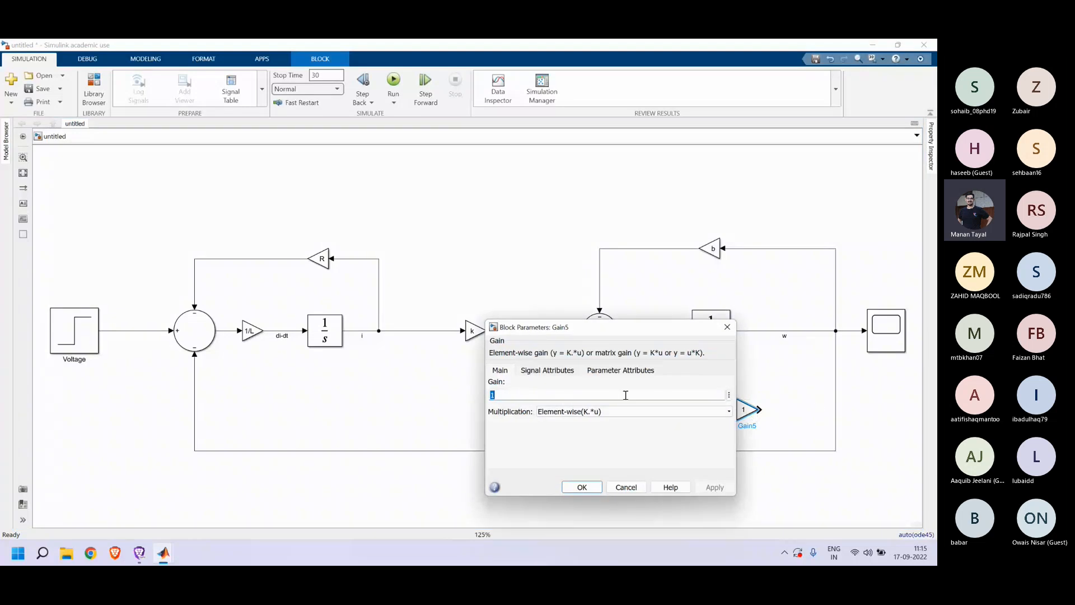
type("1/J")
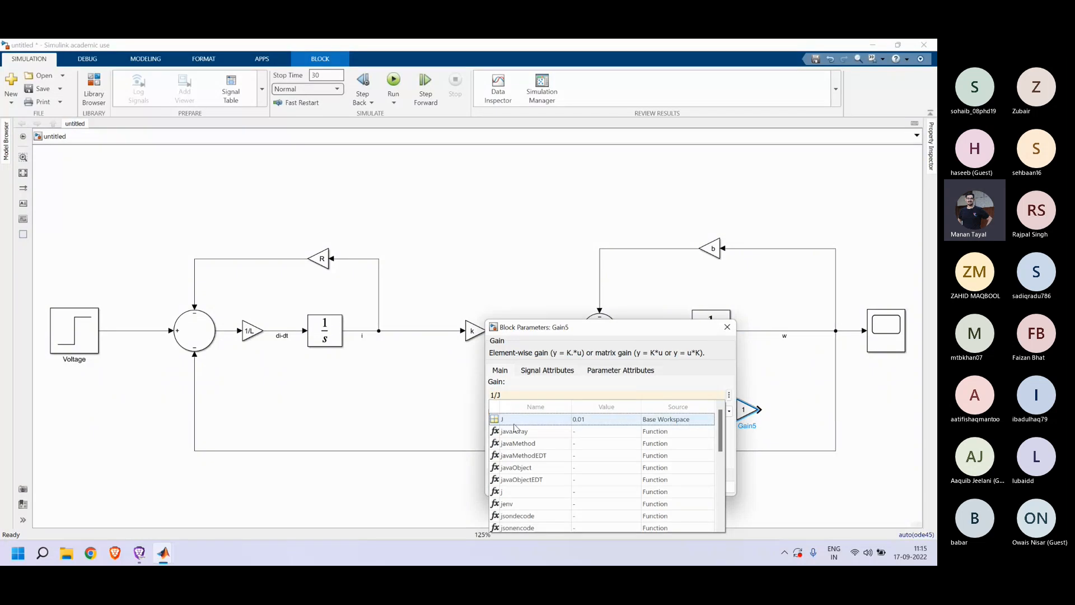
left_click(514, 423)
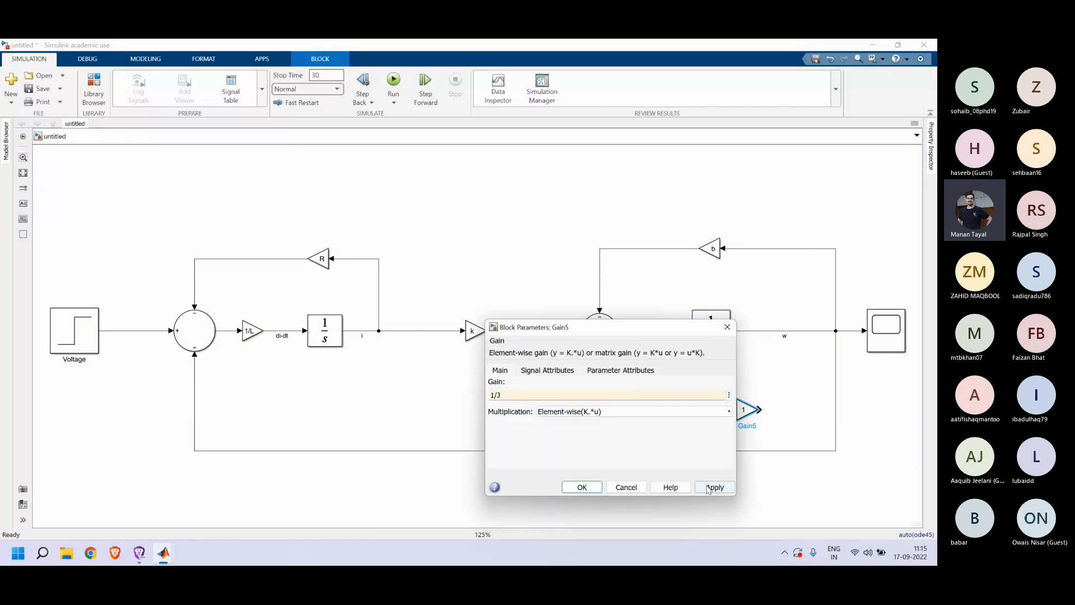
left_click(708, 488)
left_click(567, 491)
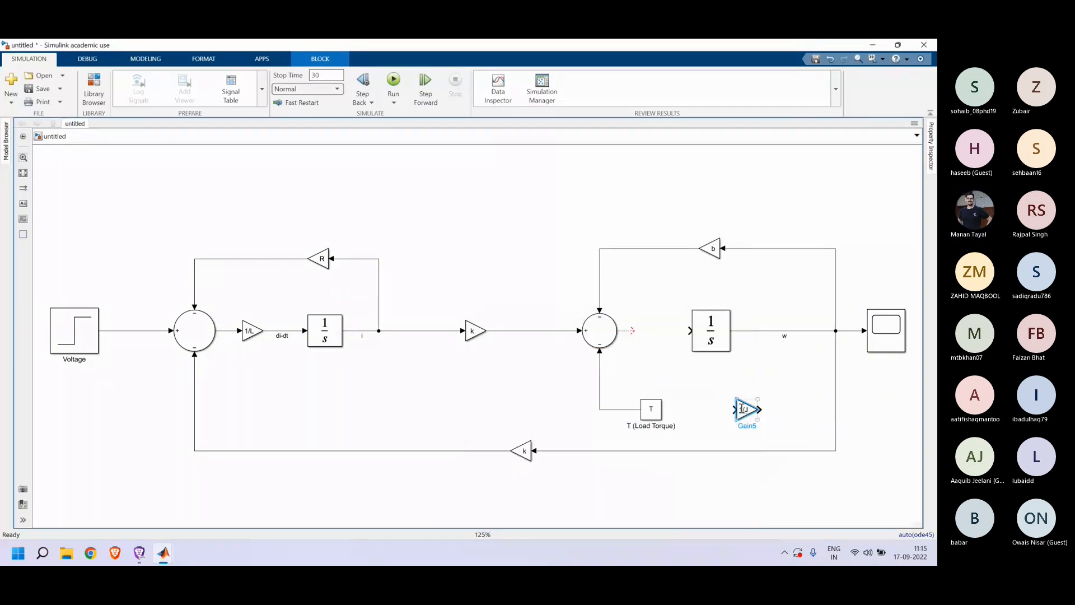
Step: Connect the 1/J gain between the speed-loop Sum and its integrator, and label the gain's output signal dw-dt
mouse_move(747, 409)
left_mouse_down()
mouse_move(648, 334)
mouse_move(750, 335)
left_mouse_up()
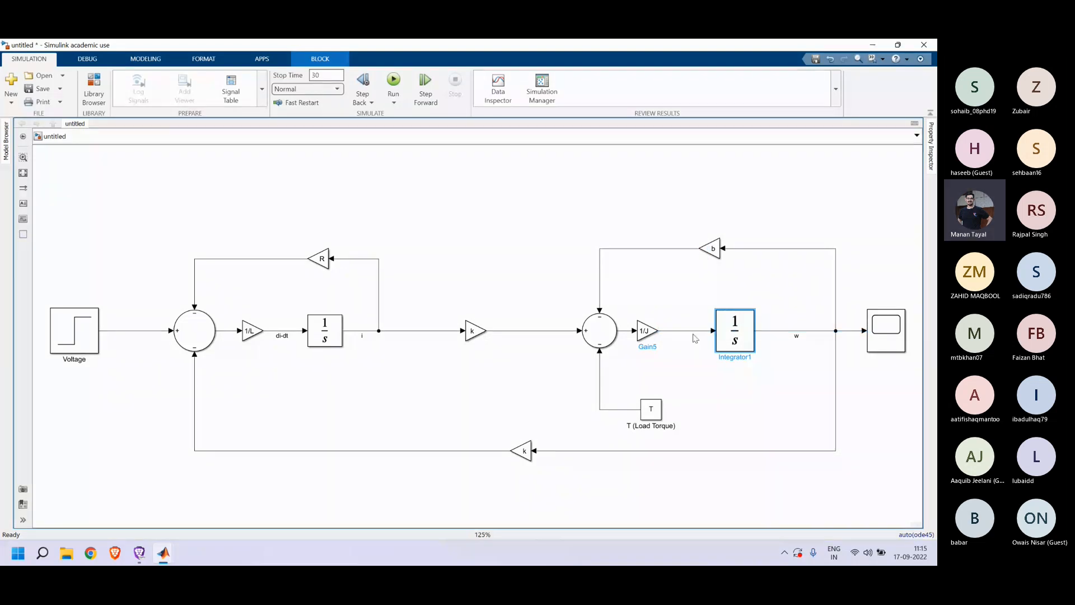
left_click(671, 380)
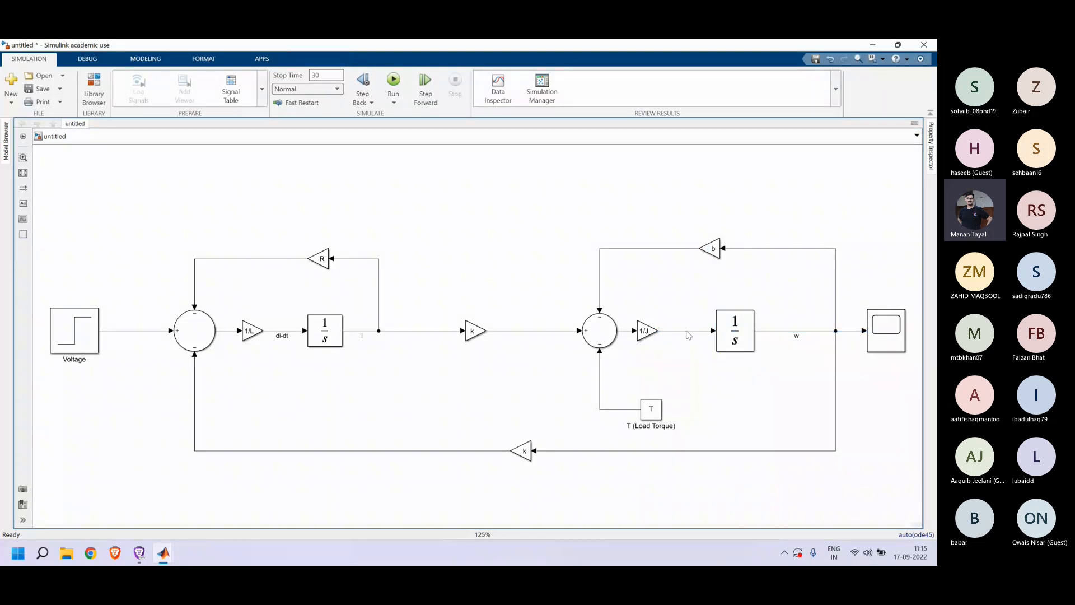
left_click(687, 331)
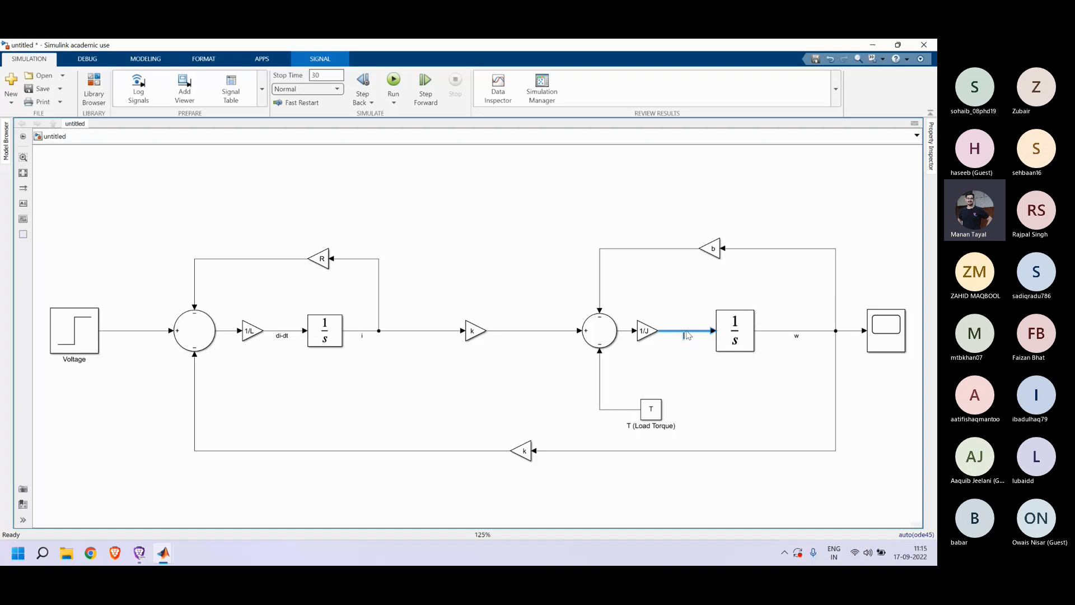
type("dw-dt")
left_click(806, 426)
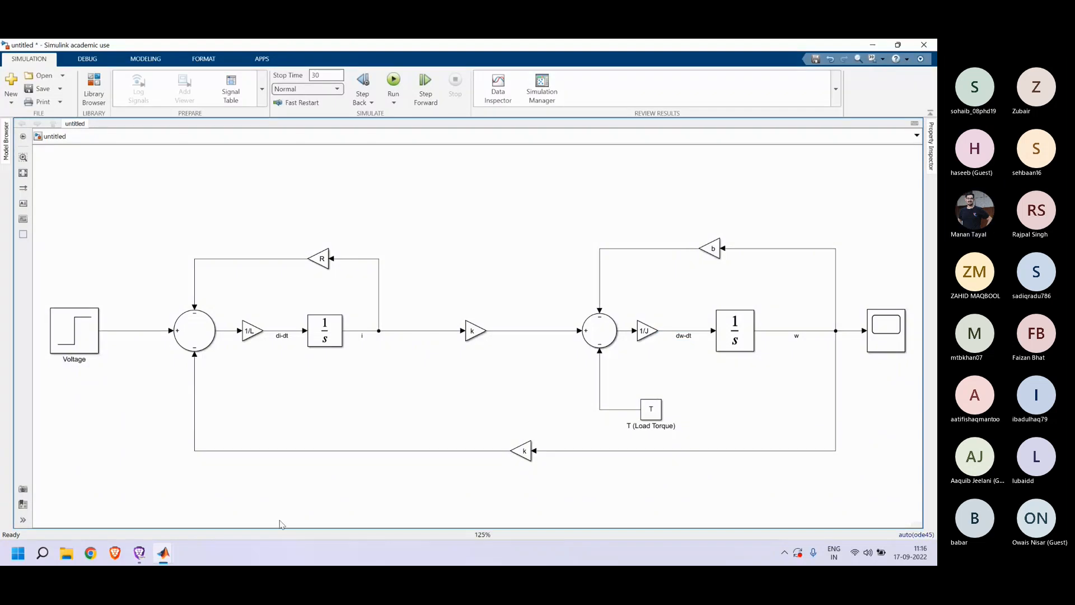
Step: Check the finished speed loop against the ω equations in the DC motor PDF, and return to the Simulink model
left_click(139, 554)
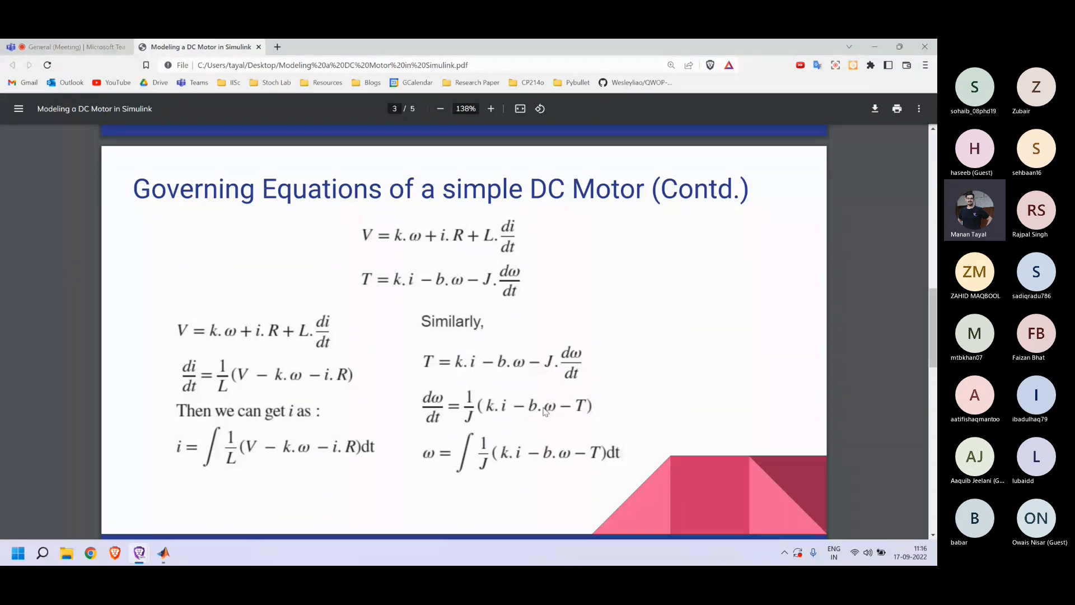
mouse_move(163, 552)
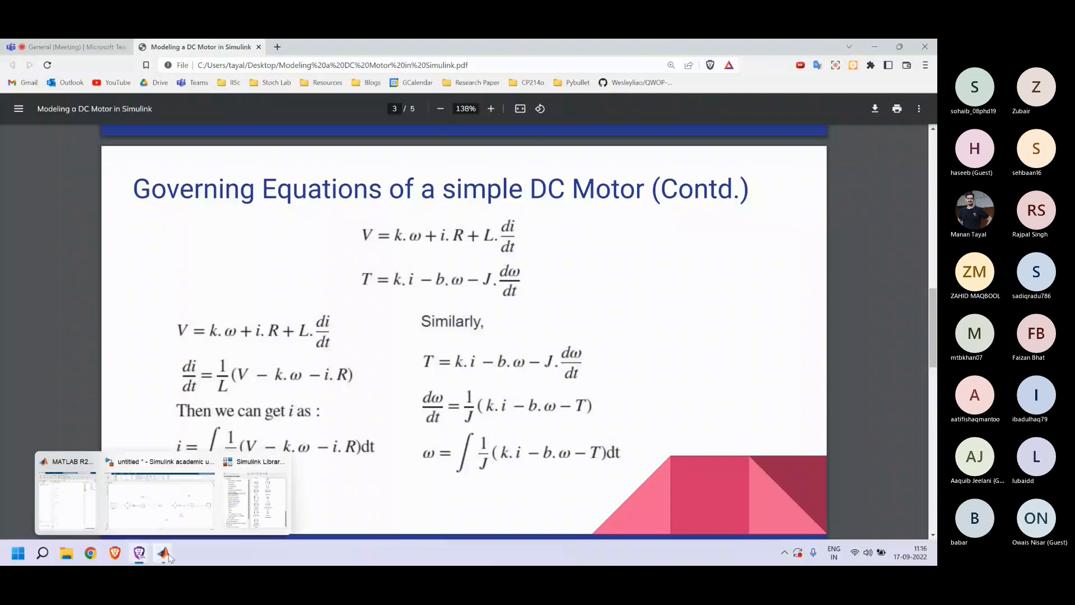
left_click(179, 527)
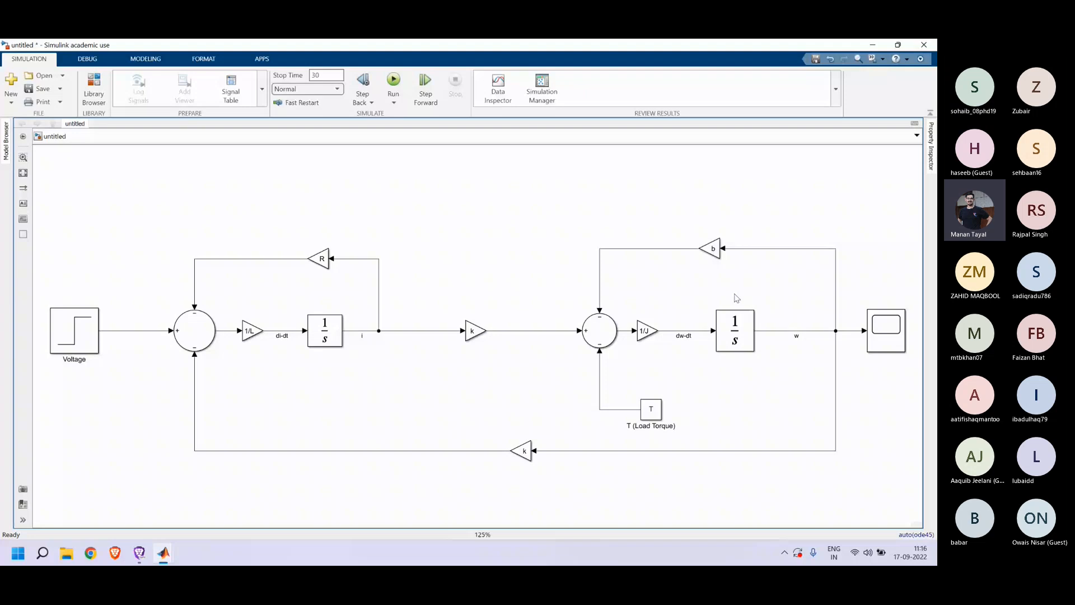
Step: Review the Voltage step block's step time, initial value and final value
left_click(68, 322)
left_click(68, 322)
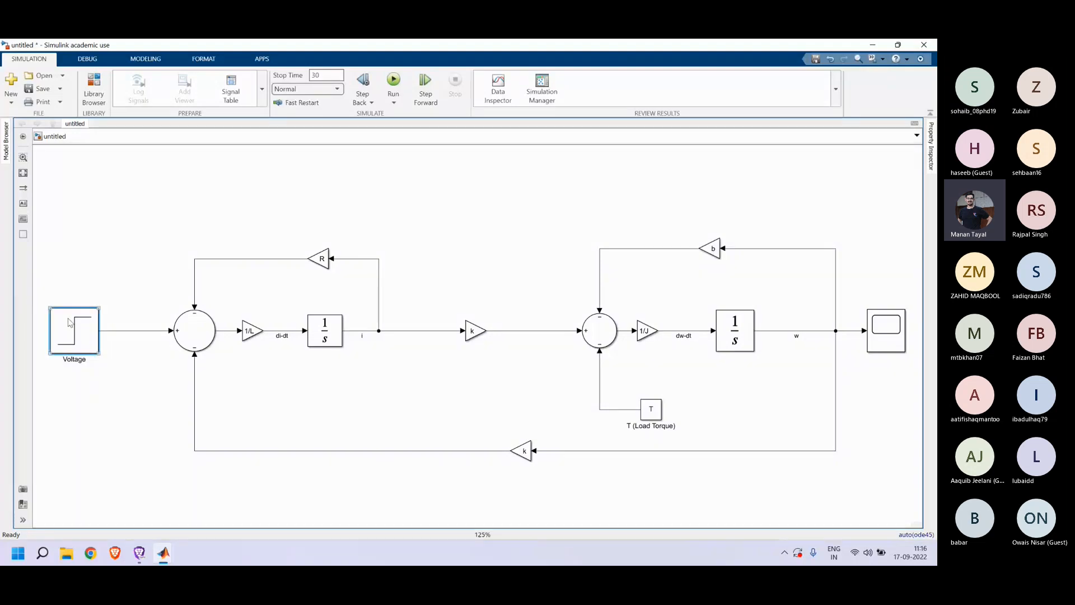
double_click(69, 322)
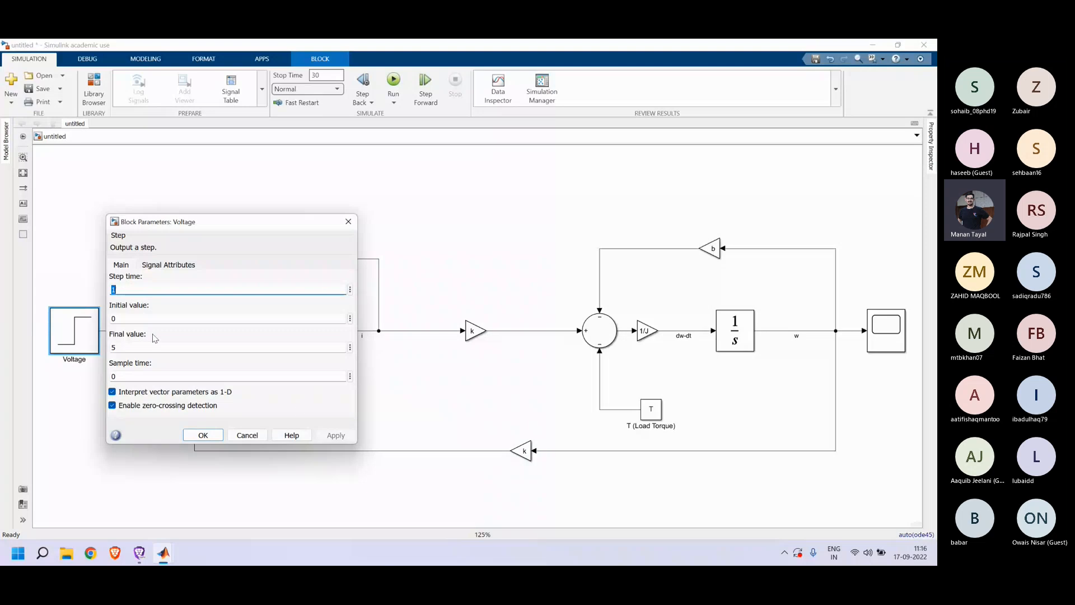
left_click(202, 439)
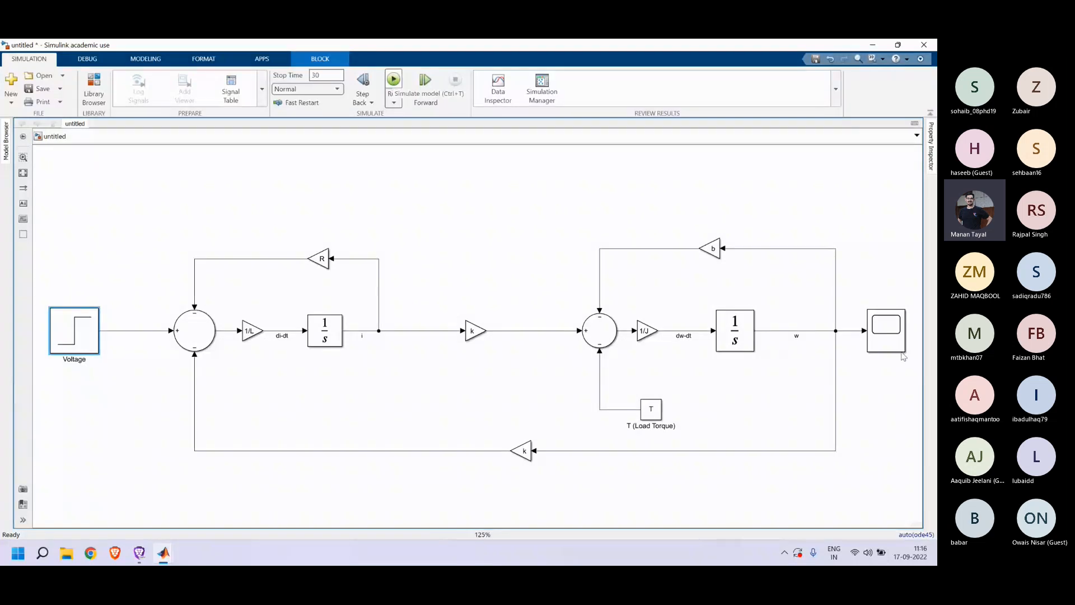
Step: Connect a branch of the voltage signal to a second Scope input, routing the line below the k feedback loop
left_click(891, 342)
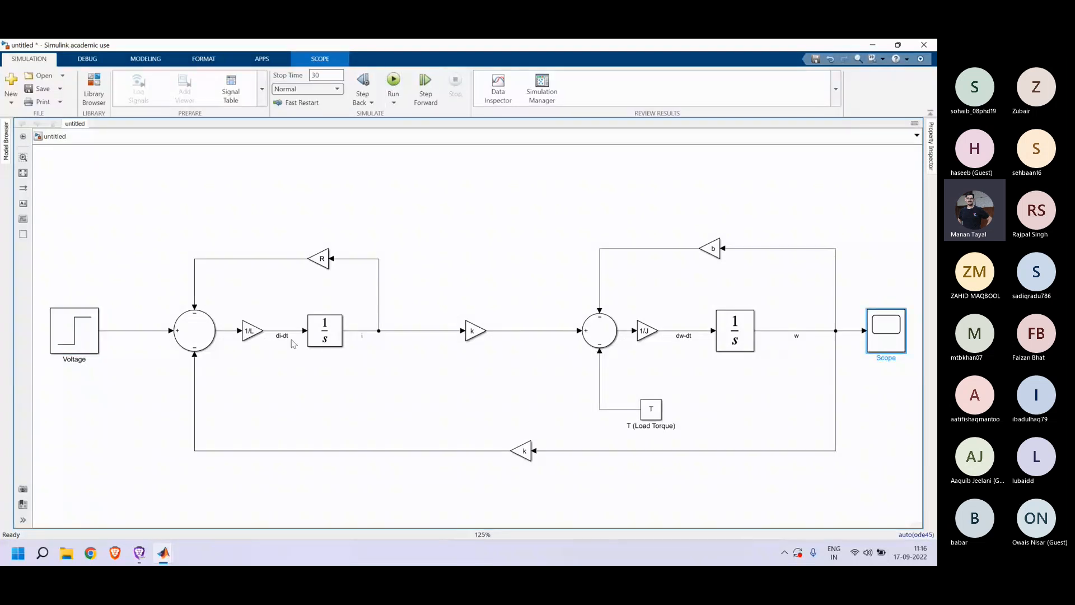
right_click(886, 346)
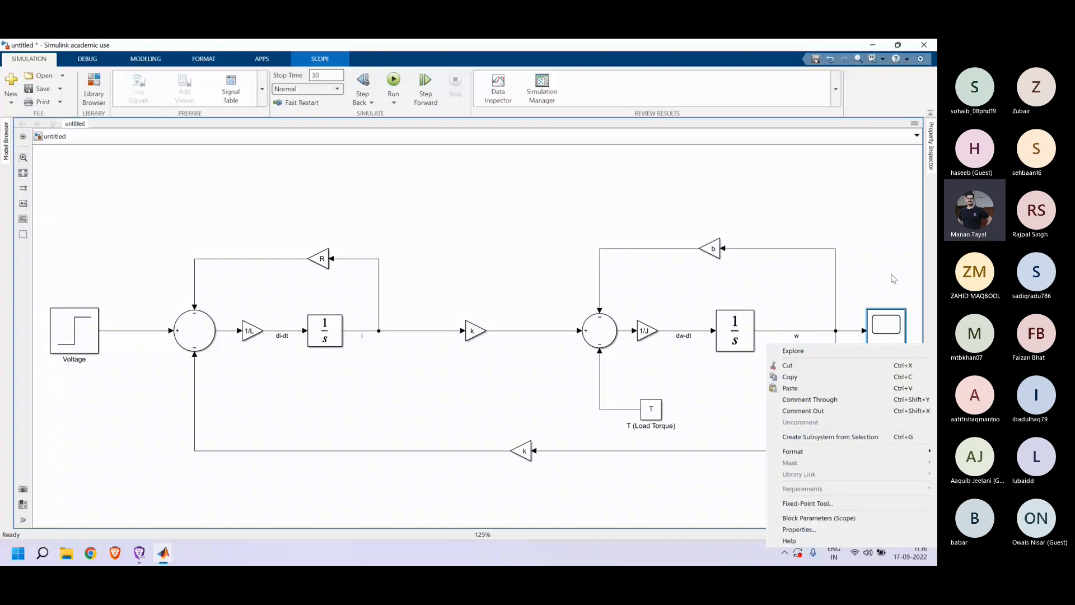
key("Escape")
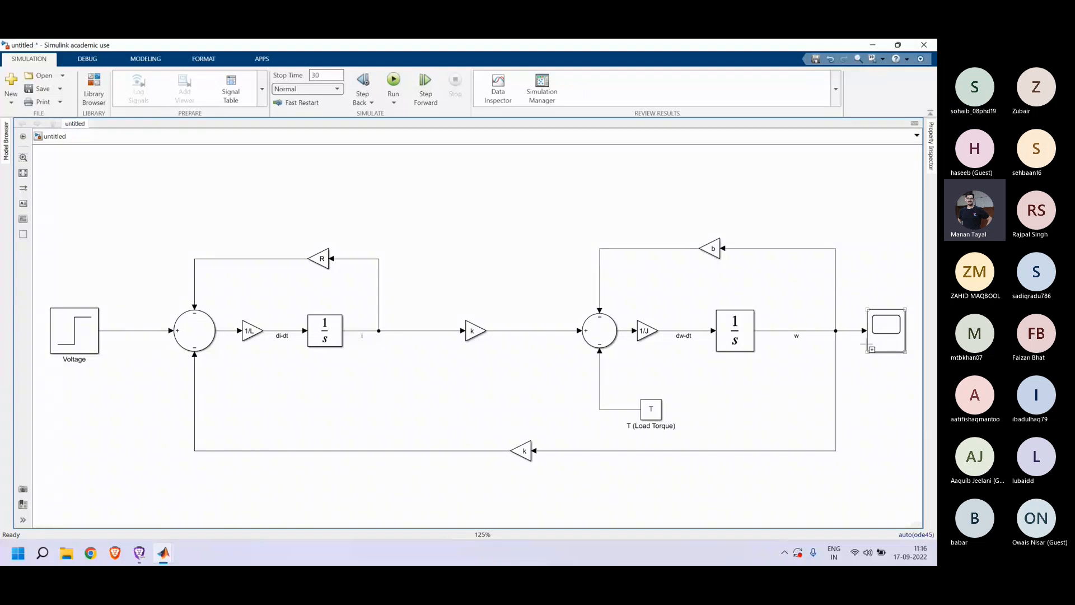
left_click_drag(867, 344, 124, 275)
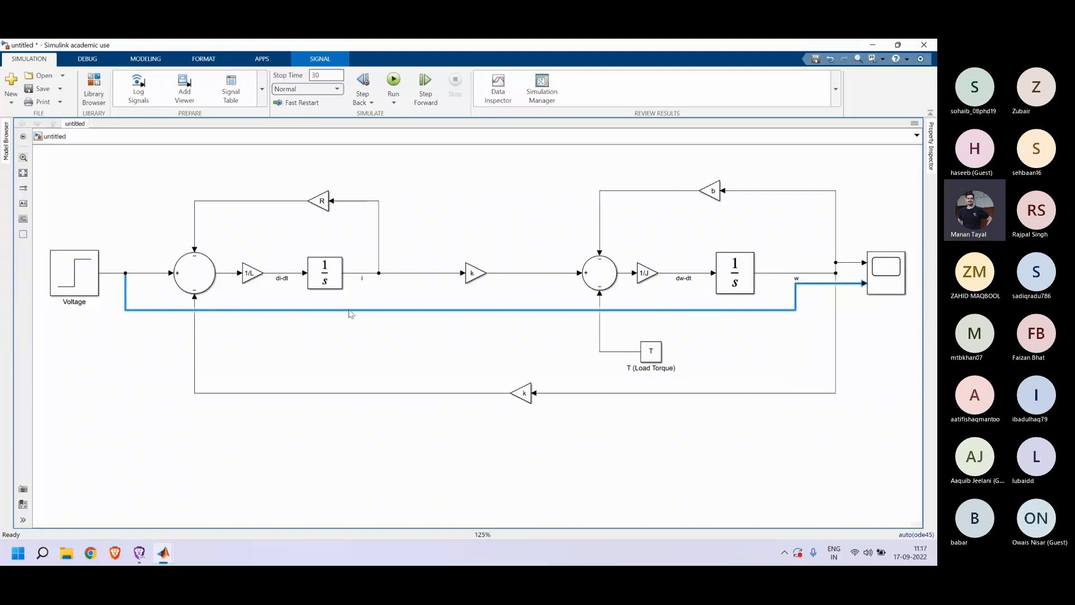
left_click_drag(351, 313, 351, 475)
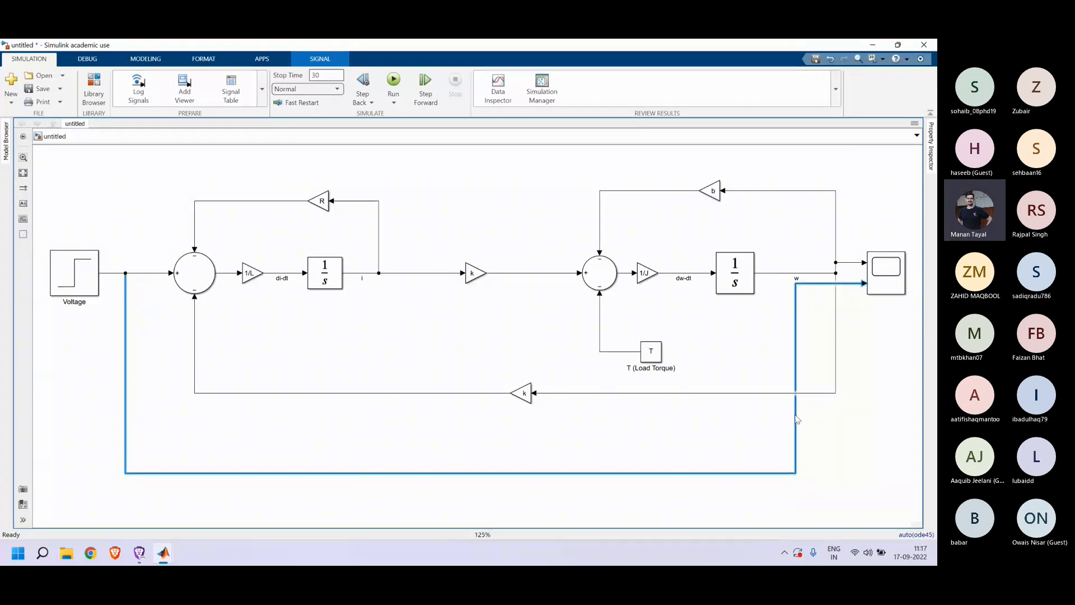
left_click_drag(795, 417, 856, 419)
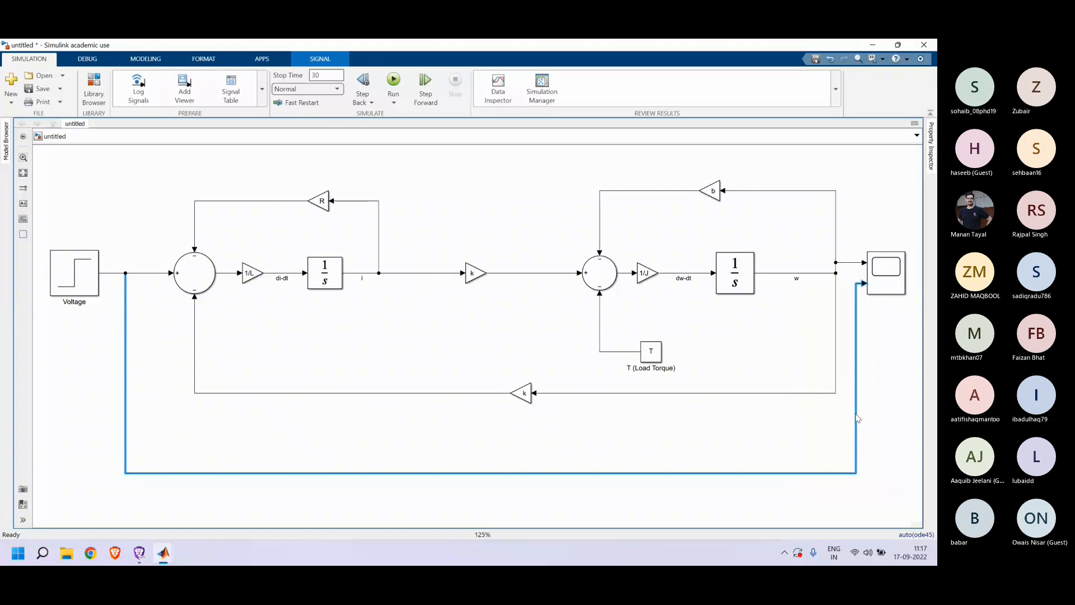
Step: Label the Voltage block's output signal V and move the Scope slightly down to align its first input with the w signal
left_click(111, 273)
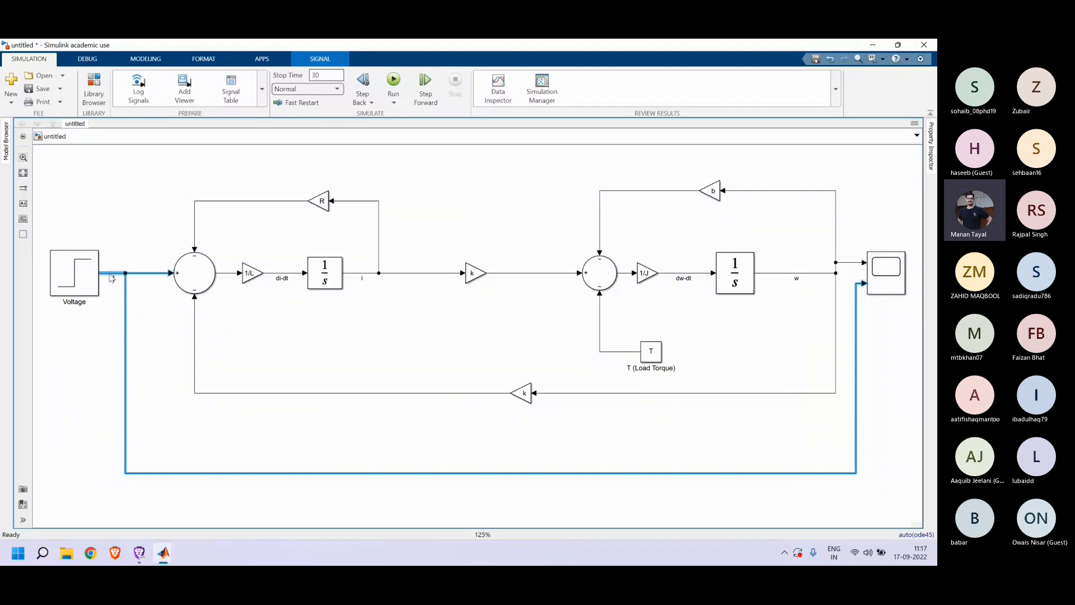
type("V")
left_click_drag(874, 272, 876, 282)
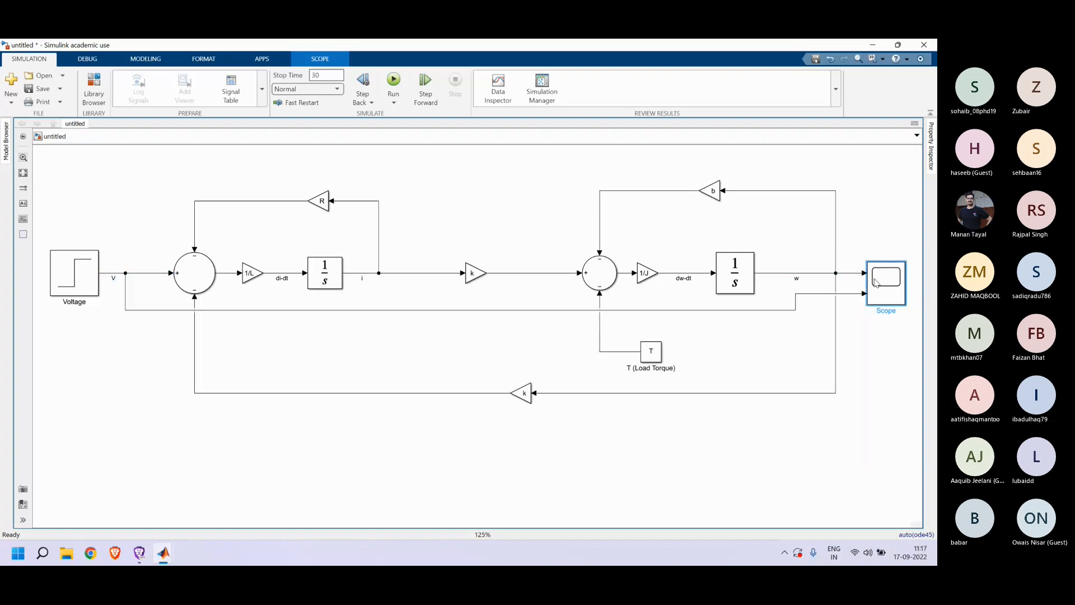
Step: Reroute the voltage branch to the Scope's second input so it runs below and outside the k feedback loop
left_click(763, 311)
left_click_drag(763, 312, 847, 434)
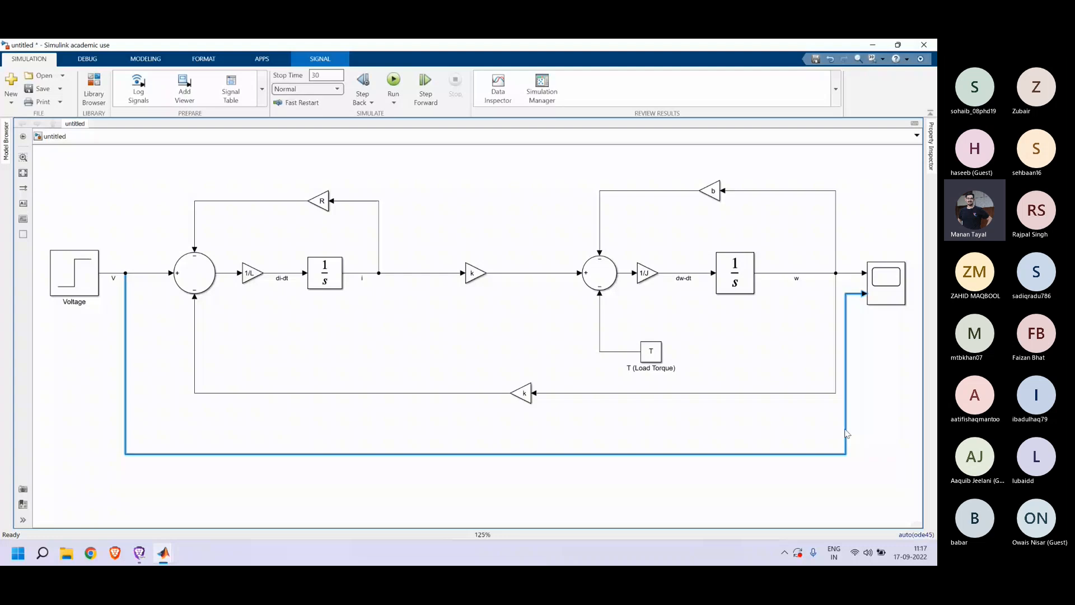
Step: Open the Scope, run the simulation from it, and maximize the Scope window to view the w and V traces
double_click(887, 297)
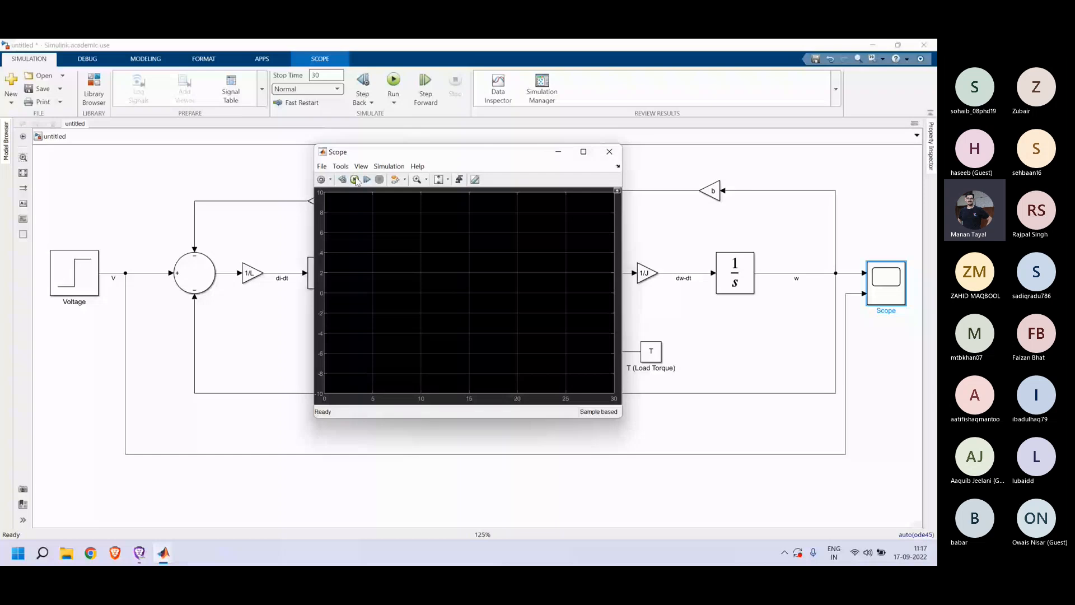
left_click(355, 180)
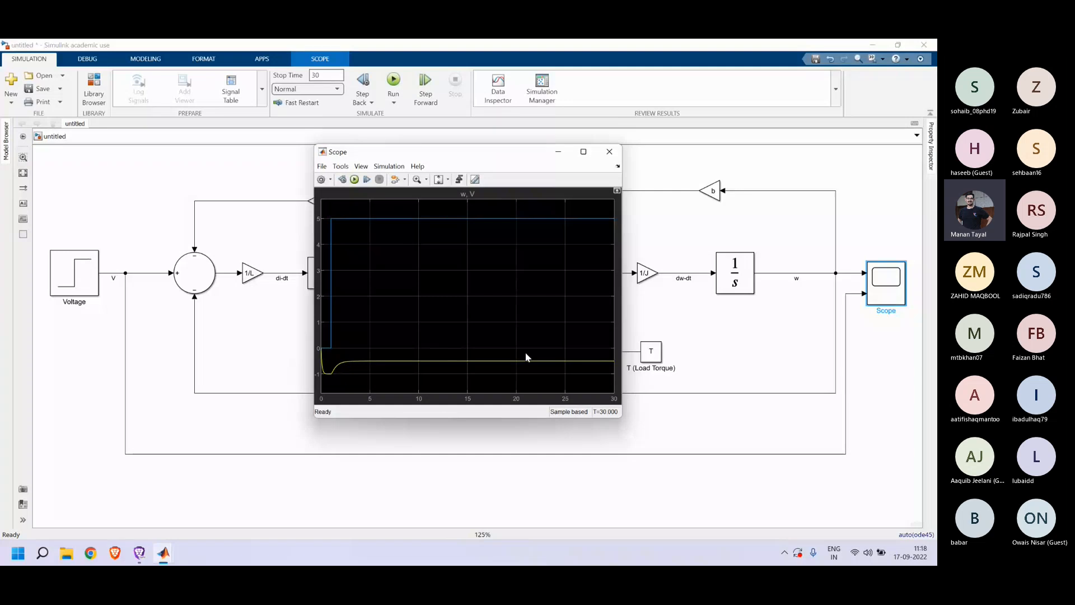
left_click(582, 151)
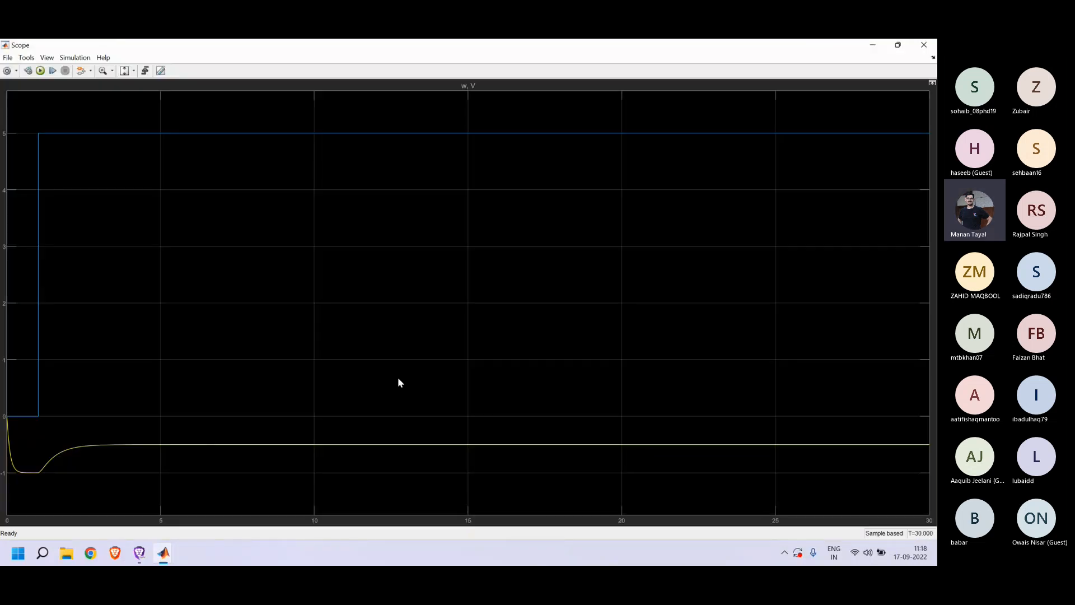
Step: Measure the V and w traces with the Scope's cursor measurements, moving cursor 1 to about 0.6 s on w
left_click(161, 71)
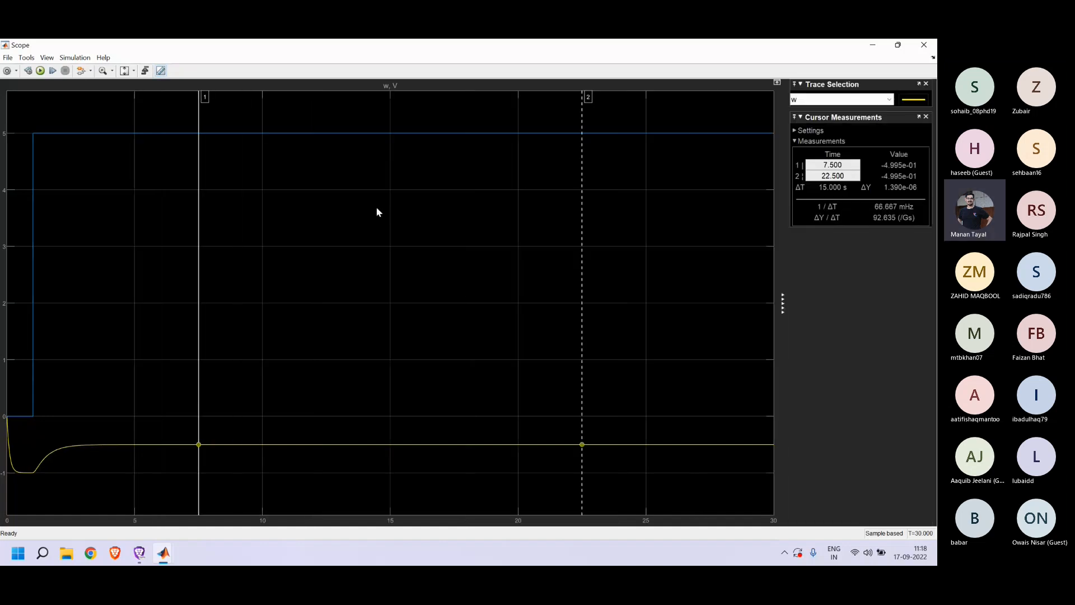
left_click(856, 99)
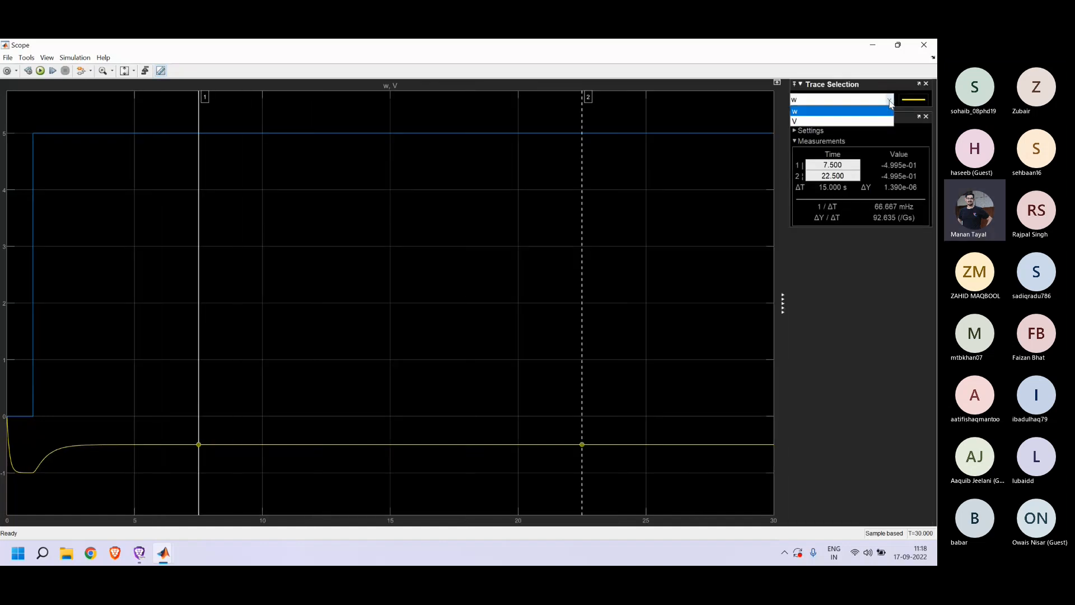
left_click(855, 119)
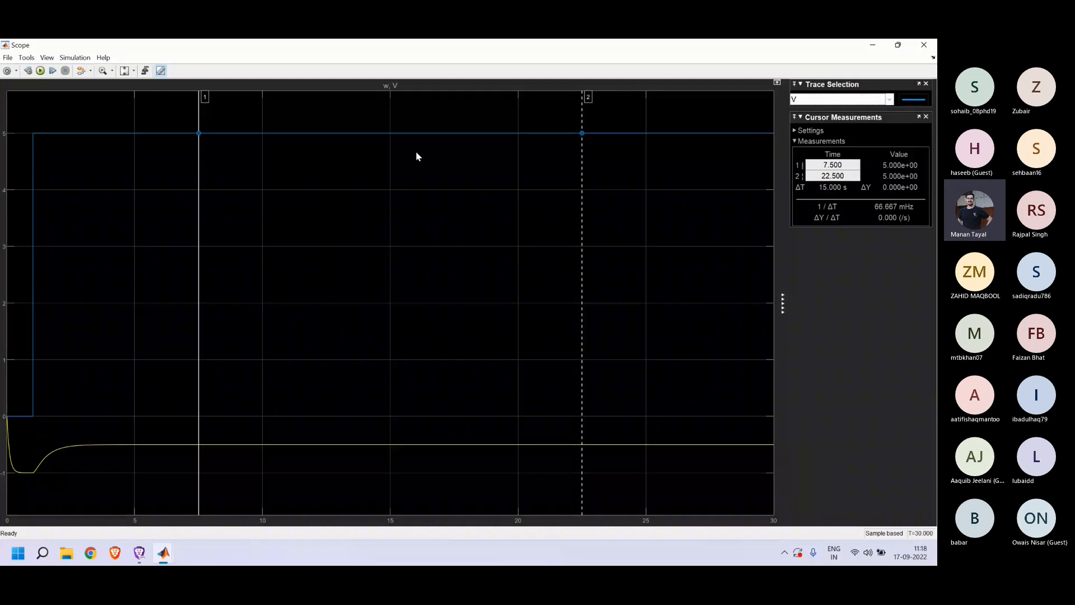
left_click(856, 99)
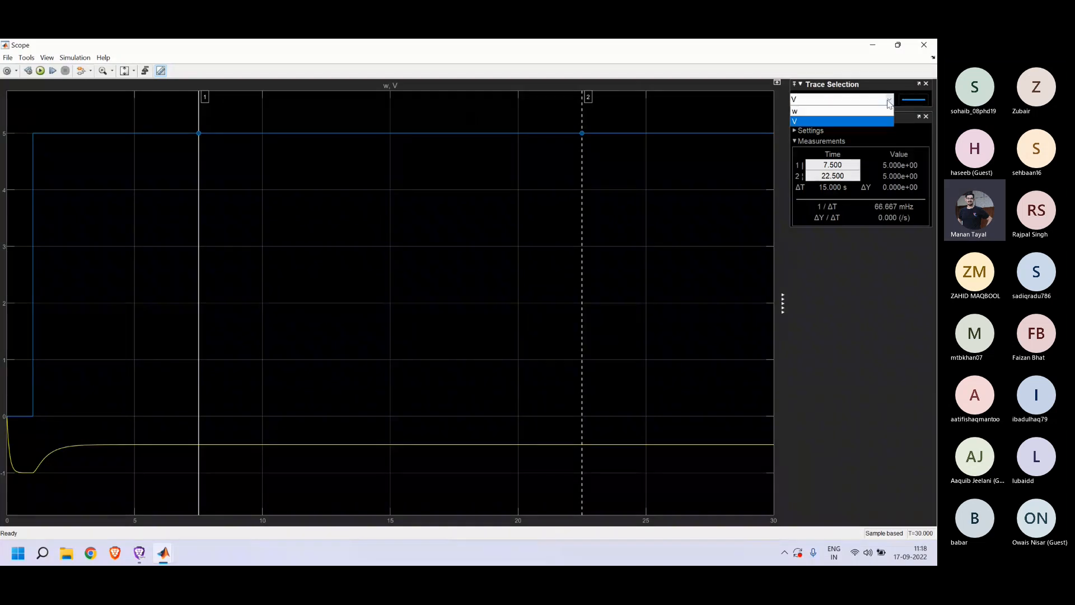
left_click(851, 112)
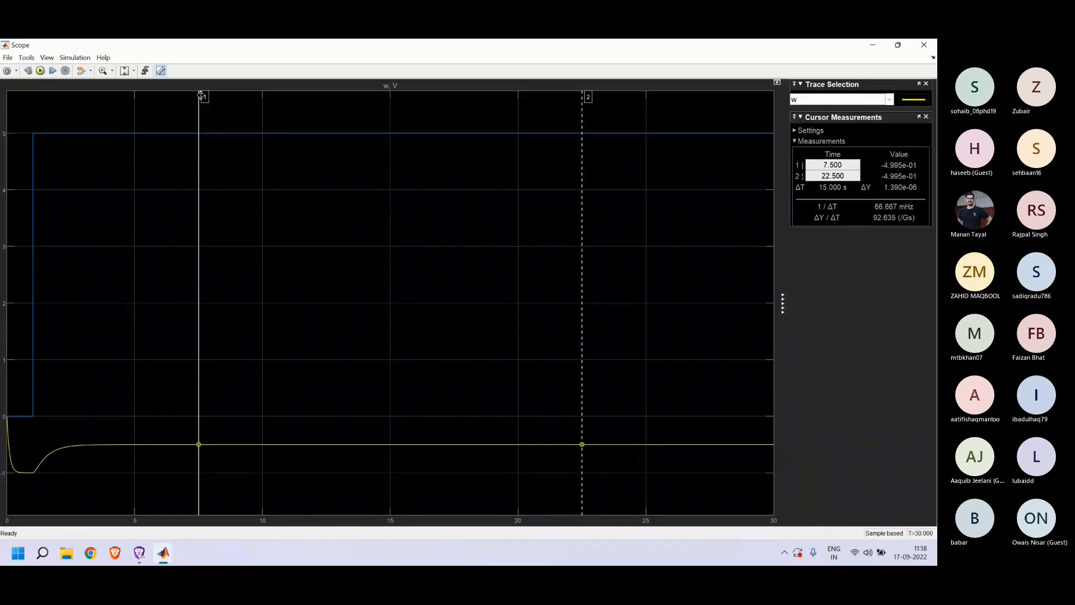
left_click_drag(198, 96, 22, 94)
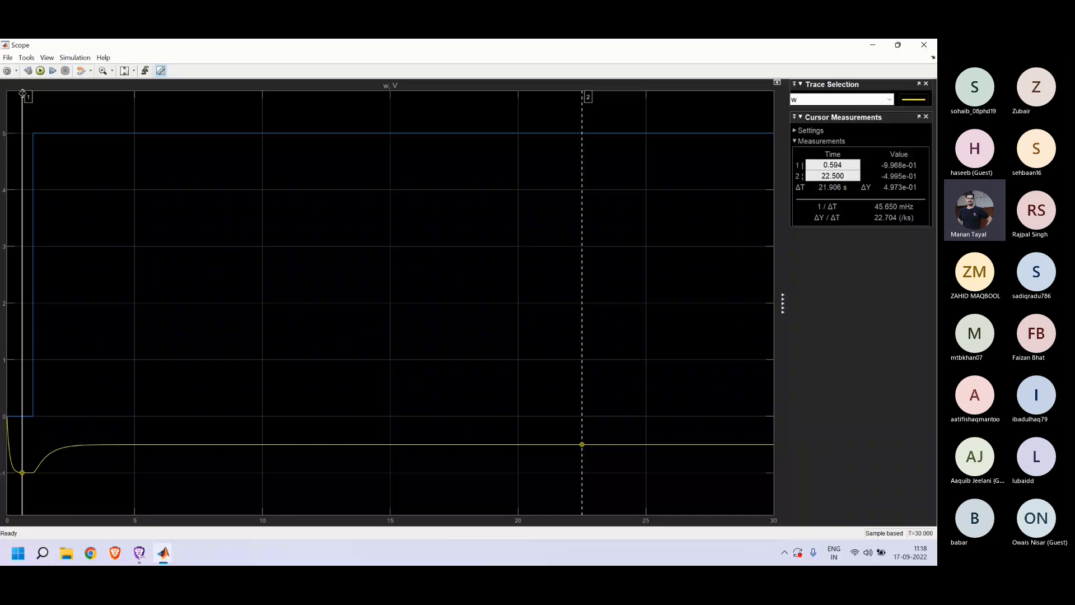
left_click_drag(23, 93, 23, 93)
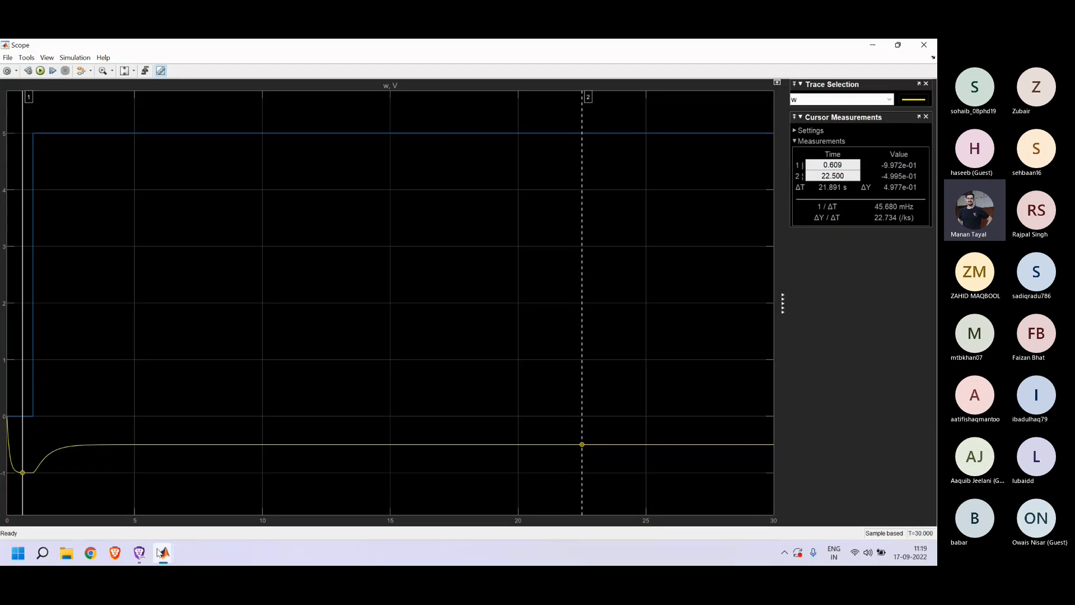
Step: Close the Simulink Library Browser and bring the Simulink model back to the front
mouse_move(164, 553)
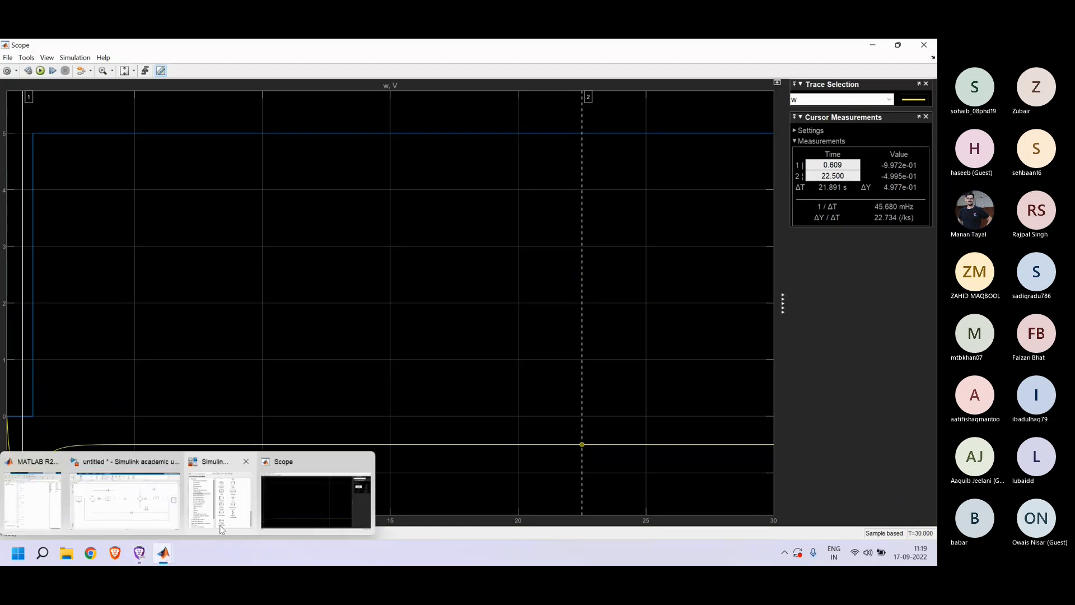
mouse_move(220, 522)
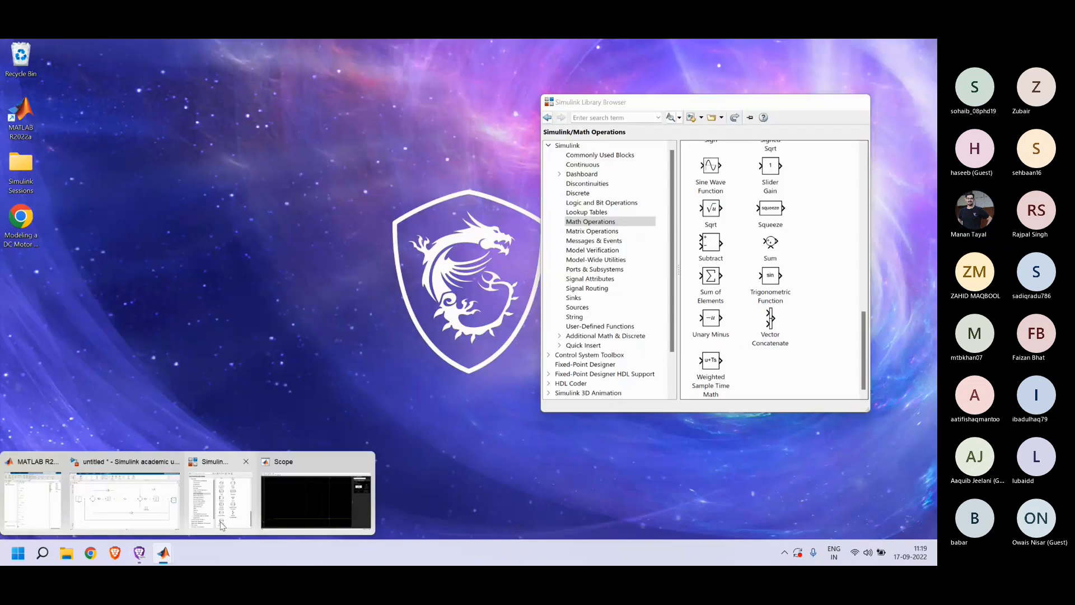
left_click(220, 522)
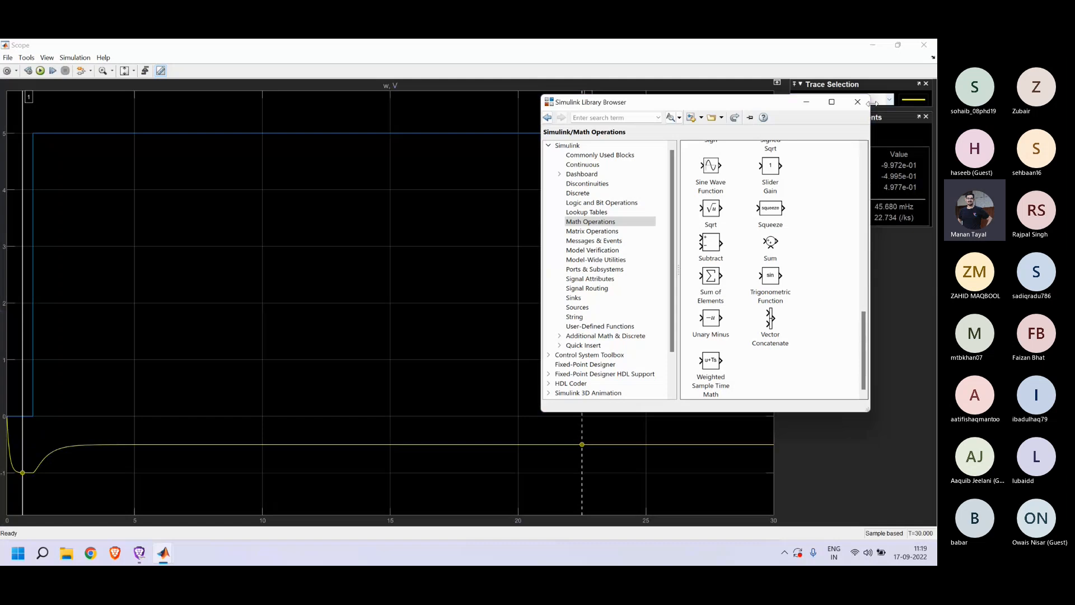
left_click(873, 103)
mouse_move(167, 554)
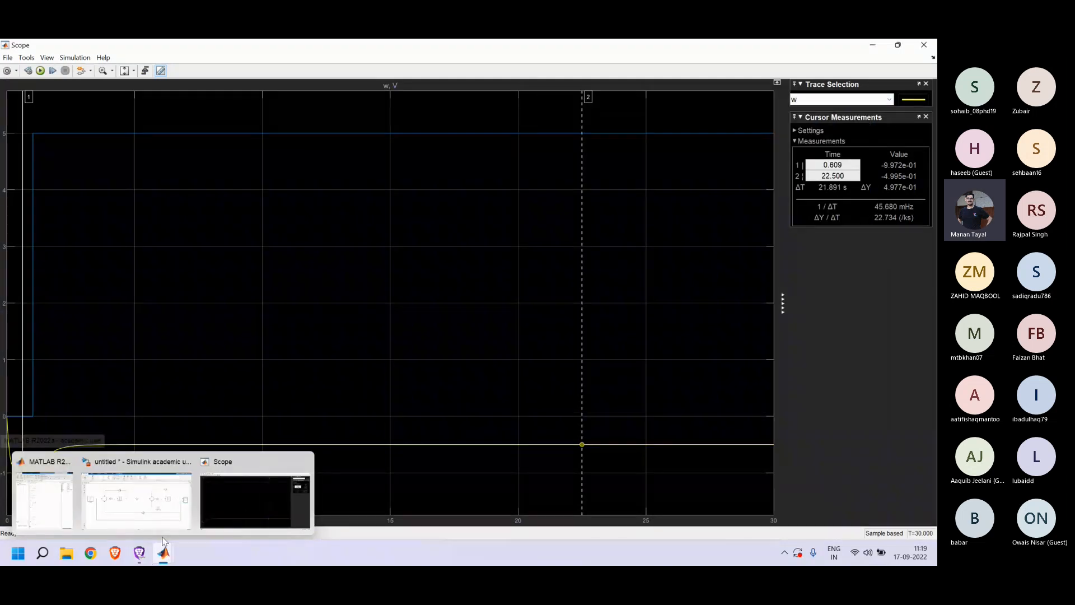
left_click(145, 504)
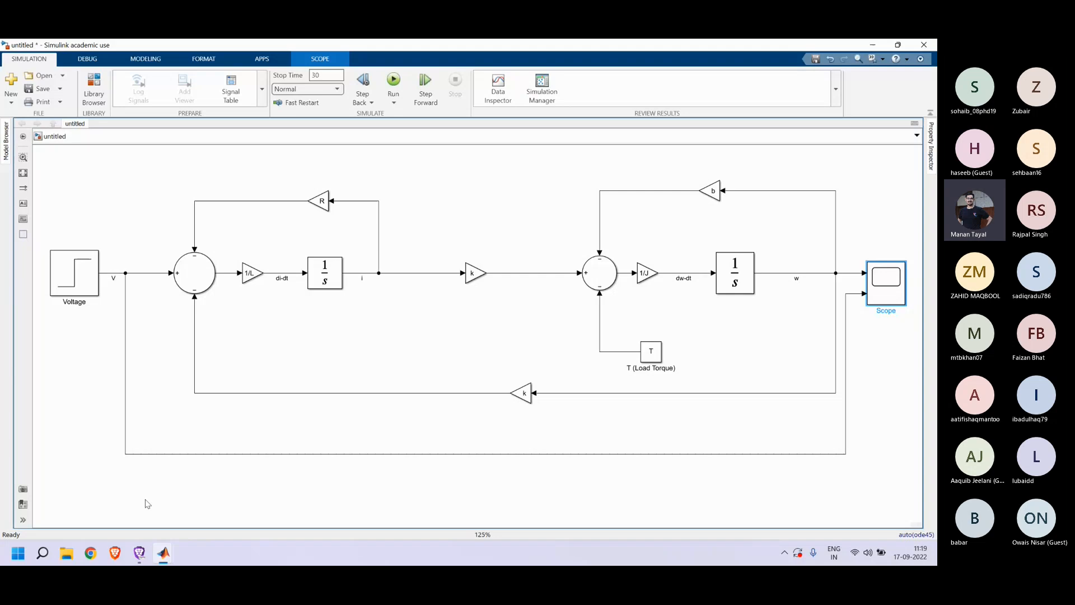
Step: Set the Voltage step block's step time to 0 and rerun the simulation
double_click(71, 263)
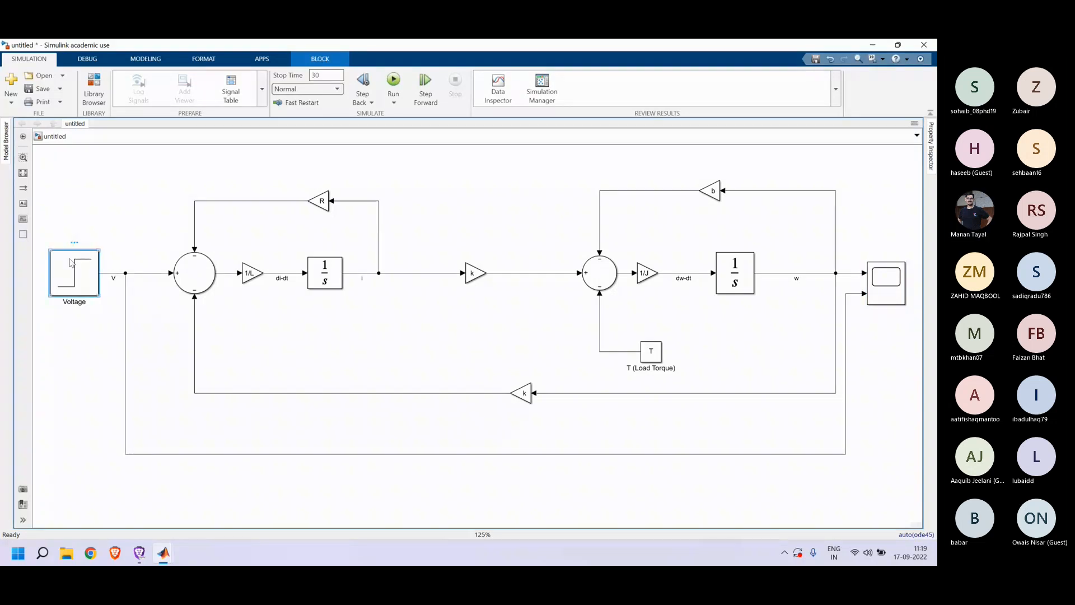
double_click(133, 232)
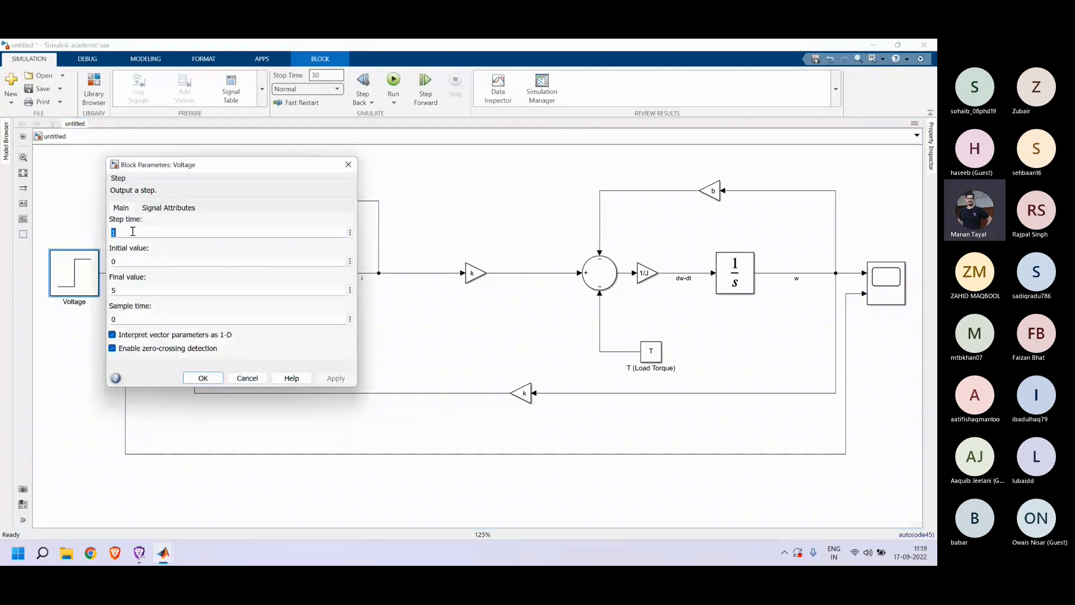
key("Return")
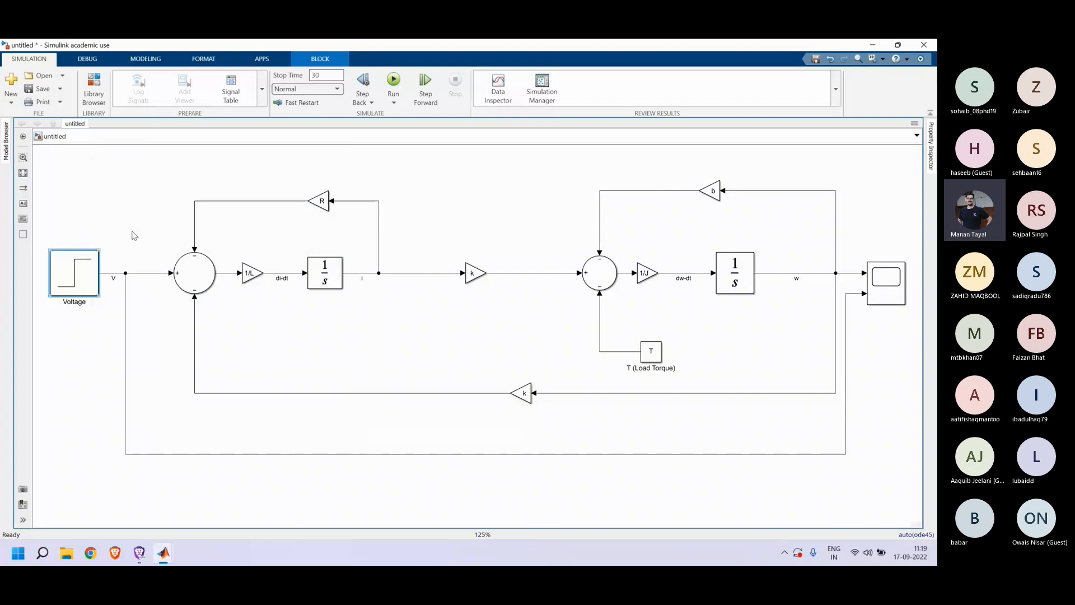
left_click(392, 80)
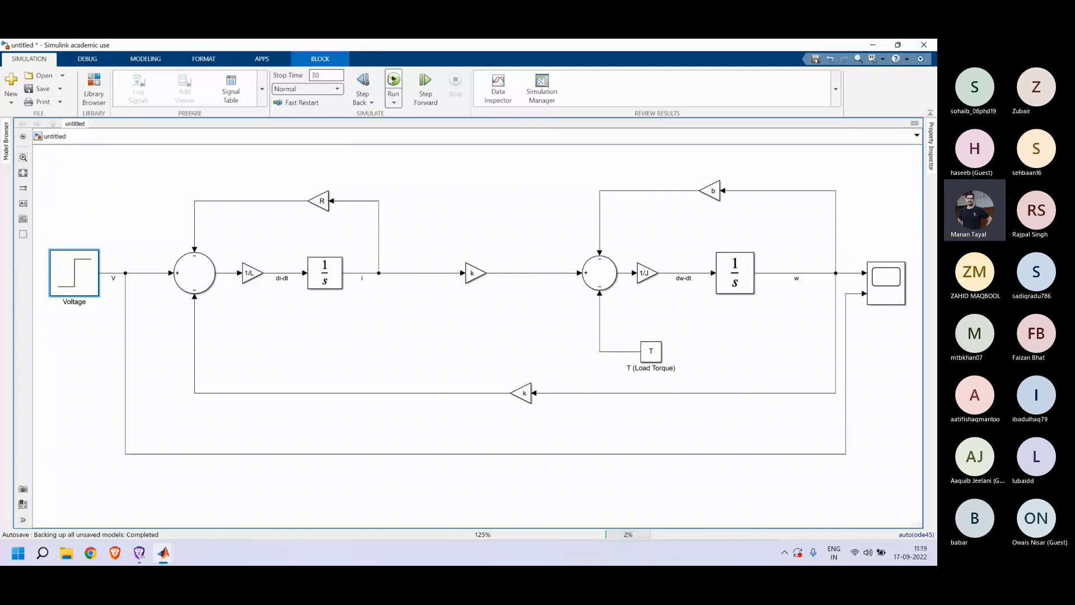
Step: Examine the new w response in the Scope, moving cursor 1 to about 11.35 s to read its steady-state value
mouse_move(162, 554)
left_click(229, 512)
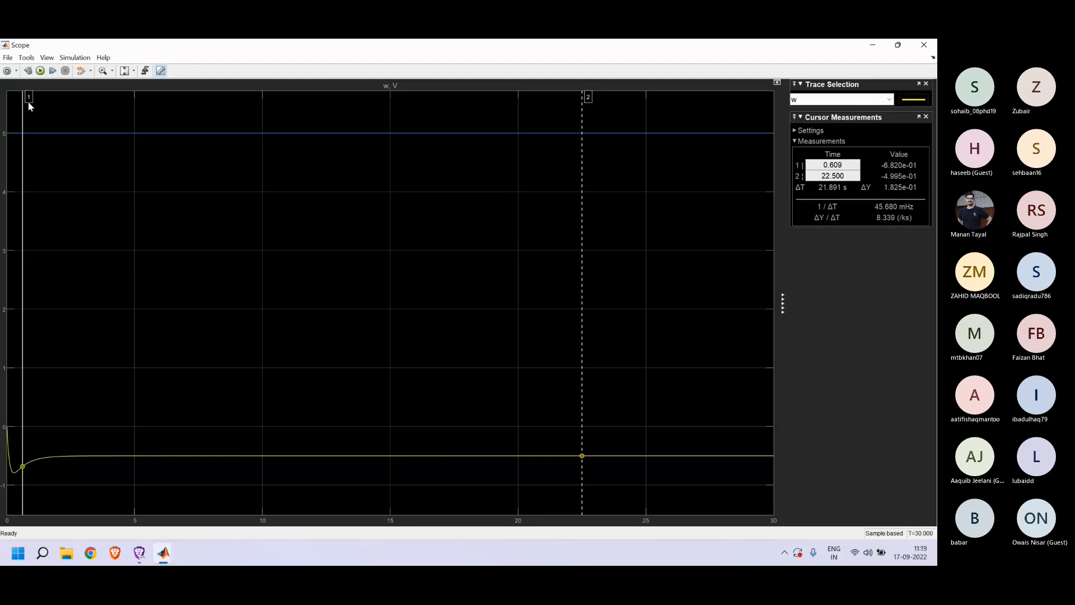
left_click_drag(28, 101, 300, 112)
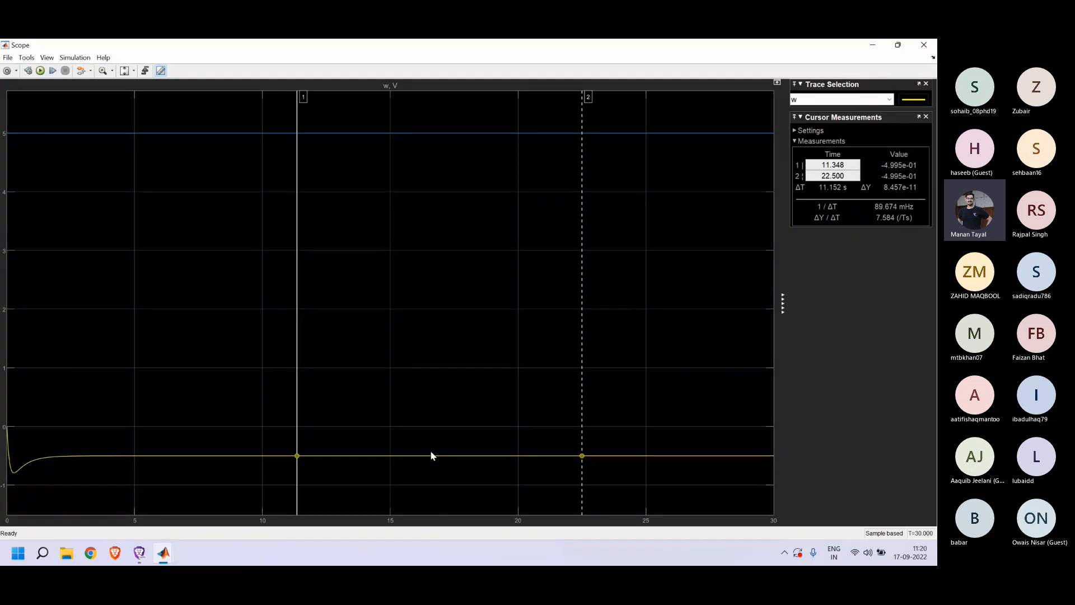
Step: Look in on the governing equations PDF and the Teams meeting in the browser, and return to the Simulink model
mouse_move(158, 556)
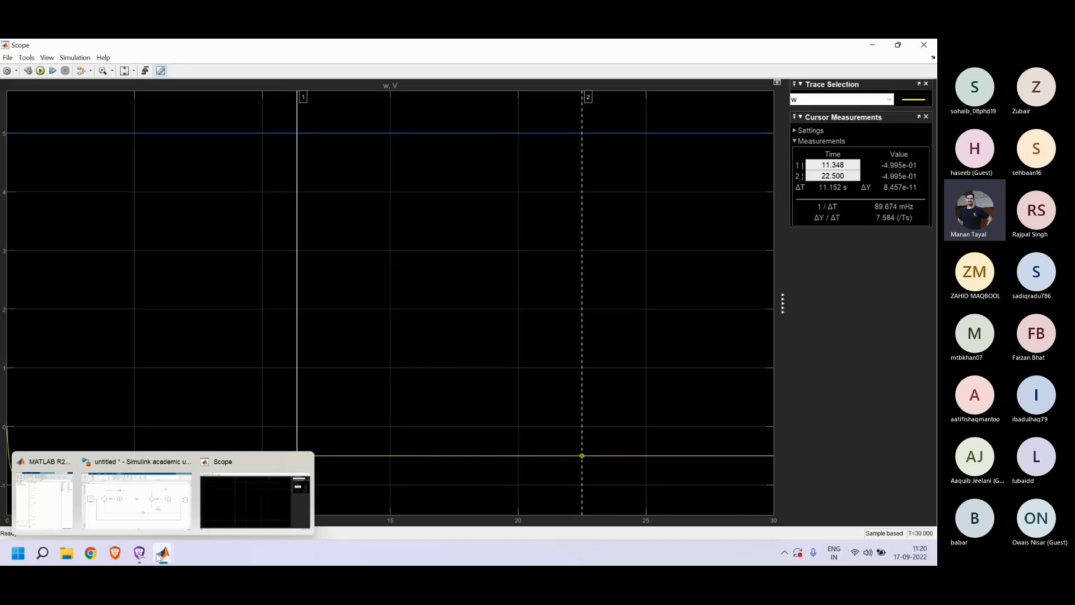
mouse_move(160, 509)
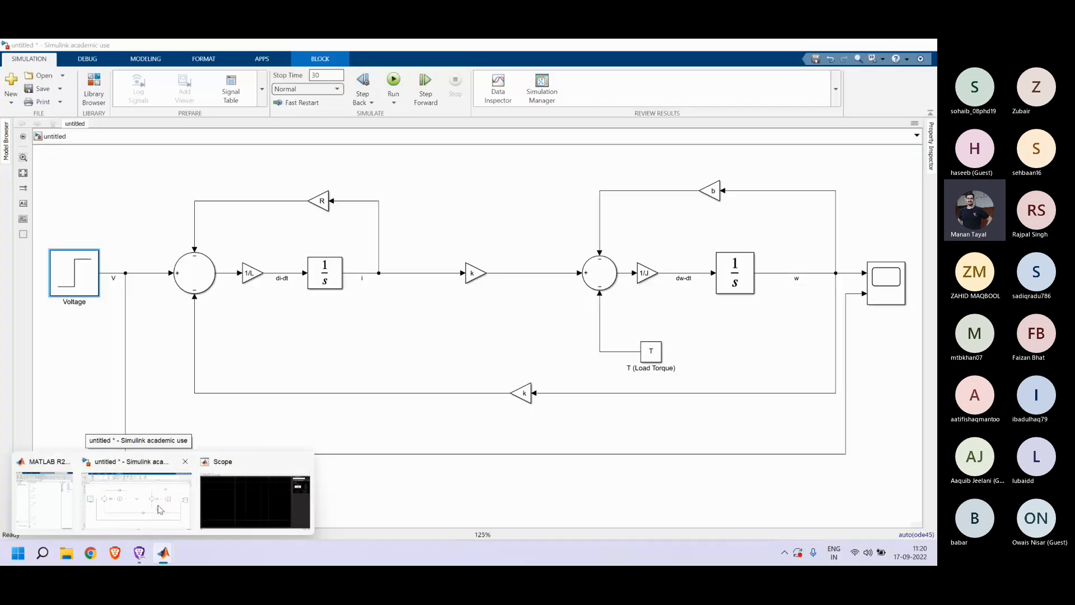
left_click(160, 510)
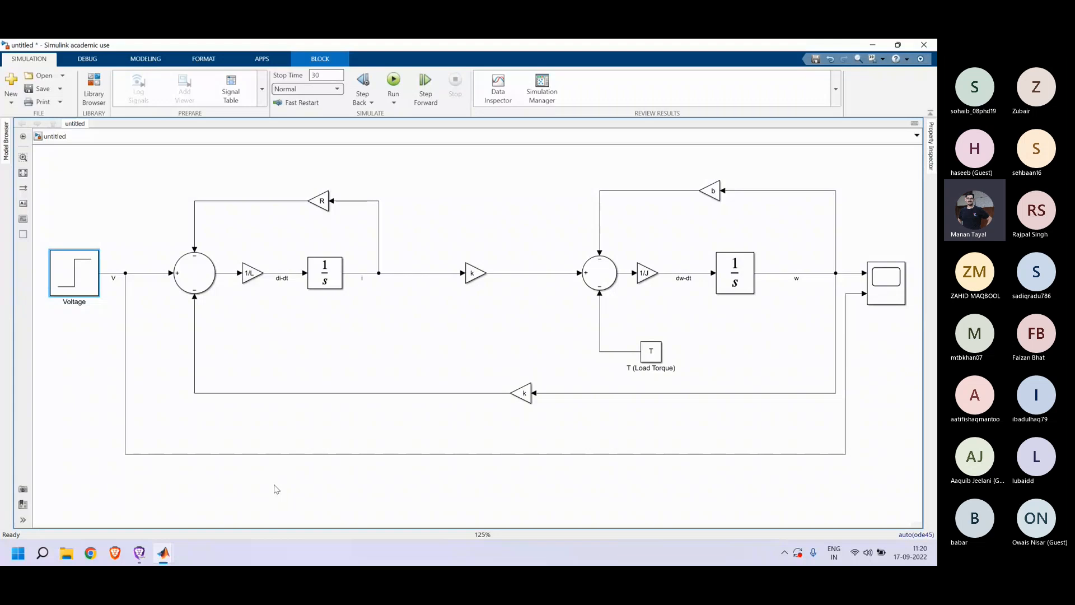
mouse_move(164, 553)
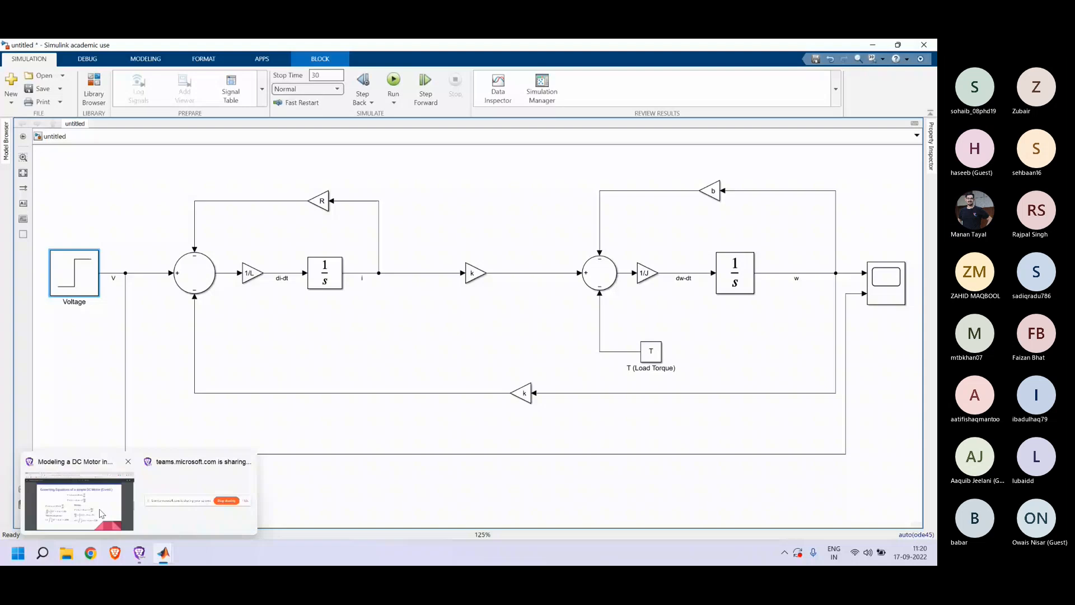
left_click(101, 514)
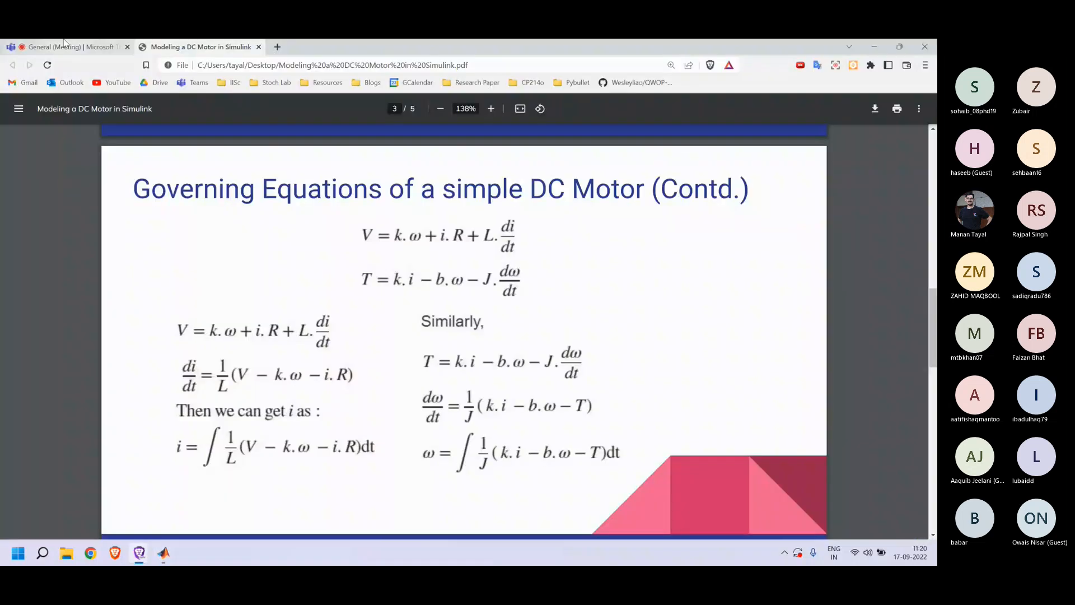
left_click(64, 45)
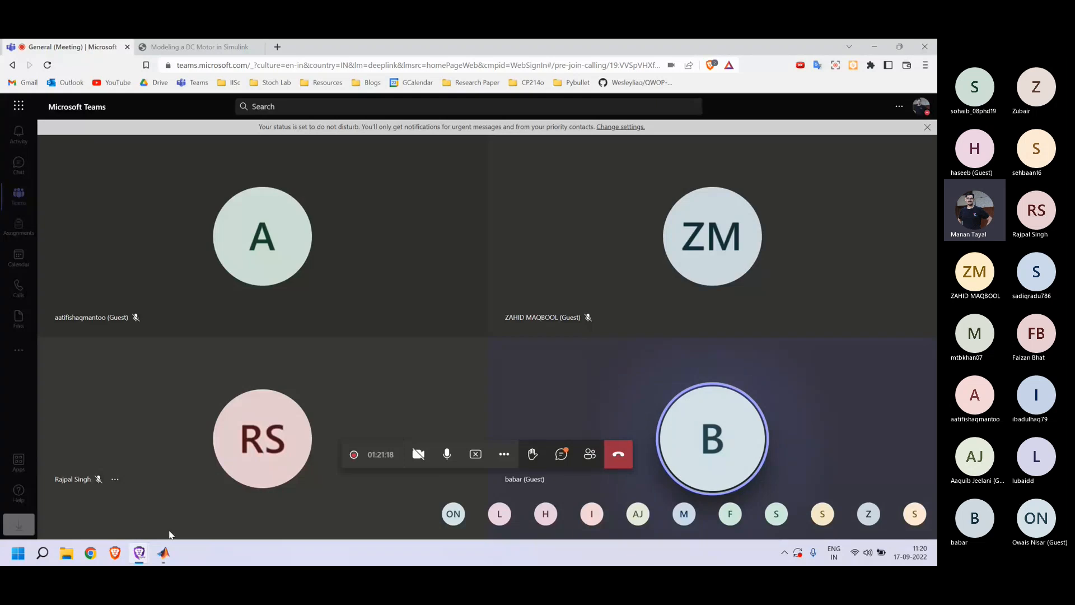
left_click(135, 493)
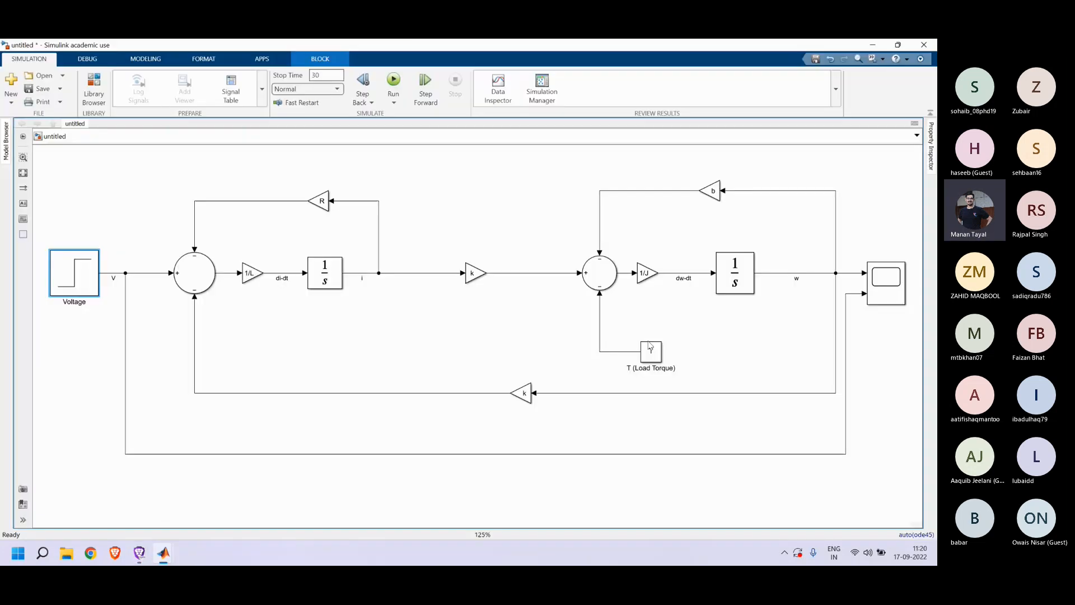
Step: Check the load torque block's constant value, set T to 0 in the MATLAB Command Window, and return to the Simulink model
double_click(650, 346)
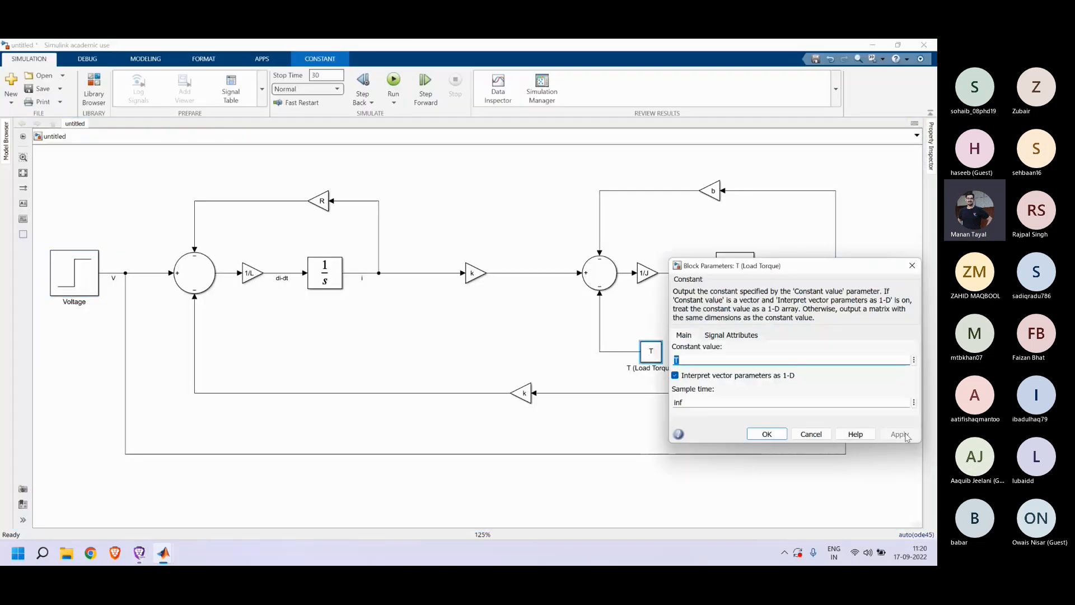
left_click(767, 434)
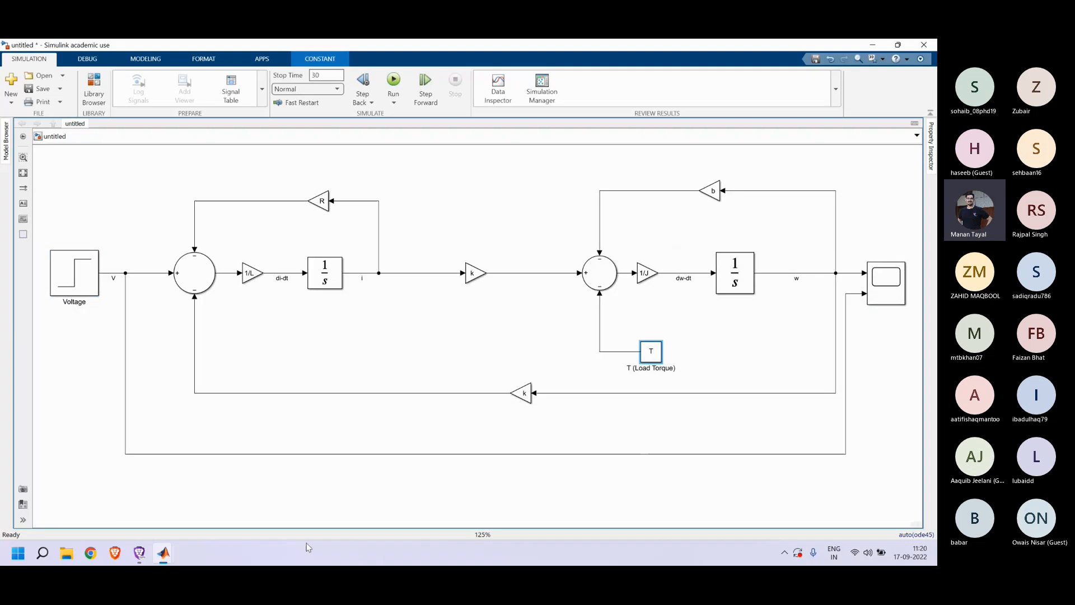
mouse_move(160, 554)
left_click(45, 499)
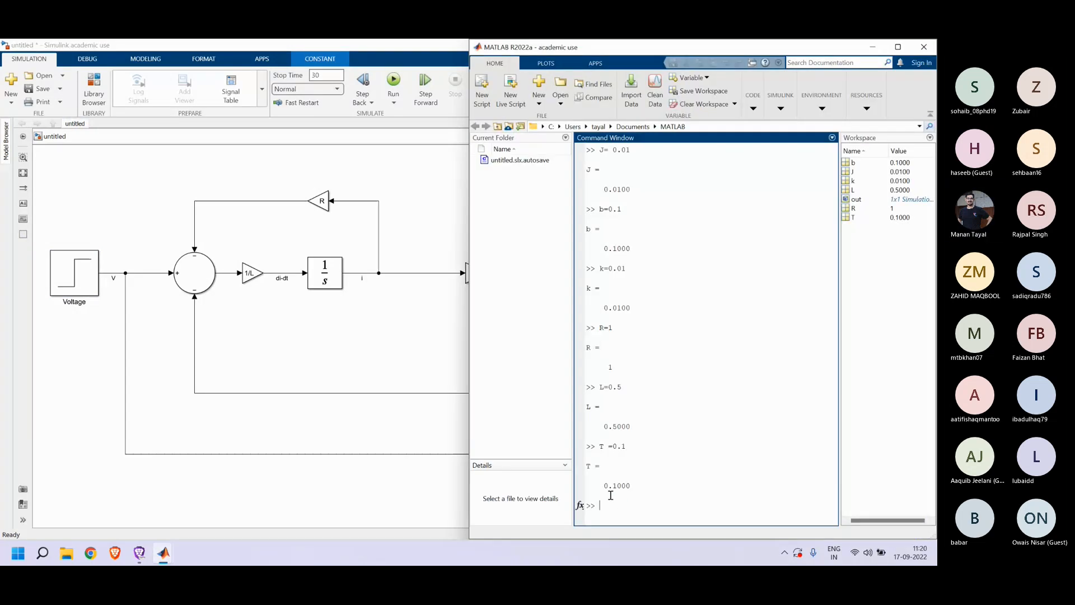
type("T")
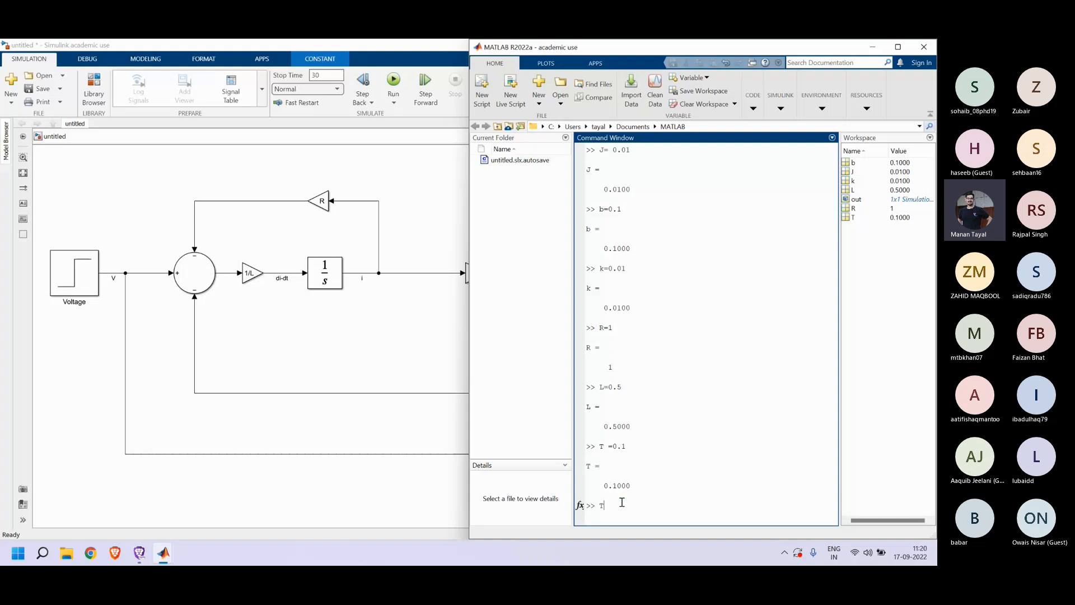
type(" =0")
key("Return")
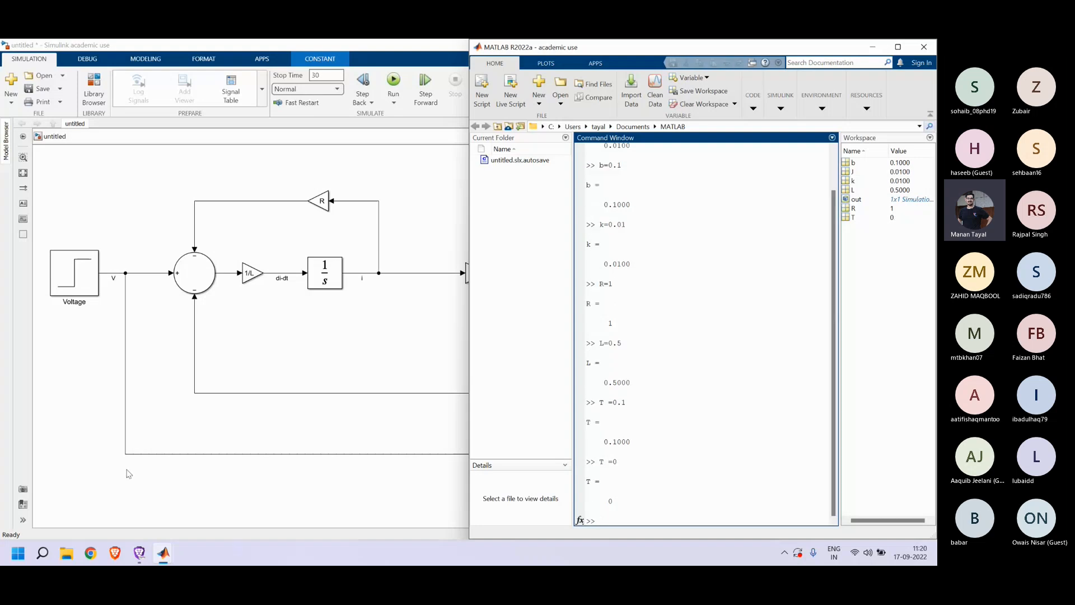
left_click(129, 473)
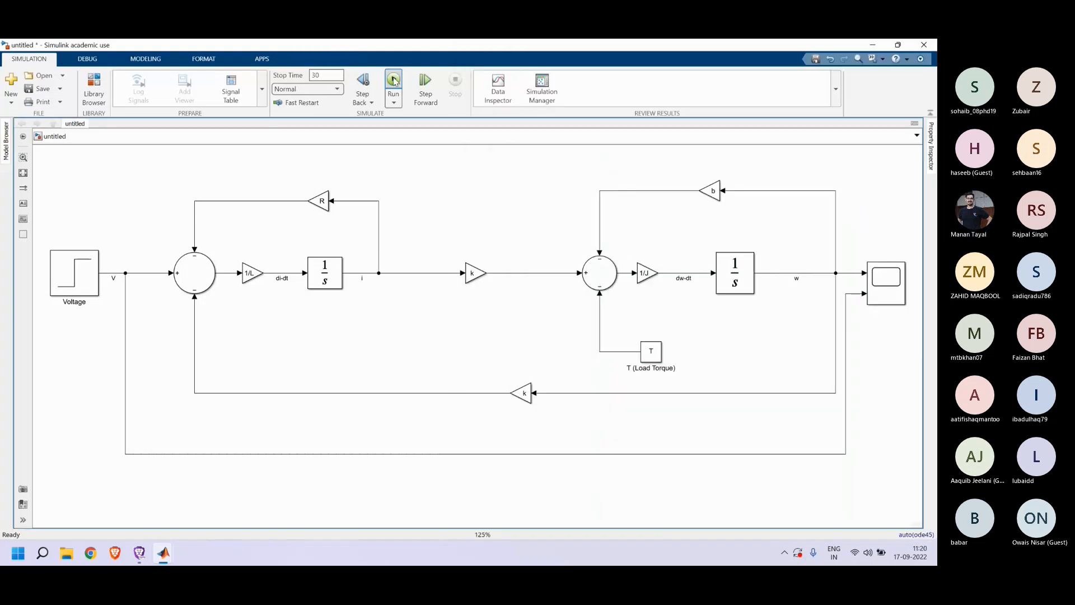
Step: Rerun the simulation, examine the w response in the Scope, and return to the Simulink model
left_click(394, 80)
mouse_move(164, 552)
left_click(243, 491)
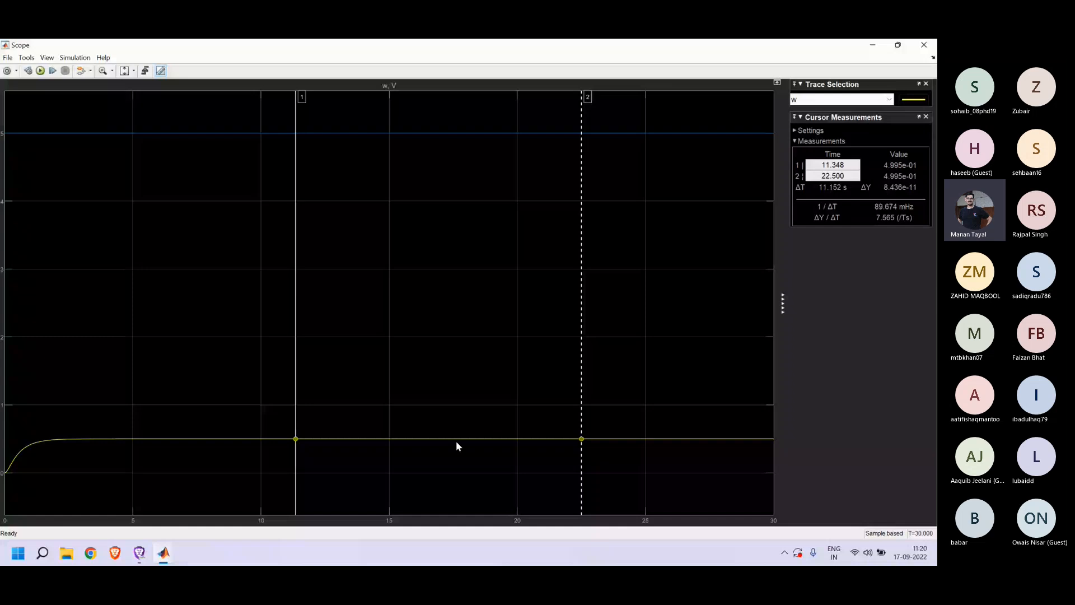
mouse_move(162, 553)
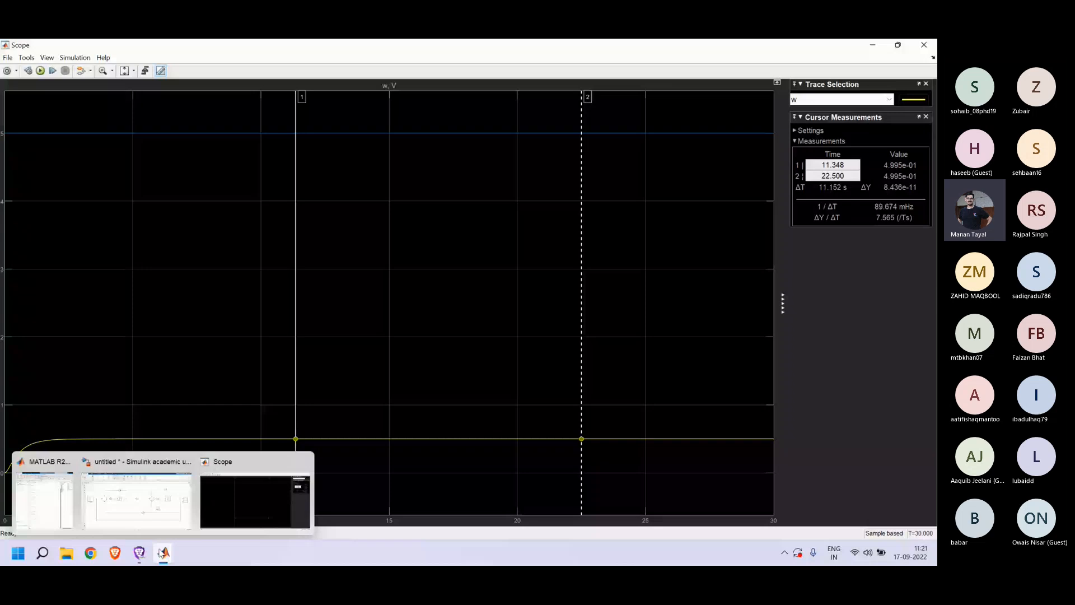
left_click(136, 495)
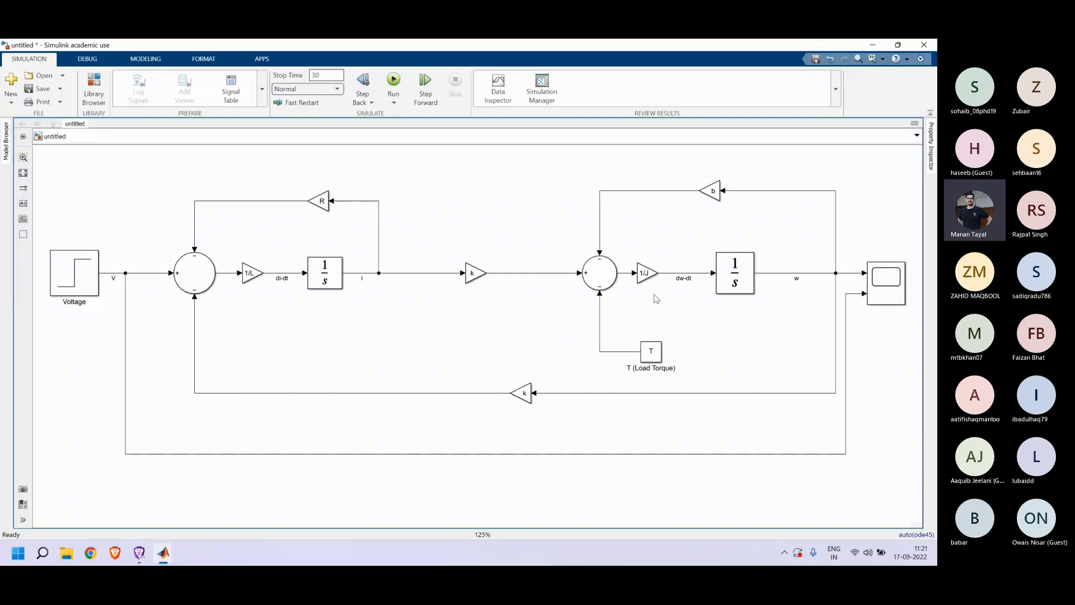
Step: Set the load torque variable T to 0.01 in the MATLAB Command Window
left_click(707, 193)
left_click(660, 346)
mouse_move(53, 511)
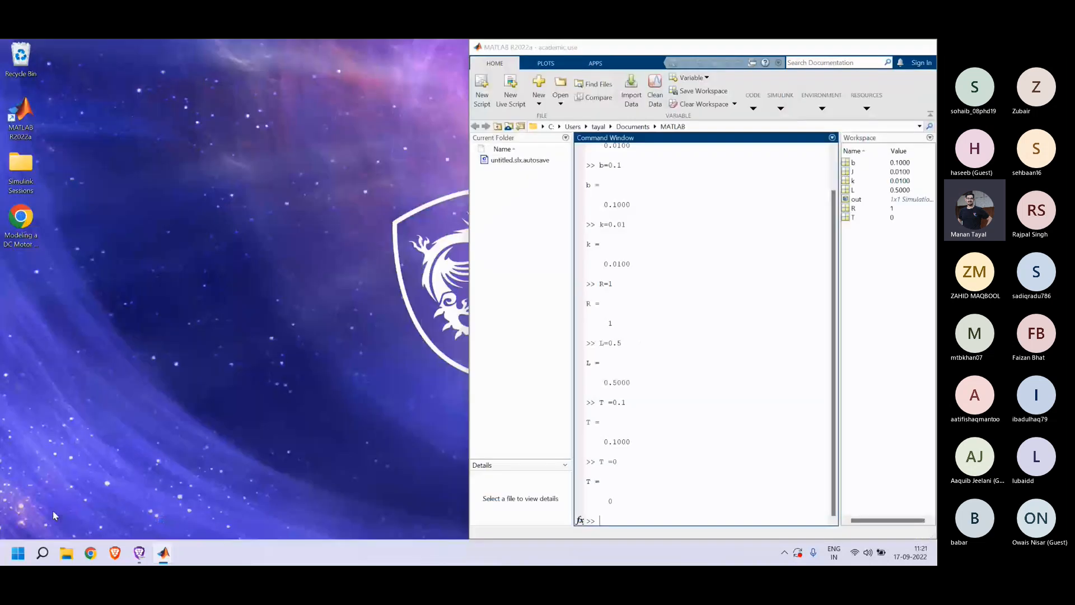
left_click(53, 511)
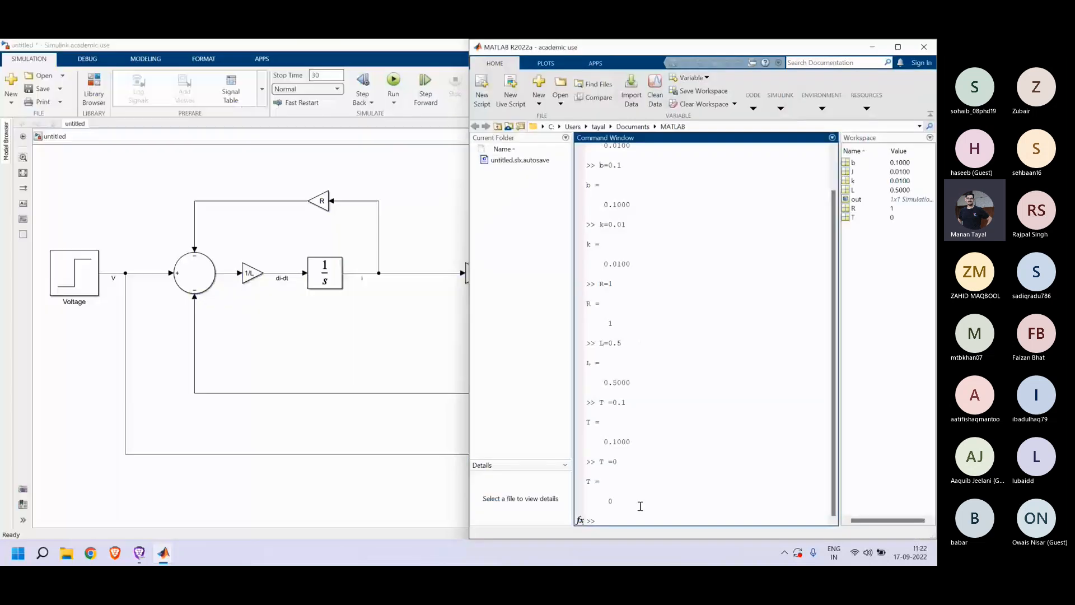
type("T =0.01")
key("Return")
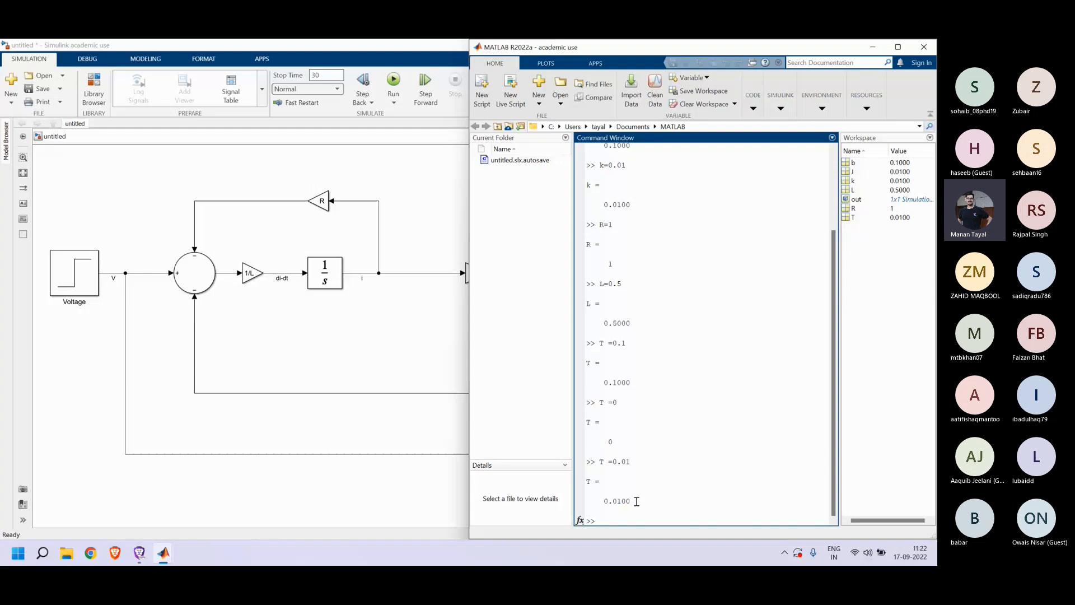
Step: Rerun the simulation and trace the w response in the Scope, moving cursor 1 to about 0.14 s, 4.78 s and 11.96 s
left_click(343, 403)
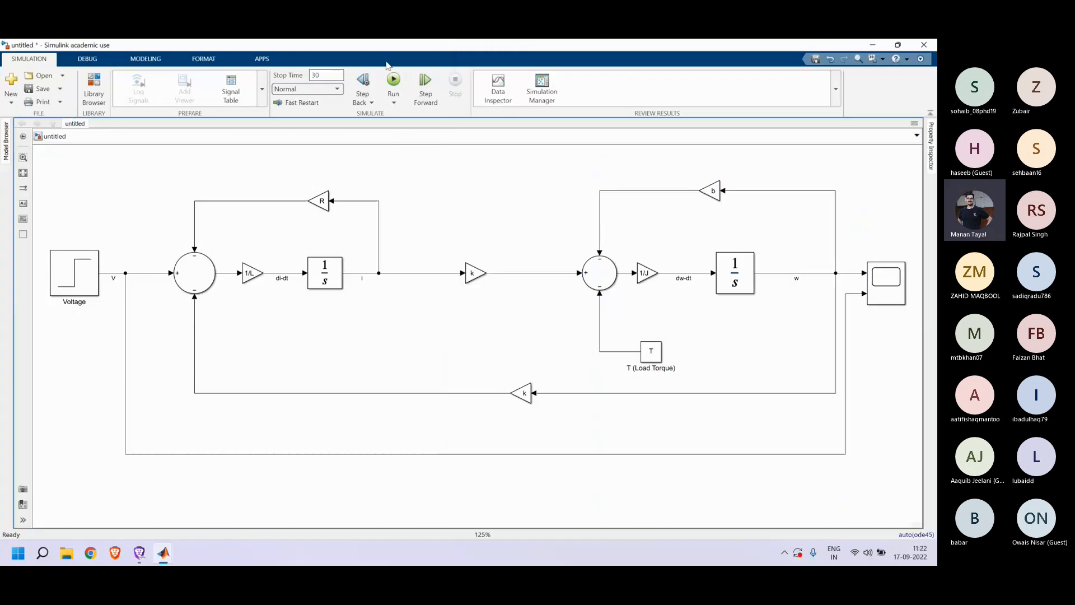
left_click(393, 78)
mouse_move(163, 554)
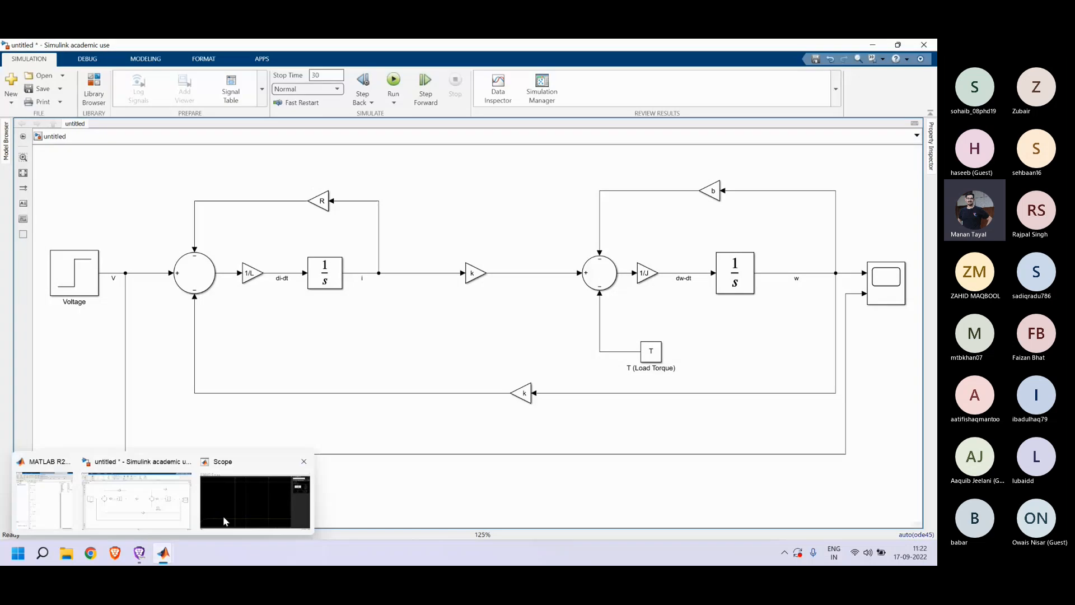
left_click(225, 521)
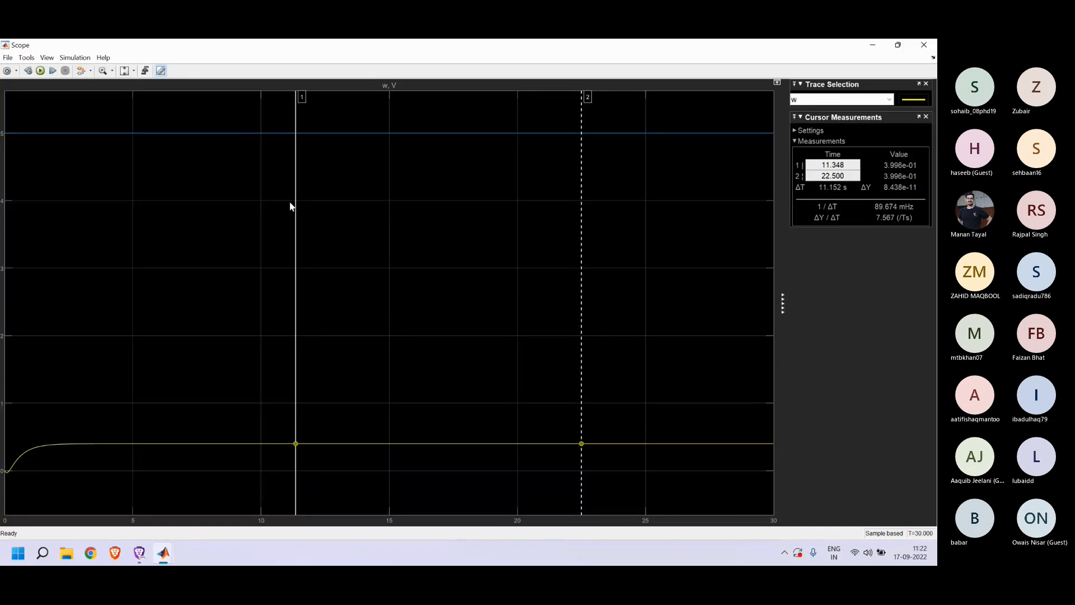
left_click_drag(296, 201, 9, 281)
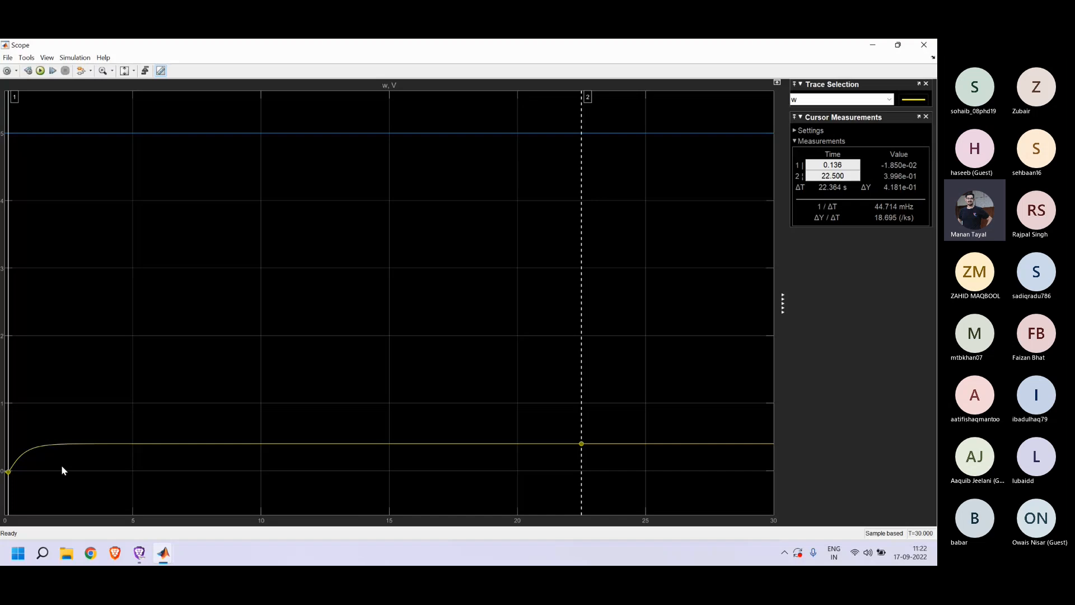
left_click_drag(9, 106, 127, 117)
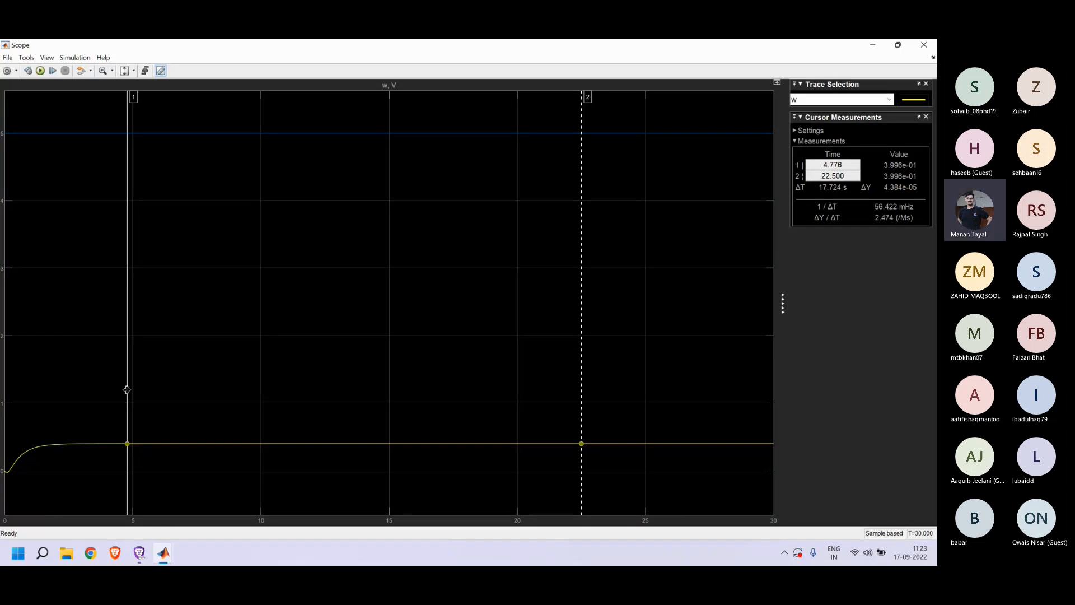
left_click_drag(128, 389, 312, 387)
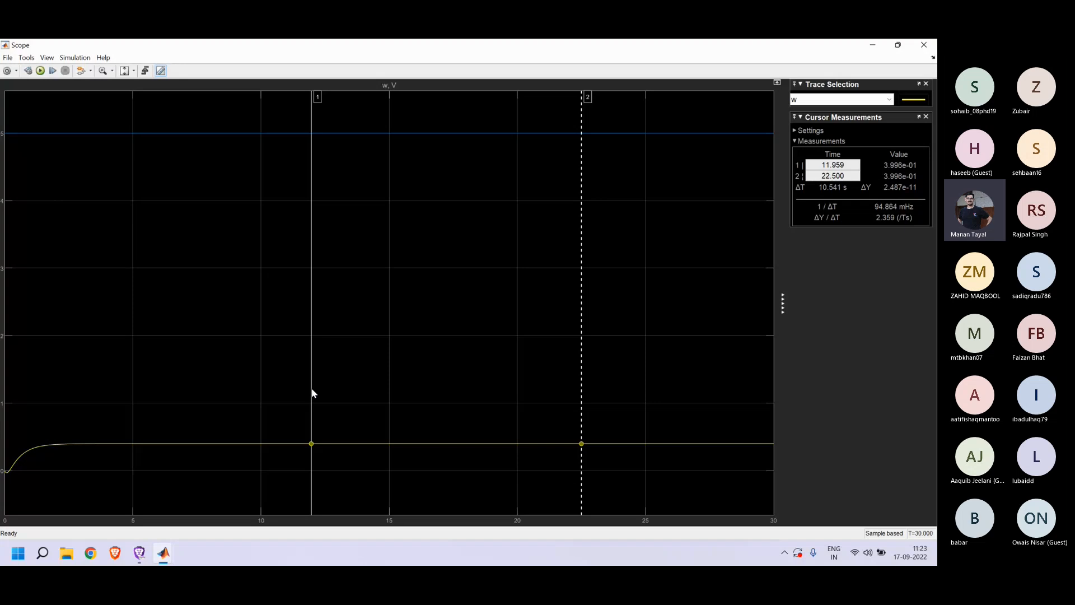
Step: Set the load torque variable T to 0.1 in the MATLAB Command Window
mouse_move(166, 546)
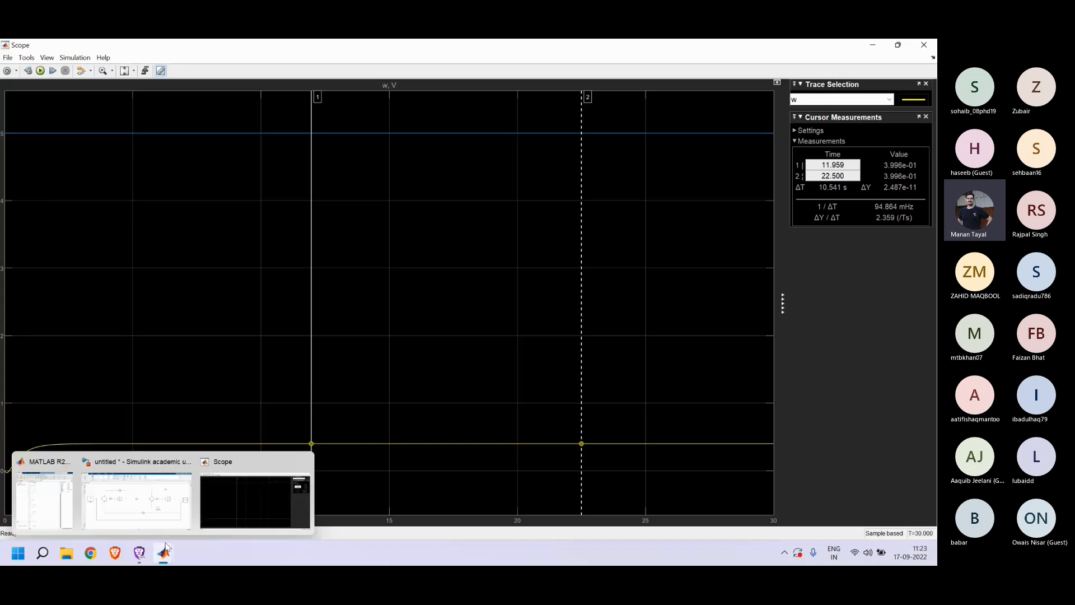
left_click(70, 503)
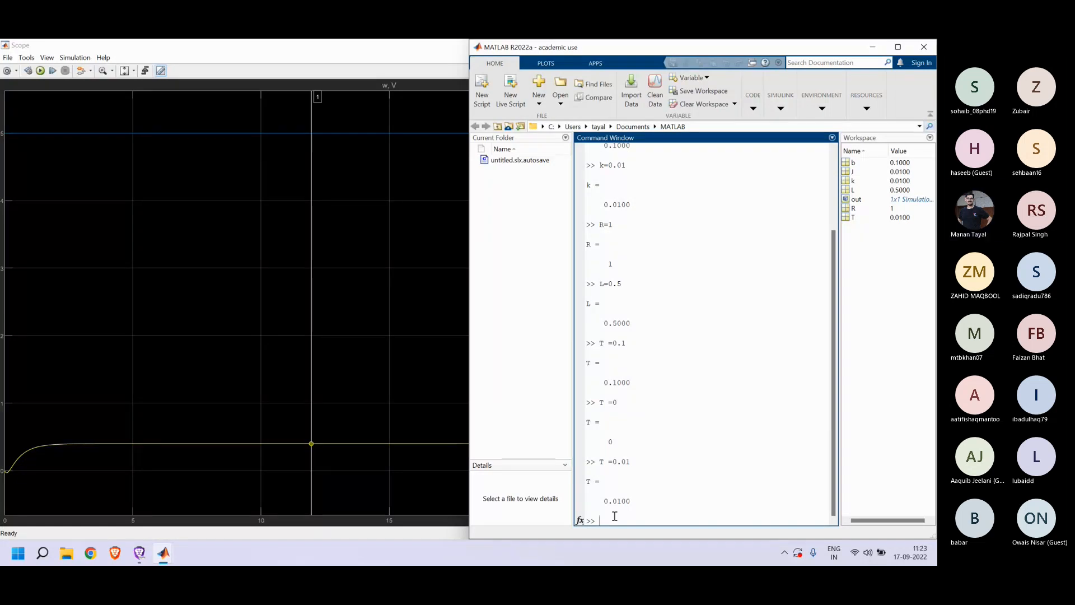
type("T")
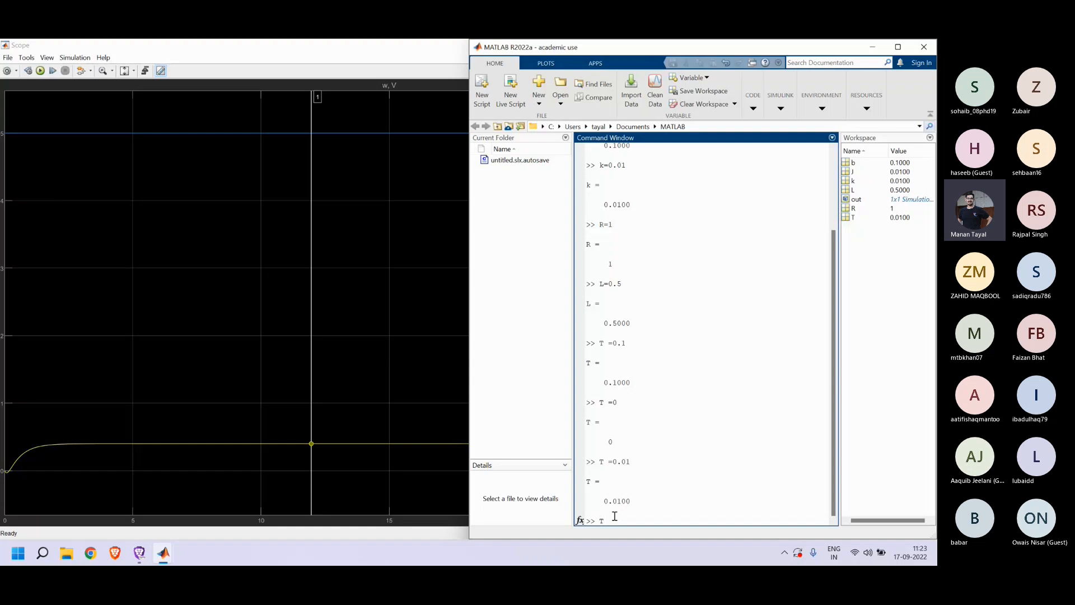
type(" =0.1")
key("Return")
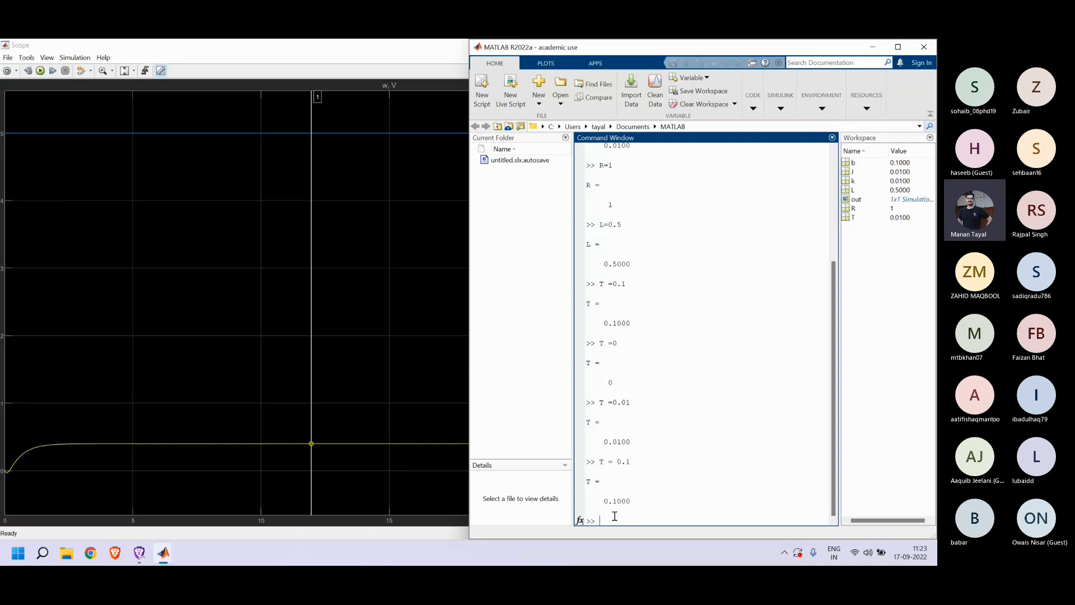
Step: Set the Voltage step block's final value to 10 in the Simulink model
mouse_move(165, 561)
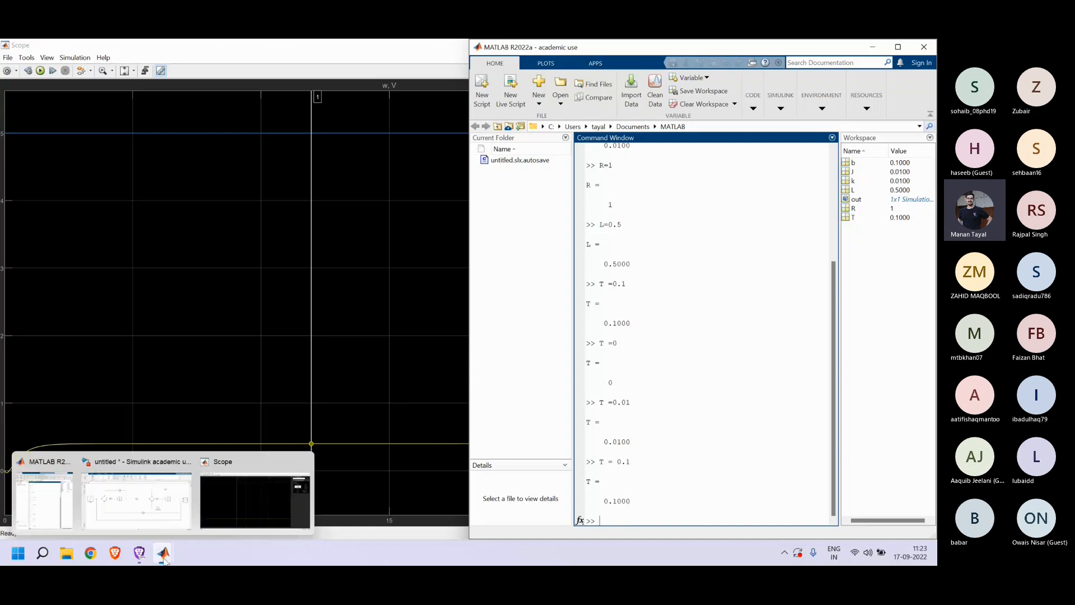
left_click(136, 500)
left_click(83, 276)
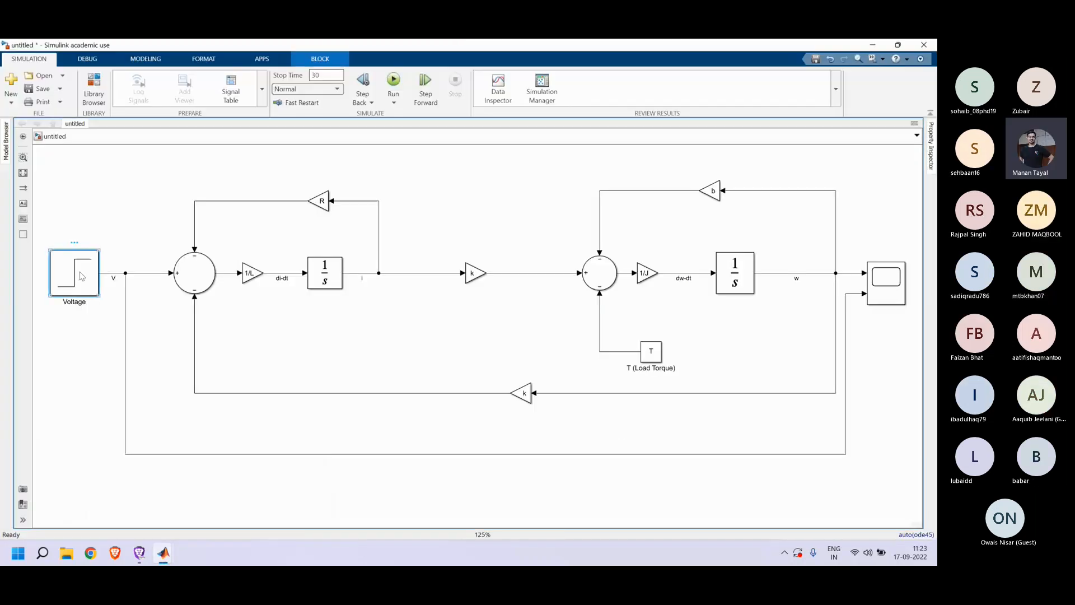
double_click(83, 275)
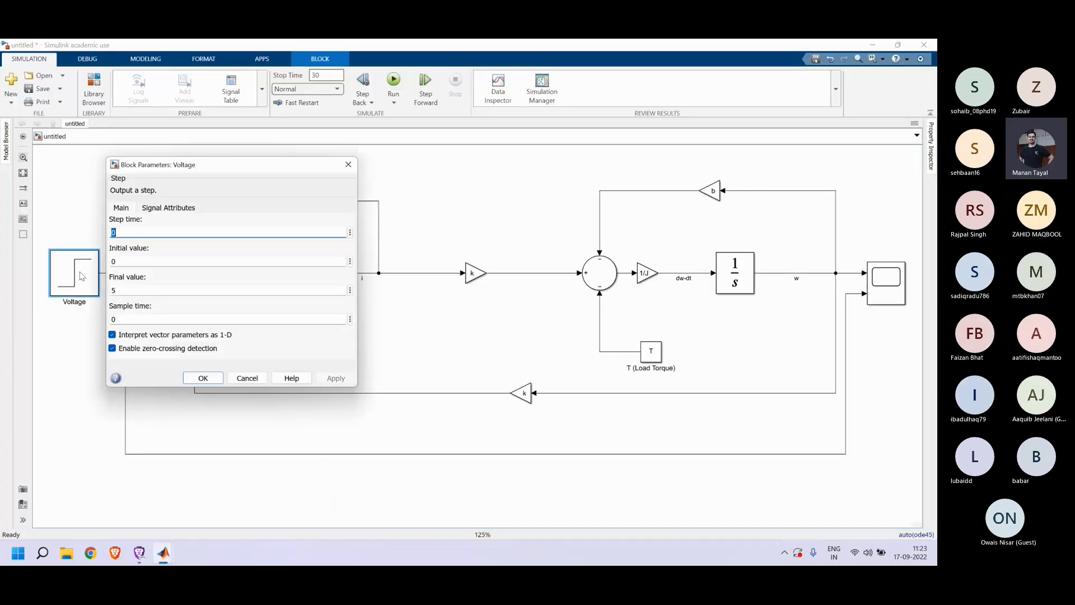
double_click(158, 287)
left_click(159, 288)
key("BackSpace")
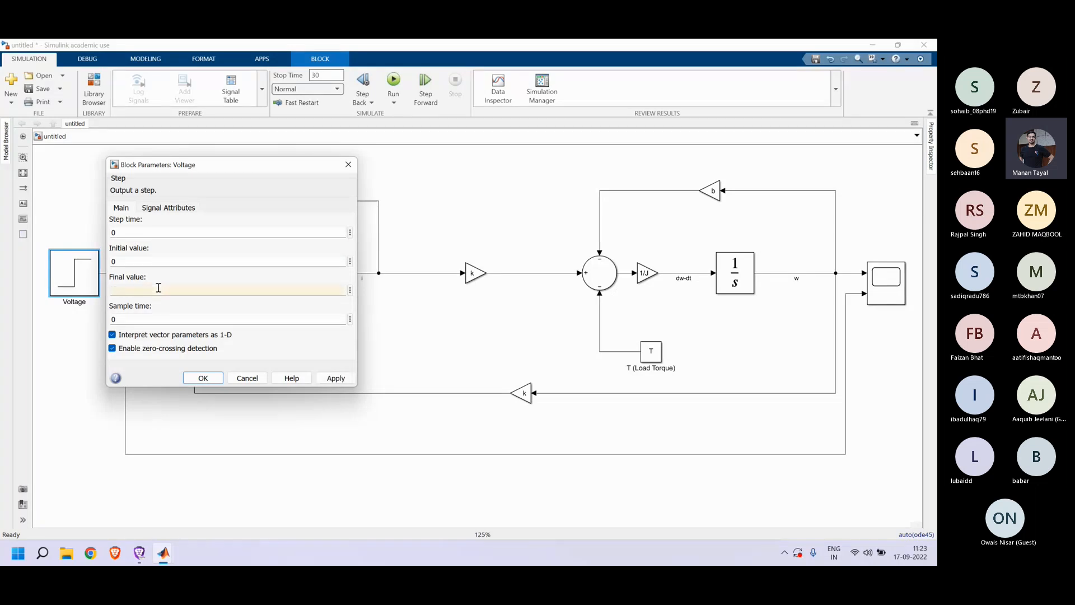
type("10")
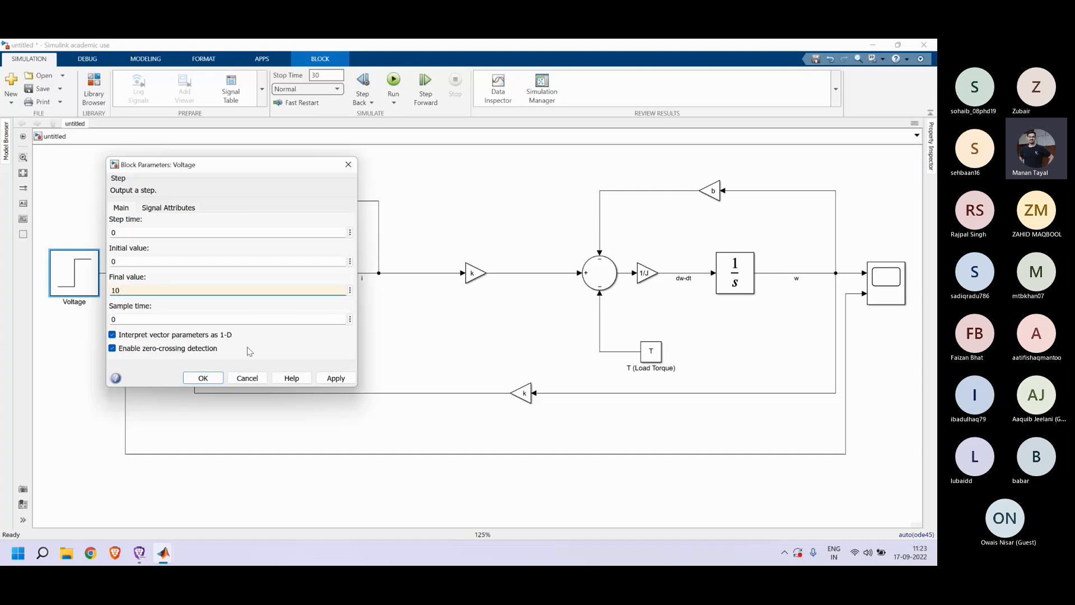
left_click(336, 378)
left_click(203, 378)
Step: Rerun the simulation with the new voltage, examine the w and V curves in the Scope, and return to the model
mouse_move(164, 553)
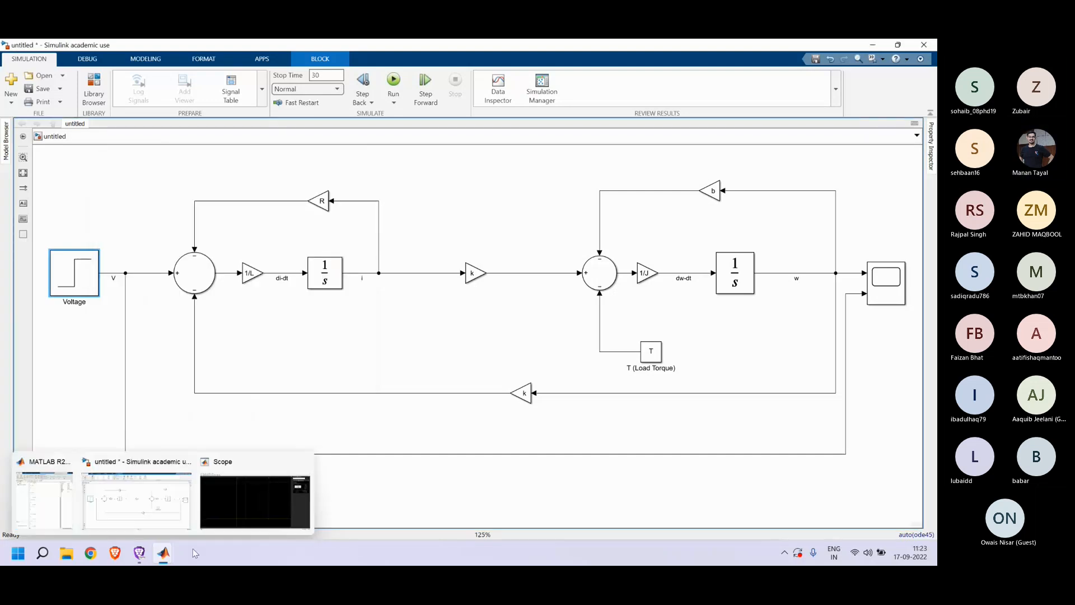
mouse_move(245, 515)
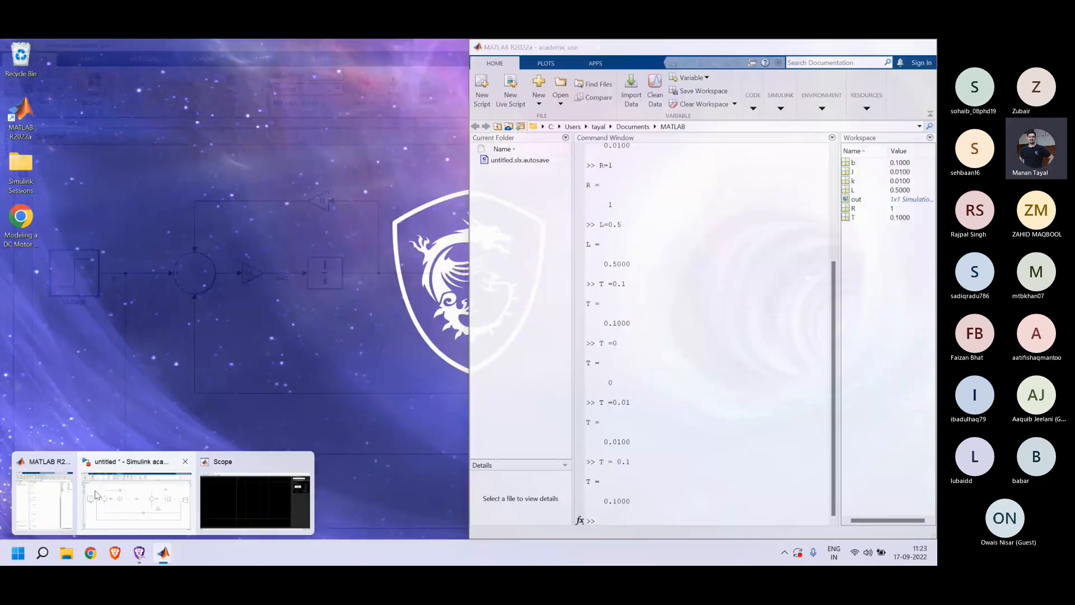
left_click(136, 500)
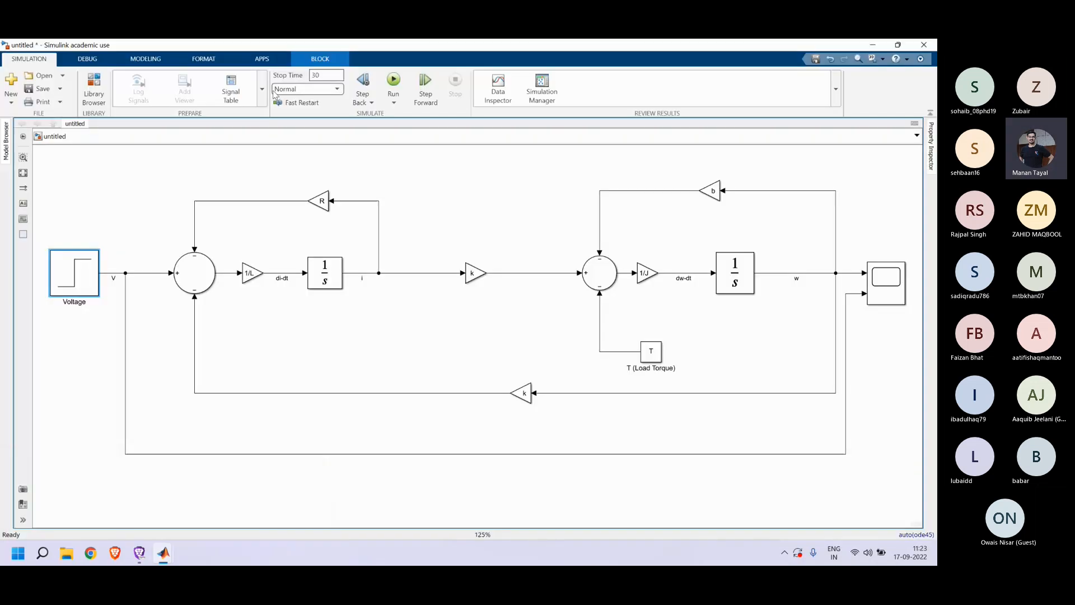
left_click(394, 80)
mouse_move(163, 553)
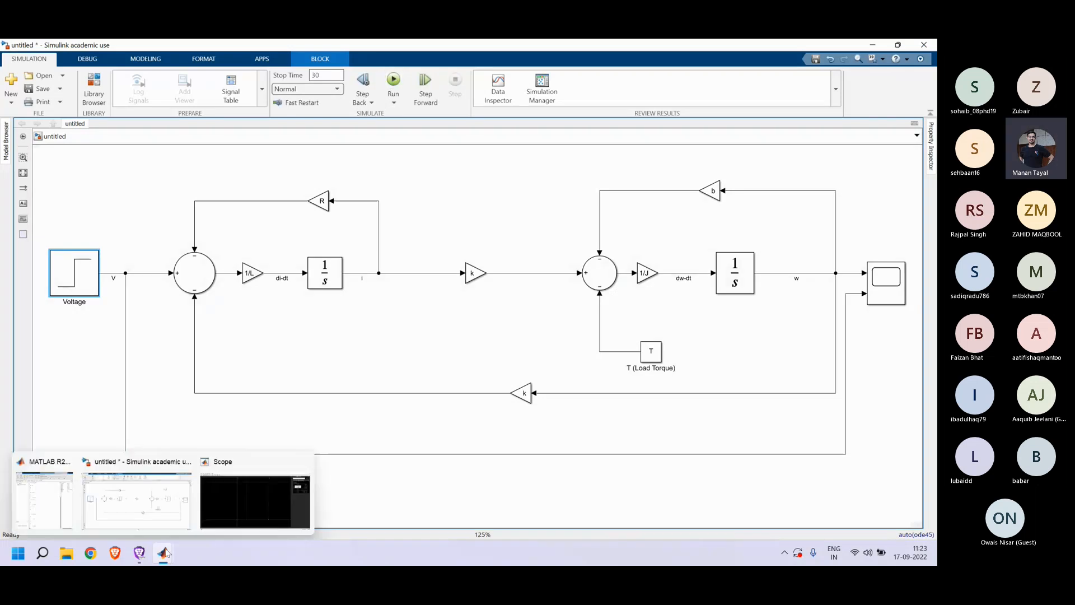
left_click(219, 510)
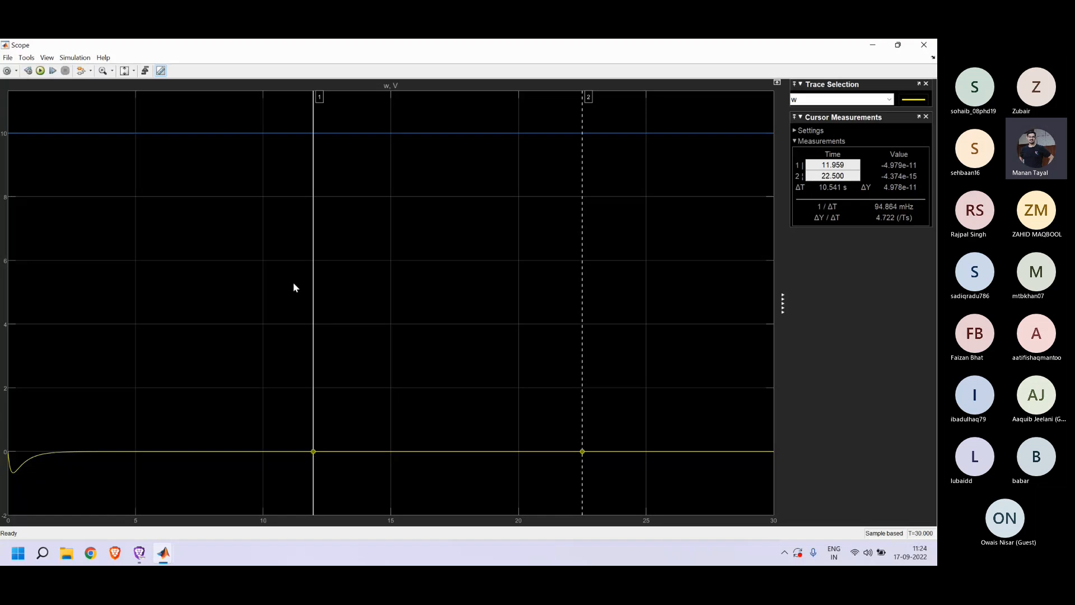
mouse_move(169, 552)
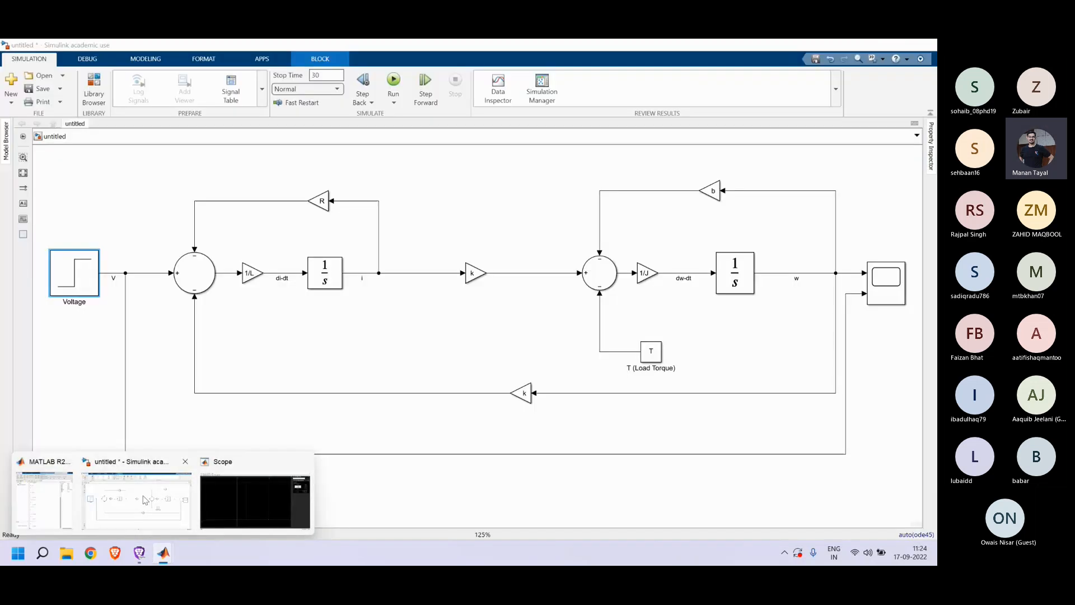
left_click(139, 498)
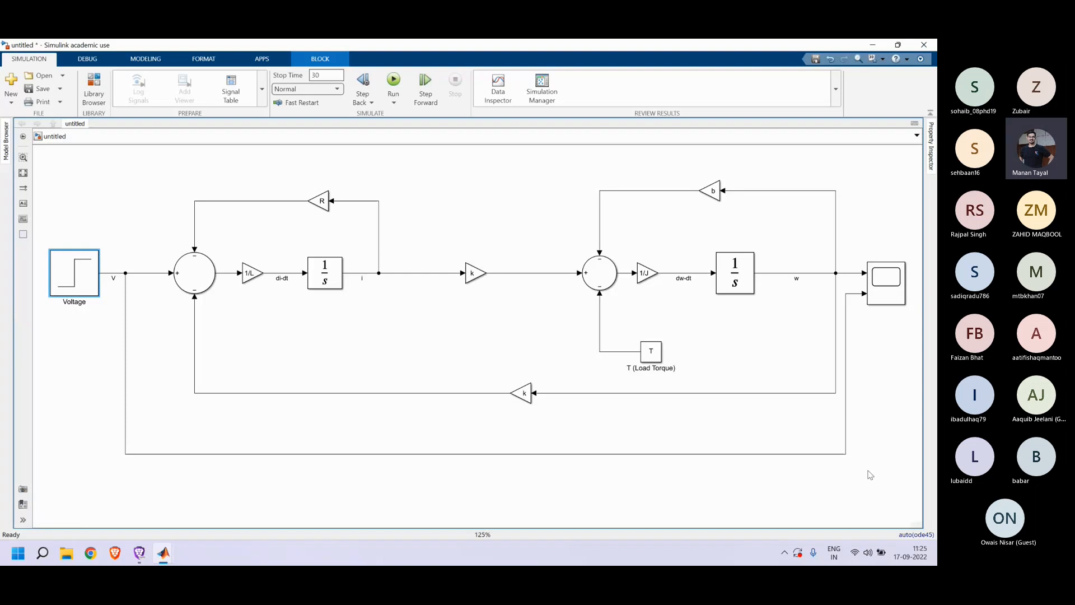
Step: Group all blocks between the Voltage source and the Scope into a subsystem aligned with the signal line, and inspect its contents
left_click_drag(865, 471, 110, 181)
mouse_move(97, 181)
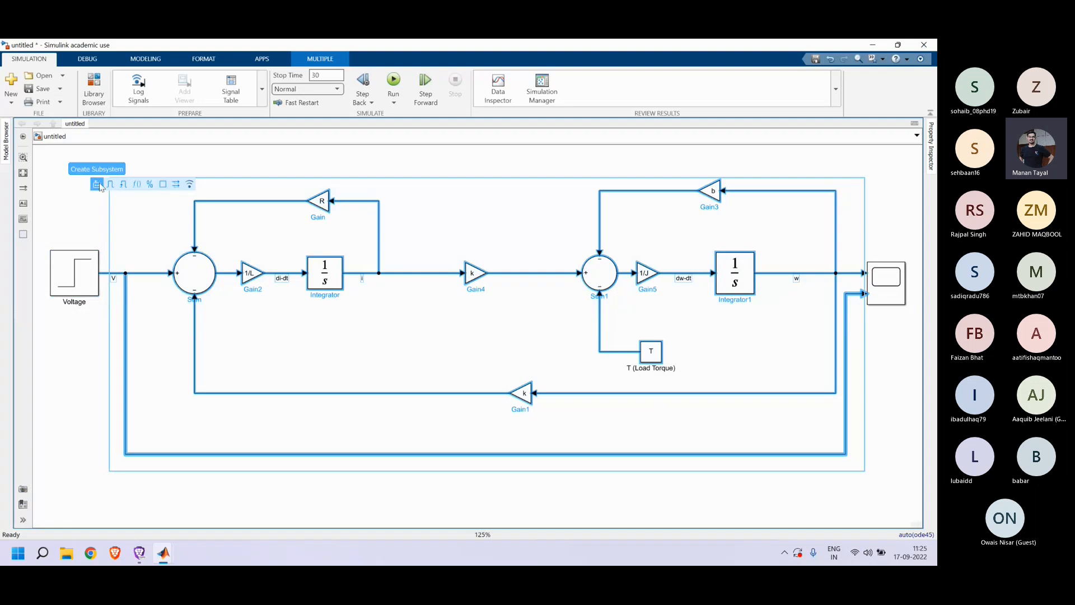
left_click(97, 185)
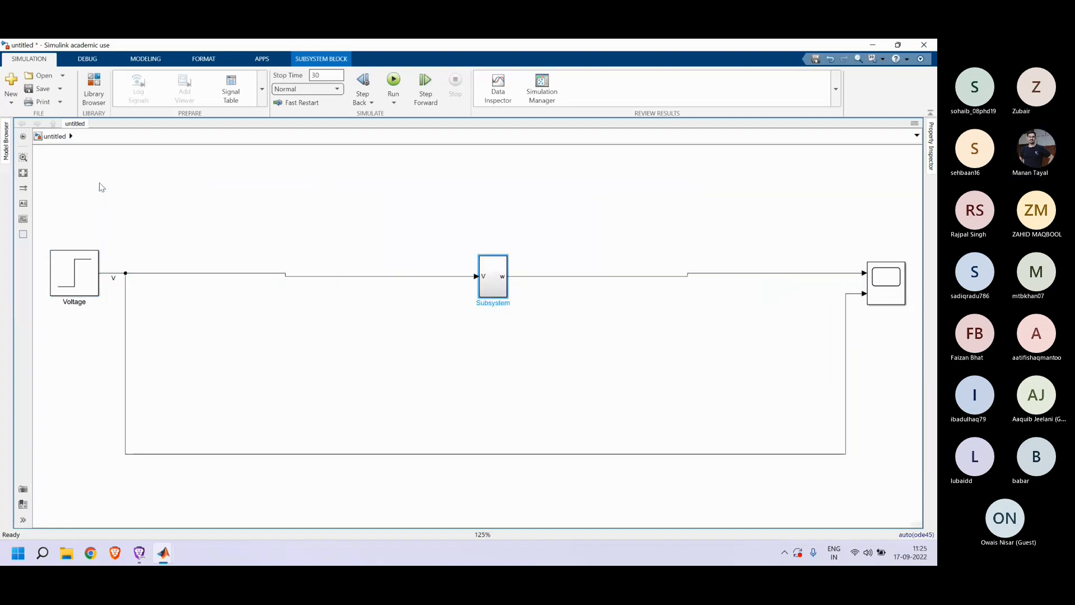
left_click_drag(495, 265, 495, 263)
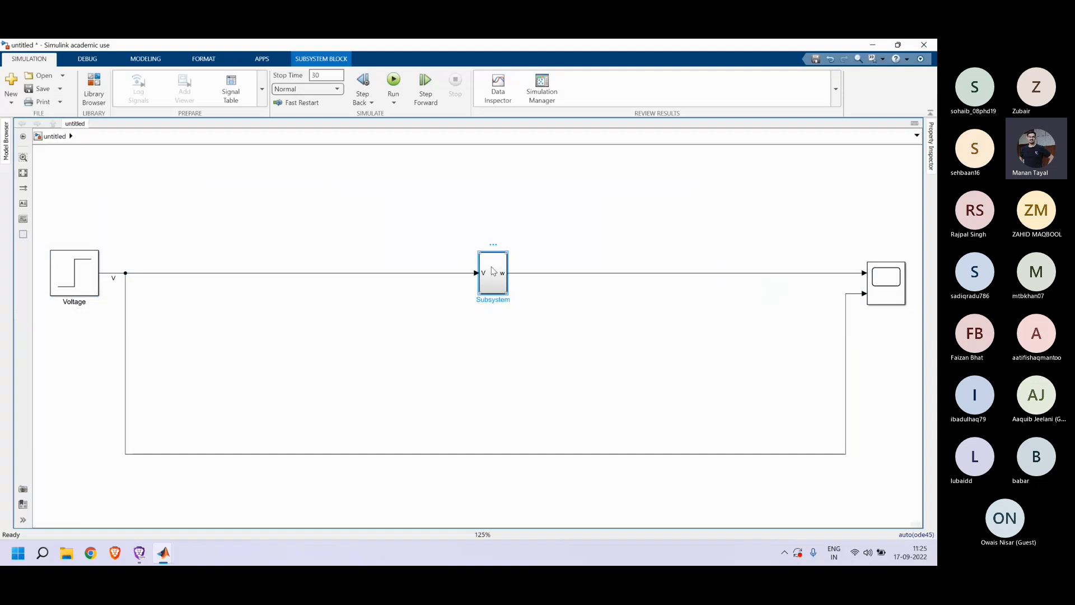
double_click(493, 271)
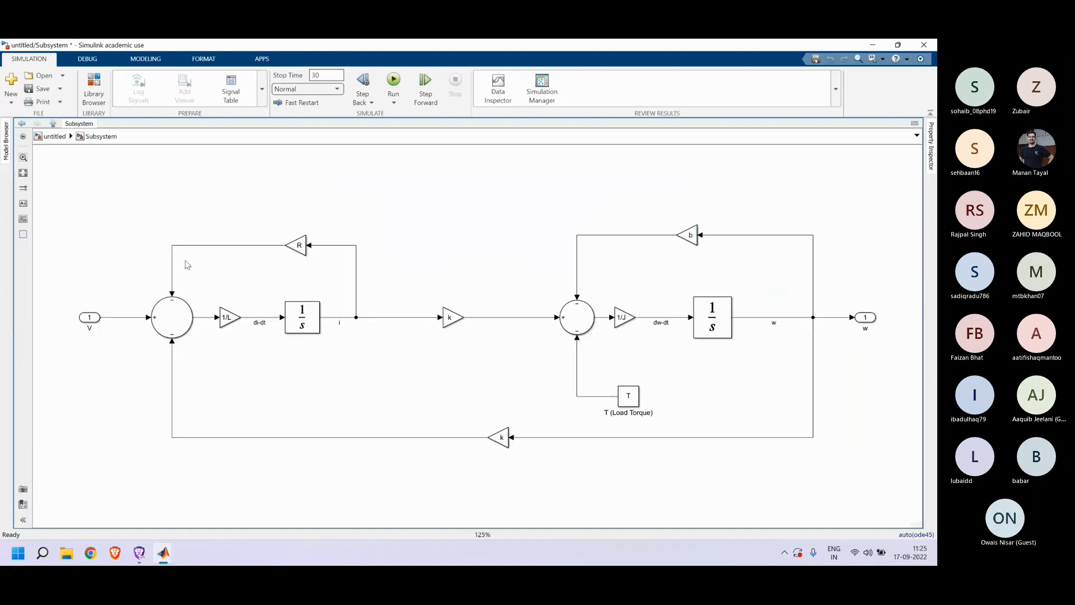
left_click(21, 124)
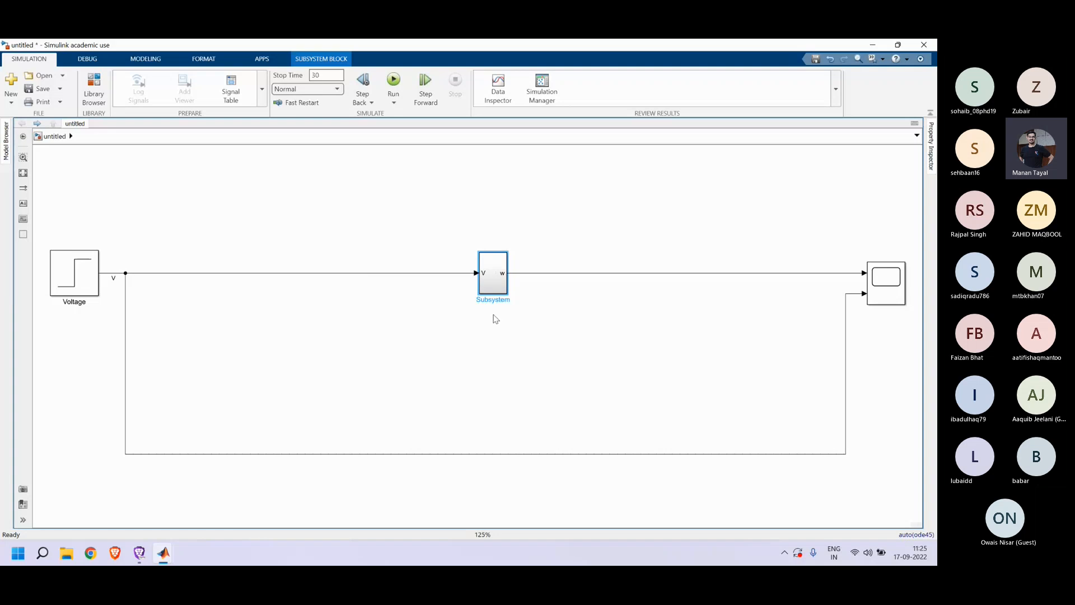
Step: Widen the subsystem block, rename it DC Motor (Plant), and move it closer to the Scope
left_click_drag(503, 293, 554, 281)
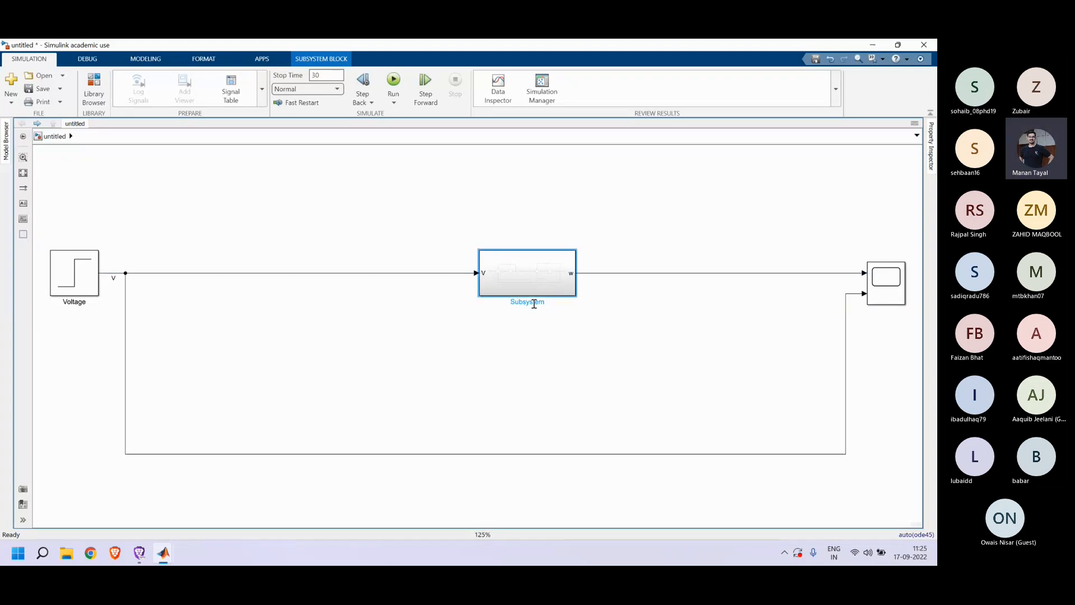
double_click(534, 304)
key("BackSpace")
type("DC Motor")
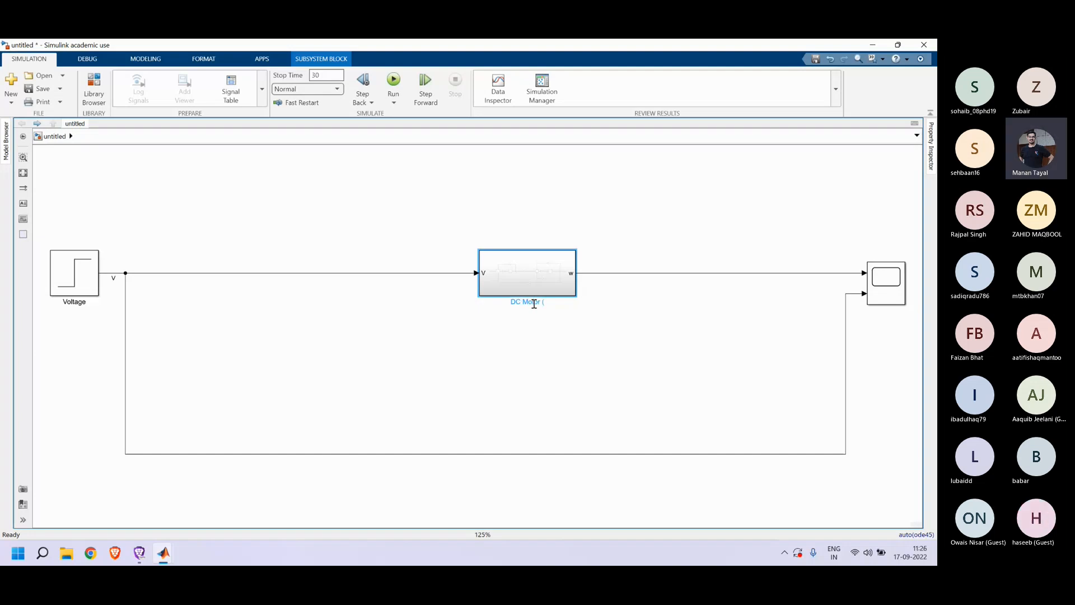
type(" (Plant)")
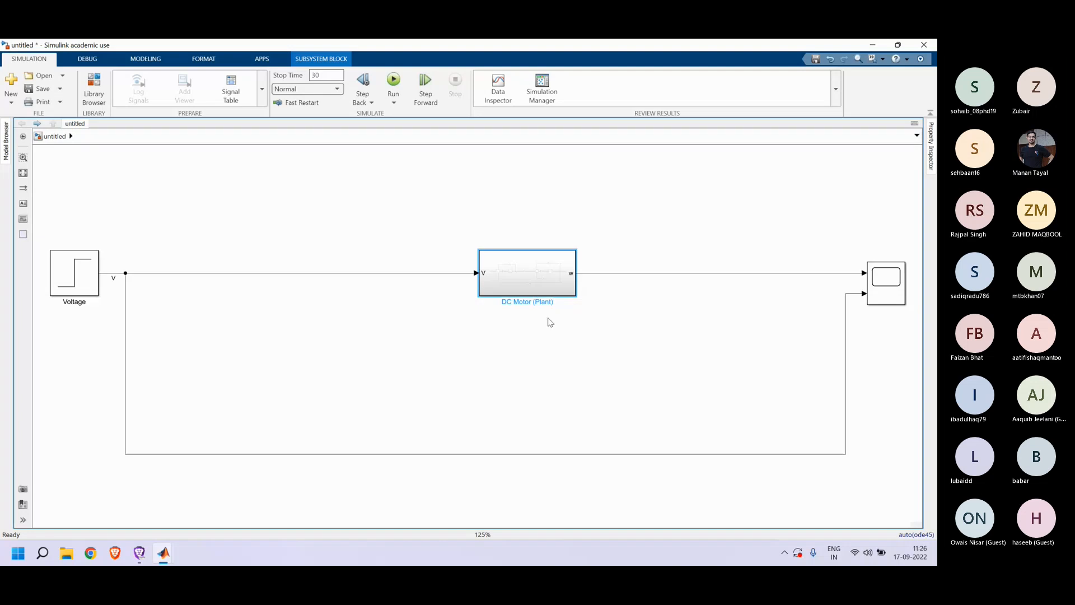
left_click(579, 343)
left_click_drag(537, 261, 650, 261)
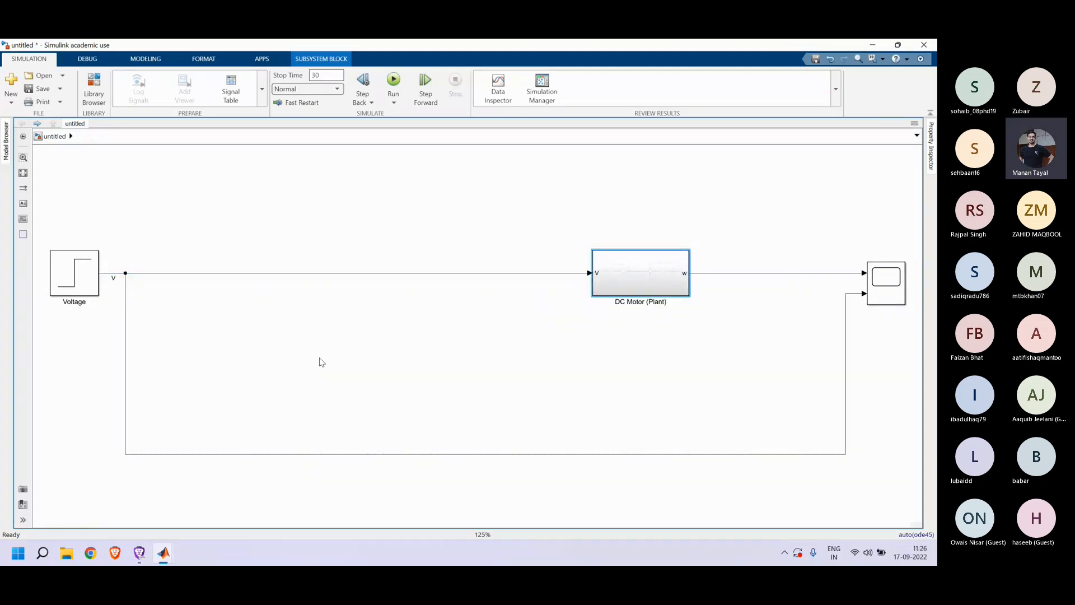
Step: Insert a Sum block into the line between Voltage and DC Motor (Plant), with a minus sign on its second input
double_click(314, 353)
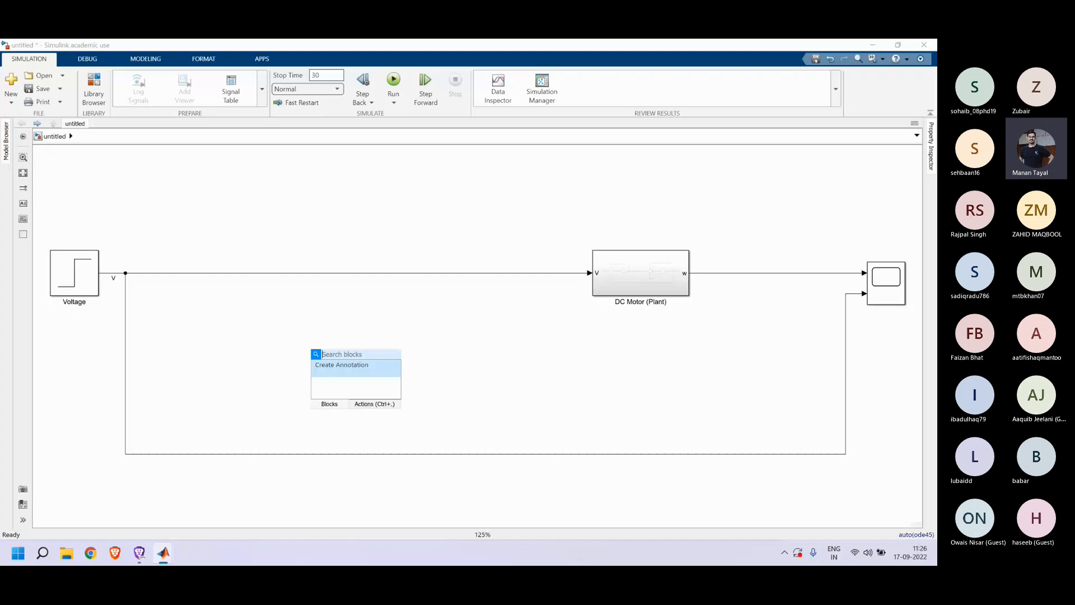
type("sum")
left_click(323, 367)
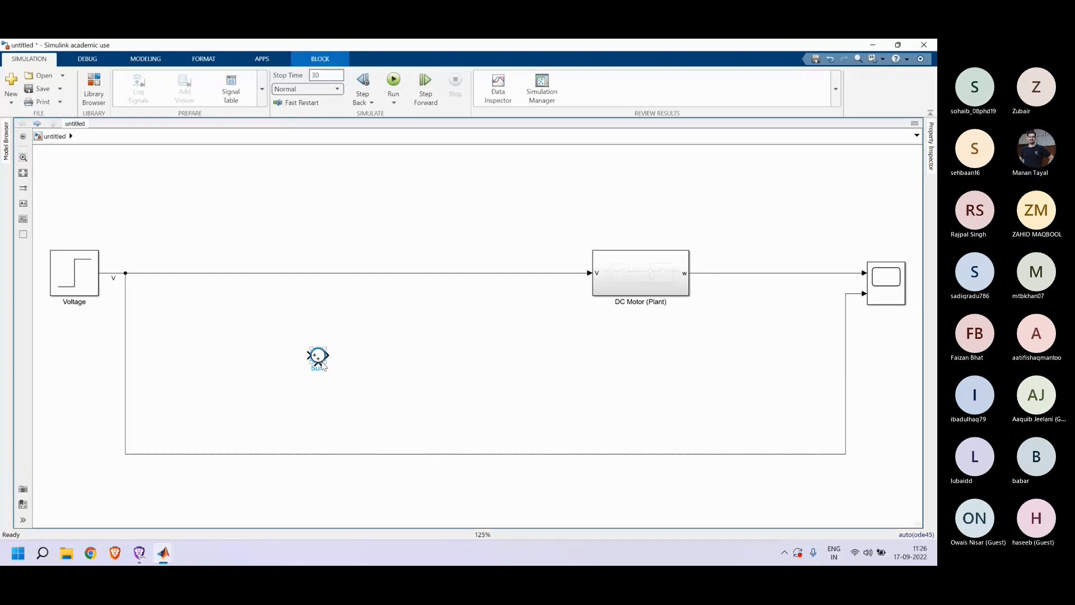
left_click_drag(323, 367, 332, 284)
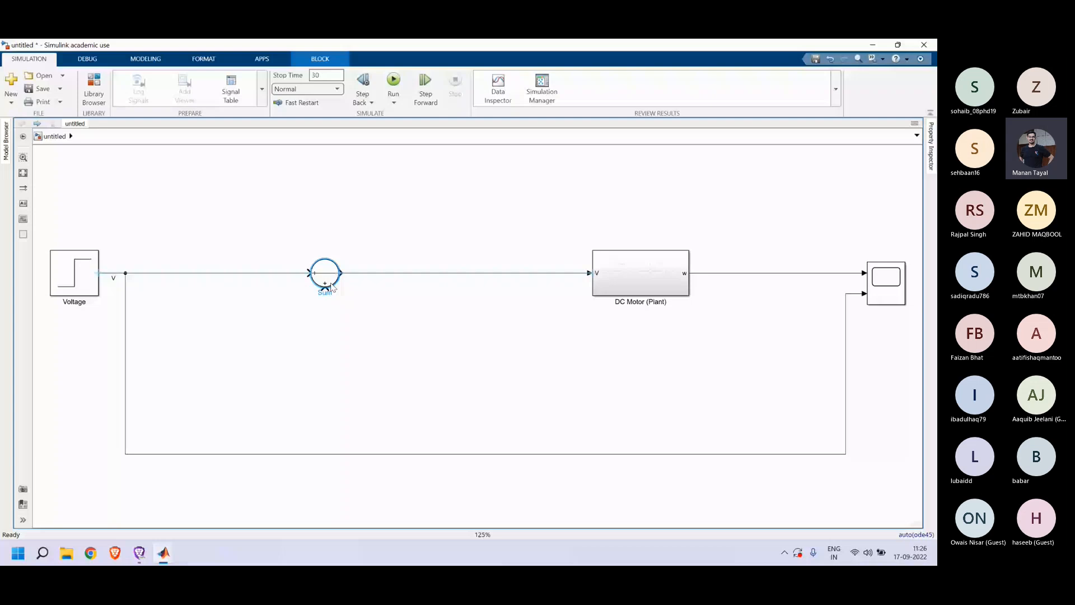
key("ctrl+z")
left_click_drag(588, 277, 395, 321)
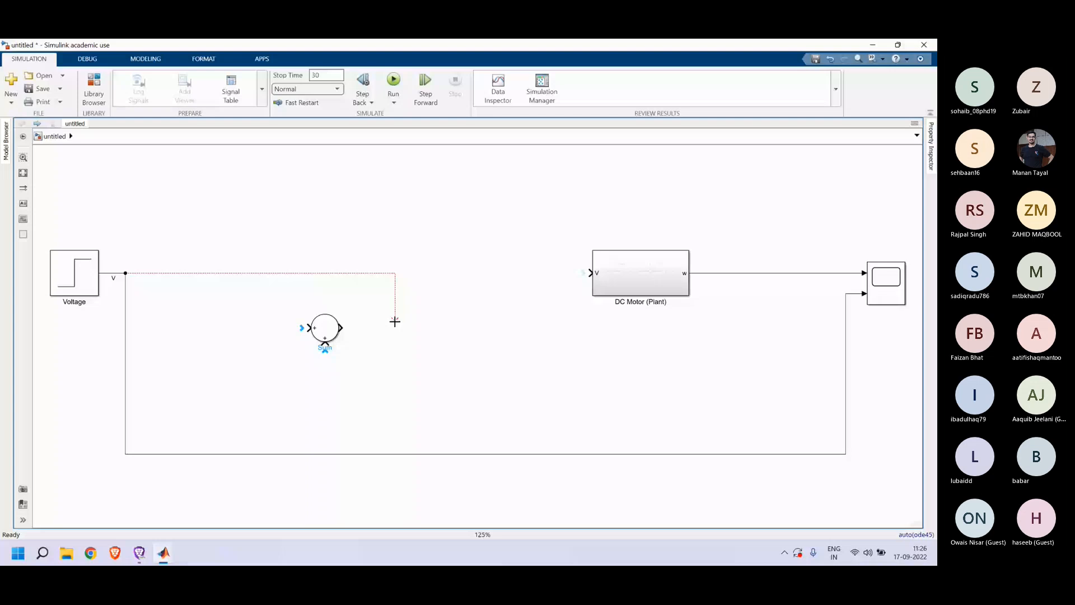
key("ctrl+z")
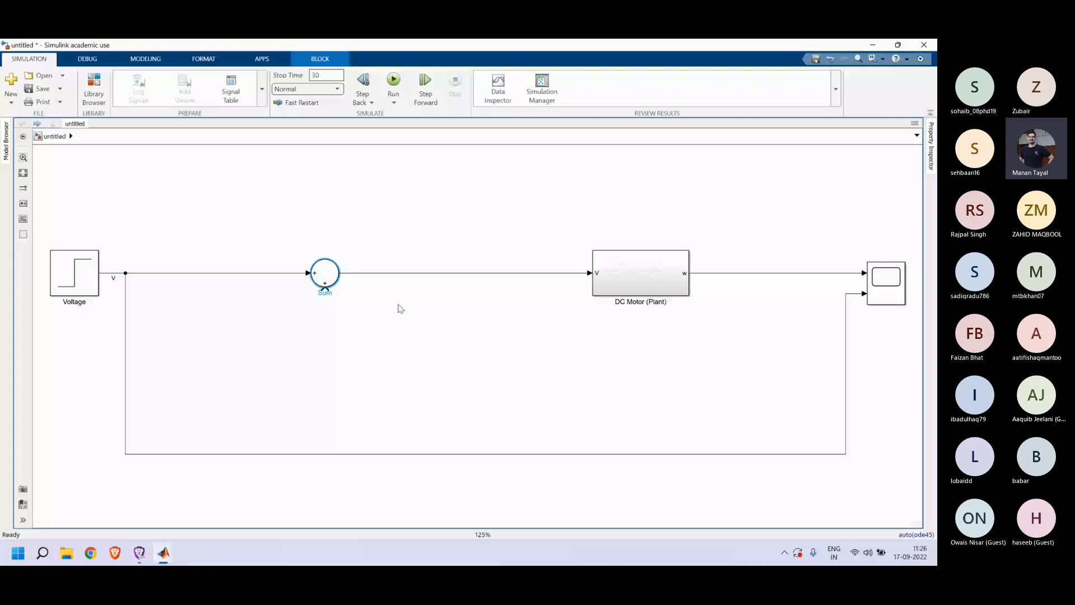
key("Return")
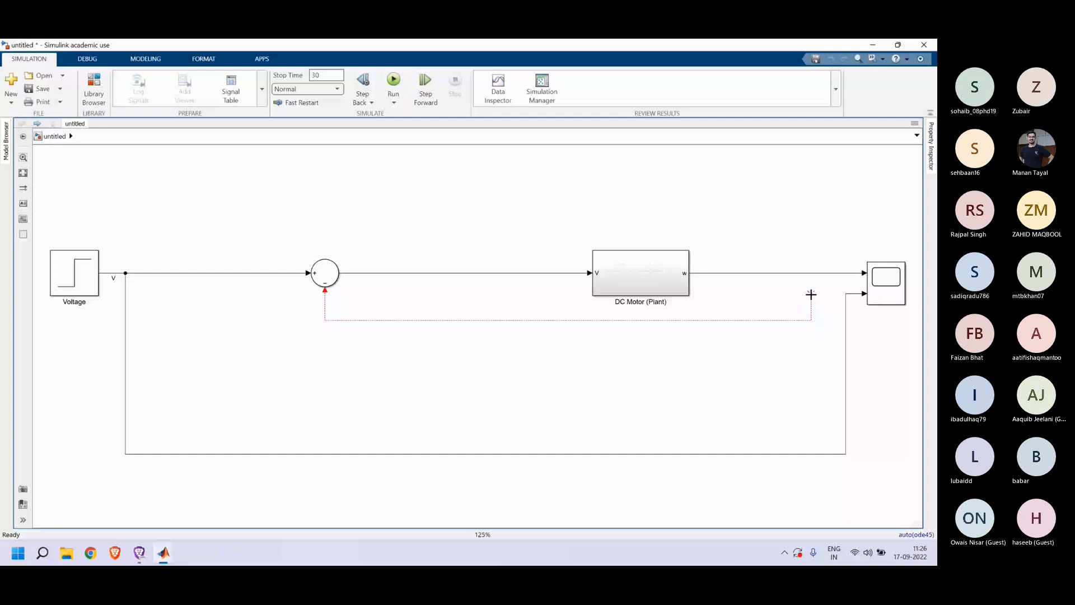
Step: Connect the motor's output line to the Sum block's minus input as feedback, routed well below the plant block
left_click_drag(811, 294, 815, 273)
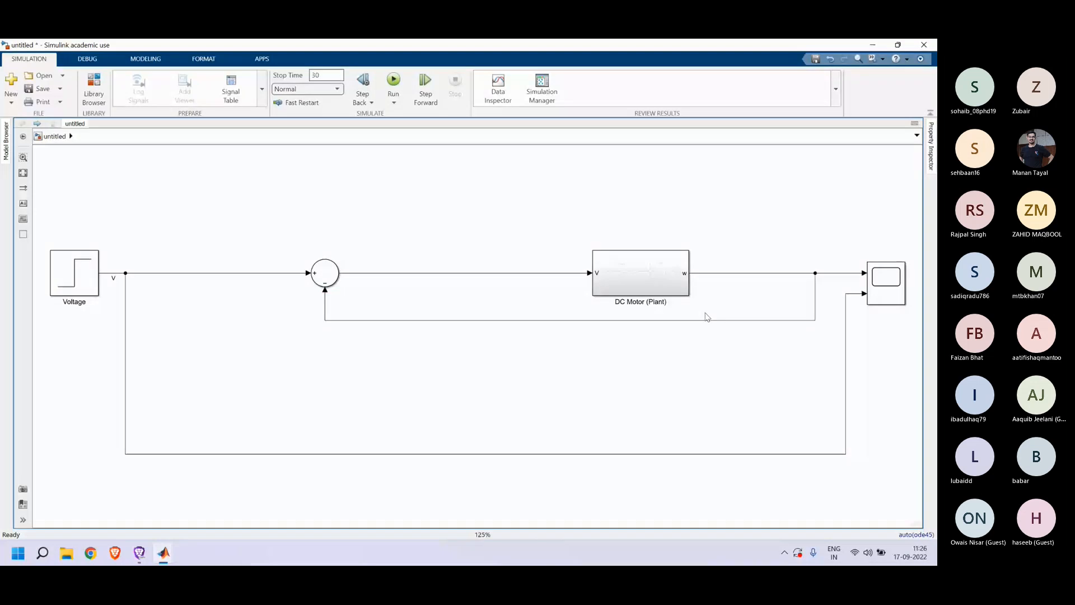
left_click(701, 322)
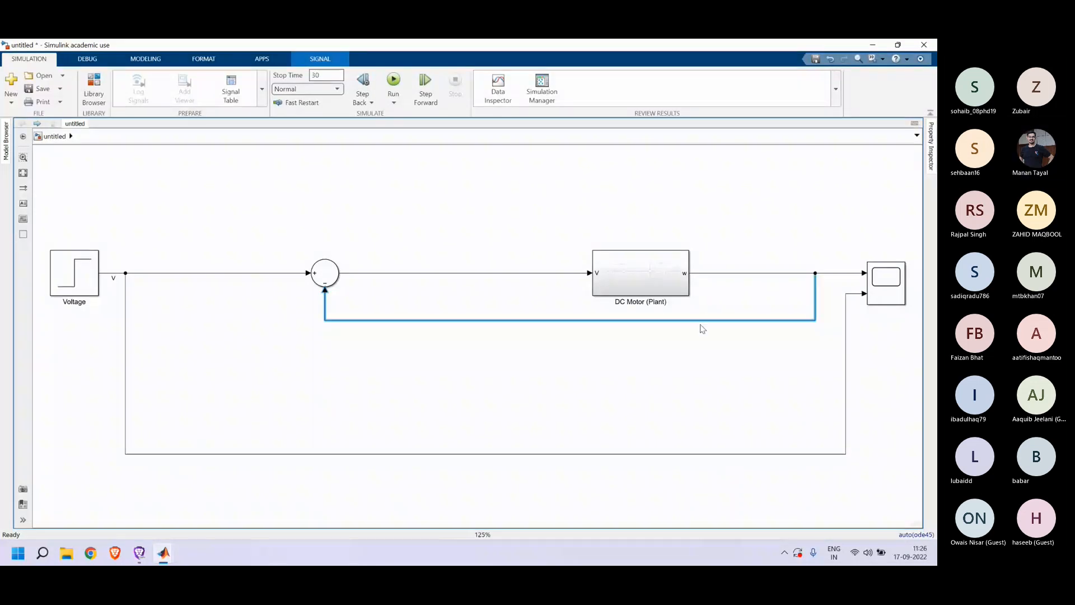
left_click_drag(702, 320, 703, 374)
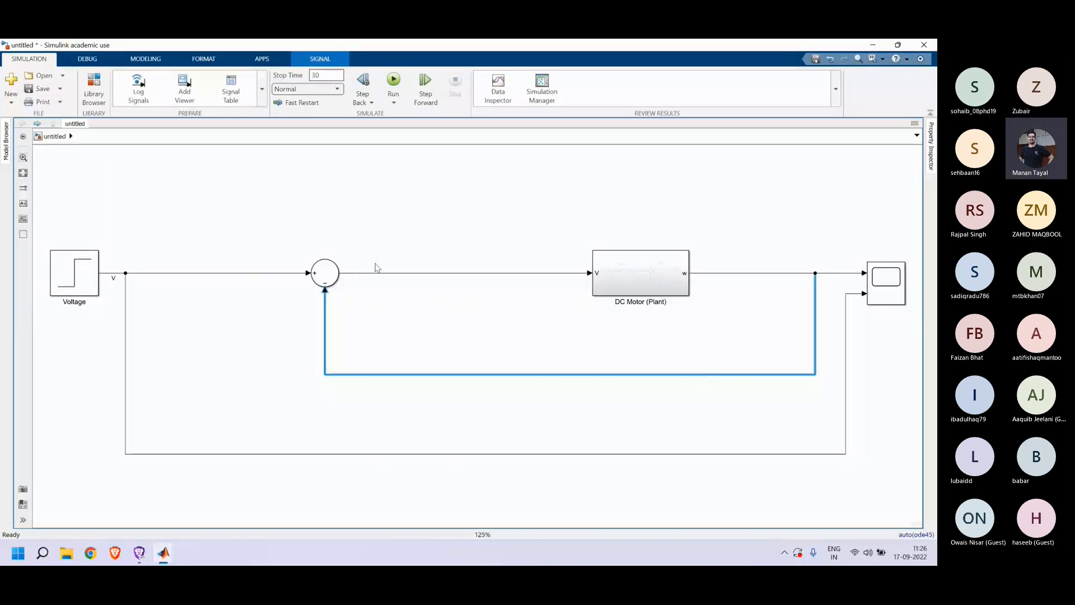
Step: Insert a Gain block into the line between the Sum block and DC Motor (Plant)
double_click(441, 304)
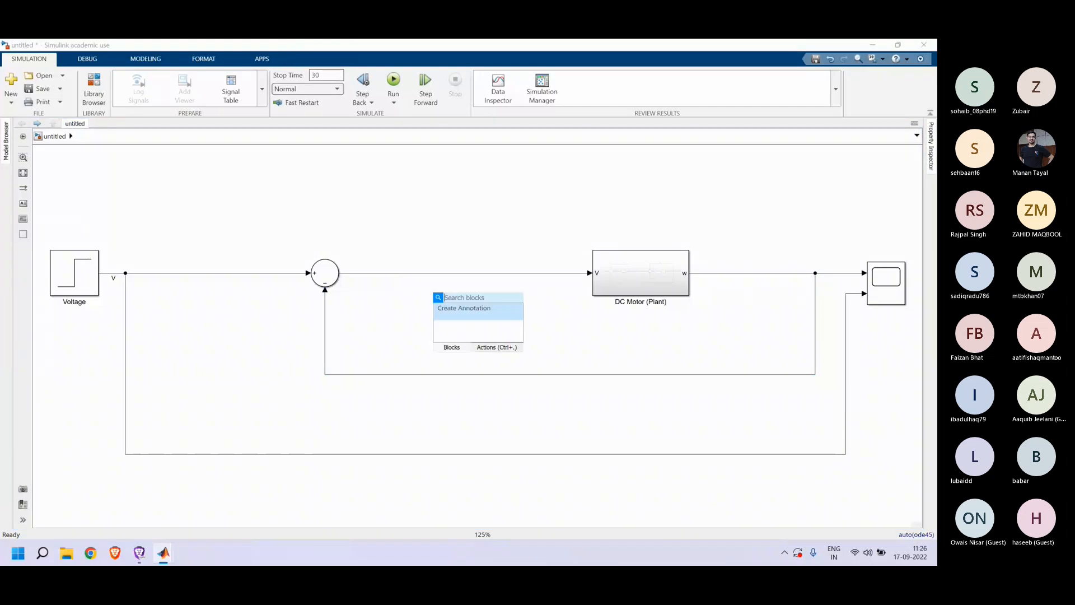
type("gain")
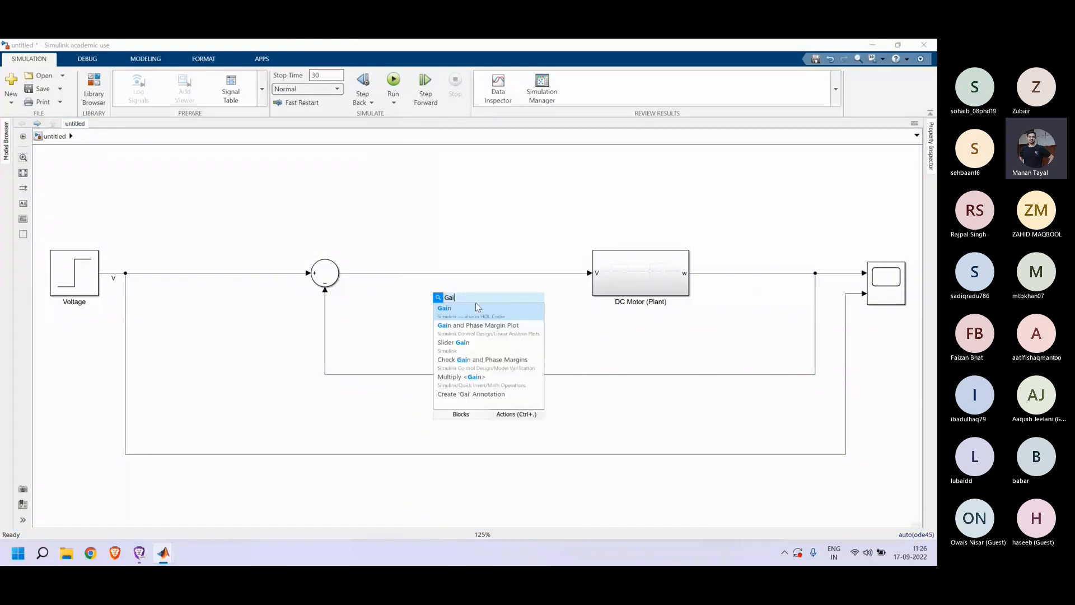
key("Return")
left_click_drag(446, 304, 451, 276)
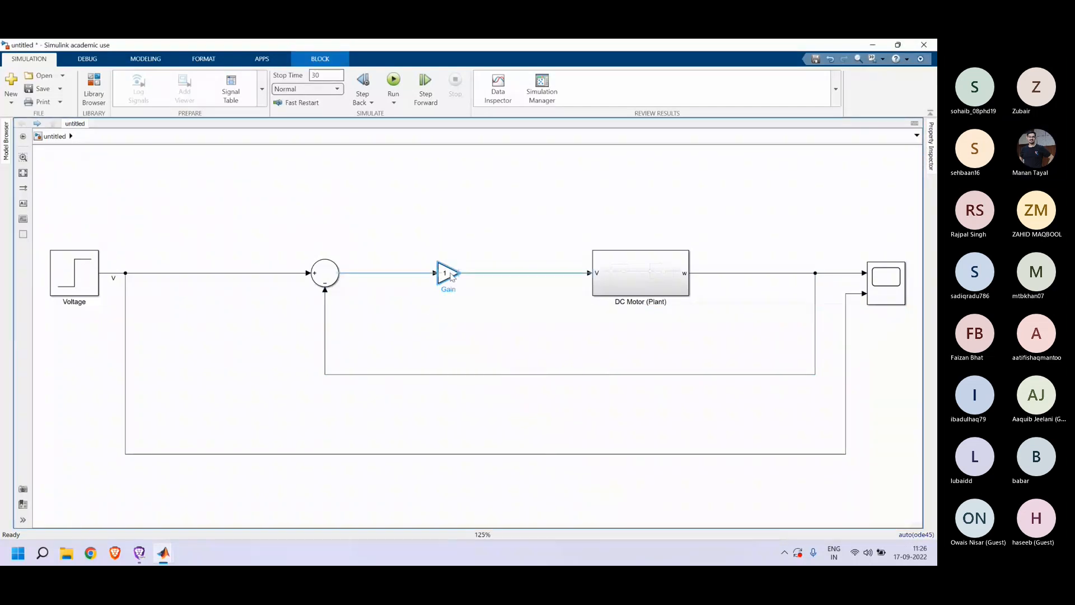
left_click(557, 350)
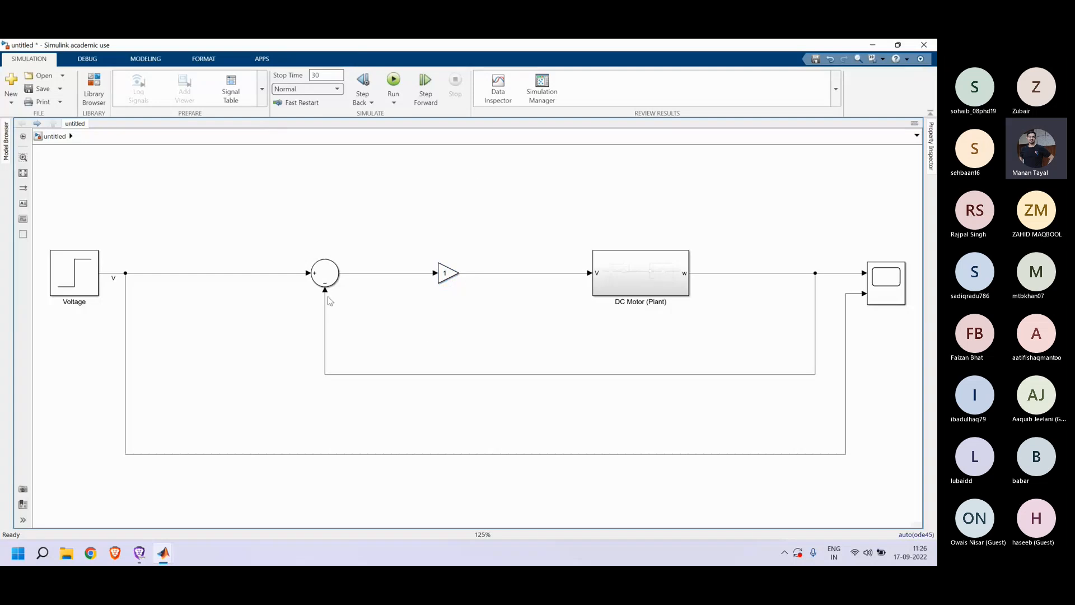
Step: Detach the feedback line from the Sum block and delete the Voltage source block
left_click_drag(324, 291, 323, 332)
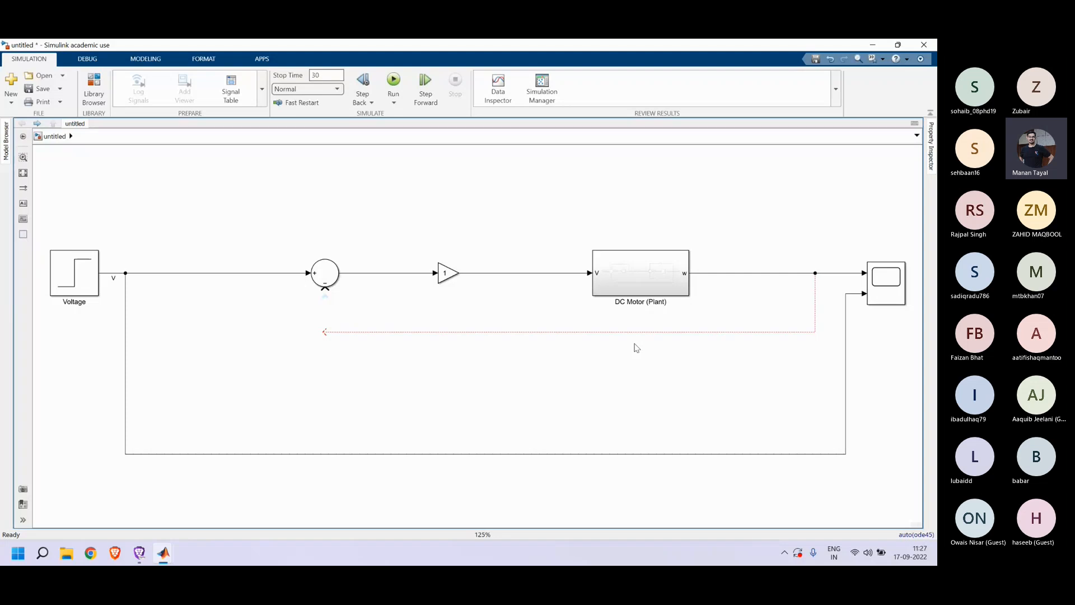
left_click(79, 273)
left_click_drag(79, 273, 90, 214)
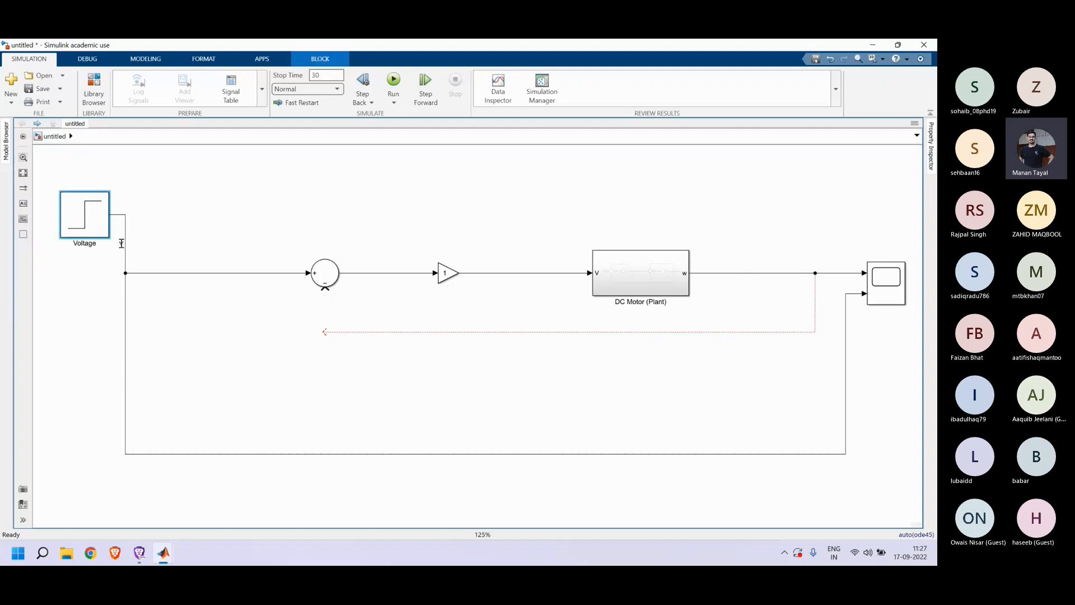
left_click_drag(138, 214, 46, 208)
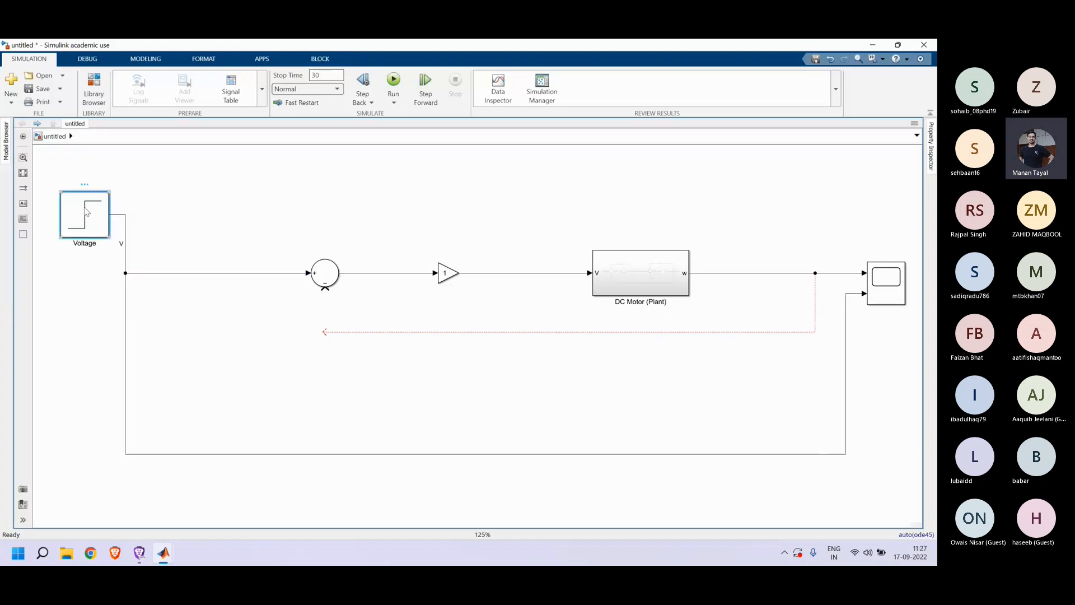
key("Delete")
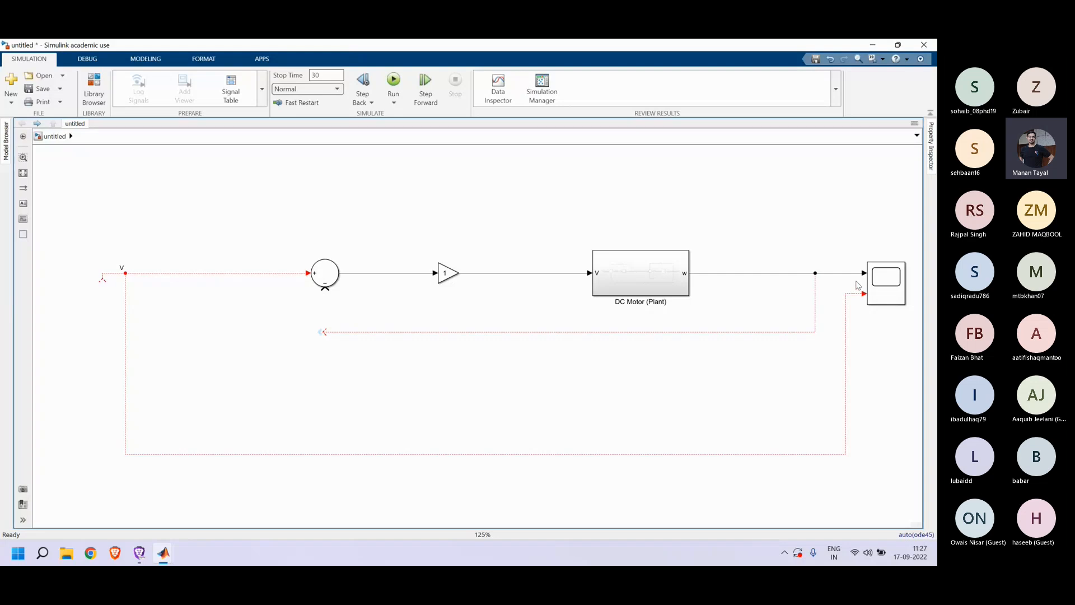
left_click(102, 284)
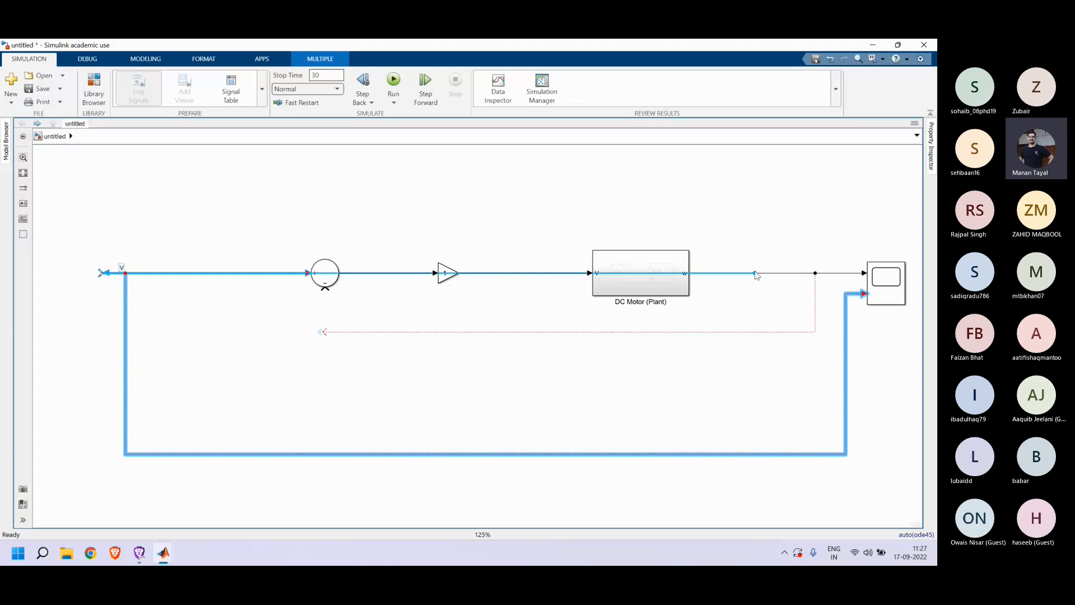
Step: Add a Step block as the source of the line into the Sum block and label its signal W_ref
double_click(76, 351)
type("St")
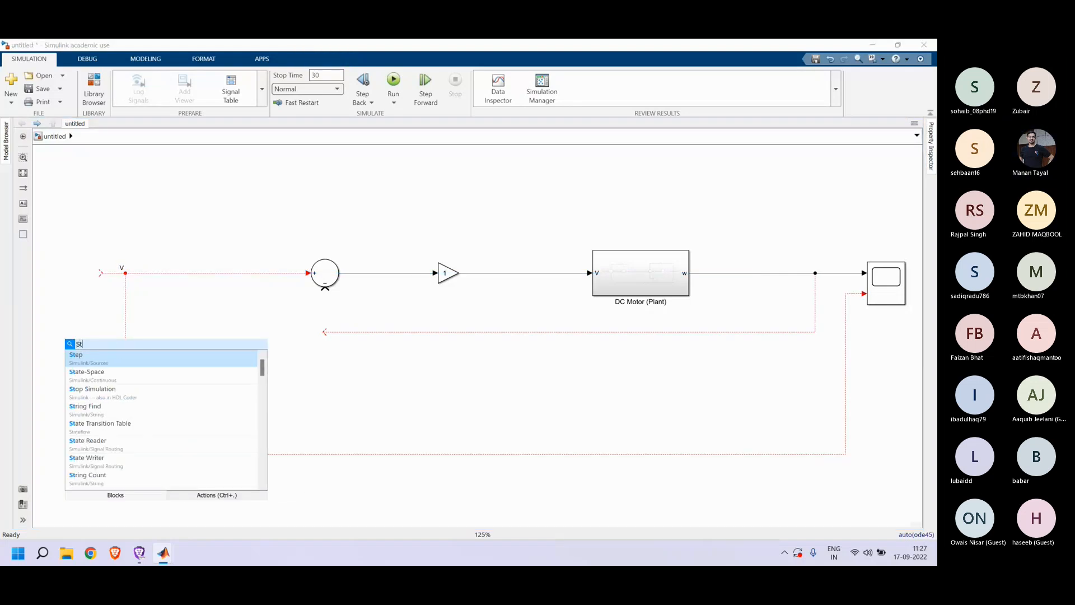
type("ep")
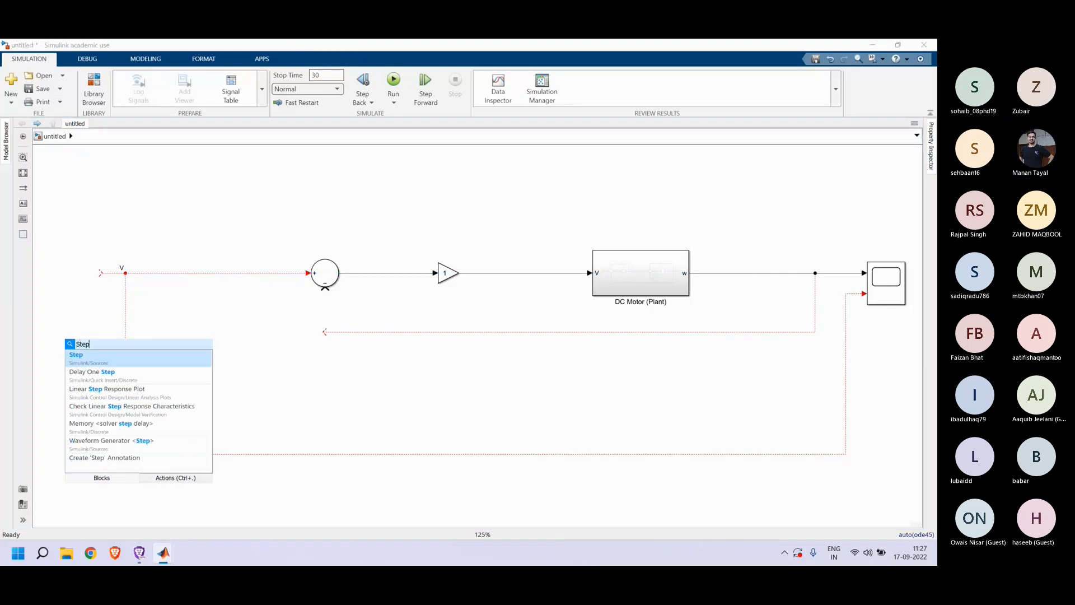
left_click(83, 361)
left_click_drag(83, 358, 89, 274)
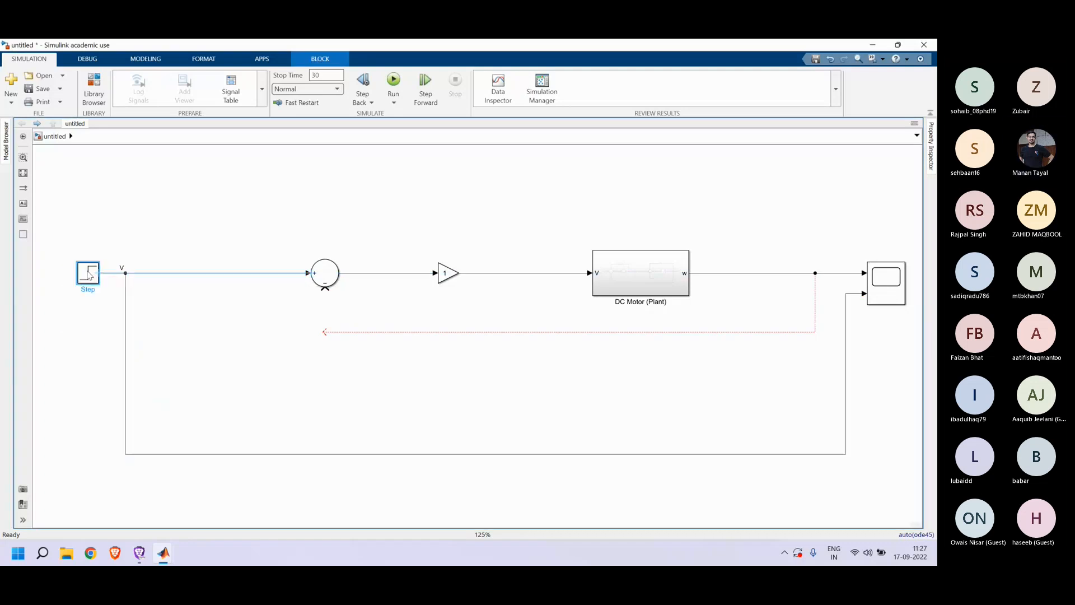
double_click(121, 268)
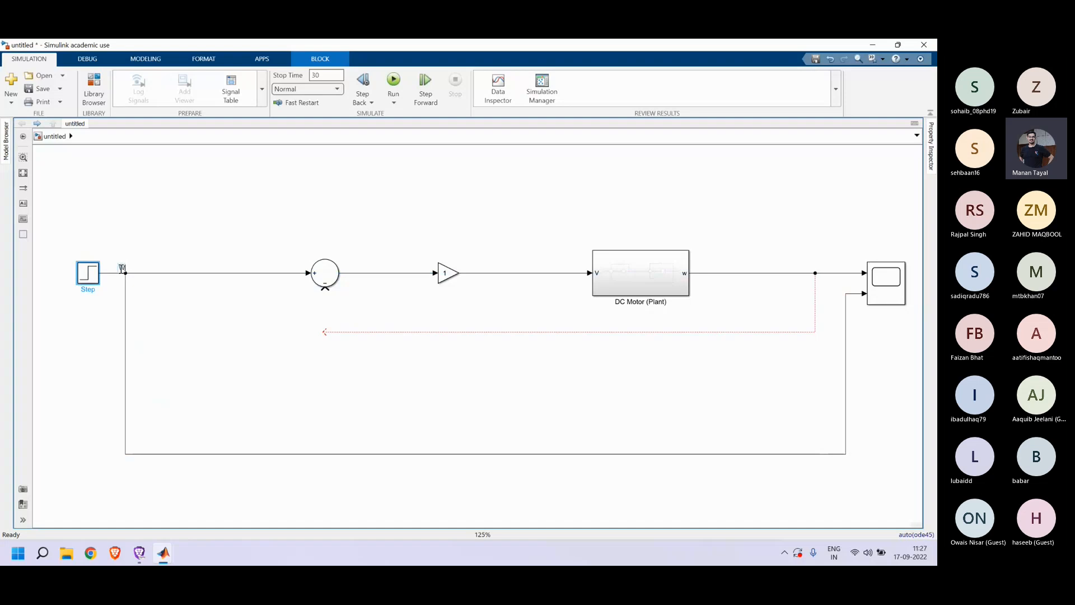
type("Wref")
key("Return")
Step: Redraw the plant's output connection to the Scope, label the signal W_out, and reconnect the feedback to the Sum block's minus input
left_click(844, 275)
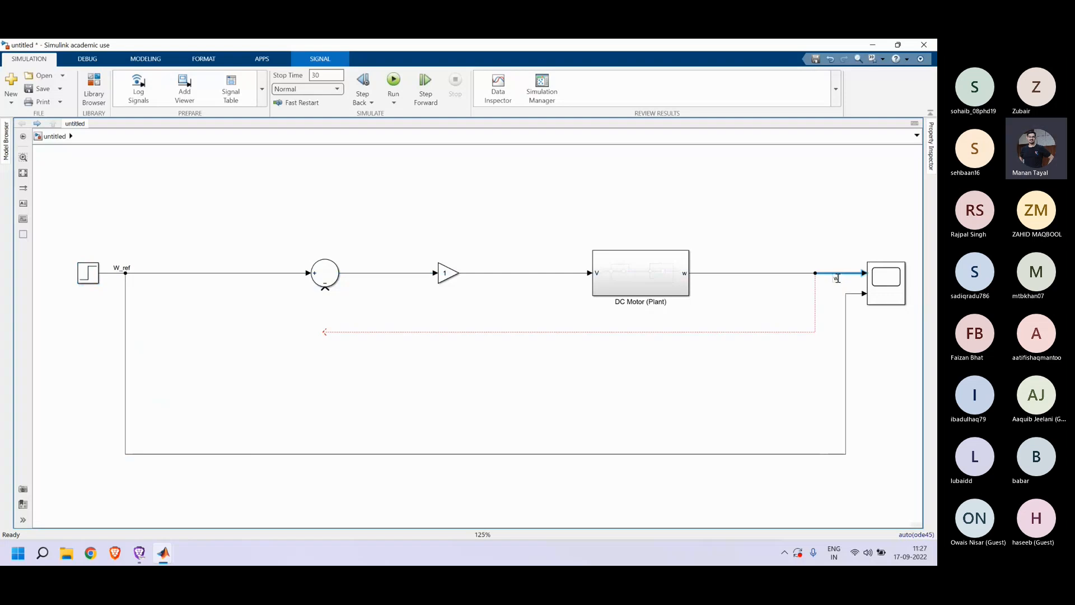
key("Delete")
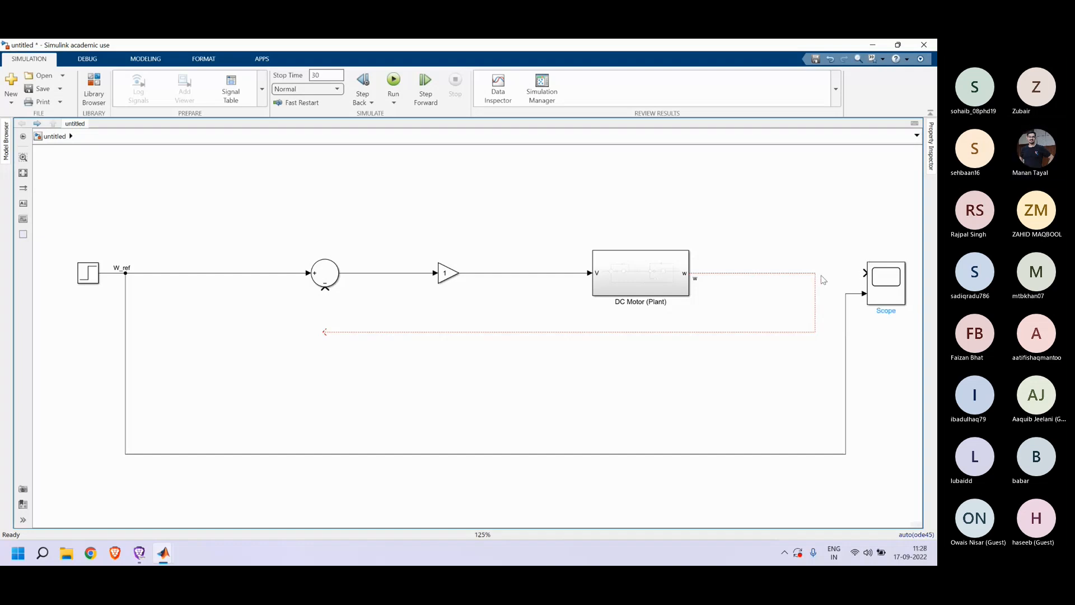
left_click_drag(863, 273, 815, 273)
left_click(844, 274)
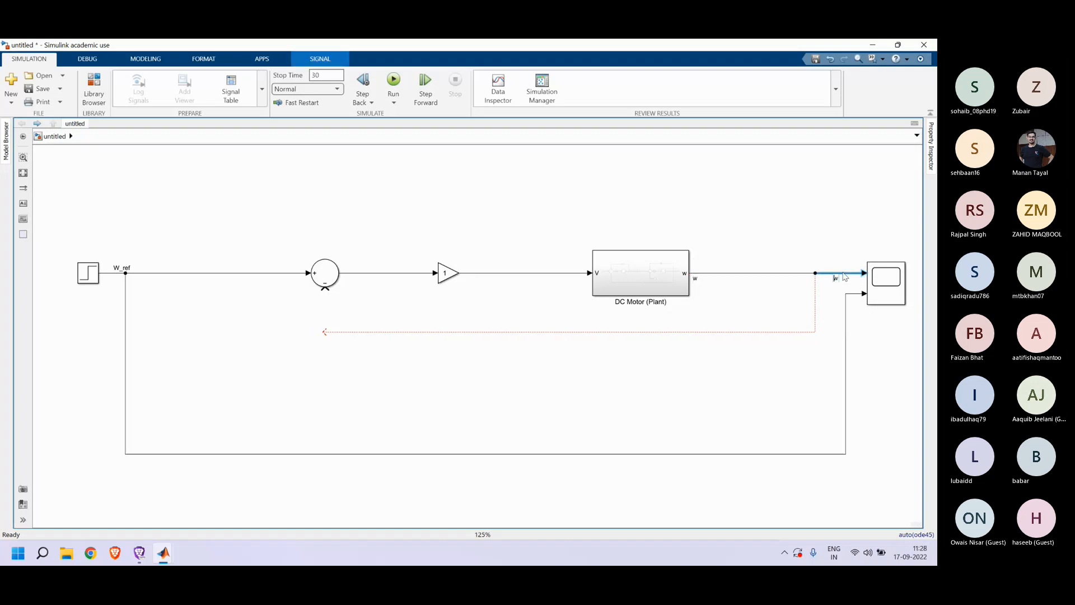
key("BackSpace")
type("W_o")
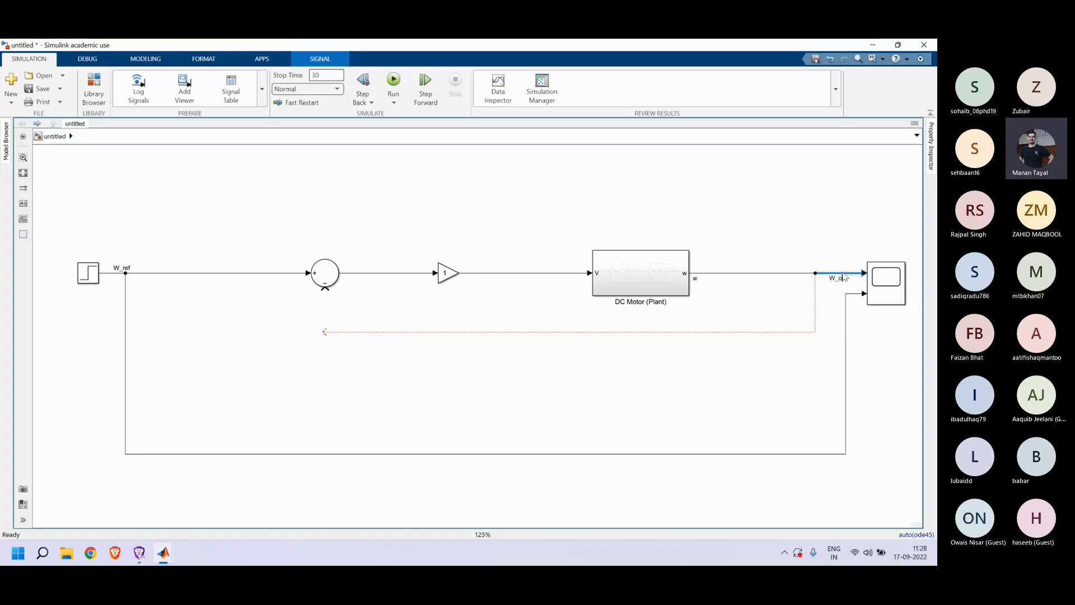
type("ut")
key("Return")
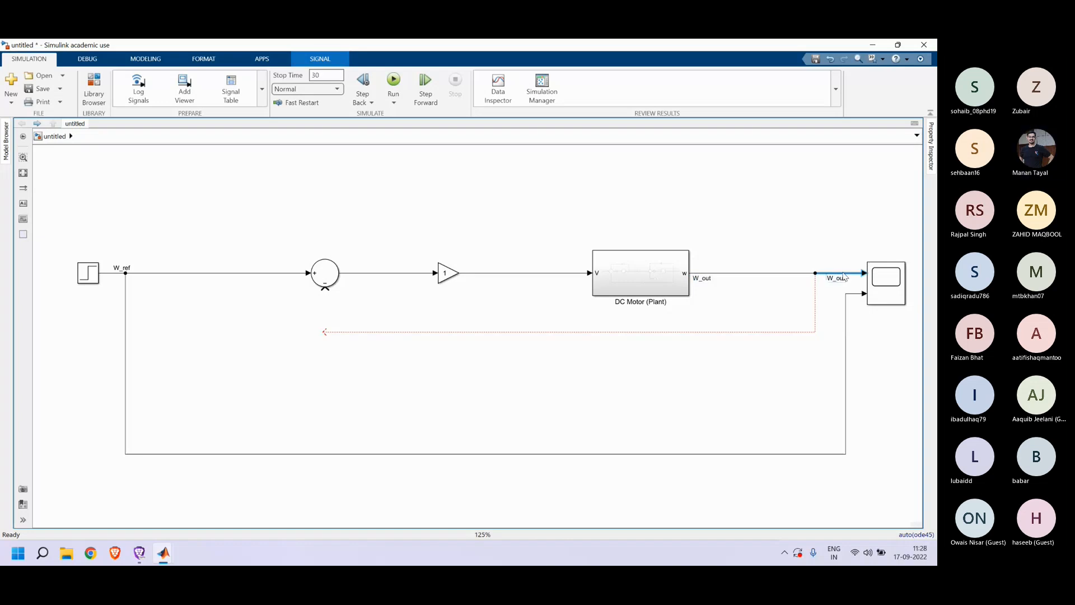
left_click(836, 368)
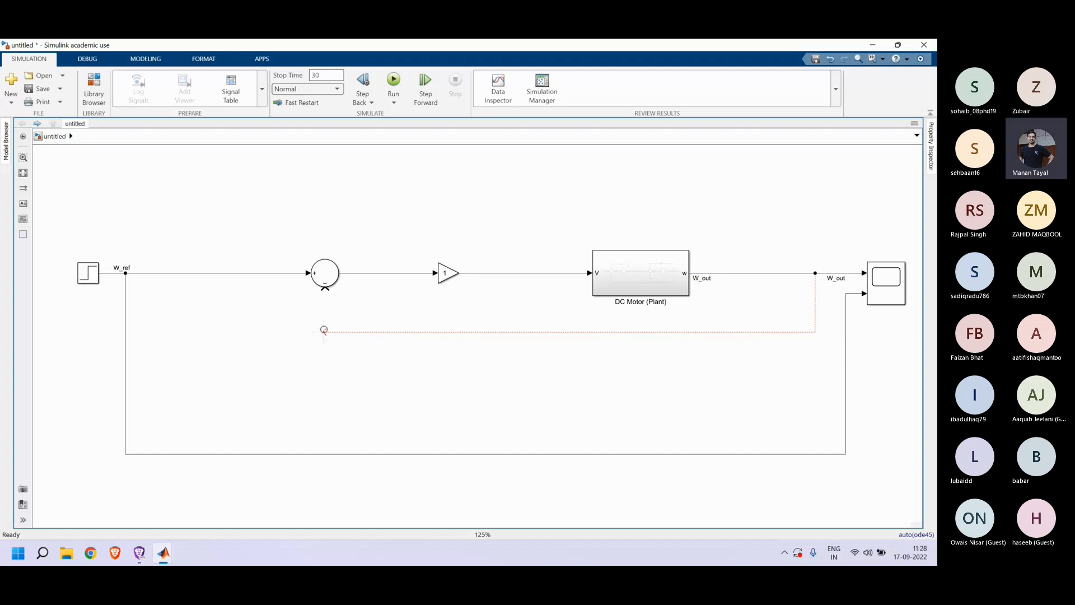
left_click_drag(324, 329, 325, 290)
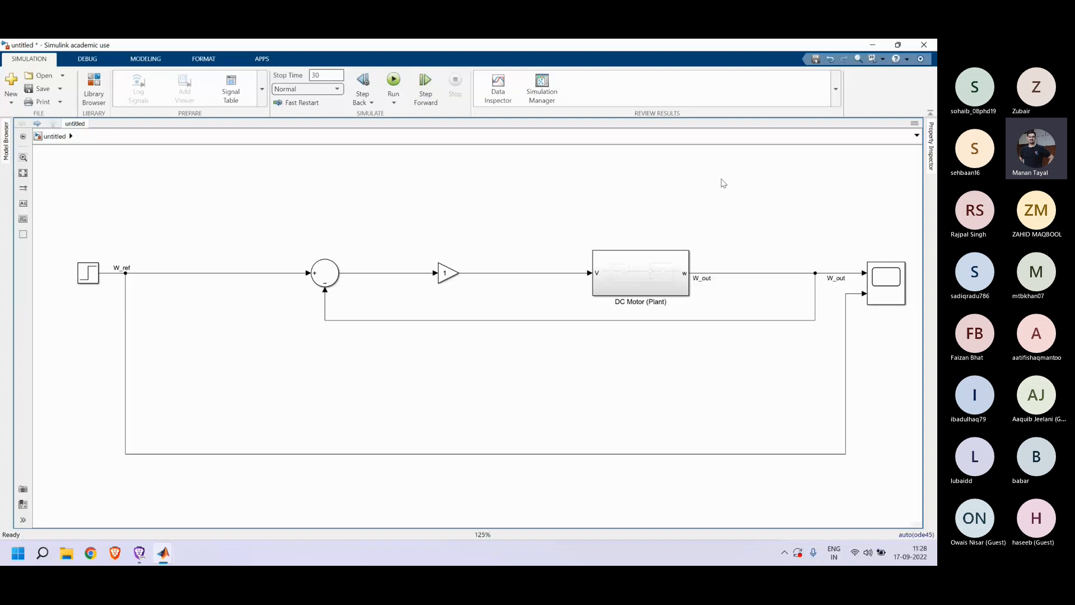
Step: Run the simulation and examine the W_out and W_ref curves in the Scope with the trace selection and cursor measurements closed
left_click(393, 80)
left_click(883, 290)
double_click(884, 290)
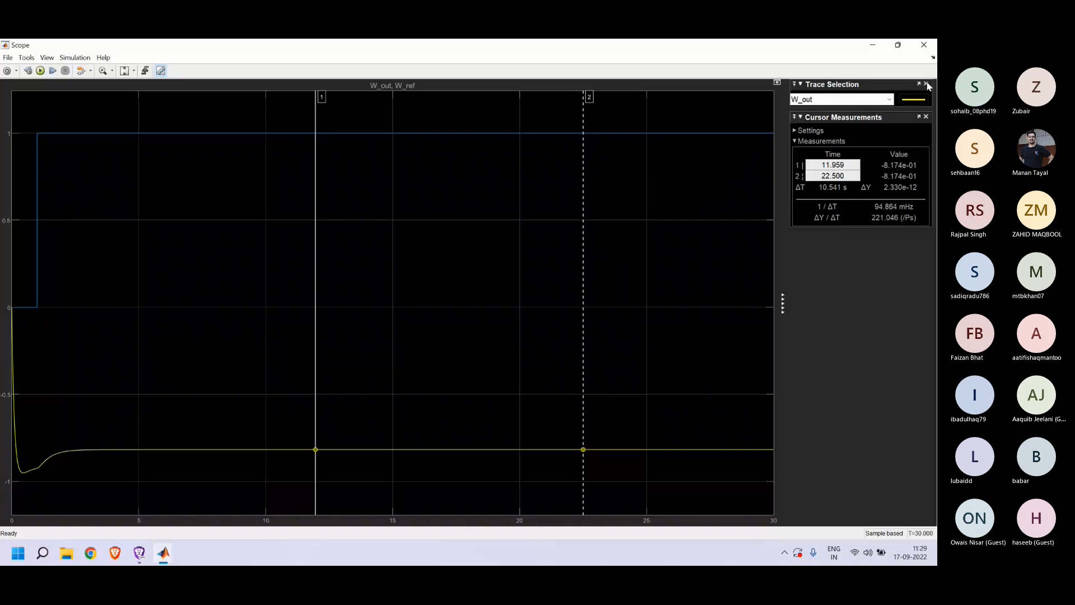
left_click(926, 84)
left_click(927, 85)
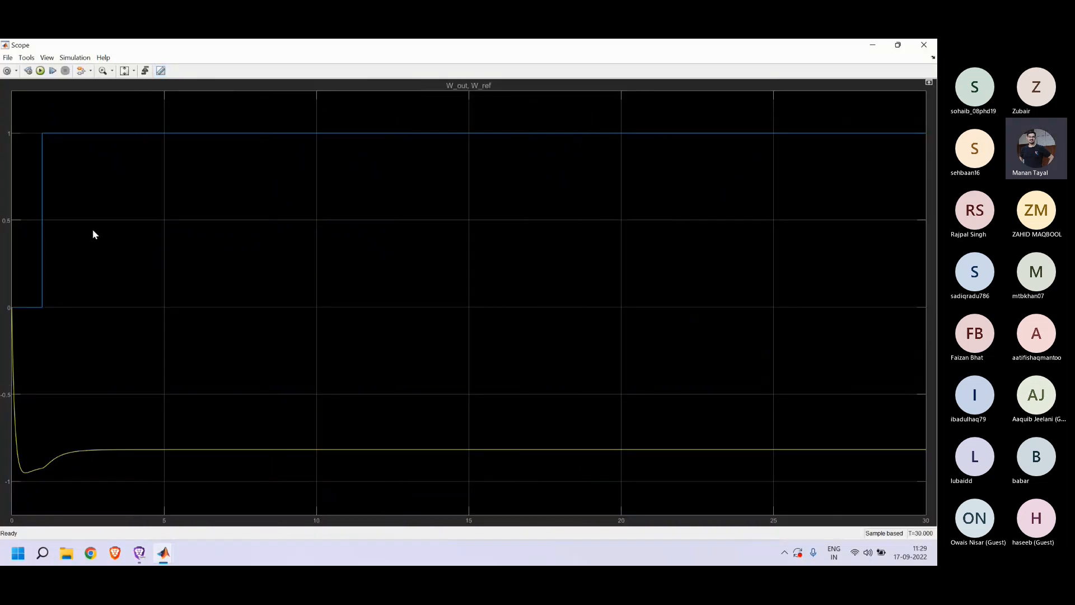
Step: Compare the closed-loop block diagram with the W_out and W_ref curves in the Scope
mouse_move(164, 553)
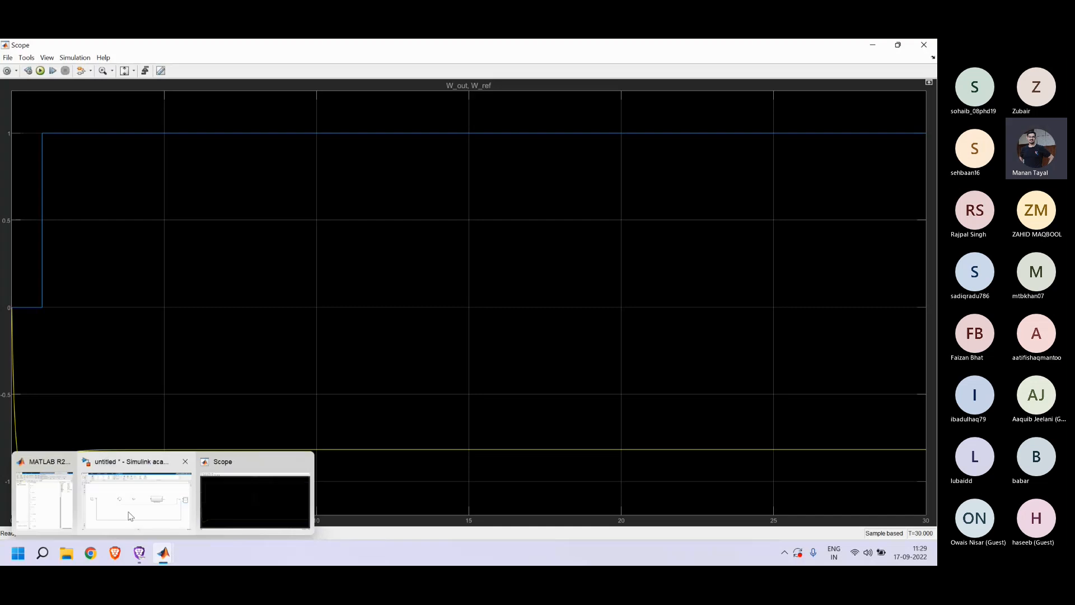
left_click(130, 516)
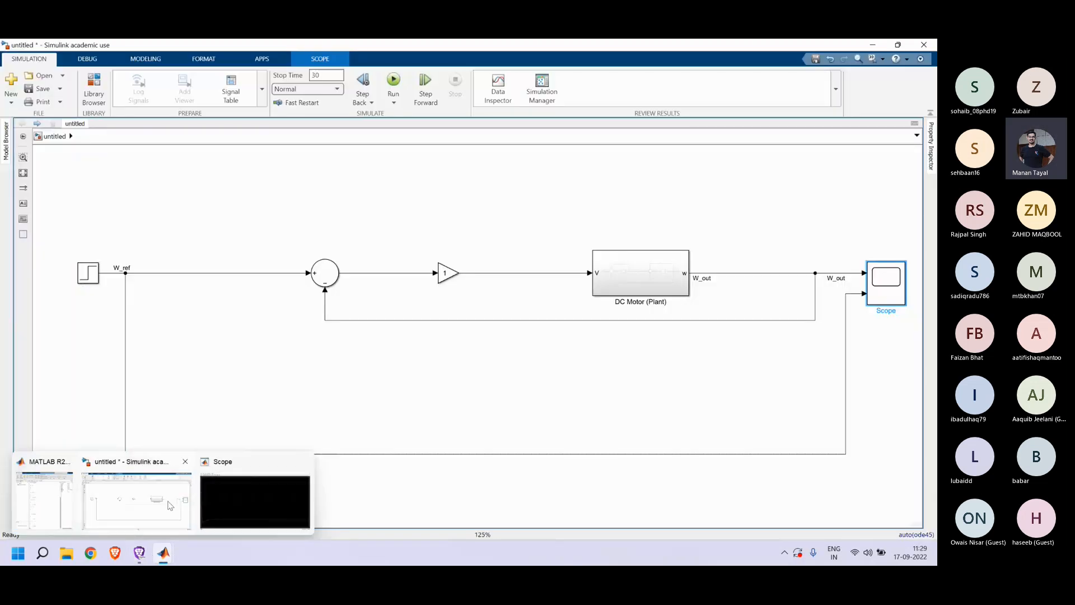
mouse_move(163, 553)
left_click(257, 492)
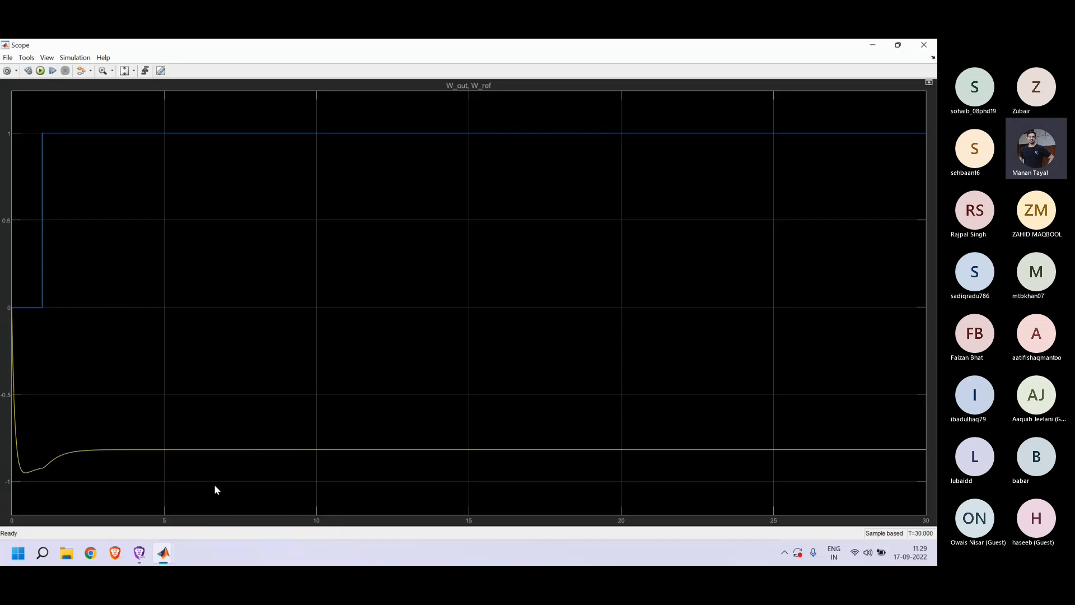
mouse_move(166, 554)
left_click(136, 499)
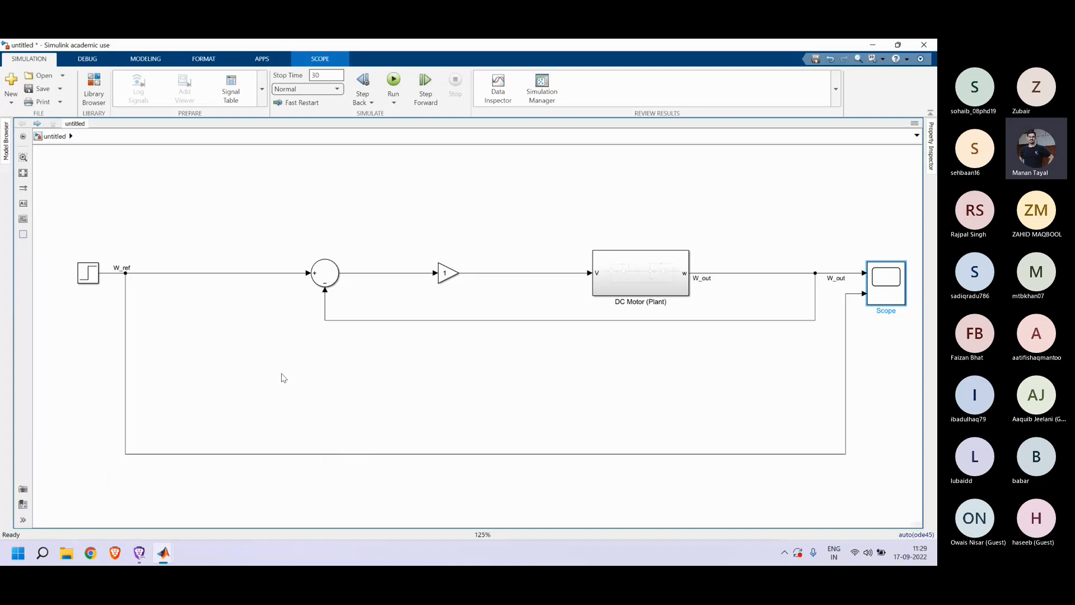
Step: Set the value of the Gain block between the Sum block and the DC Motor (Plant) subsystem to 100
double_click(445, 273)
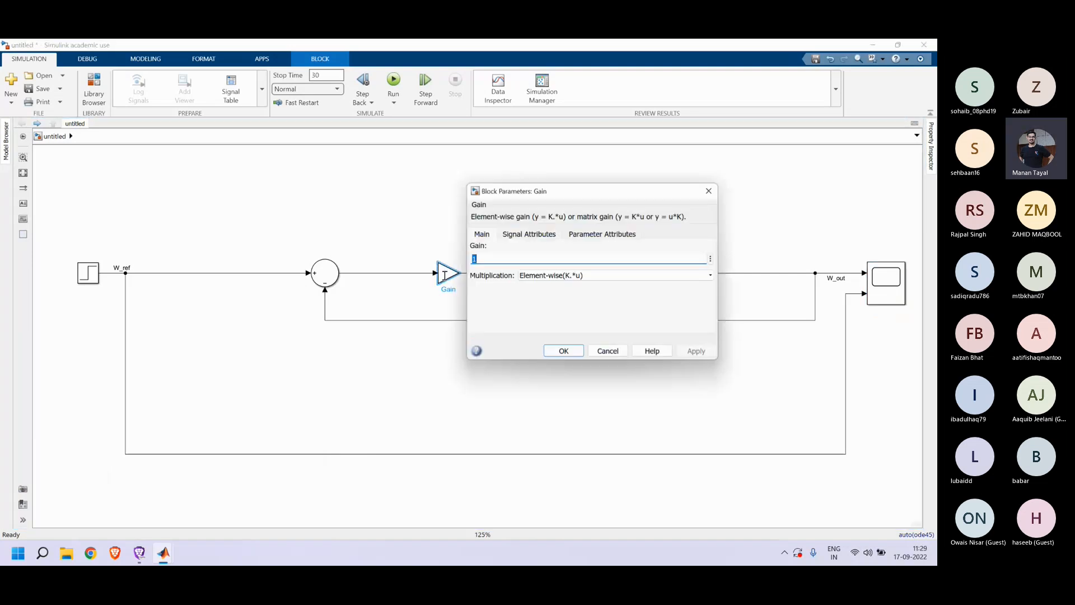
left_click(497, 259)
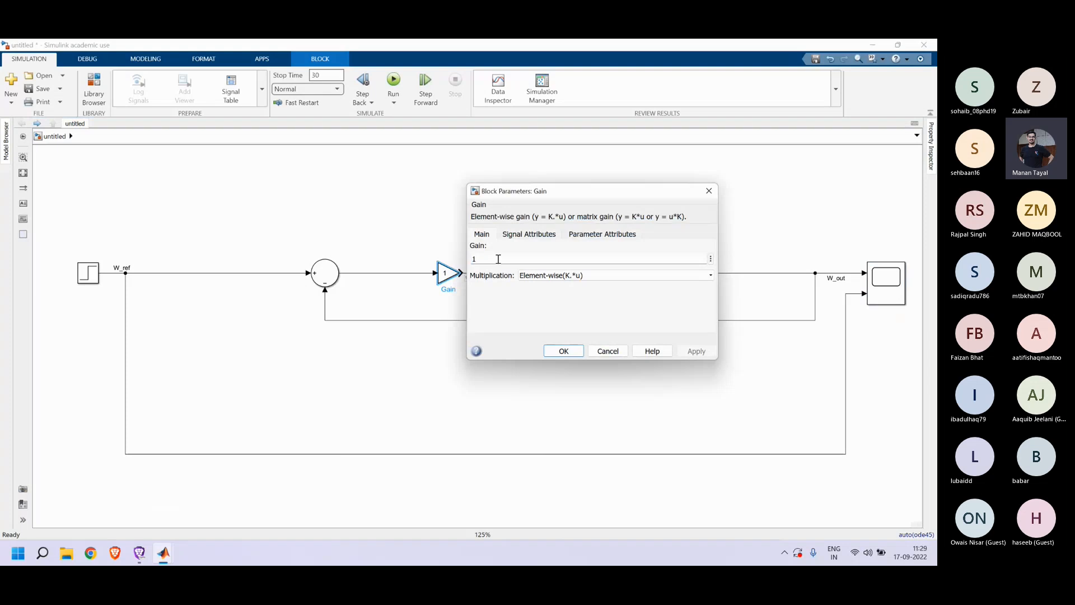
type("00")
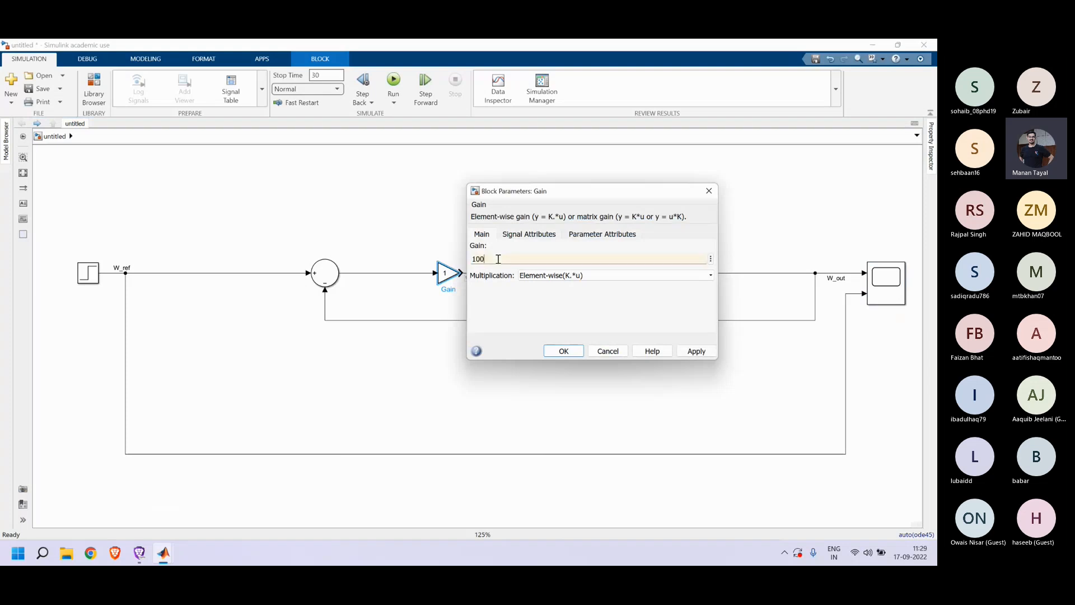
left_click(696, 351)
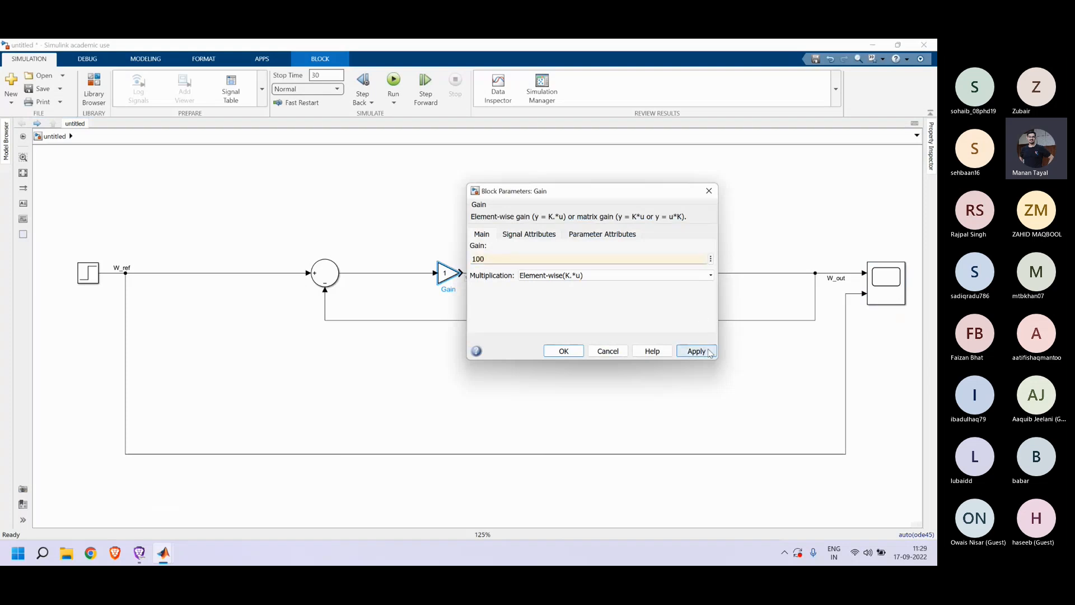
left_click(563, 351)
Step: Run the simulation with the updated controller gain and examine the W_out response against W_ref in the Scope
left_click(393, 87)
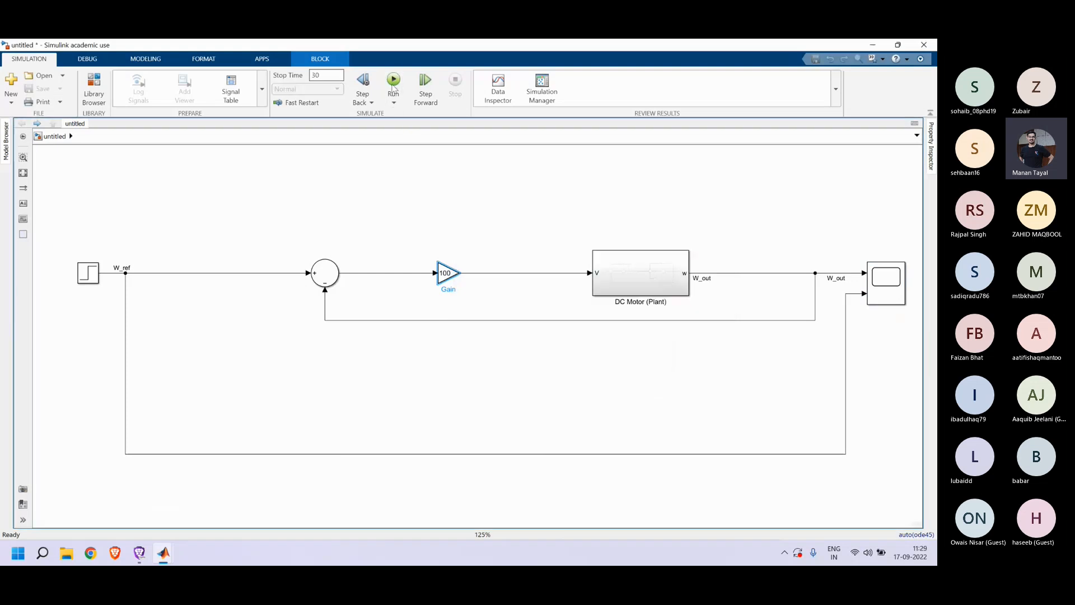
mouse_move(163, 553)
left_click(226, 526)
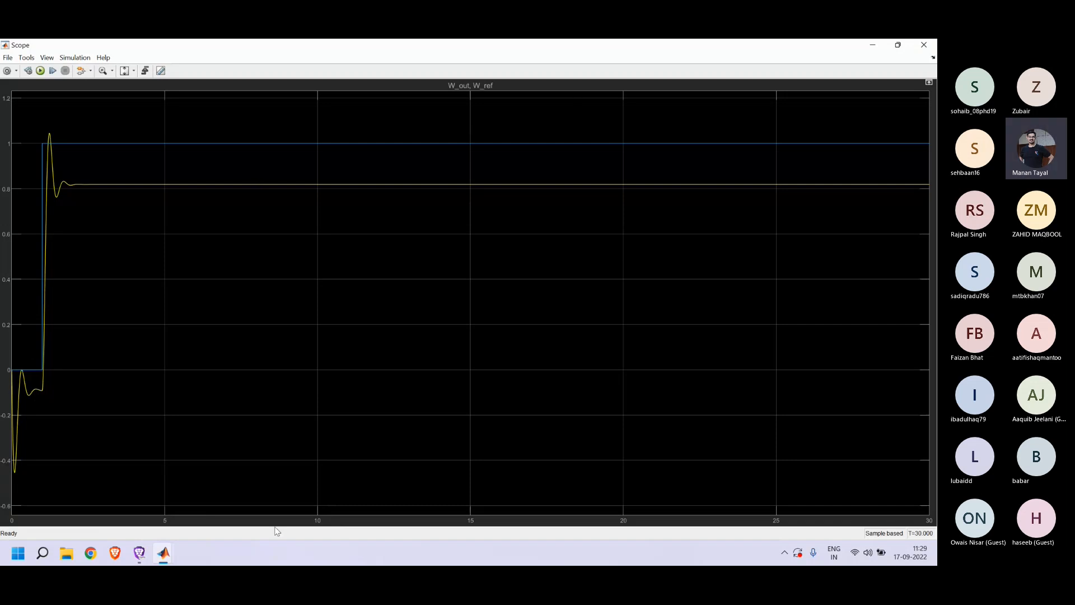
Step: Go back to the model, inspect the blocks inside the DC Motor (Plant) subsystem and return to the top level
mouse_move(163, 553)
left_click(143, 513)
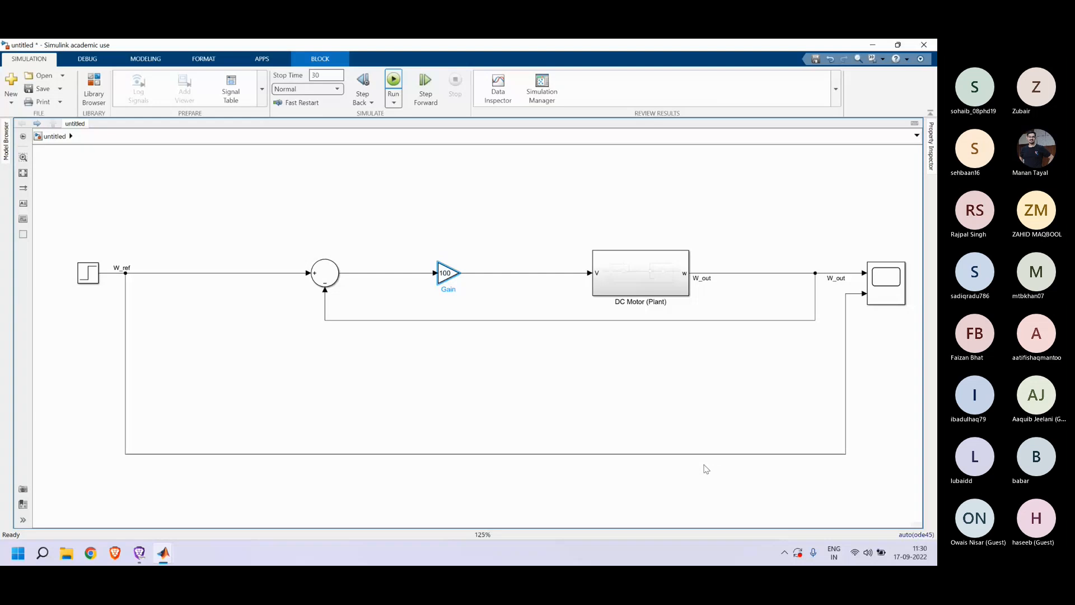
left_click(636, 277)
double_click(636, 276)
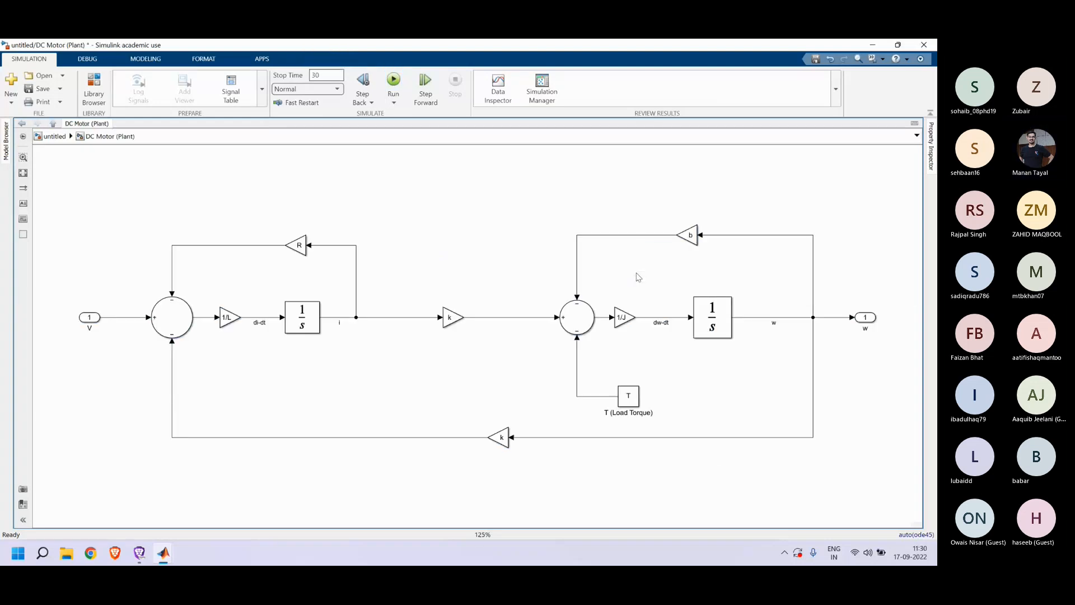
left_click(22, 124)
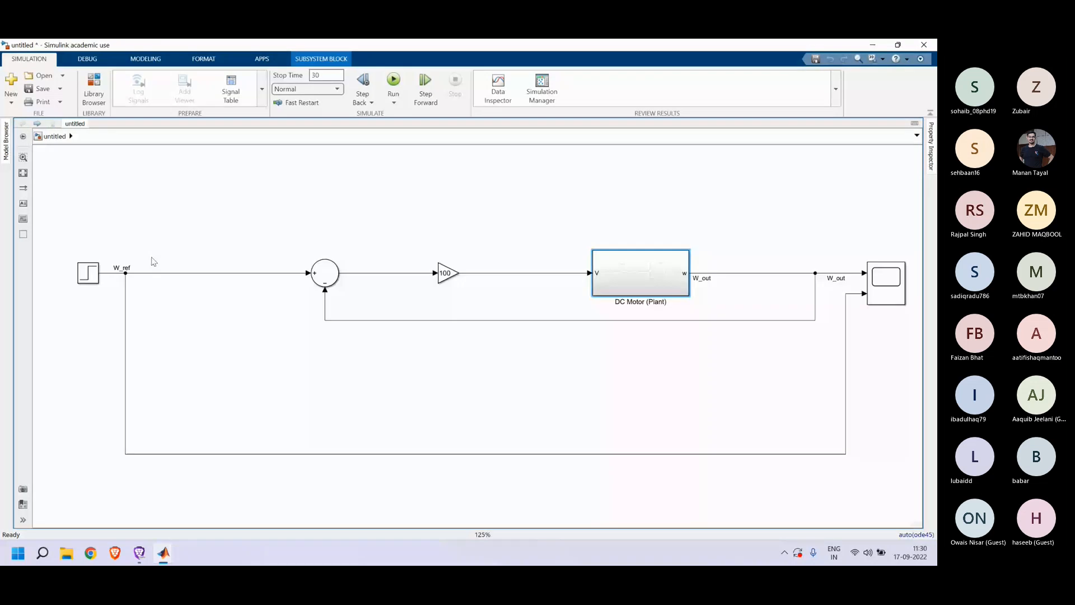
Step: Switch to the Microsoft Teams meeting, dismiss the do-not-disturb notice, look through the participant list and close it
mouse_move(142, 545)
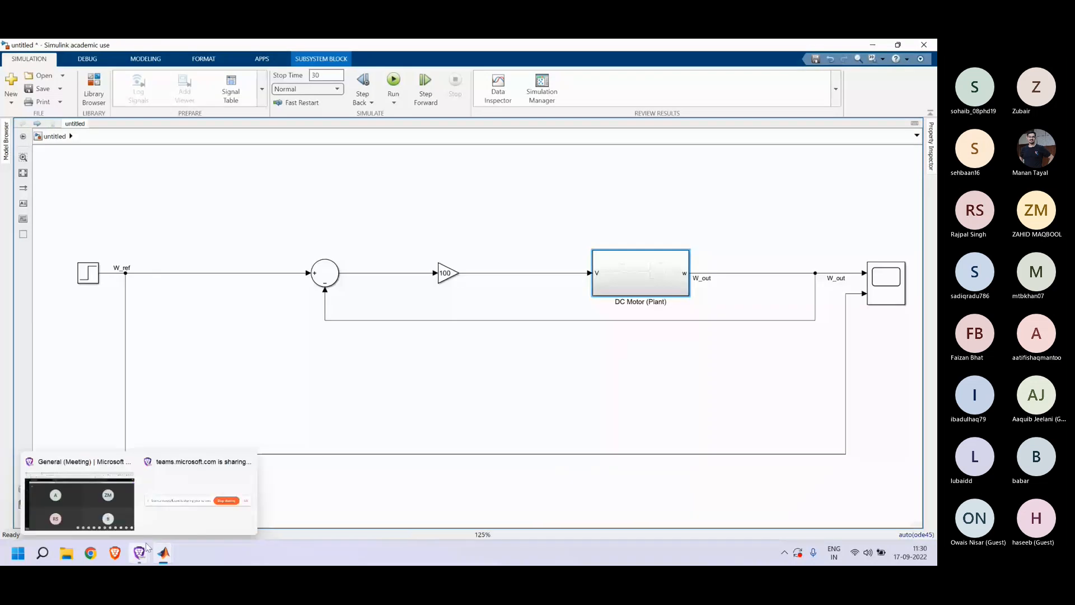
left_click(80, 495)
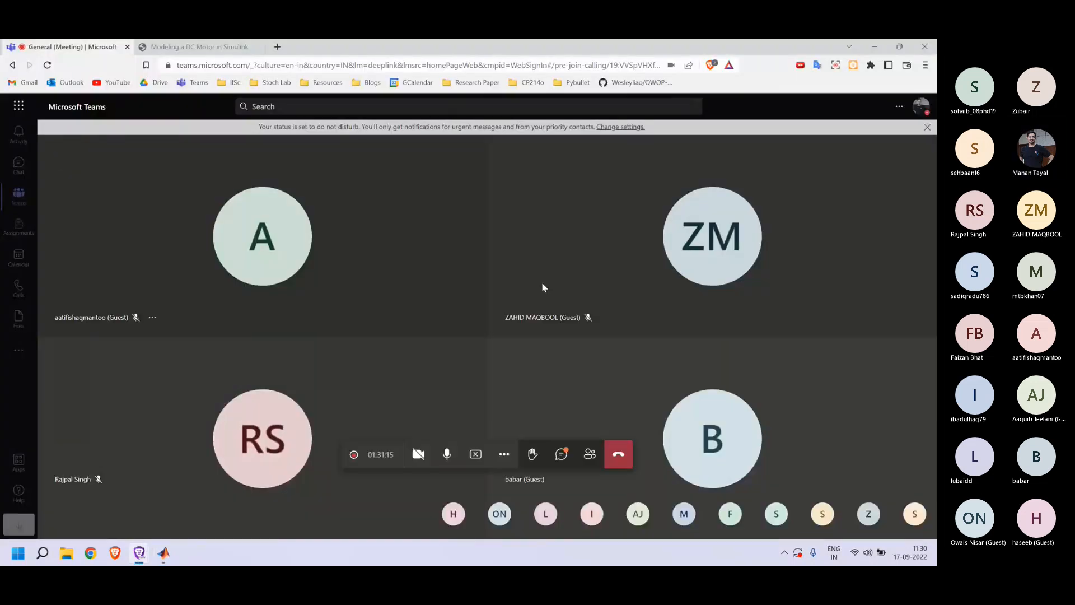
left_click(927, 127)
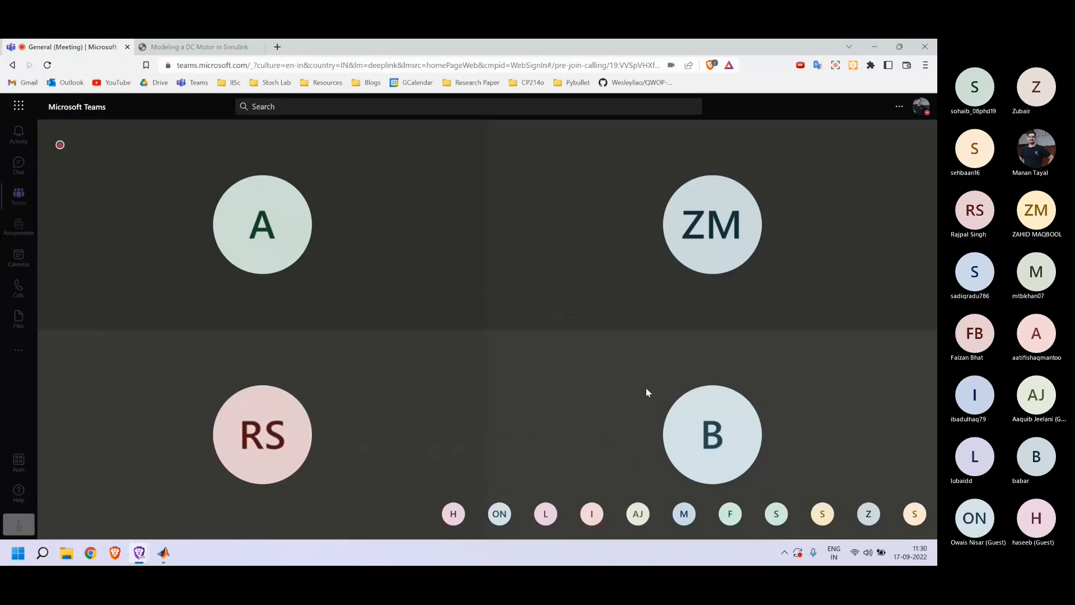
left_click(590, 455)
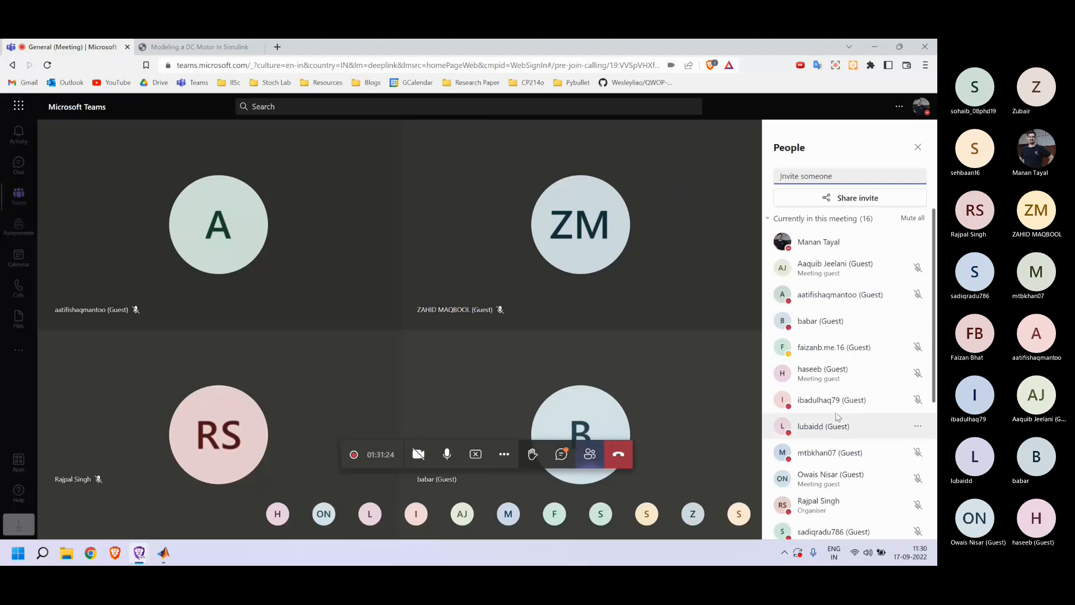
scroll(838, 416, "down", 3)
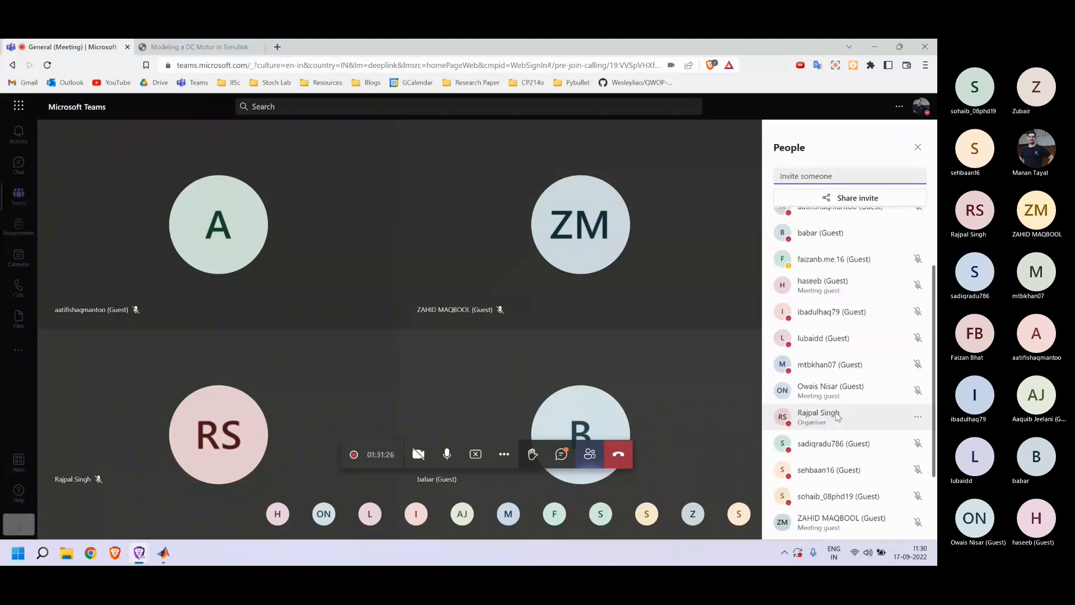
scroll(837, 417, "down", 1)
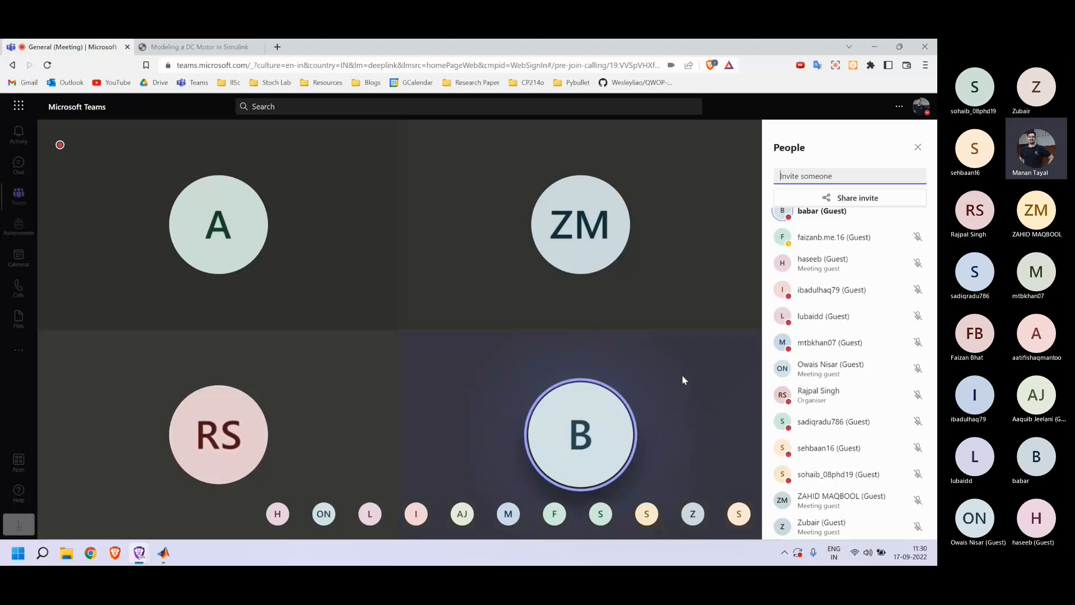
left_click(918, 148)
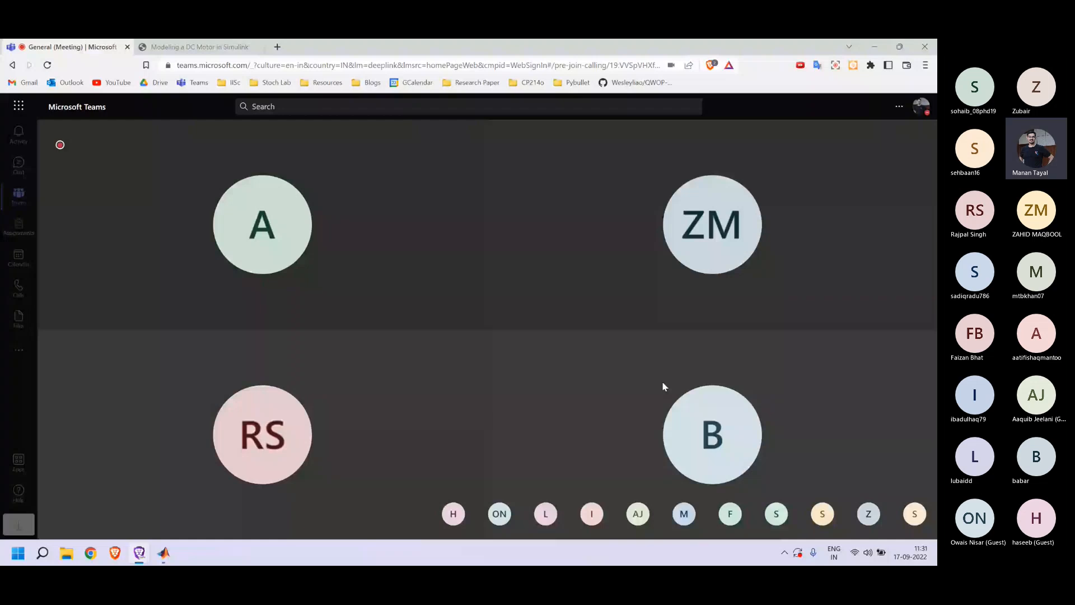
Step: Read the latest messages in the meeting chat and close the conversation
mouse_move(566, 454)
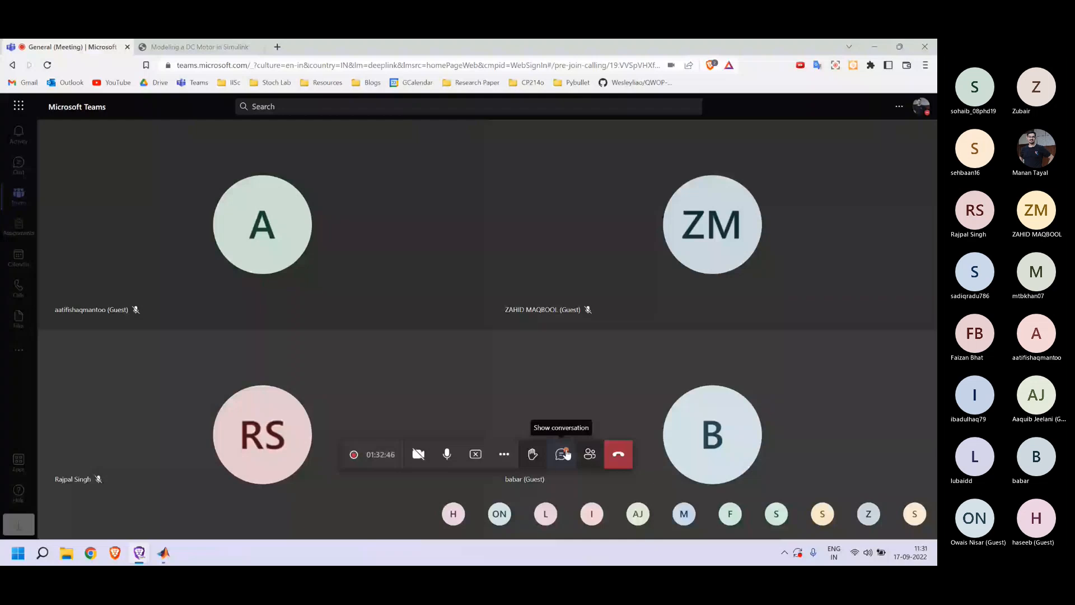
left_click(563, 454)
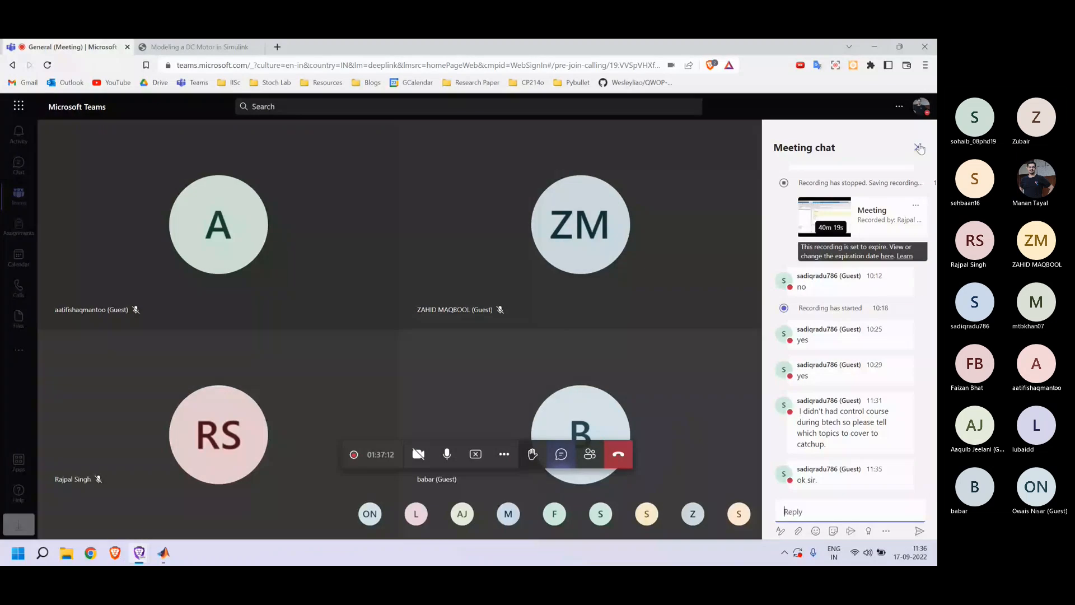
left_click(918, 148)
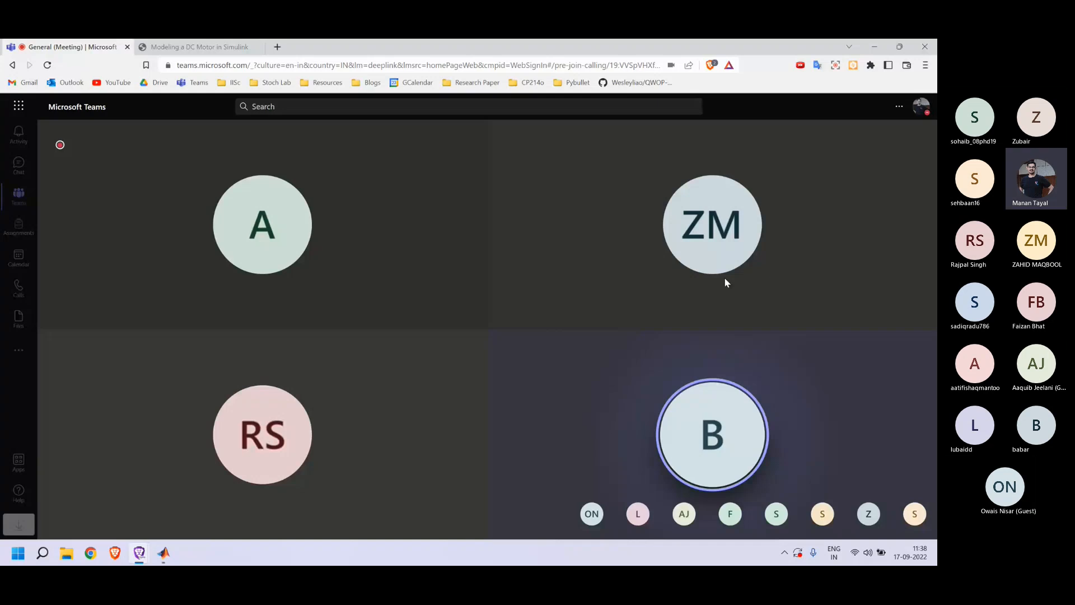
mouse_move(632, 361)
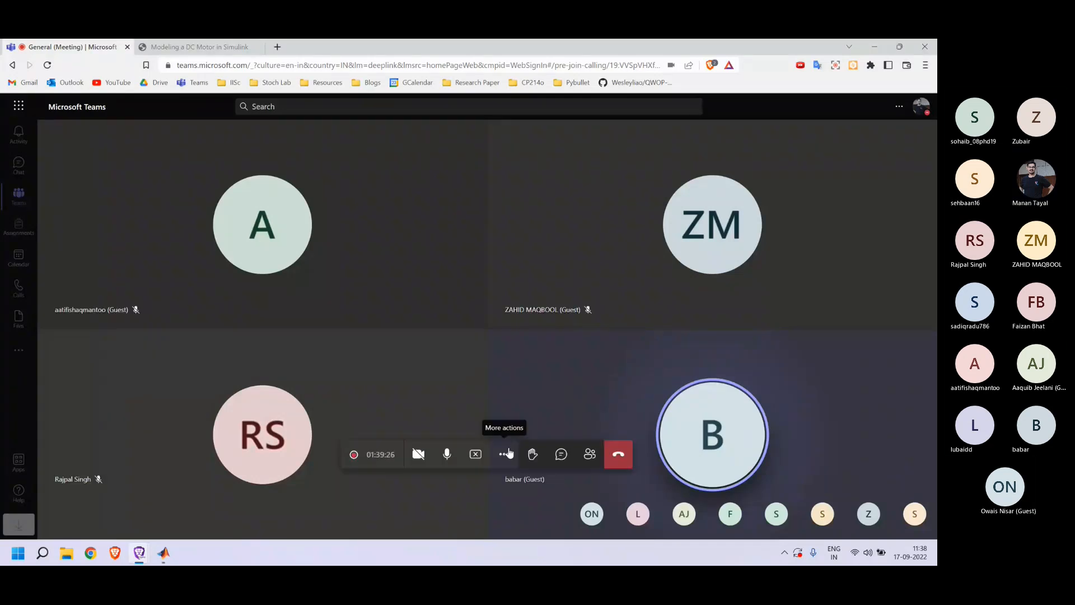